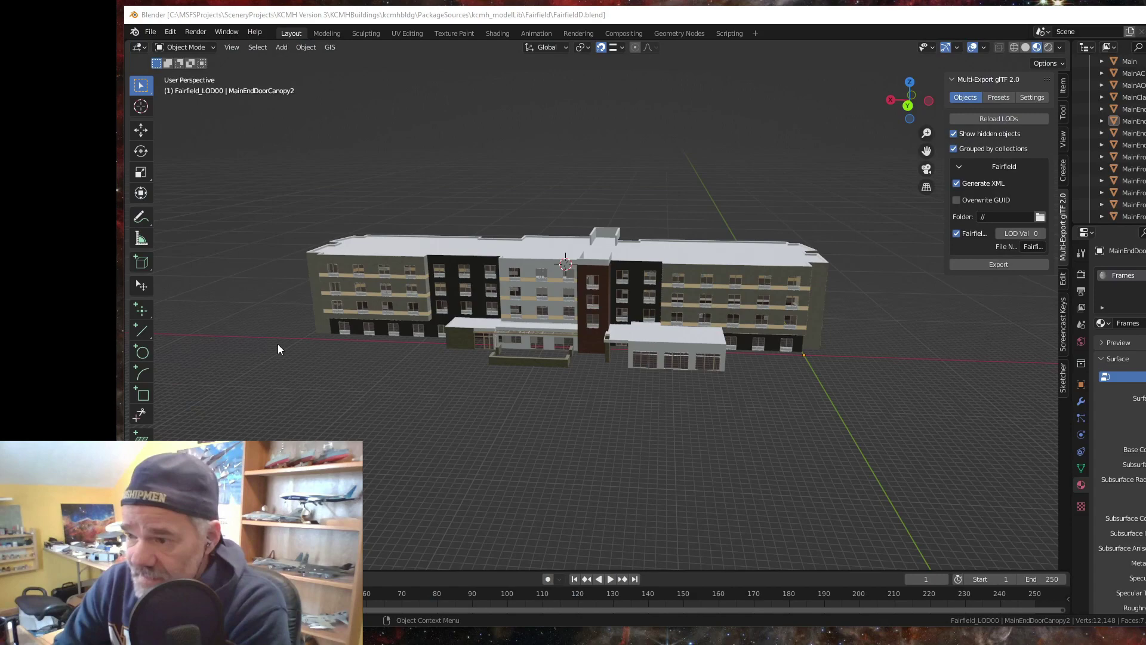
# - Examine the hotel model's facade from several sides, selecting the air-conditioner grilles beneath the windows
pyautogui.moveTo(278, 344); pyautogui.dragTo(357, 331)
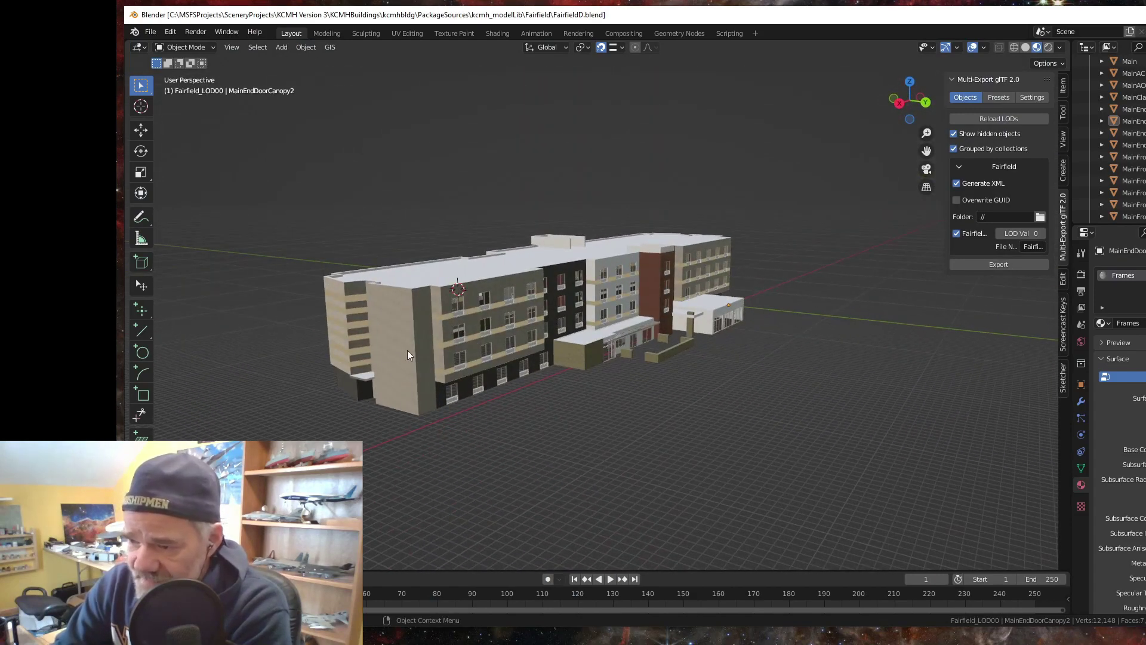
pyautogui.moveTo(421, 391); pyautogui.dragTo(557, 436)
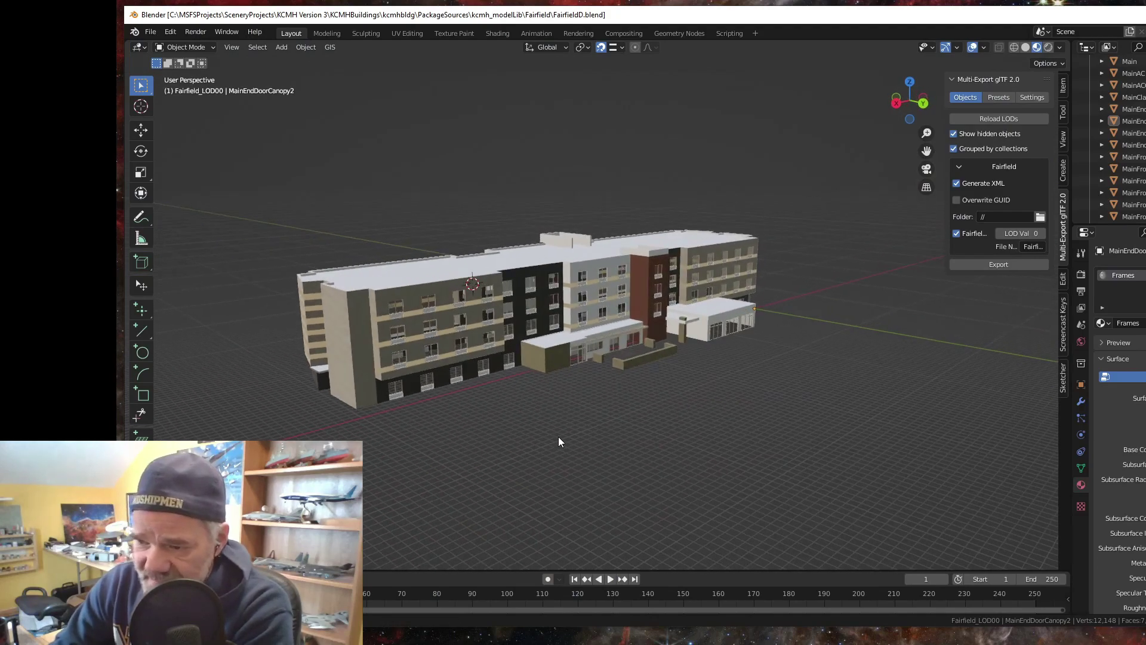
pyautogui.moveTo(401, 389); pyautogui.dragTo(600, 425)
pyautogui.scroll(5, 579, 434)
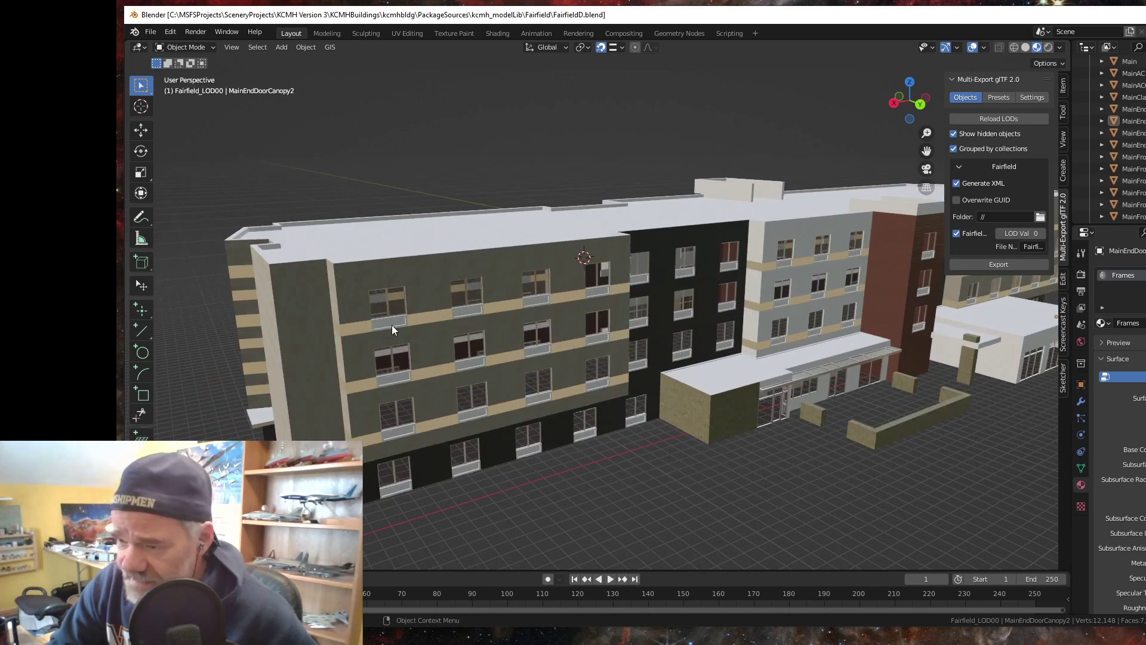
pyautogui.moveTo(392, 325); pyautogui.dragTo(464, 375)
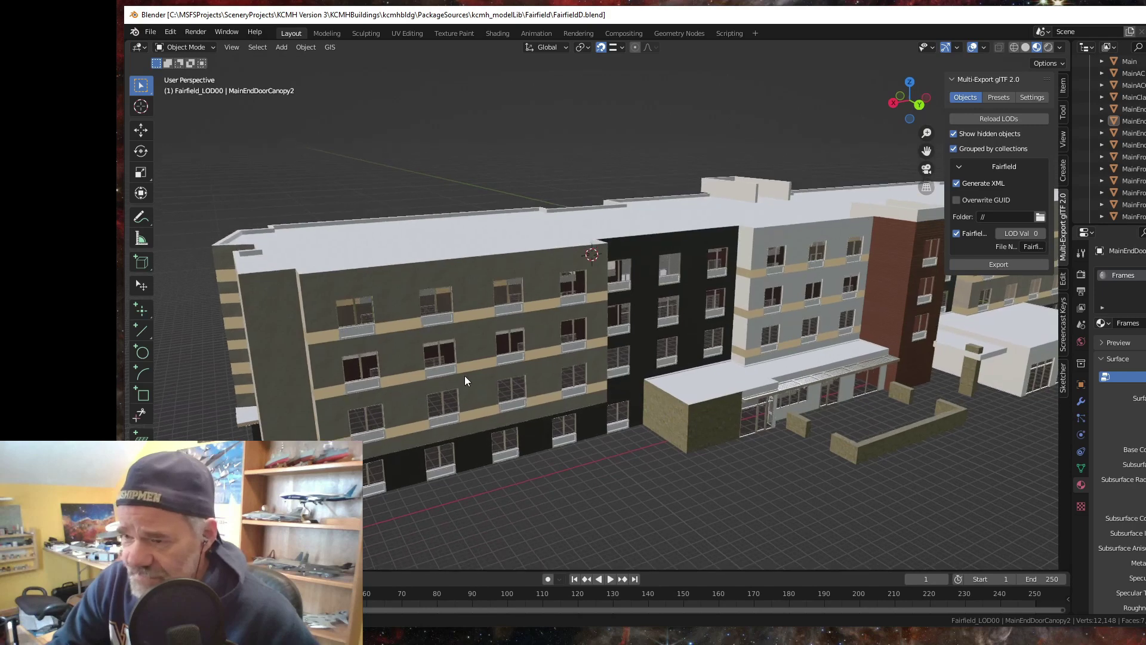
pyautogui.click(356, 332)
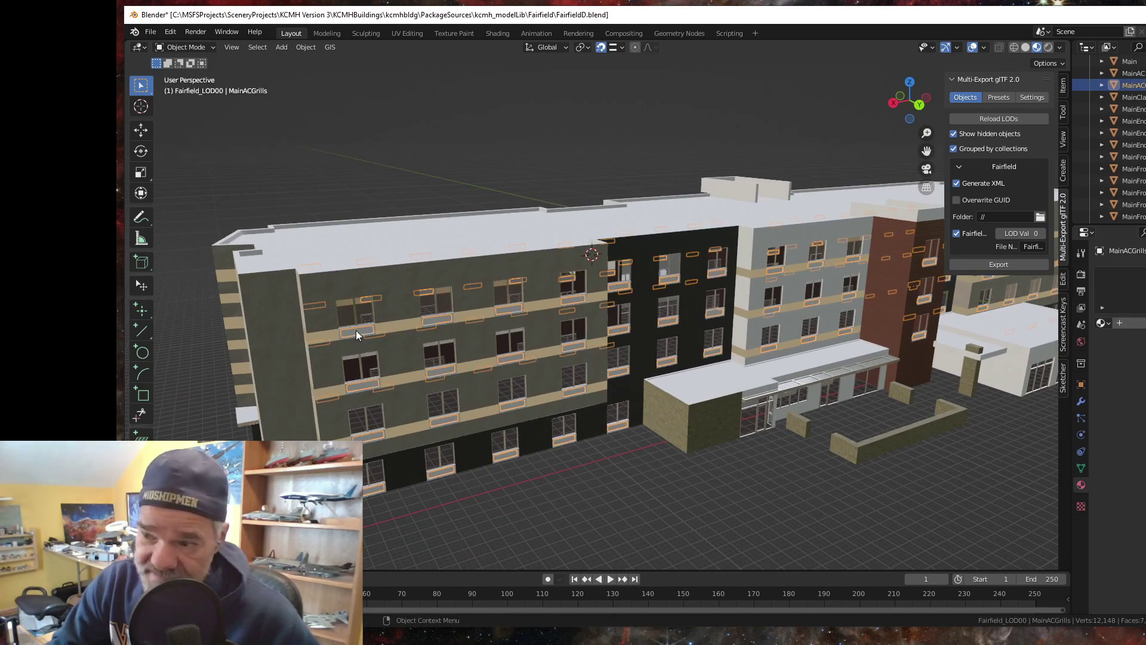
pyautogui.scroll(-4, 662, 421)
pyautogui.moveTo(667, 463); pyautogui.dragTo(584, 452)
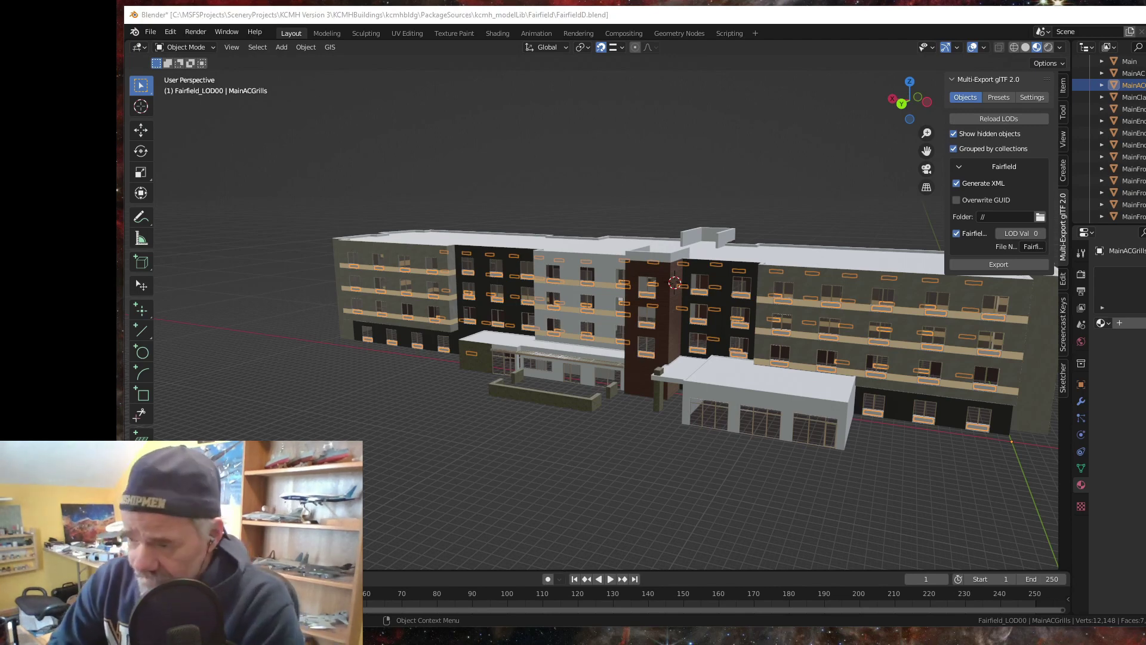
pyautogui.moveTo(565, 449); pyautogui.dragTo(501, 454)
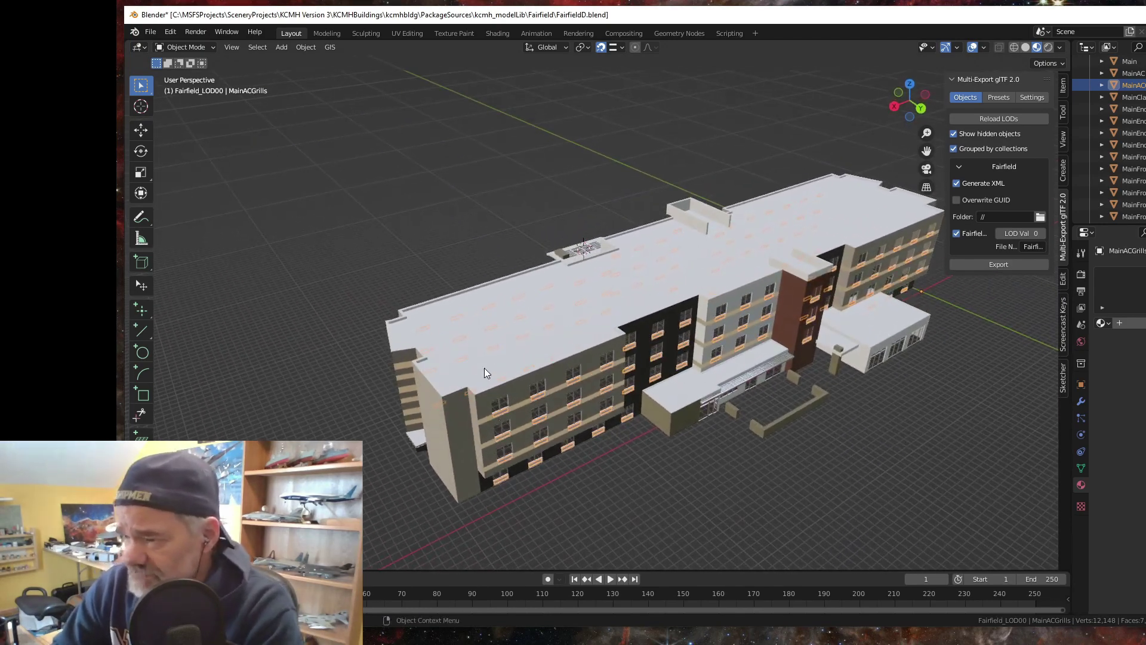
# - Inspect the roof deck, the air-conditioner units and their grilles by selecting each object on the hotel model
pyautogui.click(457, 327)
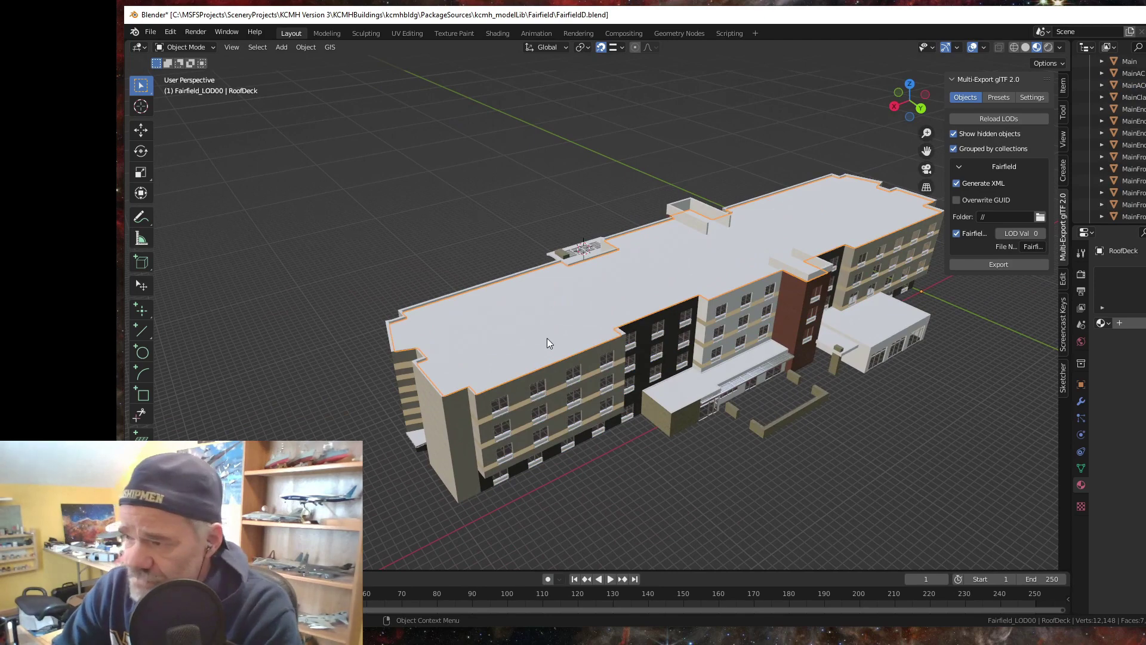
pyautogui.moveTo(474, 357); pyautogui.dragTo(657, 366)
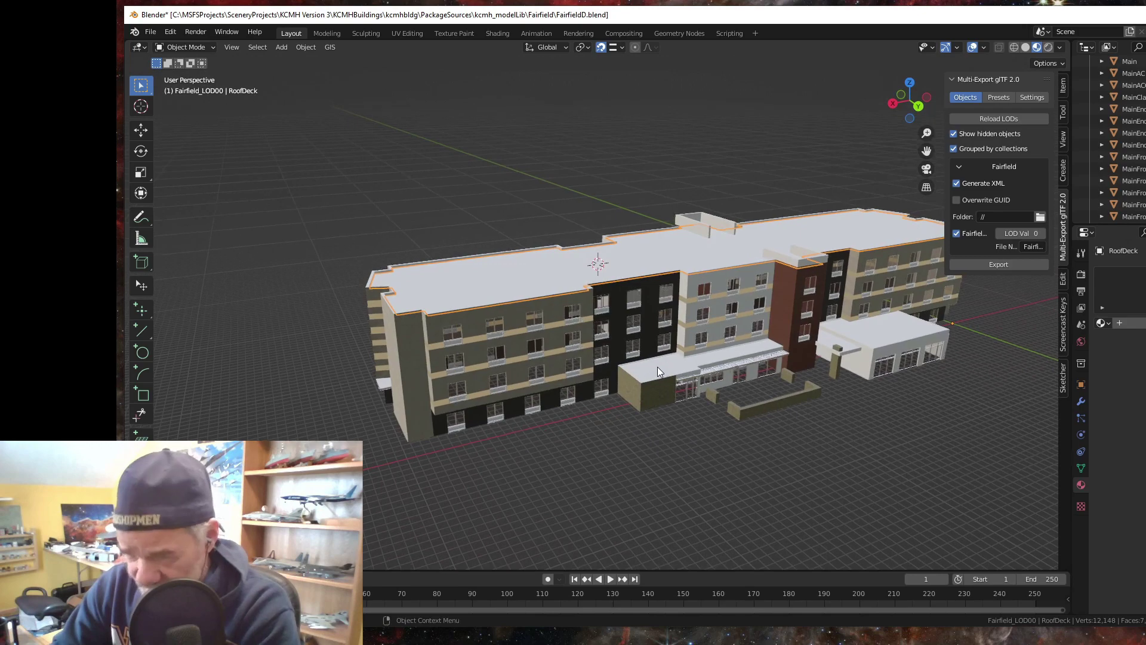
pyautogui.click(458, 371)
pyautogui.press('KP_Decimal')
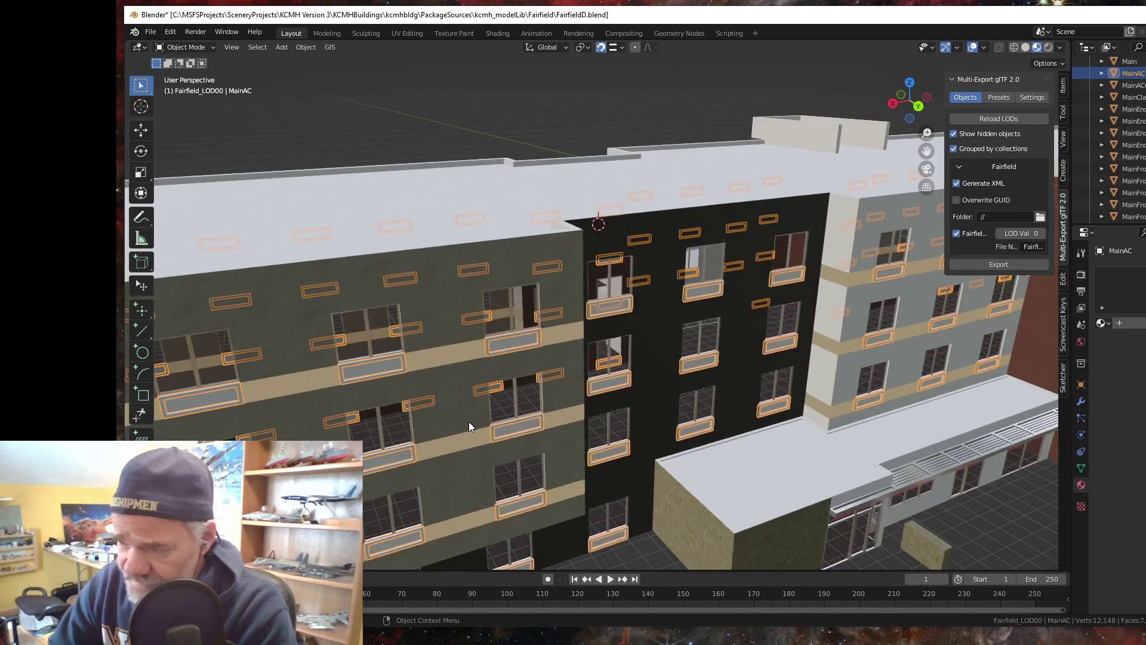
pyautogui.click(516, 341)
pyautogui.press('KP_Decimal')
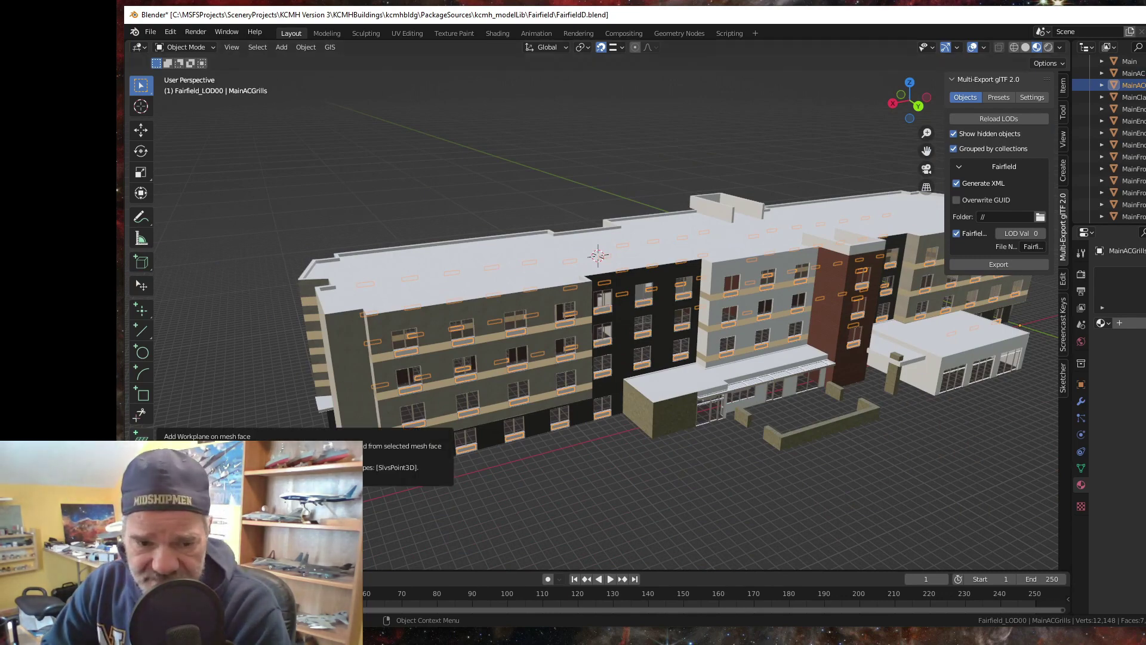
# - Switch to the Chrome browser and view the image results for fairfield inn and suites
pyautogui.hotkey('alt', 'Tab')
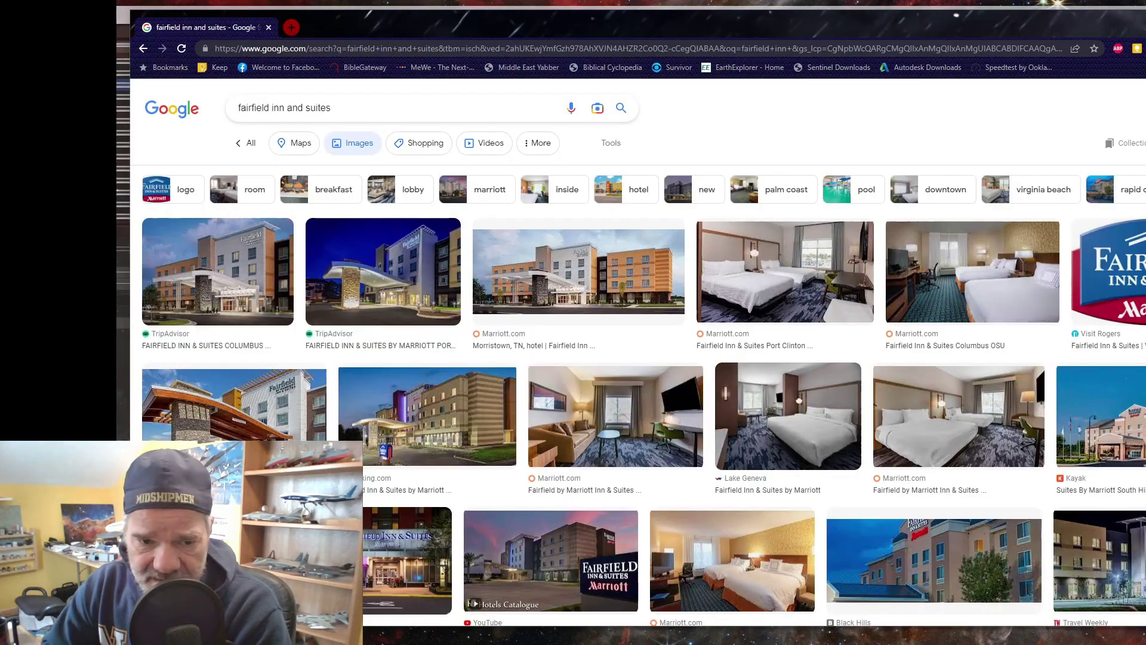
pyautogui.scroll(-1, 595, 314)
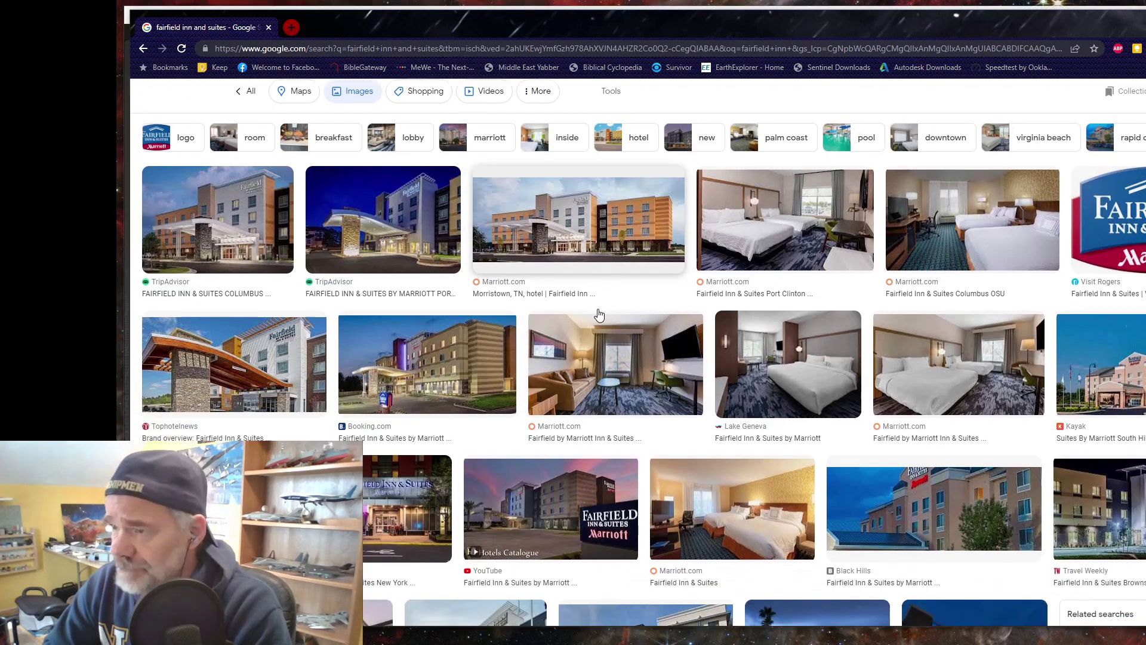
pyautogui.scroll(1, 591, 307)
pyautogui.moveTo(297, 25); pyautogui.dragTo(291, 32)
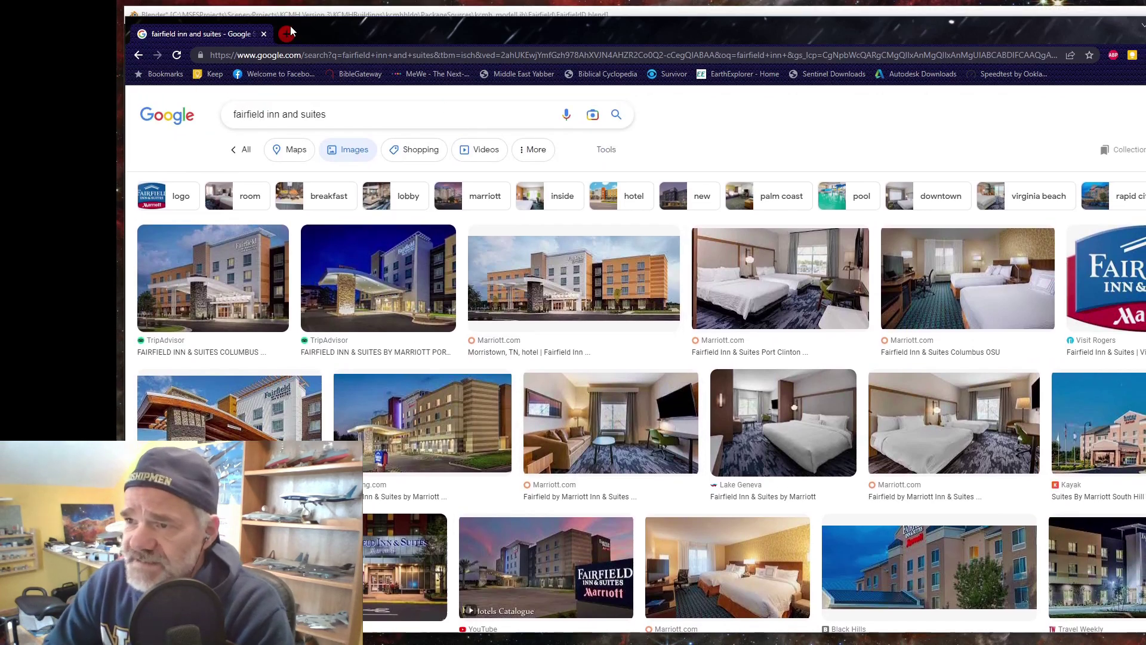
# - Search Google Images for "air conditioner exterior wall grill" in a new browser tab
pyautogui.click(286, 34)
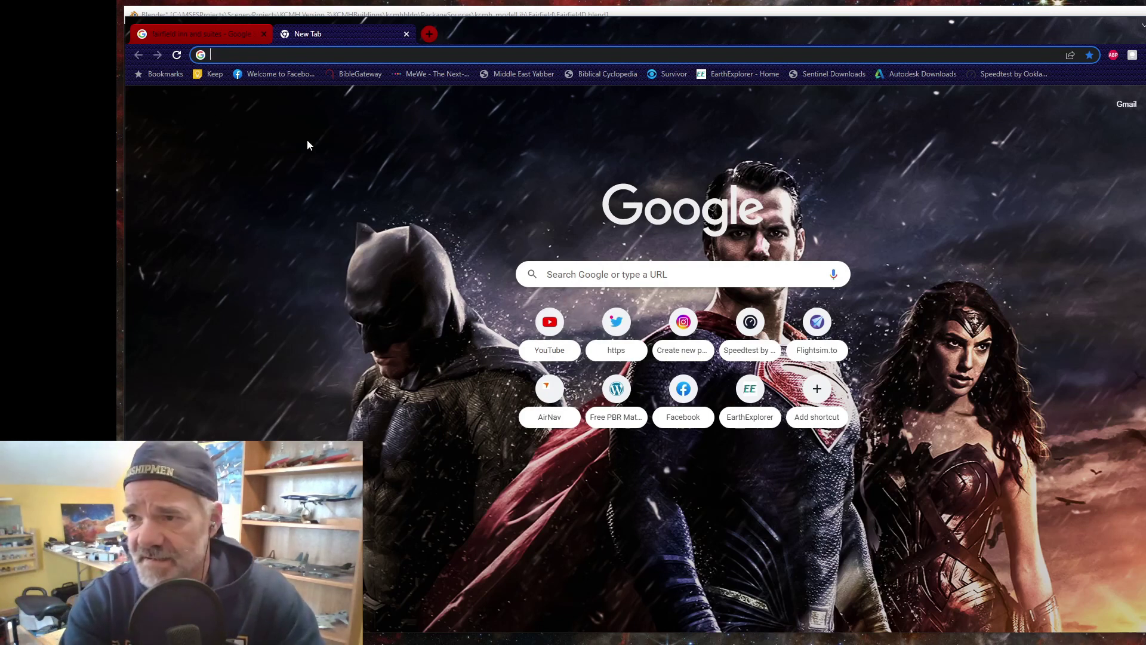
pyautogui.write('air conditioner exterior wall grill')
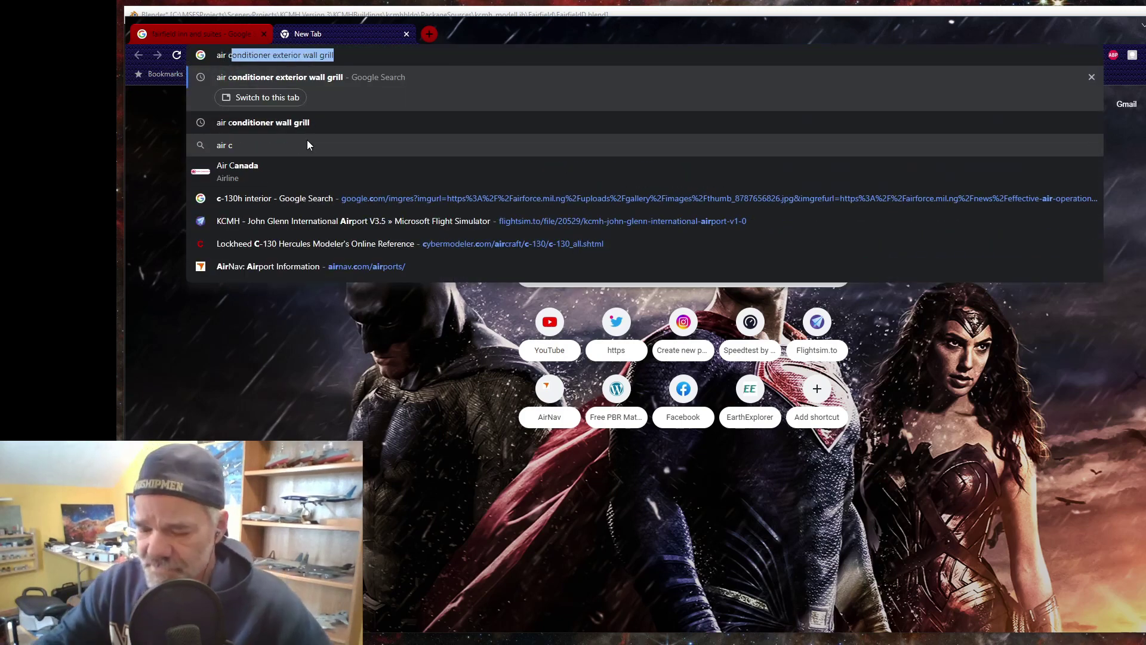
pyautogui.press('Right')
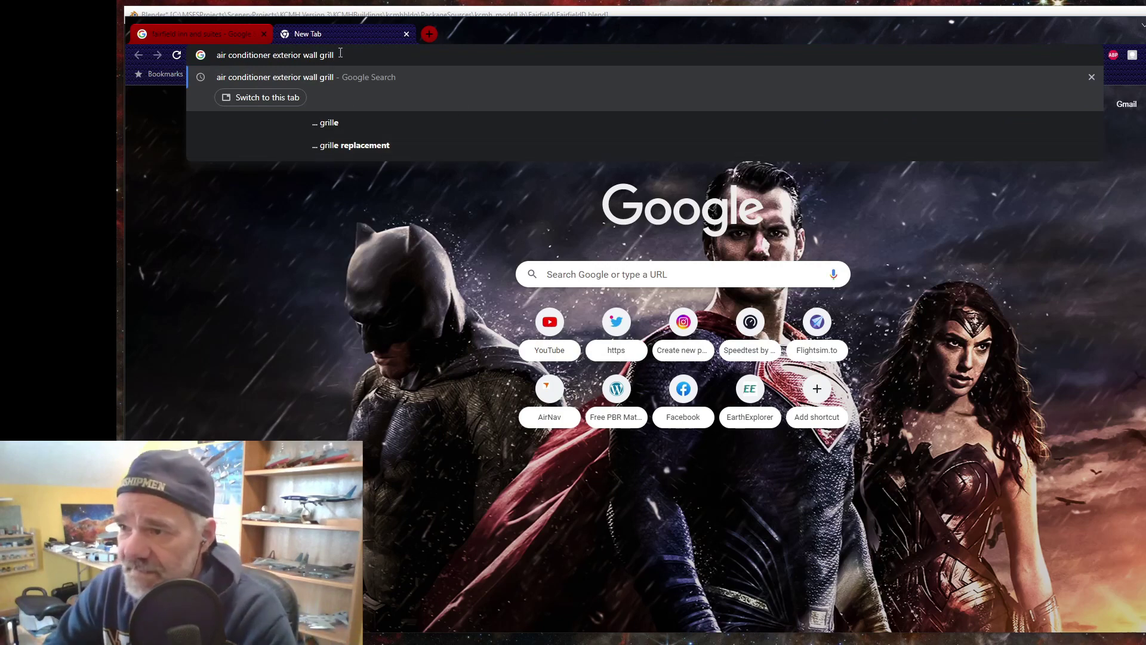
pyautogui.press('Return')
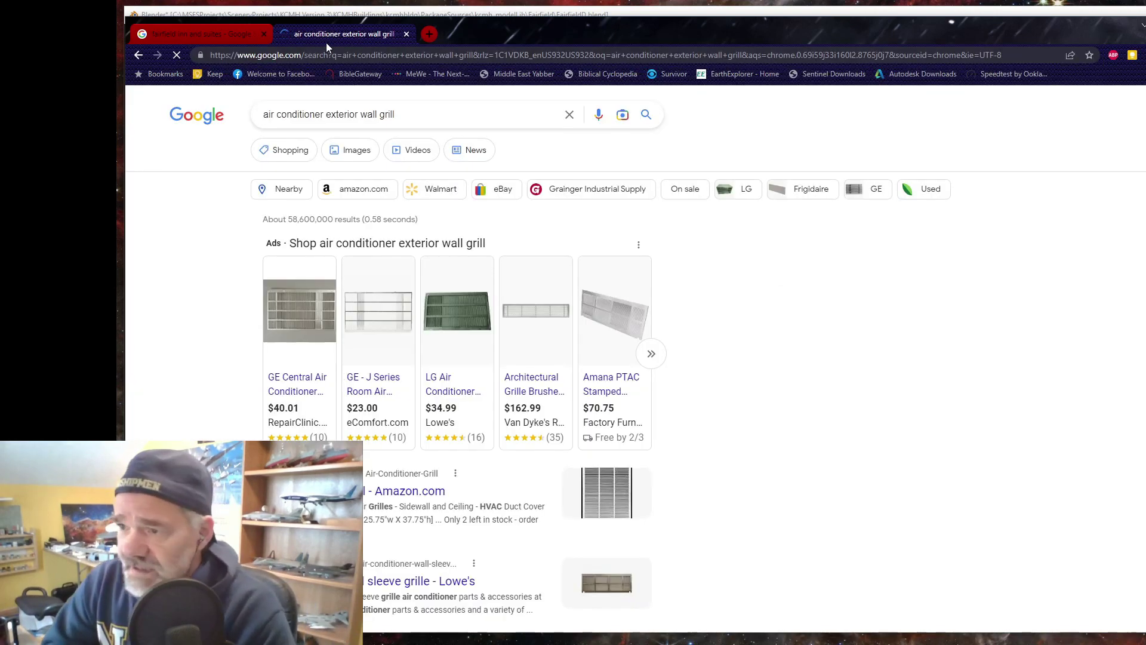
pyautogui.click(366, 149)
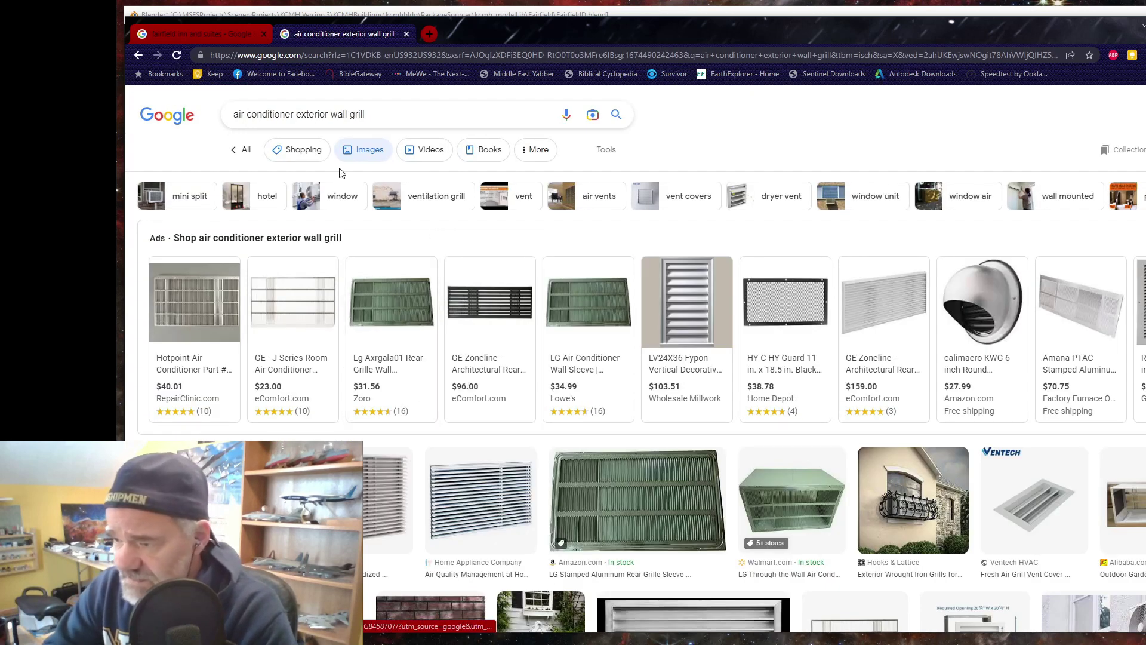
# - Look through the air conditioner wall grill images for a flat, front-facing grille usable as a reference
pyautogui.scroll(-1, 799, 329)
pyautogui.scroll(-2, 799, 329)
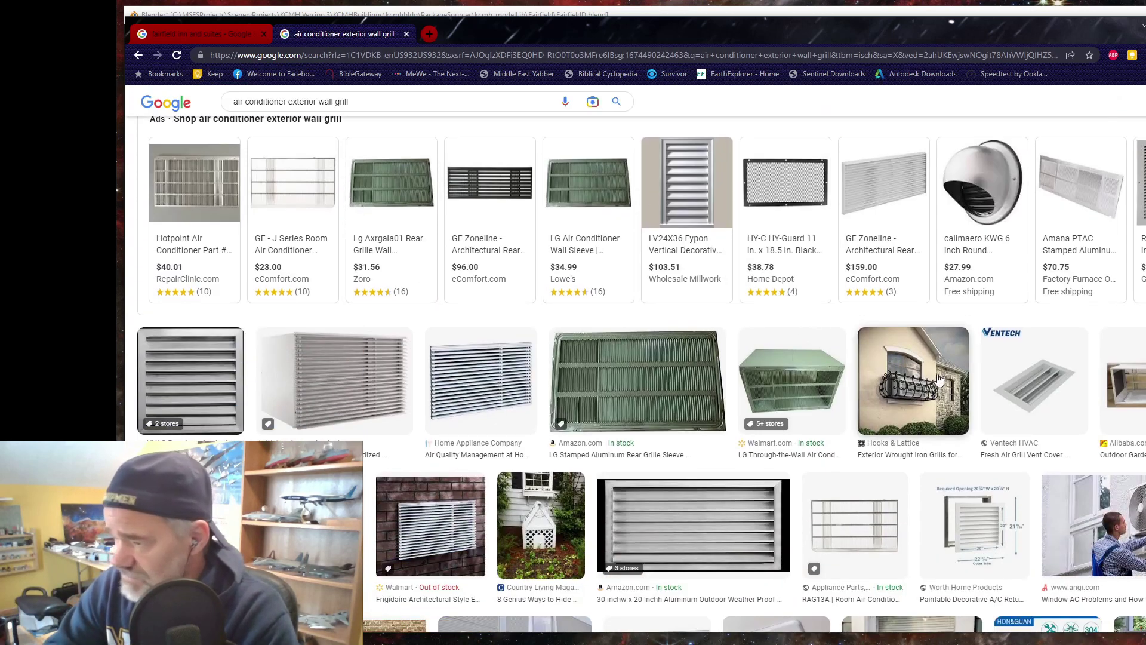
pyautogui.scroll(-2, 799, 329)
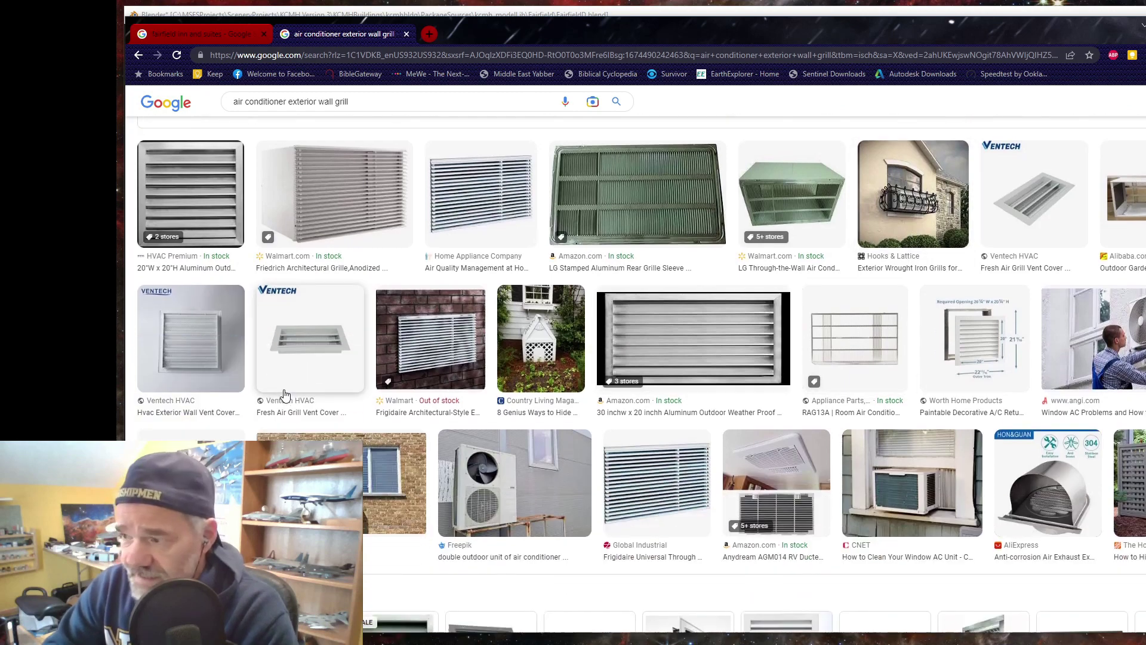
pyautogui.scroll(-2, 302, 404)
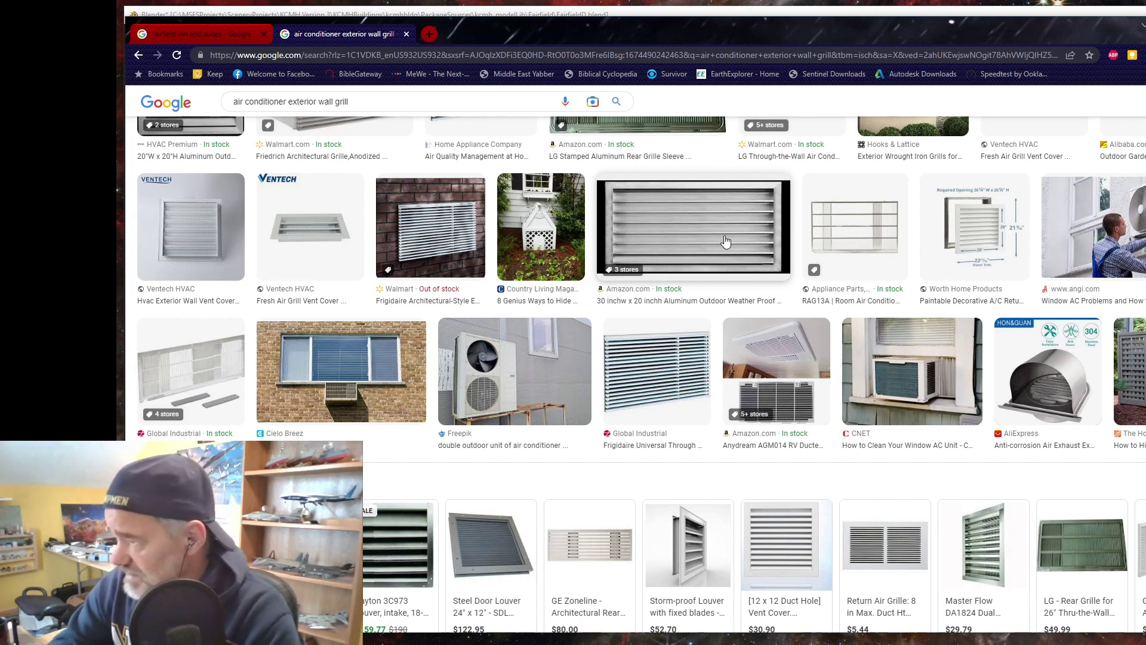
pyautogui.scroll(-6, 729, 412)
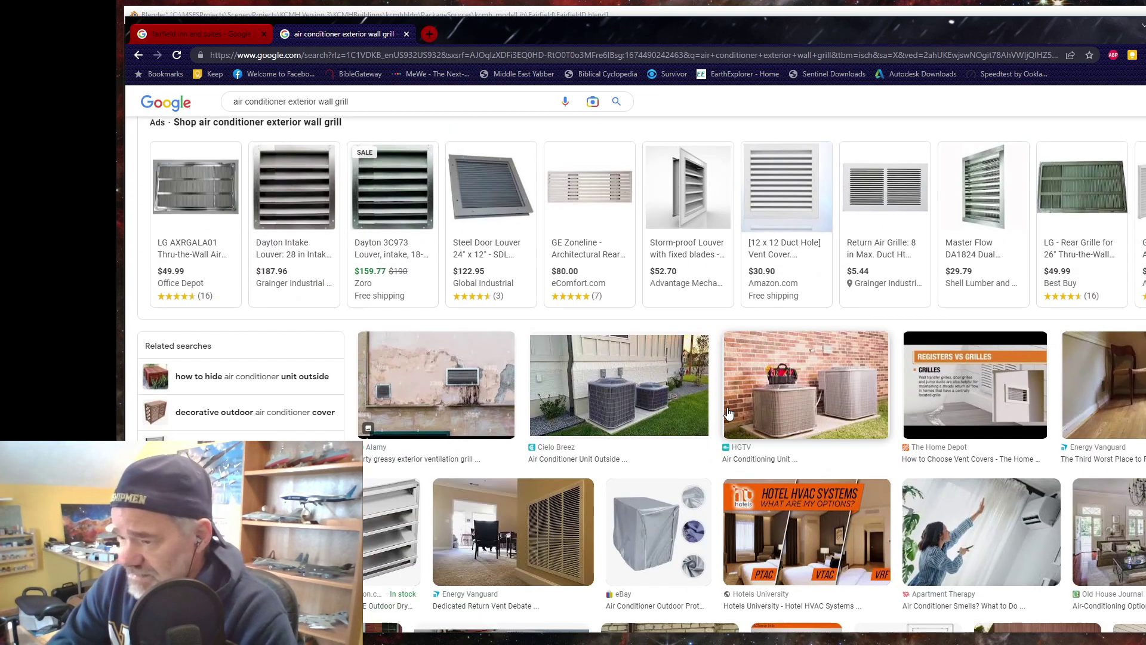
pyautogui.scroll(-3, 729, 412)
pyautogui.scroll(-7, 728, 411)
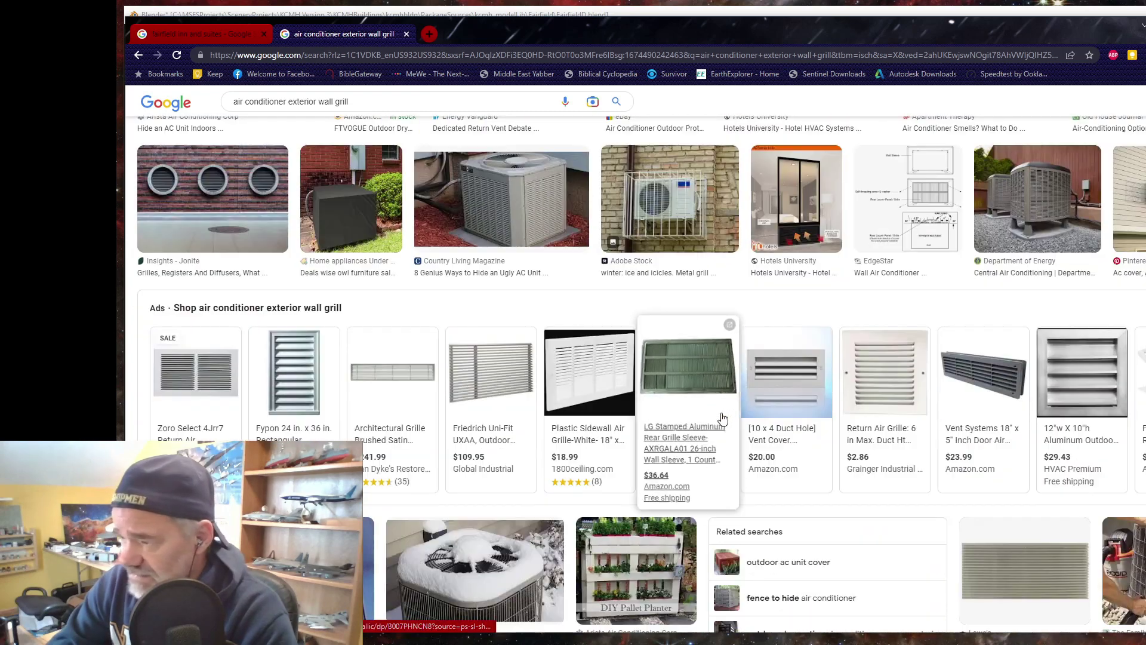
pyautogui.scroll(-6, 795, 424)
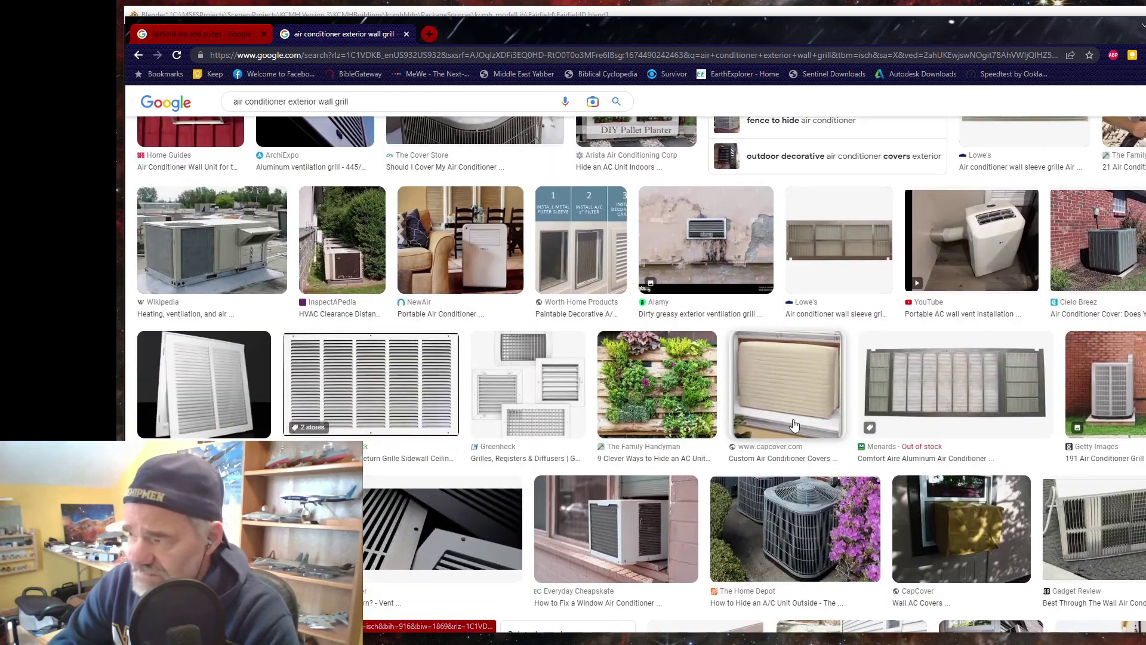
pyautogui.scroll(-10, 787, 425)
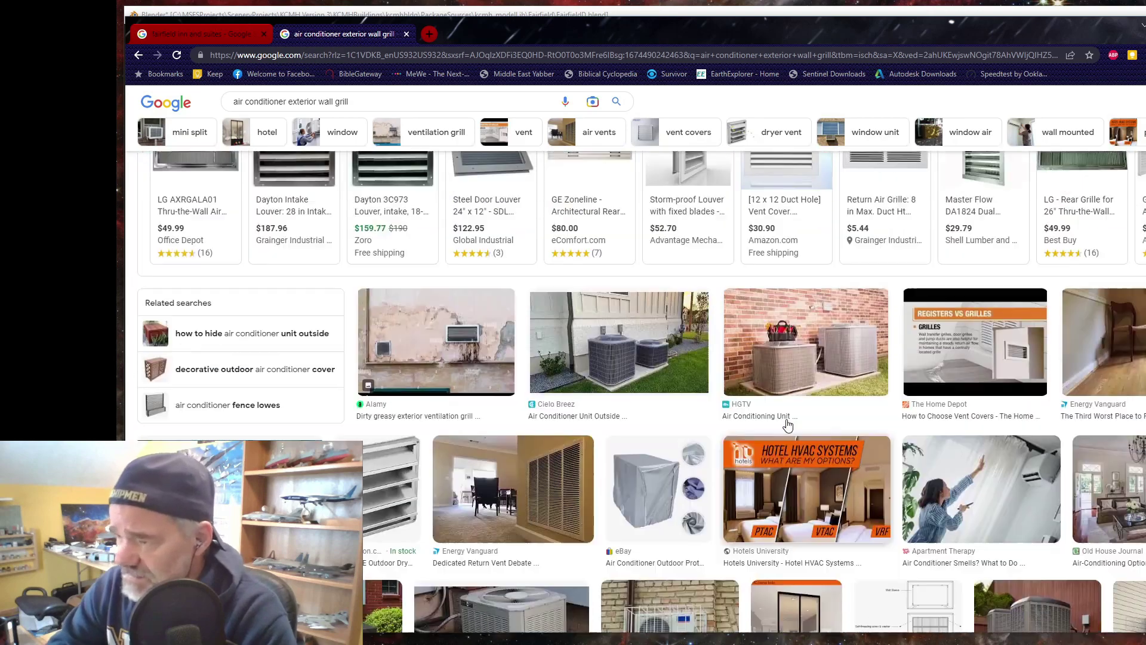
pyautogui.scroll(1, 787, 425)
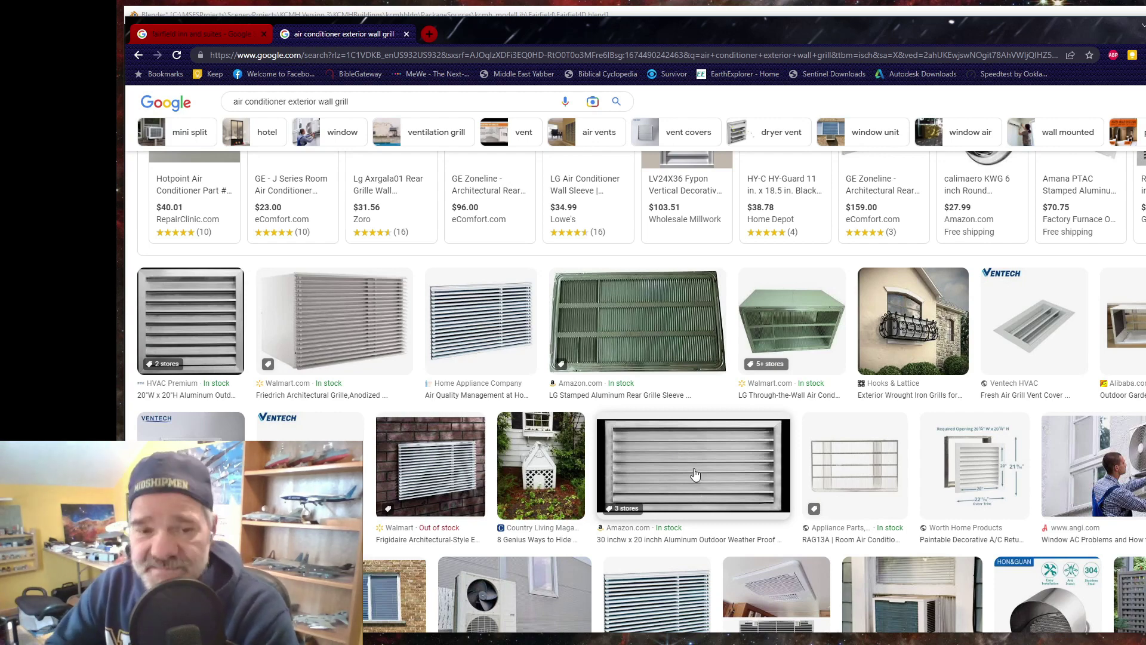
# - Close the air conditioner grill search tab and look through the "fairfield inn and suites" image results for hotel reference photos
pyautogui.click(407, 34)
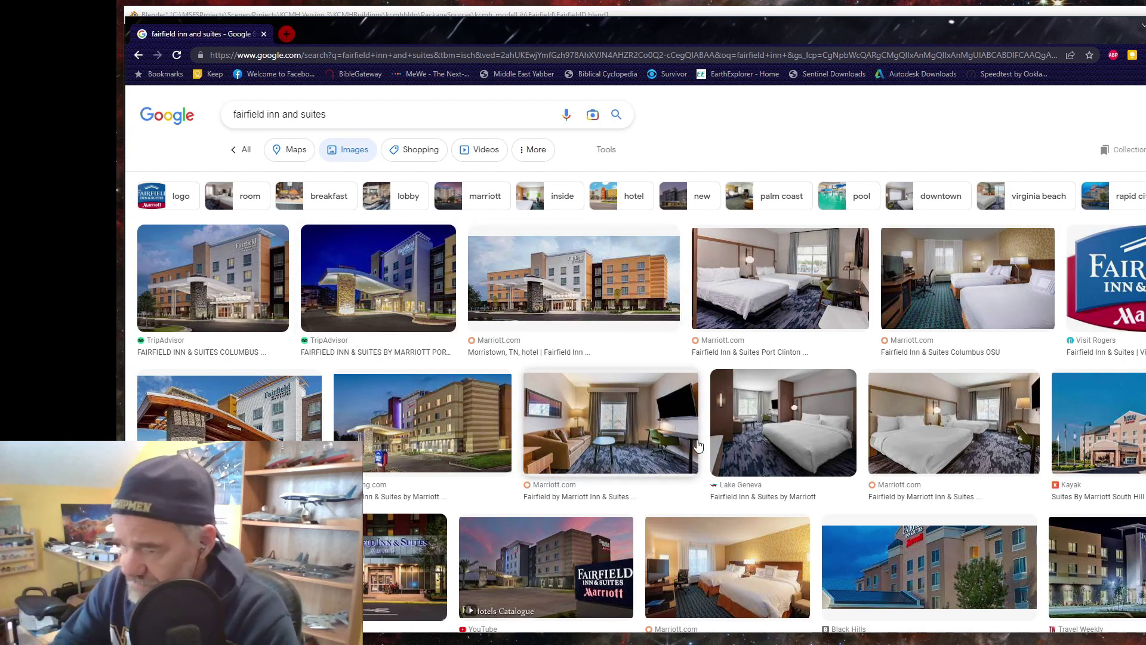
pyautogui.scroll(-1, 357, 412)
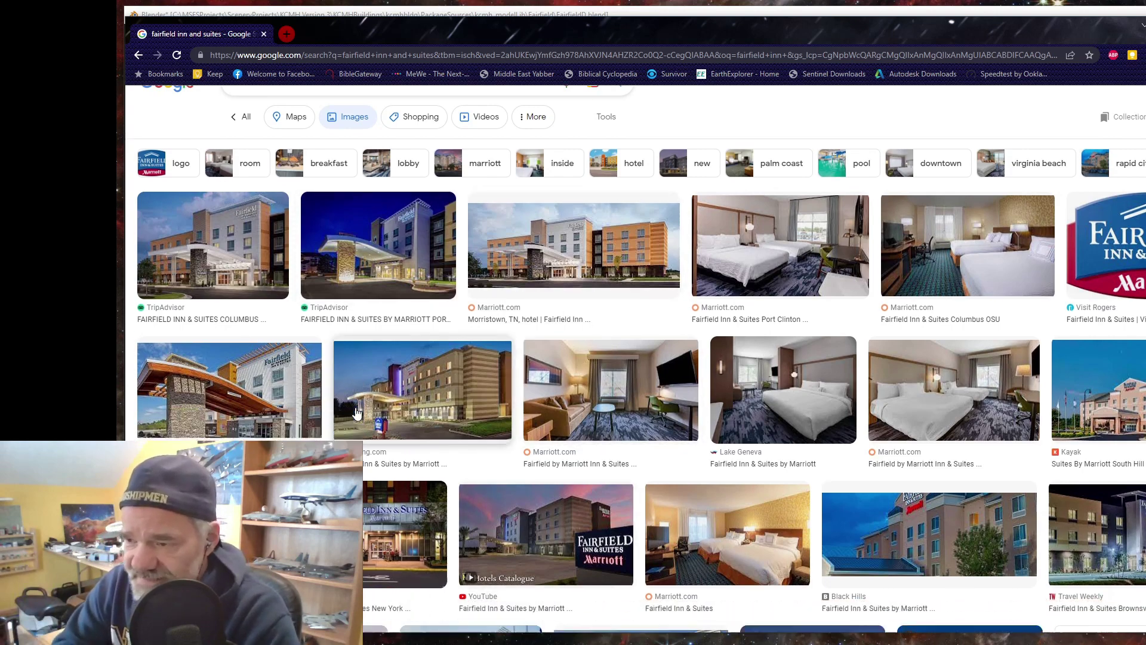
pyautogui.scroll(-3, 356, 412)
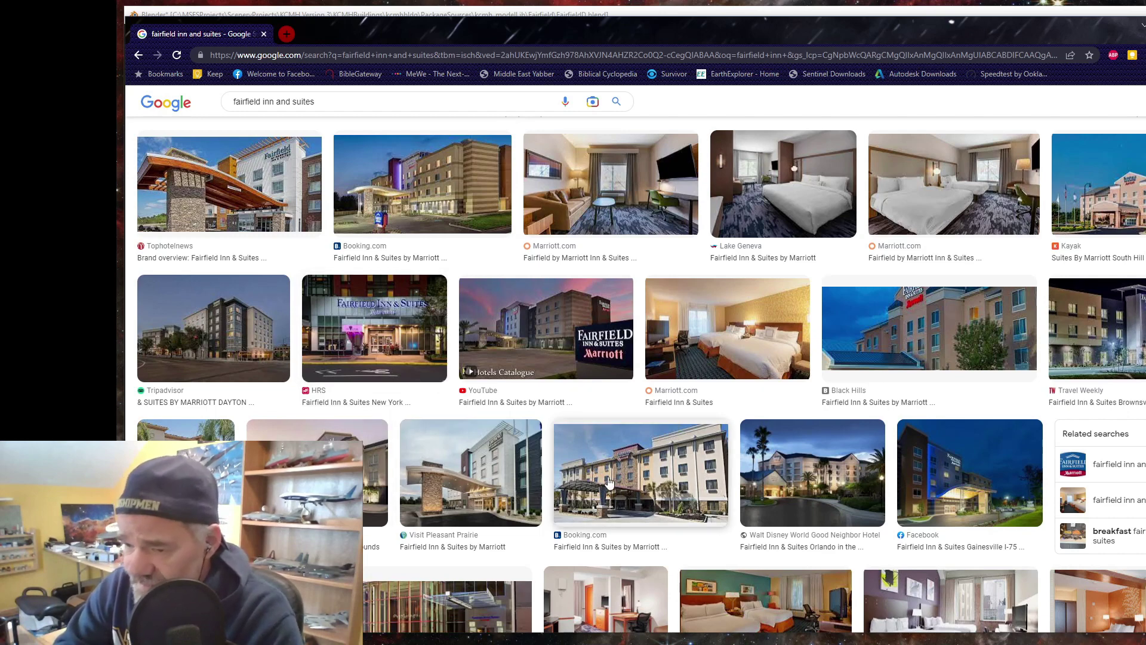
pyautogui.scroll(-5, 609, 483)
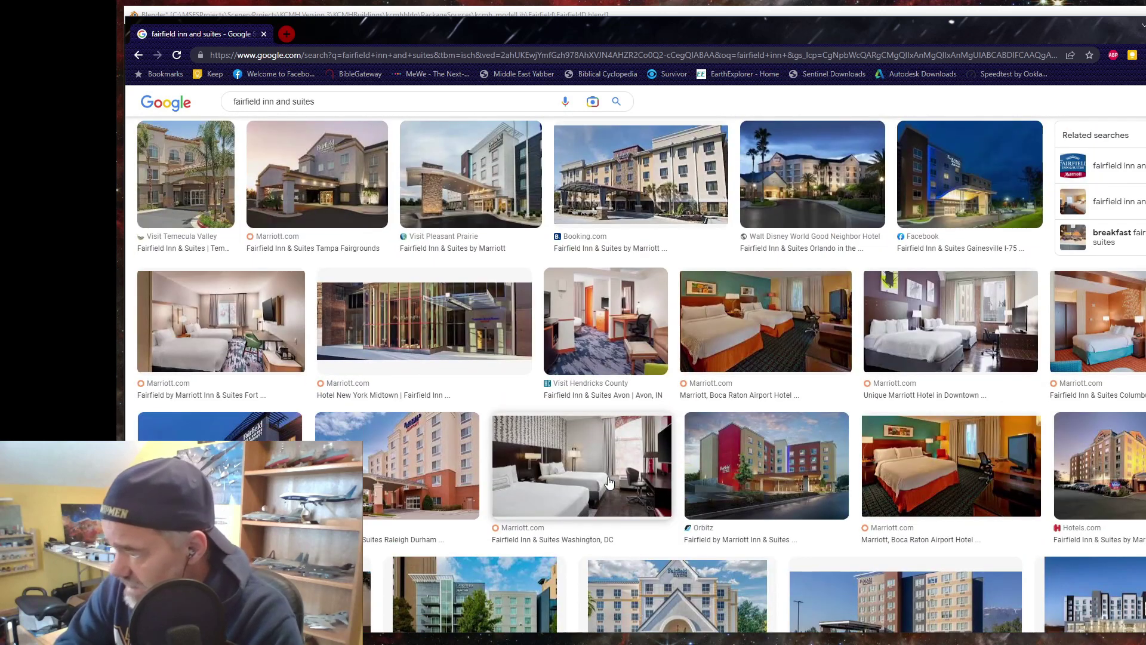
pyautogui.scroll(-5, 591, 513)
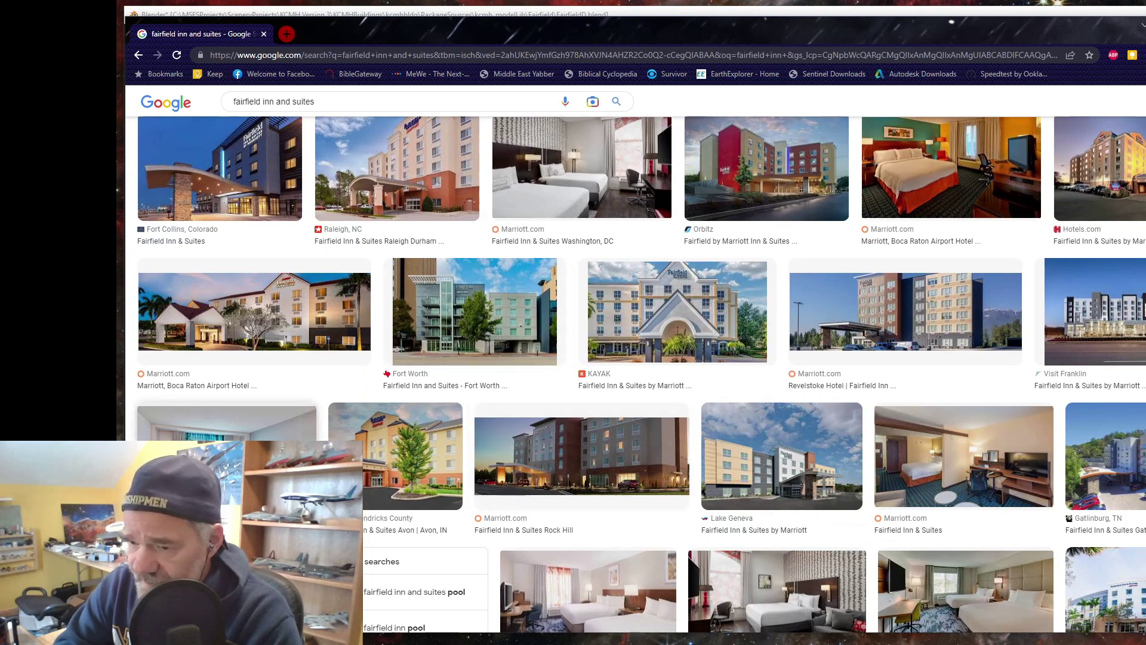
pyautogui.scroll(-3, 174, 234)
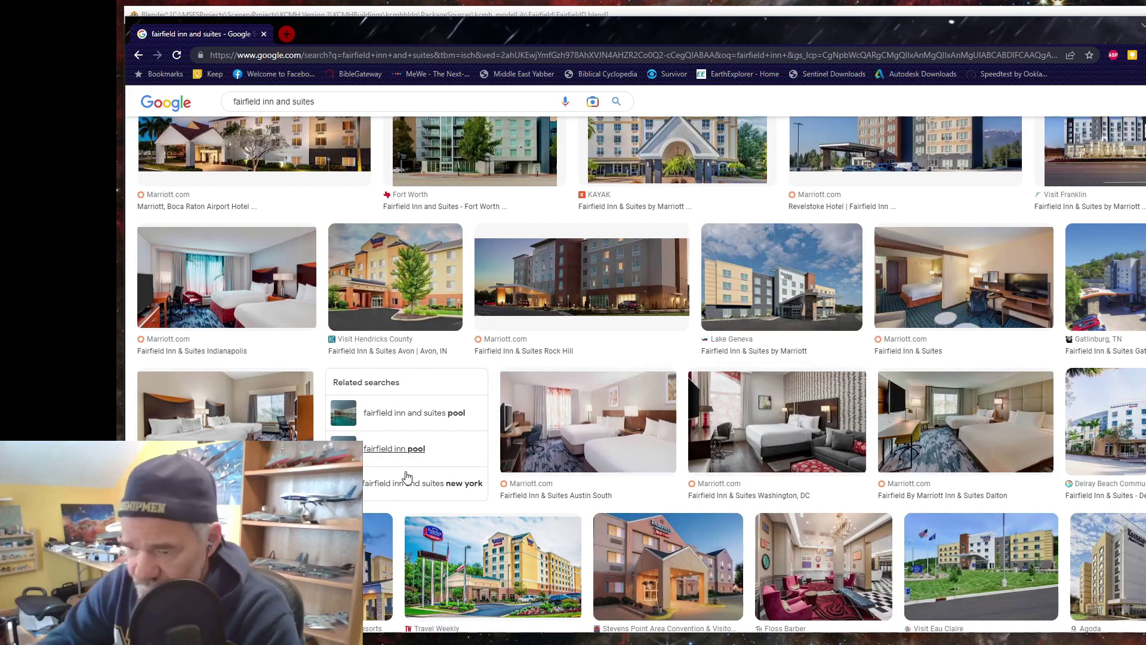
pyautogui.scroll(-4, 458, 487)
pyautogui.scroll(-2, 519, 492)
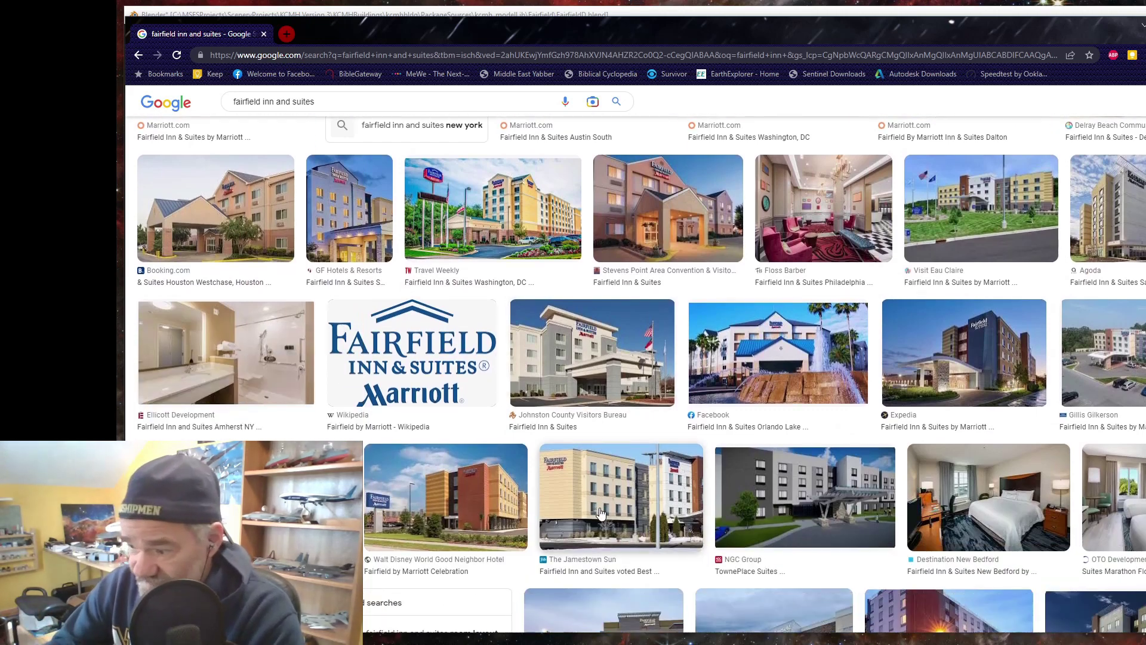
pyautogui.scroll(-5, 600, 512)
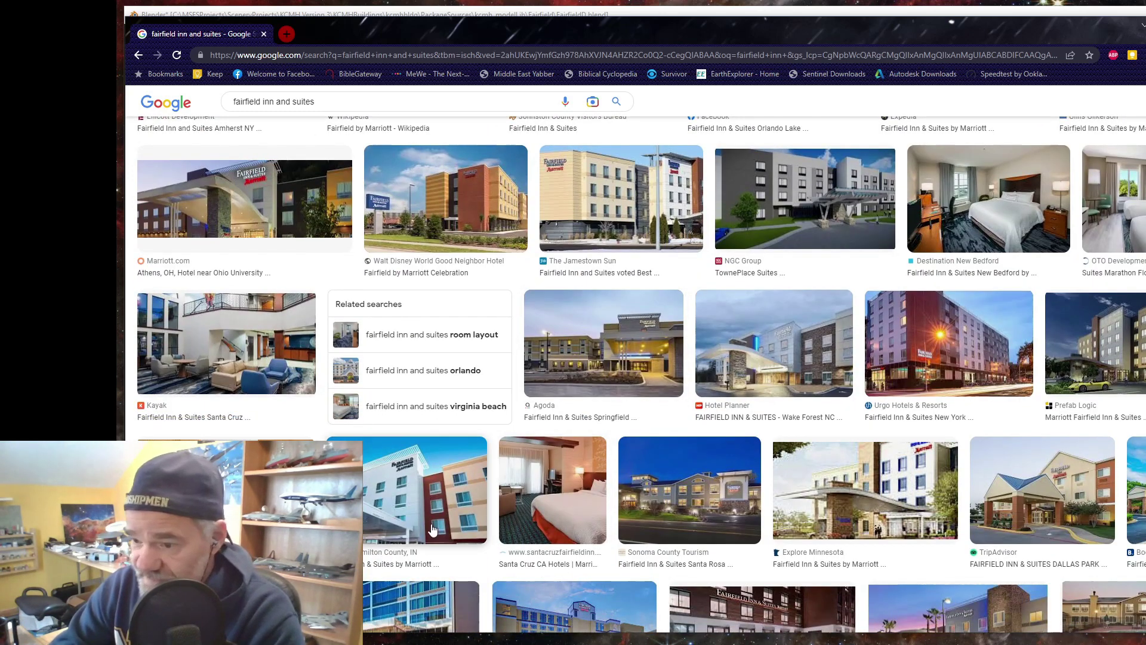
pyautogui.scroll(-5, 432, 529)
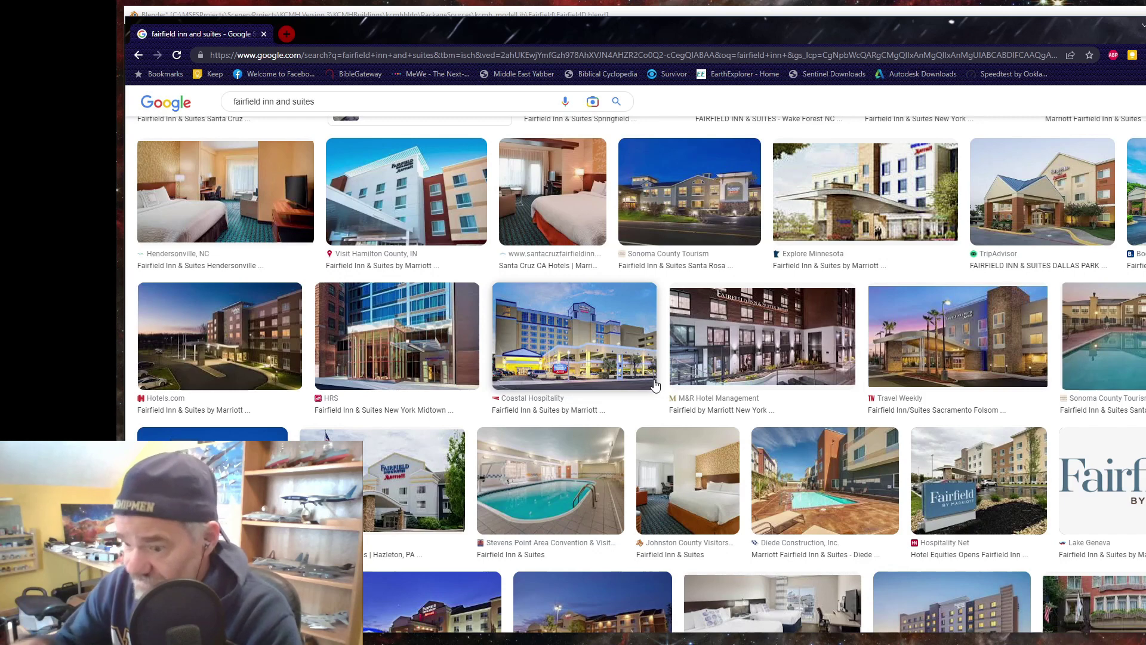
pyautogui.scroll(-5, 655, 385)
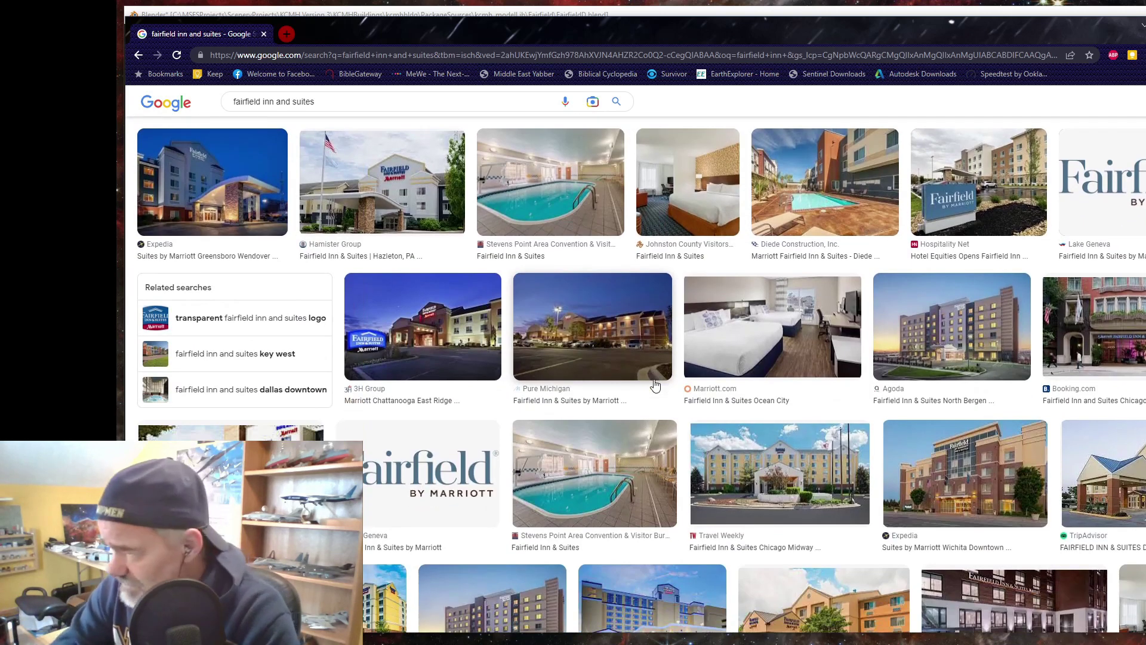
pyautogui.scroll(-3, 693, 404)
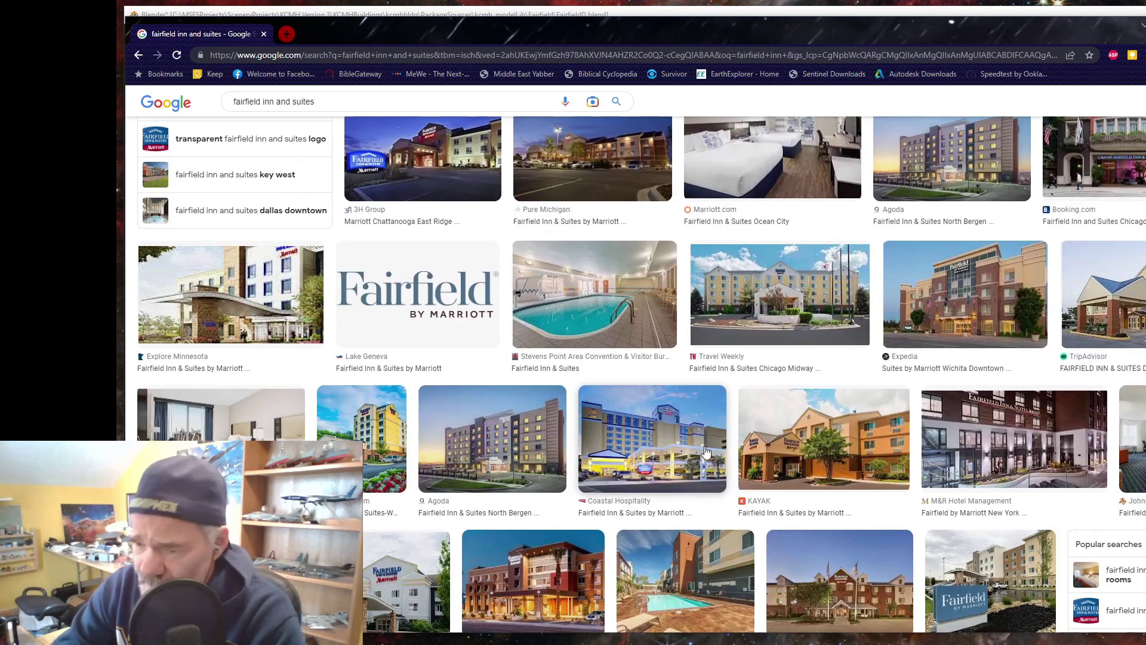
pyautogui.scroll(-3, 706, 452)
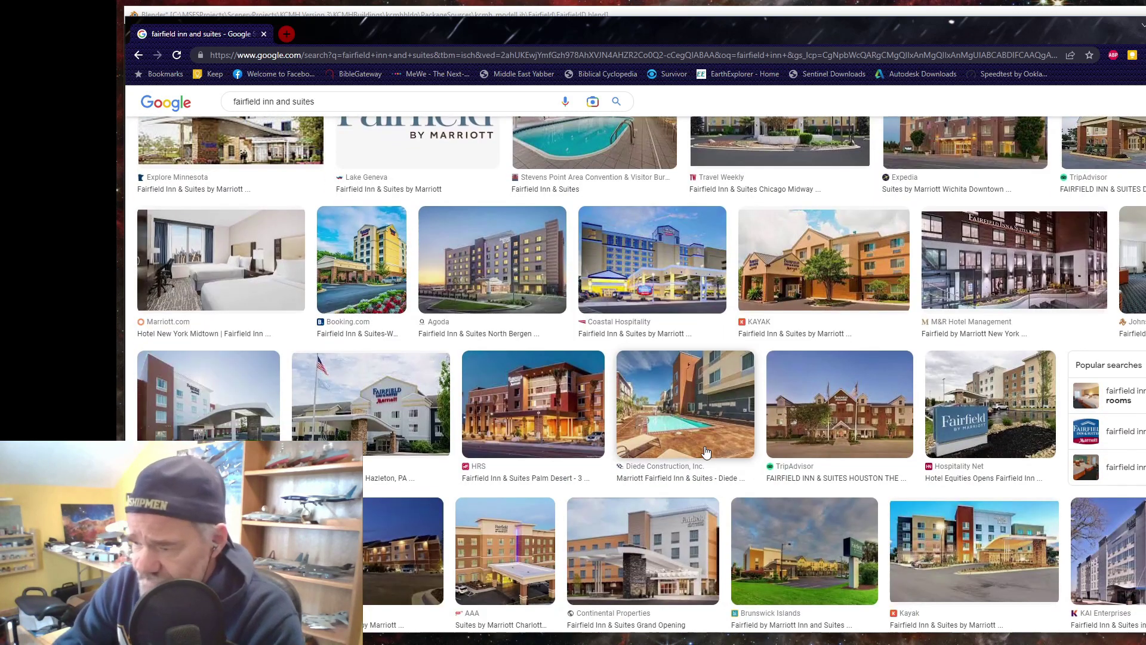
pyautogui.scroll(-4, 707, 457)
pyautogui.scroll(-3, 705, 462)
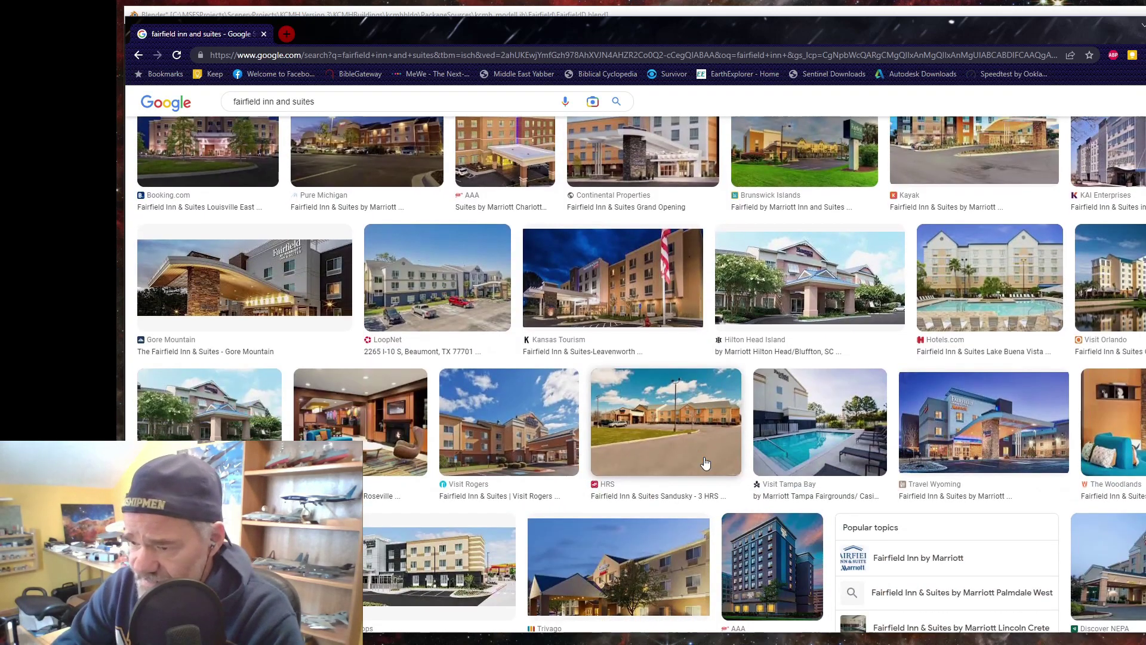
pyautogui.scroll(-7, 705, 462)
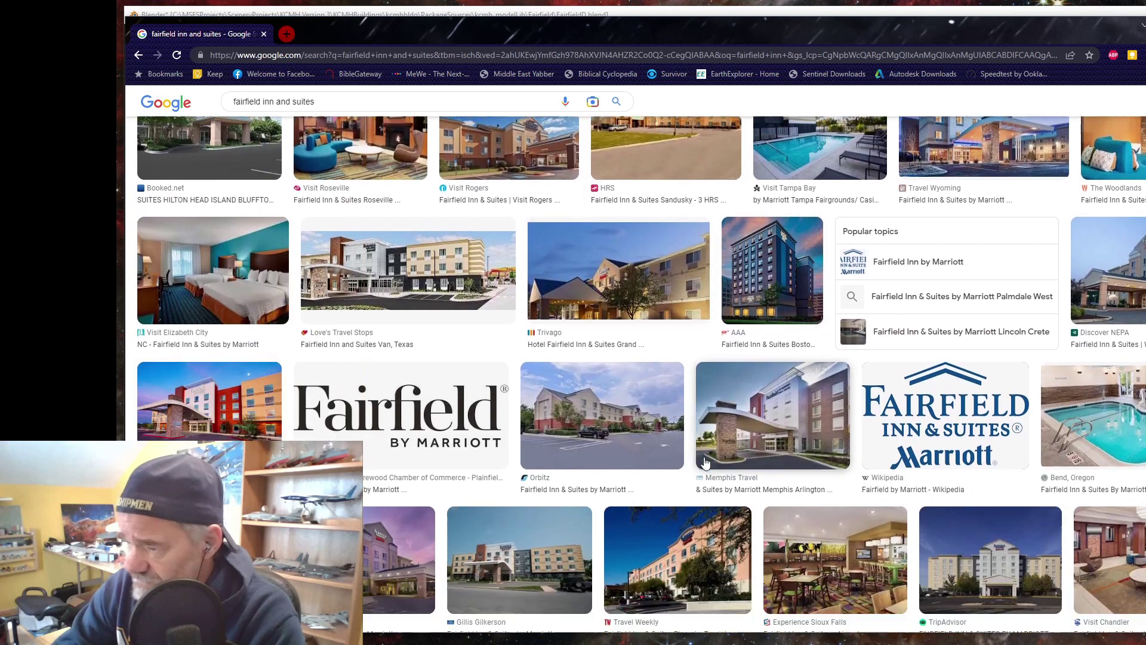
pyautogui.scroll(-3, 705, 461)
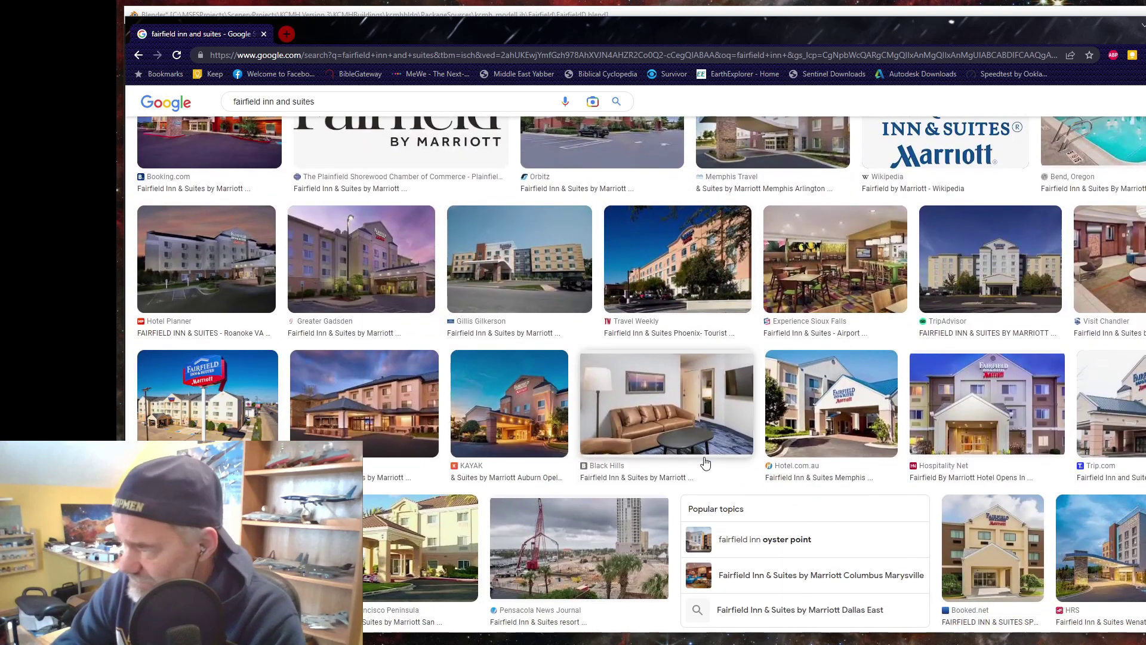
pyautogui.scroll(-2, 705, 462)
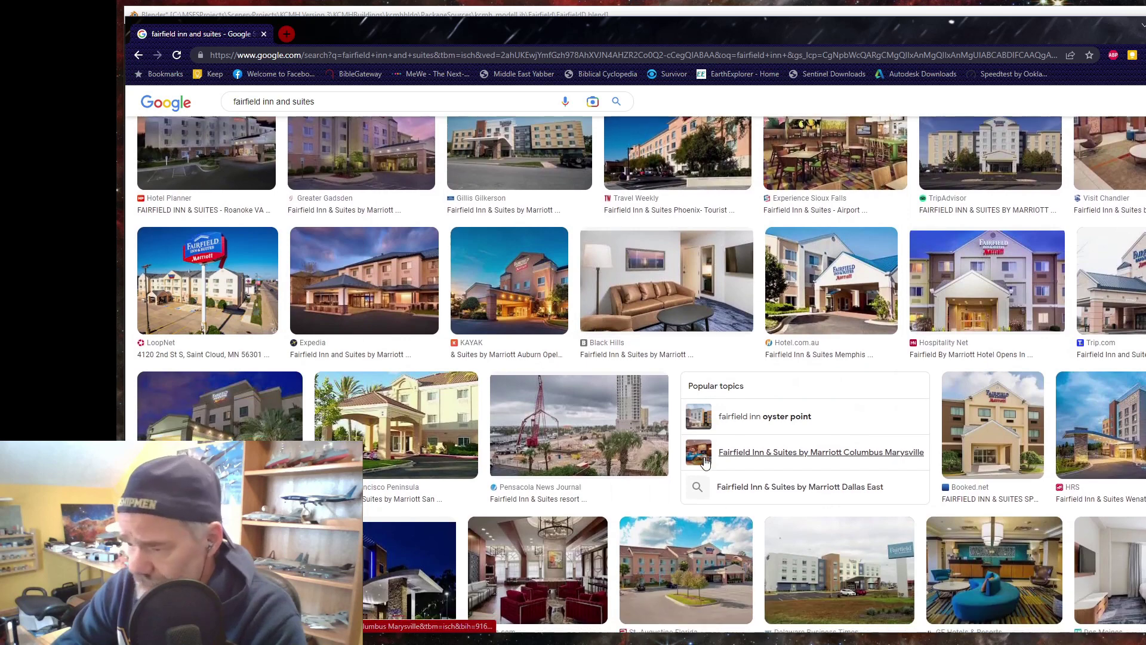
pyautogui.scroll(-3, 705, 462)
pyautogui.scroll(-1, 705, 461)
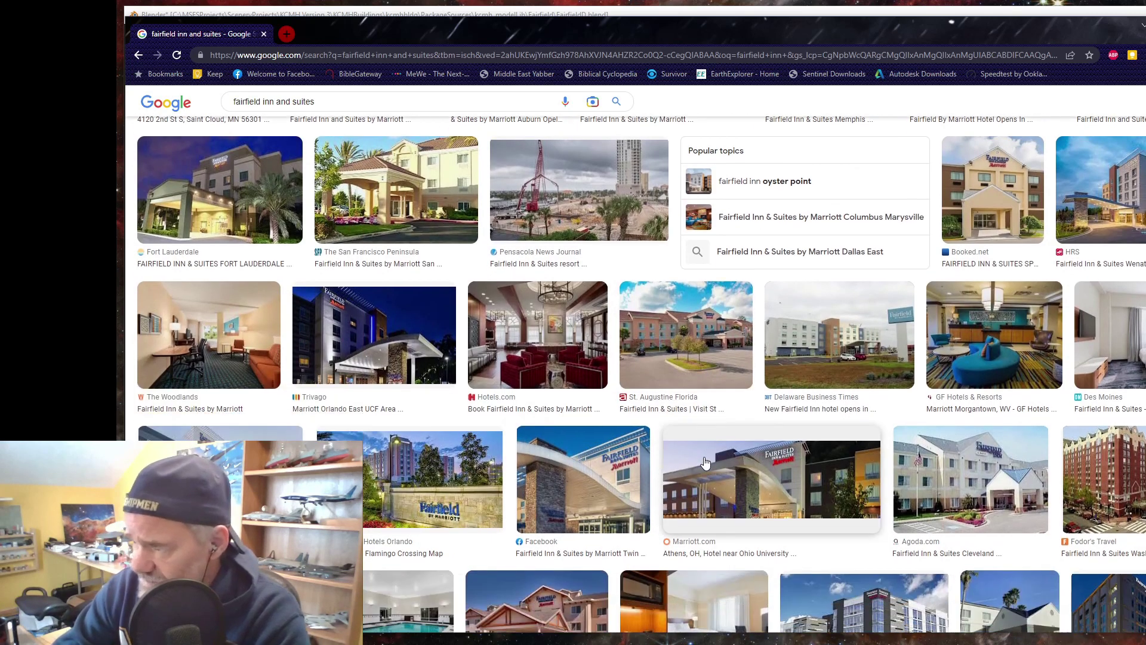
pyautogui.scroll(-3, 749, 466)
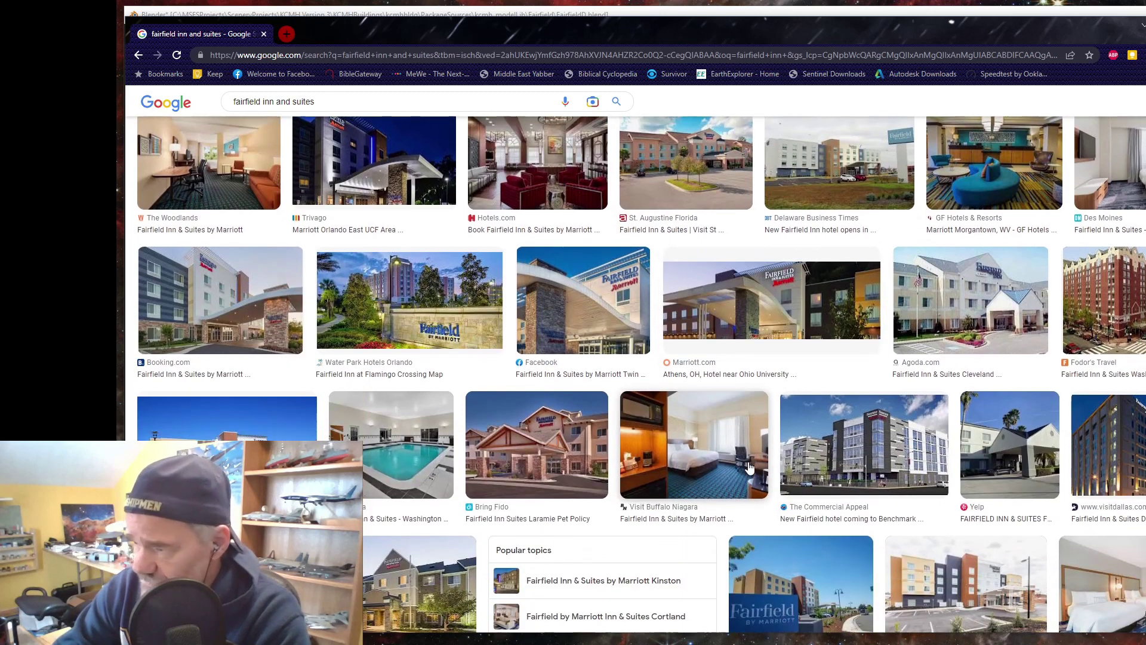
pyautogui.scroll(-3, 749, 466)
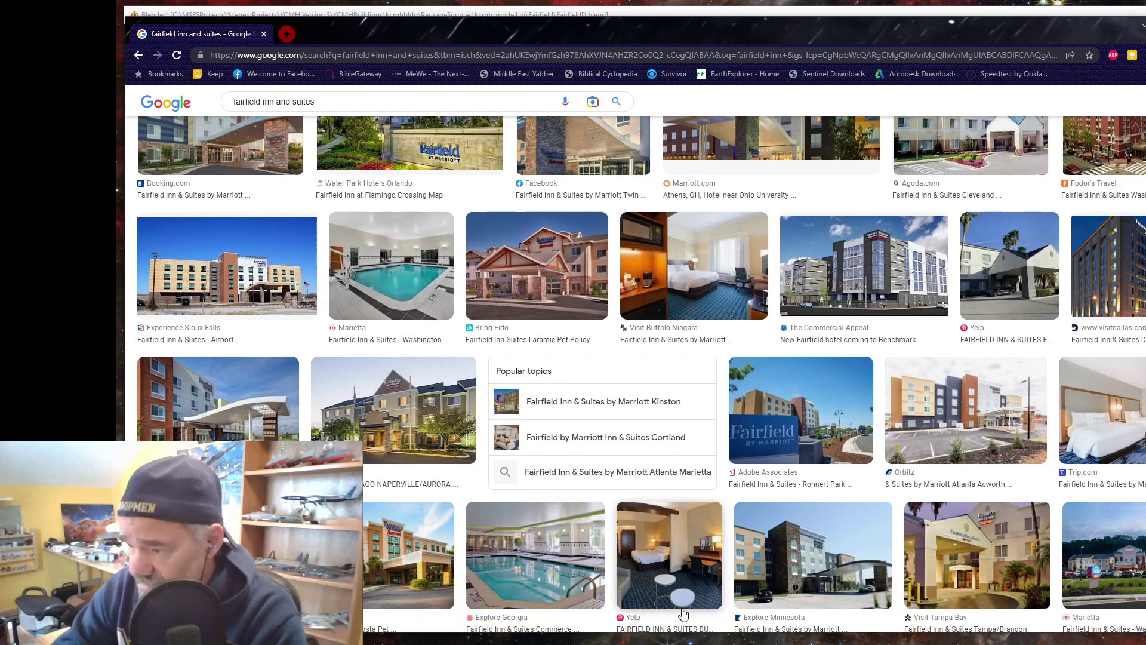
pyautogui.scroll(-3, 625, 551)
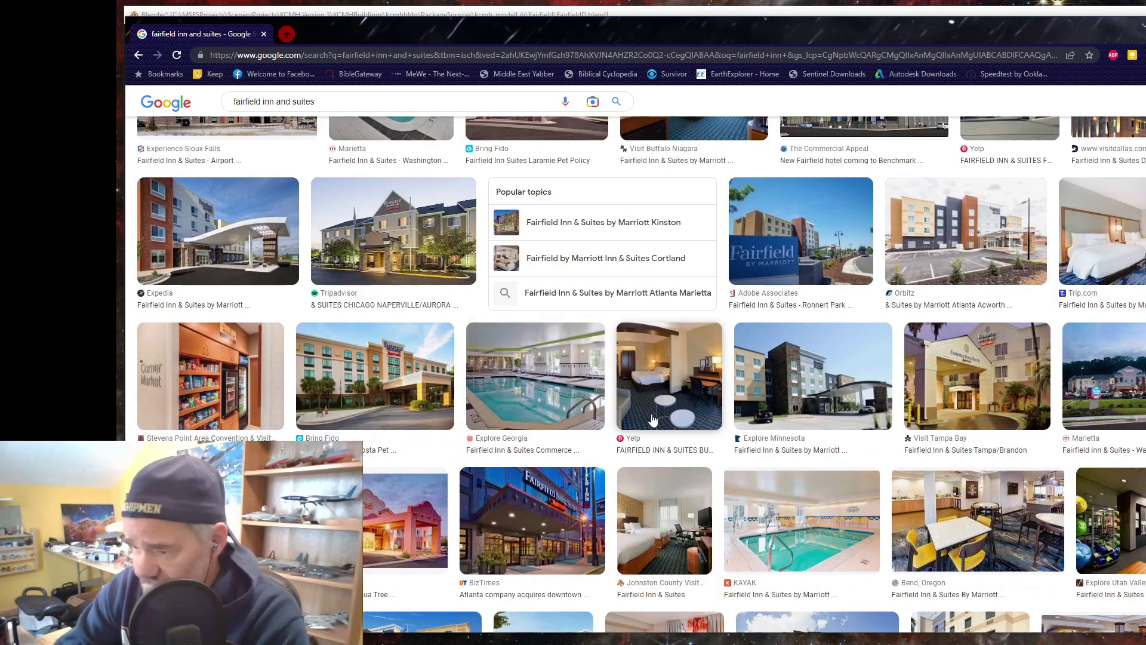
pyautogui.scroll(-5, 669, 400)
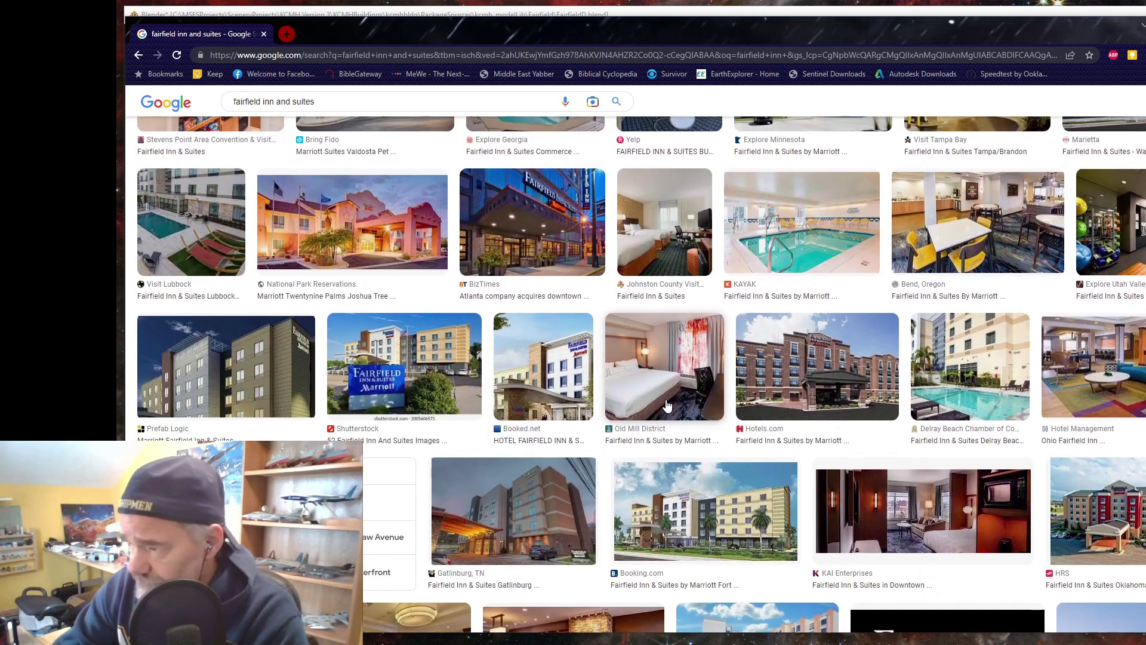
pyautogui.scroll(-1, 668, 406)
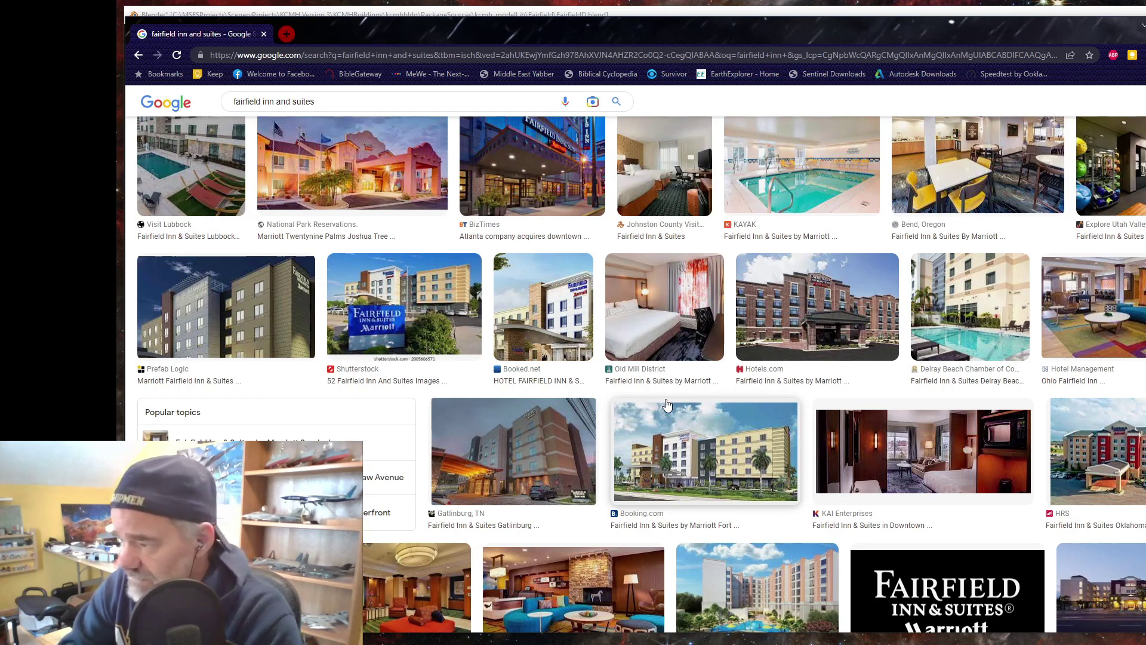
pyautogui.scroll(-4, 680, 457)
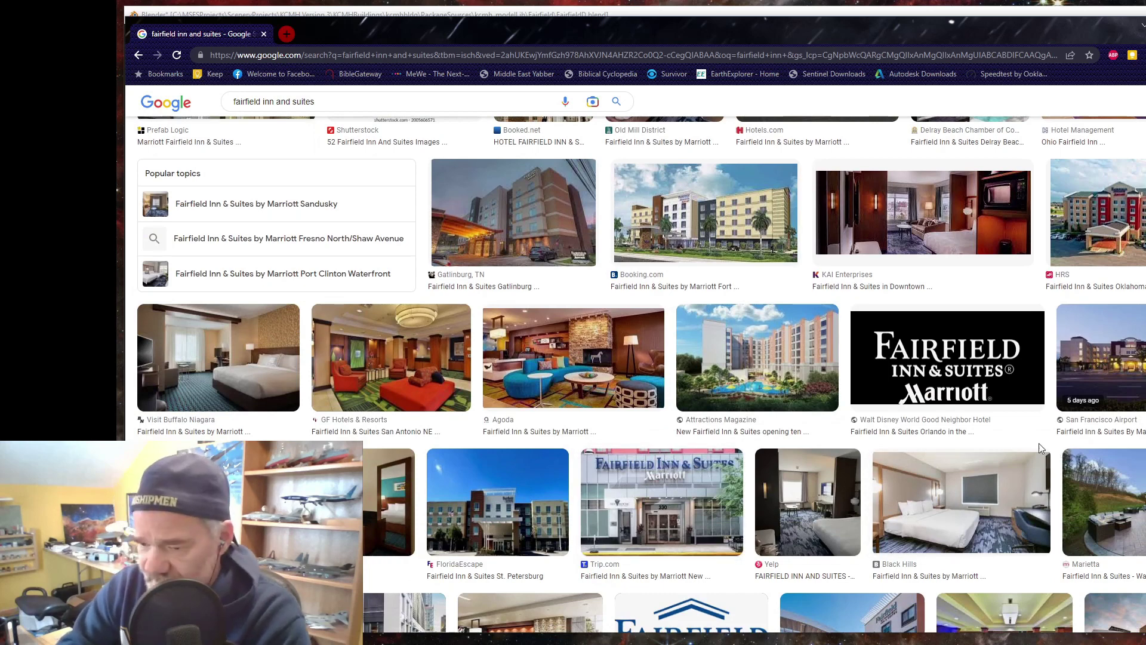
pyautogui.scroll(-4, 615, 442)
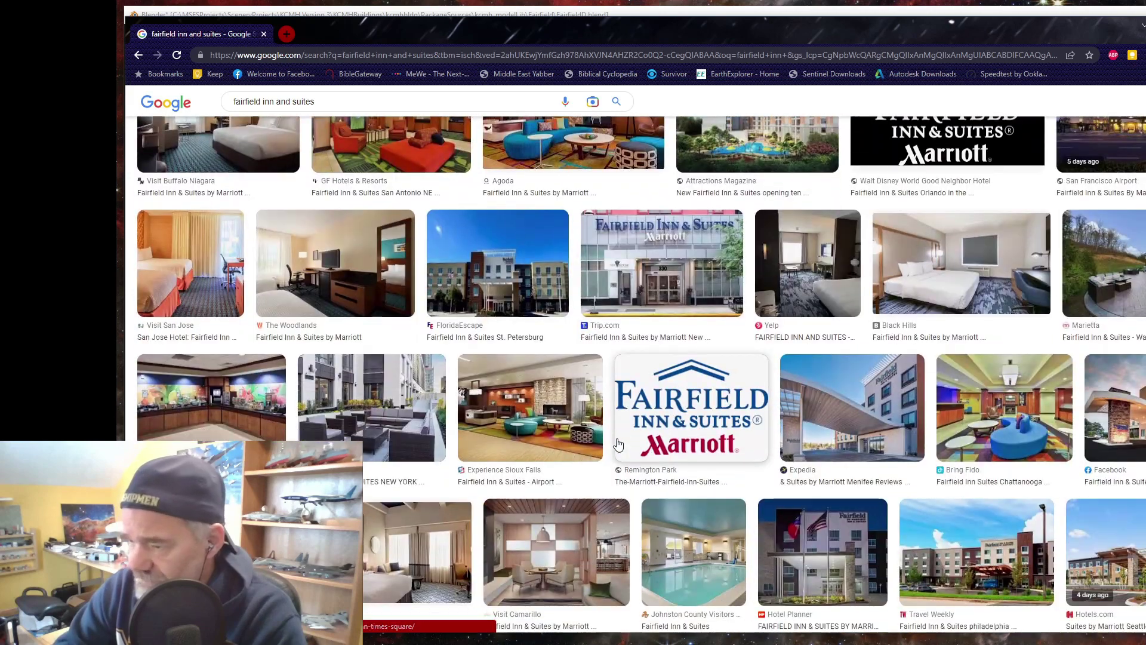
pyautogui.scroll(1, 585, 431)
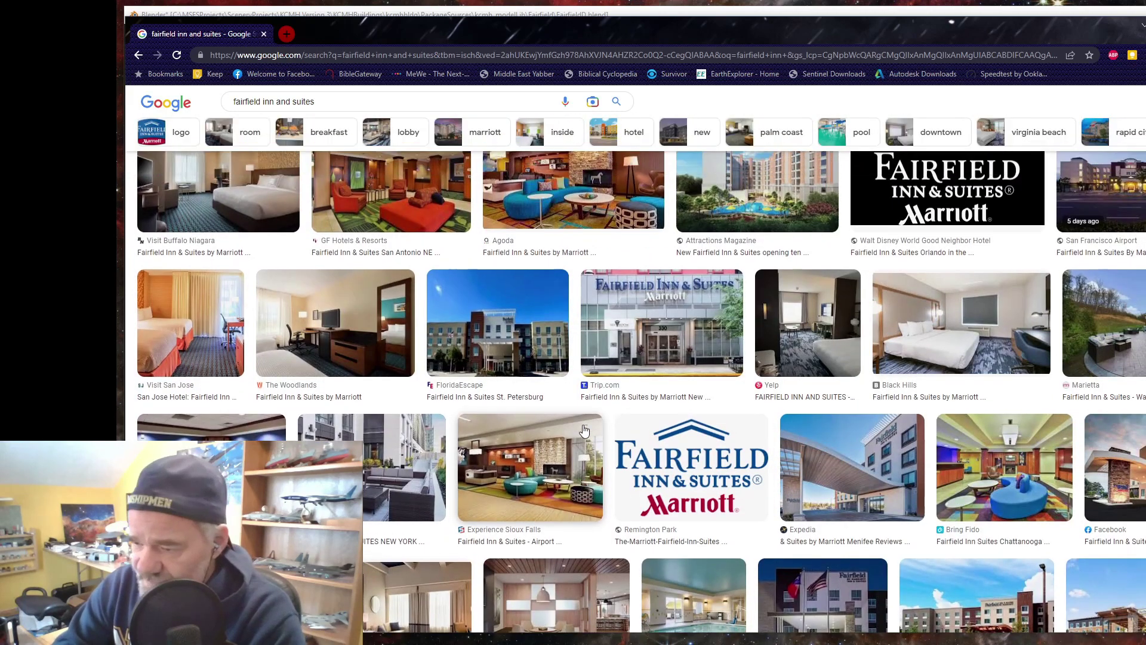
pyautogui.scroll(-10, 584, 430)
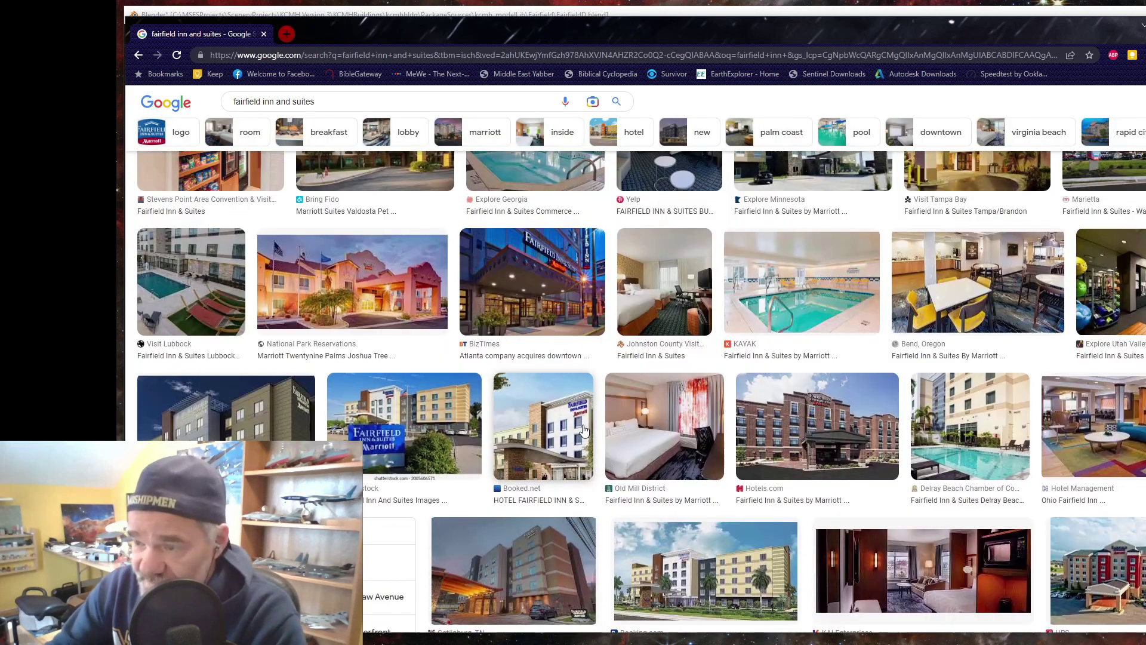
pyautogui.scroll(7, 584, 430)
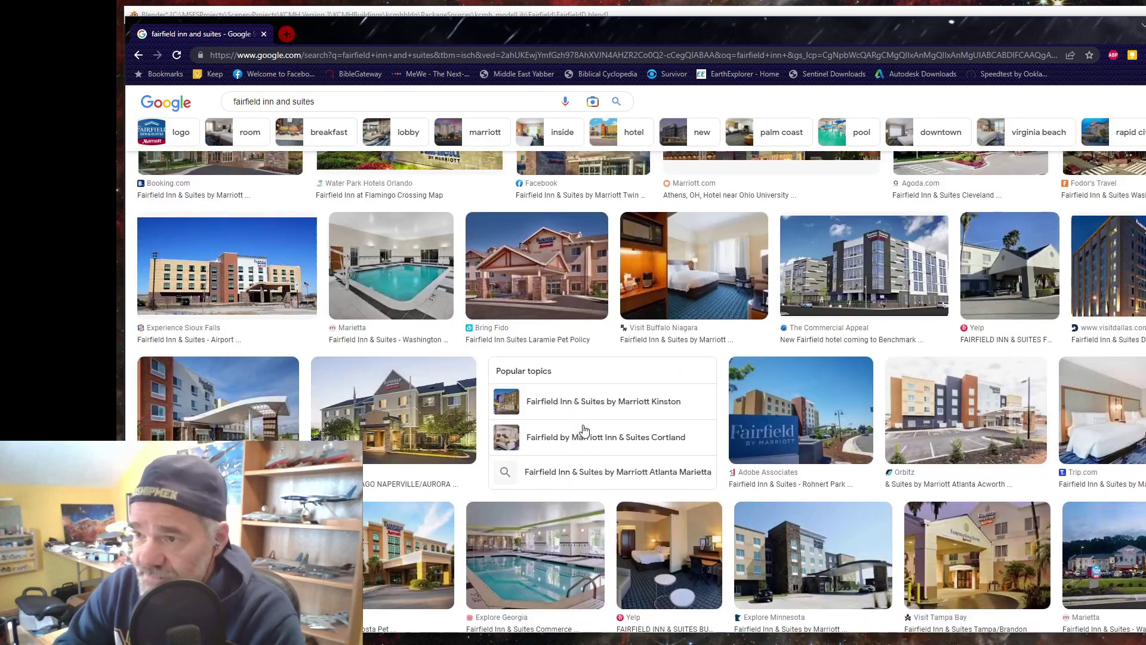
# - Search Google Images for "fairfield inn lobby" in place of the current hotel search
pyautogui.click(328, 106)
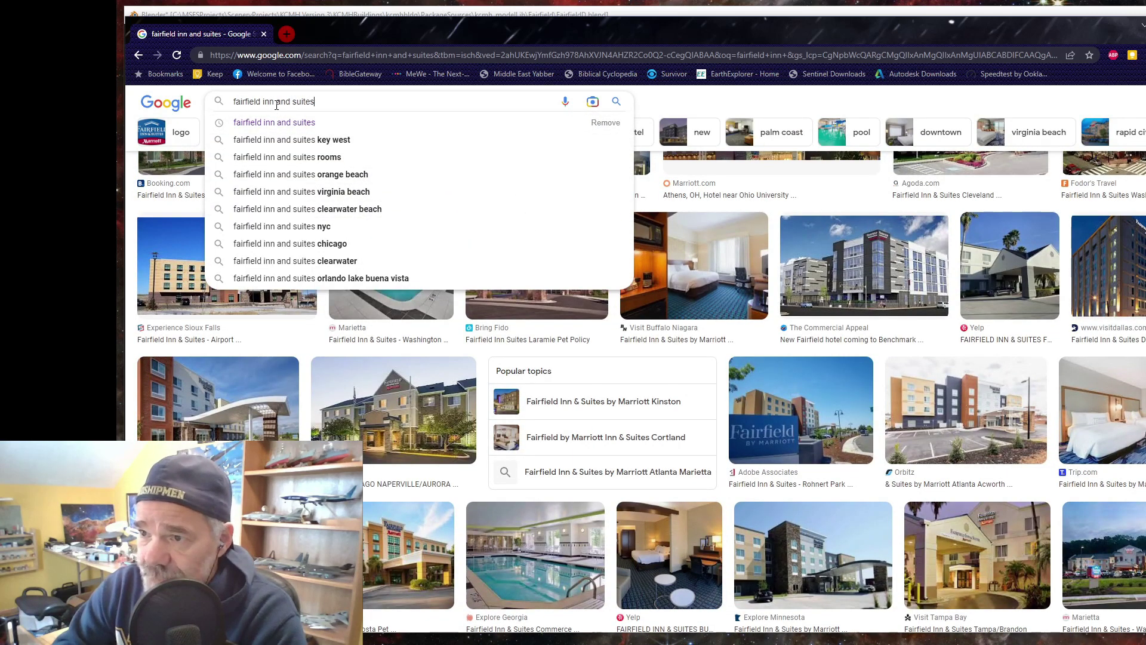
pyautogui.moveTo(276, 105); pyautogui.dragTo(368, 117)
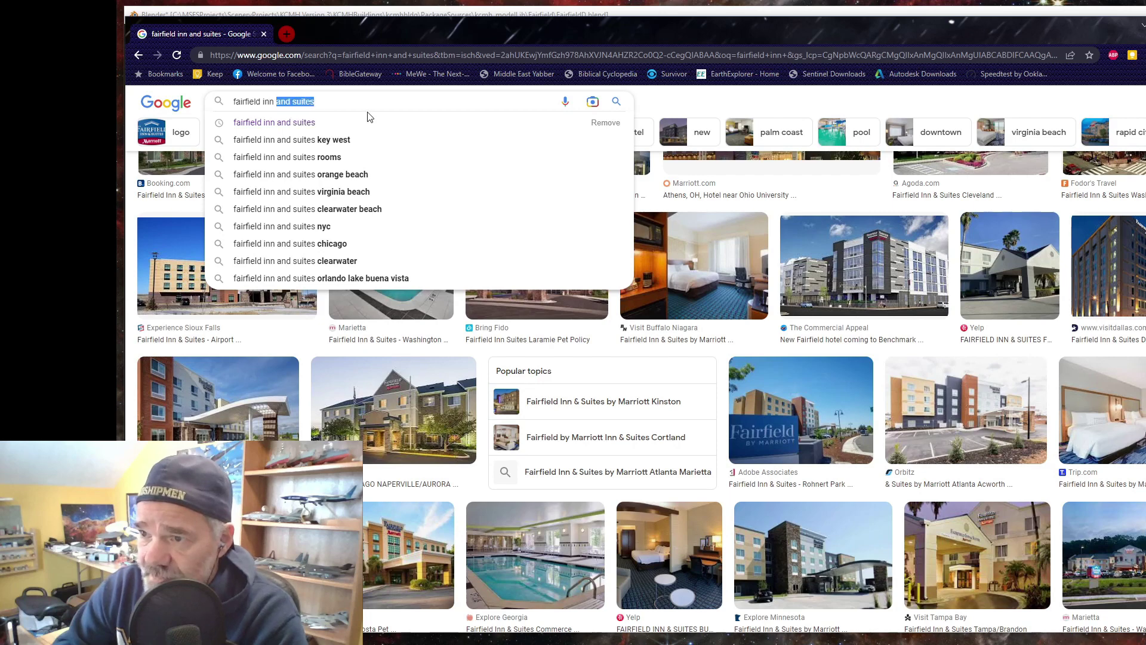
pyautogui.write('l')
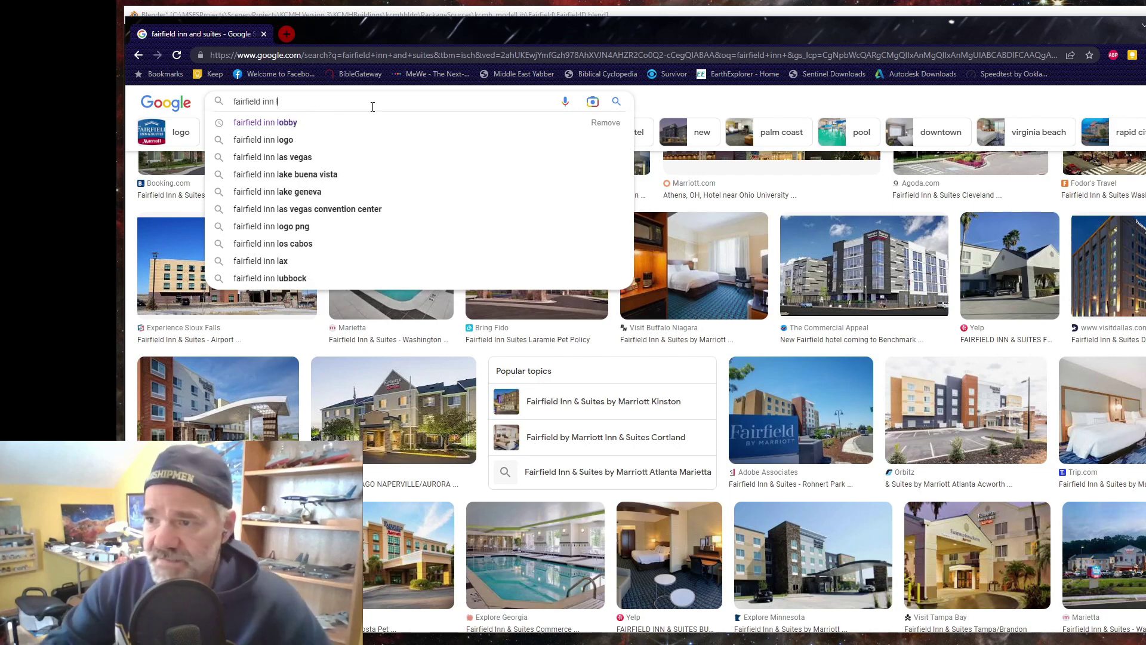
pyautogui.click(289, 122)
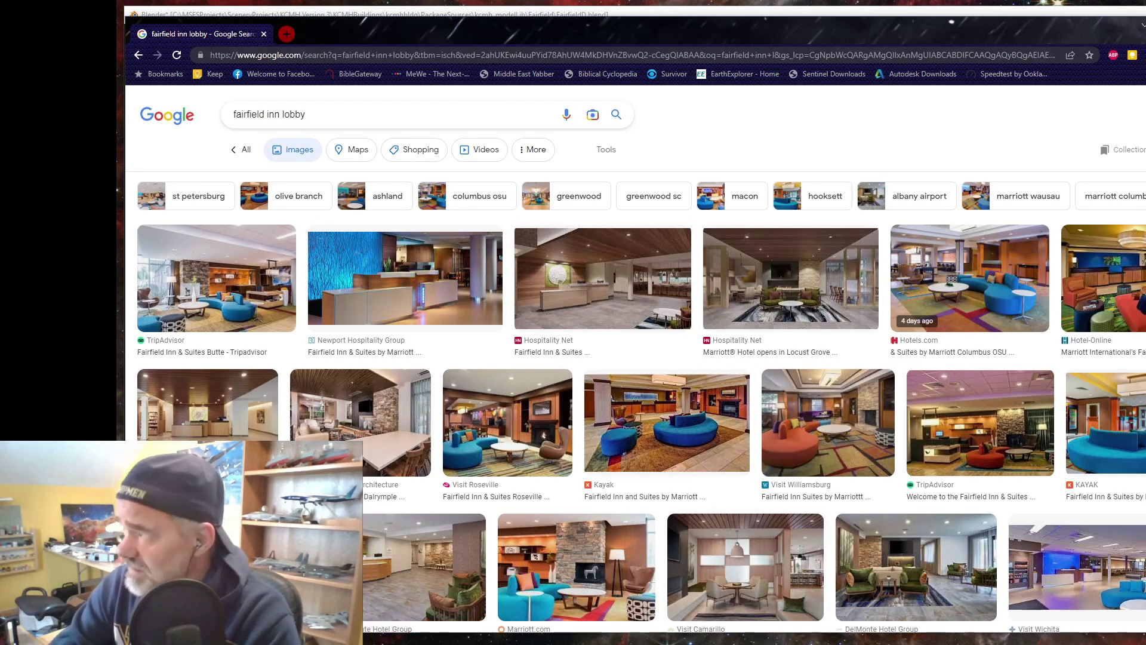
# - Switch to Blender and inspect the hotel model's front and rear facades, including the windows and ground-floor entrance areas
pyautogui.hotkey('alt', 'Tab')
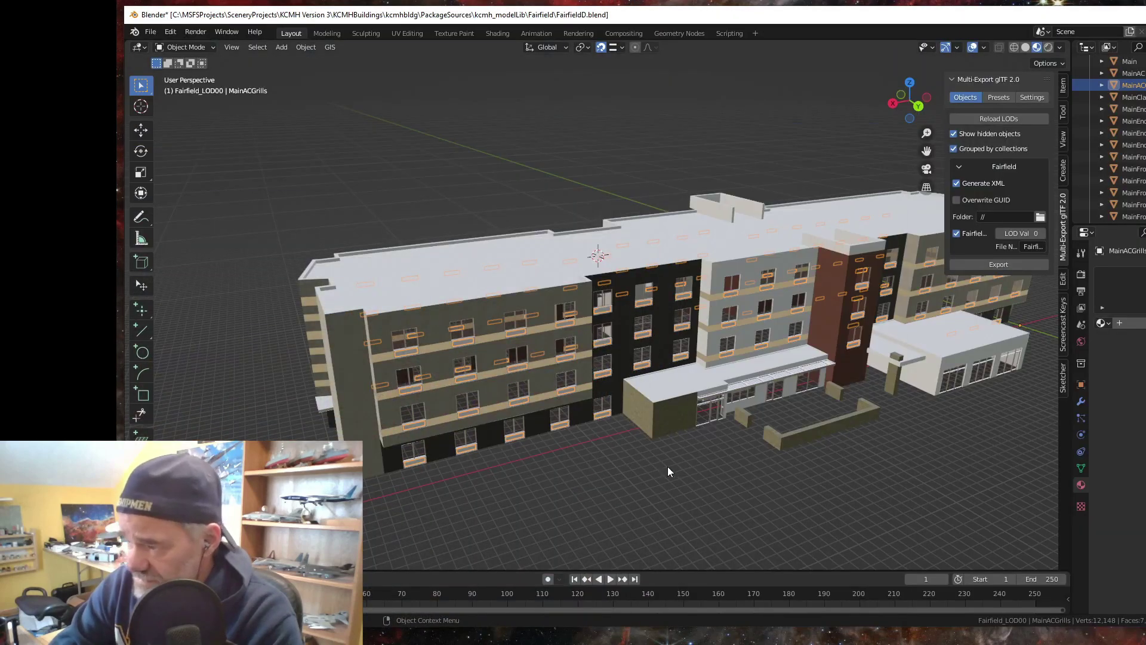
pyautogui.moveTo(668, 467); pyautogui.dragTo(987, 414)
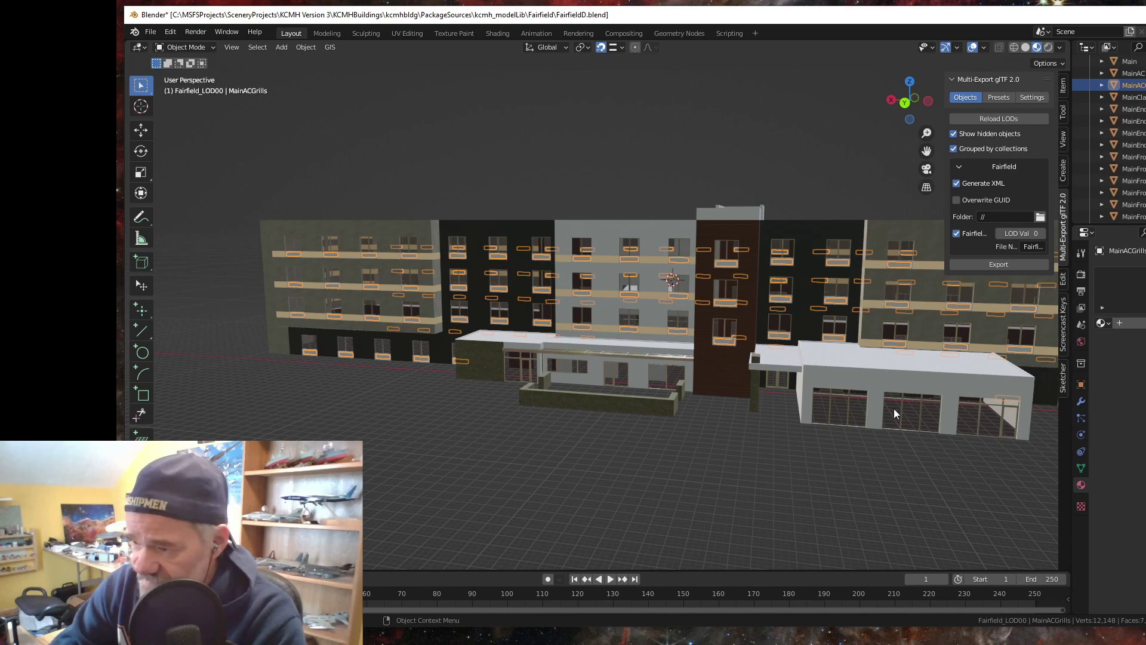
pyautogui.moveTo(920, 385); pyautogui.dragTo(680, 383)
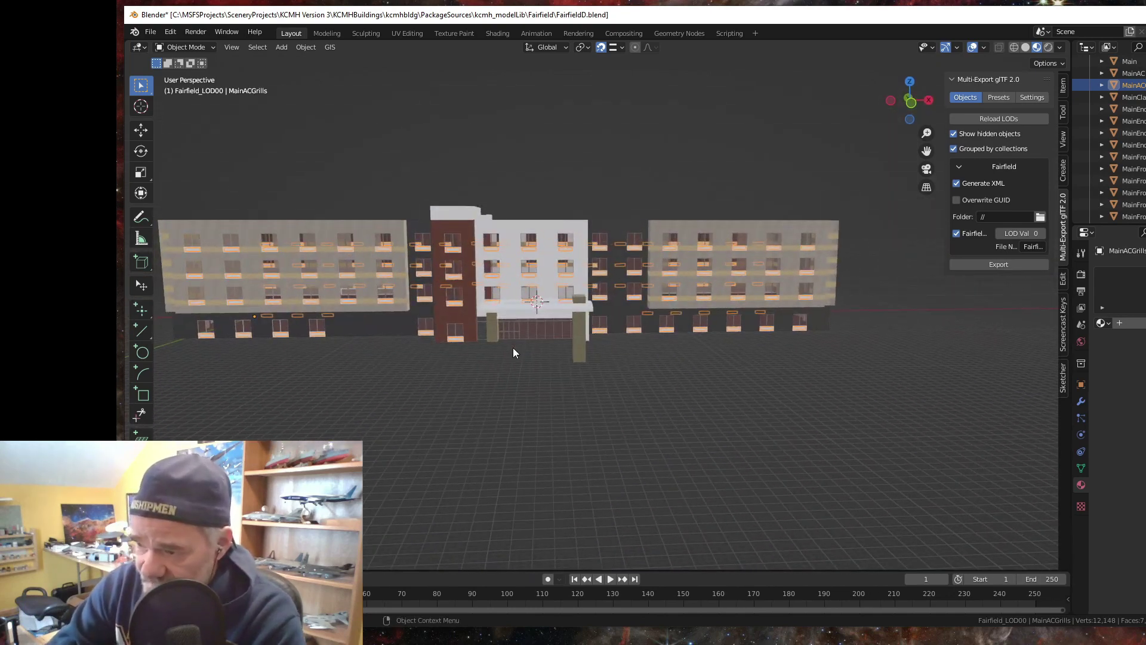
pyautogui.moveTo(514, 352); pyautogui.dragTo(493, 330)
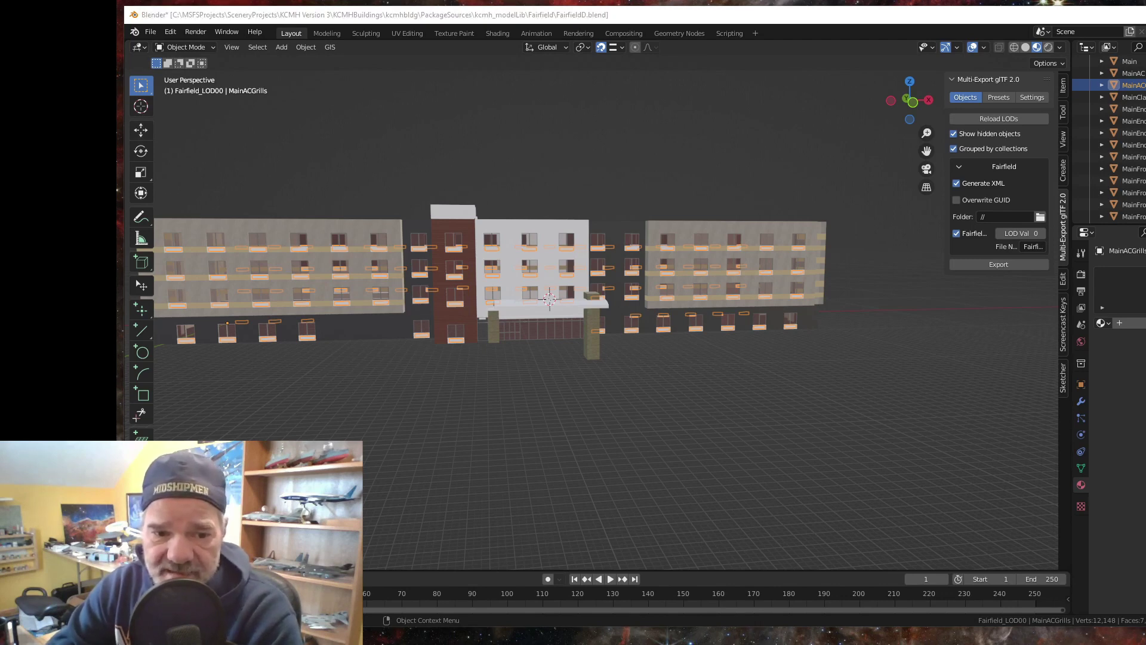
# - Switch to the browser and look through the "fairfield inn lobby" image results for a wide, straight-on interior view
pyautogui.hotkey('alt', 'Tab')
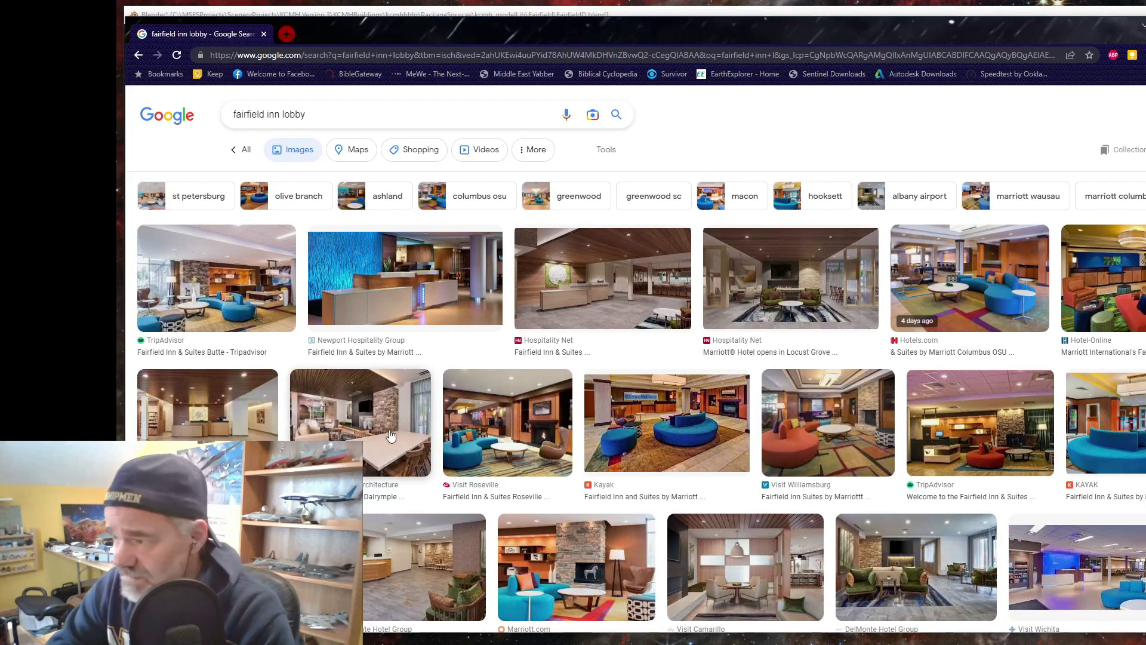
pyautogui.scroll(-1, 565, 369)
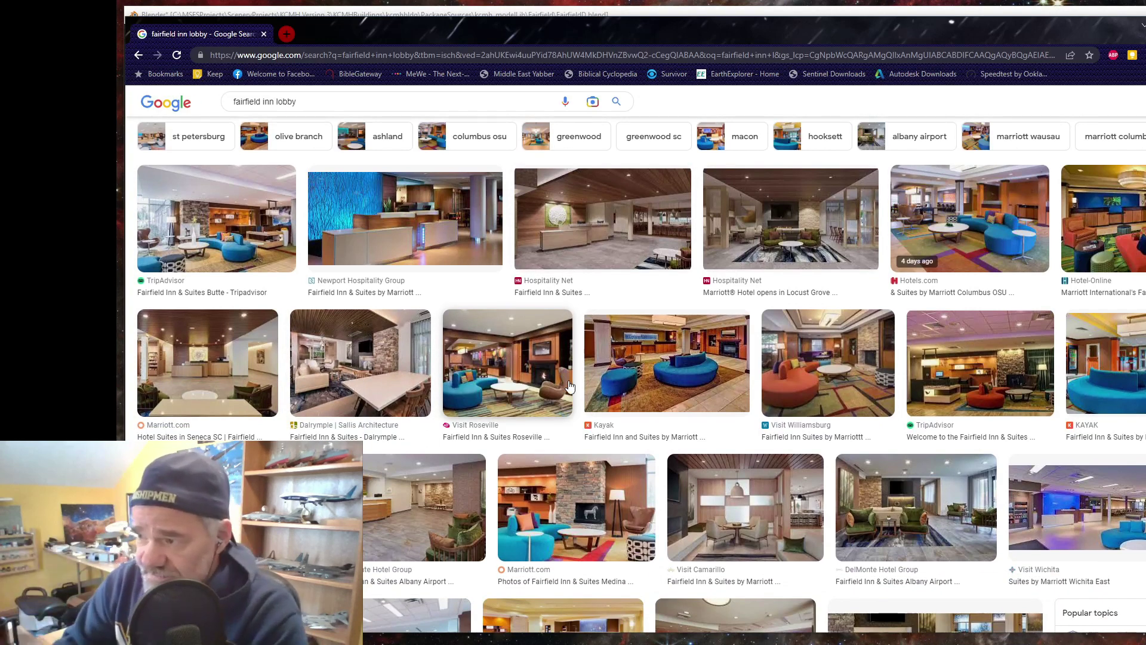
pyautogui.scroll(1, 596, 409)
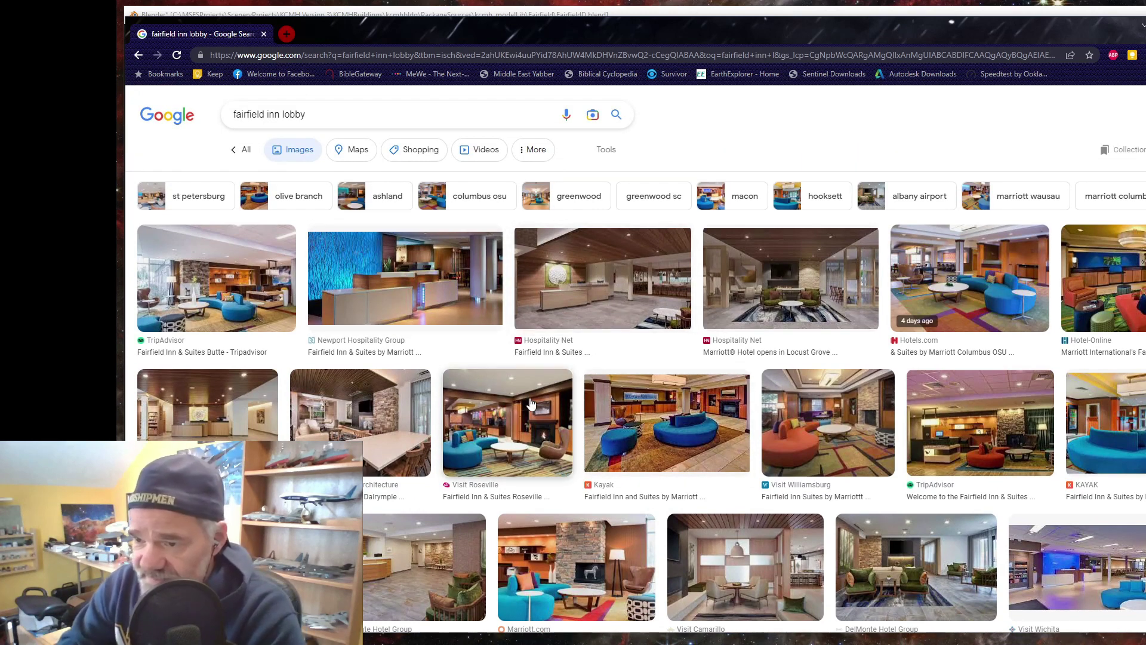
pyautogui.scroll(-1, 630, 398)
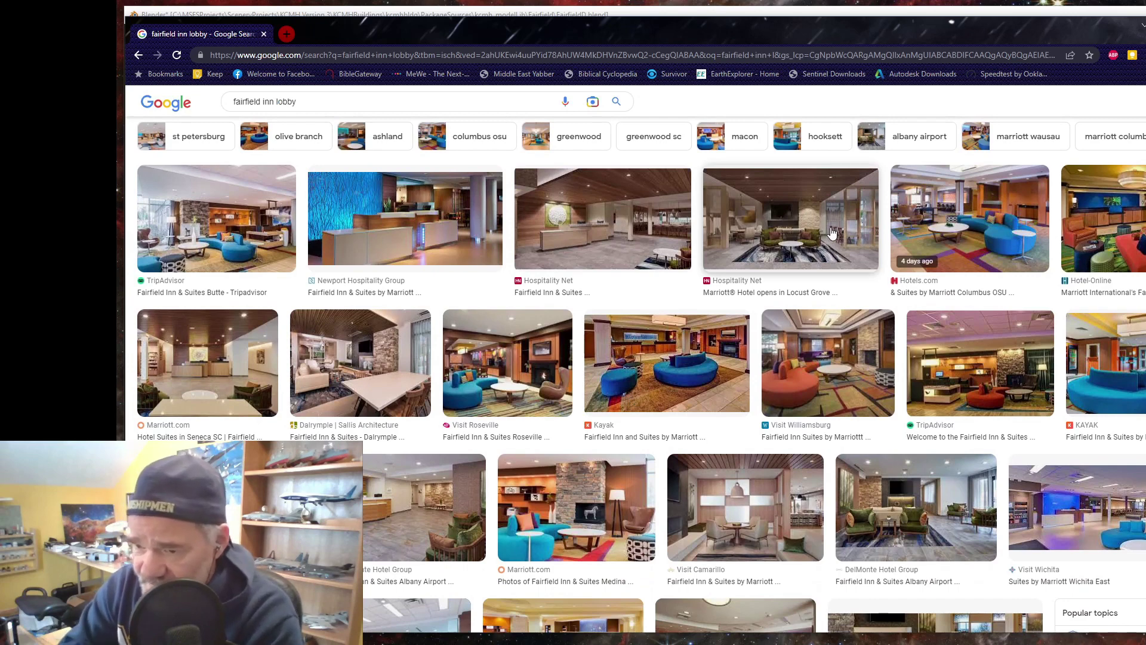
pyautogui.scroll(1, 832, 232)
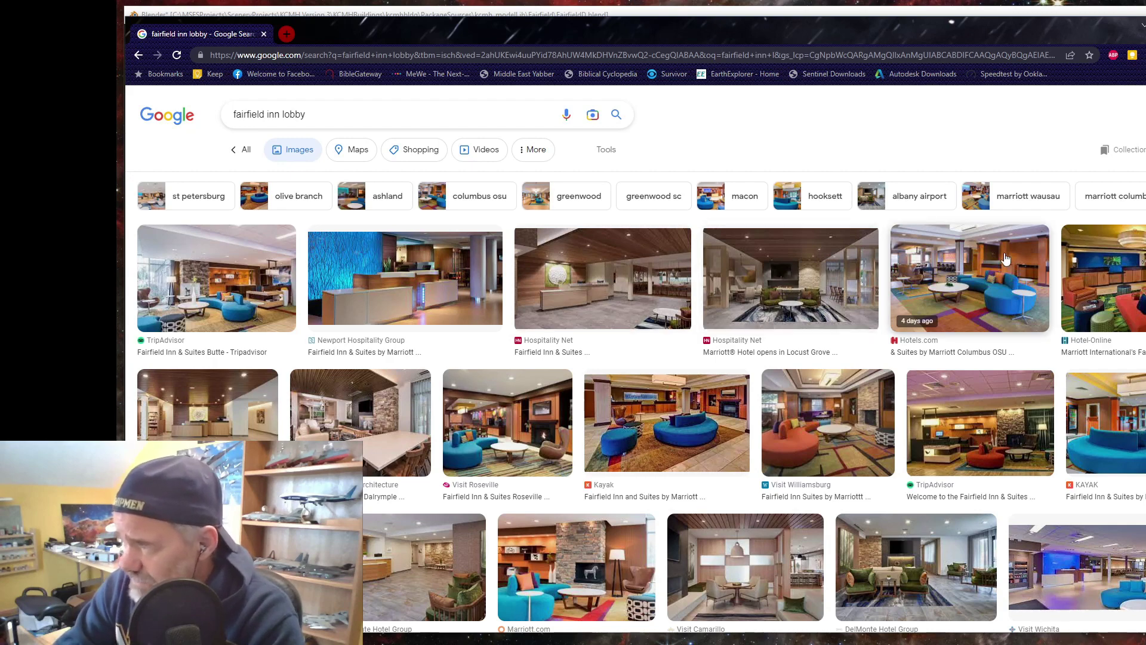
pyautogui.scroll(-2, 767, 388)
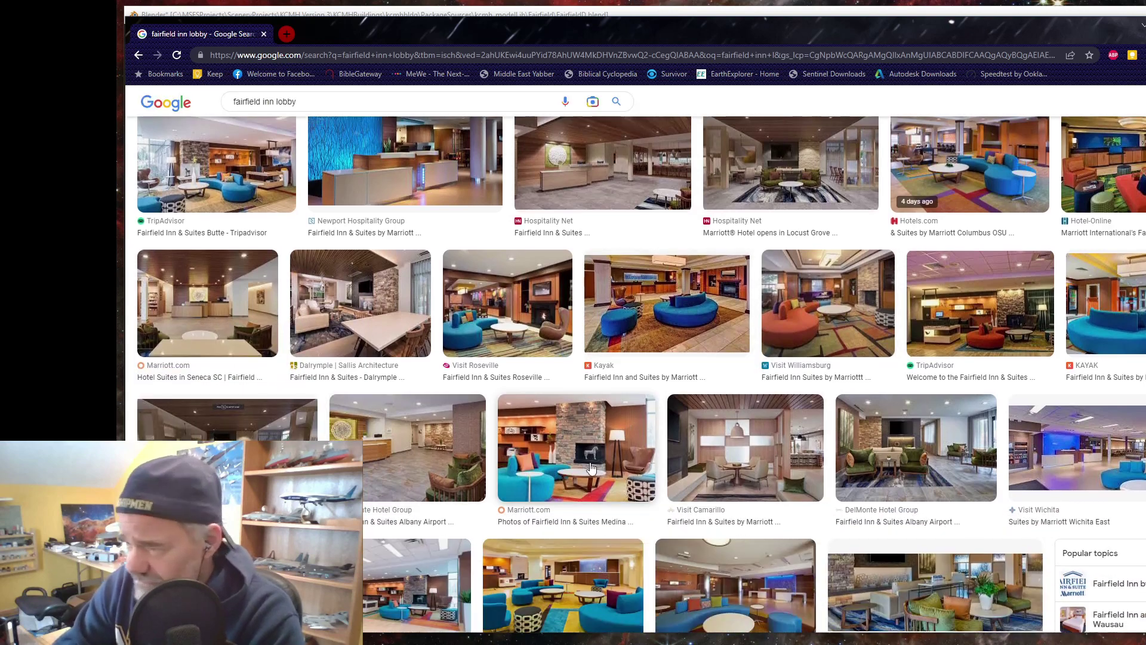
pyautogui.scroll(-2, 651, 473)
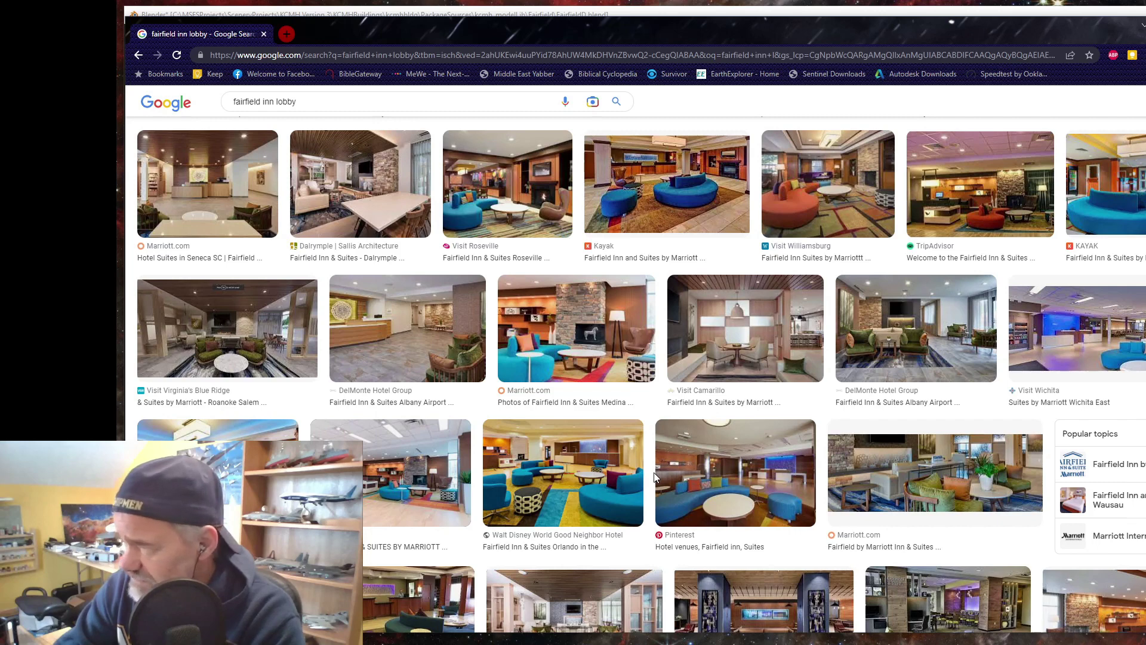
pyautogui.scroll(-4, 653, 476)
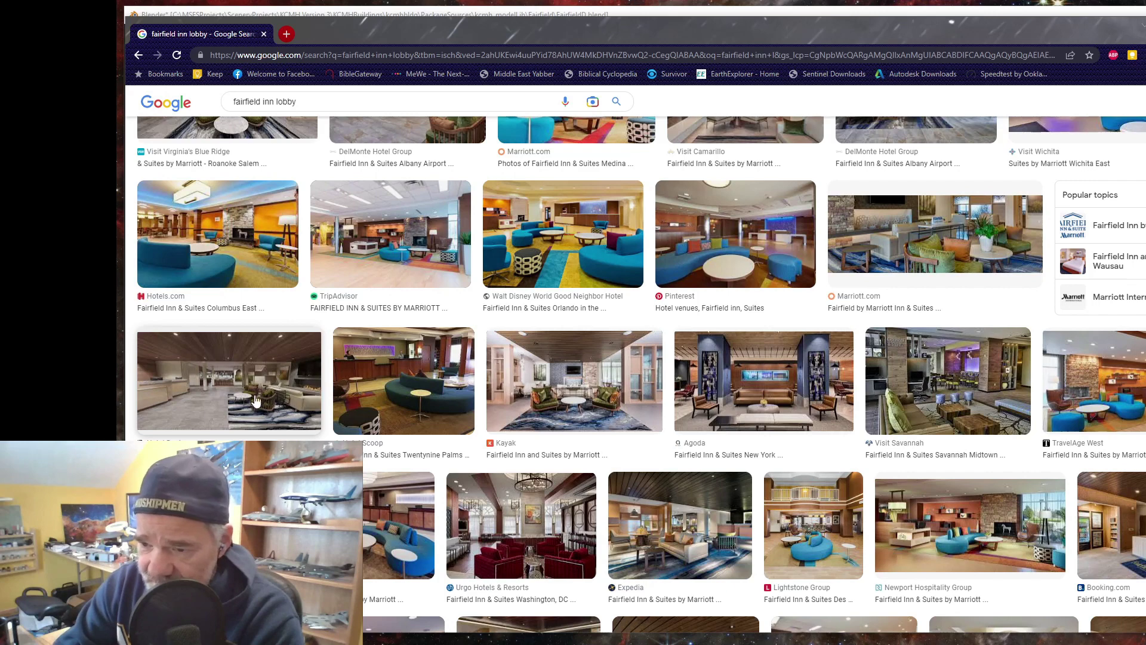
# - Open the Hotel Designs lobby image with the wood ceiling and save it to the Prototypes\Fairfield folder
pyautogui.click(207, 384)
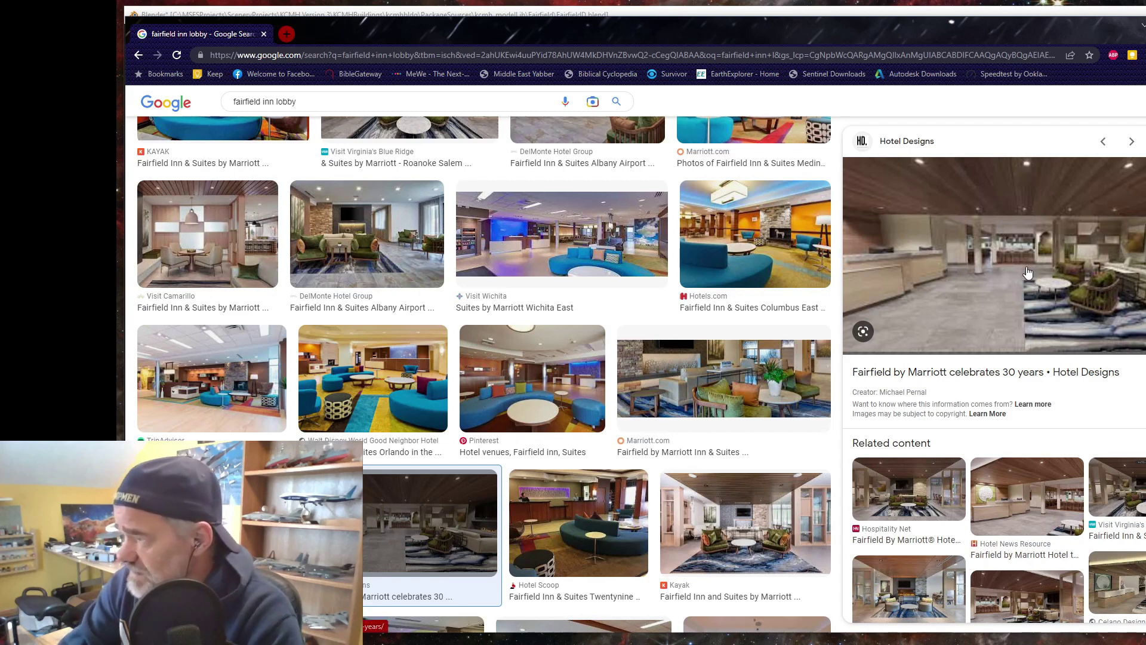
pyautogui.rightClick(1011, 276)
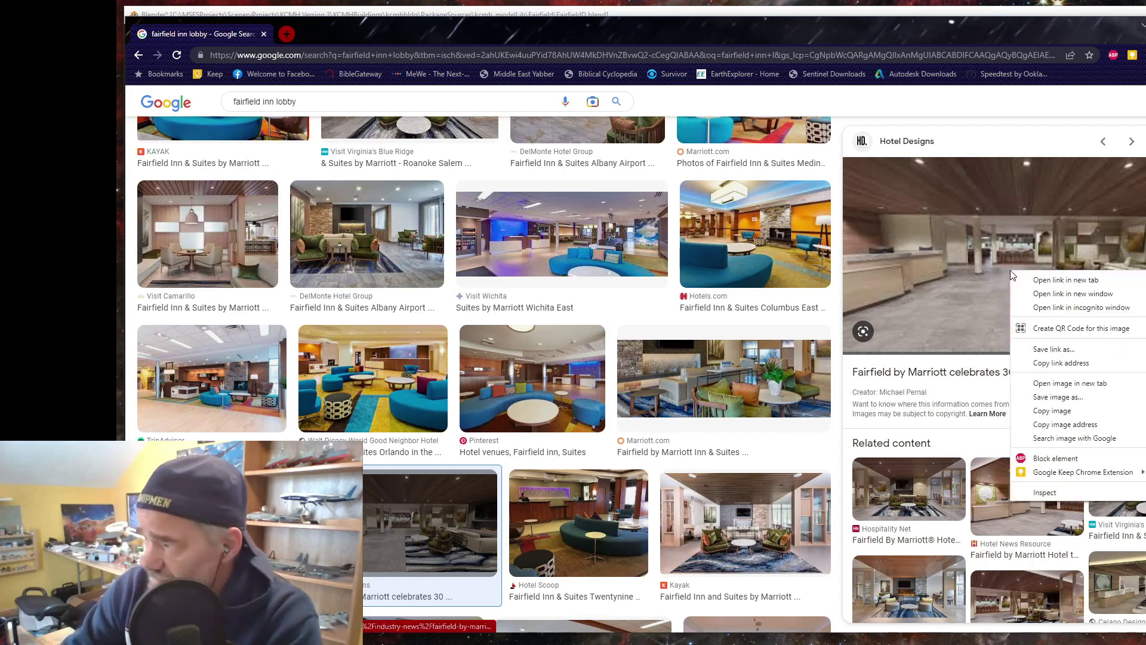
pyautogui.click(1062, 397)
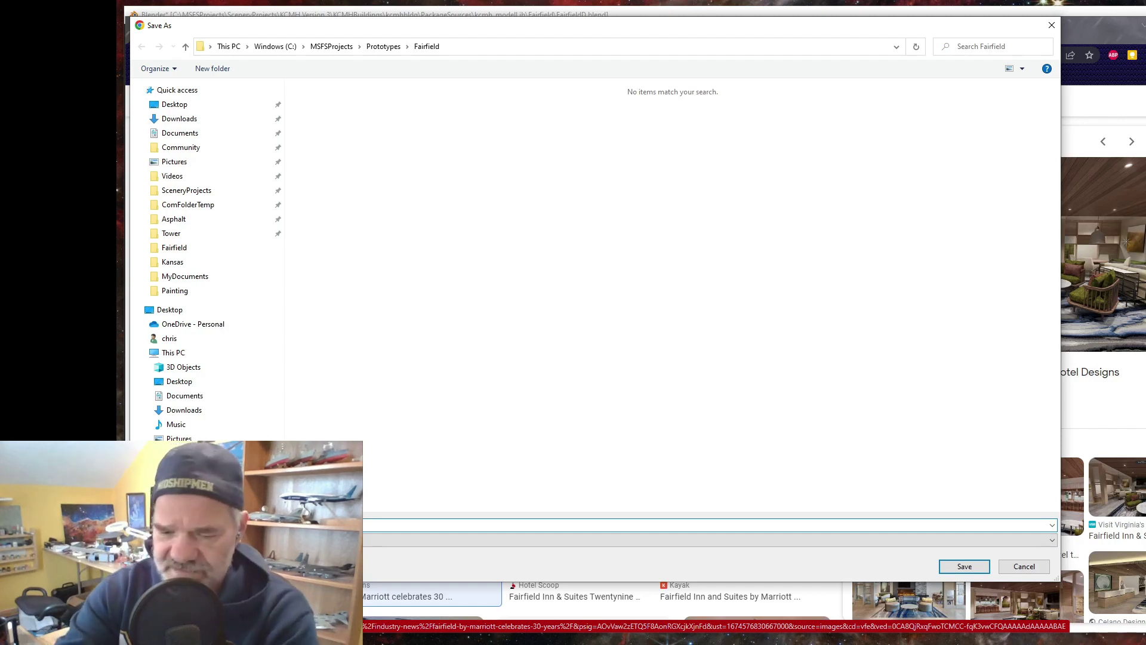
pyautogui.press('Escape')
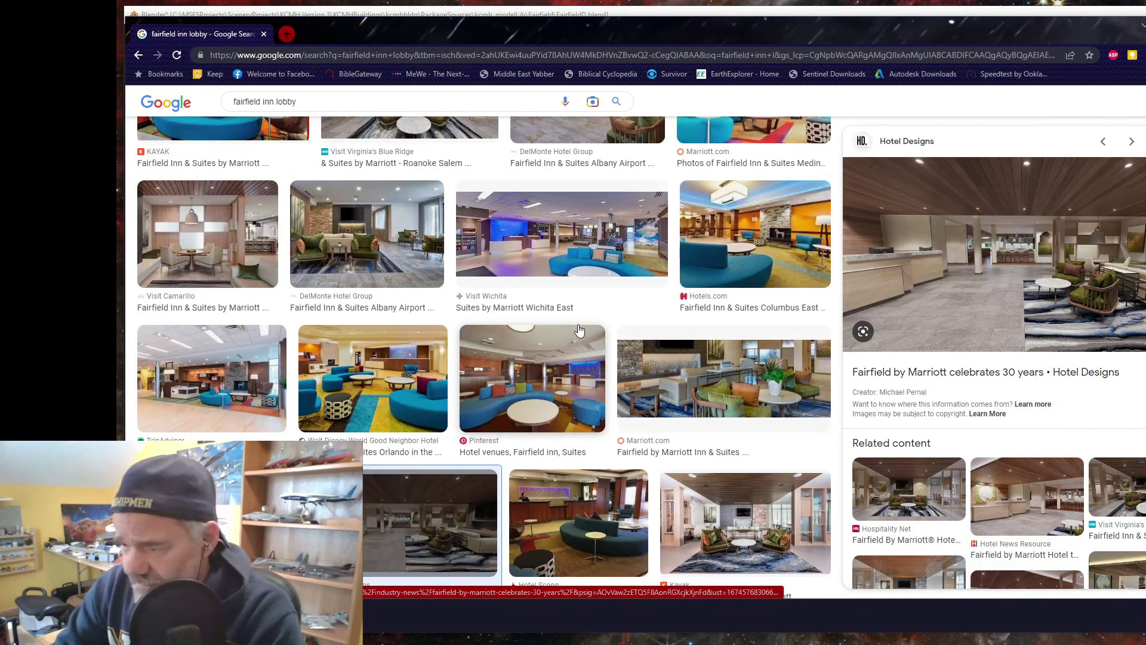
# - Preview the KAYAK Greenwood lobby image and look through the remaining lobby results for further interior references
pyautogui.scroll(-4, 583, 358)
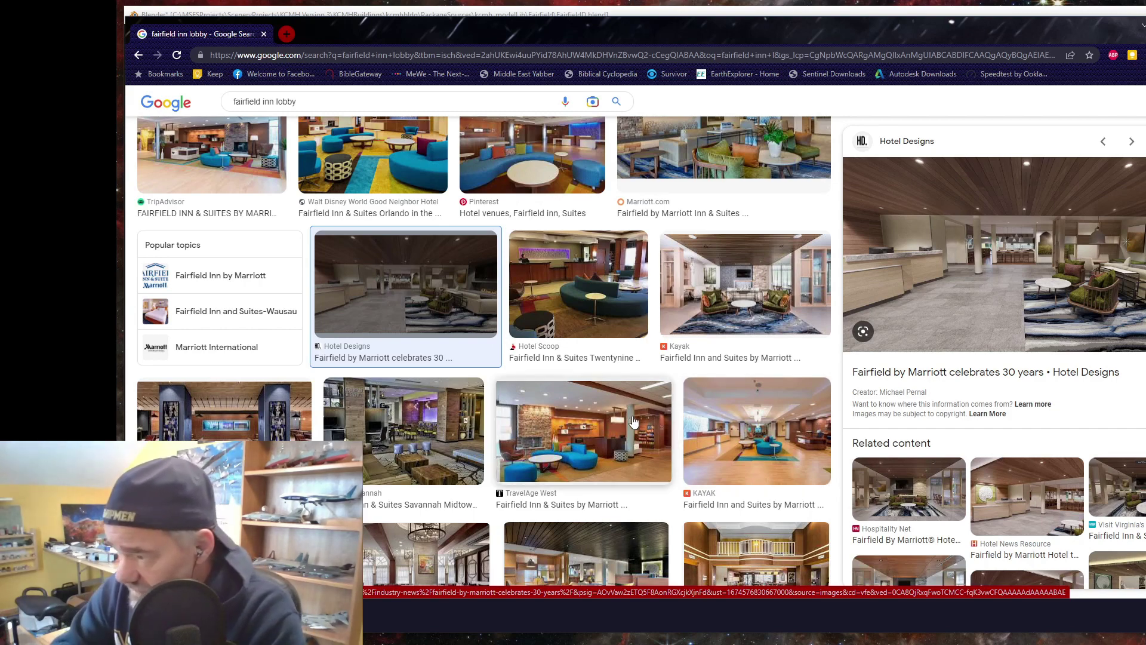
pyautogui.click(760, 434)
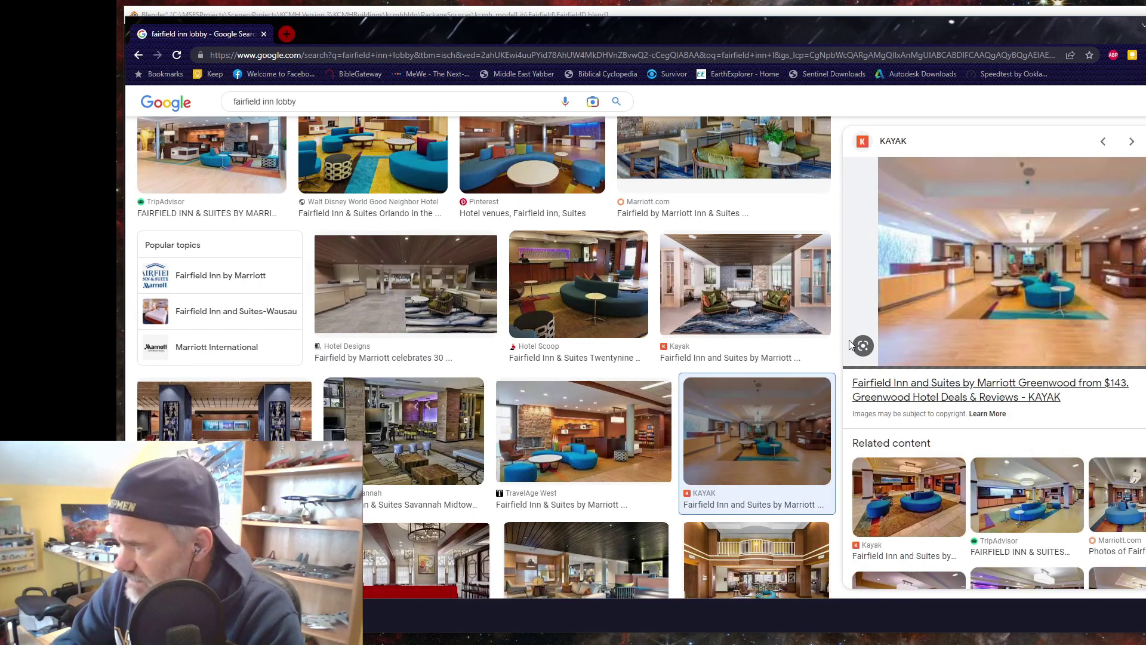
pyautogui.scroll(-2, 666, 478)
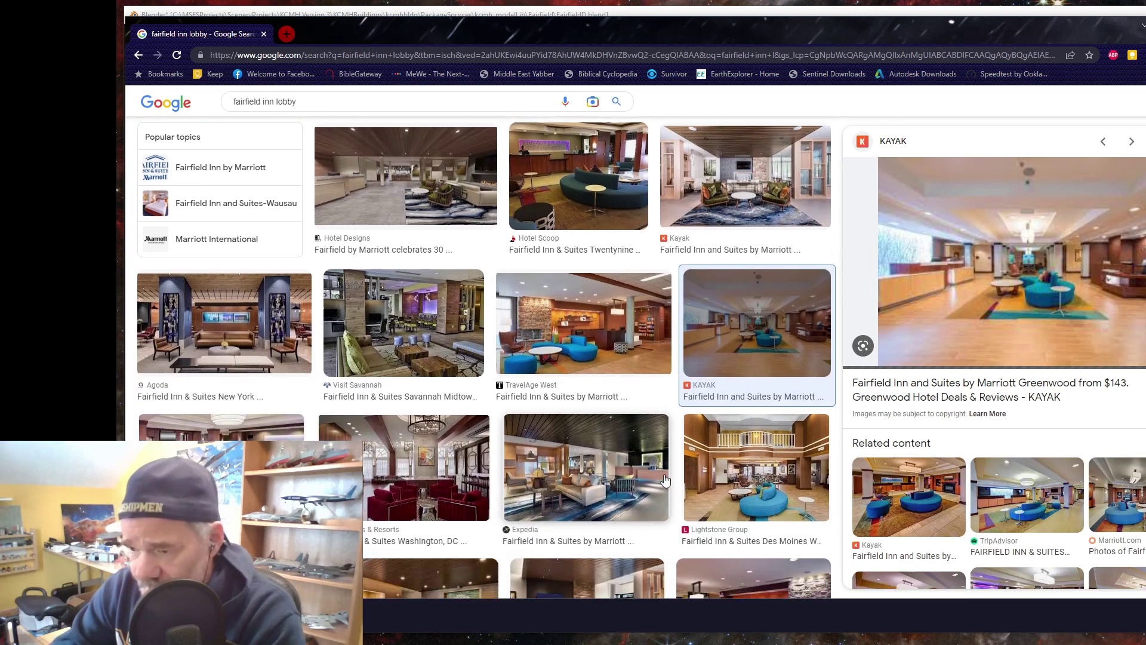
pyautogui.scroll(-3, 663, 480)
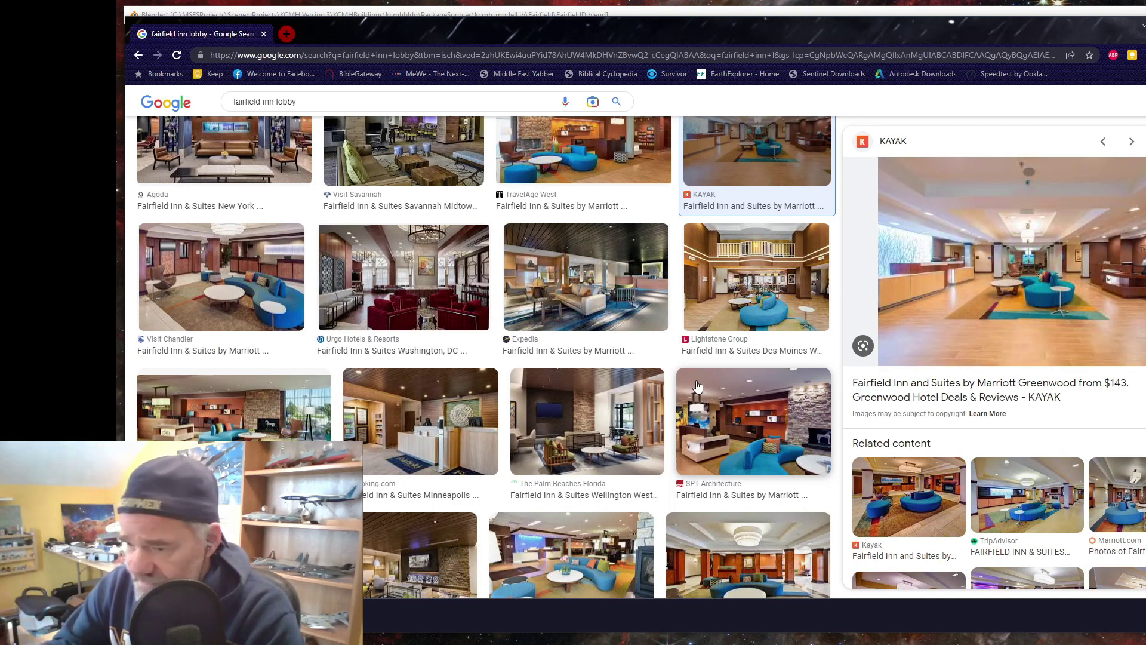
pyautogui.scroll(-7, 649, 418)
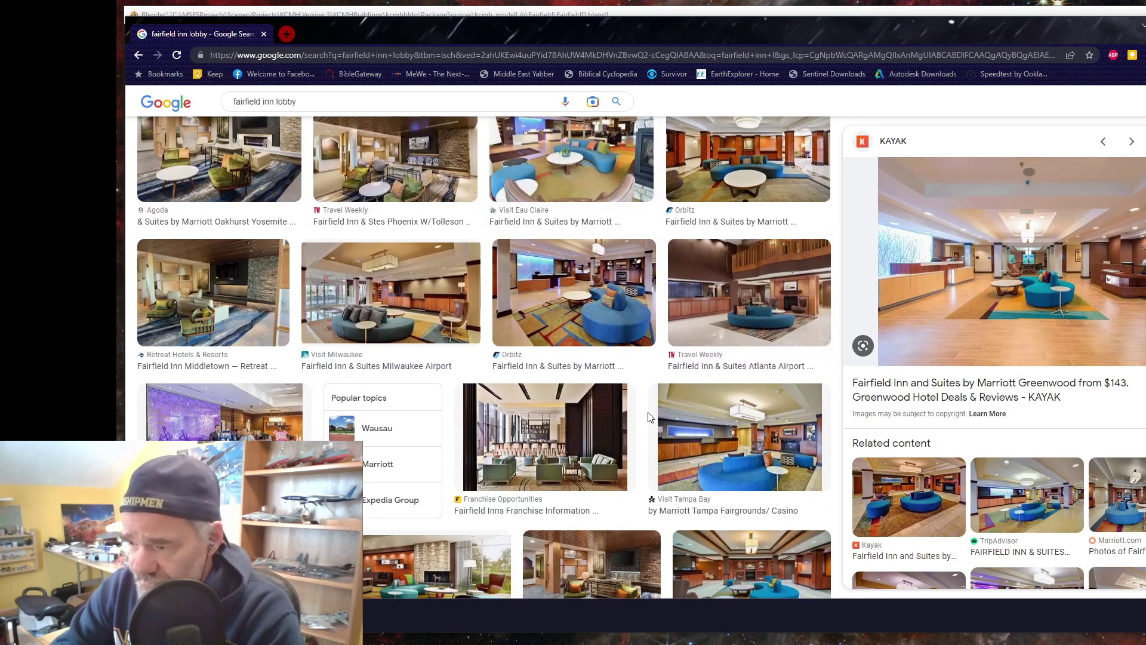
pyautogui.scroll(-1, 649, 418)
pyautogui.scroll(-3, 650, 418)
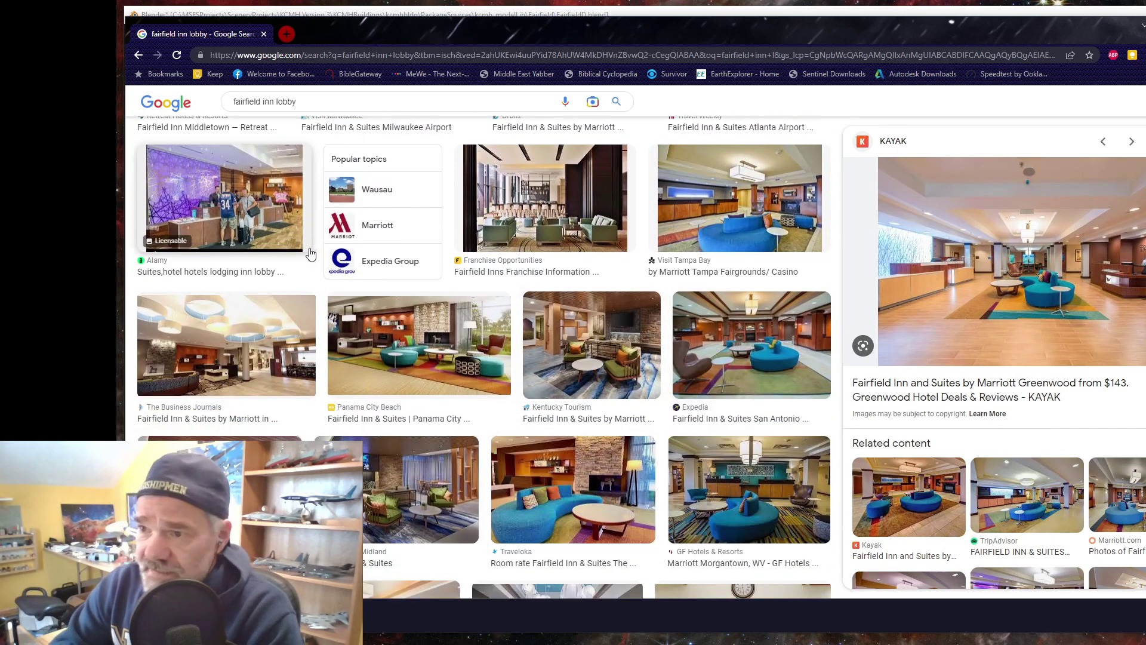
pyautogui.scroll(7, 315, 248)
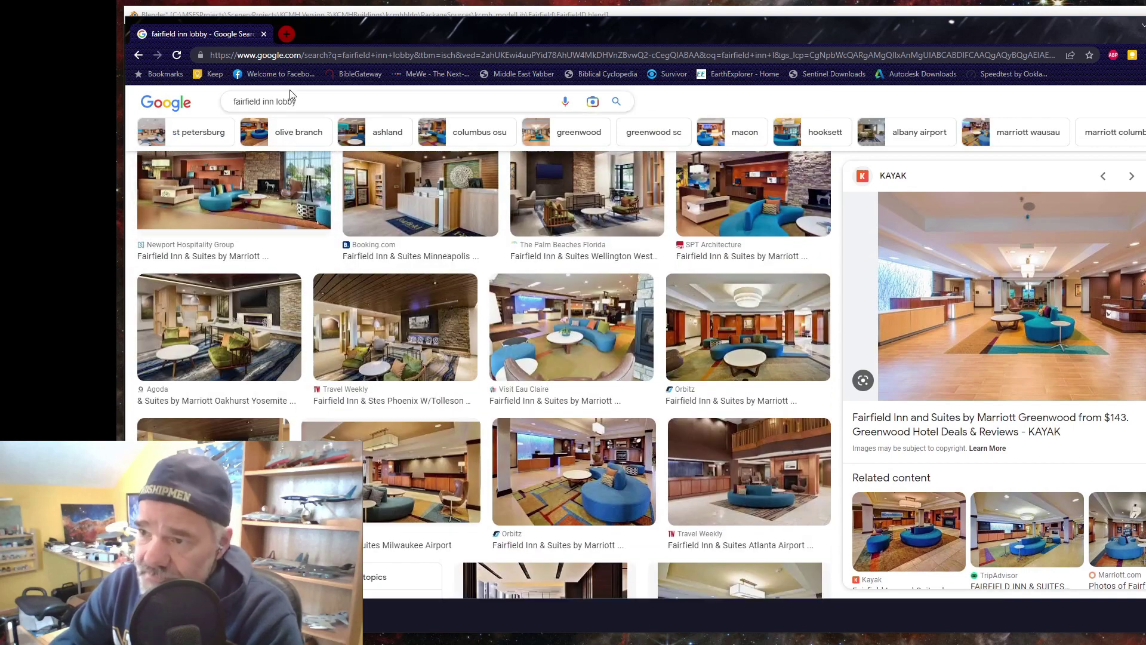
# - Search Google Images for "fairfield inn swimming pool" in place of the lobby search
pyautogui.doubleClick(276, 103)
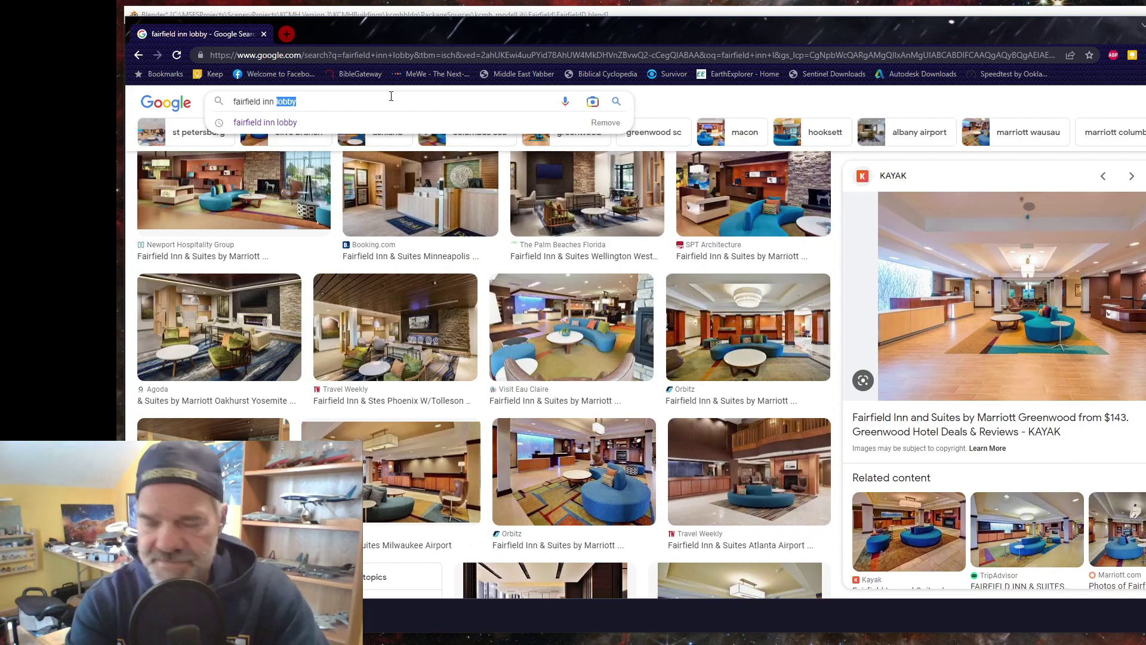
pyautogui.write('swi')
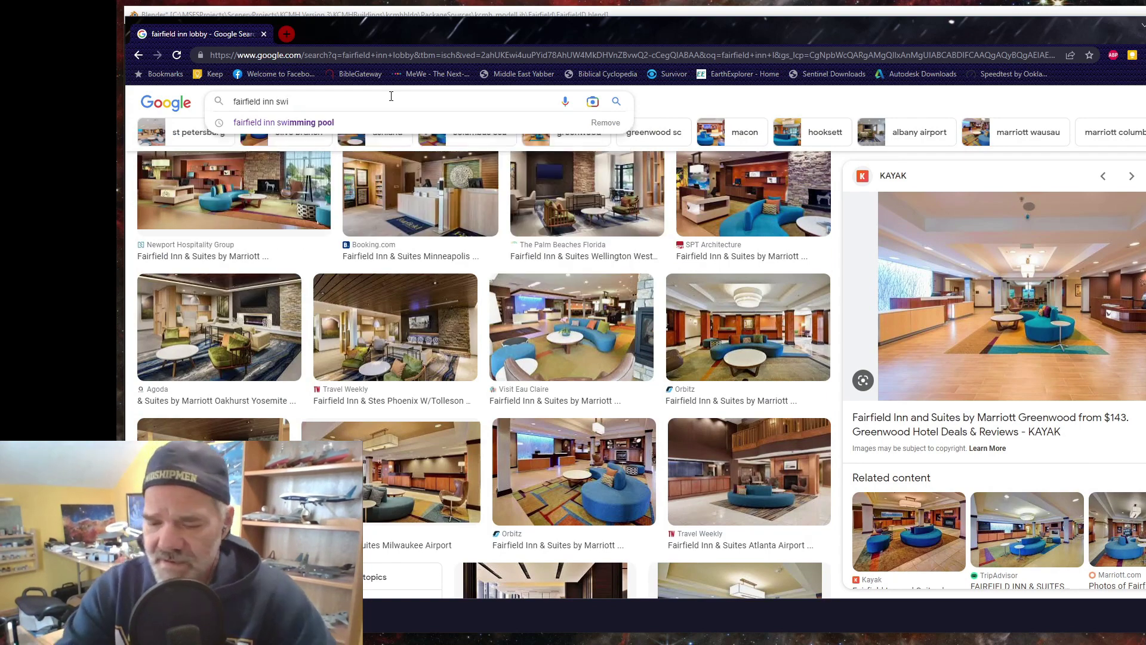
pyautogui.click(297, 123)
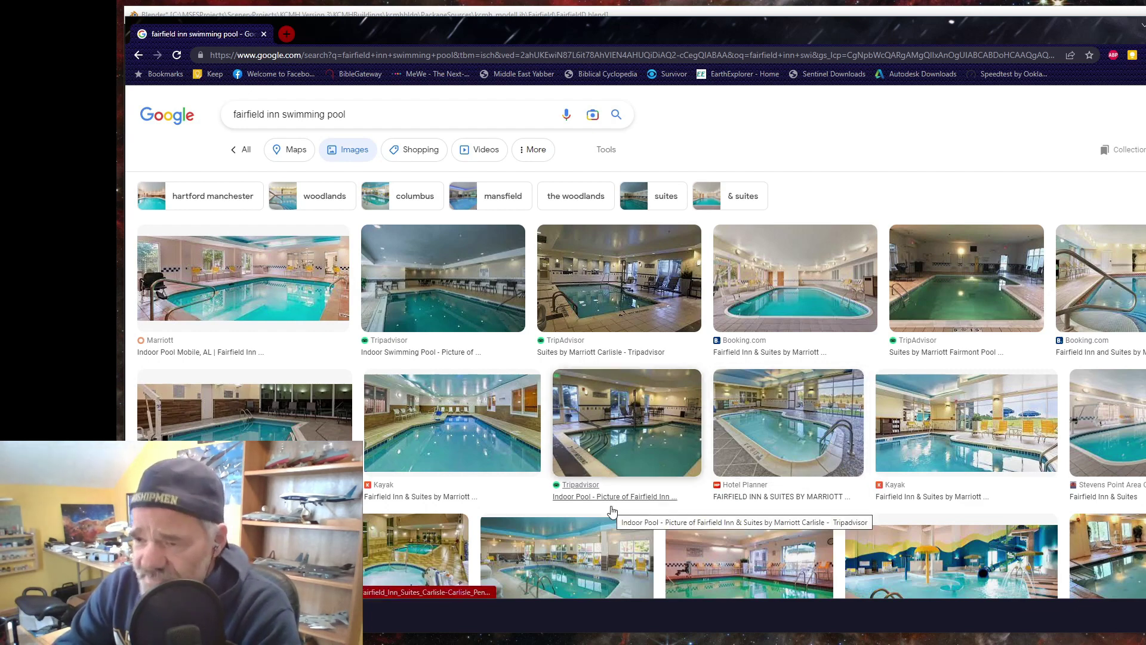
# - Look through the swimming pool image results for an indoor pool view usable as an interior reference
pyautogui.scroll(-1, 612, 511)
pyautogui.scroll(-1, 612, 511)
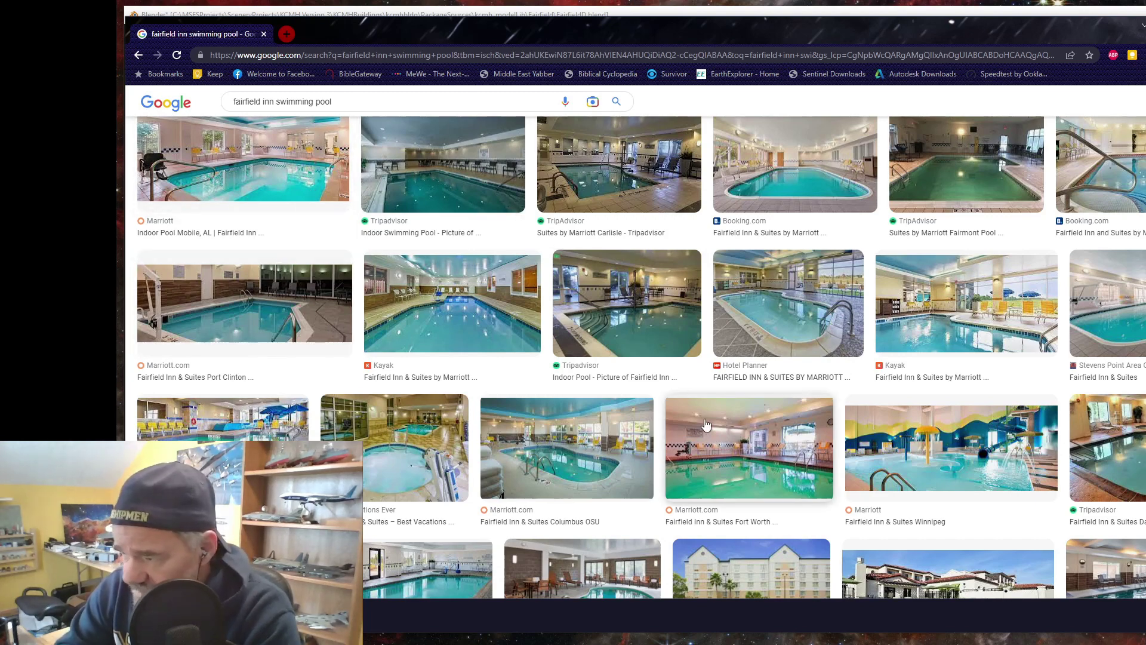
pyautogui.scroll(-4, 728, 443)
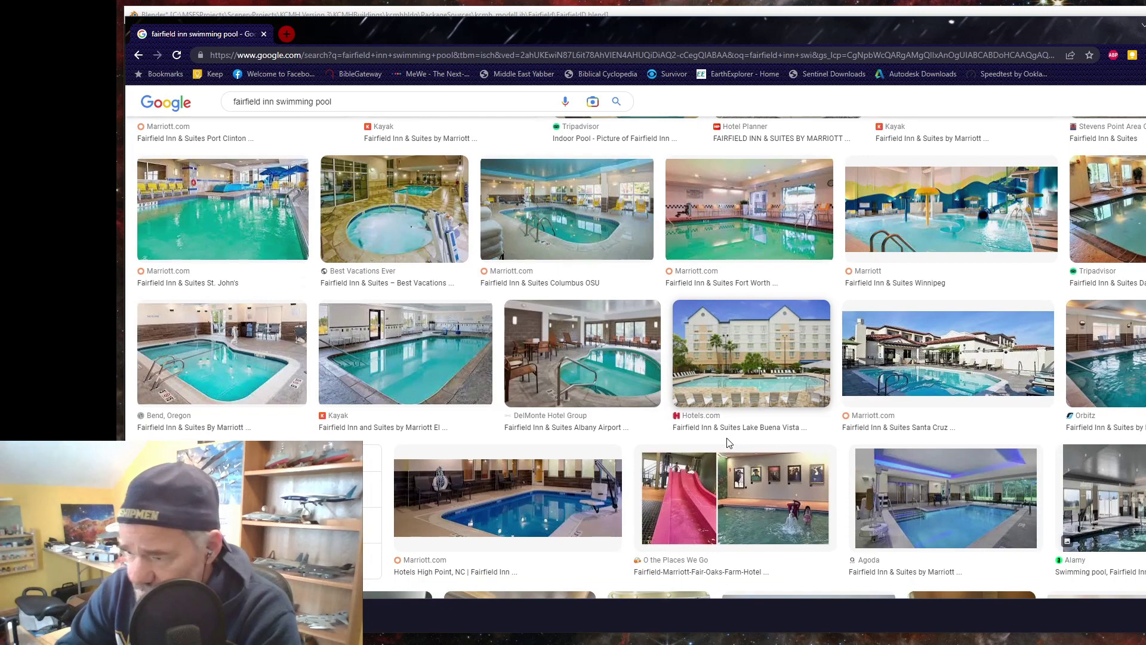
pyautogui.scroll(-4, 728, 443)
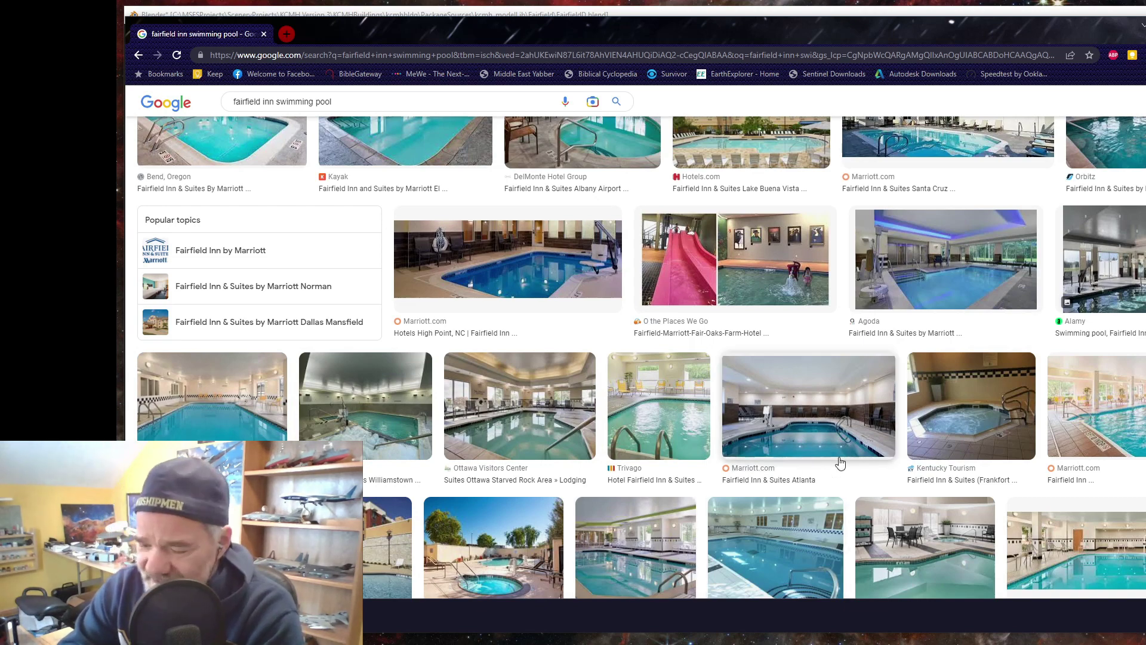
pyautogui.scroll(-6, 840, 463)
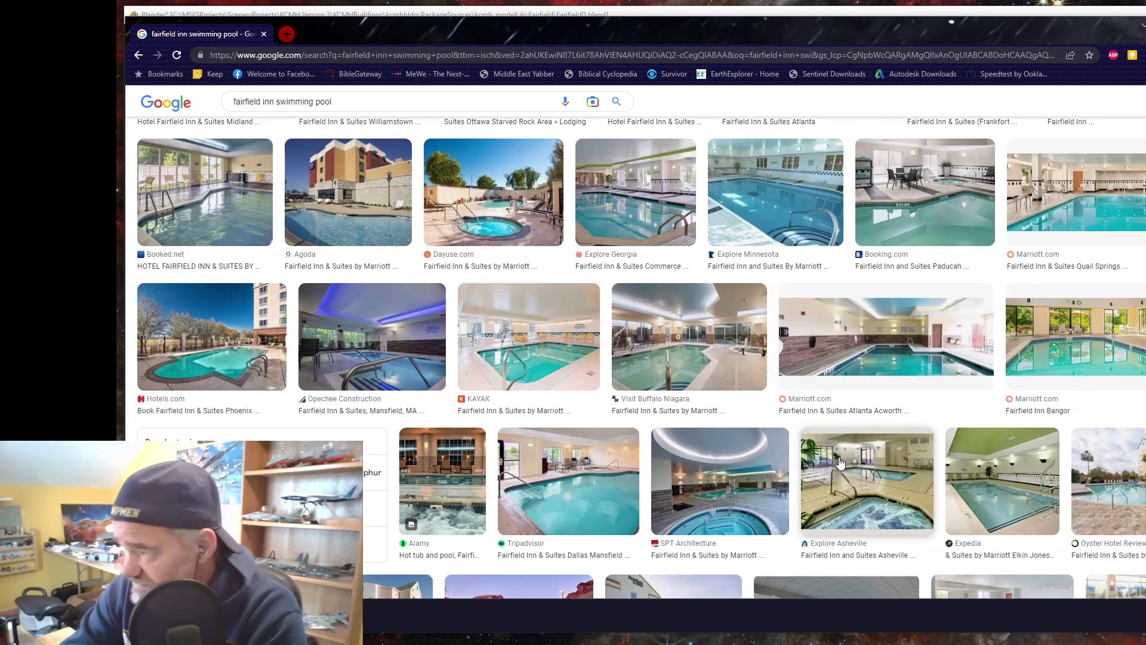
pyautogui.scroll(-3, 806, 474)
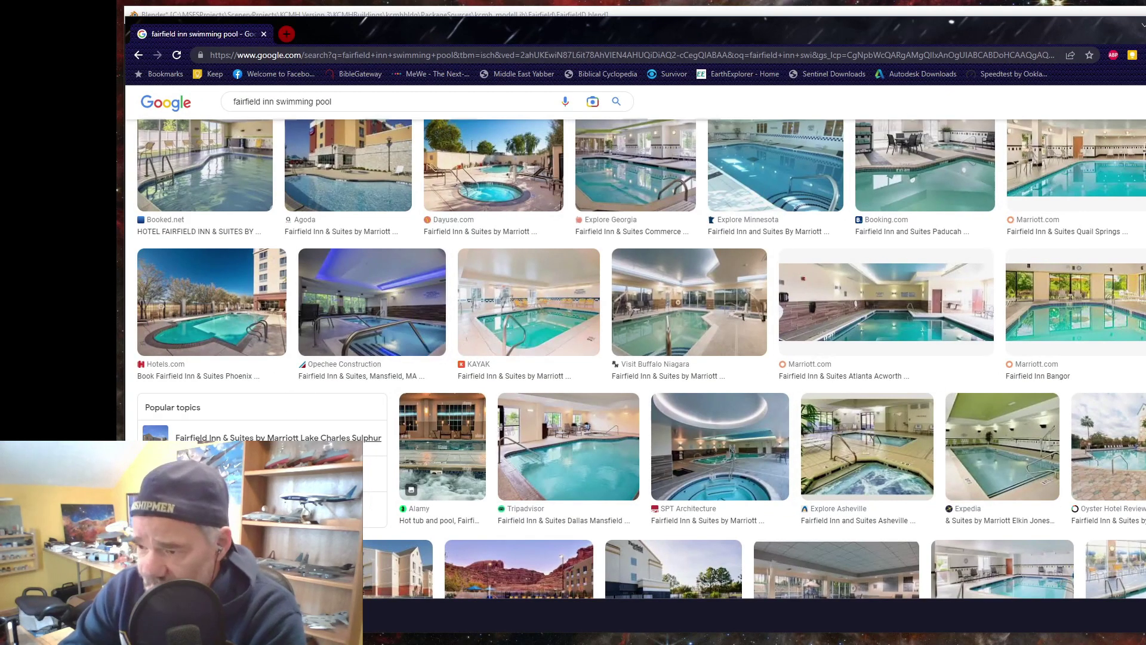
pyautogui.scroll(-2, 585, 454)
pyautogui.scroll(-3, 585, 454)
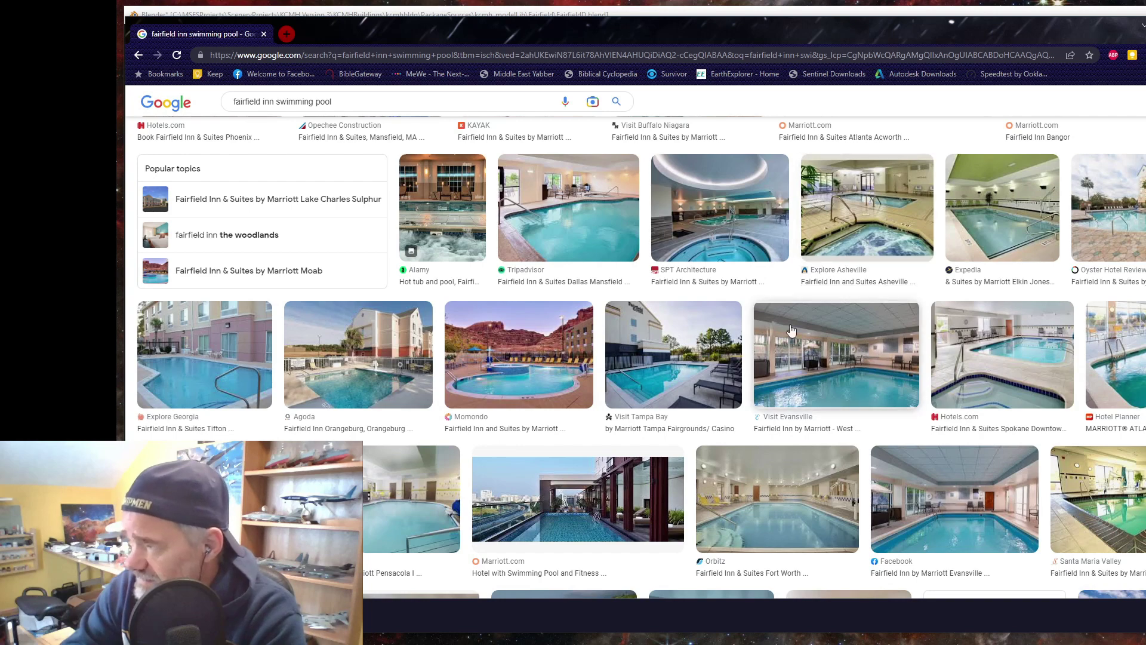
pyautogui.scroll(-4, 720, 394)
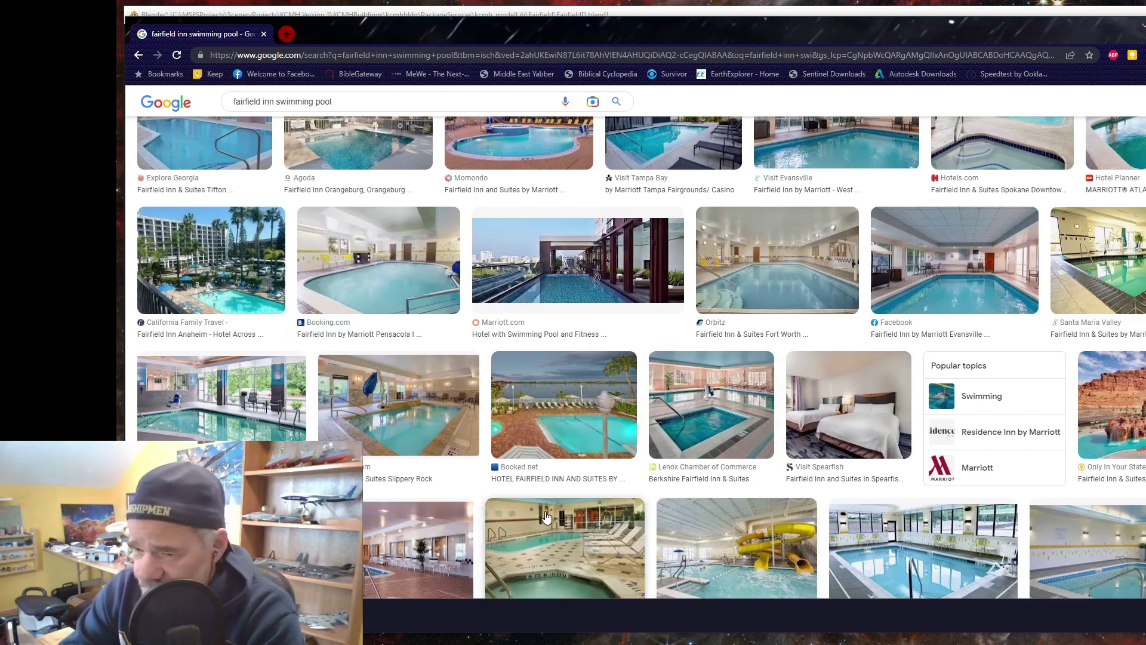
pyautogui.scroll(-3, 546, 516)
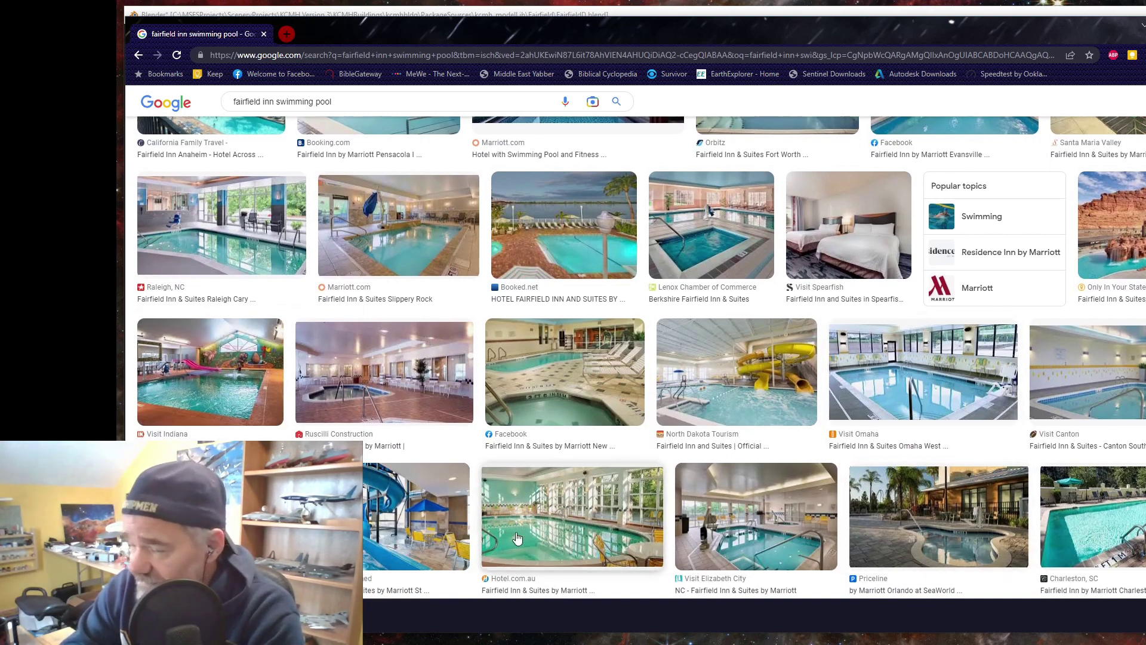
pyautogui.scroll(-5, 517, 537)
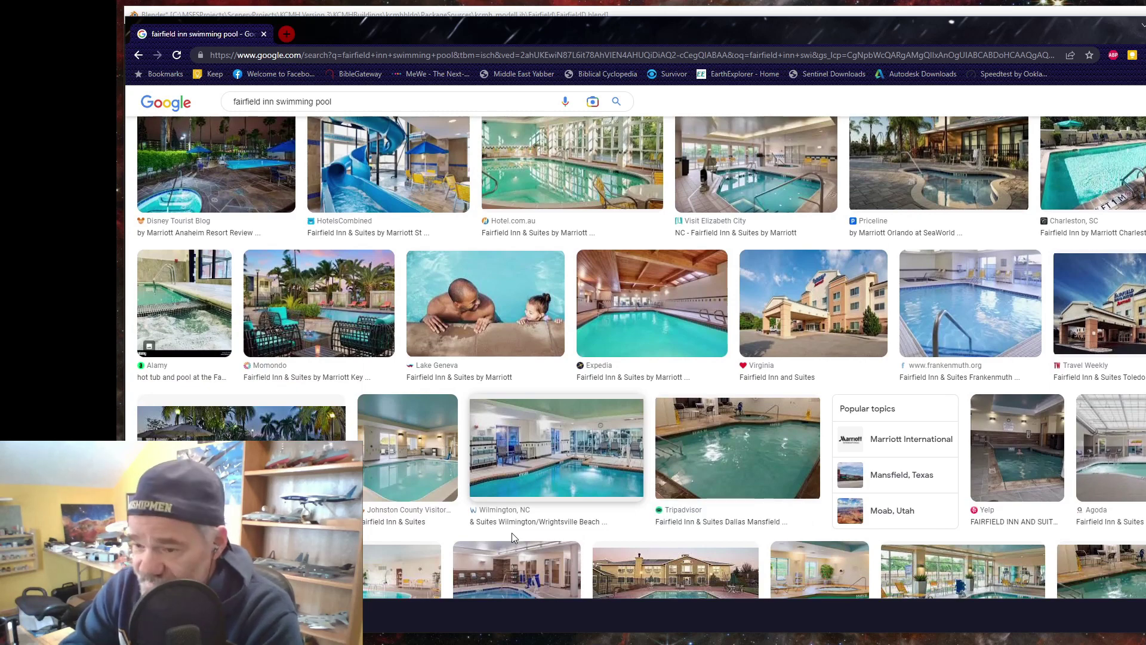
pyautogui.scroll(-3, 508, 538)
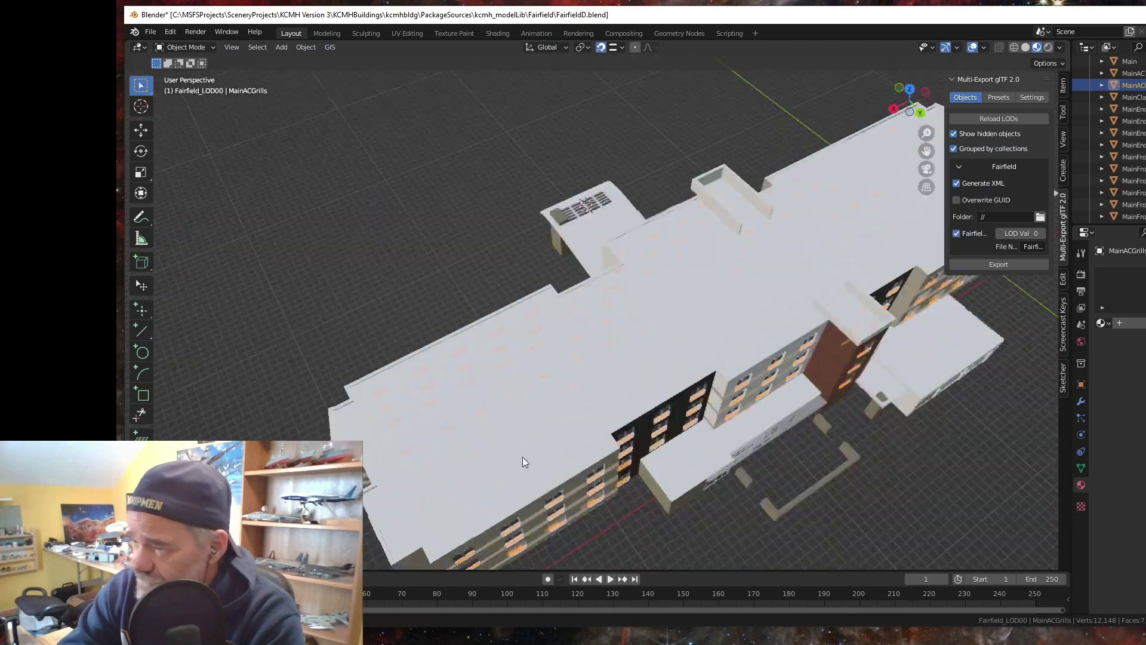
# - Switch to Blender and inspect the hotel model's front facade, entrance area and the single-storey wing with large windows
pyautogui.moveTo(521, 457); pyautogui.dragTo(833, 466)
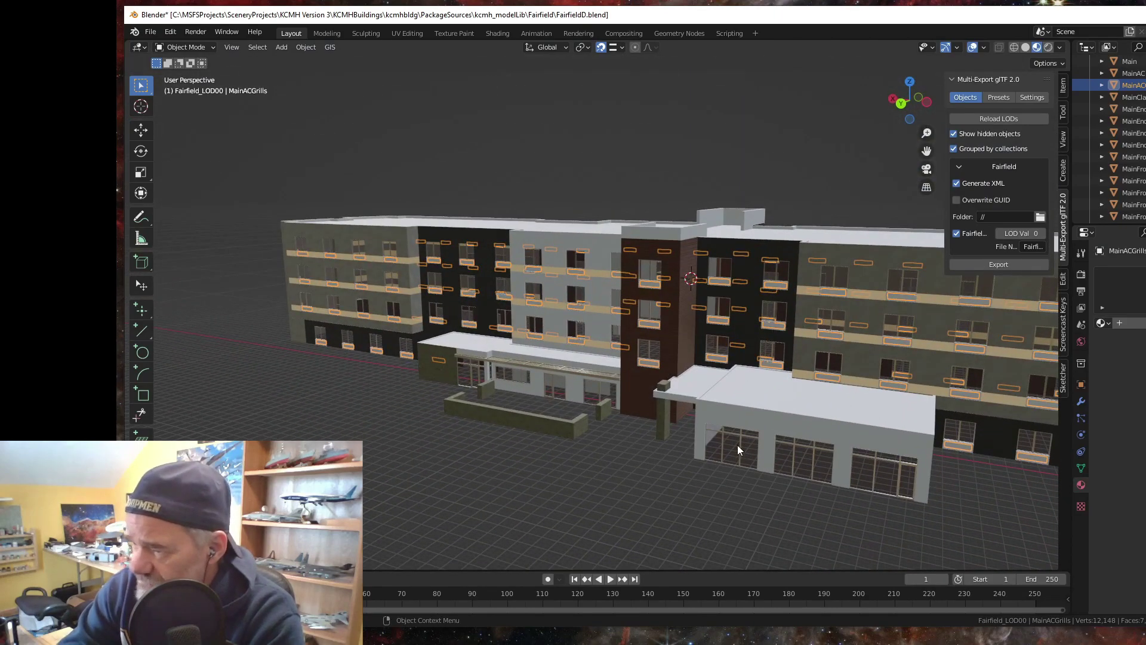
pyautogui.moveTo(747, 460)
pyautogui.mouseDown()
pyautogui.moveTo(691, 468)
pyautogui.moveTo(747, 473)
pyautogui.moveTo(711, 458)
pyautogui.moveTo(795, 482)
pyautogui.moveTo(894, 489)
pyautogui.moveTo(734, 478)
pyautogui.mouseUp()
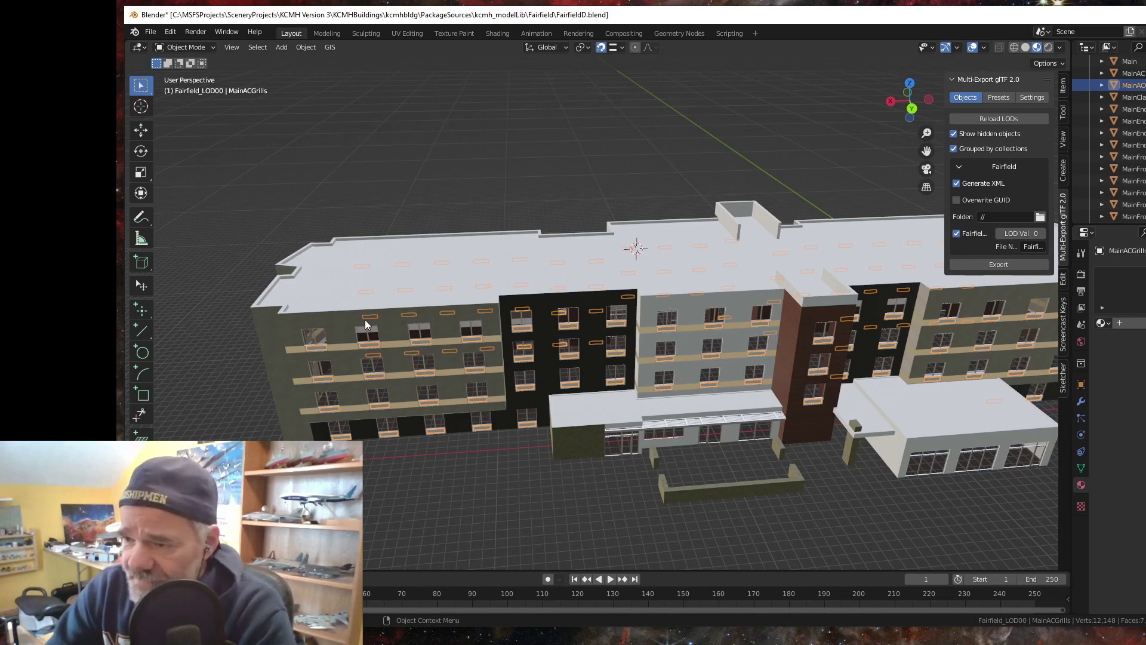
pyautogui.moveTo(365, 325); pyautogui.dragTo(385, 303)
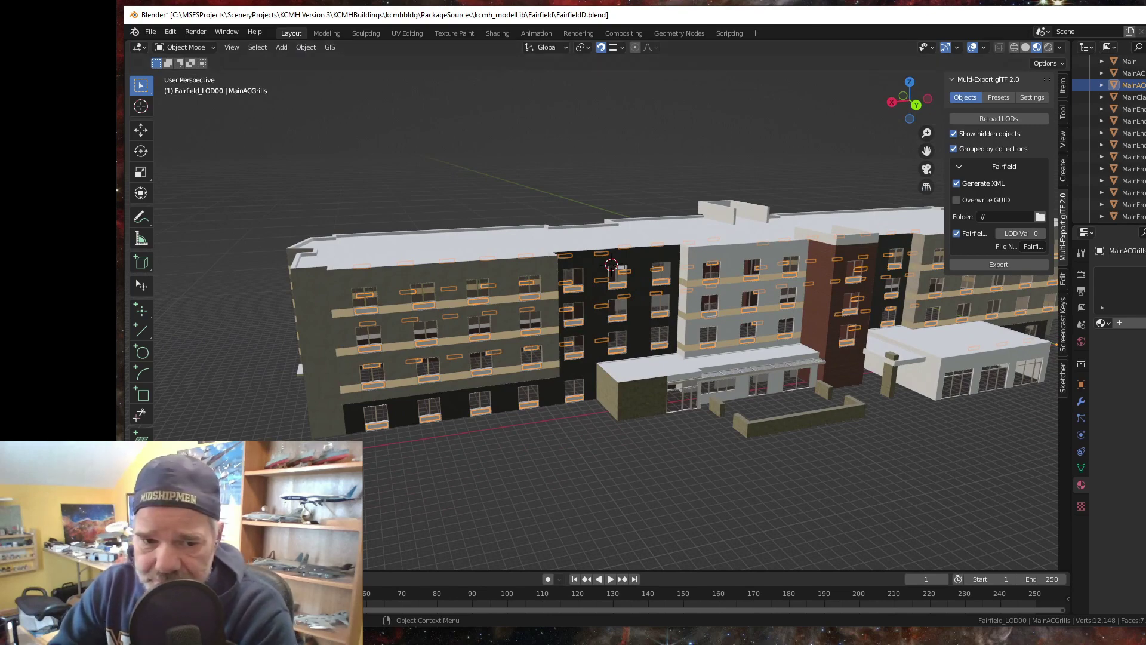
# - Switch to the browser and look further down the "fairfield inn swimming pool" image results for more indoor pool references
pyautogui.hotkey('alt', 'Tab')
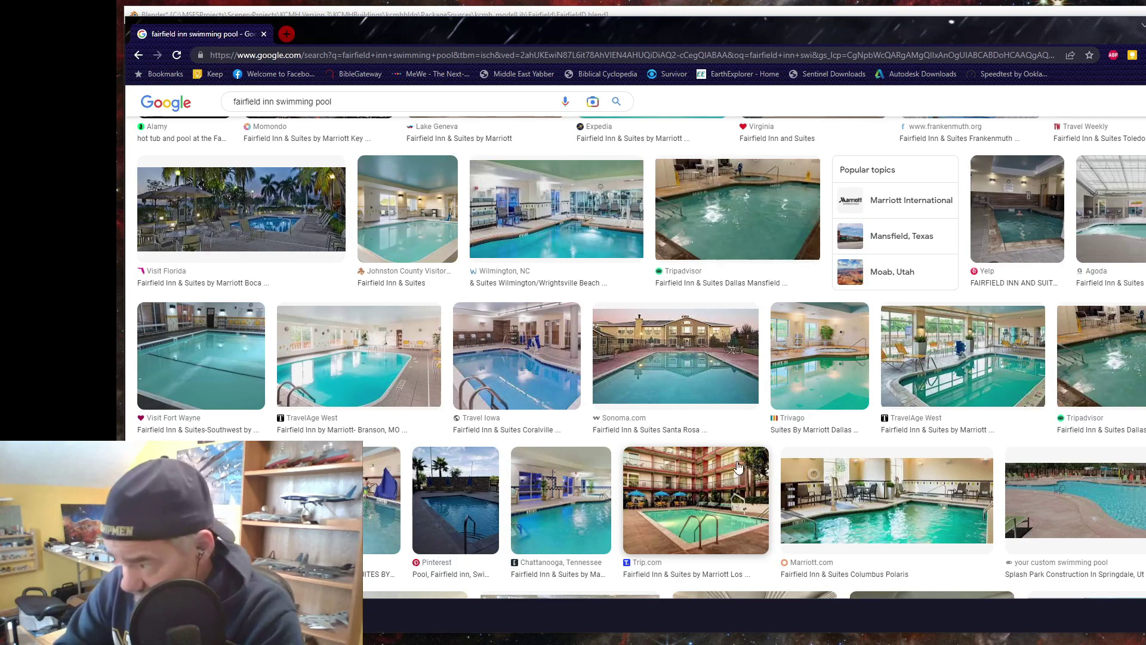
pyautogui.scroll(-4, 745, 495)
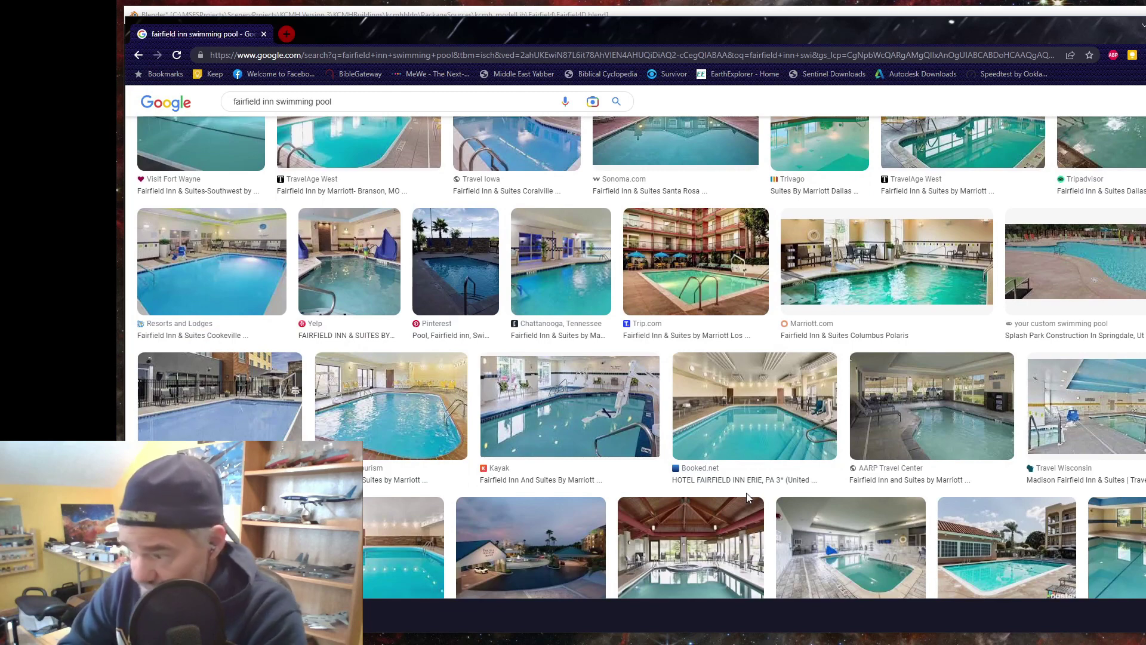
pyautogui.scroll(-3, 748, 496)
pyautogui.scroll(-2, 748, 497)
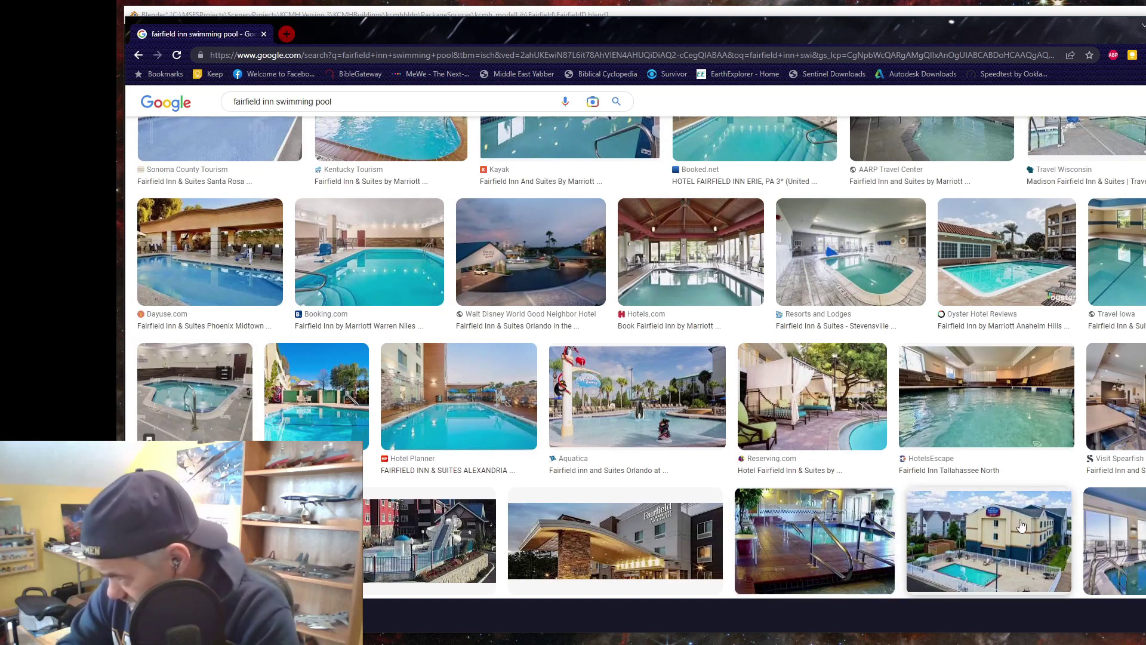
pyautogui.scroll(-3, 1022, 526)
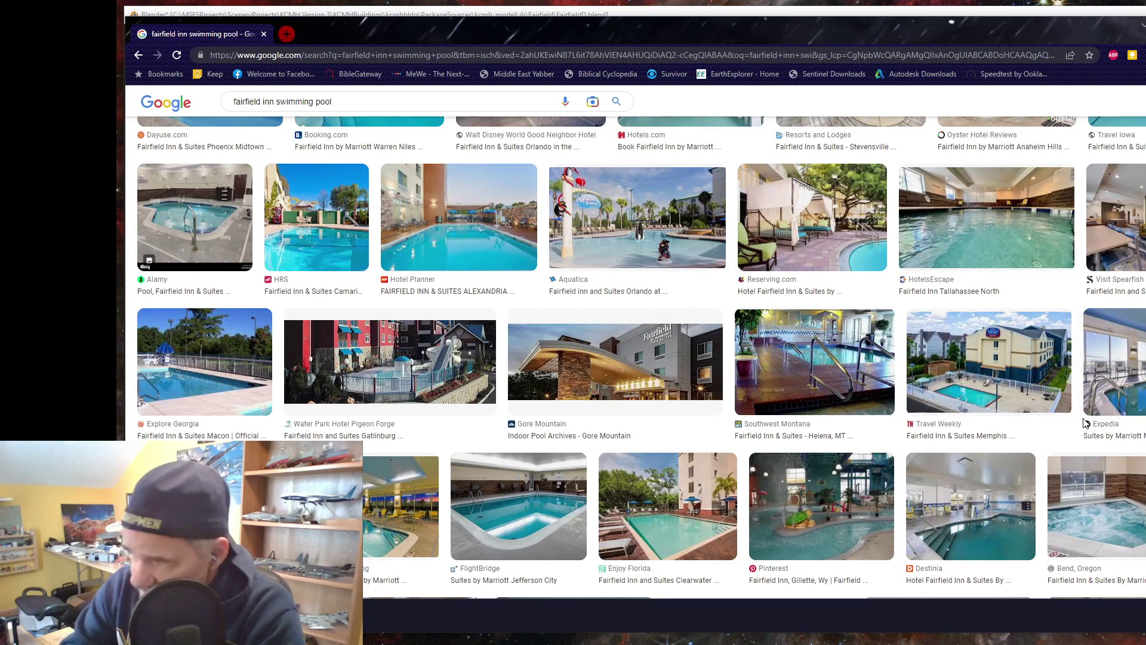
pyautogui.scroll(-4, 1085, 423)
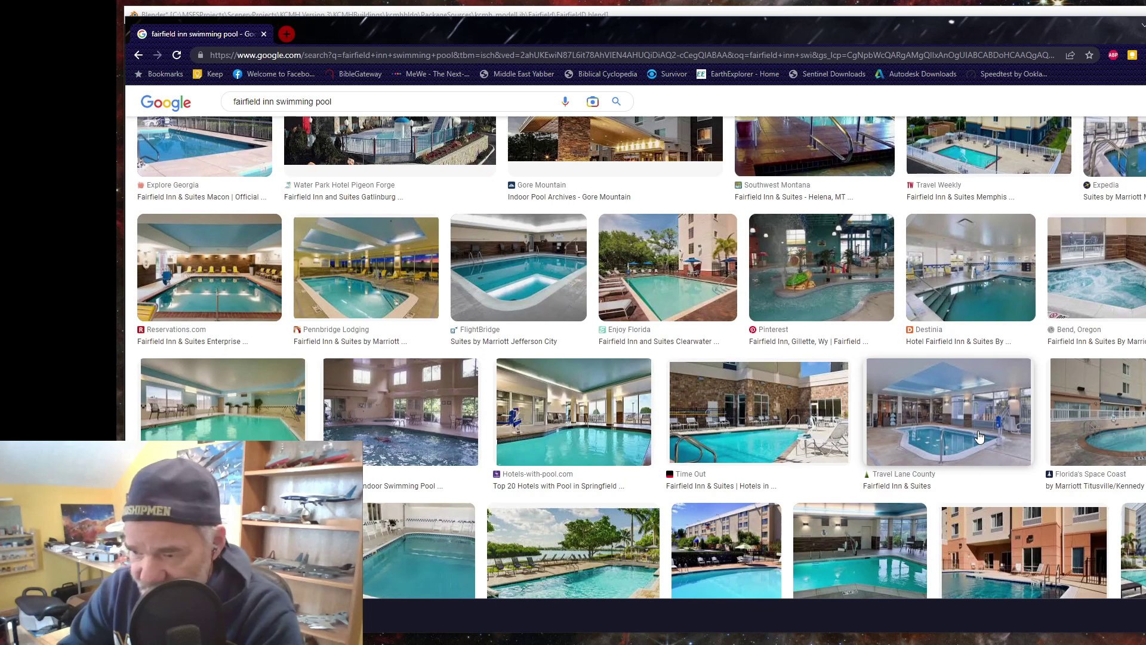
pyautogui.scroll(-3, 979, 437)
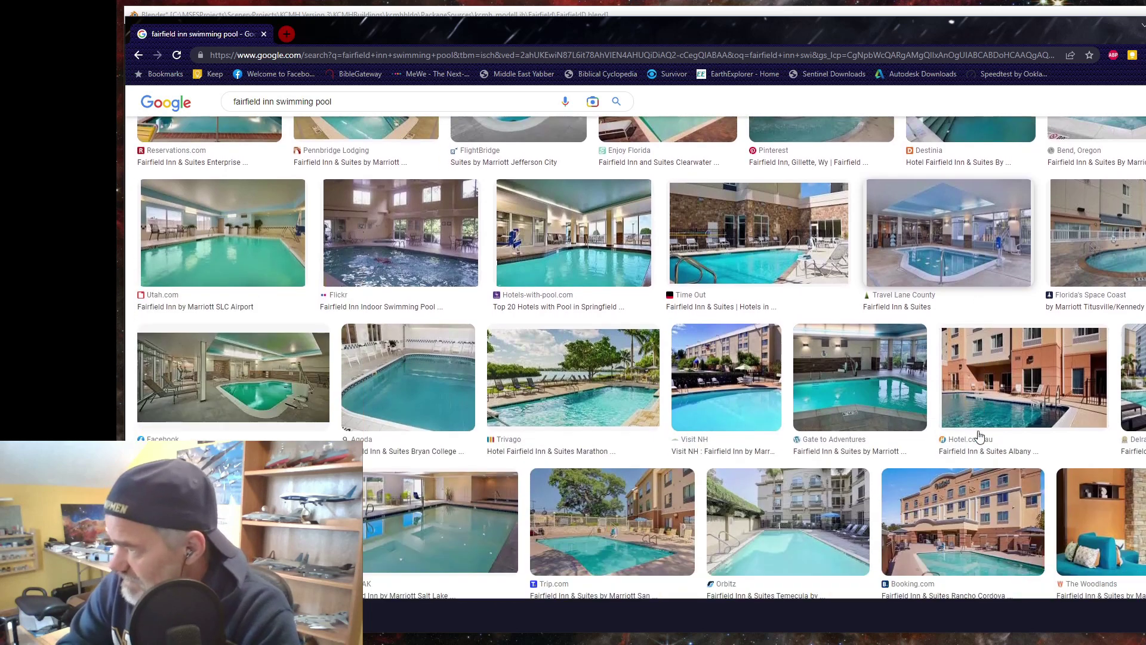
pyautogui.scroll(-1, 979, 437)
pyautogui.scroll(-4, 979, 437)
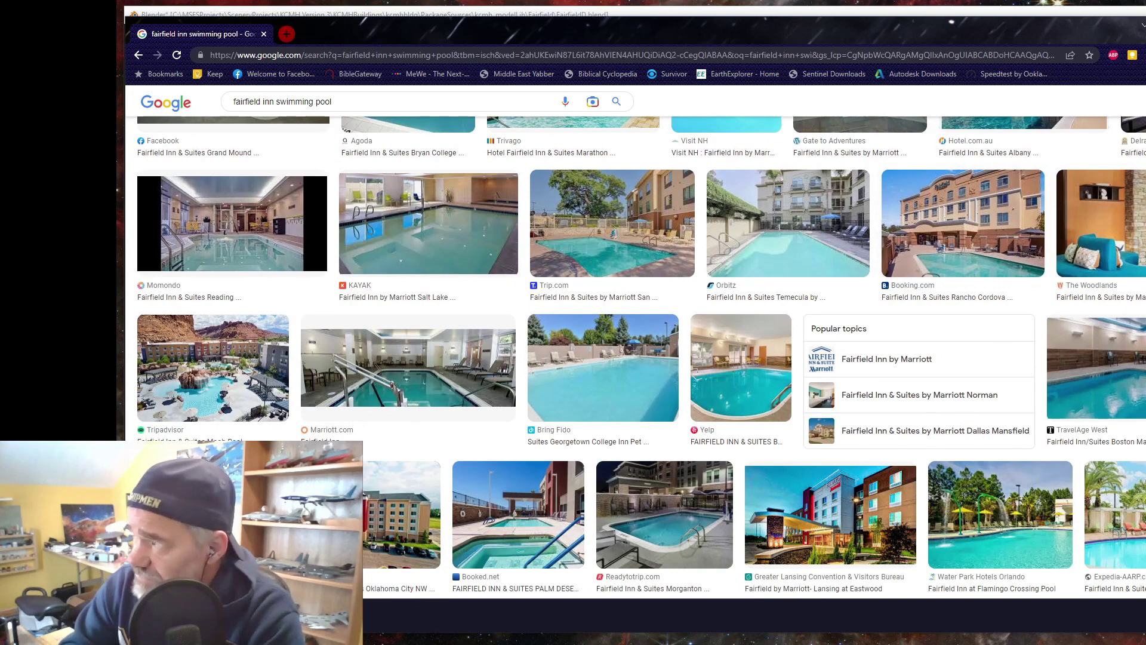
# - Review the reference images collected in the Prototypes\Fairfield folder, then return to the hotel model in Blender
pyautogui.hotkey('alt', 'Tab')
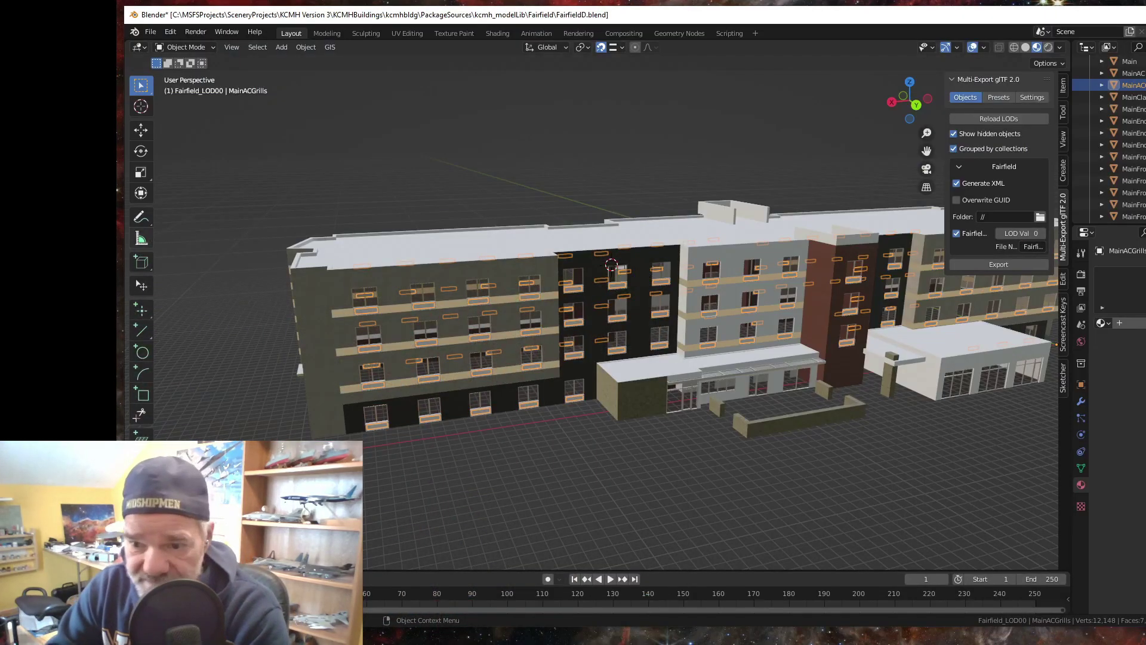
pyautogui.hotkey('alt', 'Tab')
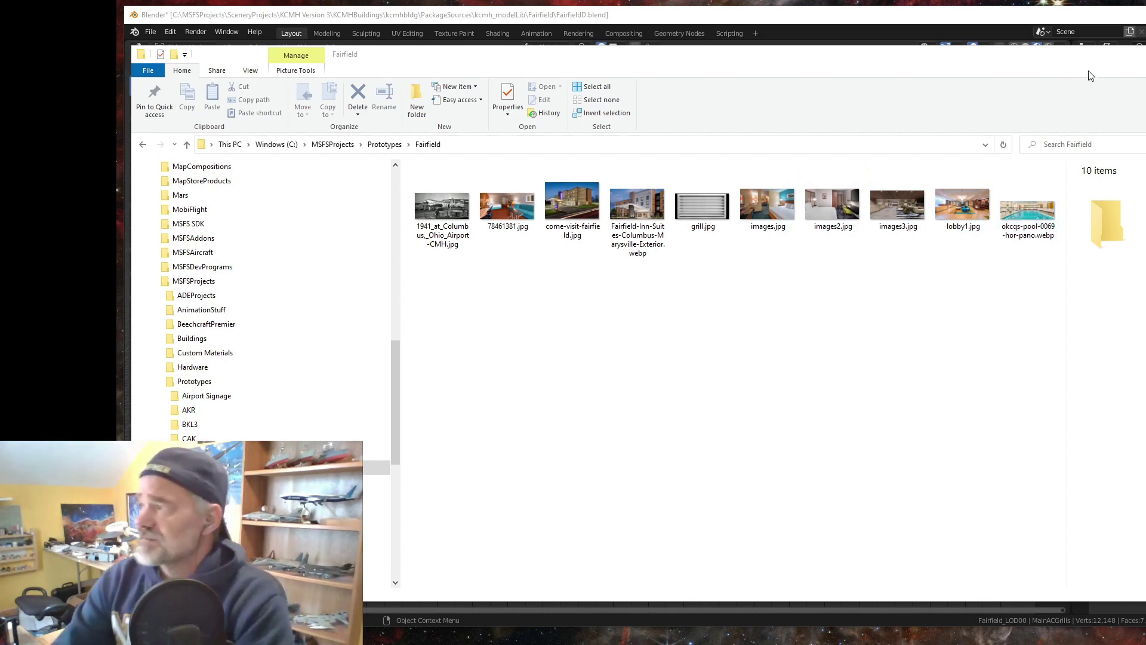
pyautogui.click(1030, 62)
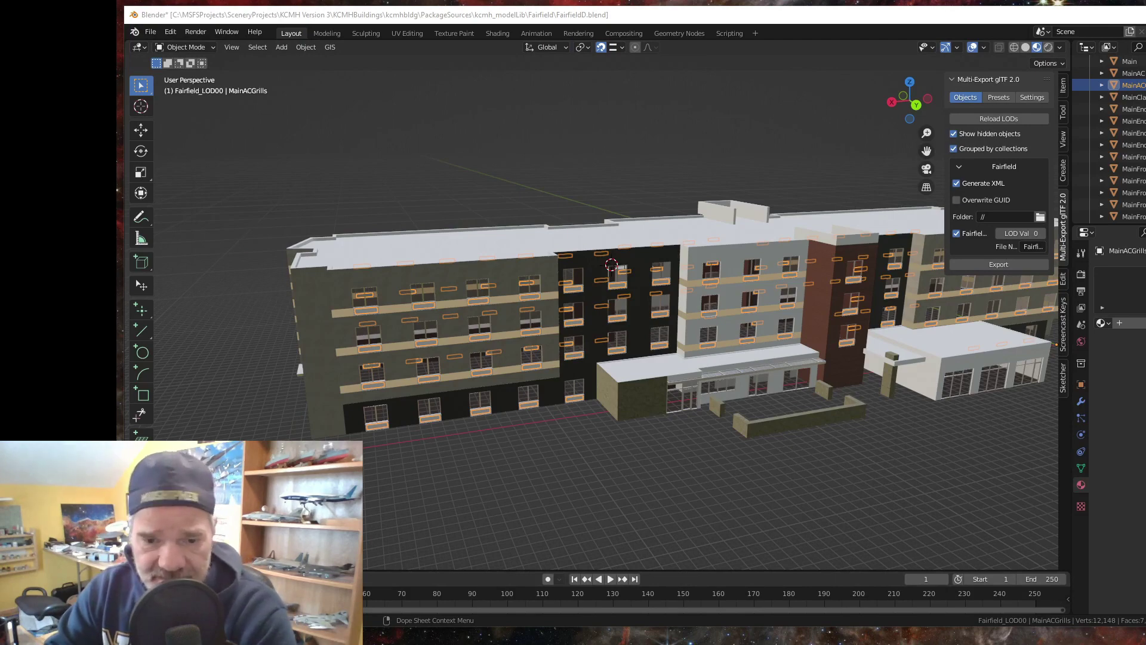
# - Switch to GIMP and open okcqs-pool-0069-hor-pano.webp from C:\MSFSProjects\Prototypes\Fairfield
pyautogui.hotkey('alt', 'Tab')
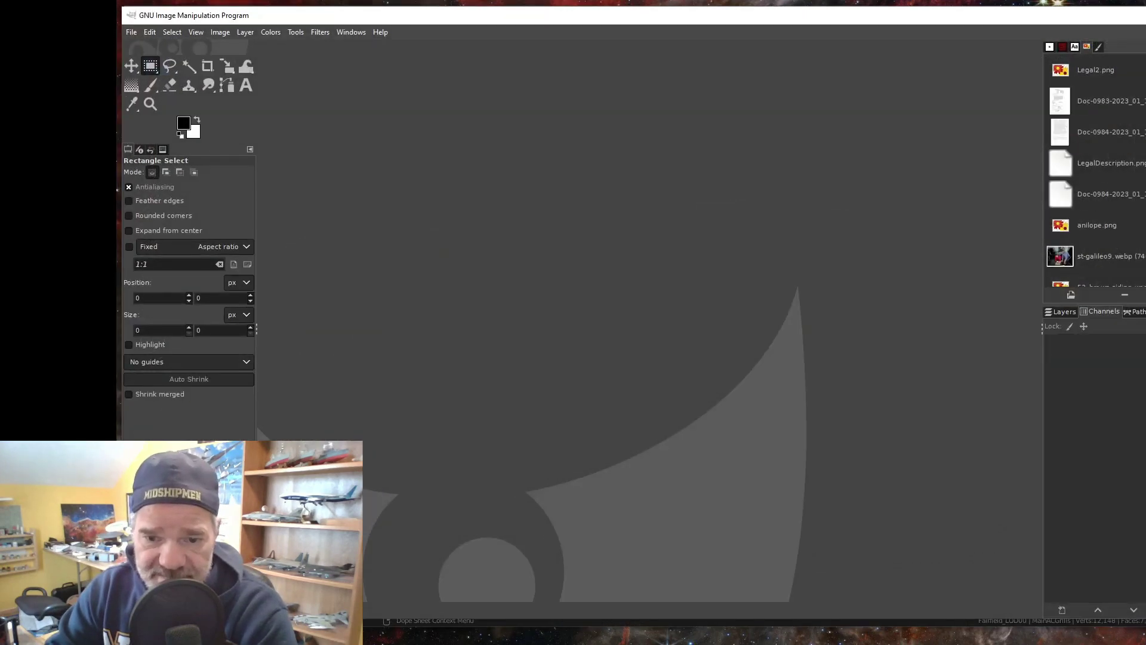
pyautogui.click(133, 31)
pyautogui.click(151, 76)
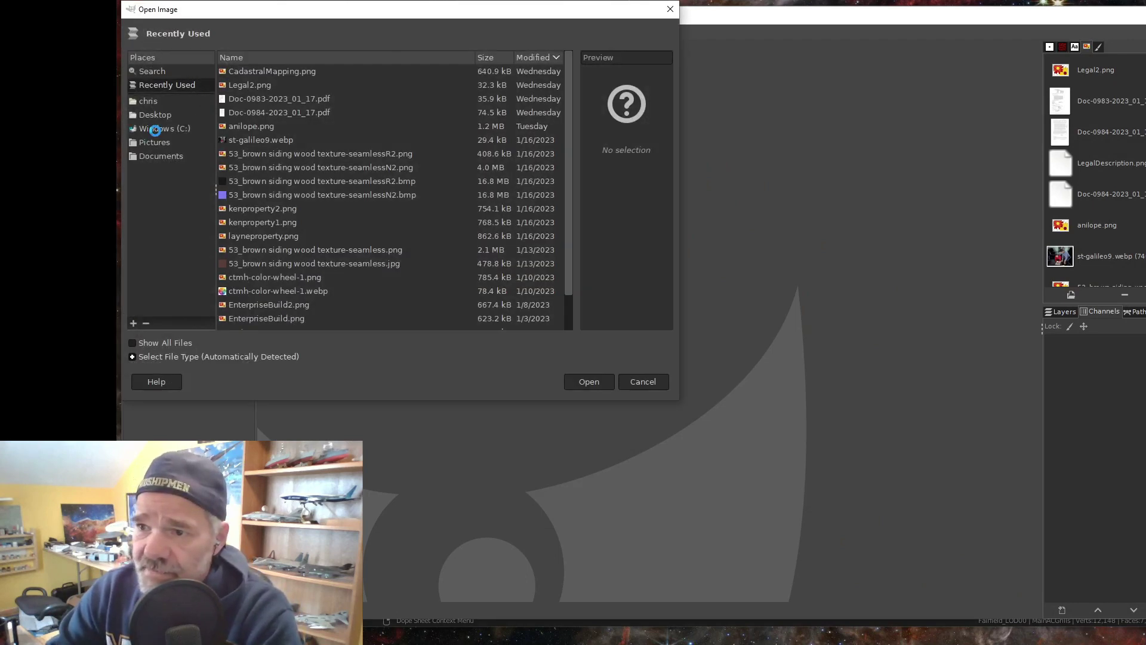
pyautogui.click(155, 130)
pyautogui.scroll(-2, 265, 301)
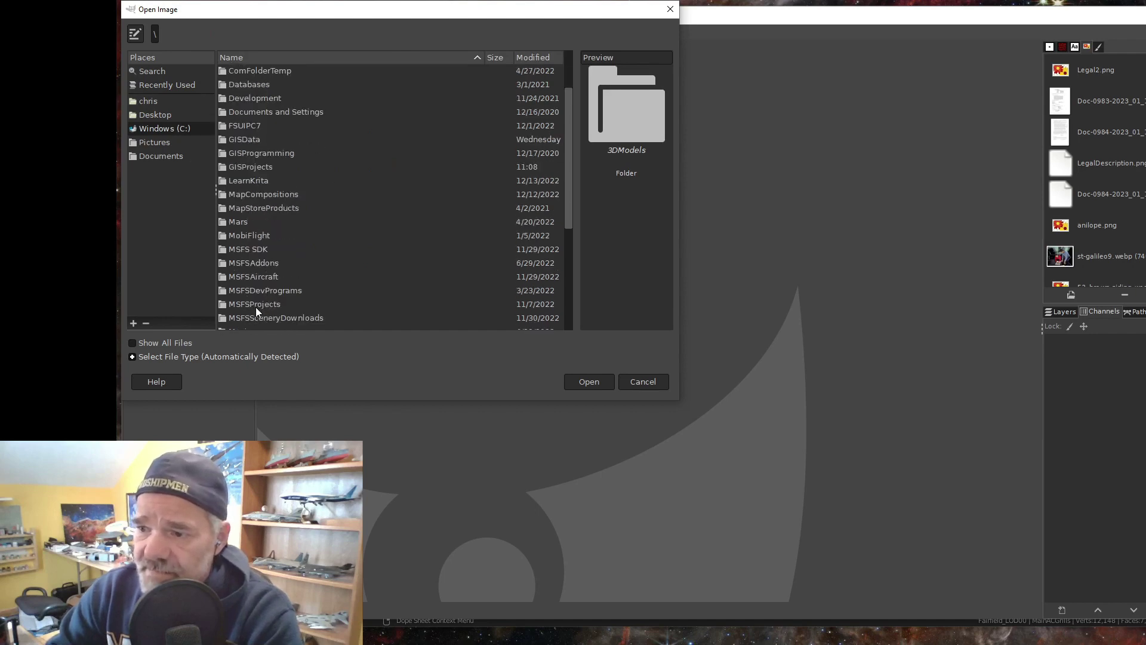
pyautogui.doubleClick(256, 306)
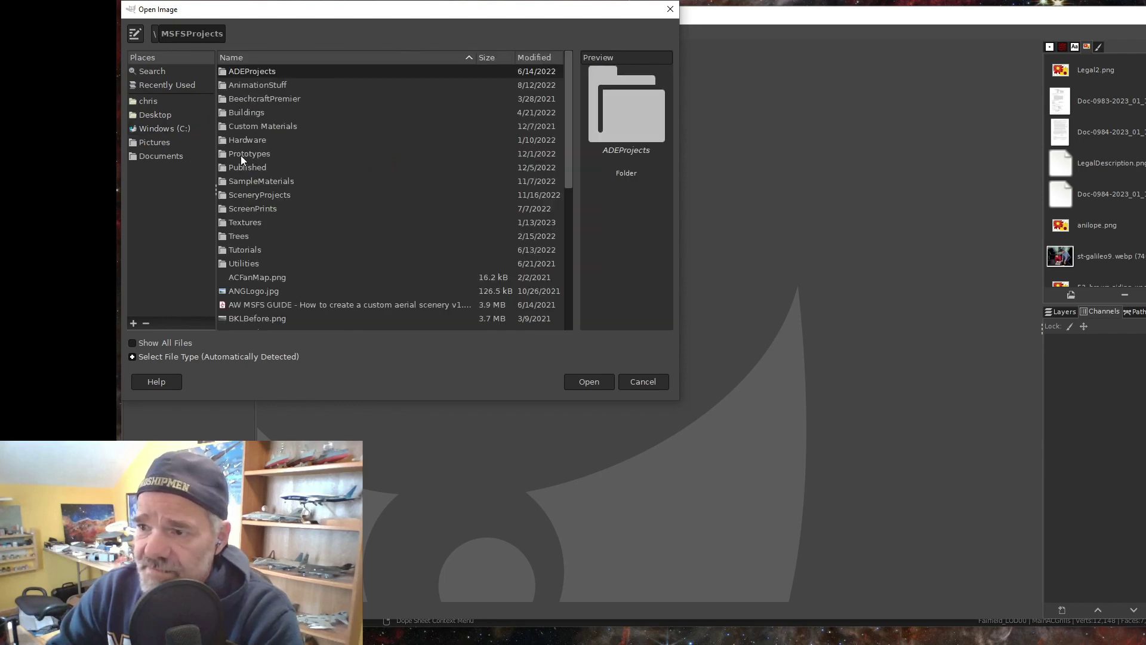
pyautogui.doubleClick(241, 155)
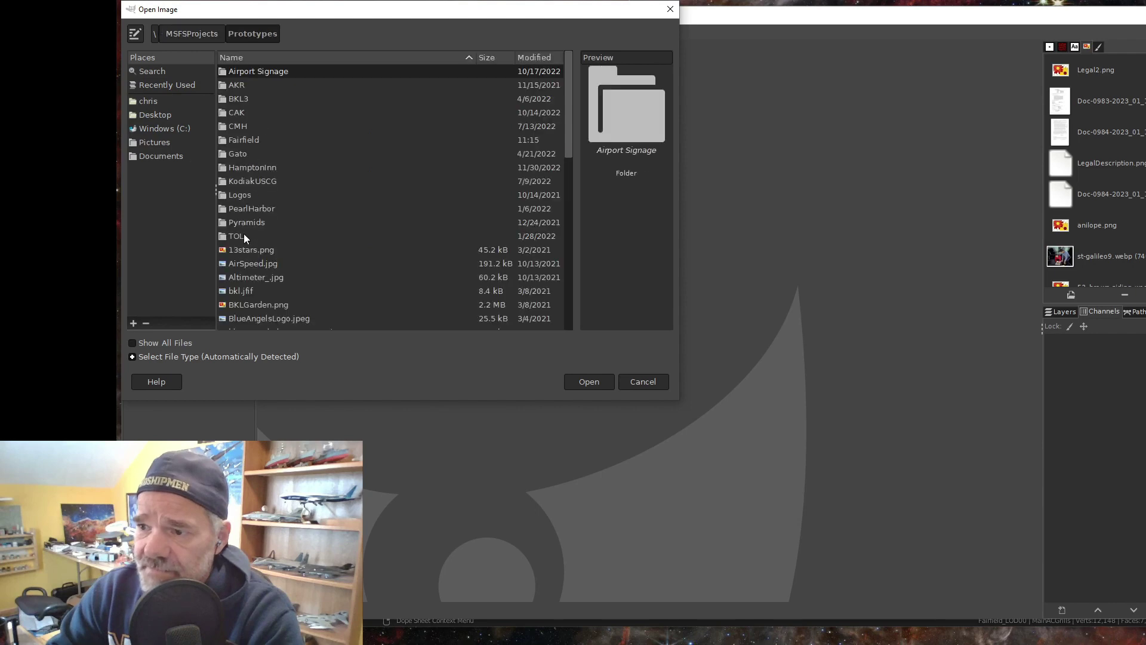
pyautogui.doubleClick(239, 141)
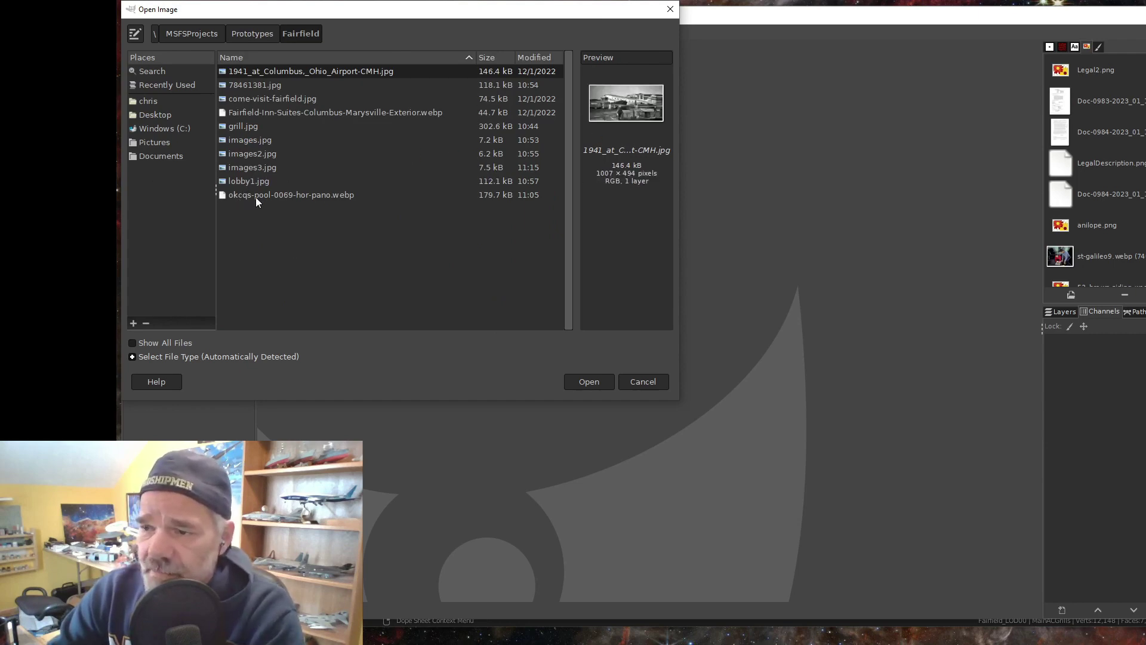
pyautogui.click(271, 195)
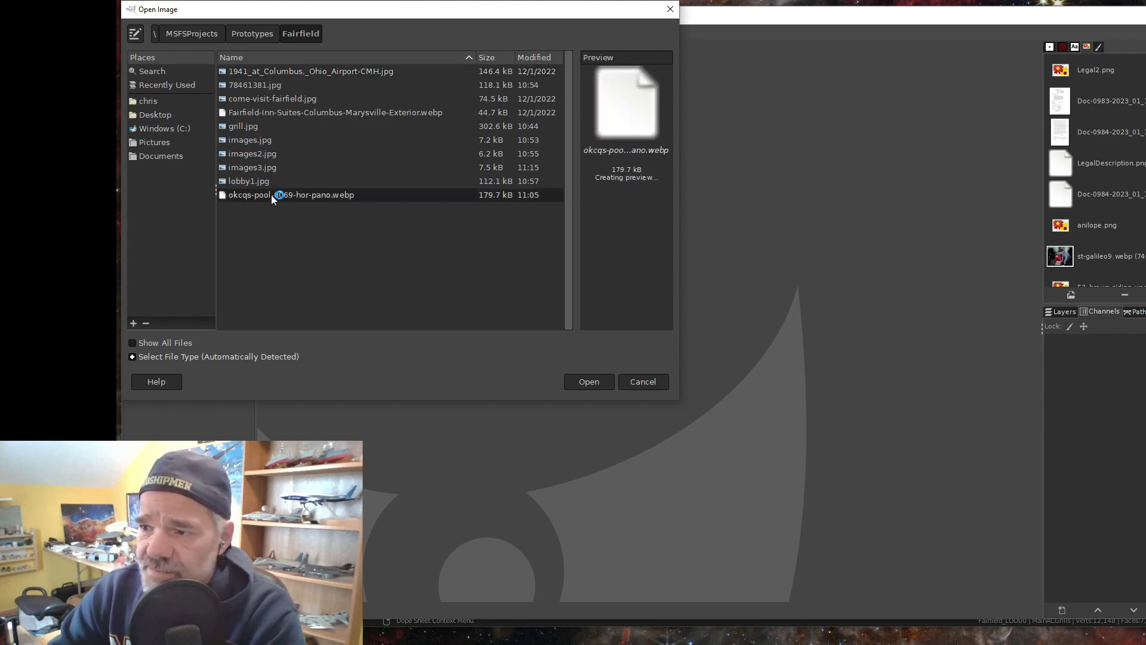
pyautogui.click(634, 181)
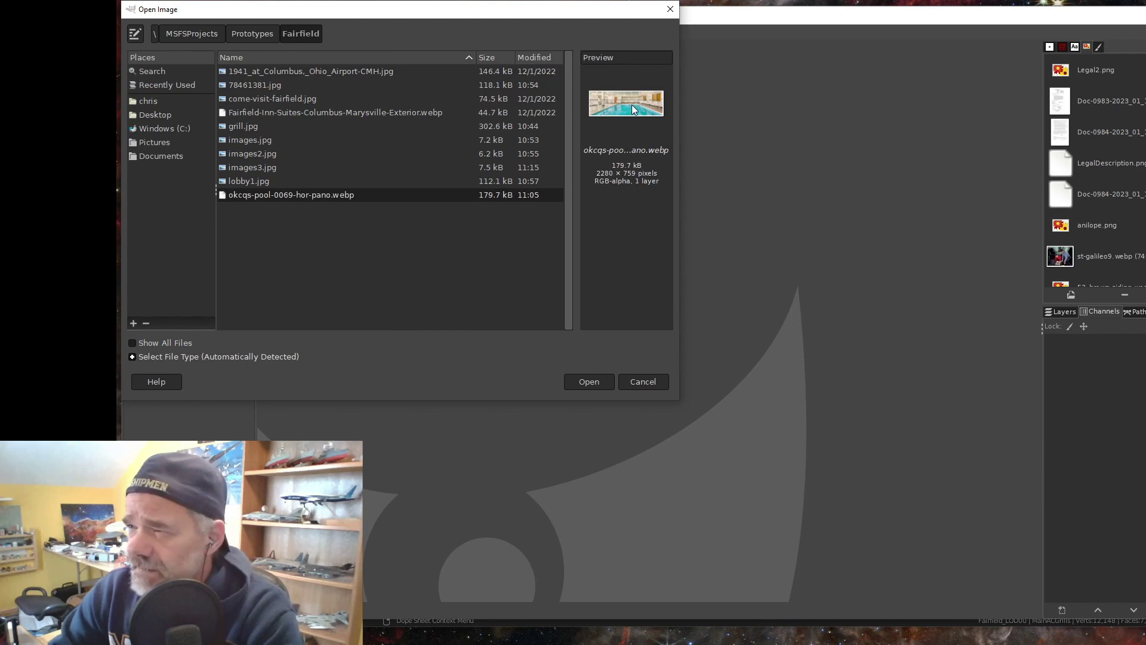
pyautogui.click(587, 380)
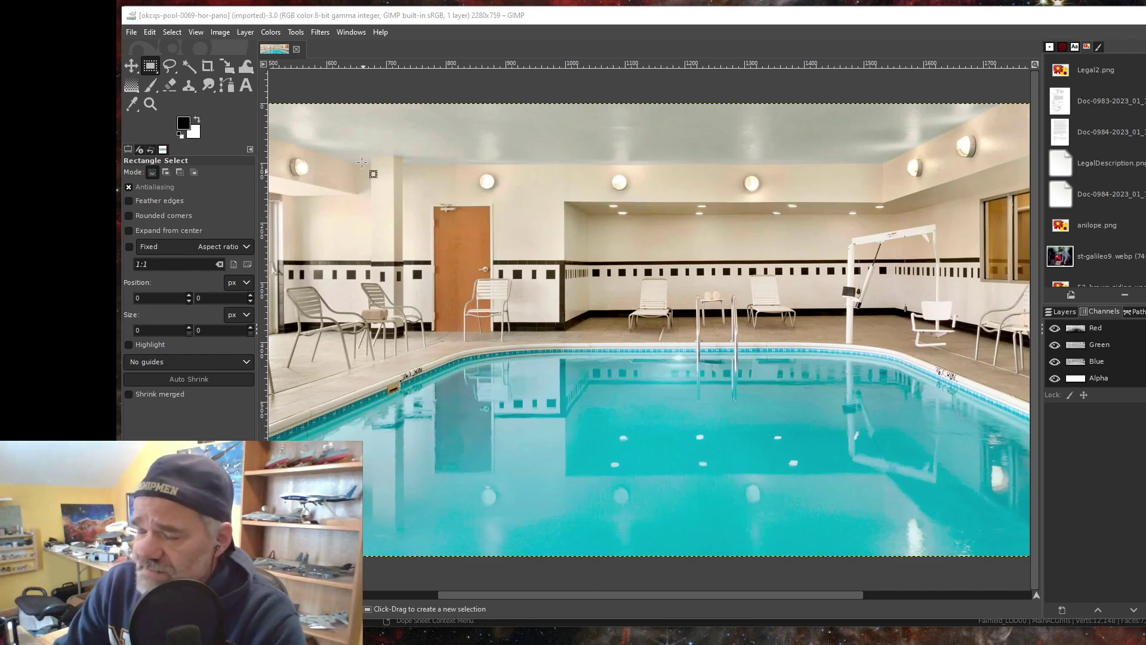
# - Scale the pool image to 2048 × 680 pixels with the width and height unlinked
pyautogui.click(217, 35)
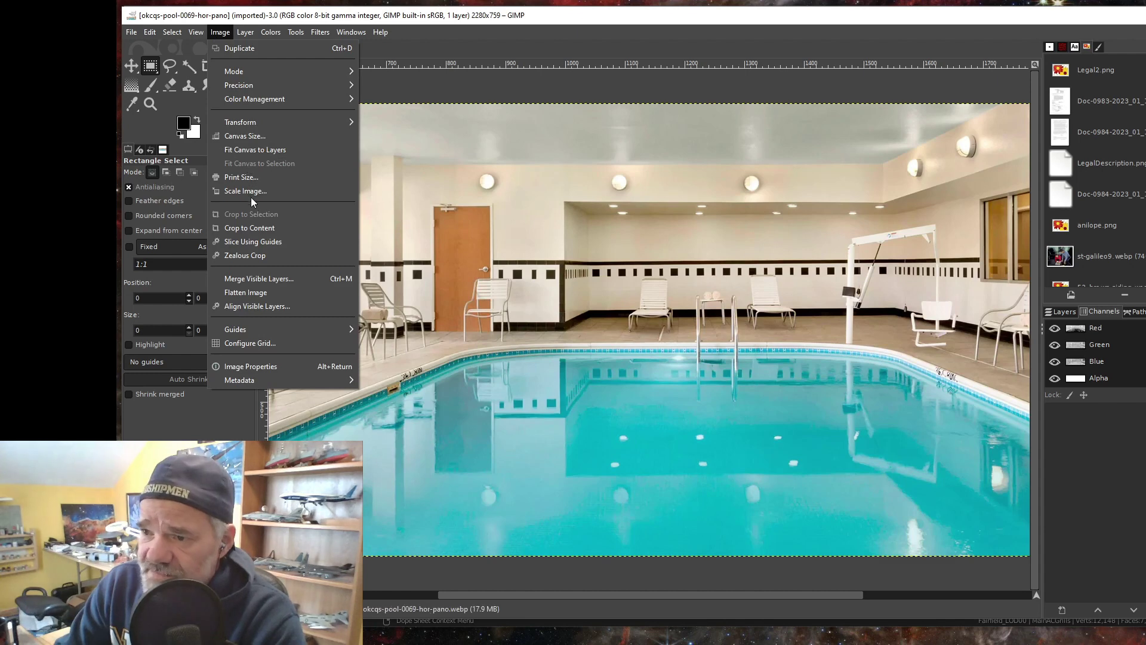
pyautogui.click(244, 191)
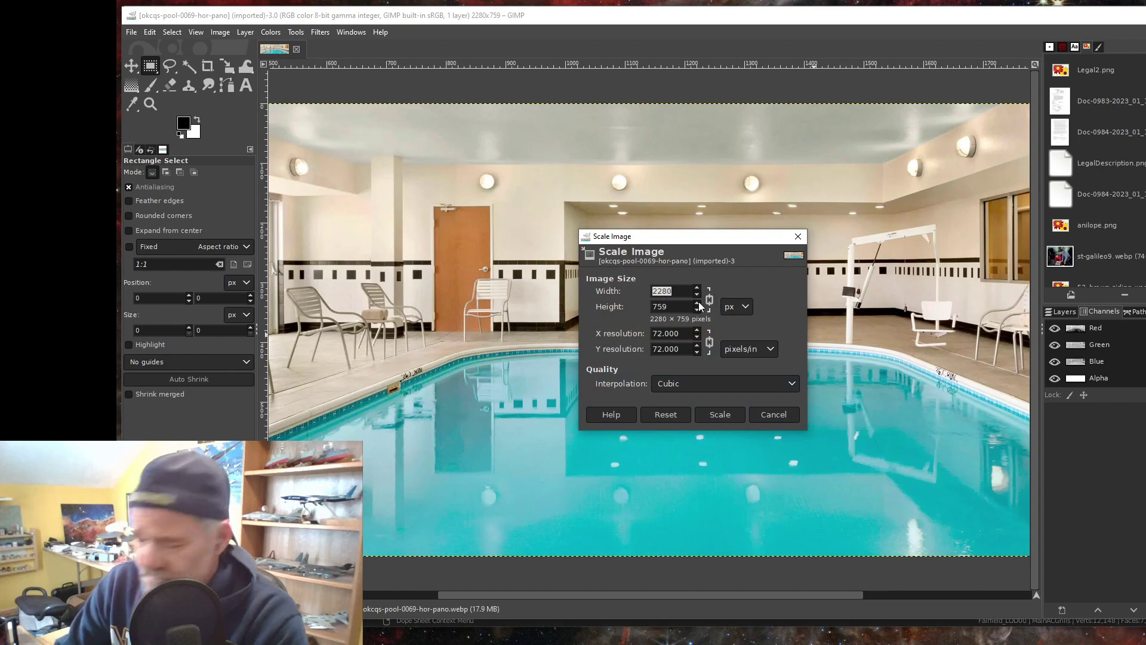
pyautogui.write('2048')
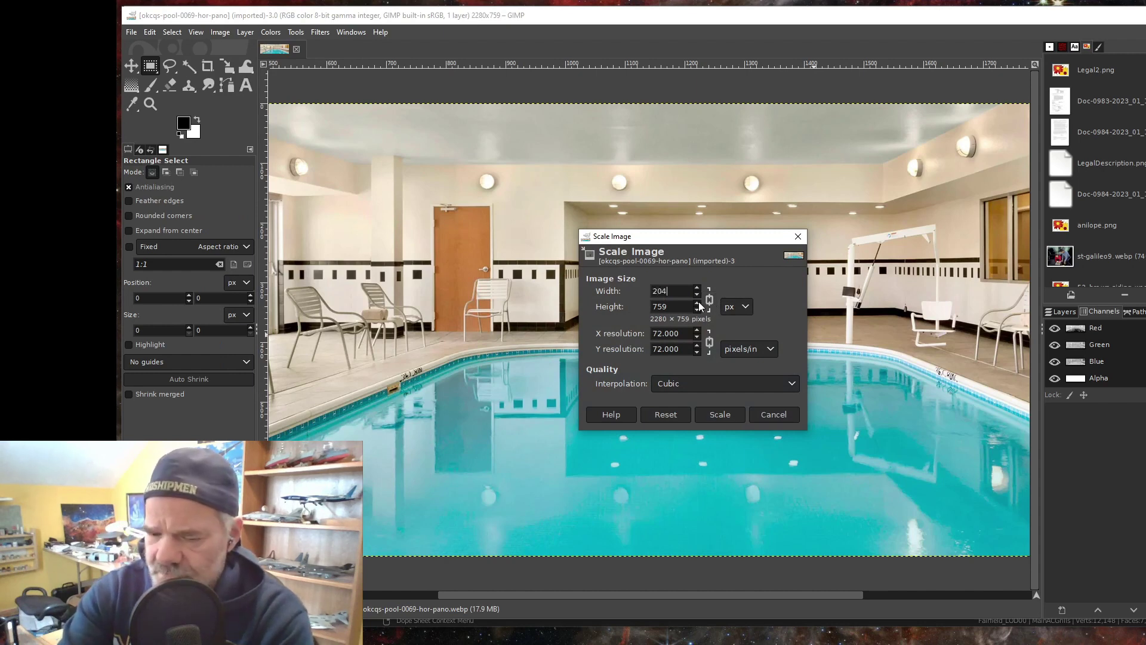
pyautogui.click(673, 305)
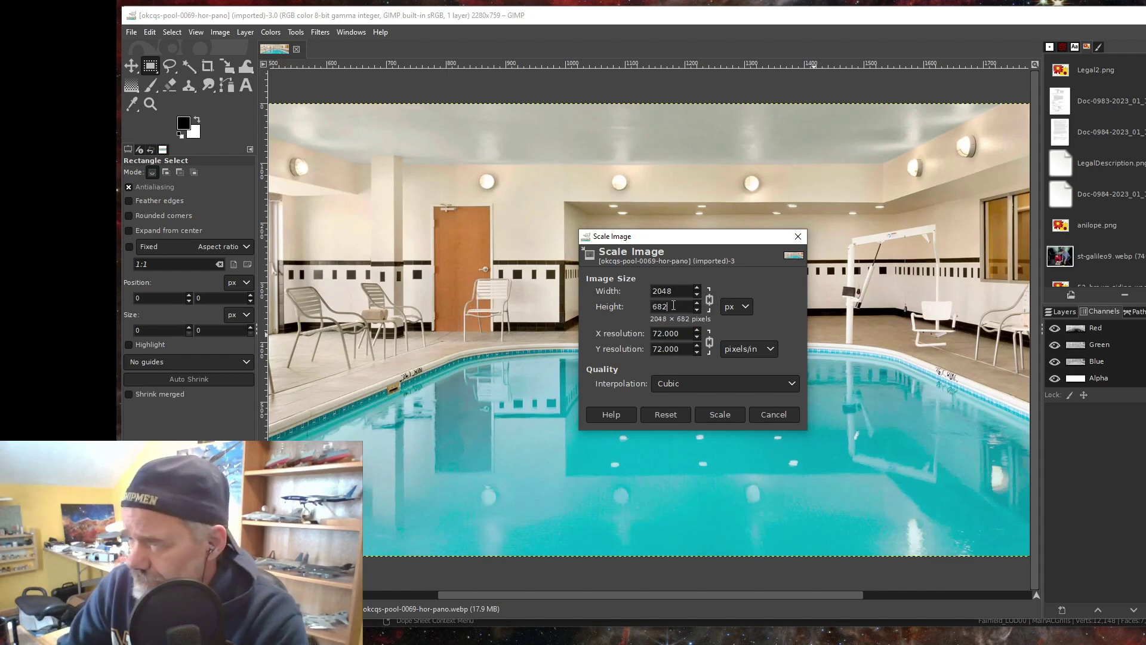
pyautogui.click(664, 308)
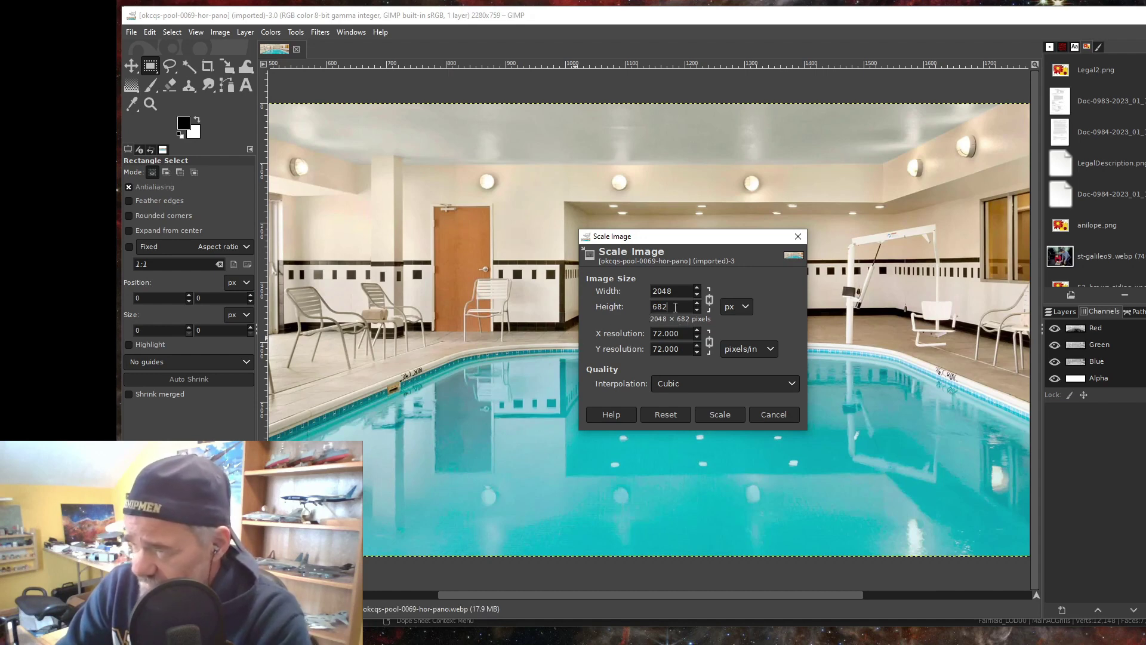
pyautogui.click(710, 305)
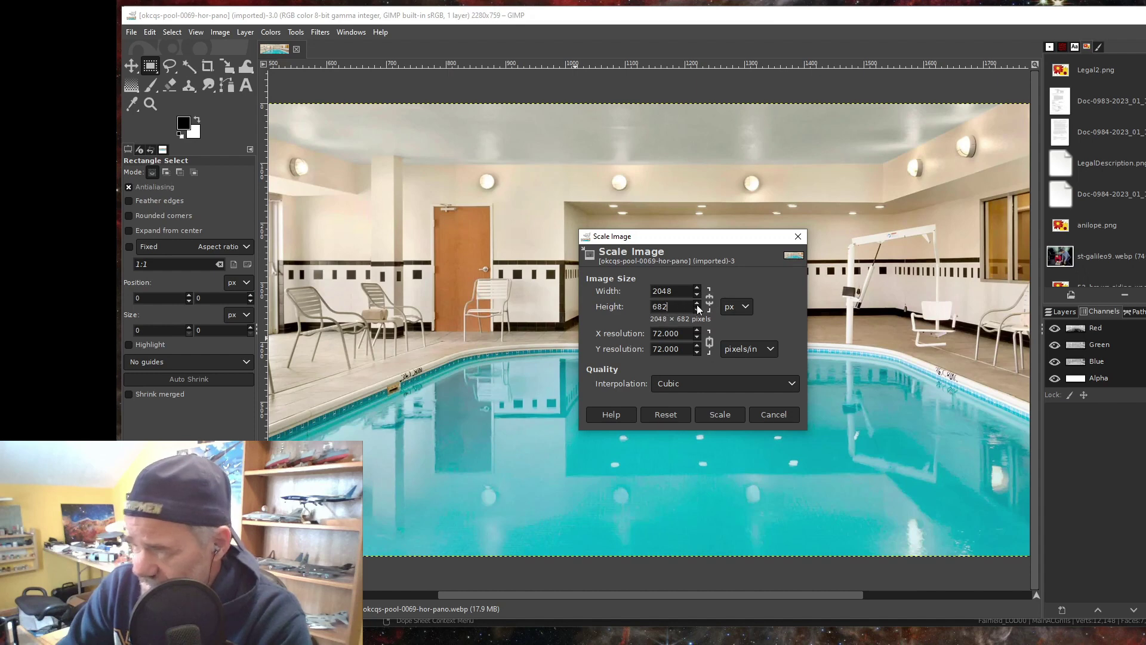
pyautogui.press('BackSpace')
pyautogui.write('8')
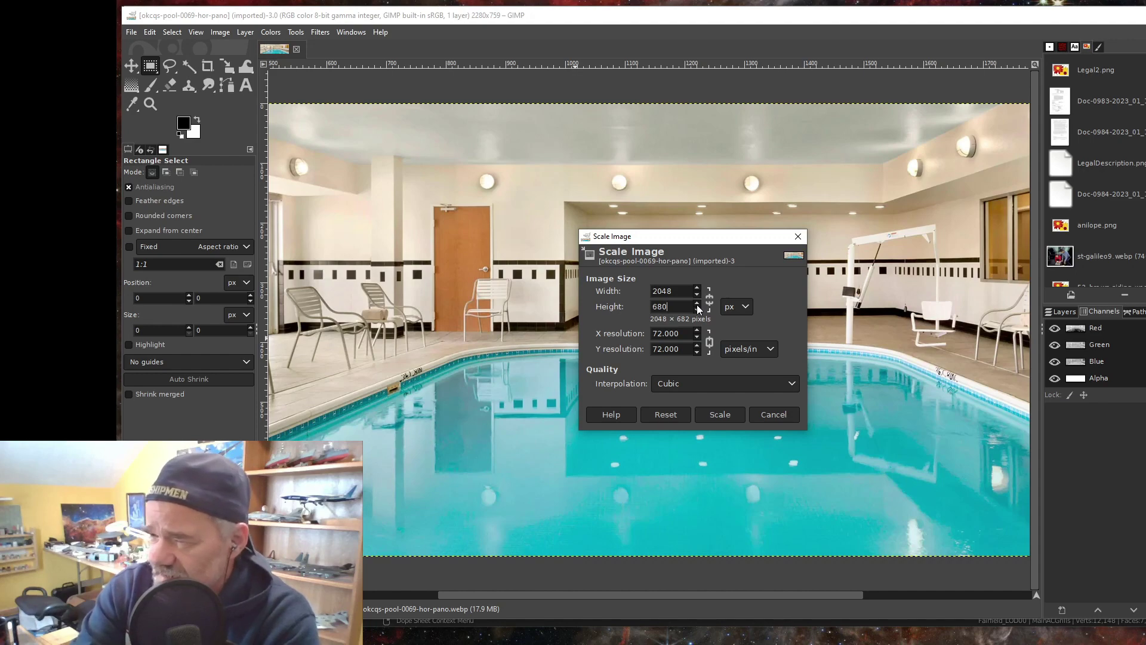
pyautogui.click(716, 414)
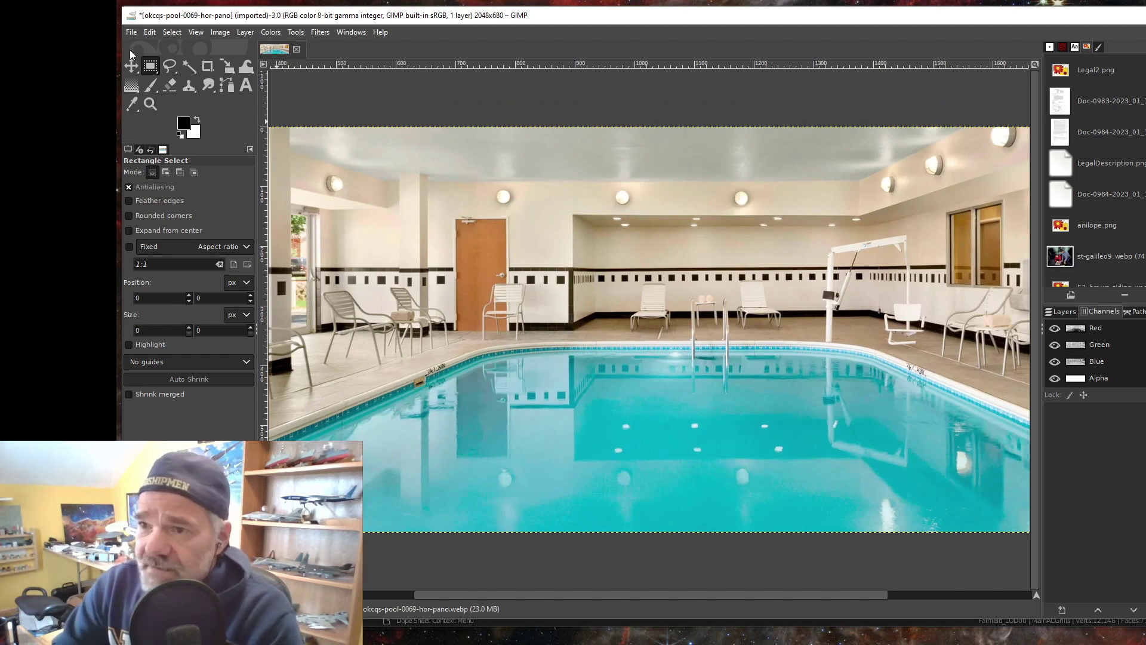
# - Export the pool image as swim.png to the Fairfield folder with the existing PNG options and close the image without saving
pyautogui.click(132, 32)
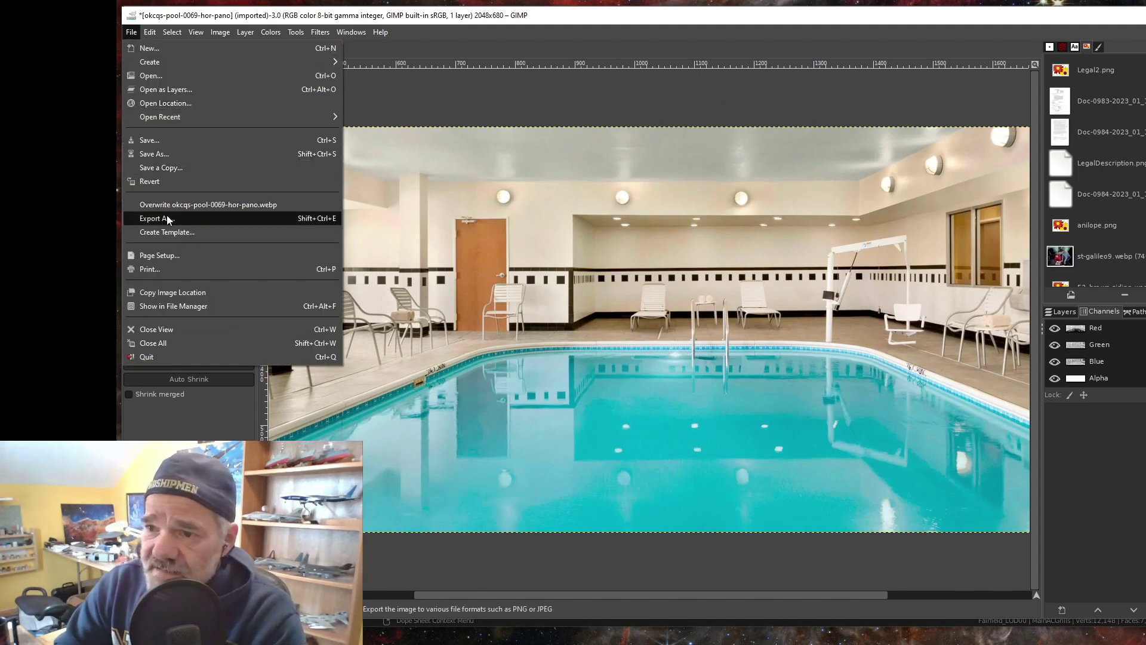
pyautogui.click(149, 217)
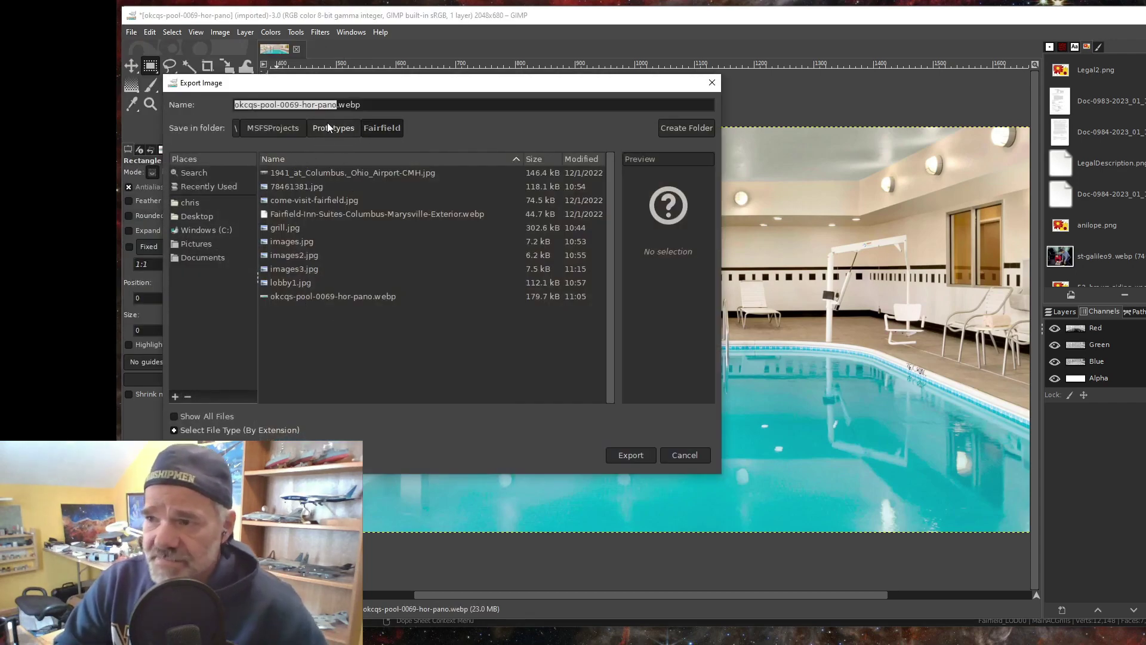
pyautogui.moveTo(363, 105); pyautogui.dragTo(233, 105)
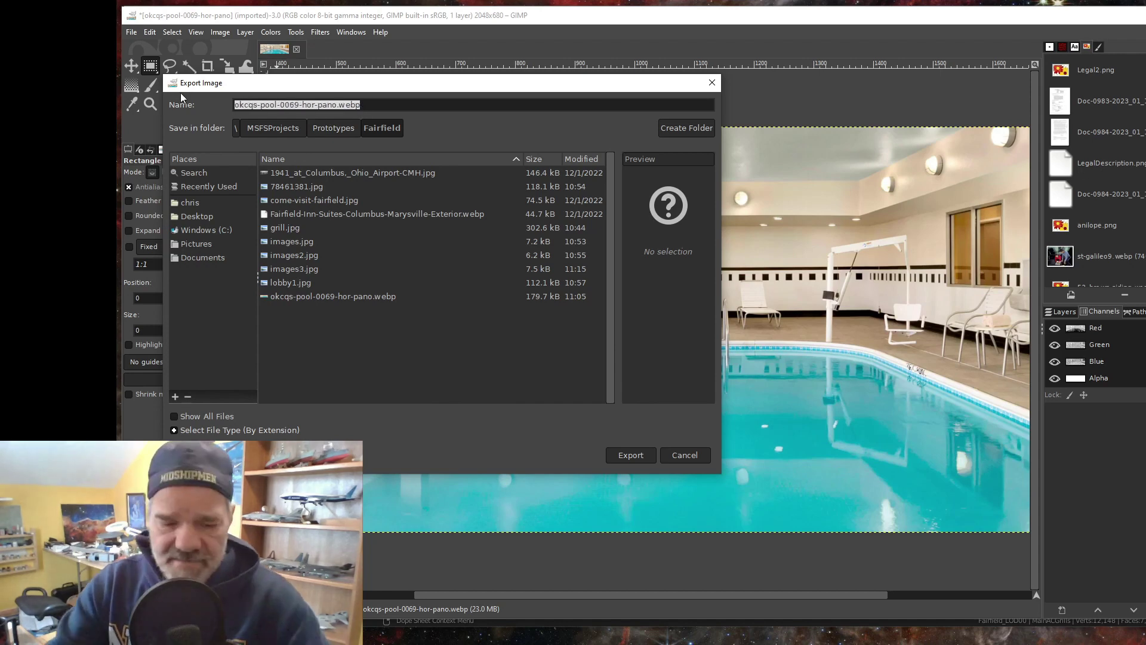
pyautogui.write('swi')
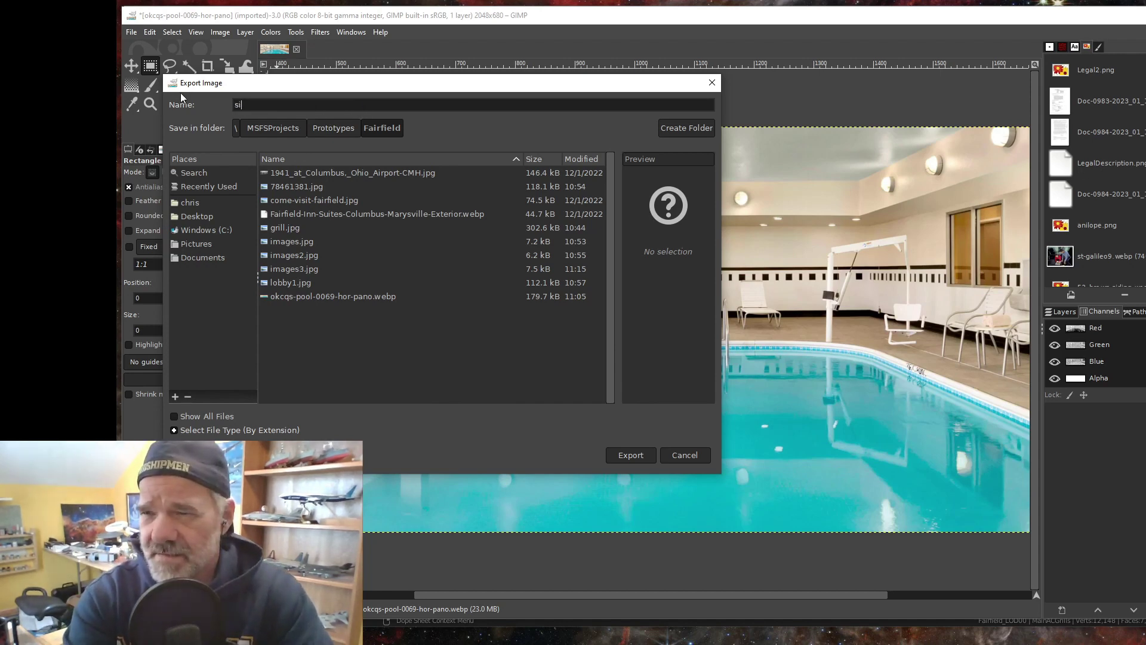
pyautogui.write('m.')
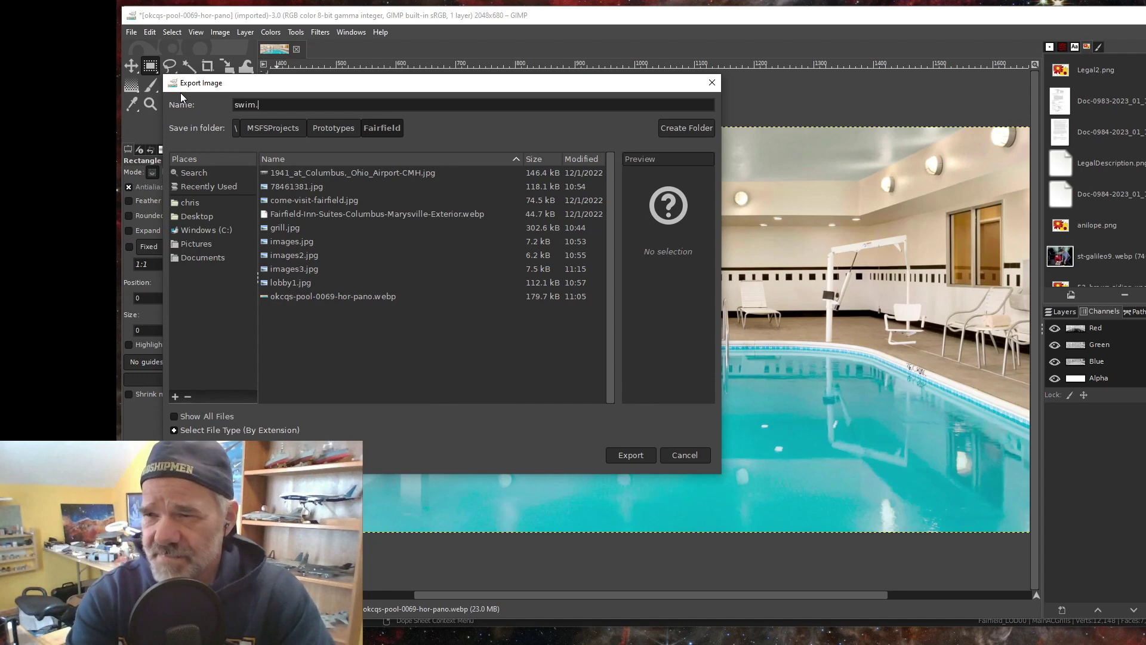
pyautogui.write('png')
pyautogui.press('Return')
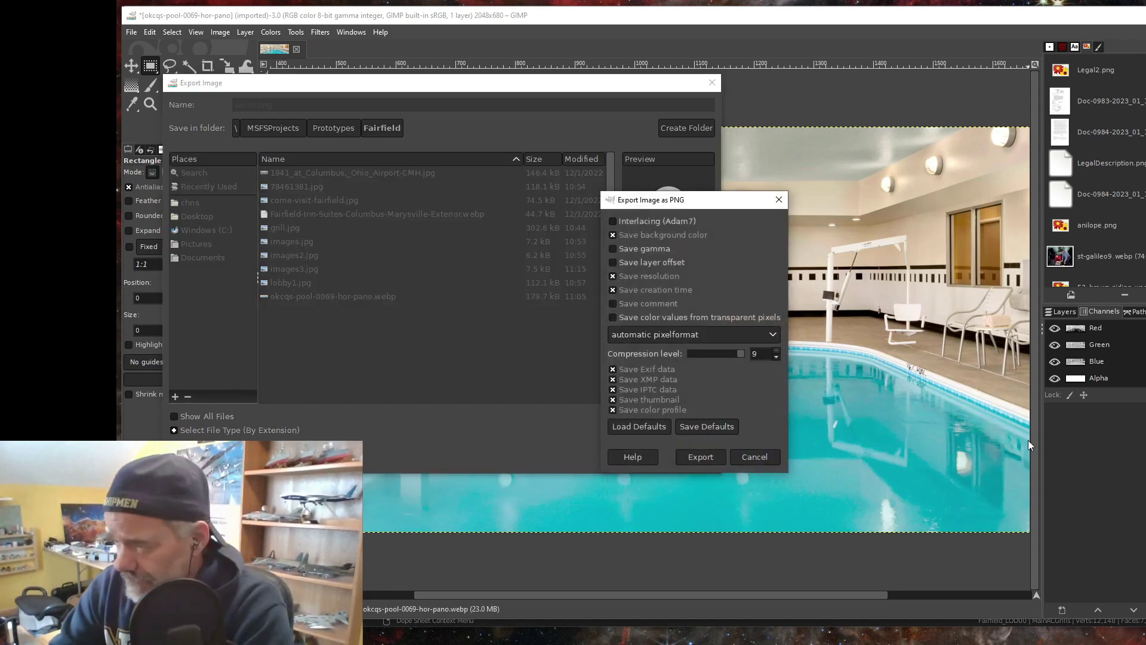
pyautogui.click(698, 458)
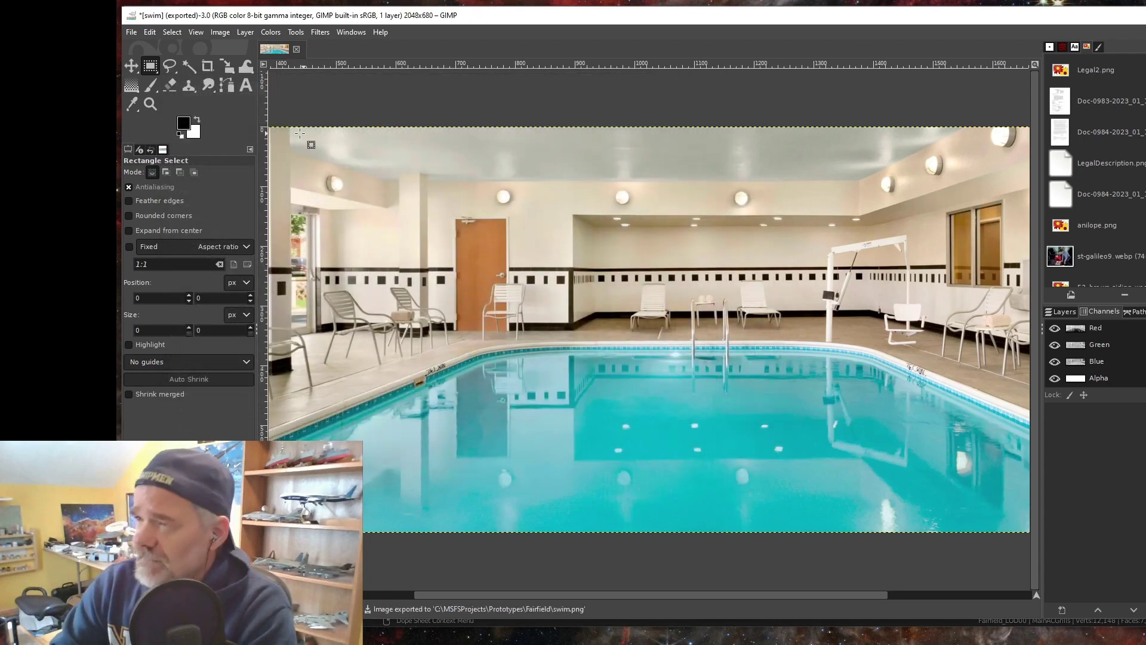
pyautogui.click(296, 50)
pyautogui.click(693, 390)
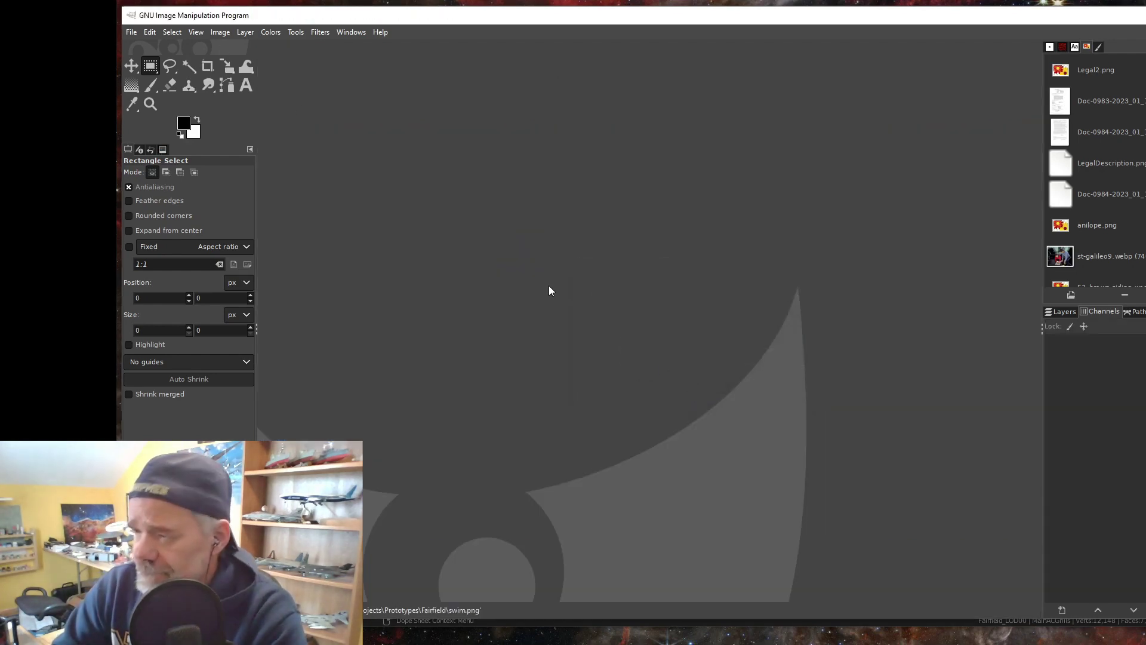
# - Open lobby1.jpg from the MSFSProjects\Prototypes\Fairfield folder
pyautogui.click(127, 33)
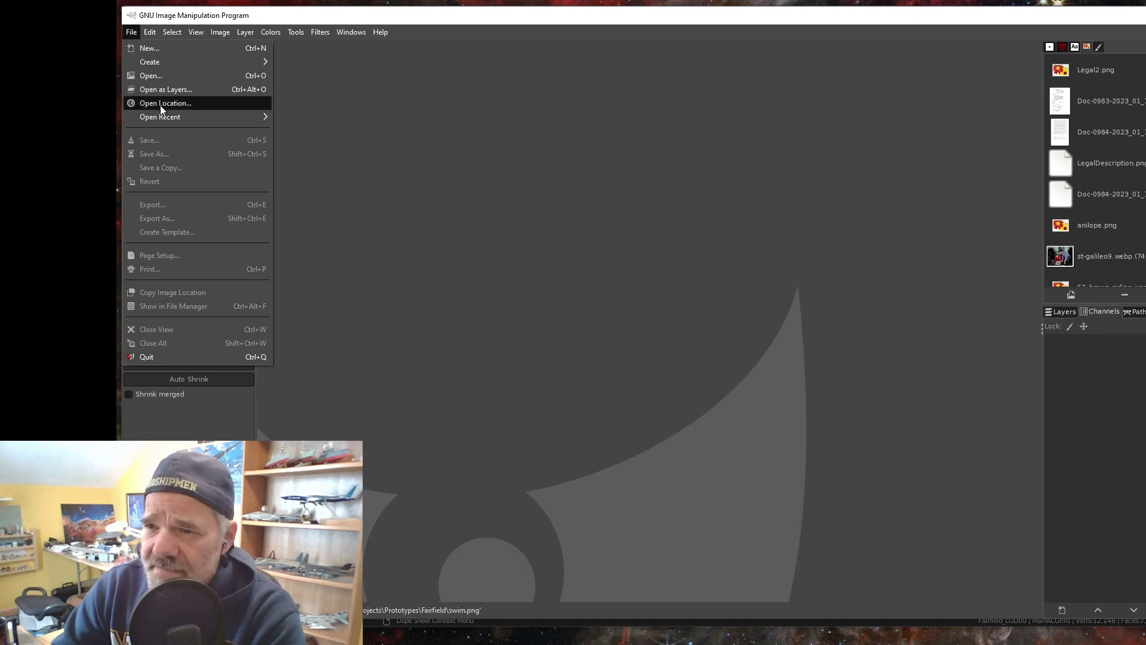
pyautogui.click(154, 75)
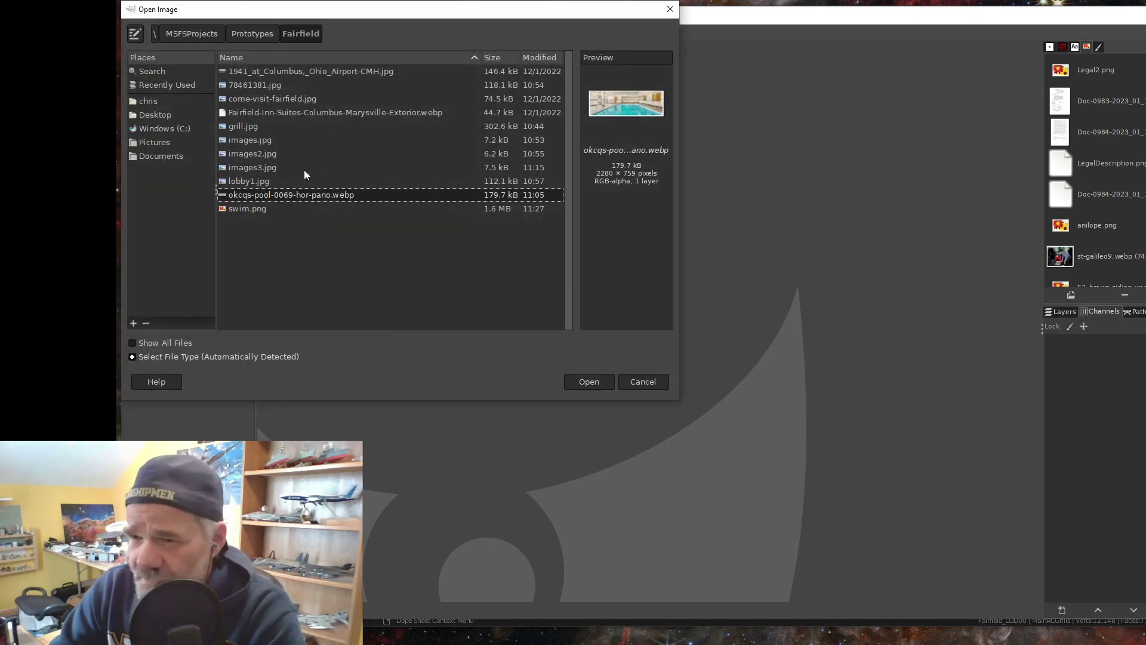
pyautogui.click(239, 182)
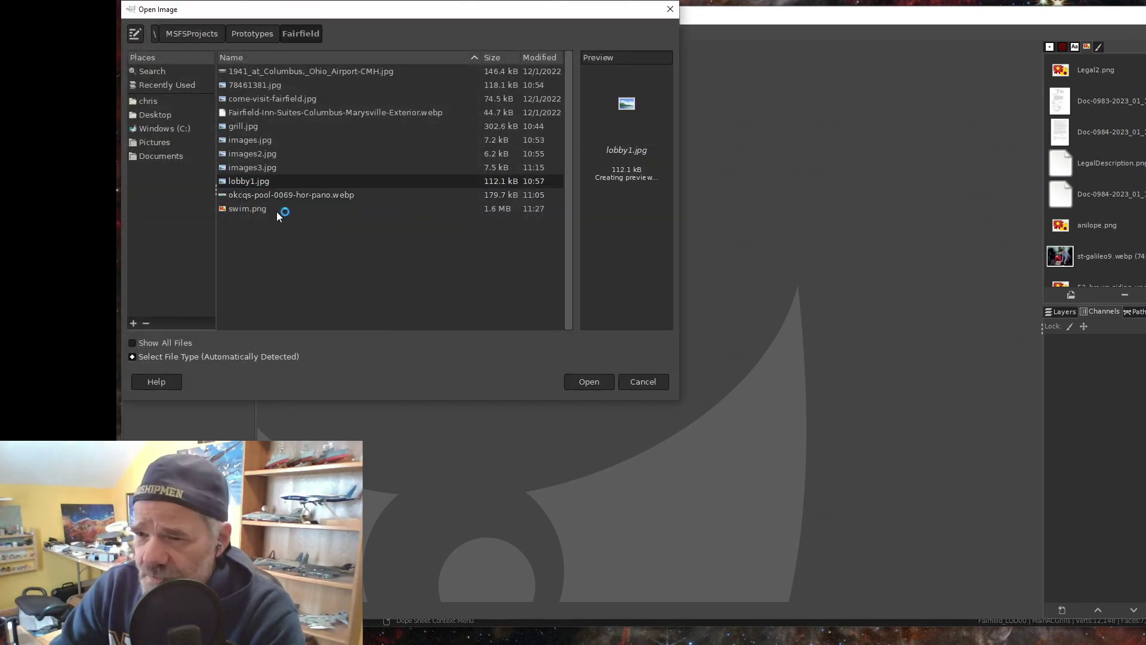
pyautogui.click(590, 382)
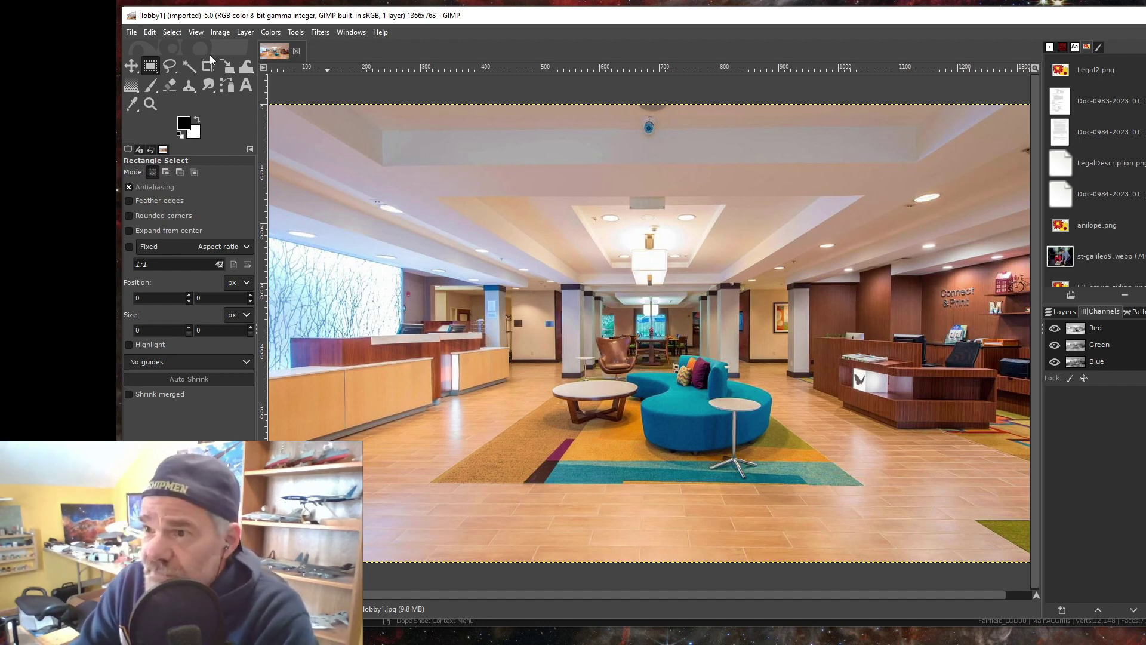
# - Try scaling the lobby image to 2048 × 1156 pixels with the width and height unlinked, and undo the scaling
pyautogui.click(220, 32)
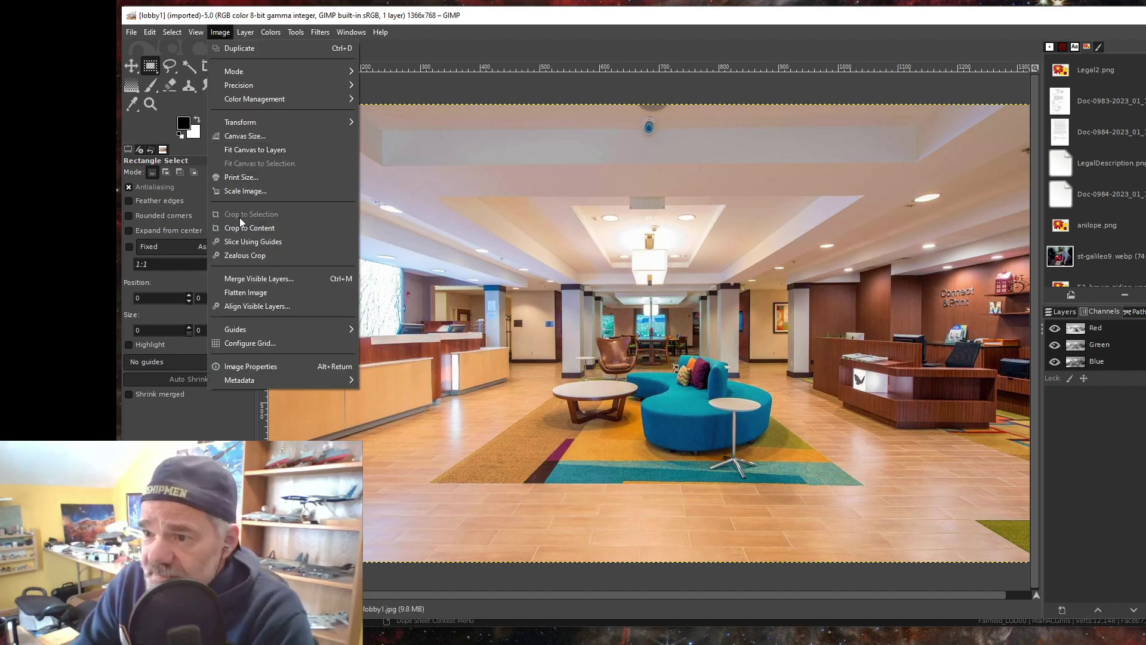
pyautogui.click(233, 191)
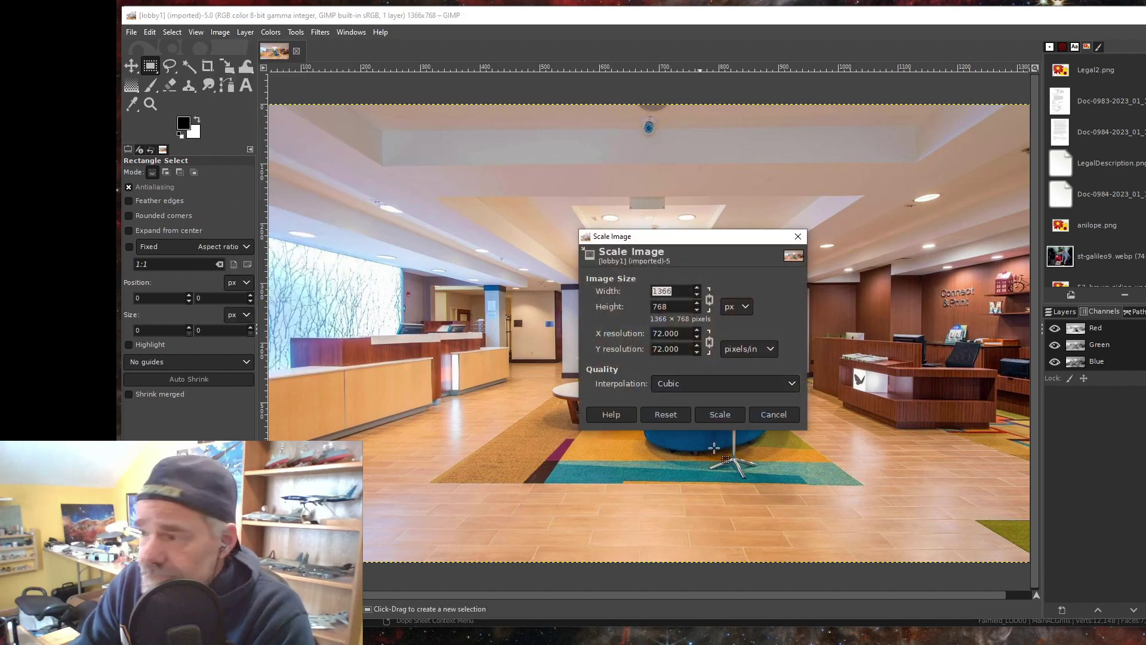
pyautogui.click(710, 303)
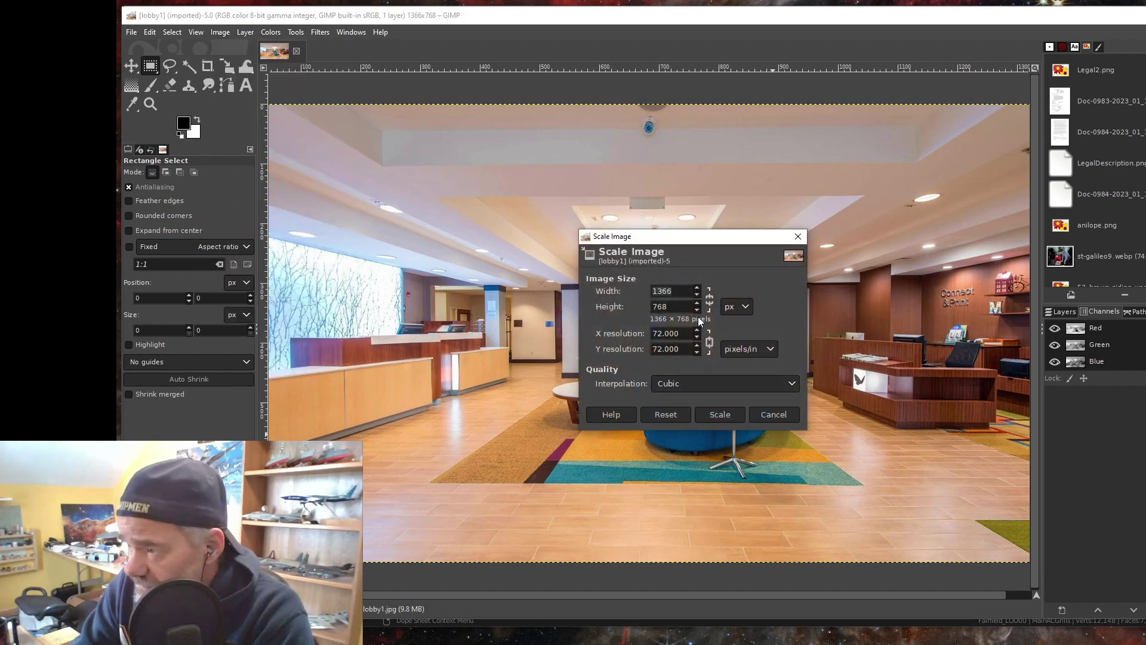
pyautogui.doubleClick(662, 290)
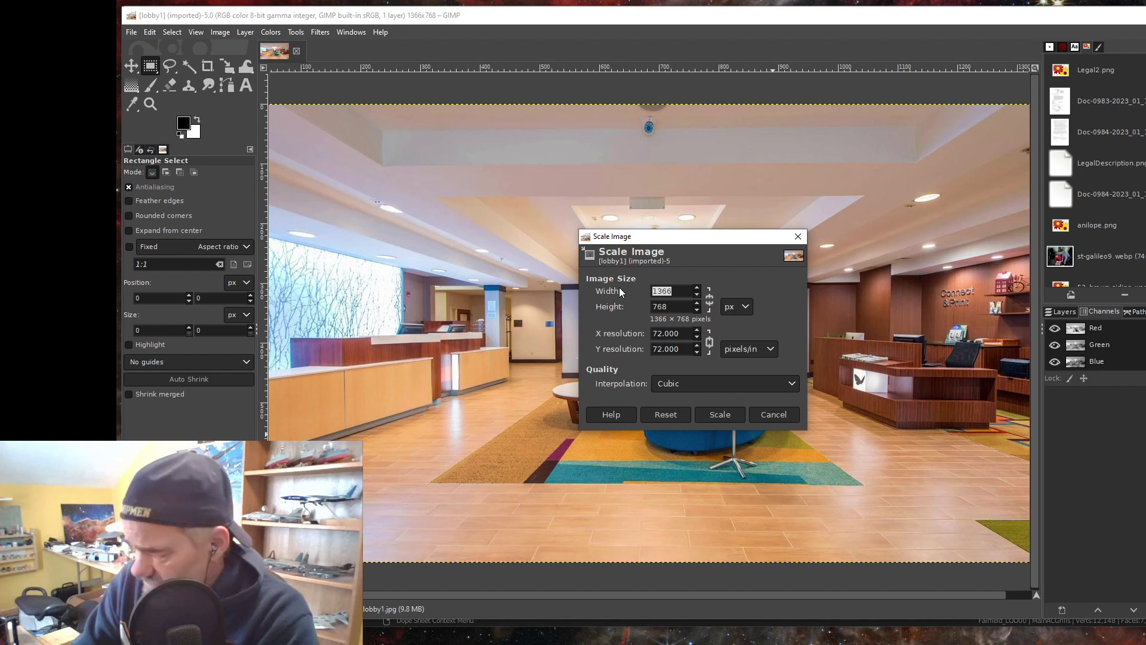
pyautogui.write('20478')
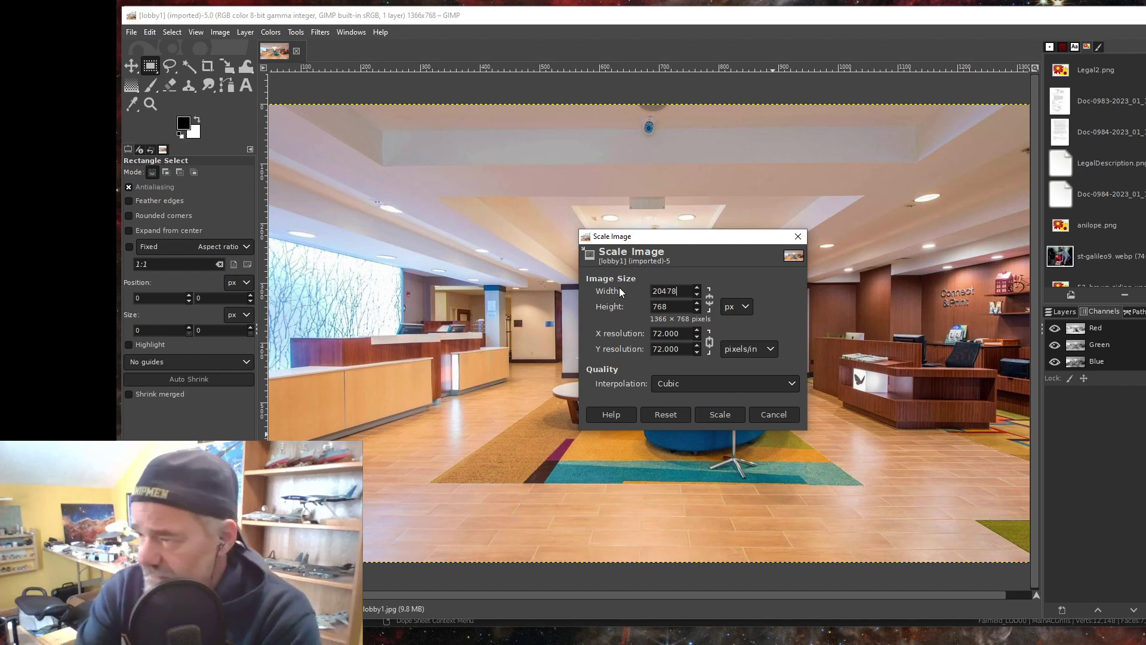
pyautogui.press('BackSpace')
pyautogui.press('BackSpace')
pyautogui.press('BackSpace')
pyautogui.press('BackSpace')
pyautogui.press('BackSpace')
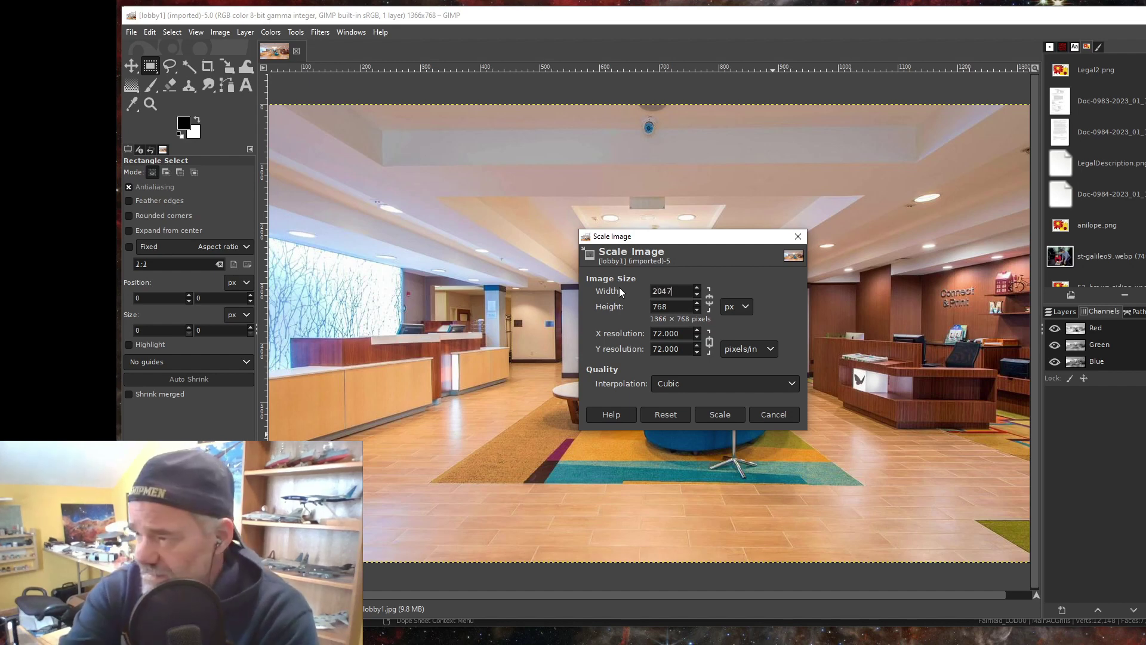
pyautogui.write('2048')
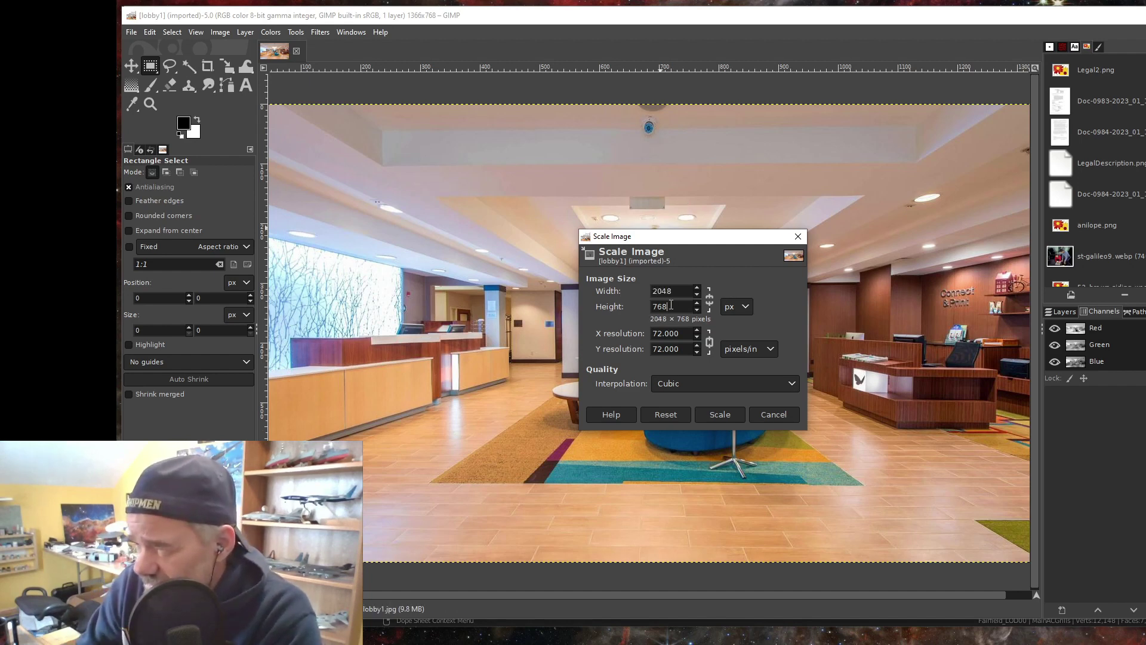
pyautogui.press('Tab')
pyautogui.write('1156')
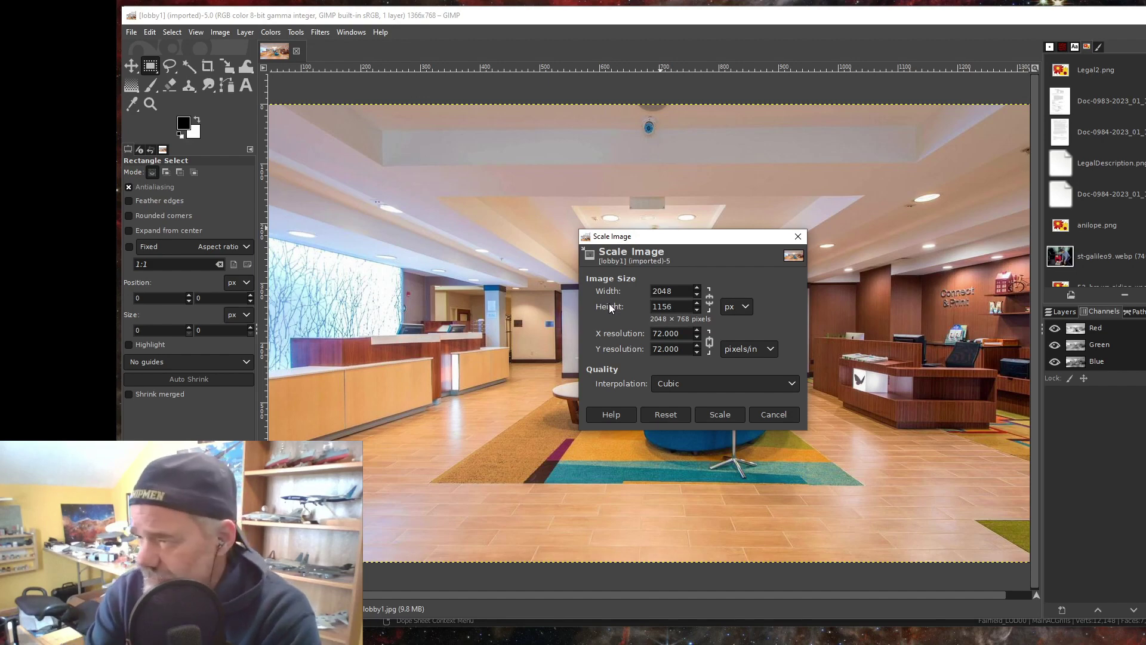
pyautogui.press('Tab')
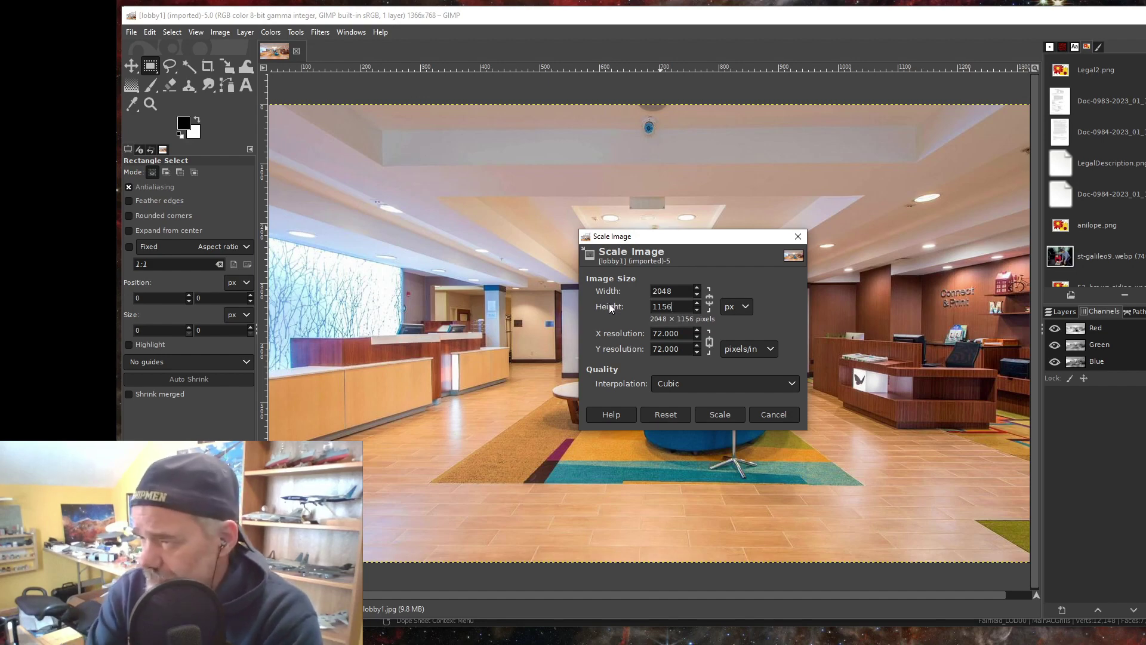
pyautogui.click(720, 414)
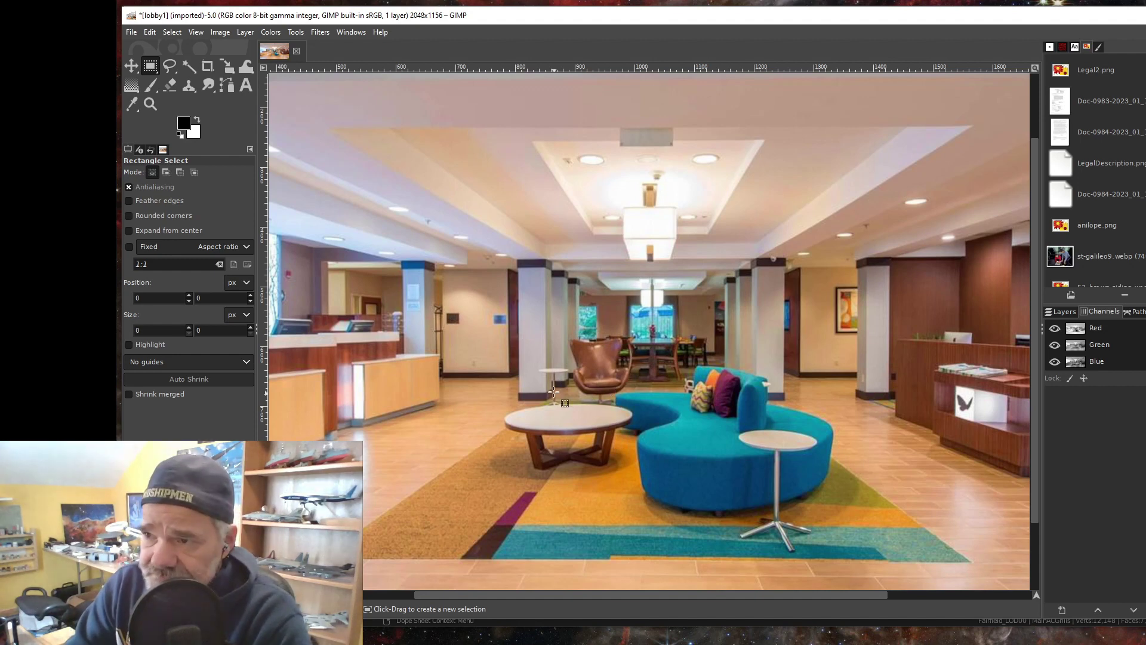
pyautogui.click(150, 33)
pyautogui.click(165, 47)
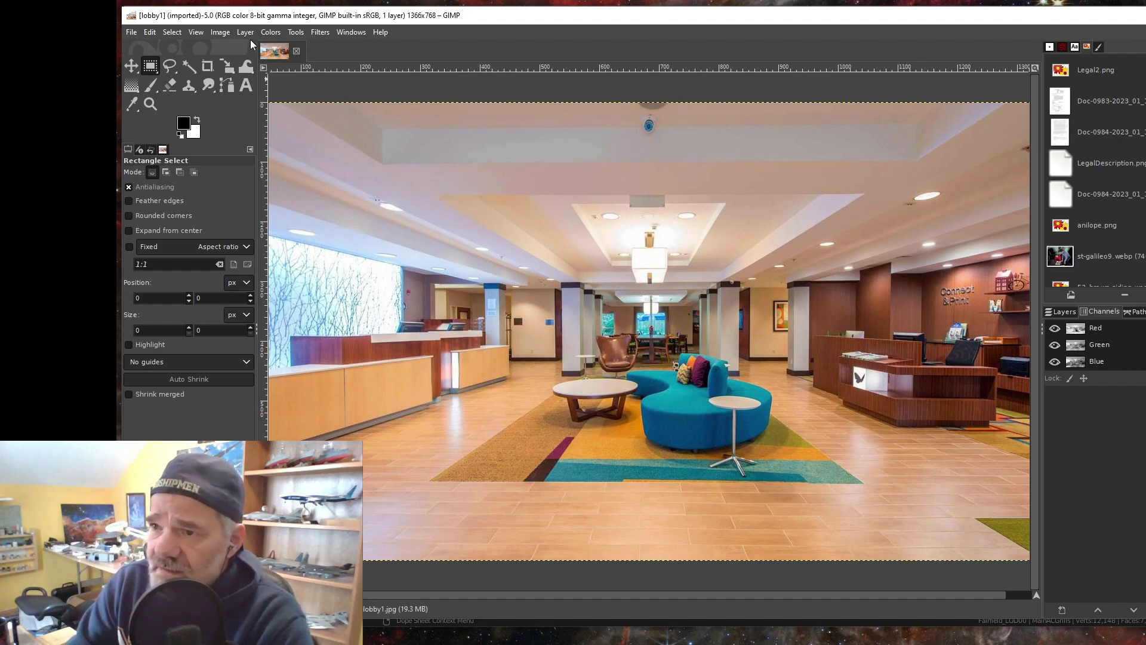
# - Scale the lobby image to a width of 2048 pixels, unlinking the proportions to set the height to 1156 pixels
pyautogui.click(221, 34)
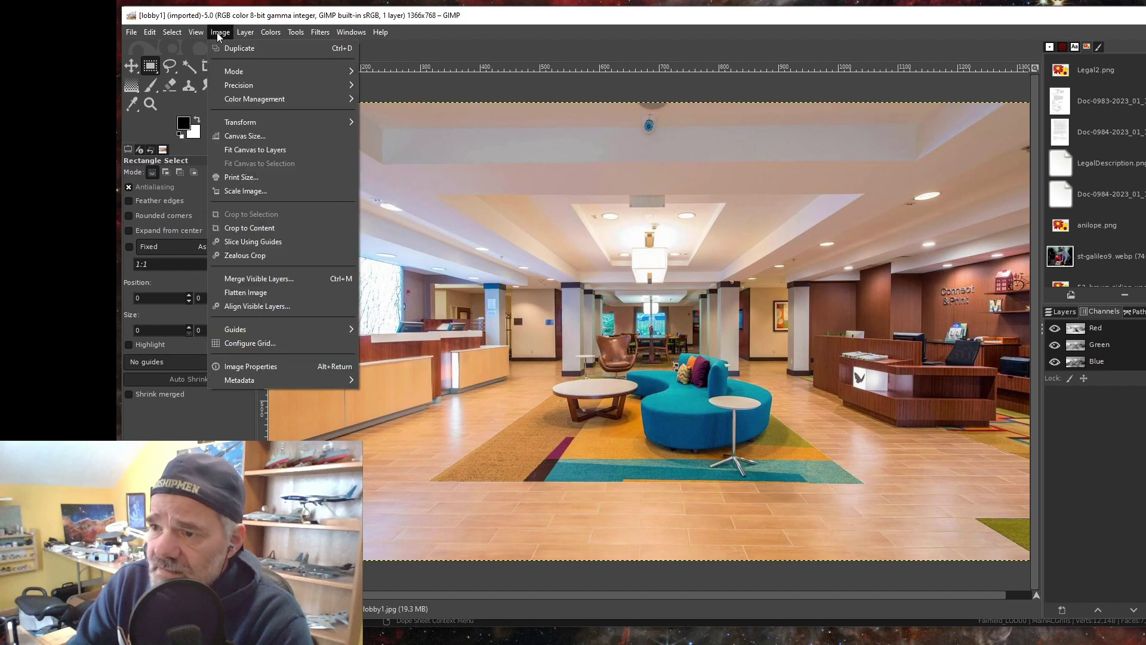
pyautogui.click(245, 191)
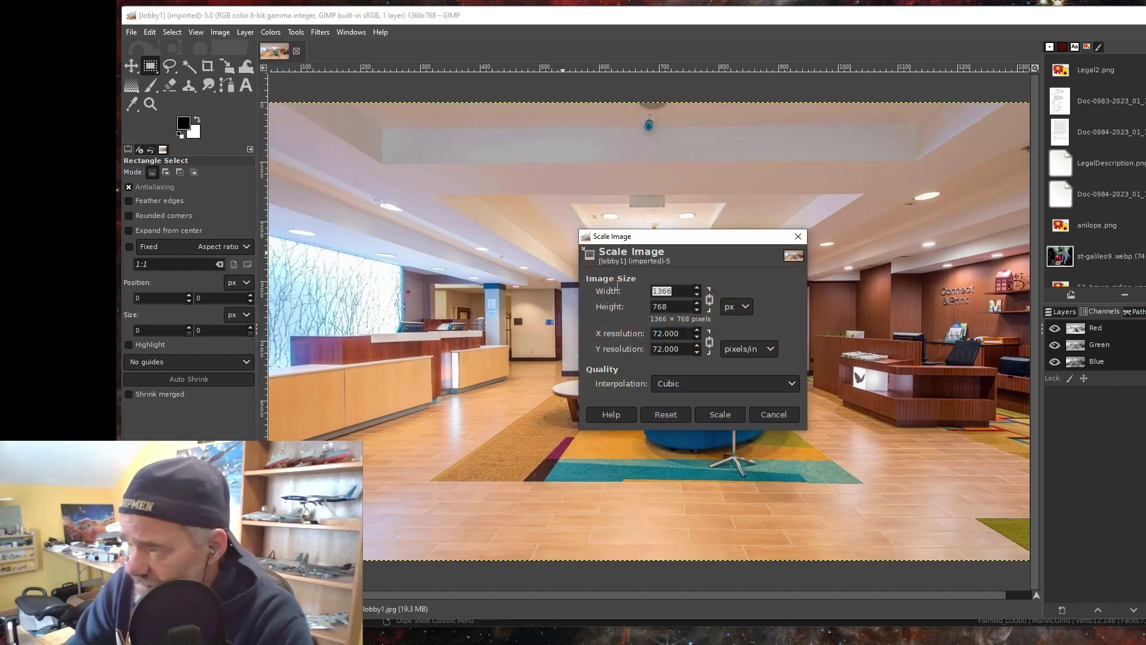
pyautogui.write('2048')
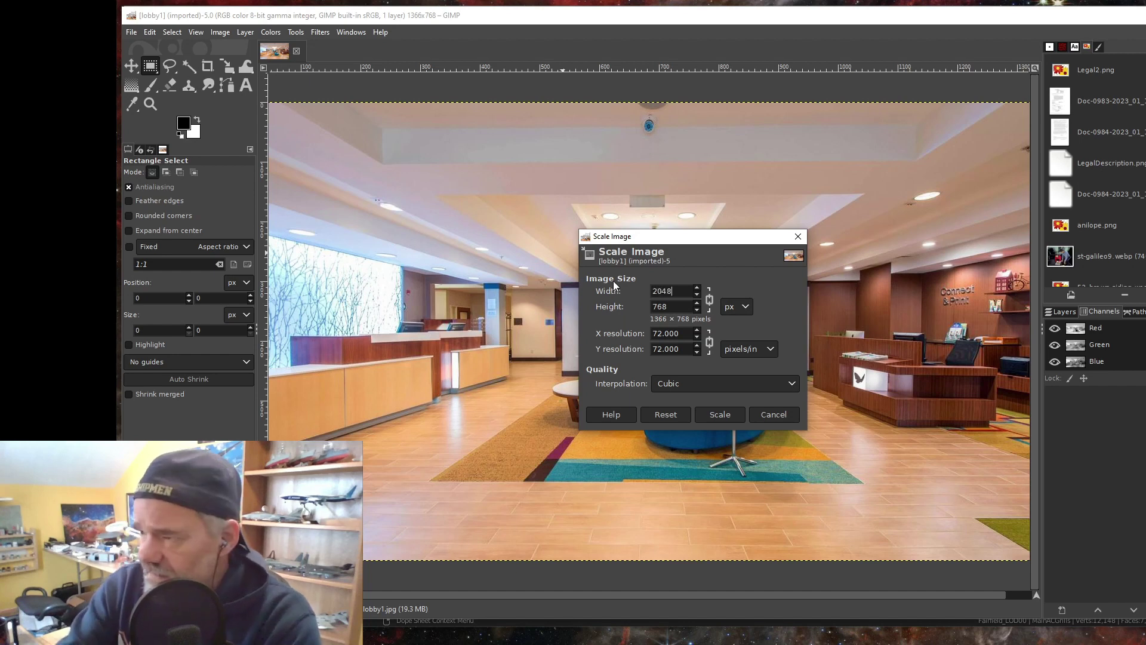
pyautogui.click(673, 307)
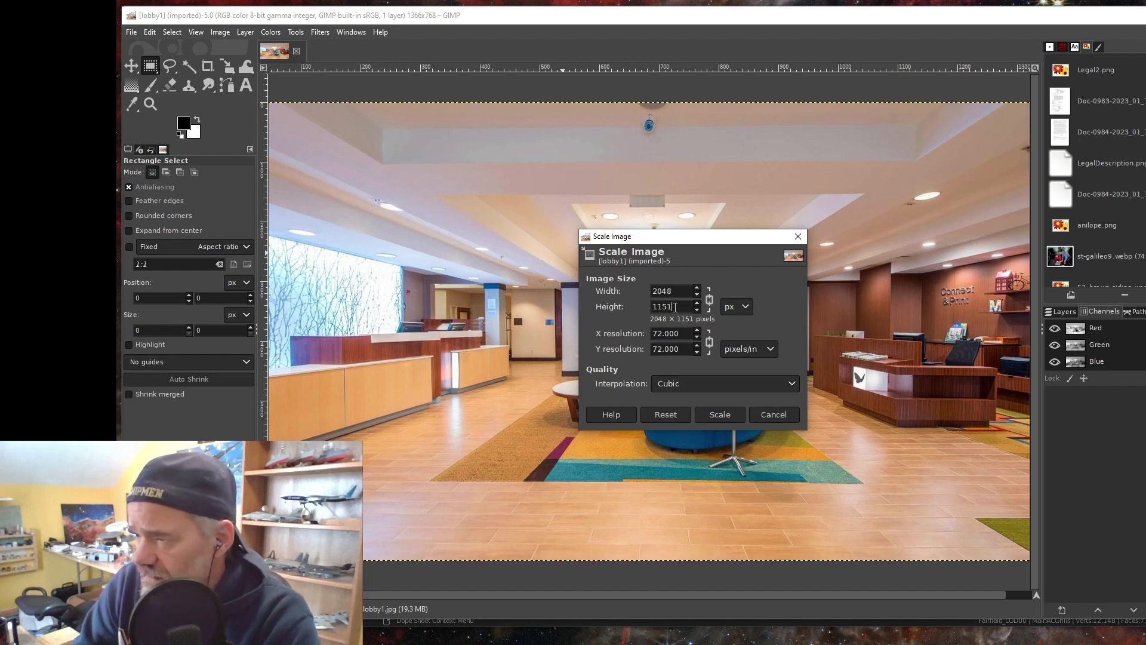
pyautogui.doubleClick(663, 307)
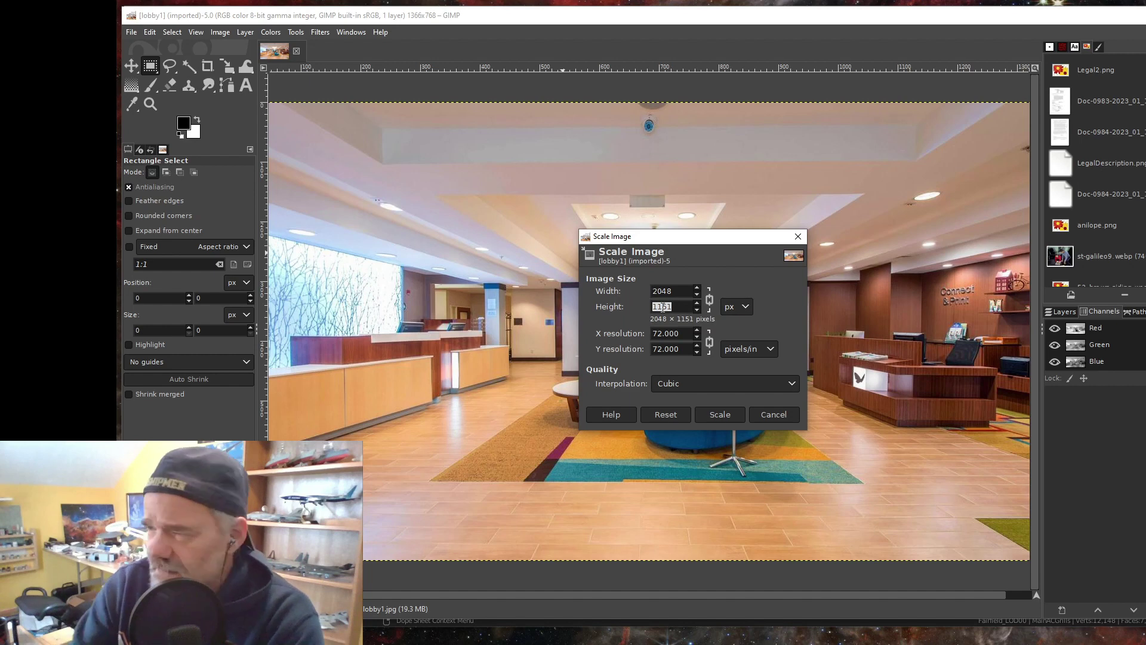
pyautogui.click(709, 300)
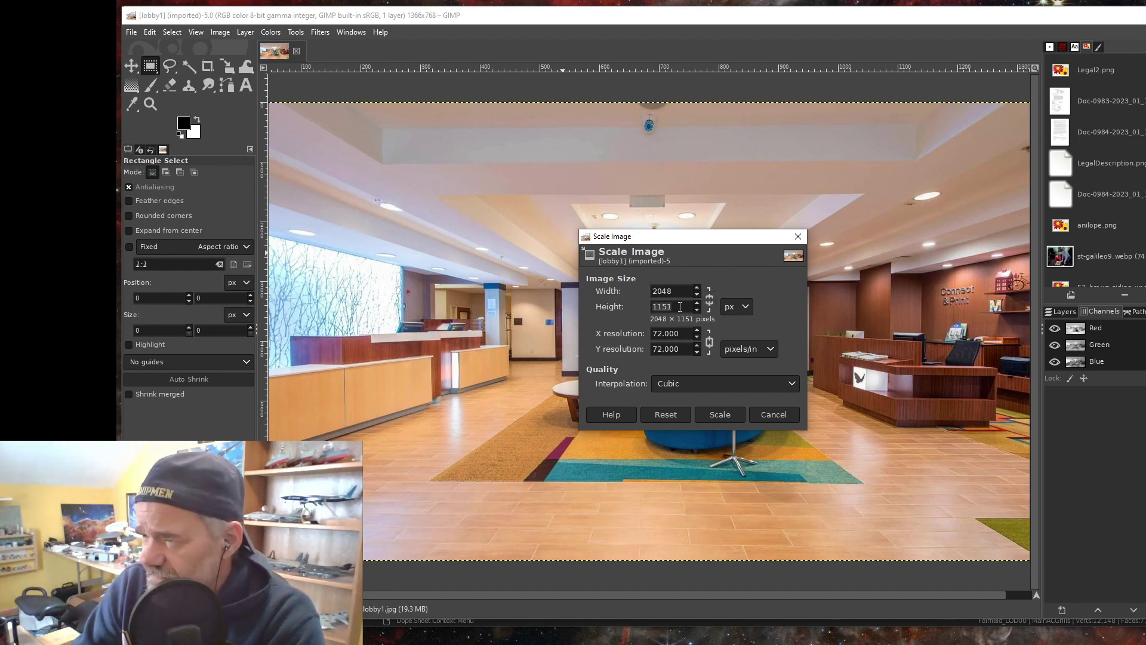
pyautogui.hotkey('shift', 'Tab')
pyautogui.write('1156')
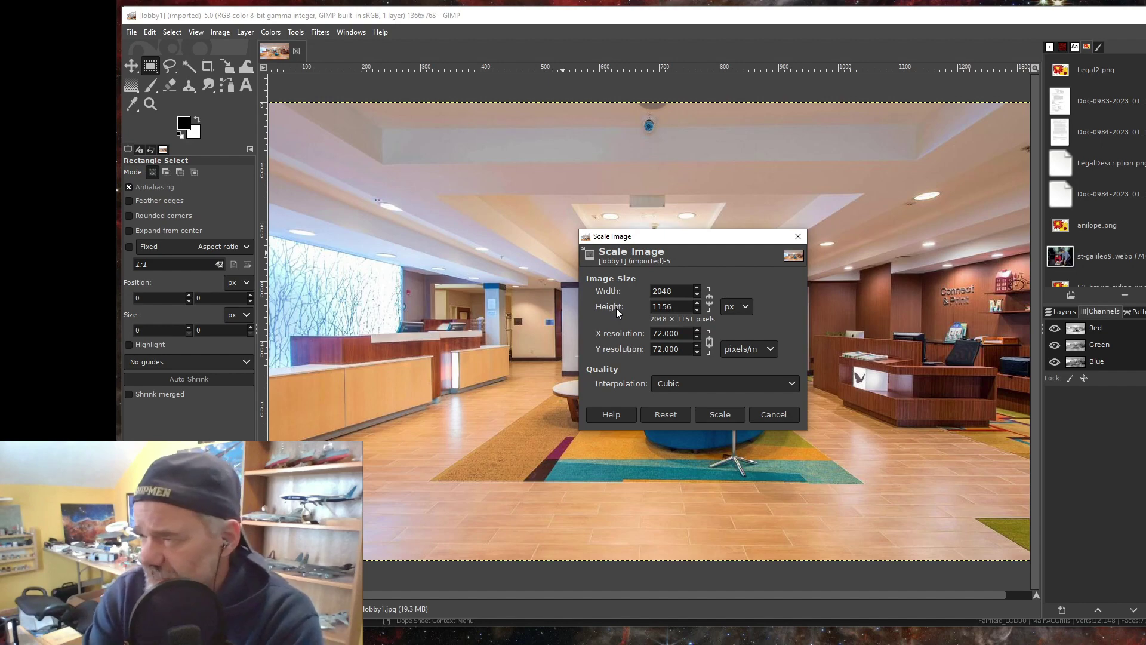
pyautogui.press('Tab')
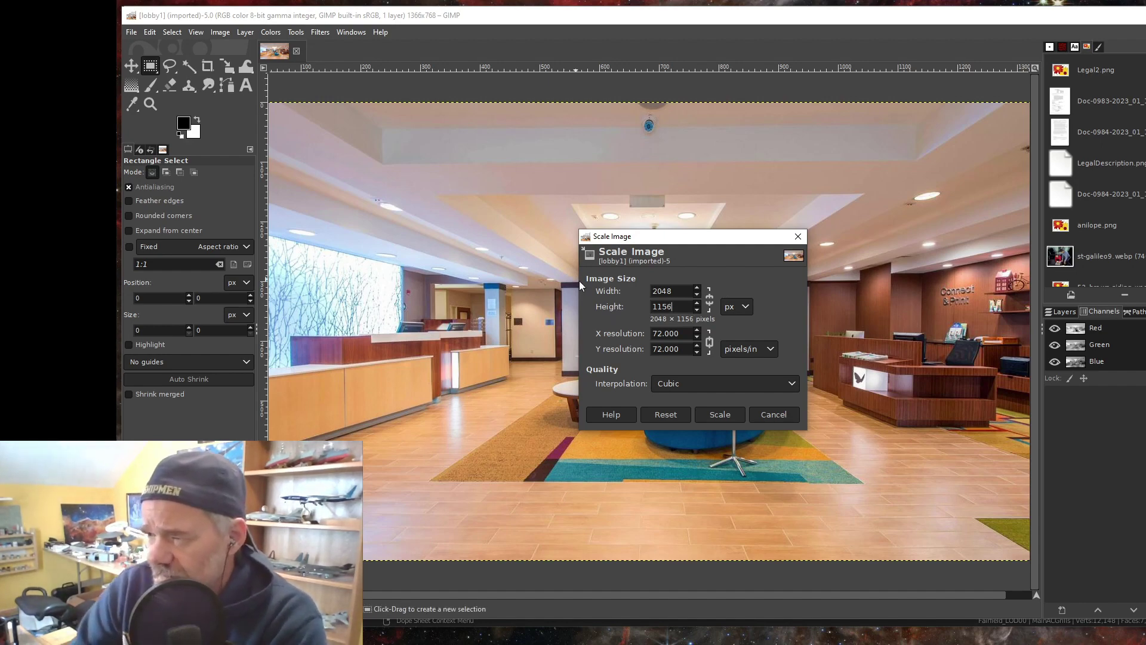
pyautogui.click(720, 414)
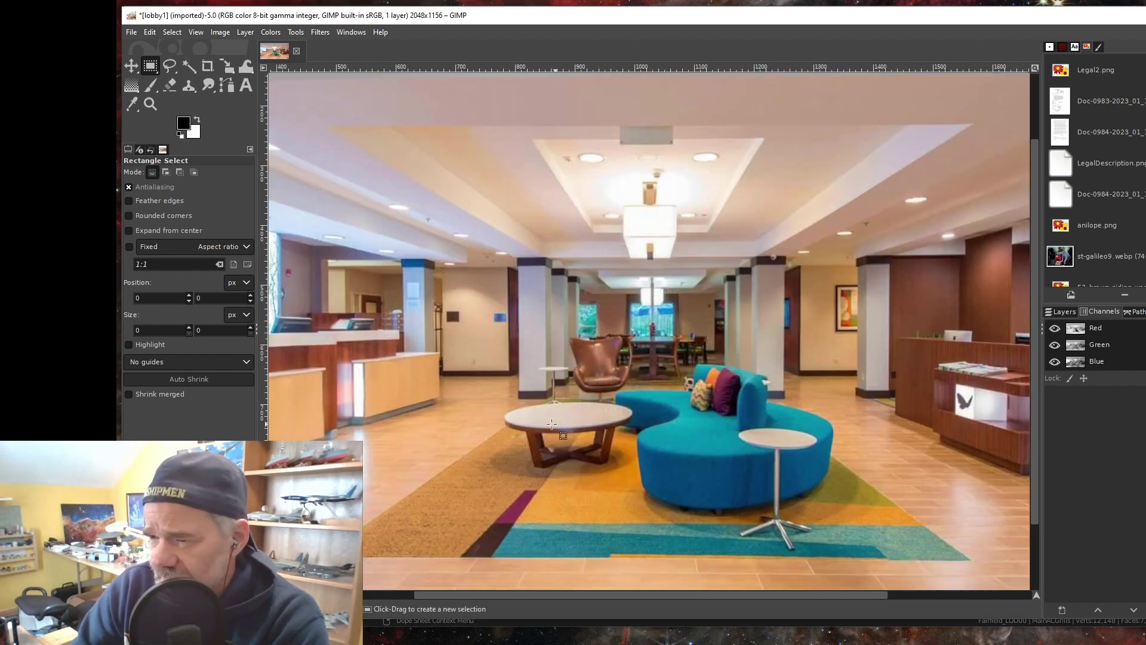
# - Look over the scaled lobby image and fit the whole picture in the window
pyautogui.hscroll(-3, 522, 421)
pyautogui.scroll(3, 522, 421)
pyautogui.scroll(-3, 522, 421)
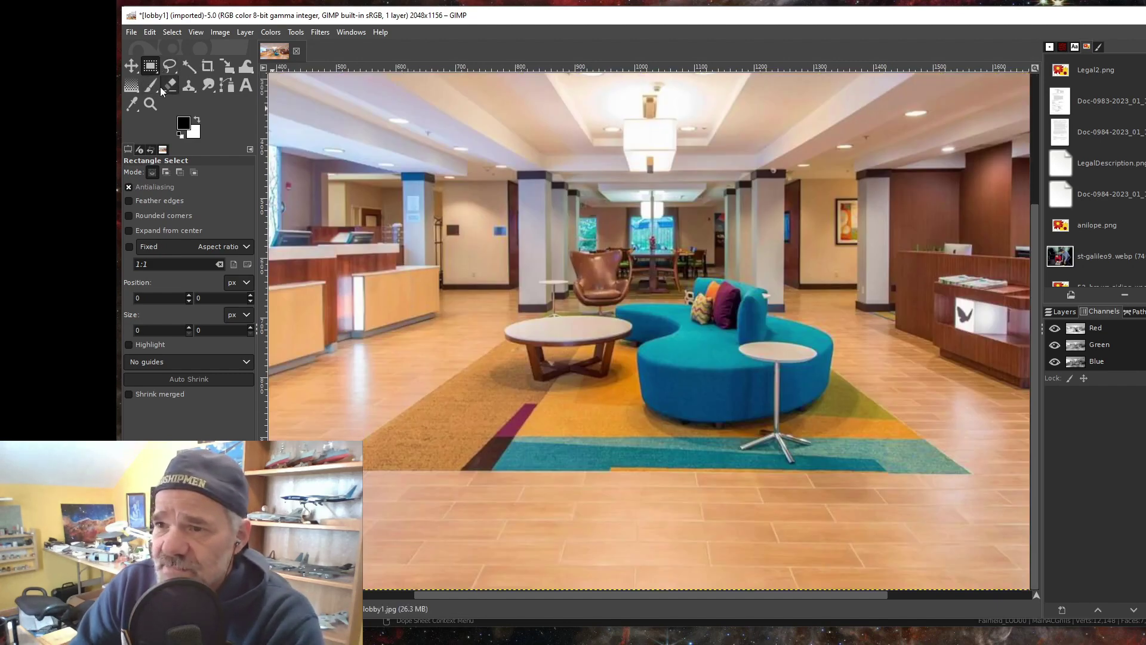
pyautogui.click(150, 105)
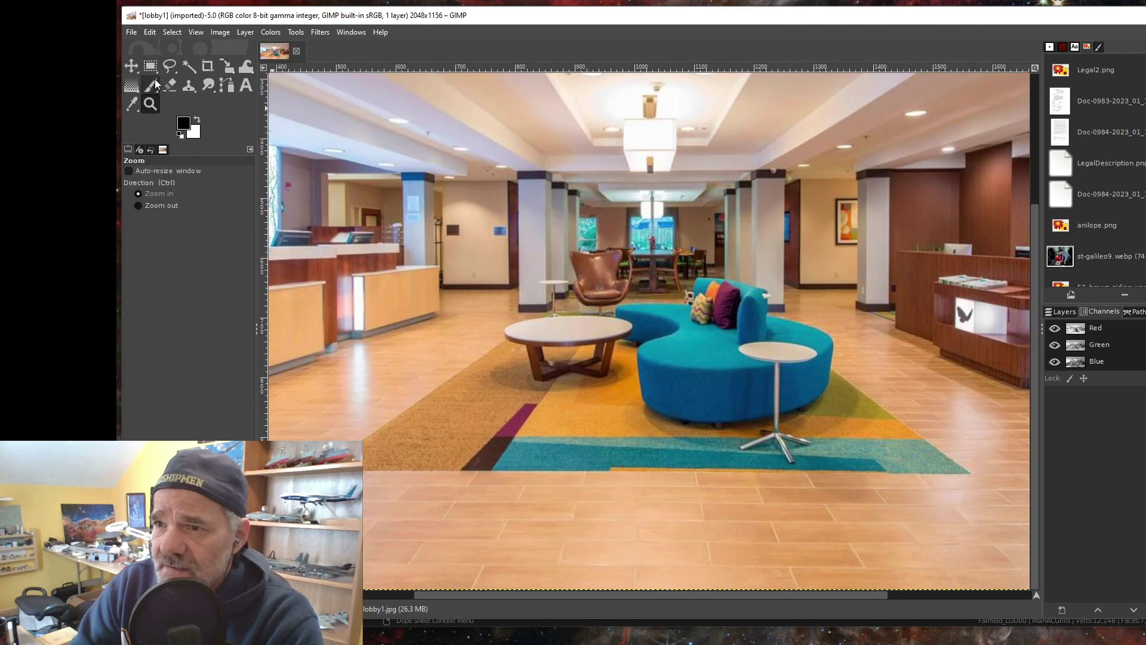
pyautogui.click(199, 33)
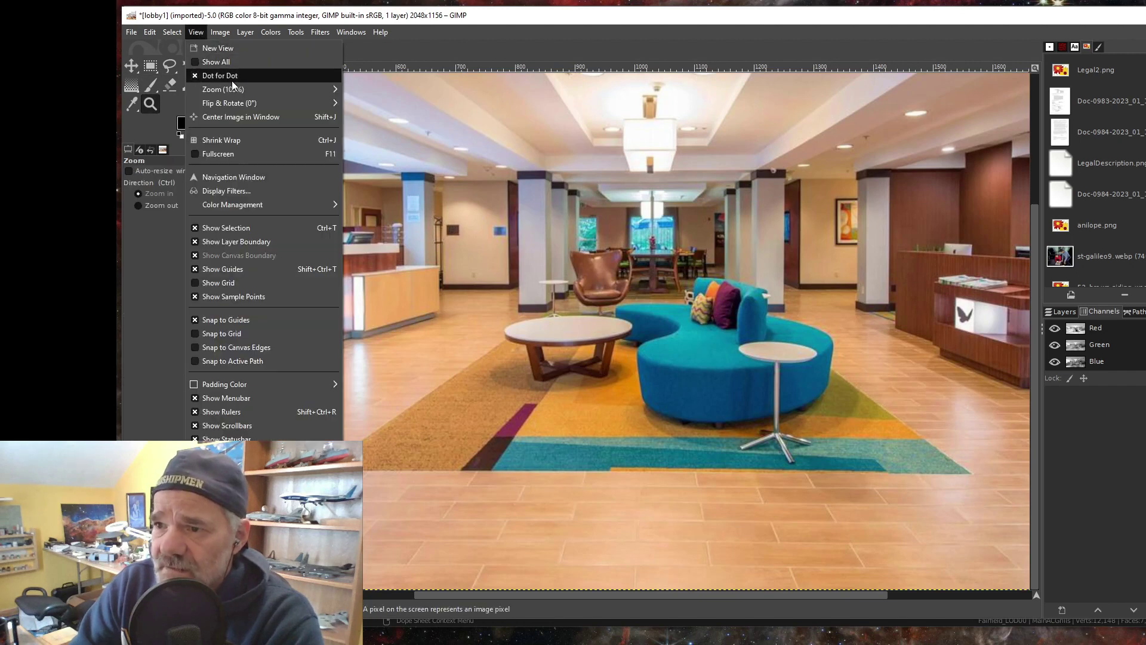
pyautogui.moveTo(276, 95)
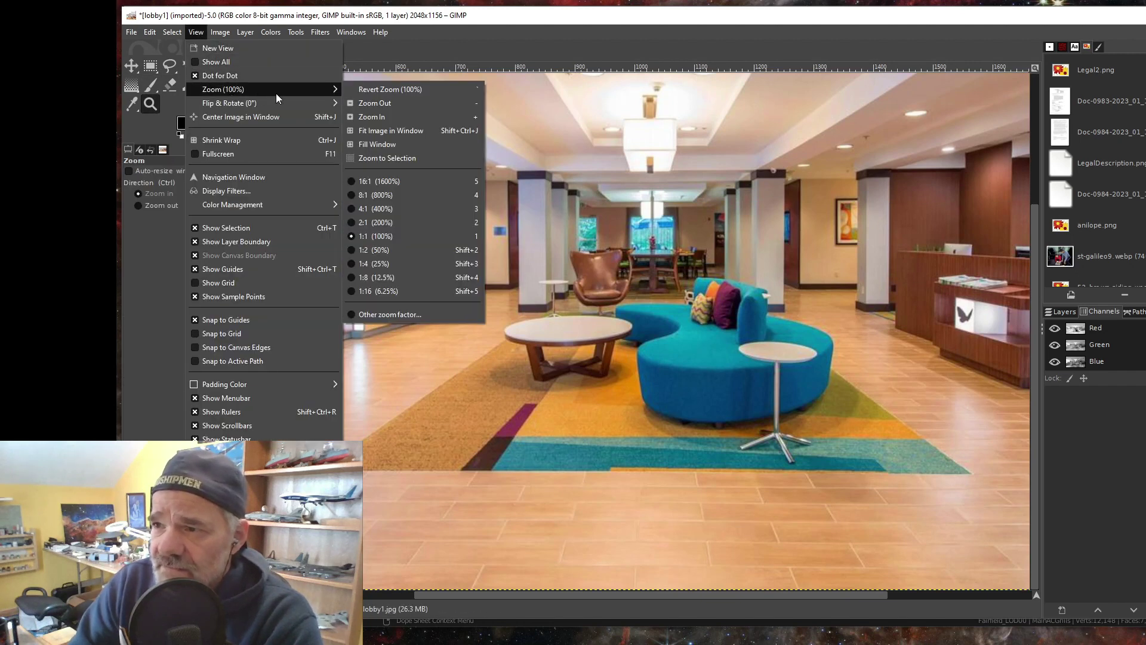
pyautogui.click(411, 131)
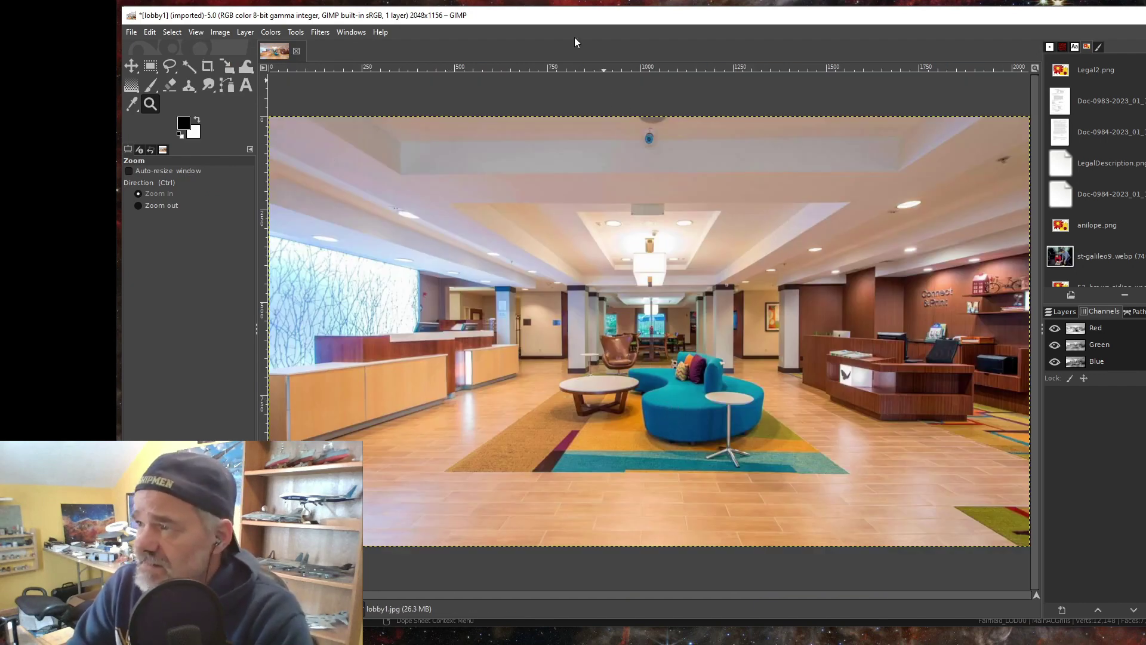
# - Export the lobby image as lobby1.png to the Fairfield folder with the existing PNG options and switch to Blender
pyautogui.click(132, 34)
pyautogui.click(149, 224)
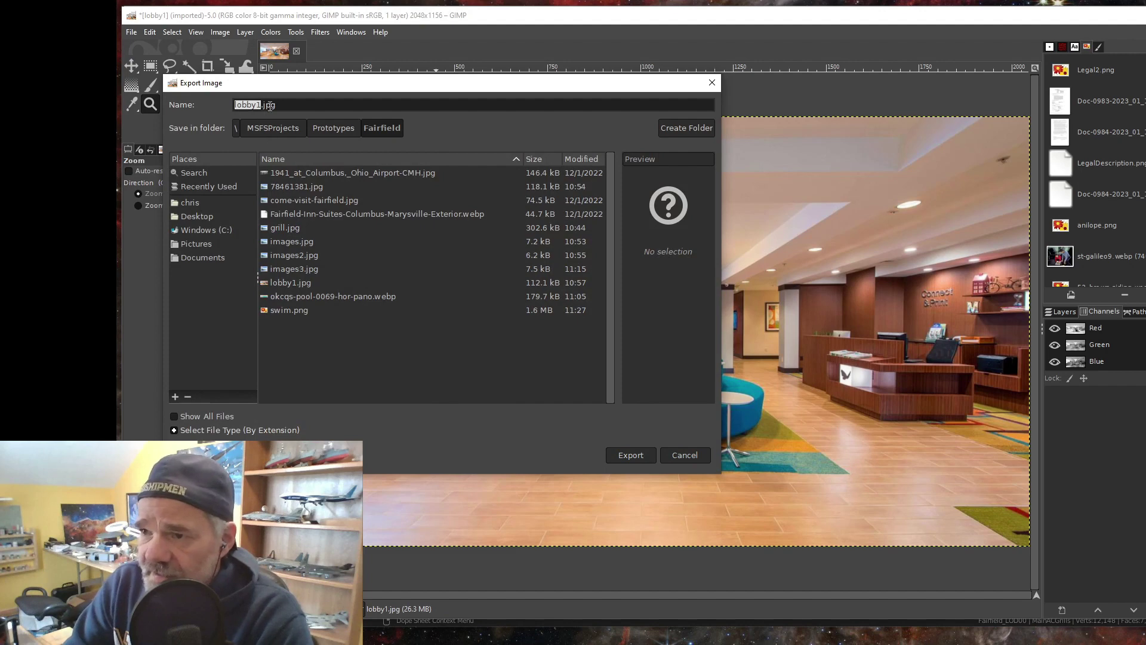
pyautogui.moveTo(265, 104); pyautogui.dragTo(277, 104)
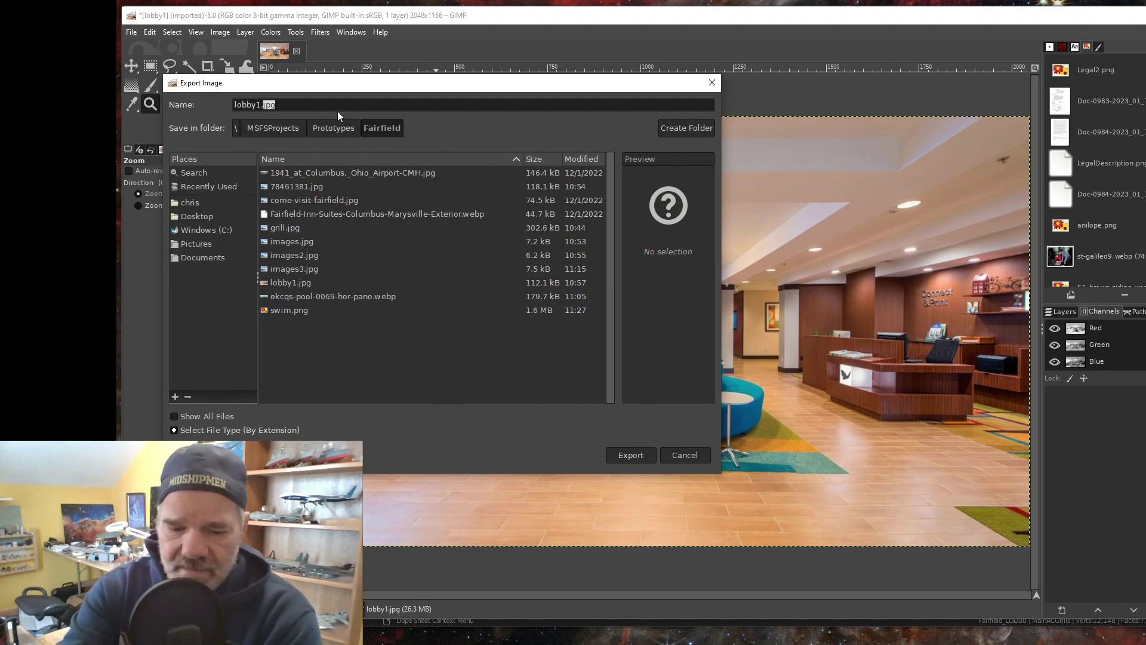
pyautogui.write('png')
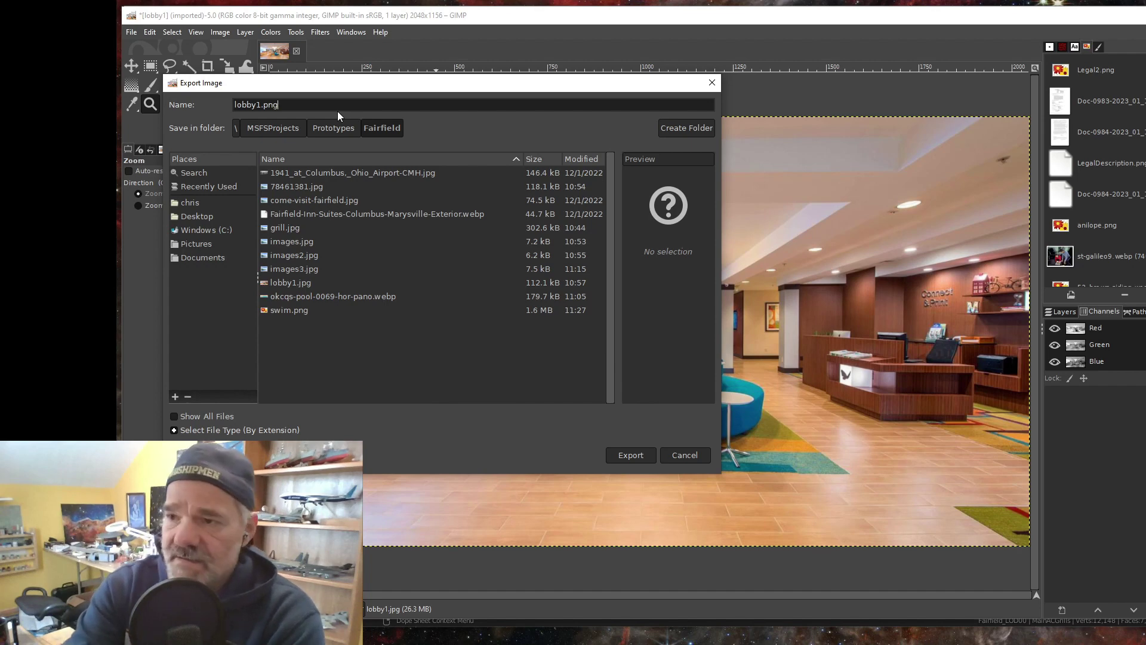
pyautogui.press('Return')
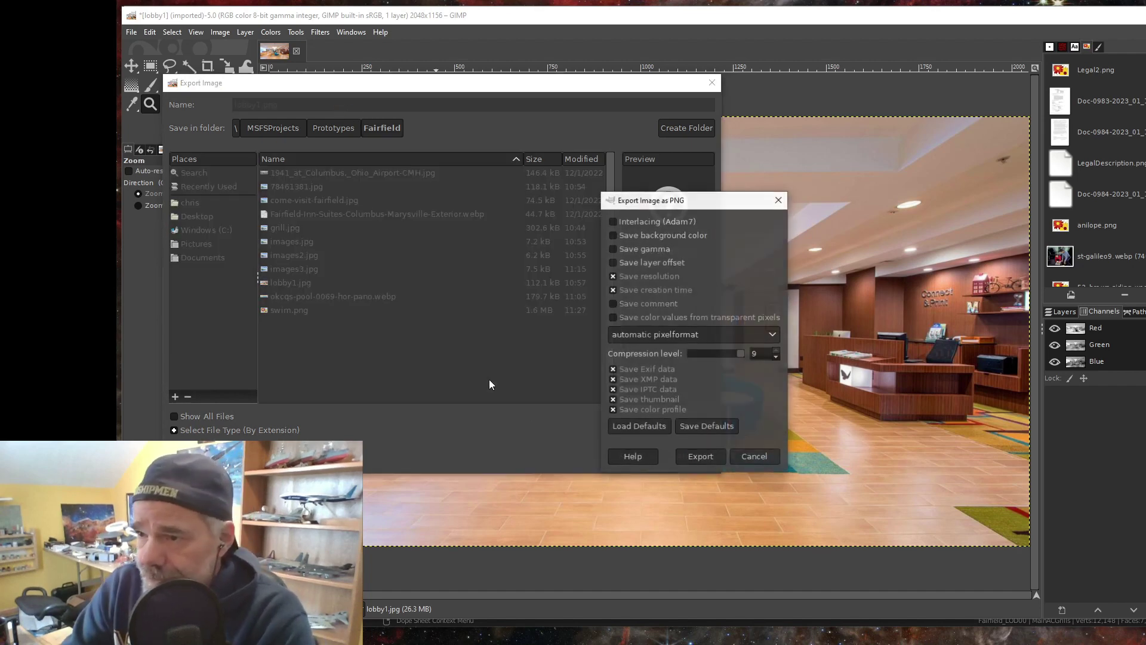
pyautogui.click(696, 457)
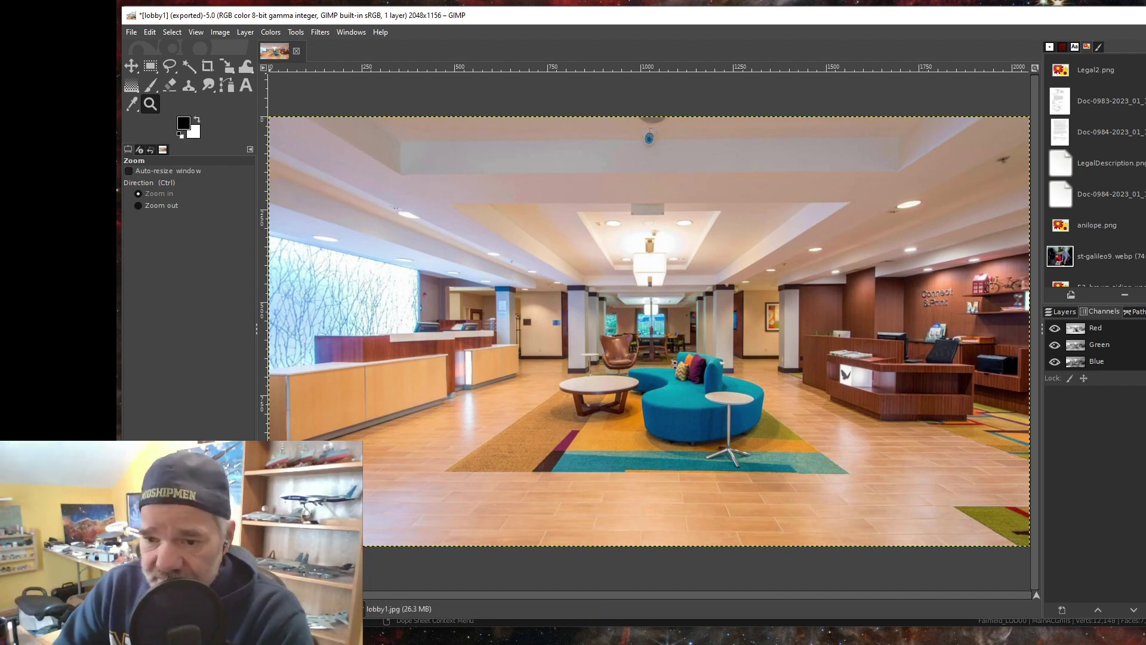
pyautogui.hotkey('alt', 'Tab')
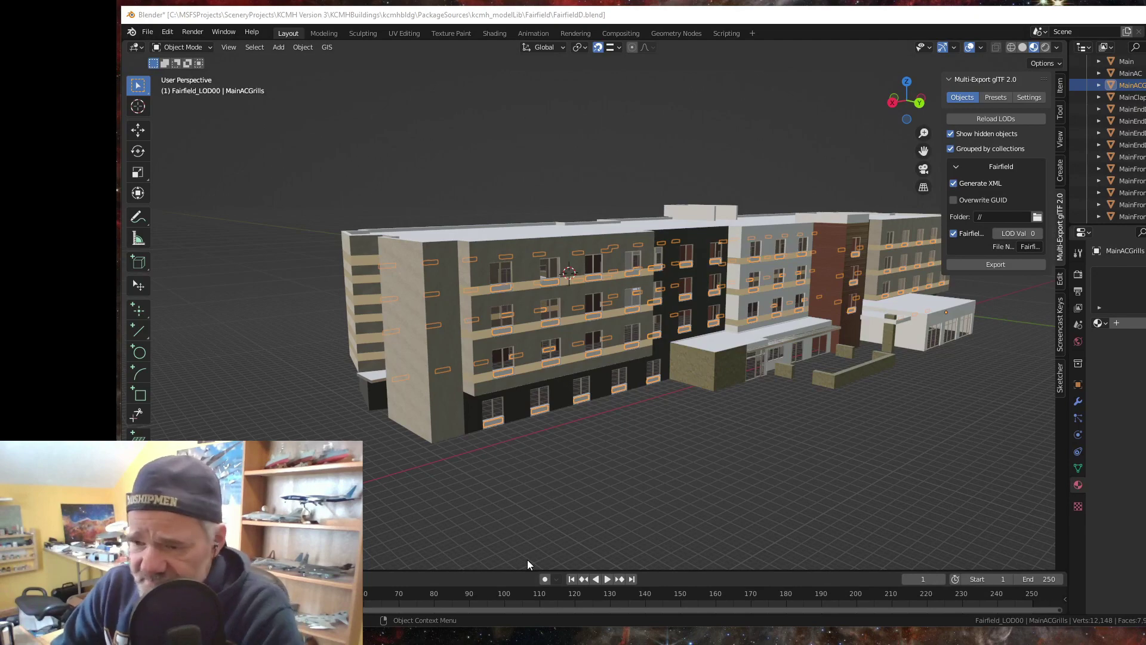
pyautogui.scroll(6, 518, 378)
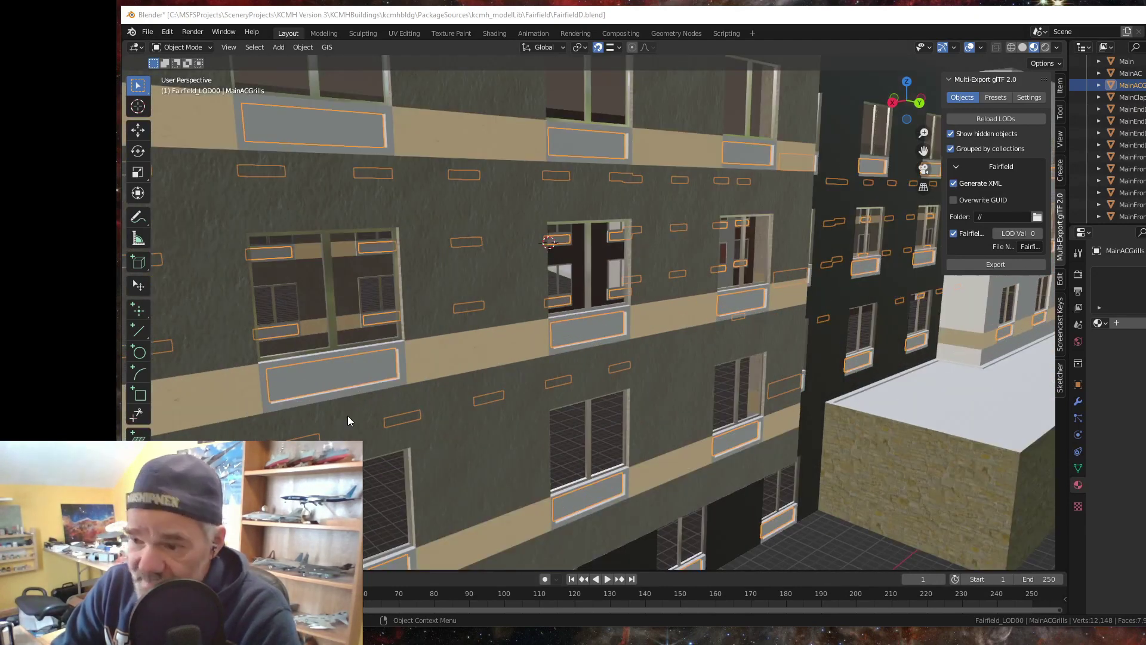
pyautogui.scroll(-8, 320, 401)
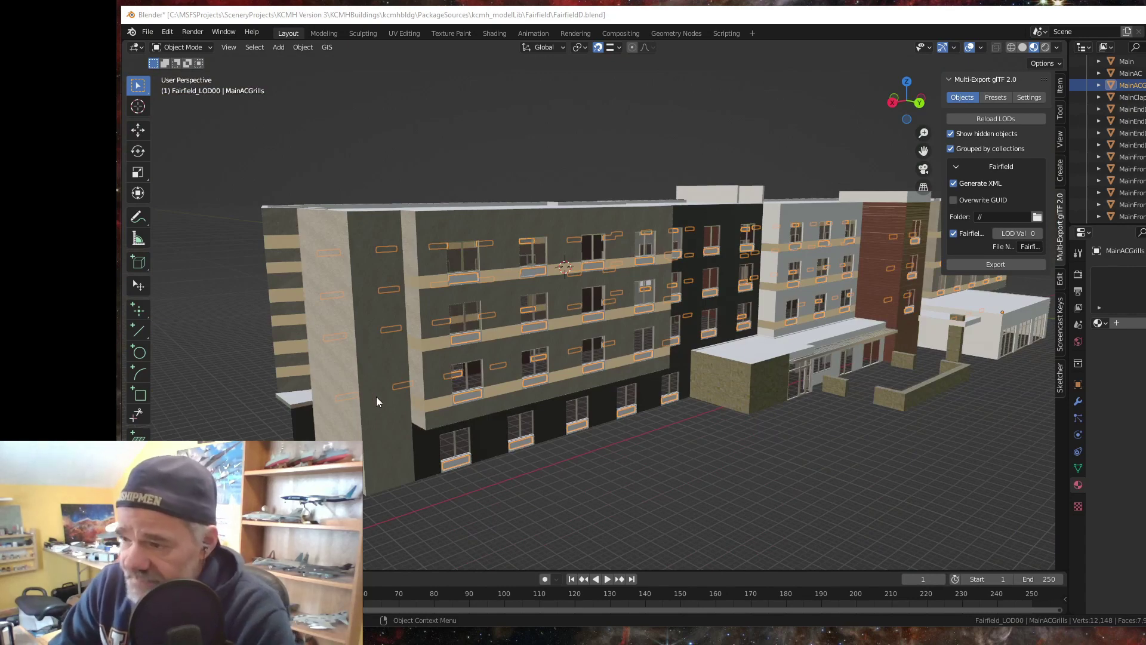
pyautogui.moveTo(466, 385); pyautogui.dragTo(472, 391)
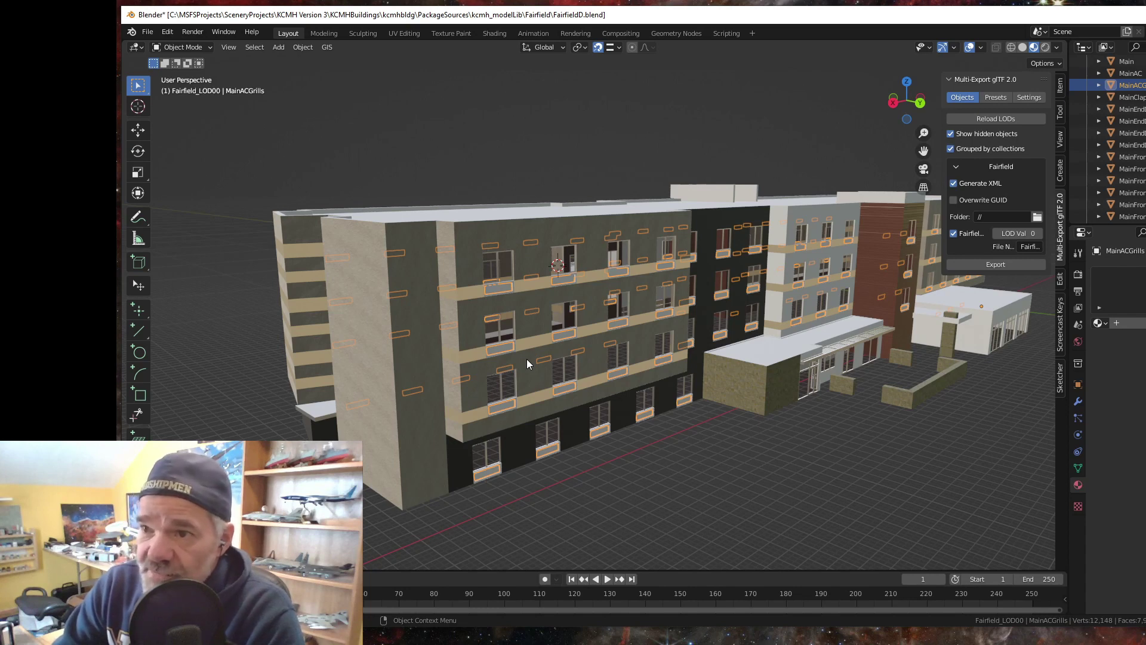
# - Open the add-on installer from the preferences, look through the add-on archives in the Software folder, and close it without installing anything
pyautogui.click(167, 32)
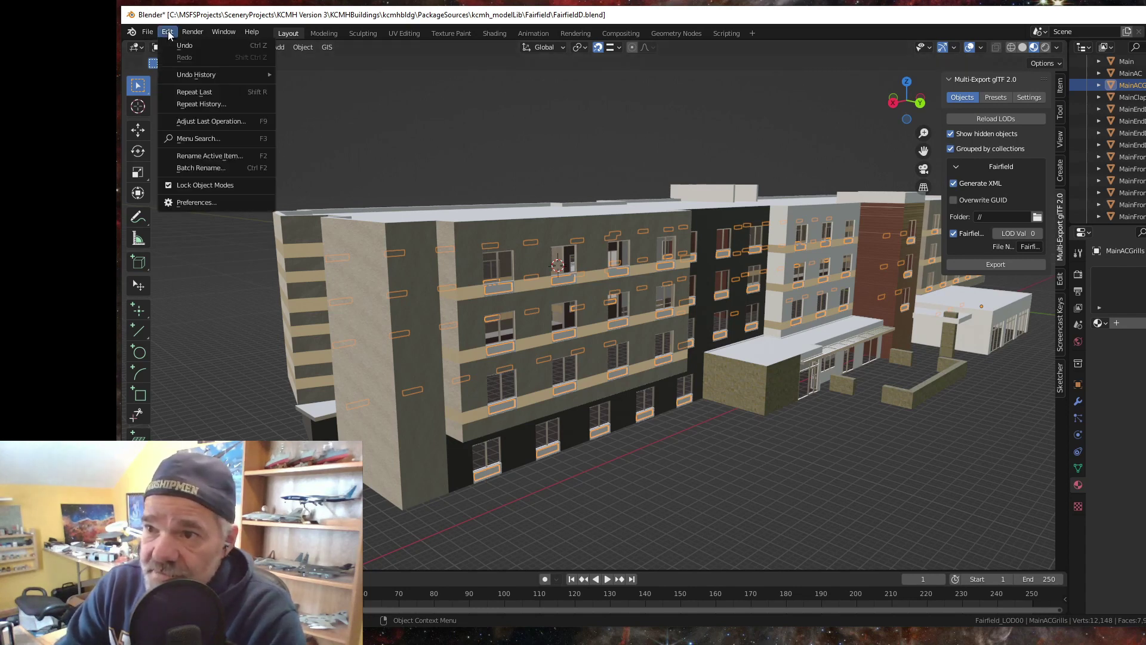
pyautogui.click(196, 202)
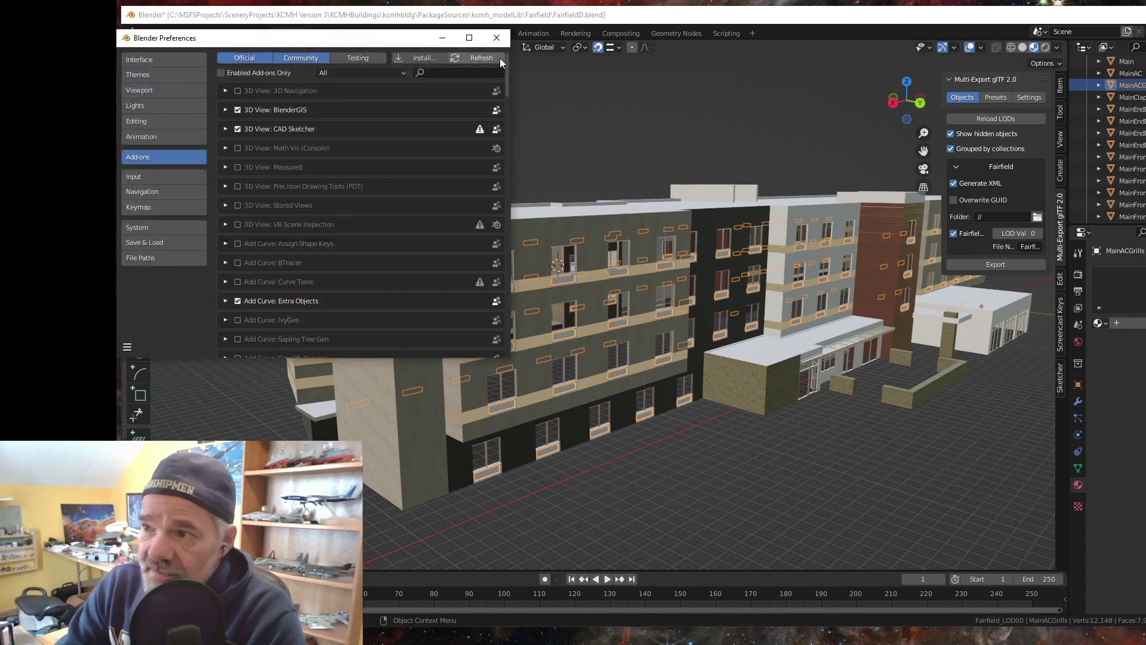
pyautogui.click(425, 58)
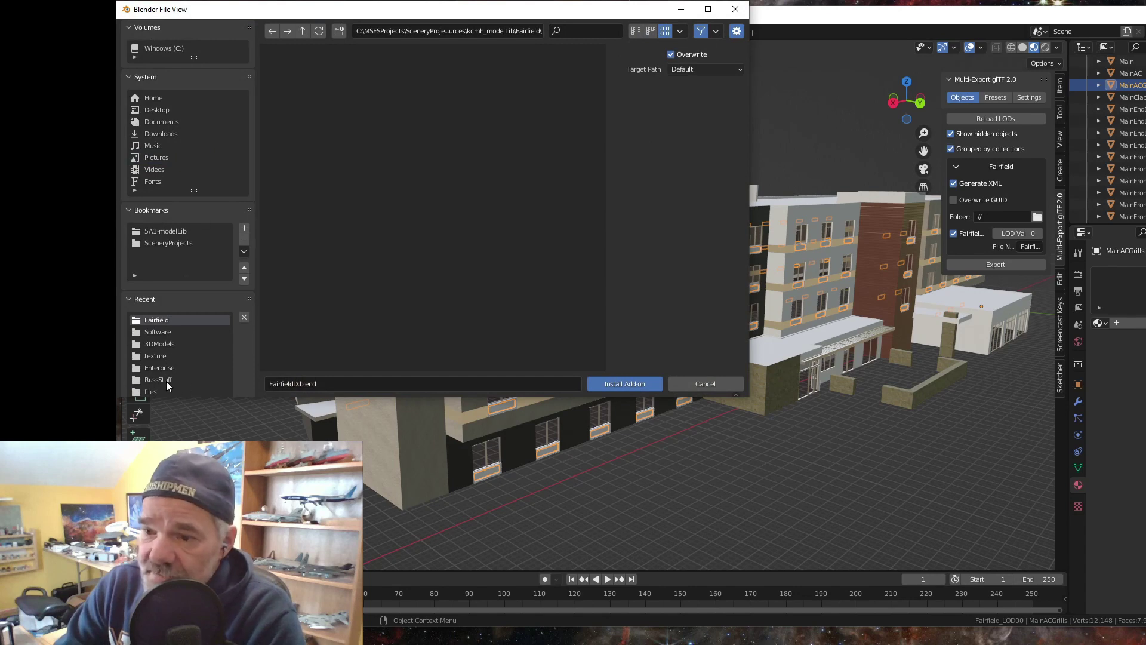
pyautogui.click(157, 332)
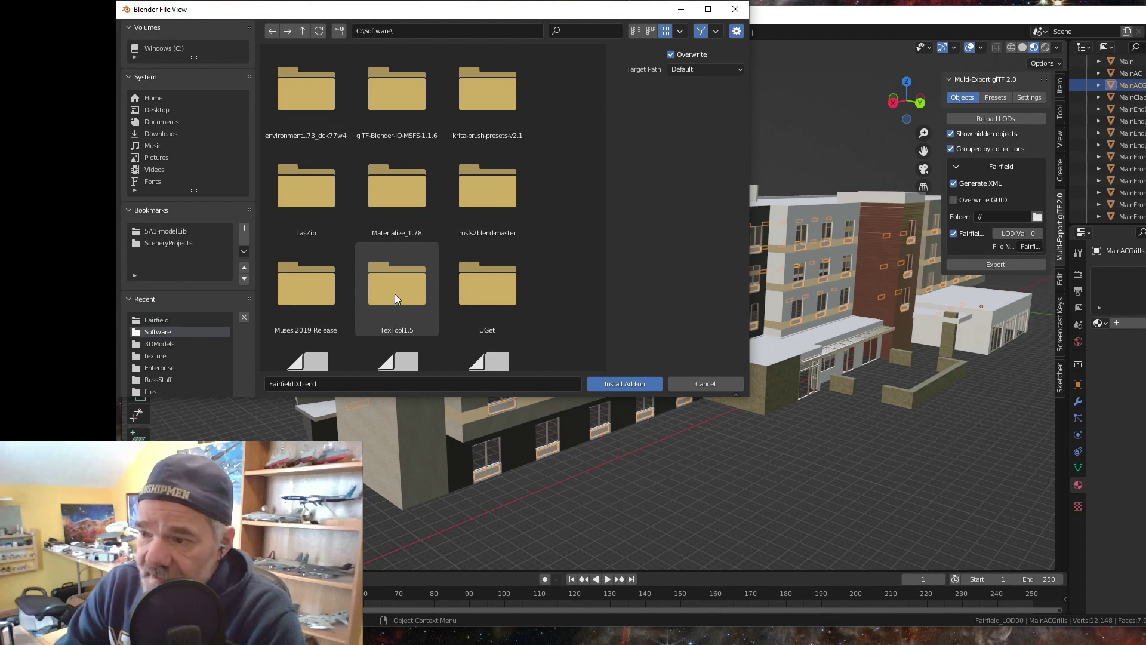
pyautogui.scroll(-5, 424, 300)
pyautogui.scroll(-3, 429, 287)
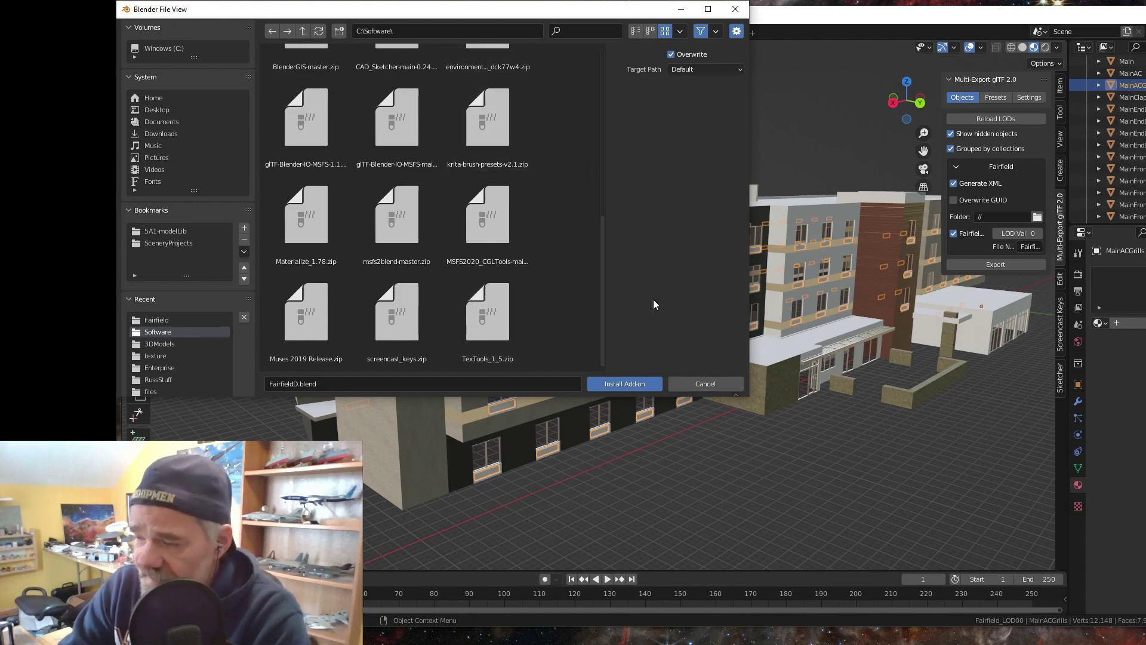
pyautogui.click(704, 383)
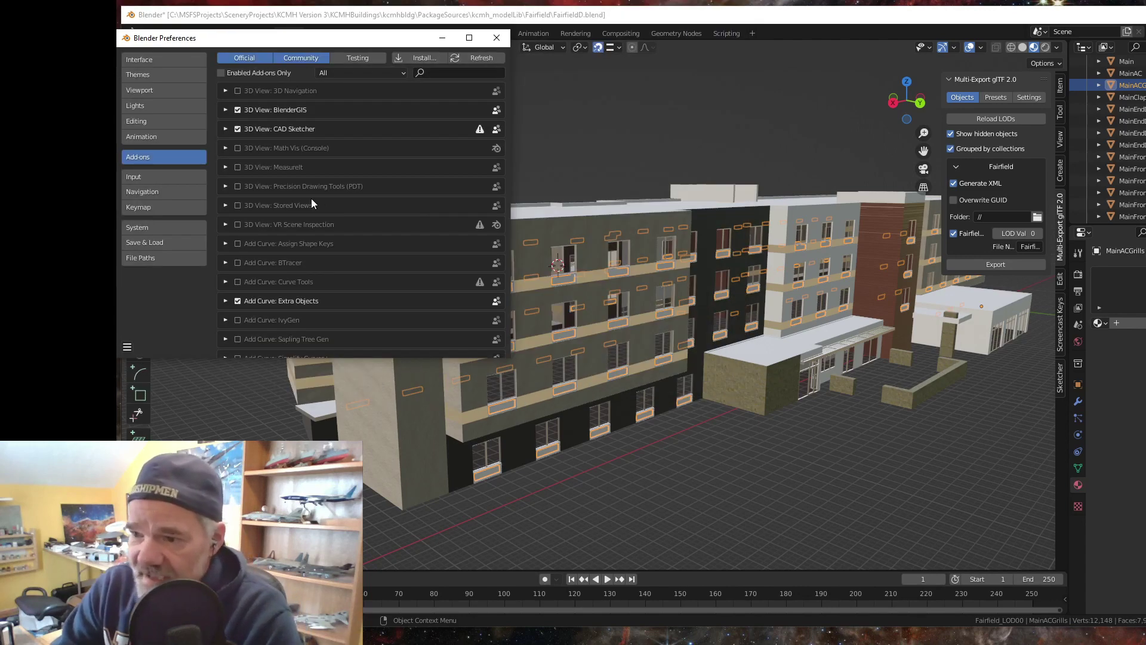
pyautogui.click(497, 38)
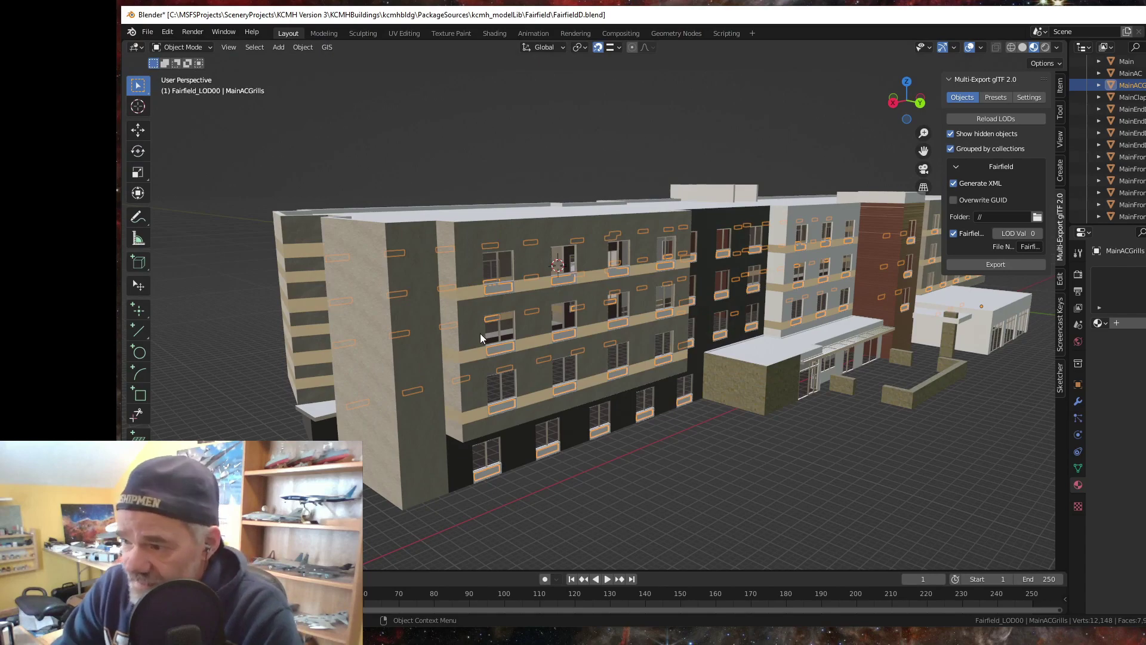
# - Unwrap all faces of the MainACGrills object in the UV Editing workspace using Smart UV Project with a 66° angle limit
pyautogui.moveTo(546, 360)
pyautogui.mouseDown()
pyautogui.moveTo(564, 371)
pyautogui.moveTo(468, 364)
pyautogui.moveTo(550, 407)
pyautogui.moveTo(576, 353)
pyautogui.moveTo(567, 363)
pyautogui.moveTo(572, 349)
pyautogui.moveTo(555, 341)
pyautogui.mouseUp()
pyautogui.click(405, 34)
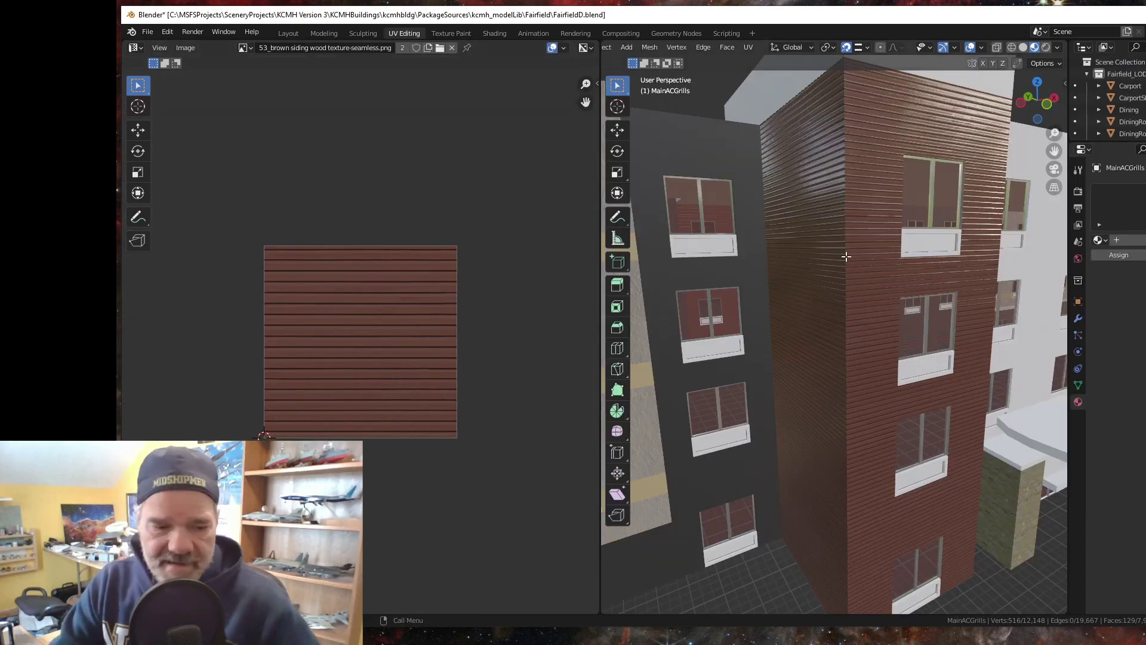
pyautogui.hotkey('shift', 'h')
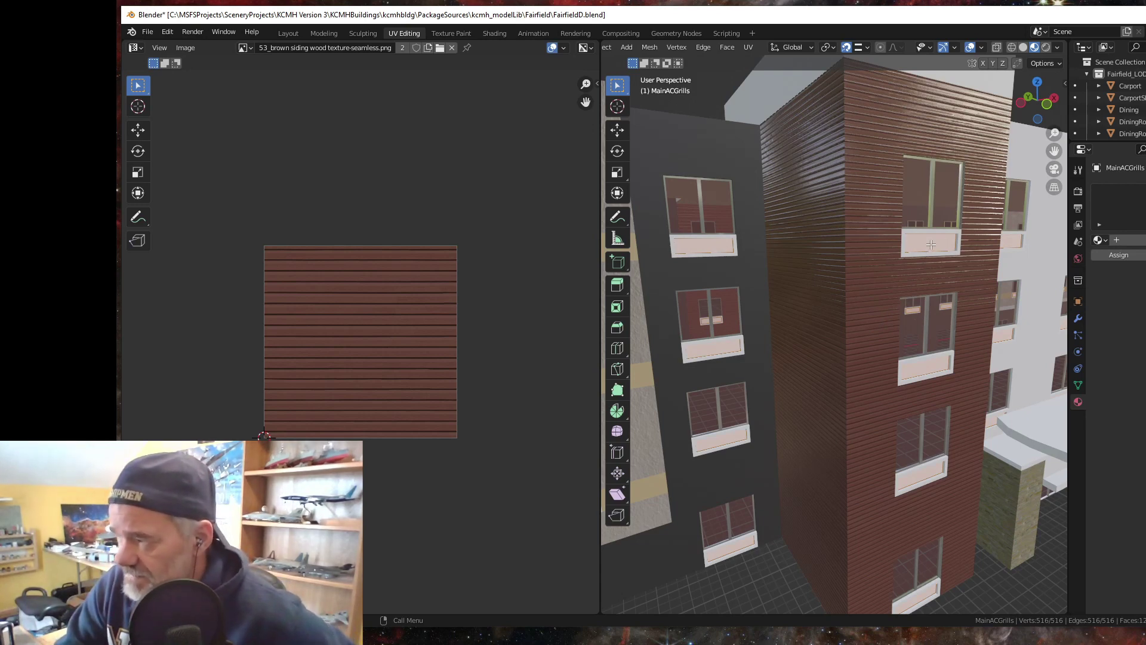
pyautogui.click(750, 46)
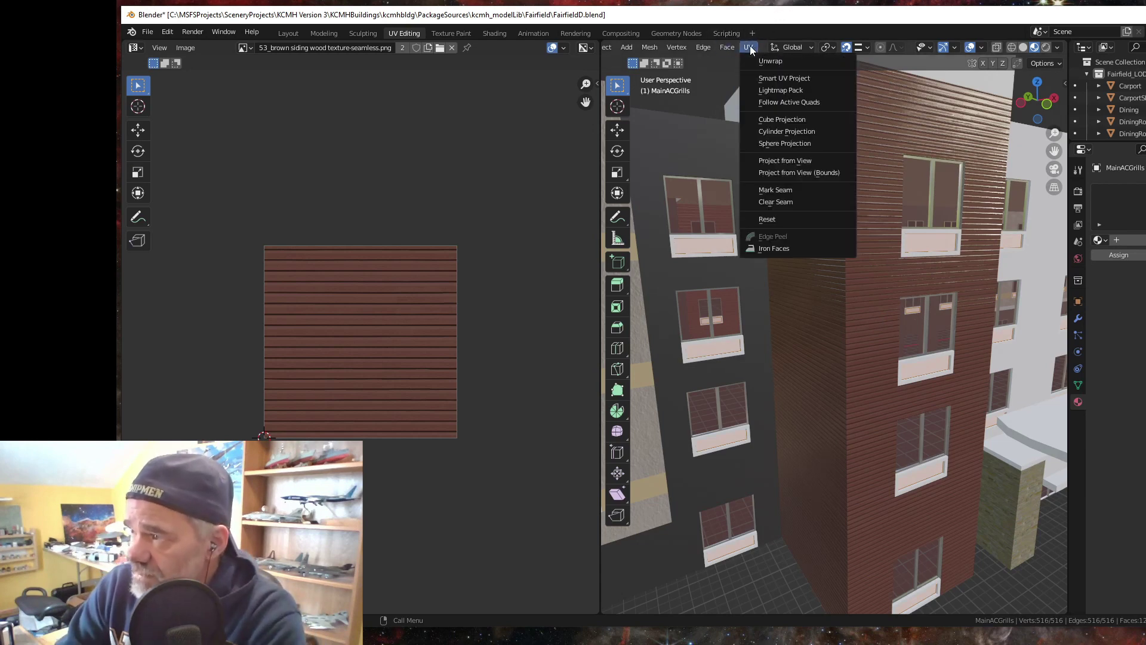
pyautogui.click(769, 71)
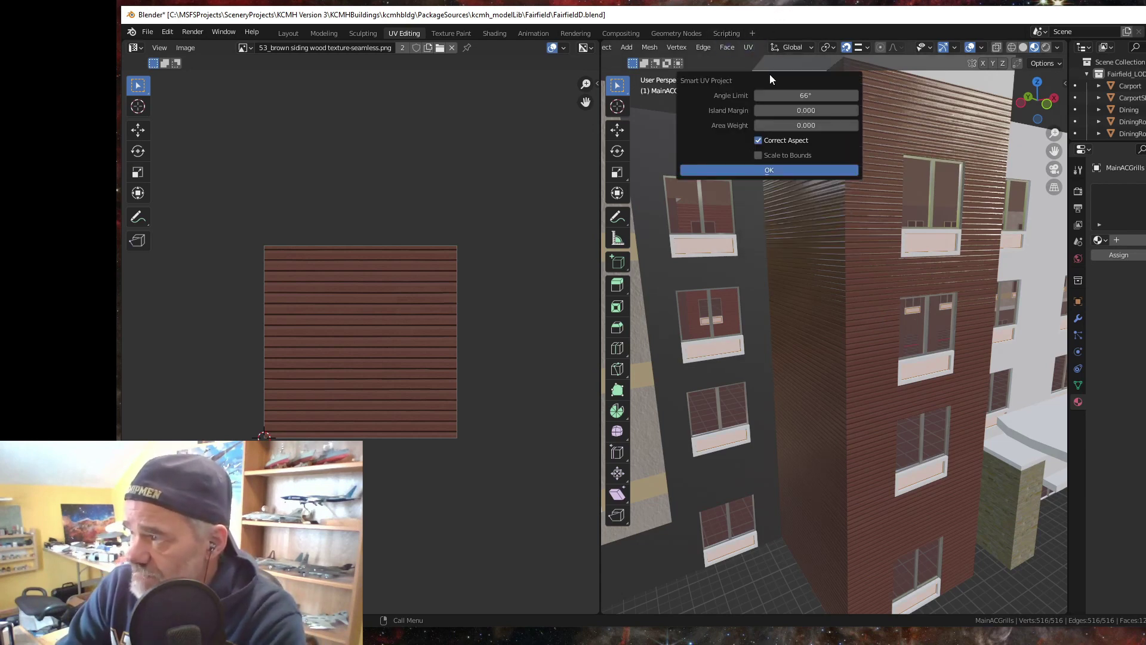
pyautogui.click(769, 170)
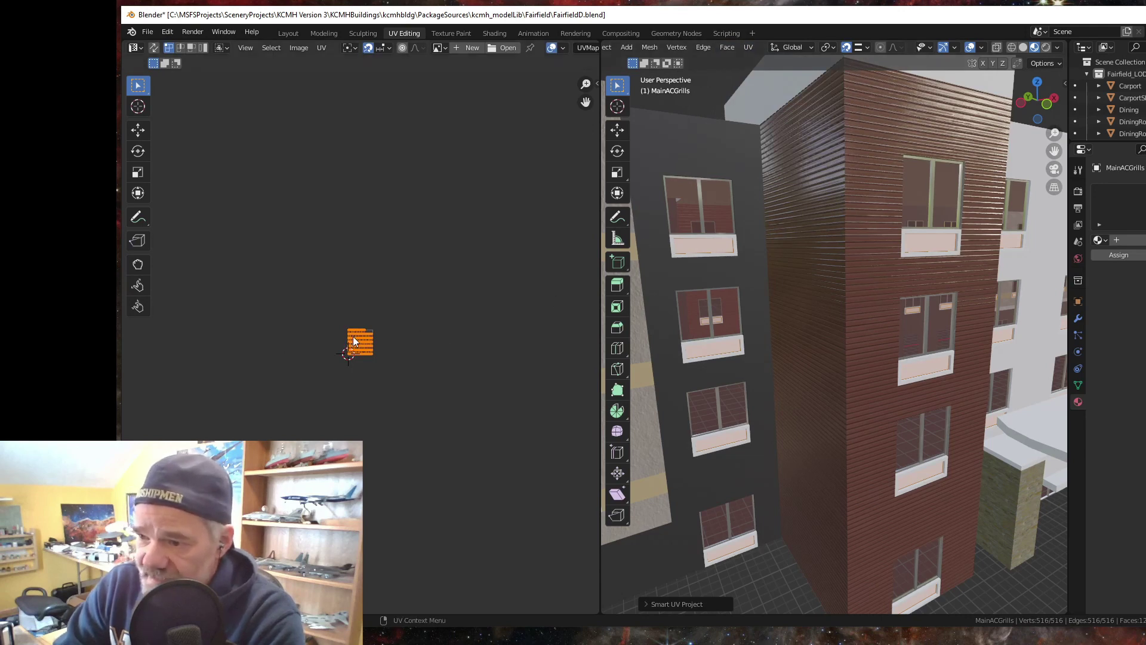
# - Set the UV selection mode to faces and select a single grille face in the unwrapped layout
pyautogui.scroll(10, 356, 343)
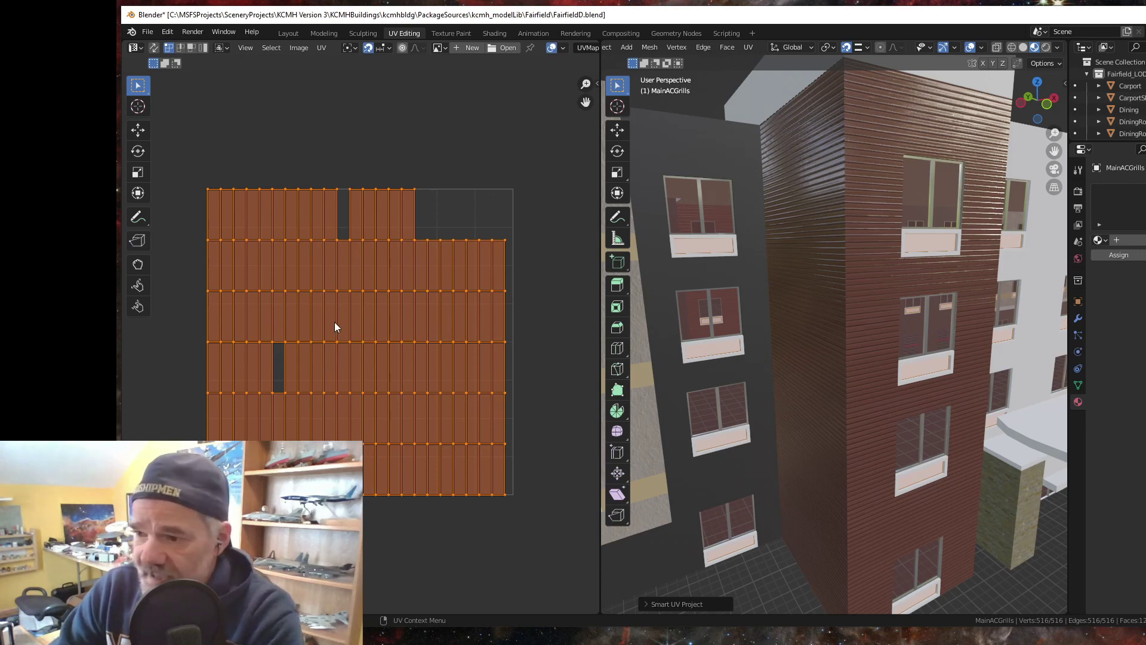
pyautogui.scroll(-2, 269, 281)
pyautogui.scroll(2, 236, 141)
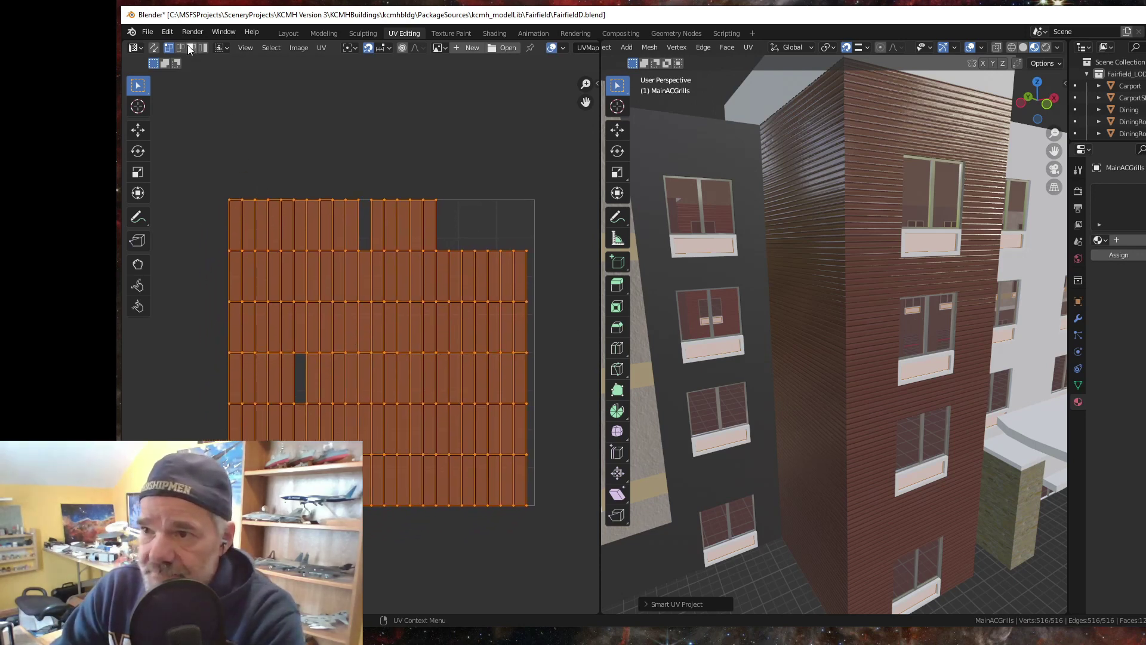
pyautogui.click(363, 276)
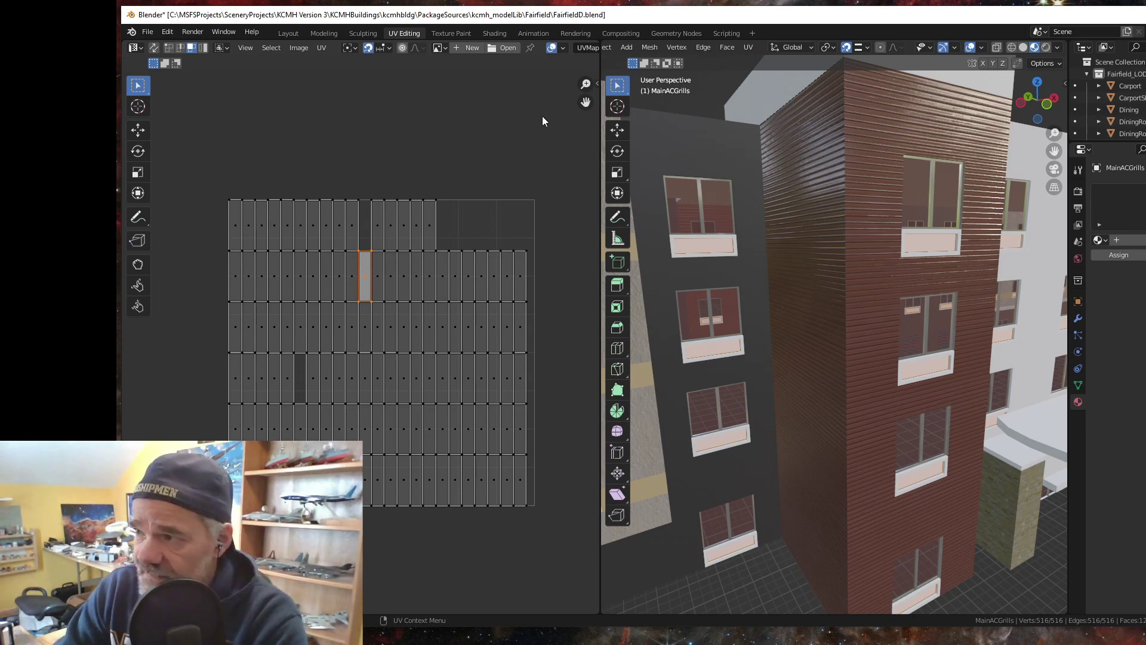
# - Select all the grille UV islands and stack them on one another with the TexTools centre alignment
pyautogui.click(597, 84)
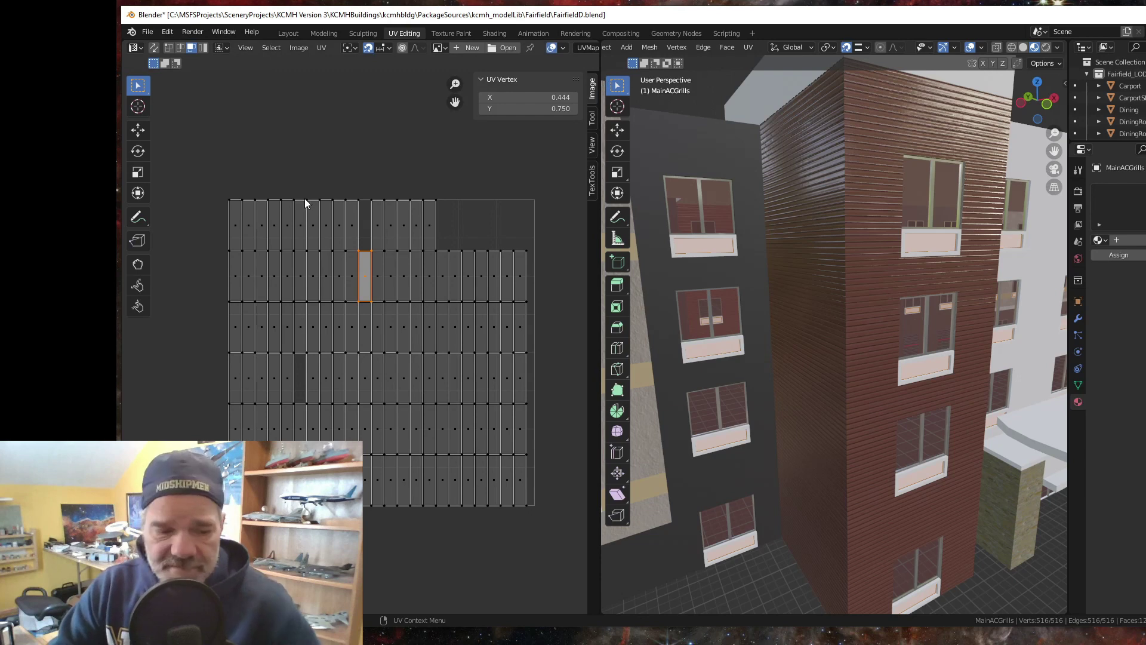
pyautogui.press('a')
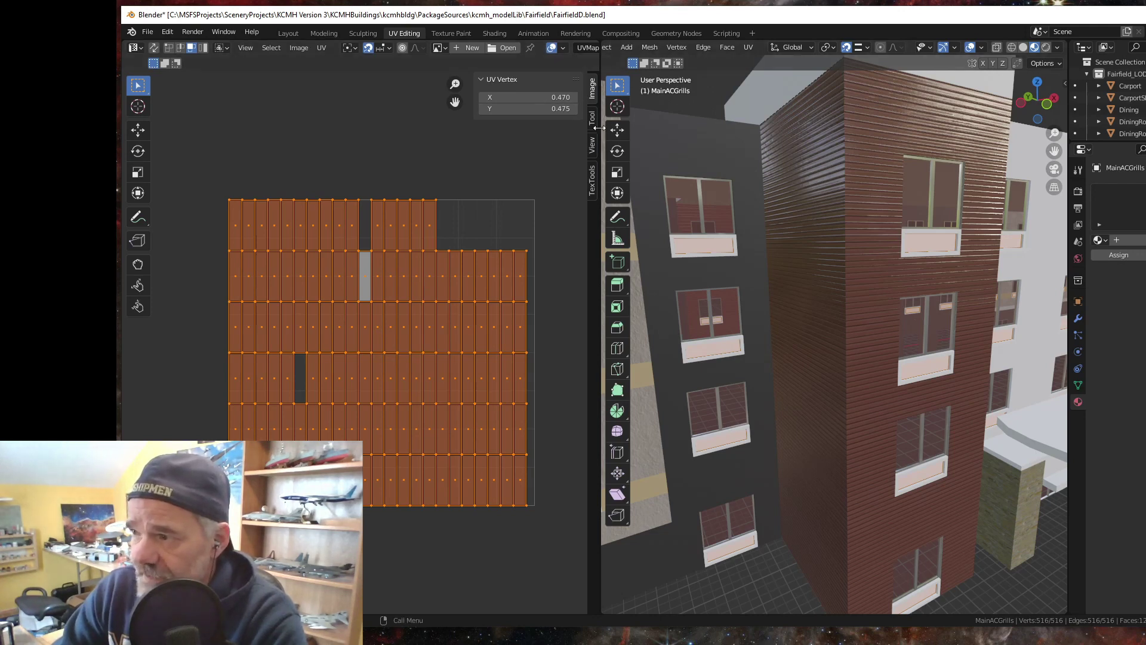
pyautogui.click(593, 187)
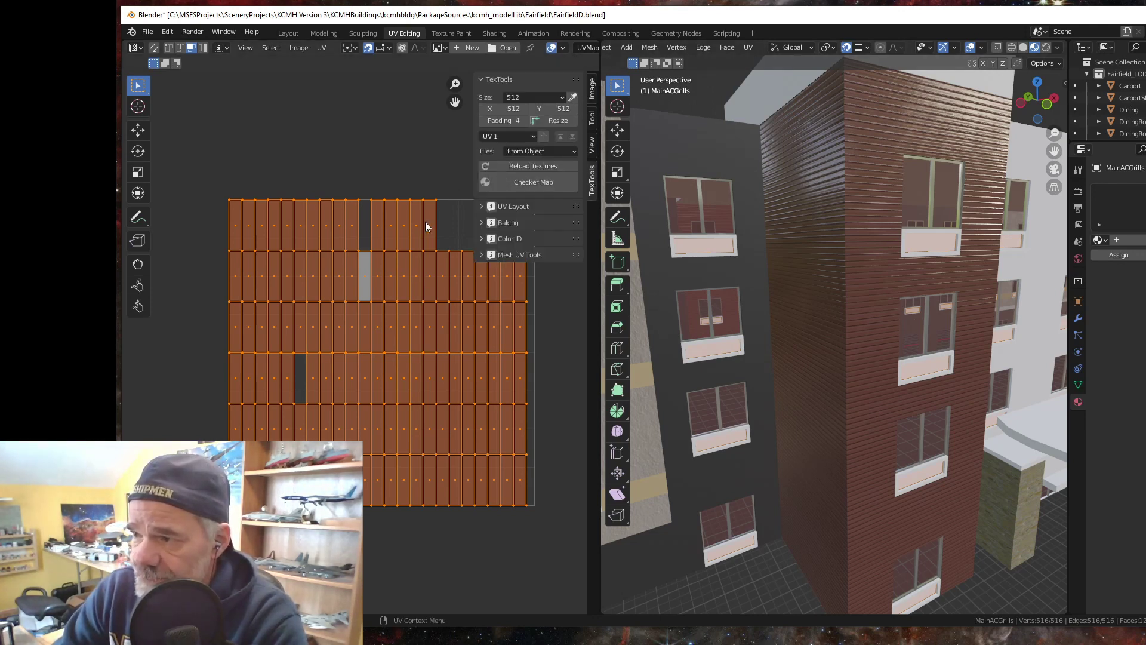
pyautogui.click(482, 206)
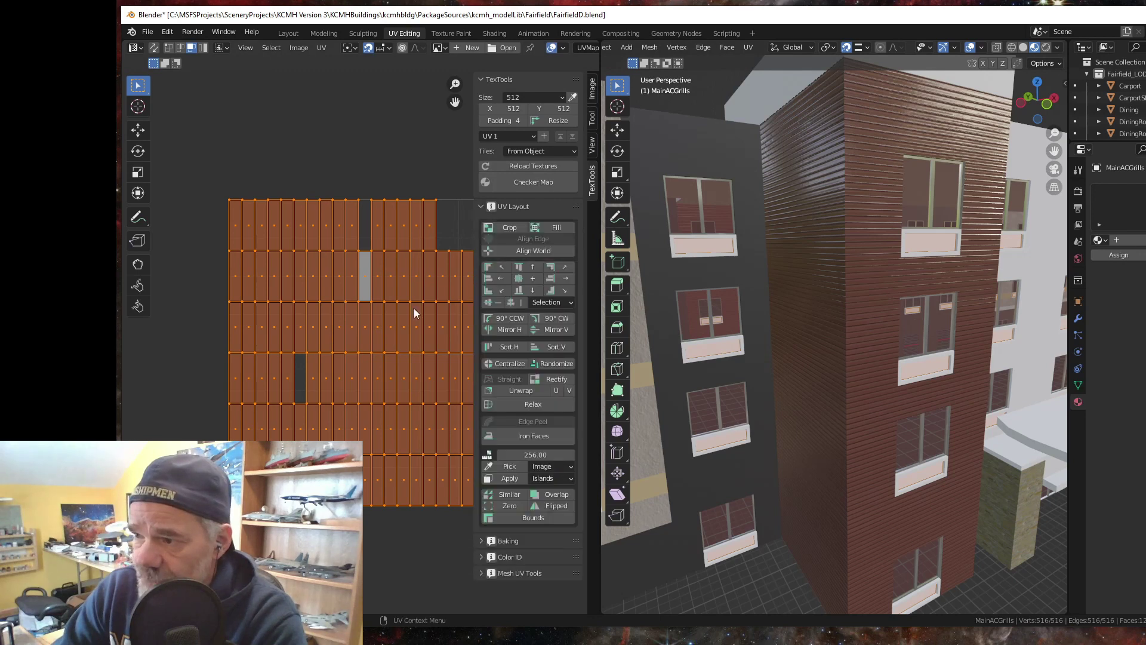
pyautogui.click(521, 278)
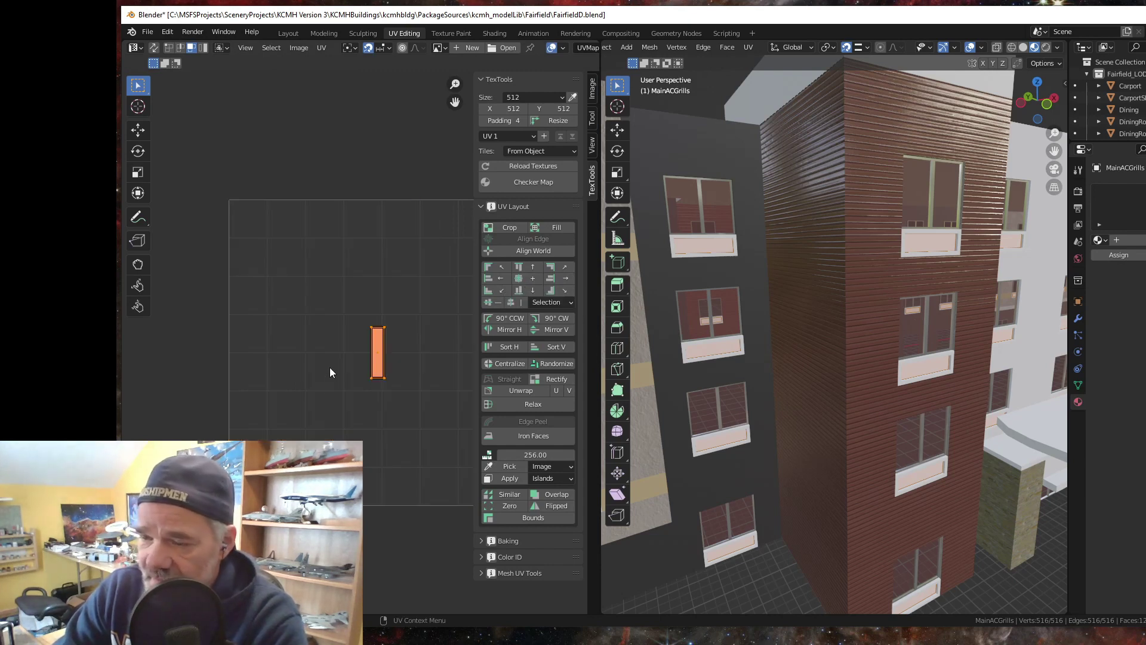
# - Turn off UV snapping, select one of the stacked grille islands, and try moving it off the stack
pyautogui.scroll(1, 389, 404)
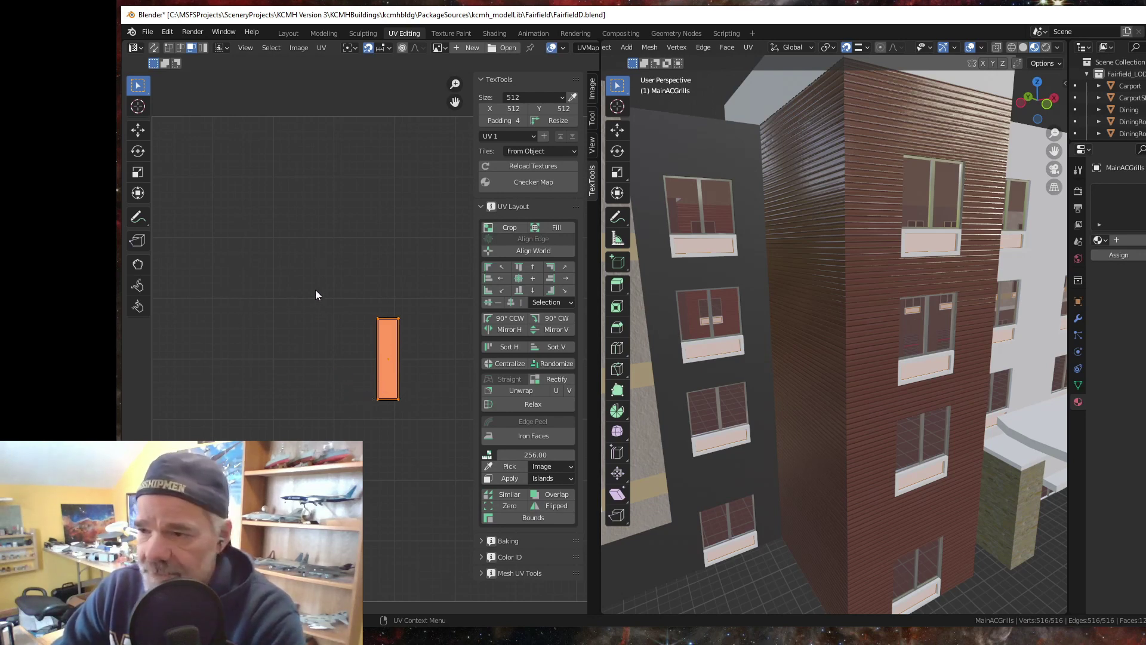
pyautogui.click(269, 320)
pyautogui.click(388, 364)
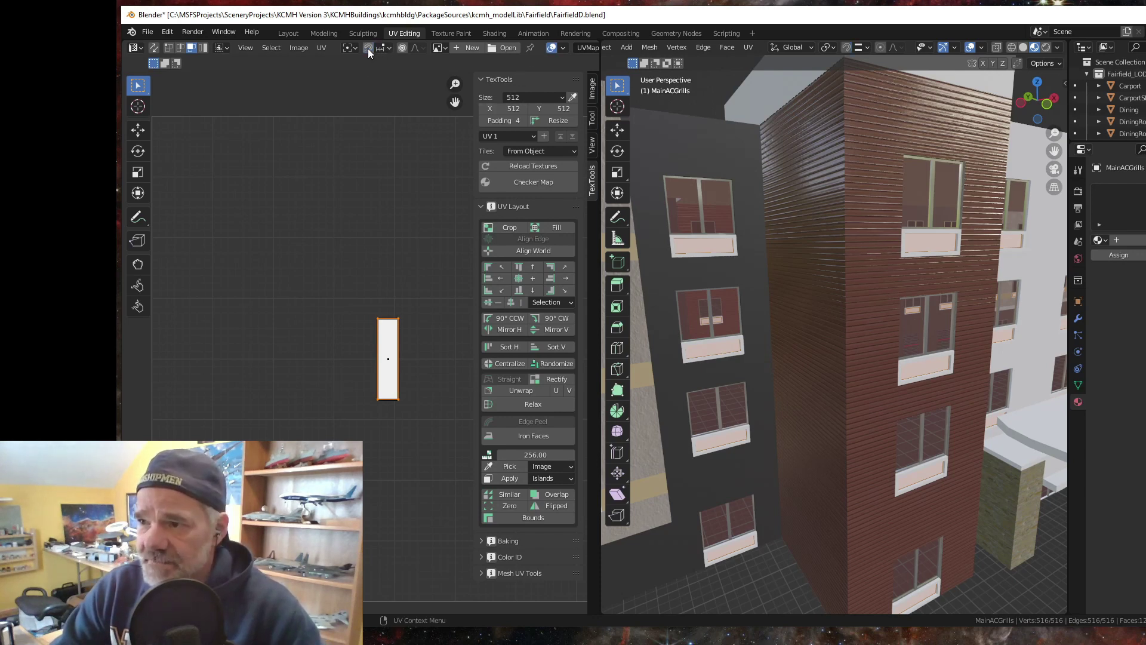
pyautogui.press('g')
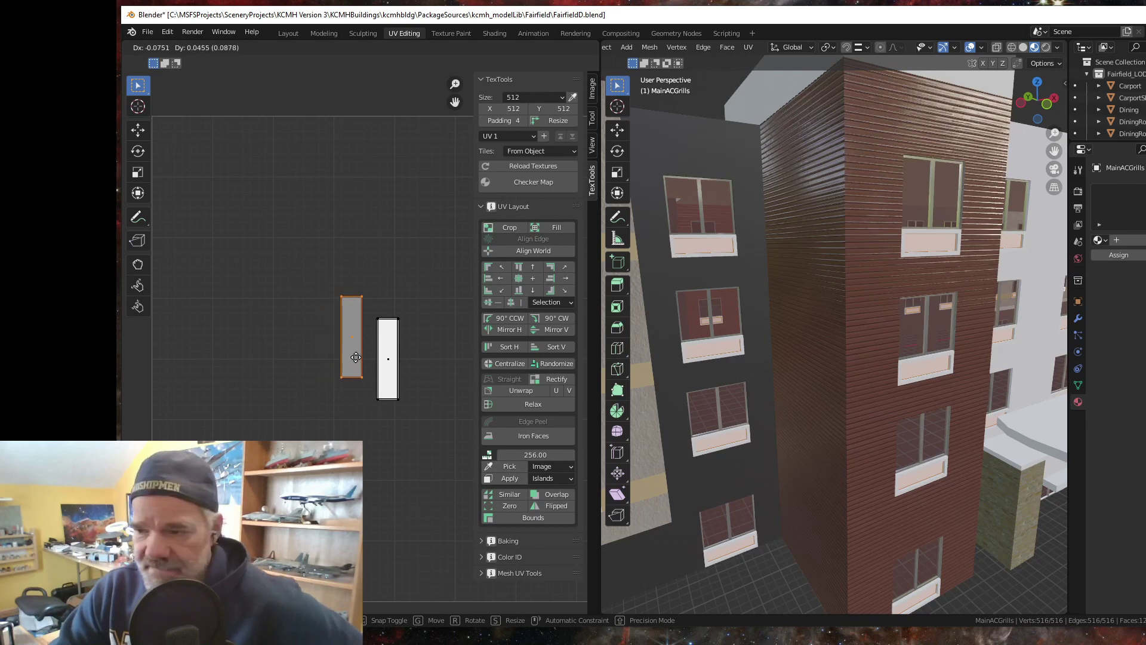
pyautogui.rightClick(356, 357)
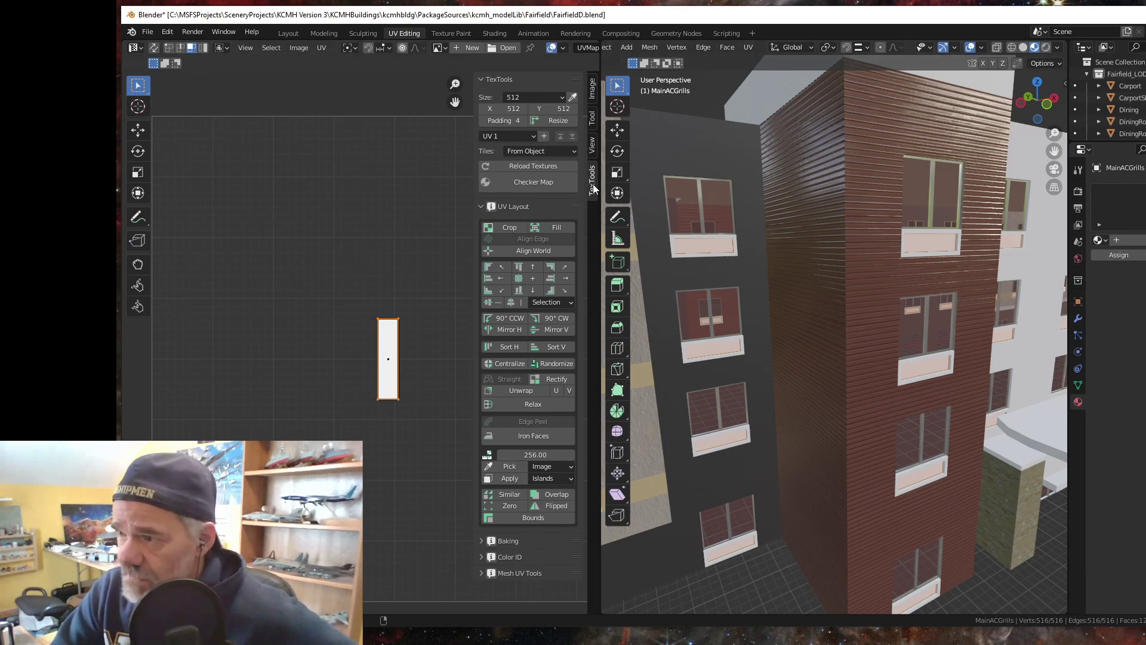
# - Collapse the TexTools sections, then show the UV vertex coordinates and examine the stacked grille island within the whole UV area
pyautogui.click(483, 79)
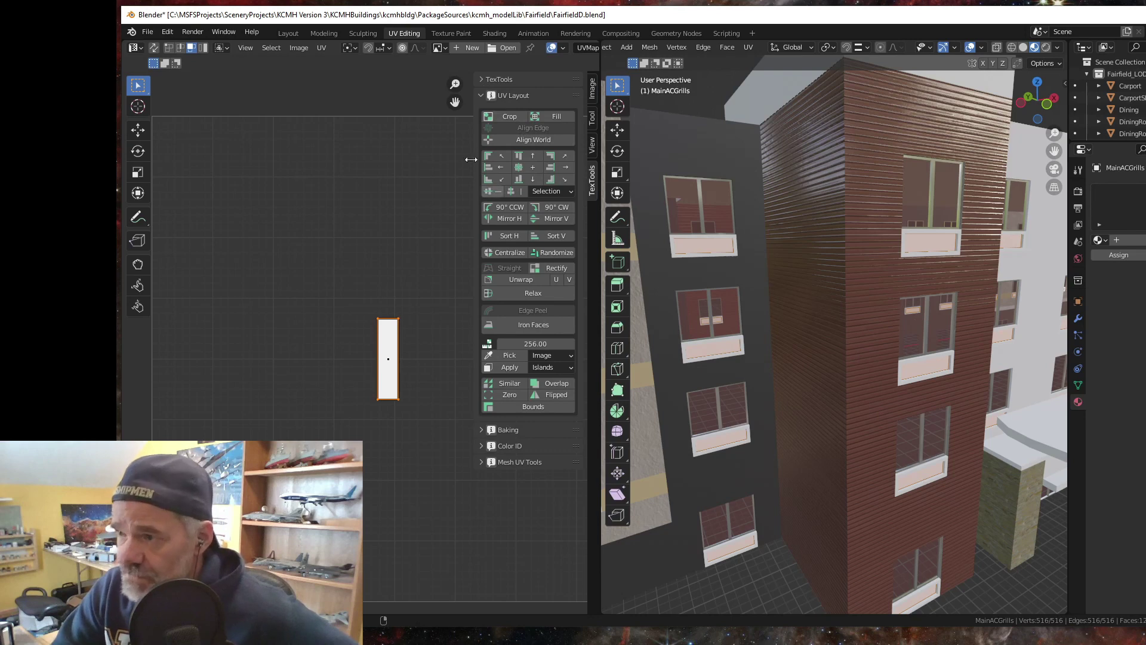
pyautogui.click(480, 95)
pyautogui.click(593, 92)
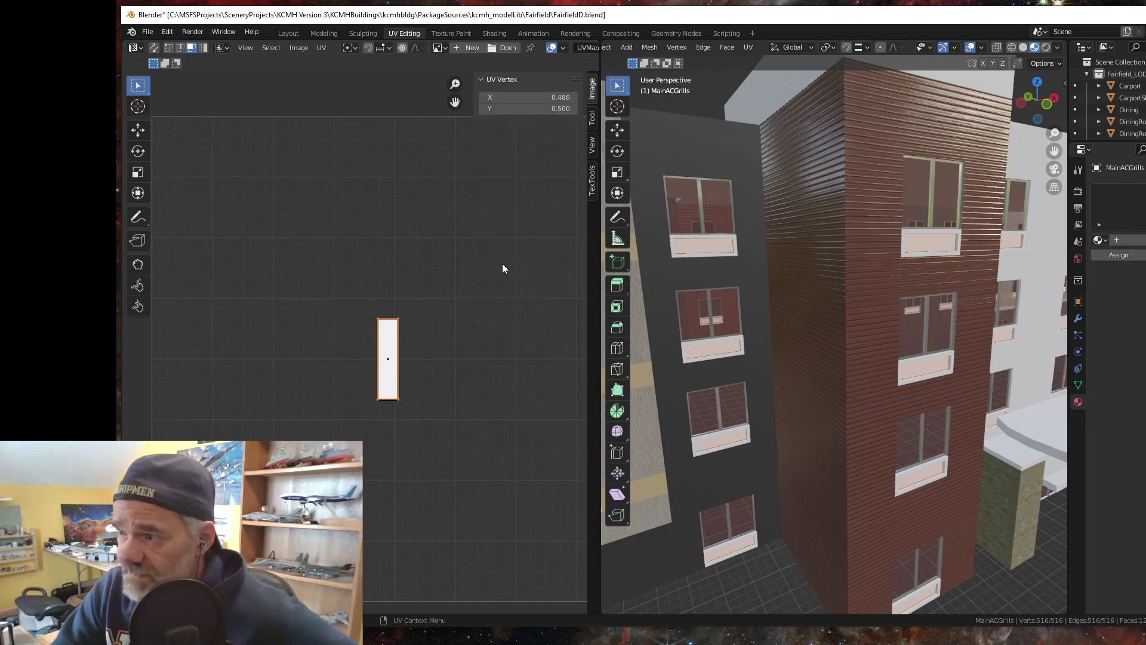
pyautogui.click(593, 119)
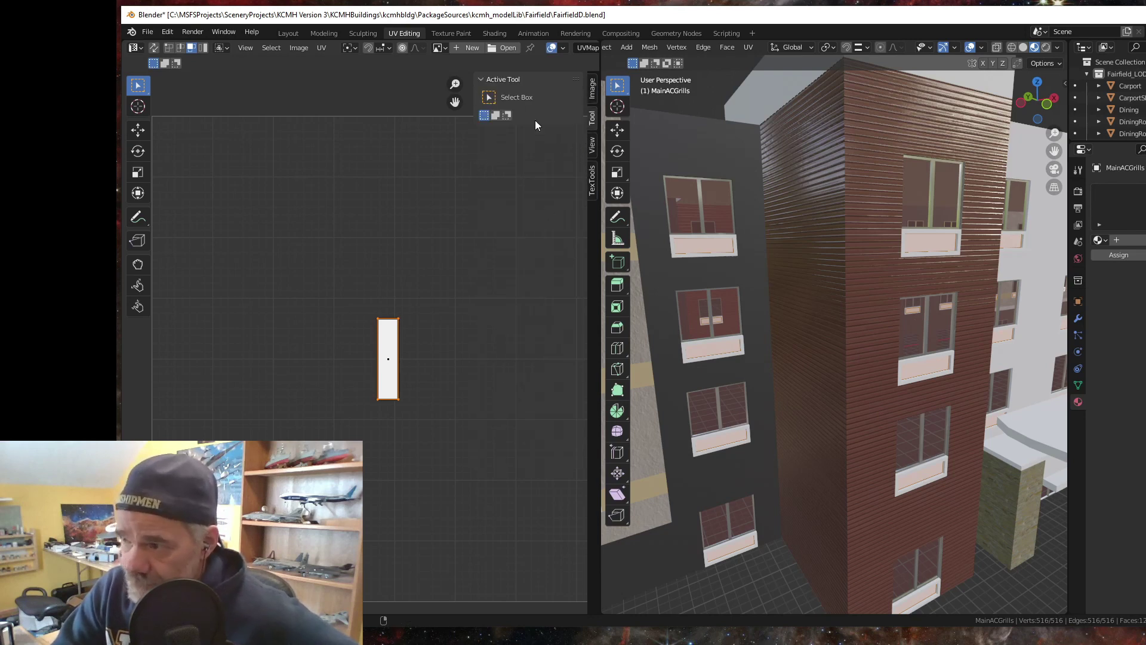
pyautogui.click(593, 90)
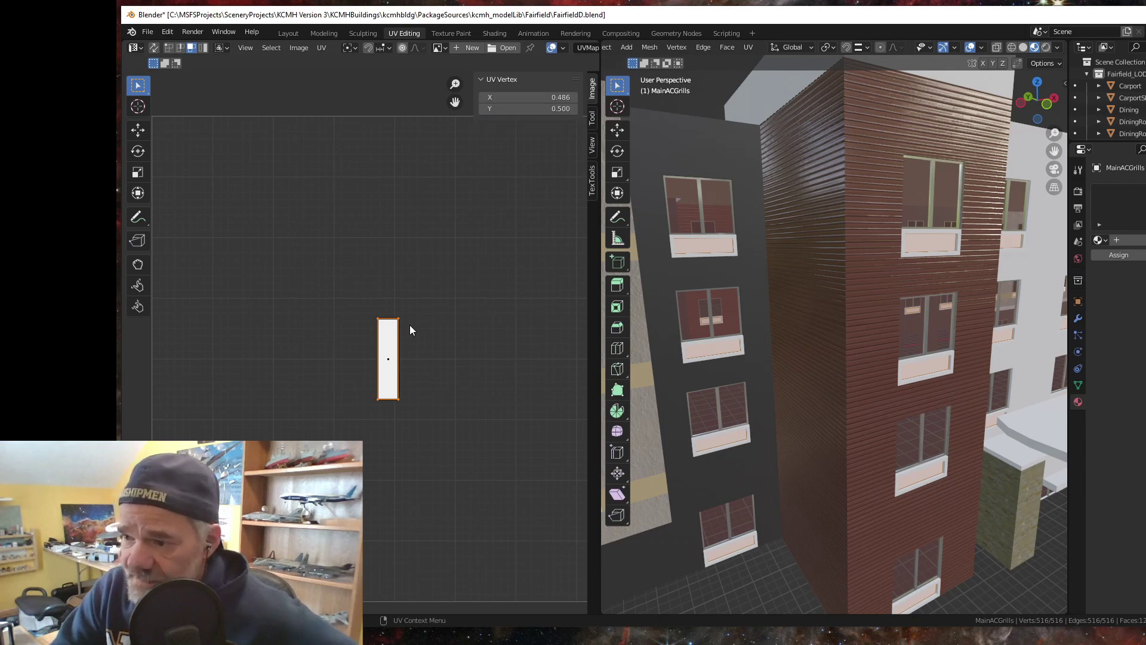
pyautogui.scroll(-5, 405, 332)
pyautogui.scroll(7, 402, 334)
pyautogui.scroll(-5, 406, 343)
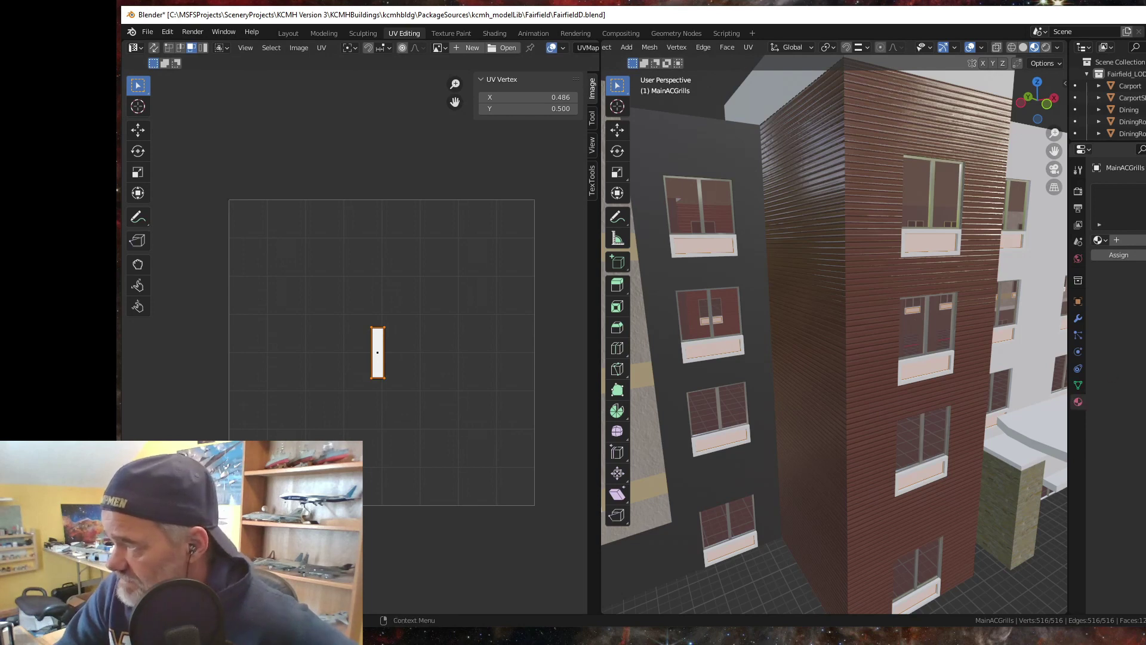
# - Create a new material for the AC grilles and name it Grill
pyautogui.click(1126, 239)
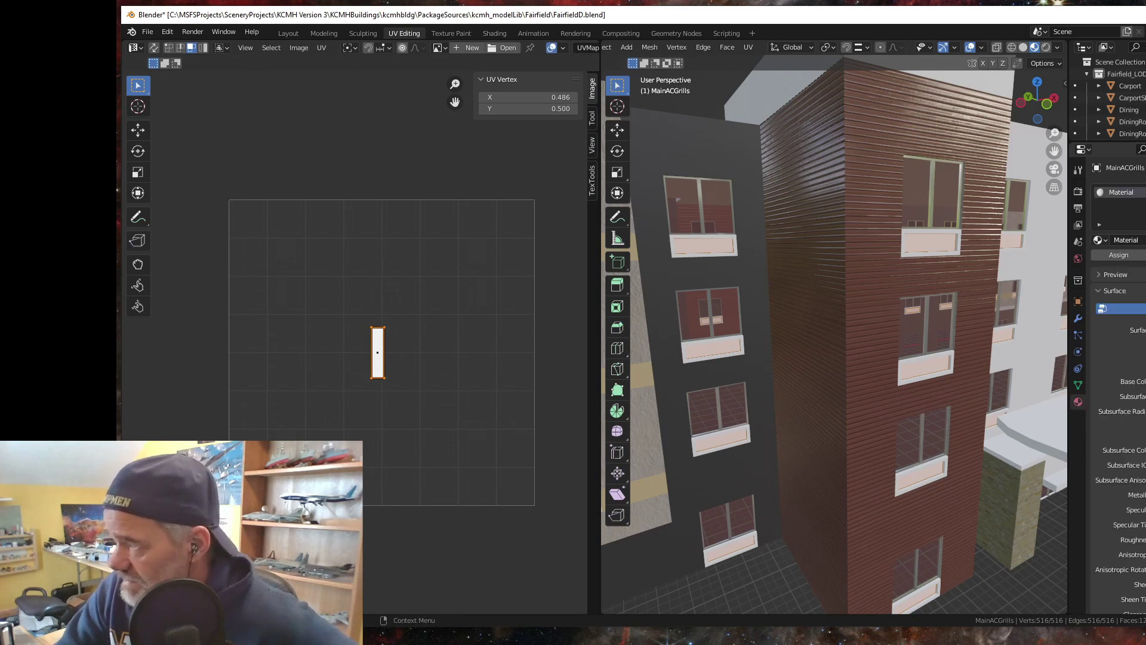
pyautogui.doubleClick(1125, 240)
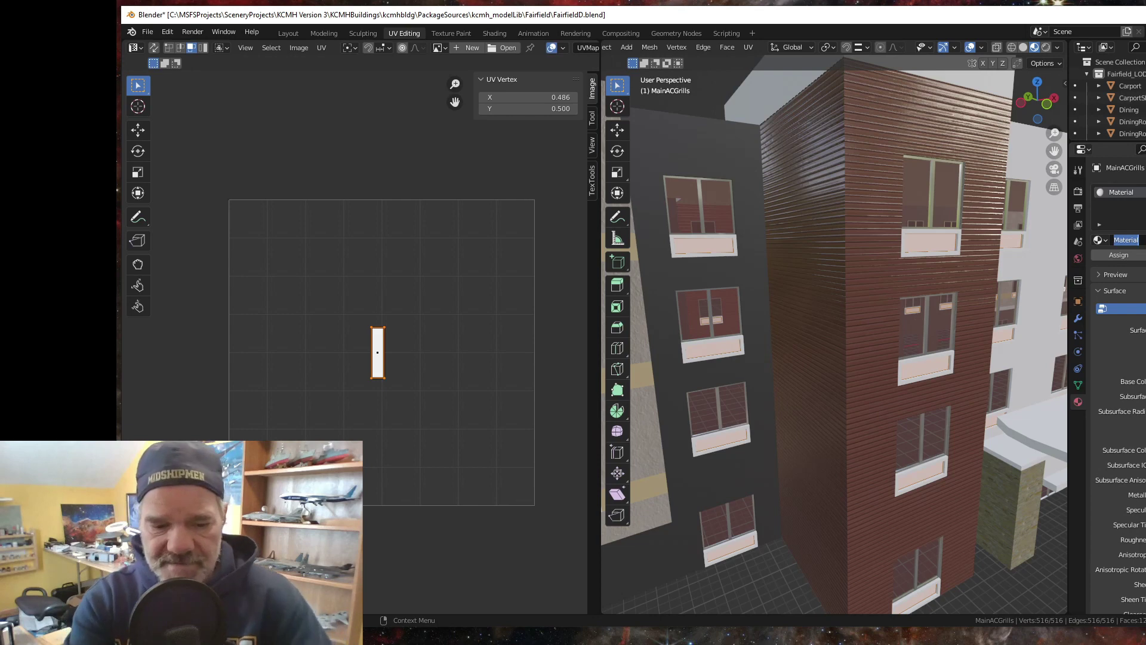
pyautogui.write('Grill')
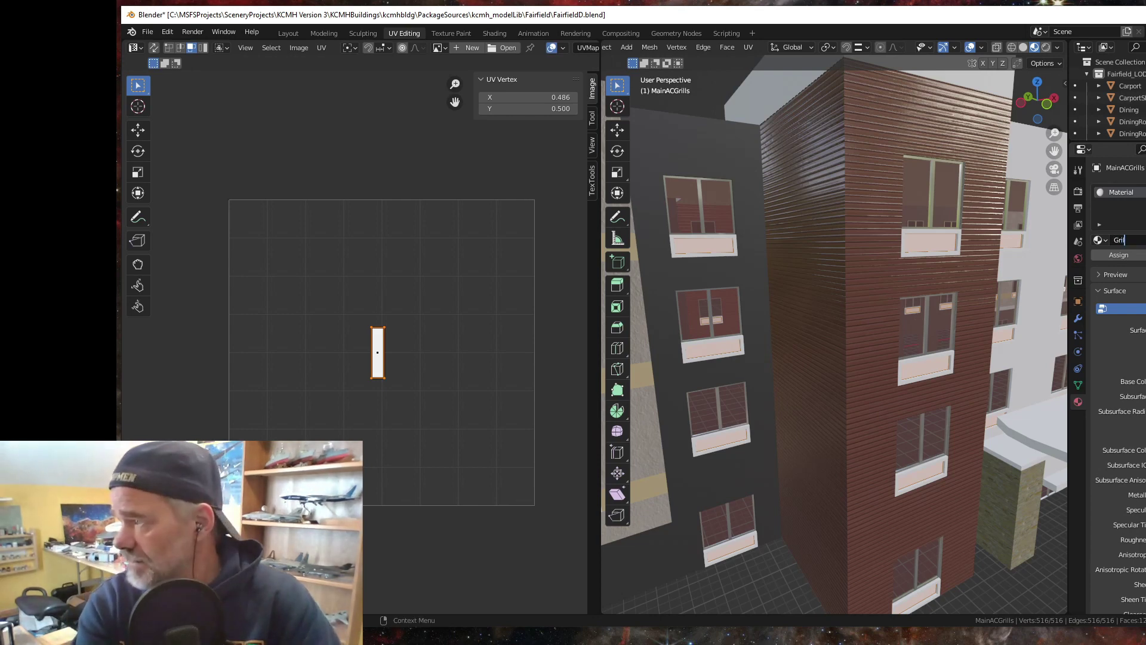
pyautogui.press('Return')
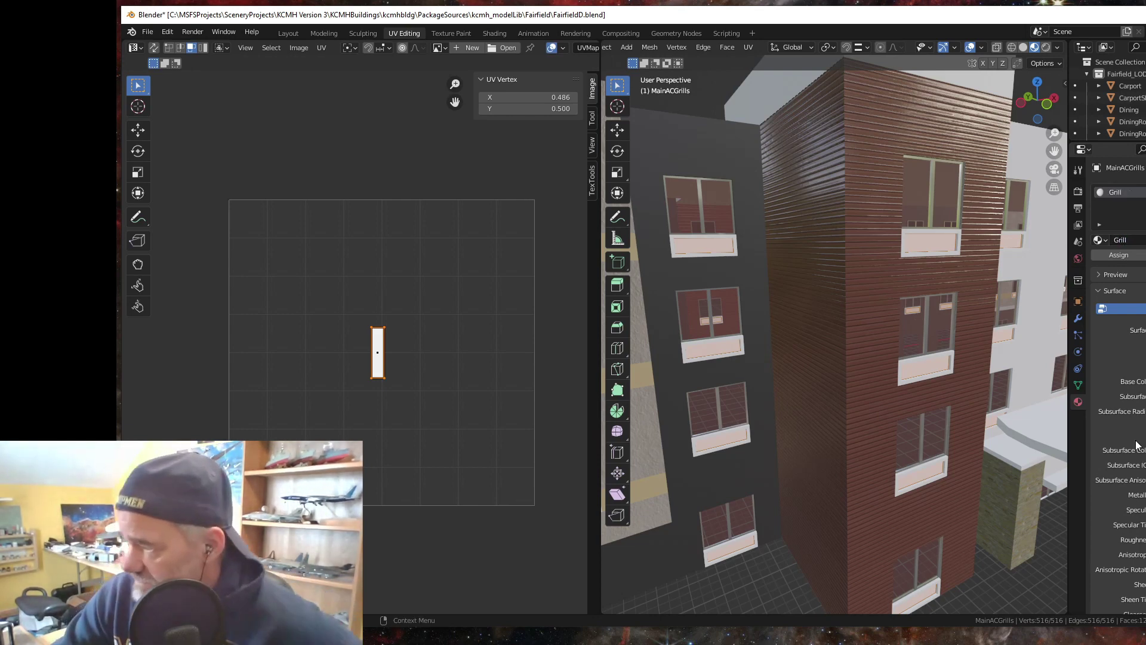
# - Set the Grill material's MSFS material type to Standard
pyautogui.scroll(-5, 1126, 453)
pyautogui.scroll(-9, 1126, 453)
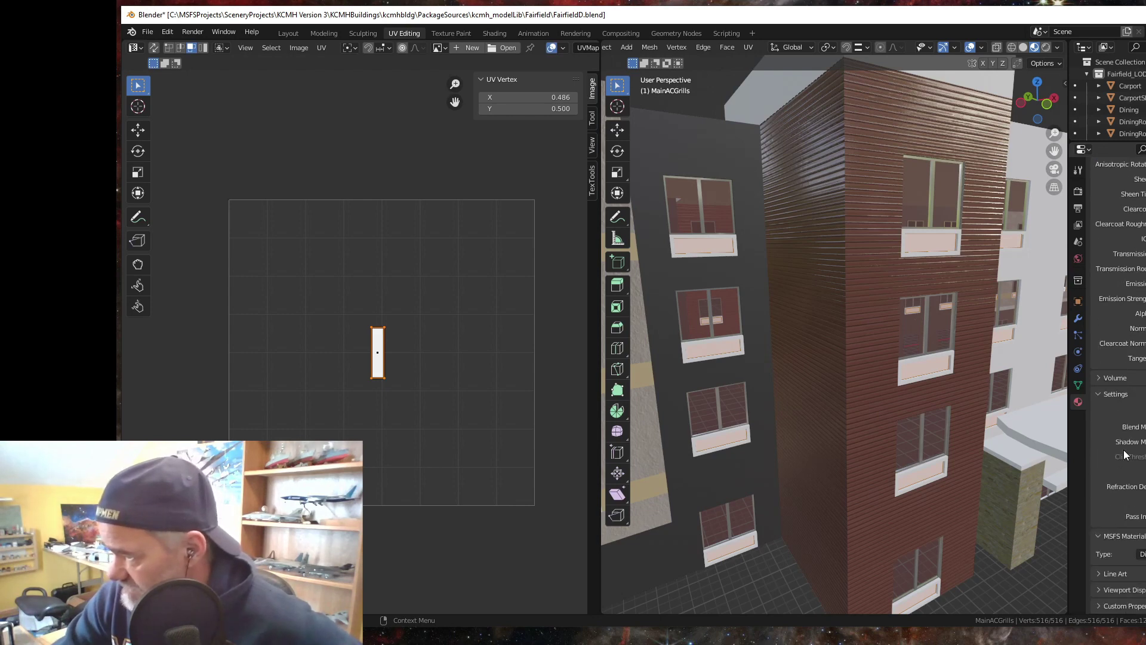
pyautogui.click(1142, 554)
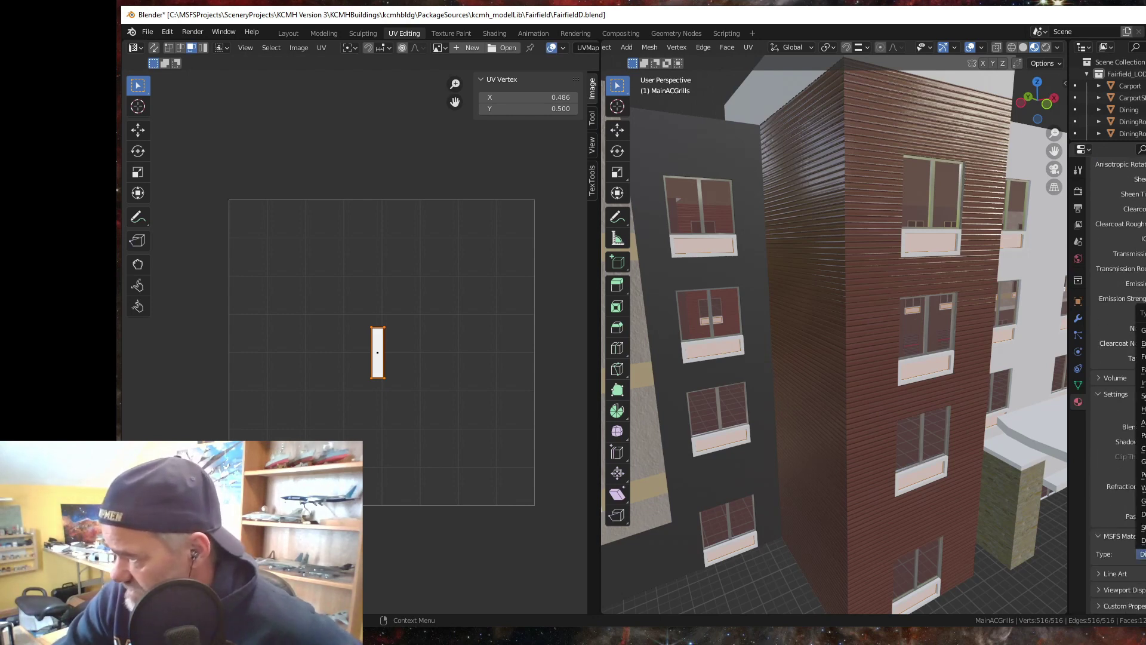
pyautogui.click(1142, 527)
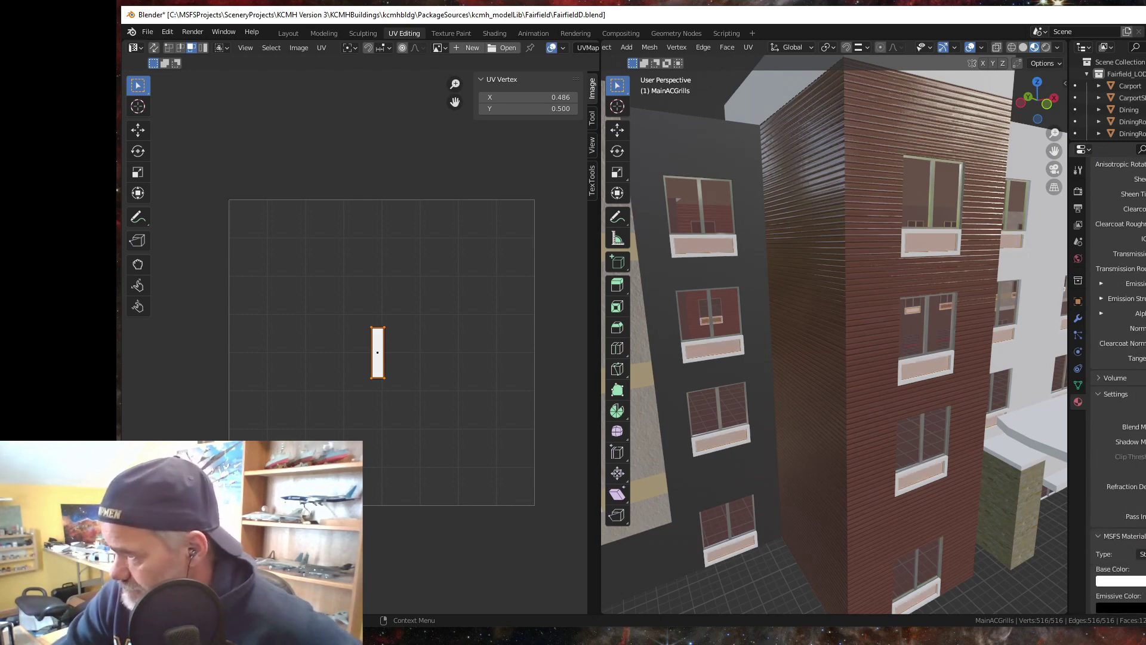
# - Load grill.png from the texture folder as the Grill material's Base Color texture
pyautogui.scroll(-11, 1119, 394)
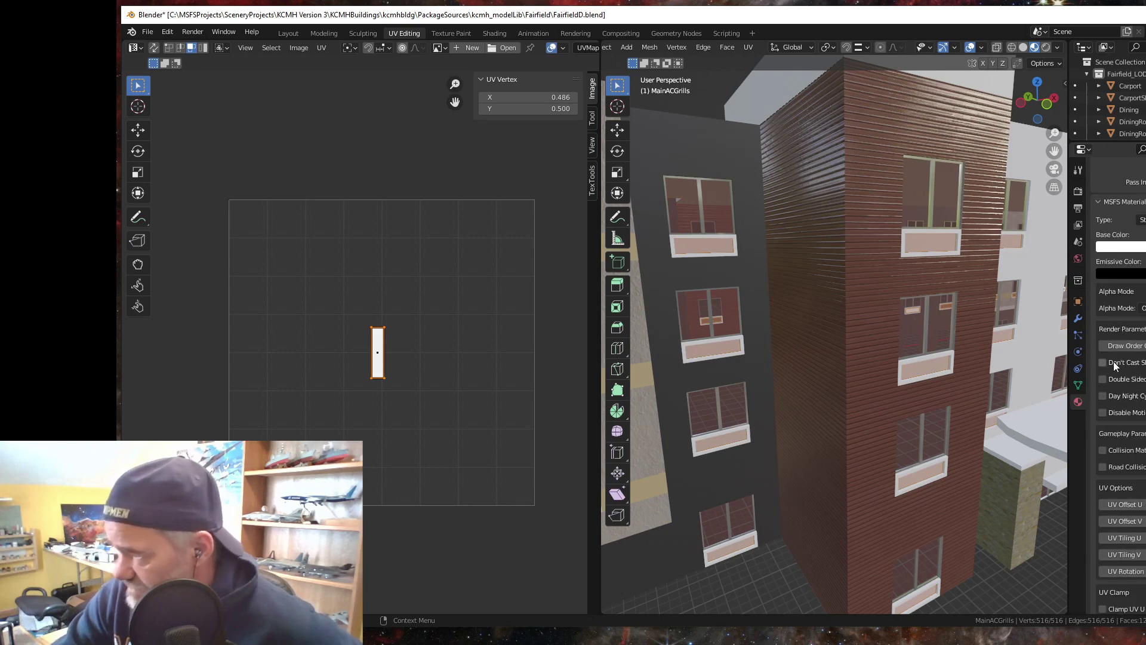
pyautogui.scroll(-7, 1120, 388)
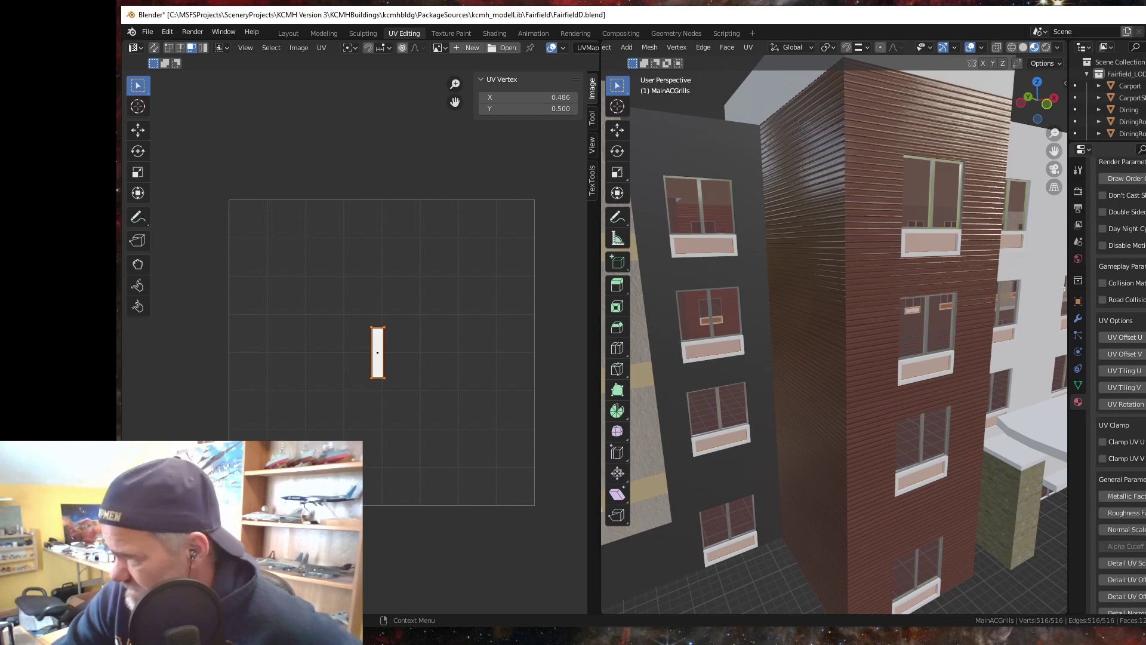
pyautogui.scroll(-9, 1120, 388)
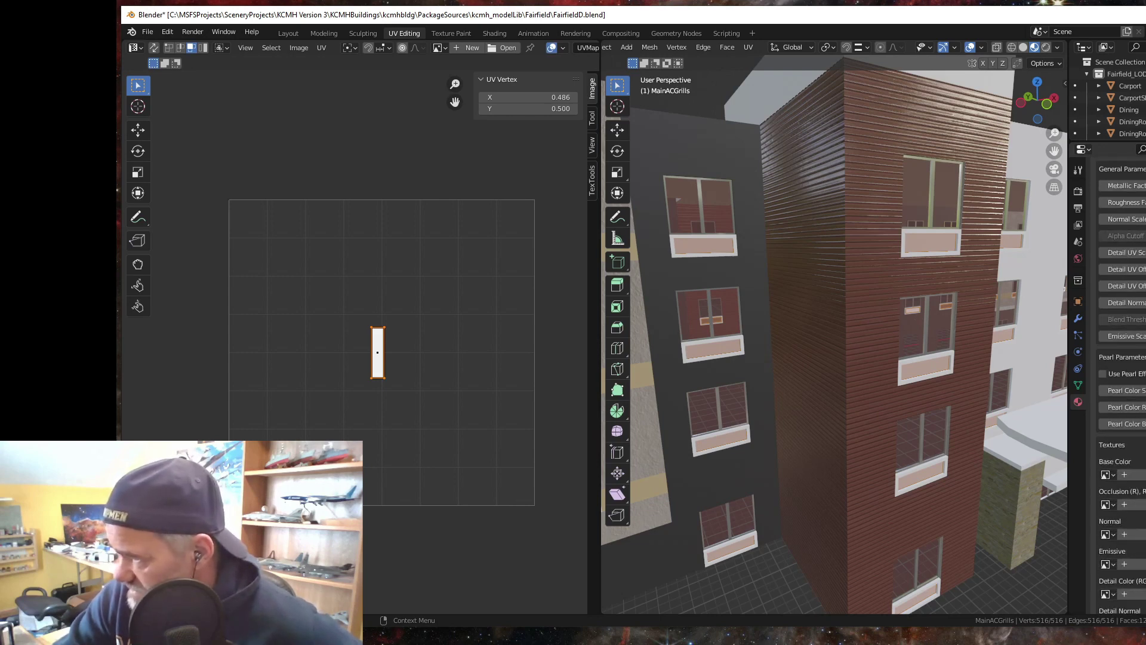
pyautogui.hotkey('alt', 'o')
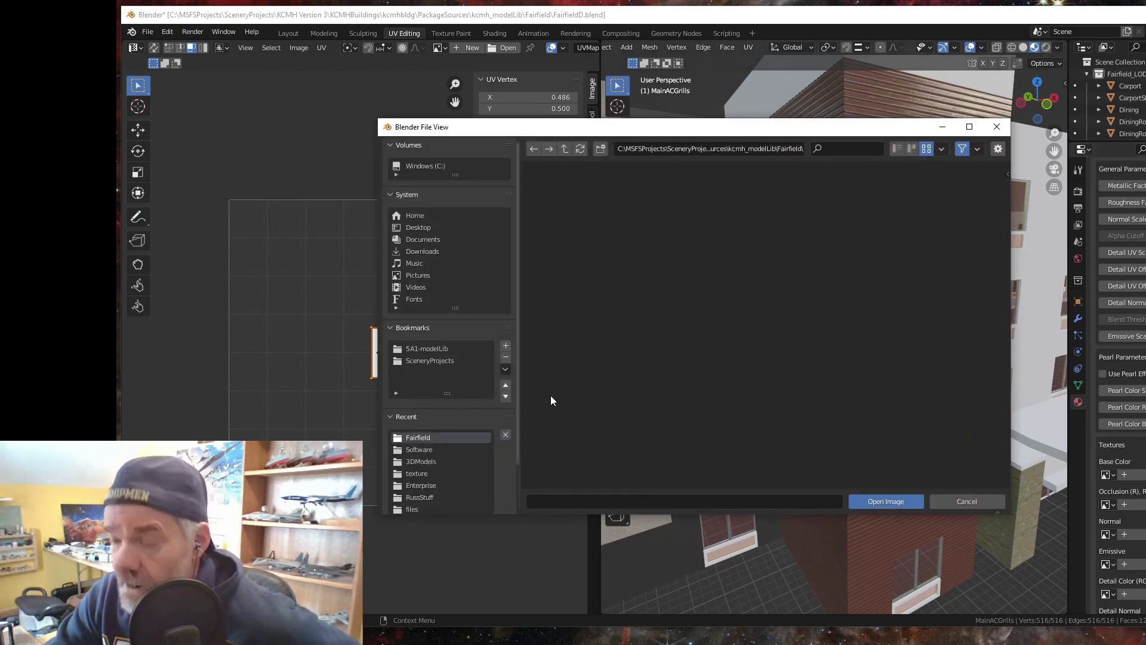
pyautogui.click(971, 500)
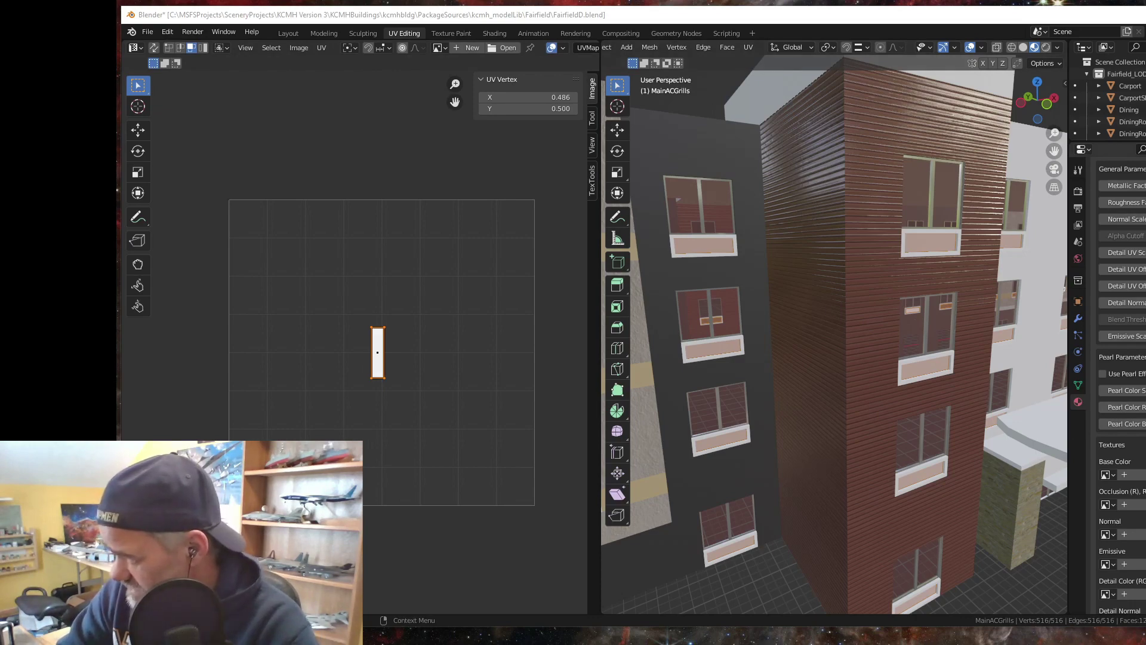
pyautogui.hotkey('alt', 'o')
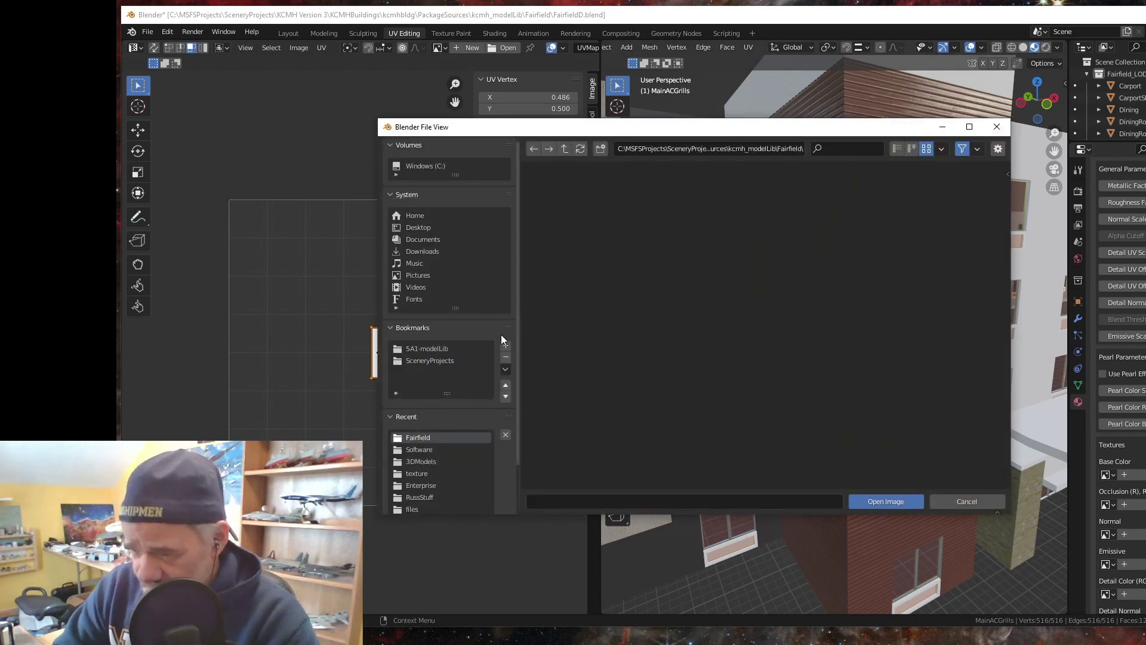
pyautogui.click(417, 473)
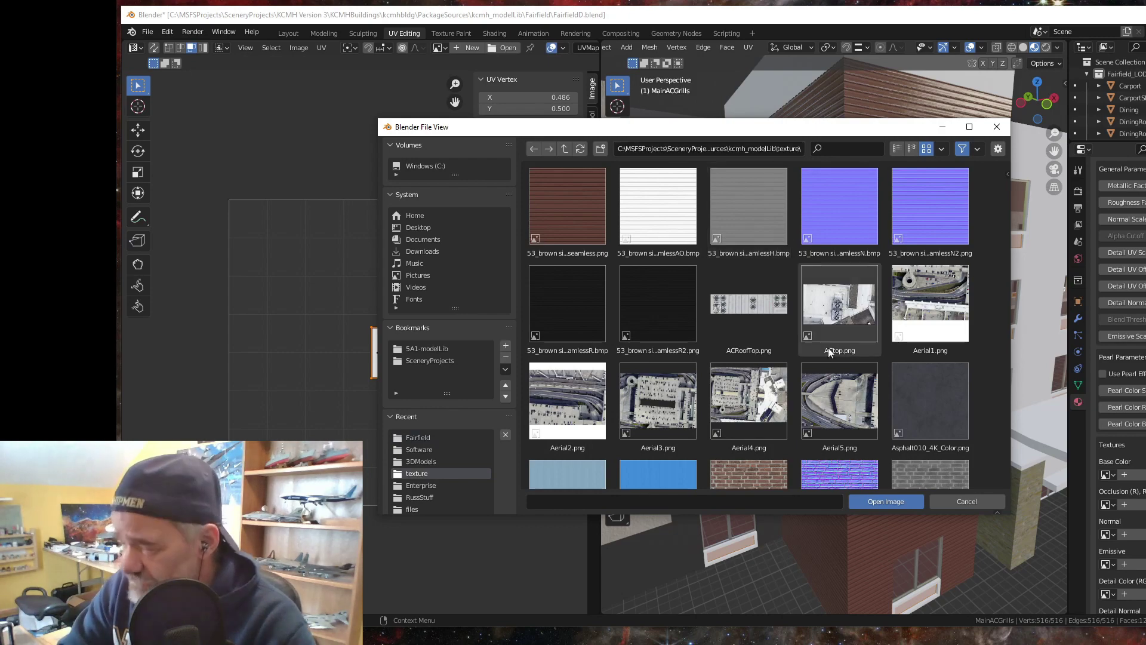
pyautogui.scroll(-10, 742, 346)
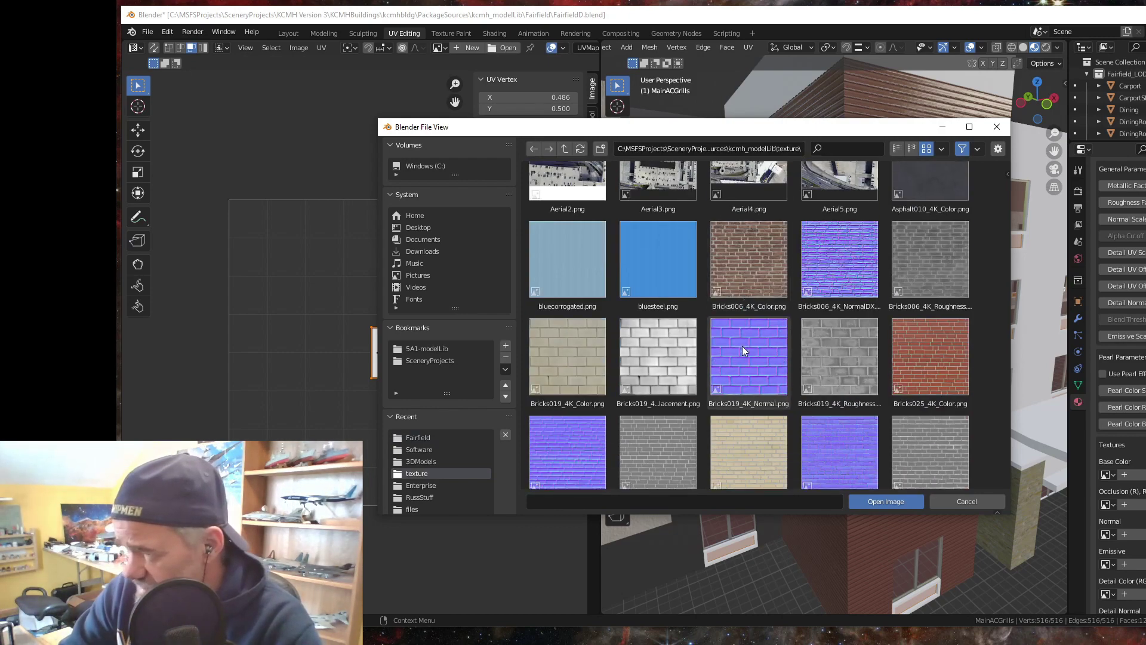
pyautogui.scroll(-6, 744, 351)
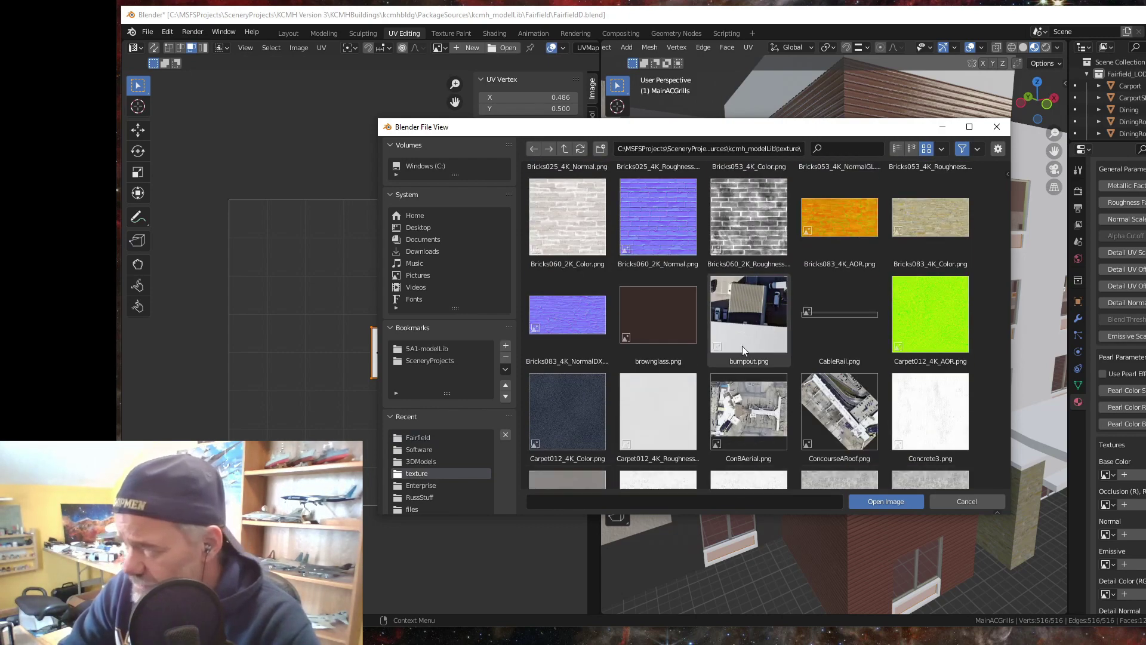
pyautogui.scroll(-12, 742, 350)
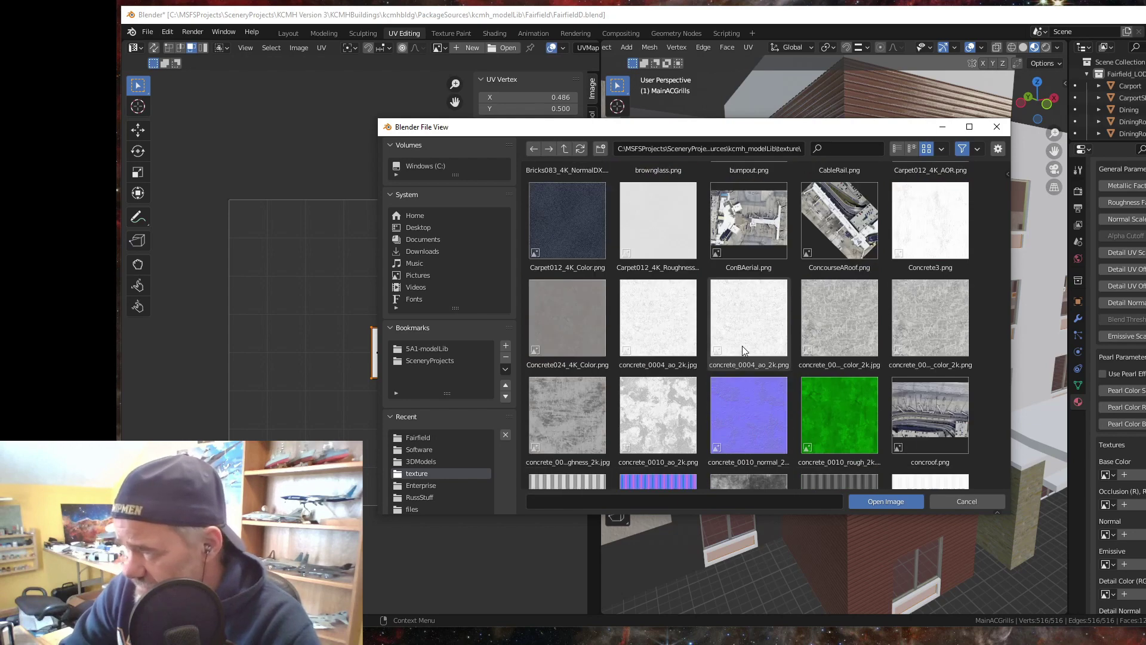
pyautogui.scroll(-5, 743, 346)
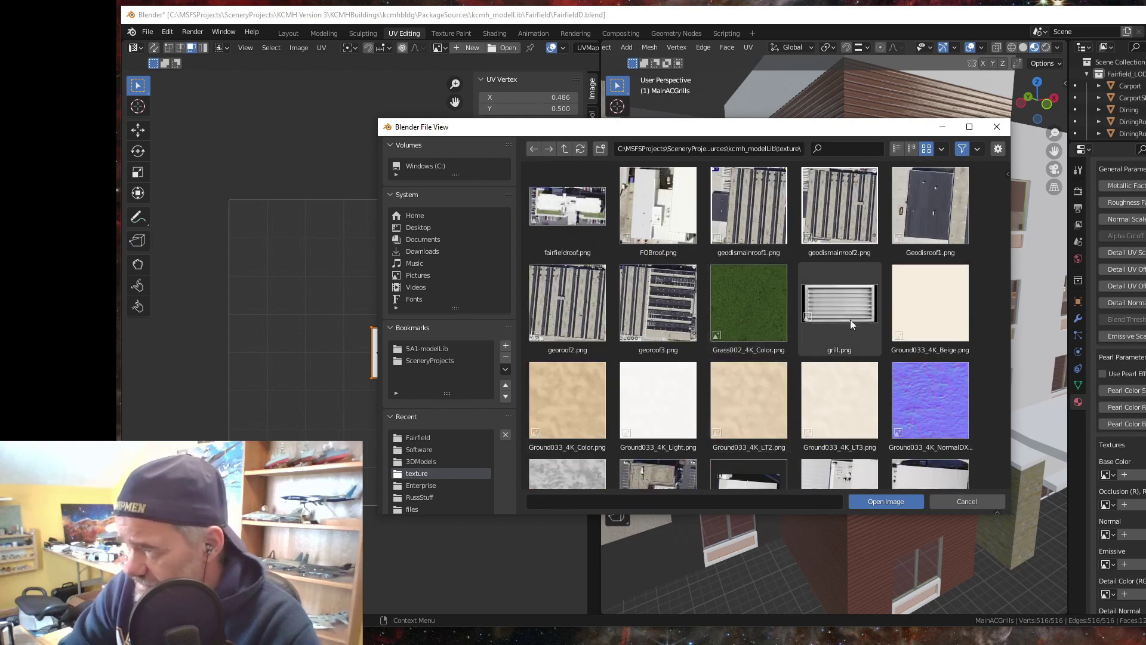
pyautogui.click(843, 306)
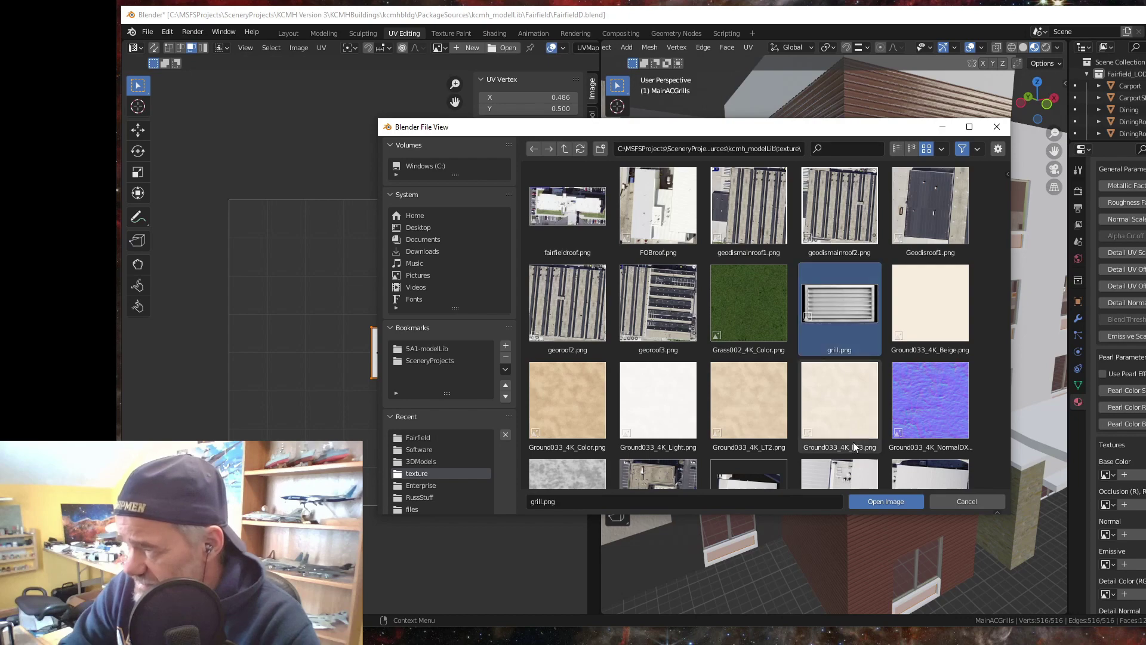
pyautogui.click(885, 502)
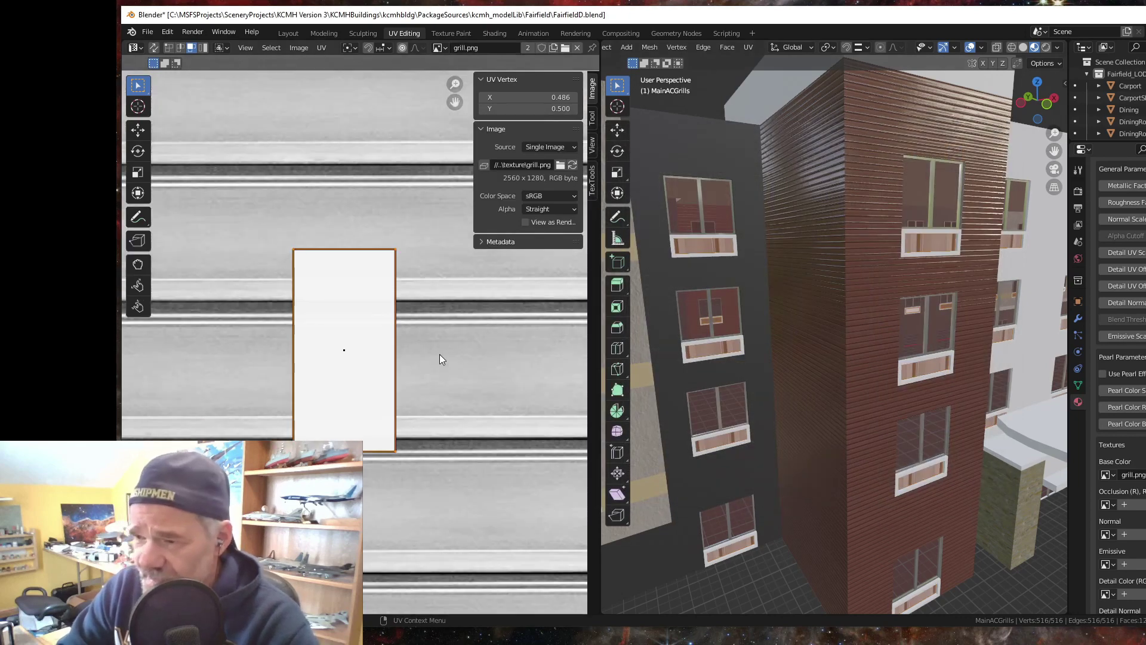
# - Select the stacked grille UV island over the grill image and rotate it 90 degrees
pyautogui.scroll(-9, 437, 355)
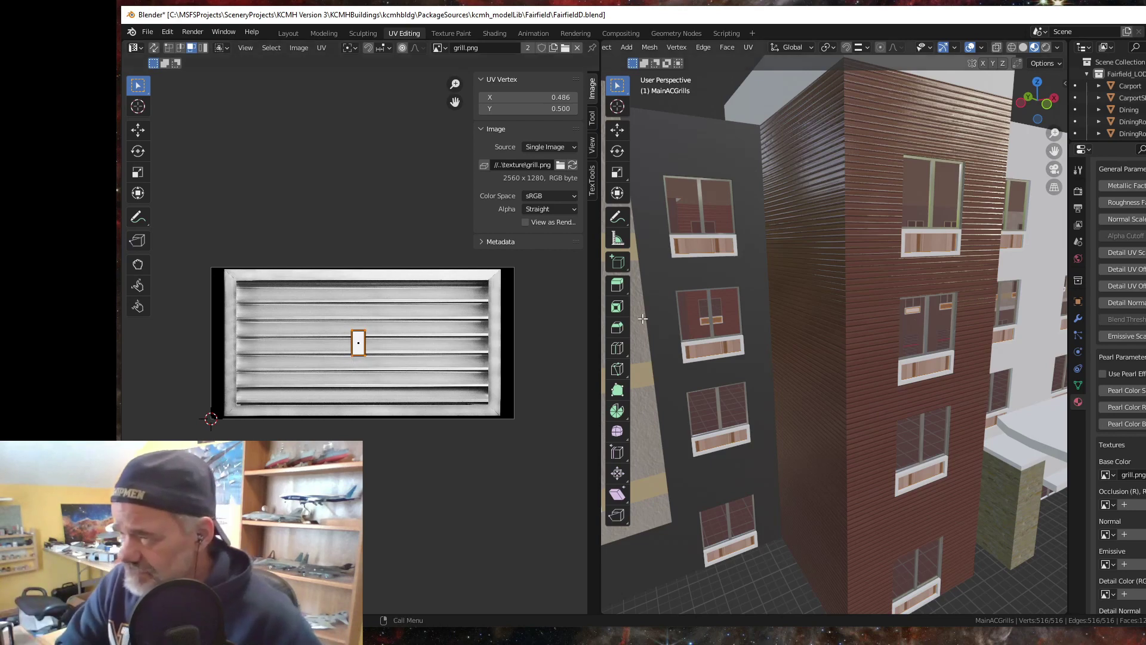
pyautogui.scroll(6, 661, 269)
pyautogui.scroll(-6, 661, 271)
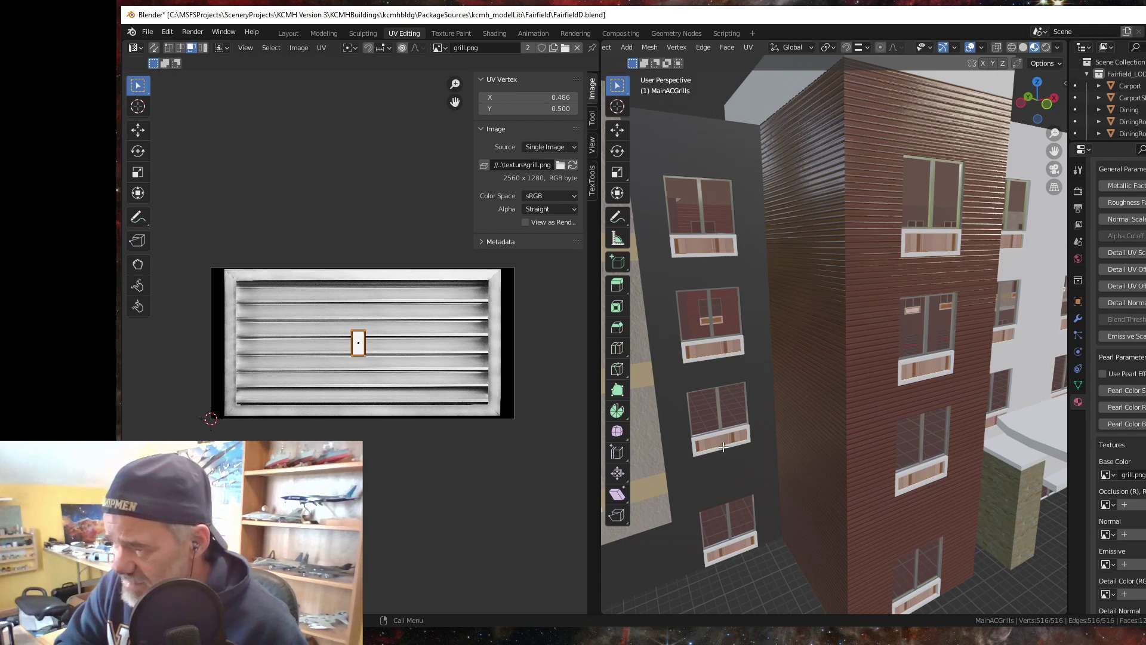
pyautogui.click(353, 359)
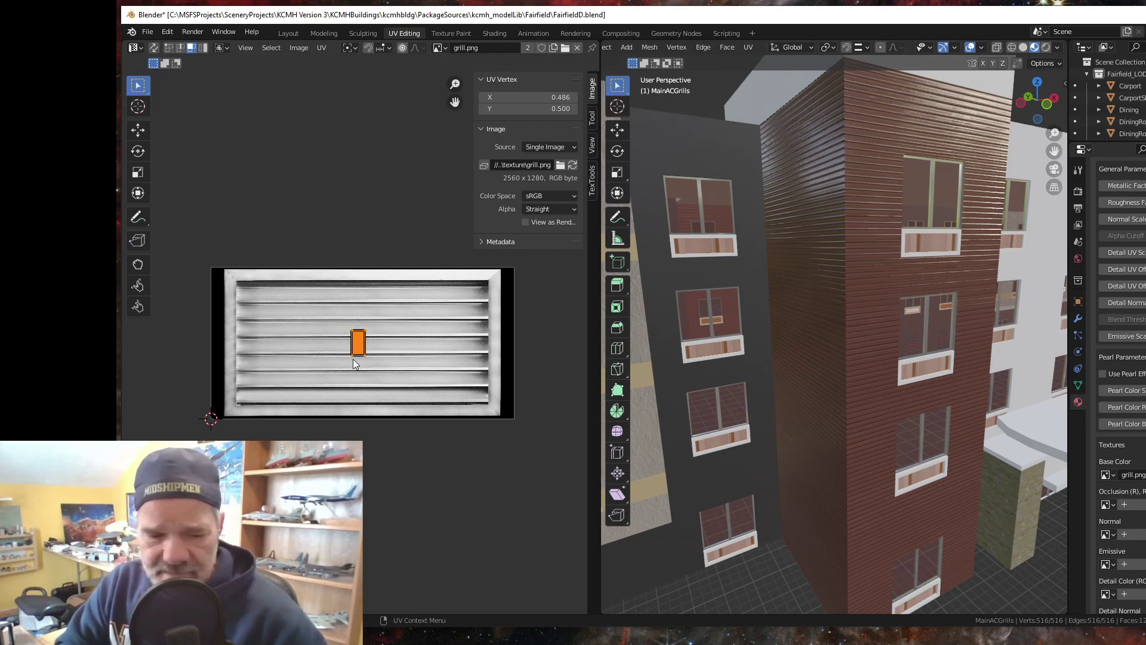
pyautogui.write('r')
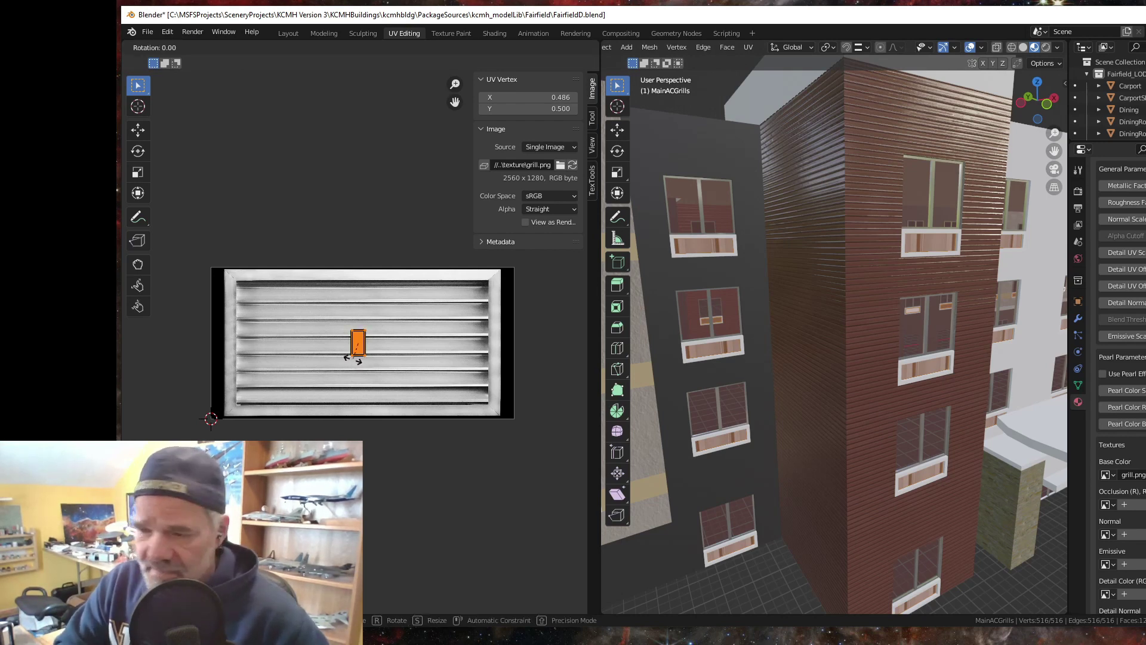
pyautogui.write('90')
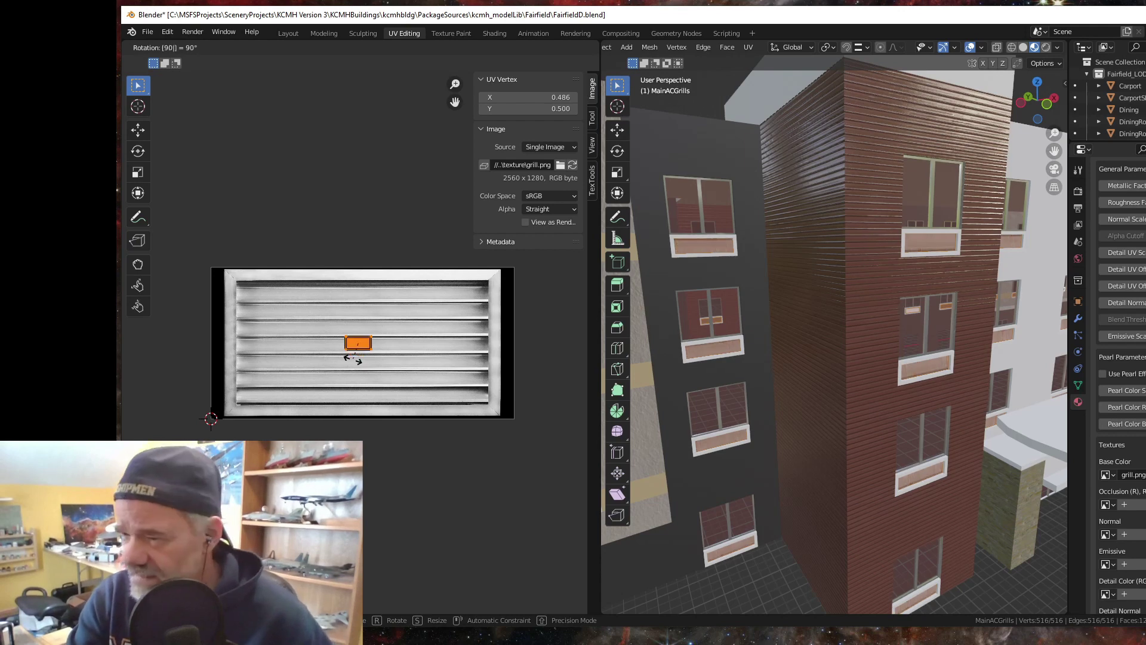
pyautogui.press('Return')
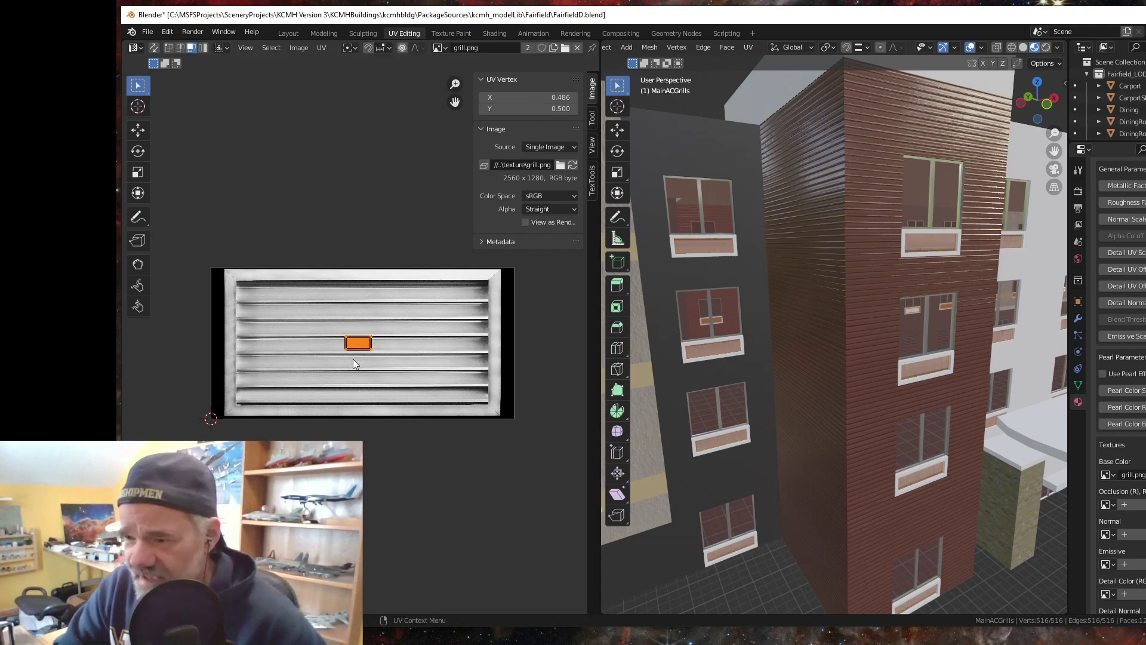
# - Scale the grille UV island up about 10.4 times to cover the louvres, then shrink it along Y to about 0.93
pyautogui.press('s')
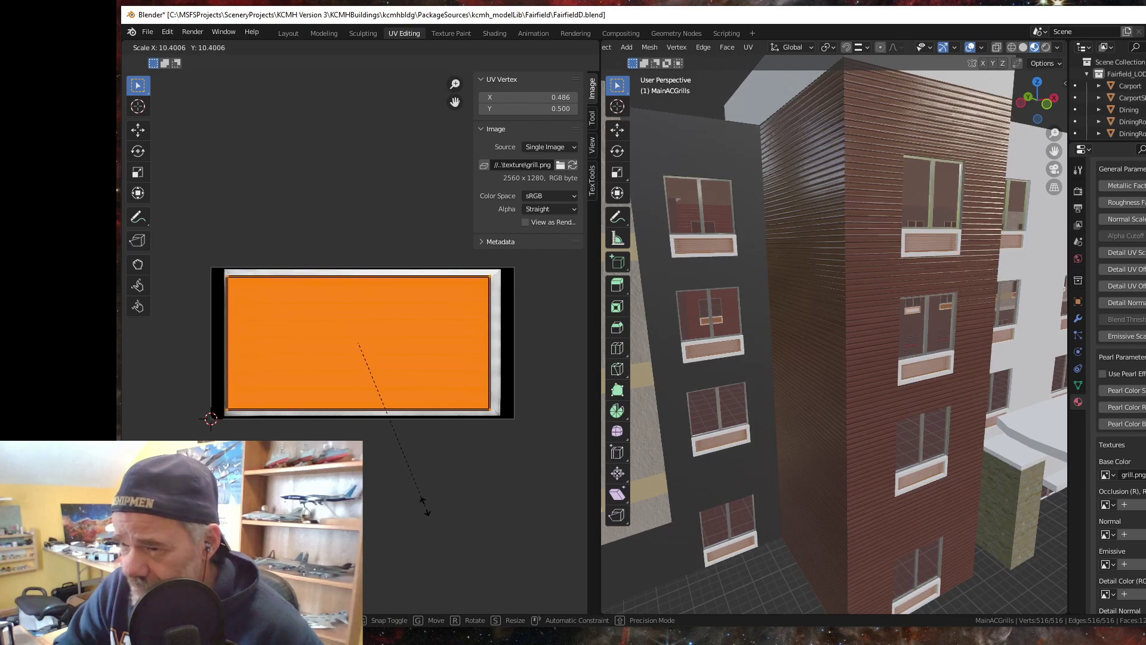
pyautogui.click(424, 504)
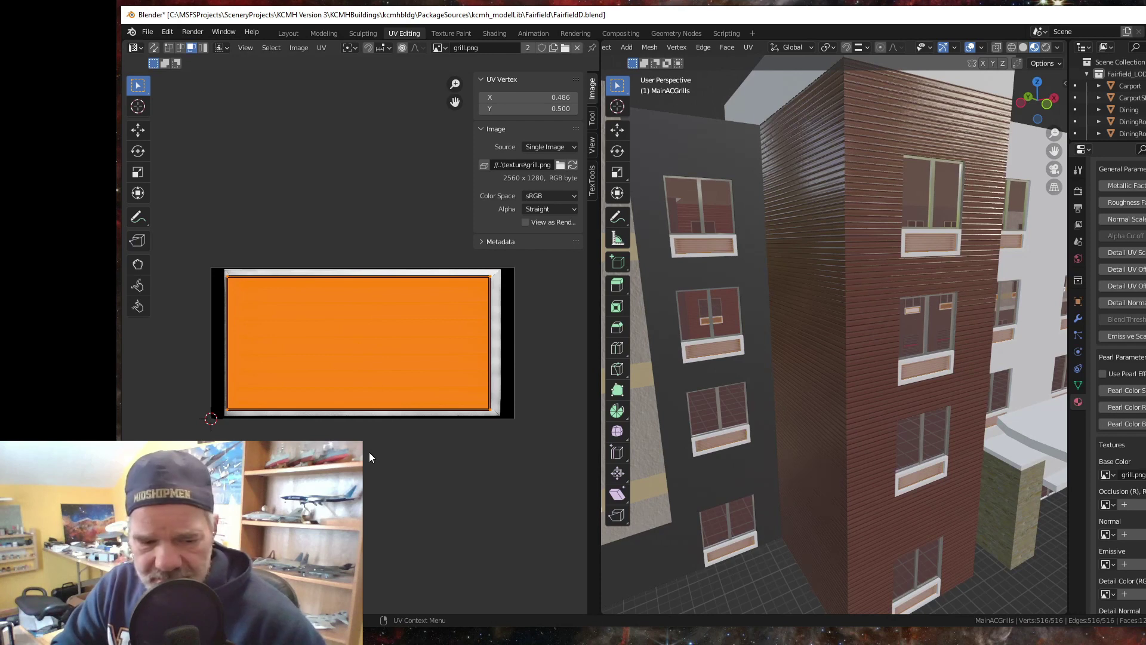
pyautogui.press('s')
pyautogui.press('y')
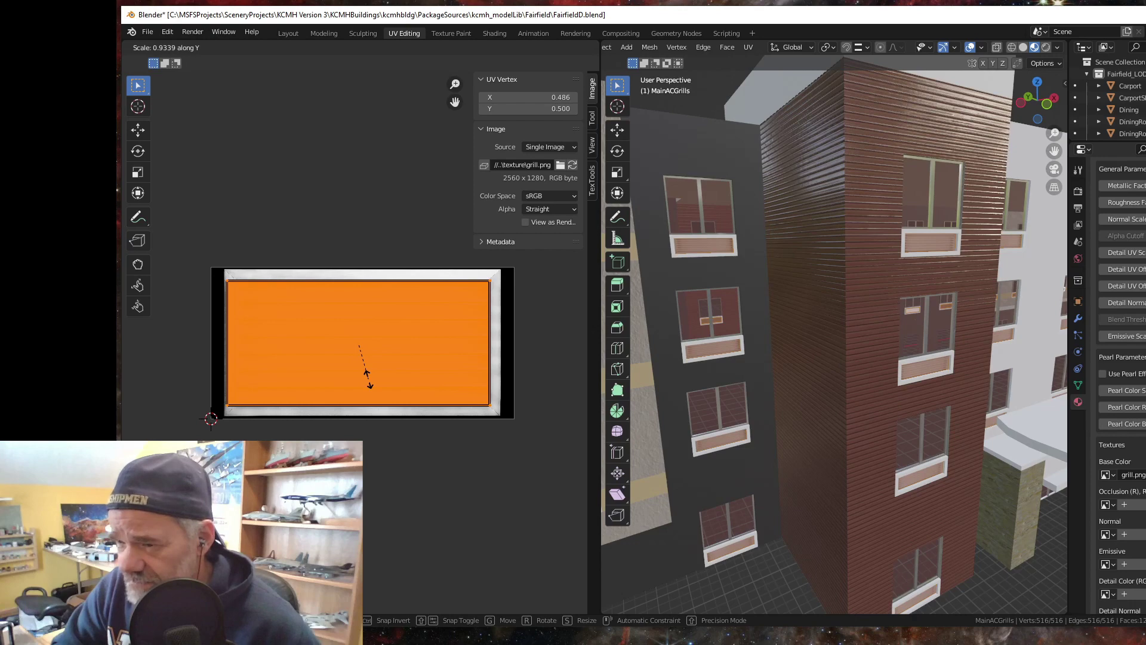
pyautogui.click(369, 382)
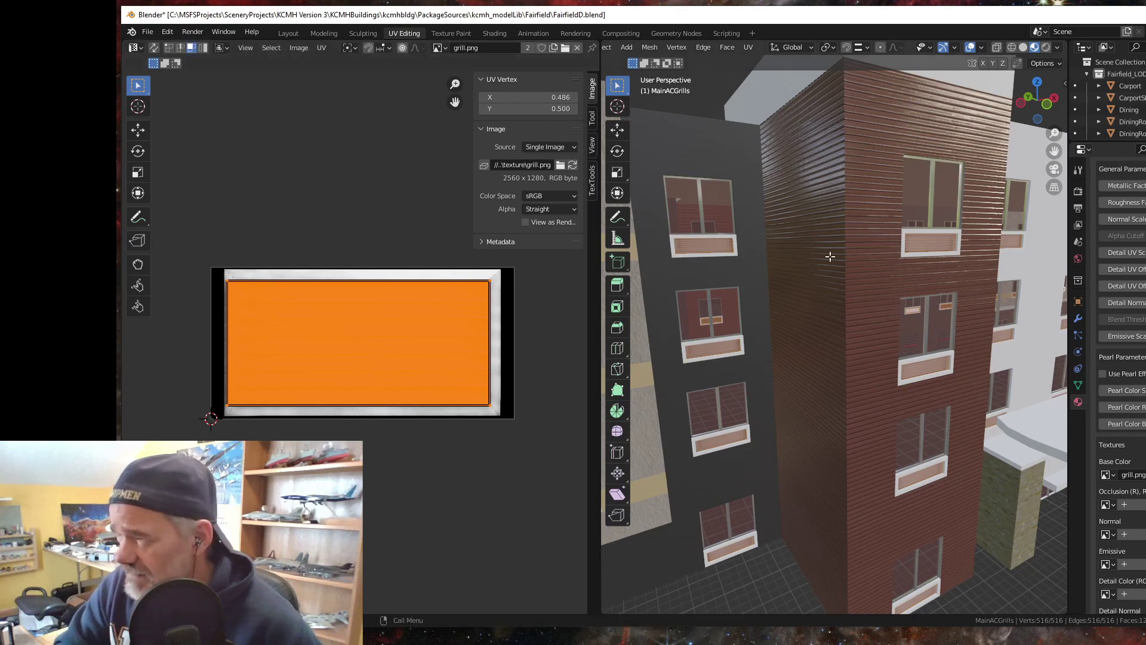
# - Check the grilles on the building, move their UV island about 0.006 along X, and switch to the Layout workspace
pyautogui.scroll(5, 727, 254)
pyautogui.scroll(-5, 725, 251)
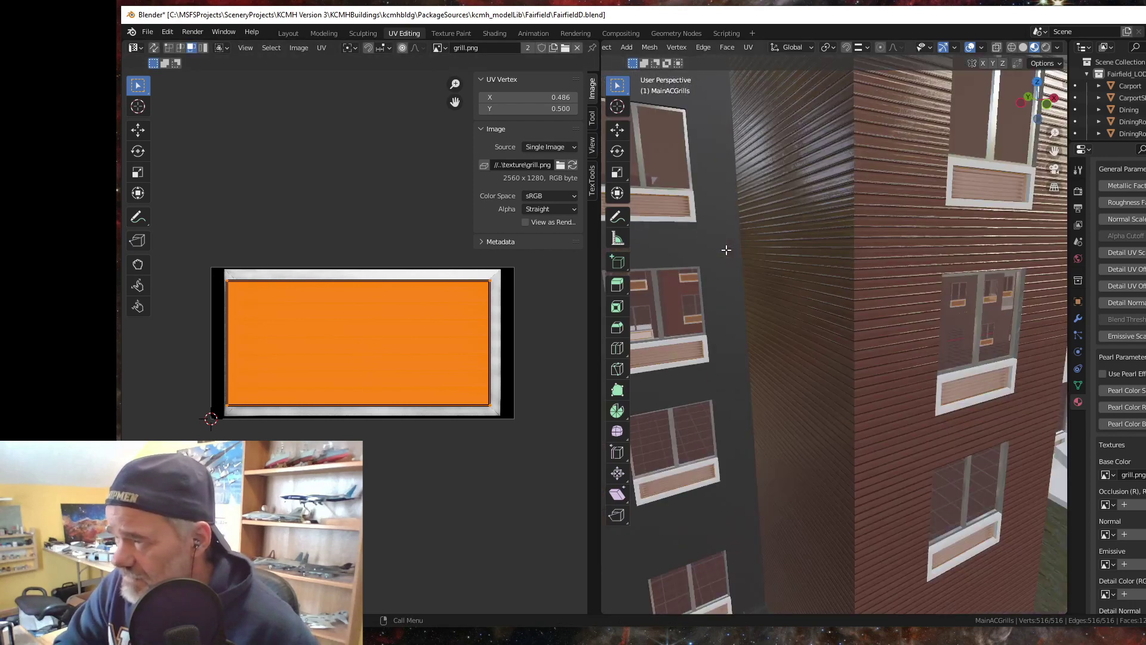
pyautogui.moveTo(928, 373); pyautogui.dragTo(726, 338)
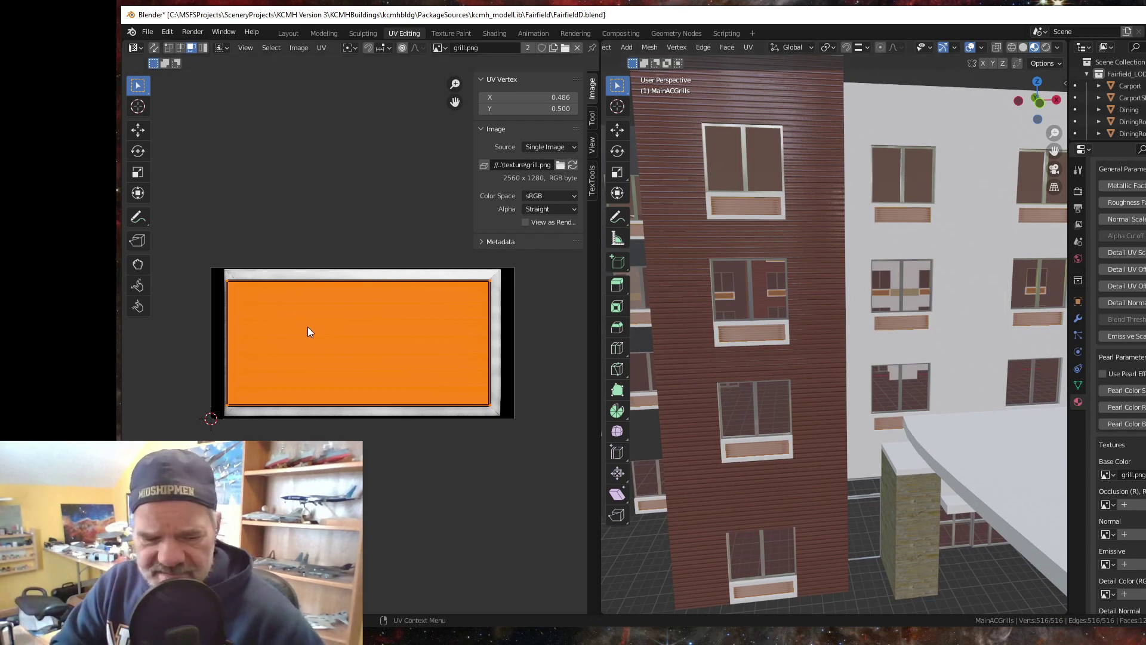
pyautogui.press('g')
pyautogui.press('x')
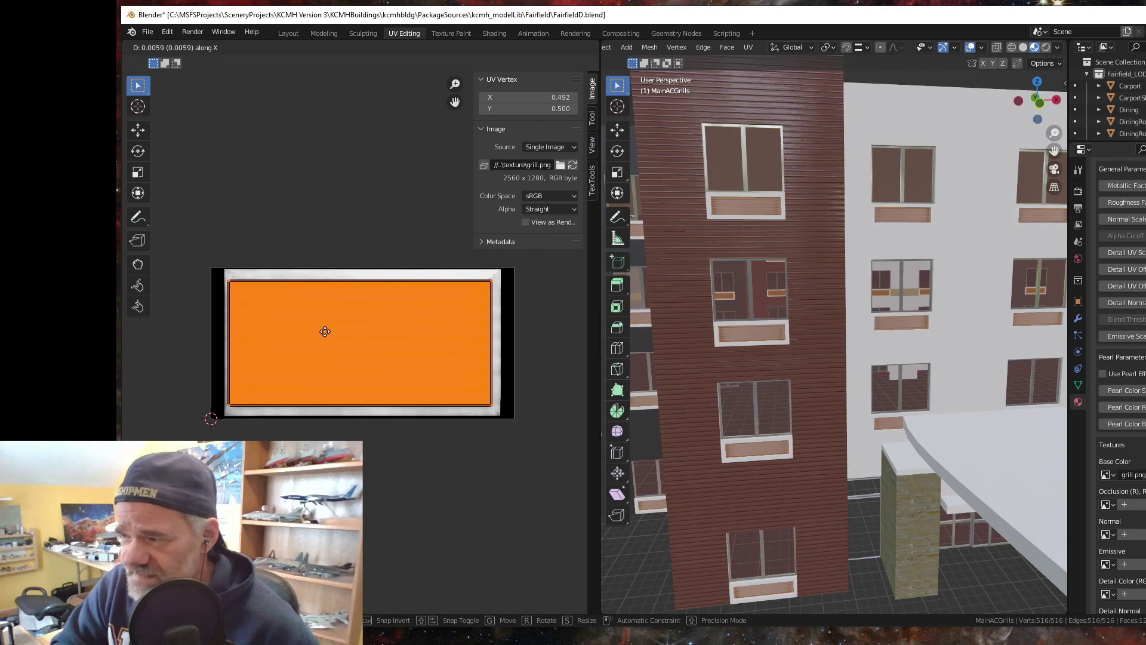
pyautogui.click(325, 331)
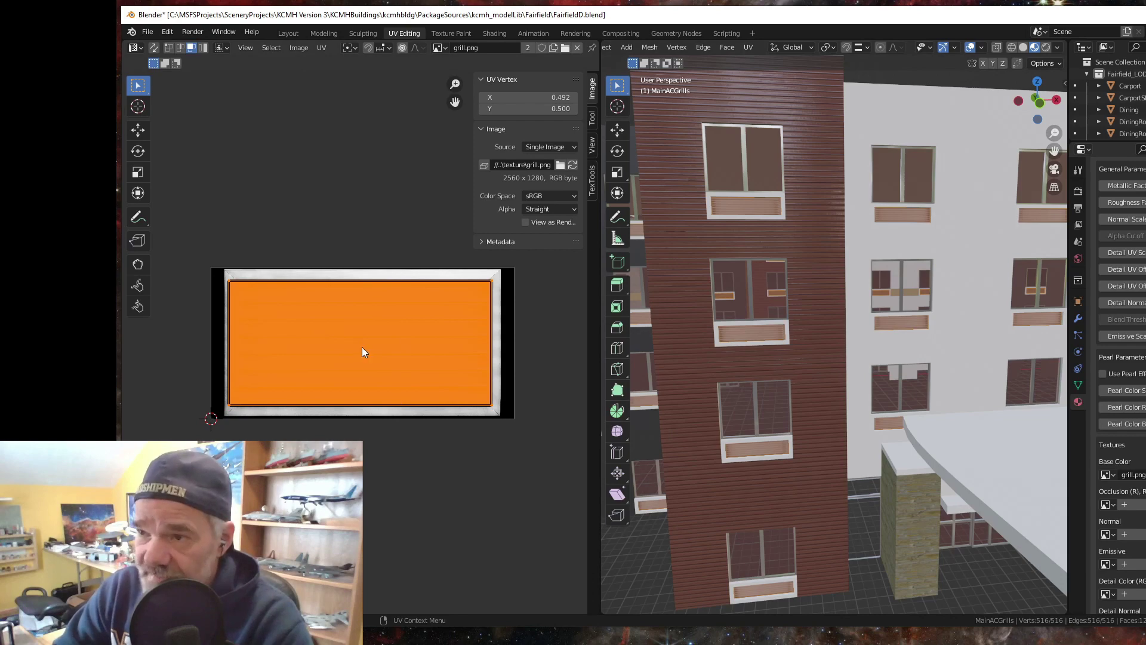
pyautogui.click(290, 33)
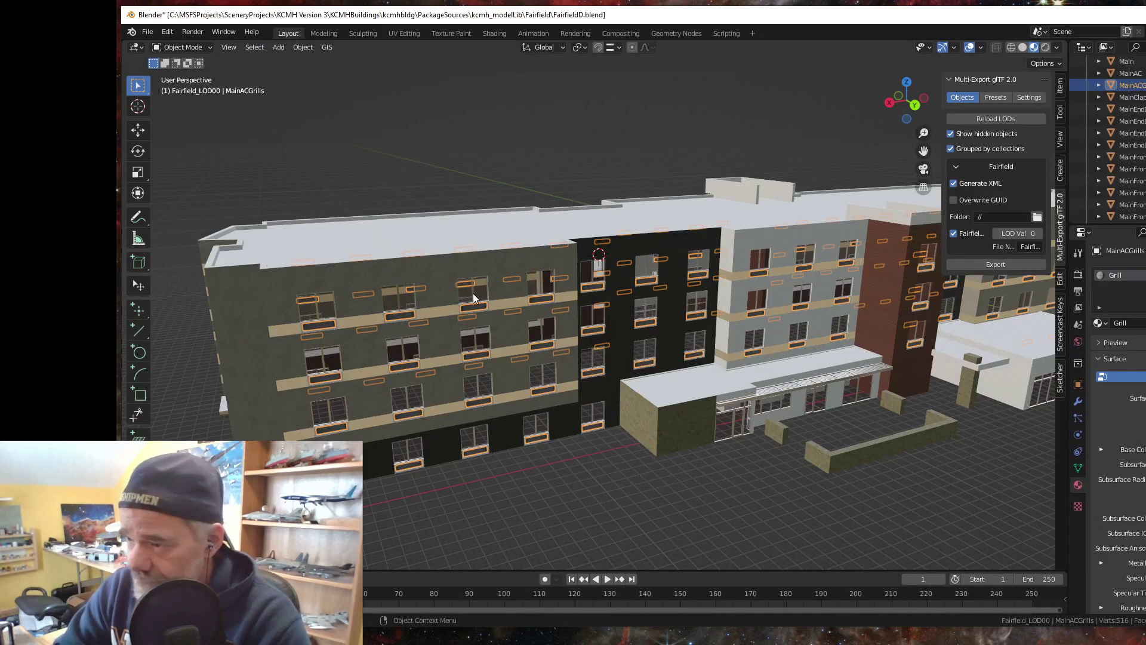
# - Check the grille texture on the building's facade and save FairfieldD.blend
pyautogui.scroll(10, 443, 369)
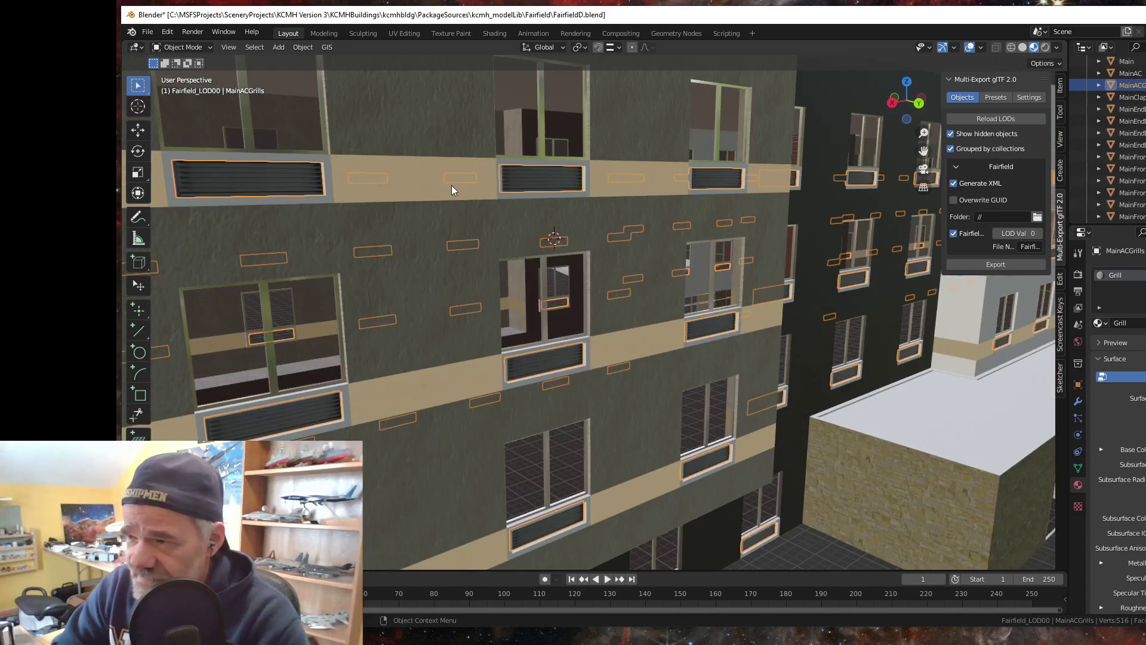
pyautogui.scroll(-10, 653, 257)
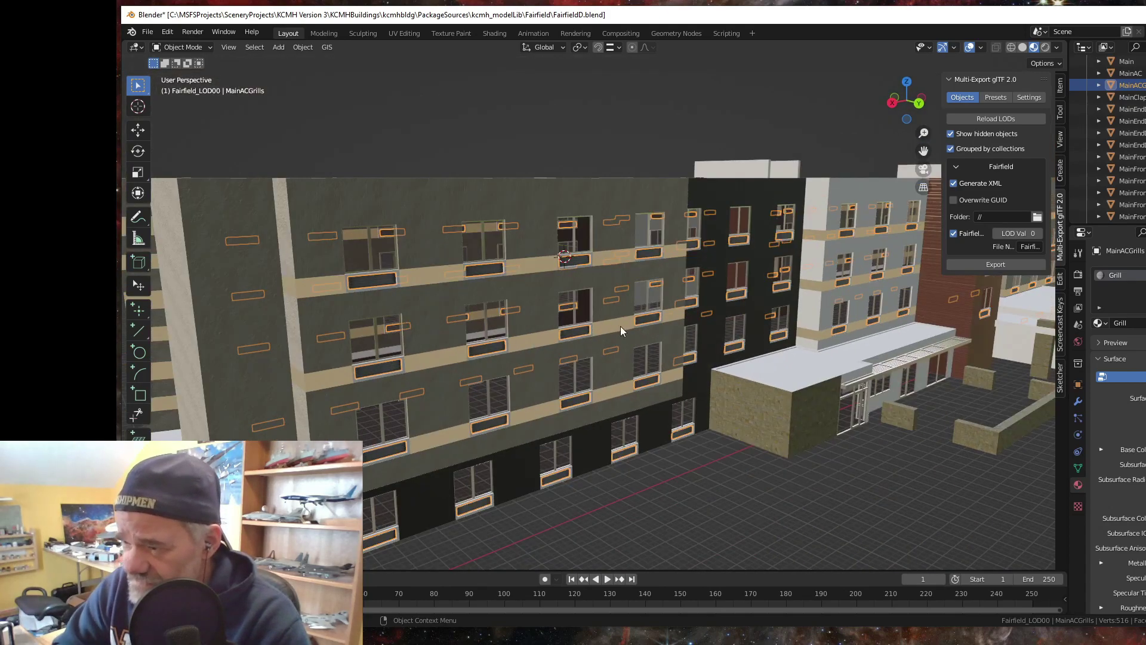
pyautogui.moveTo(625, 328); pyautogui.dragTo(597, 407)
pyautogui.scroll(4, 597, 407)
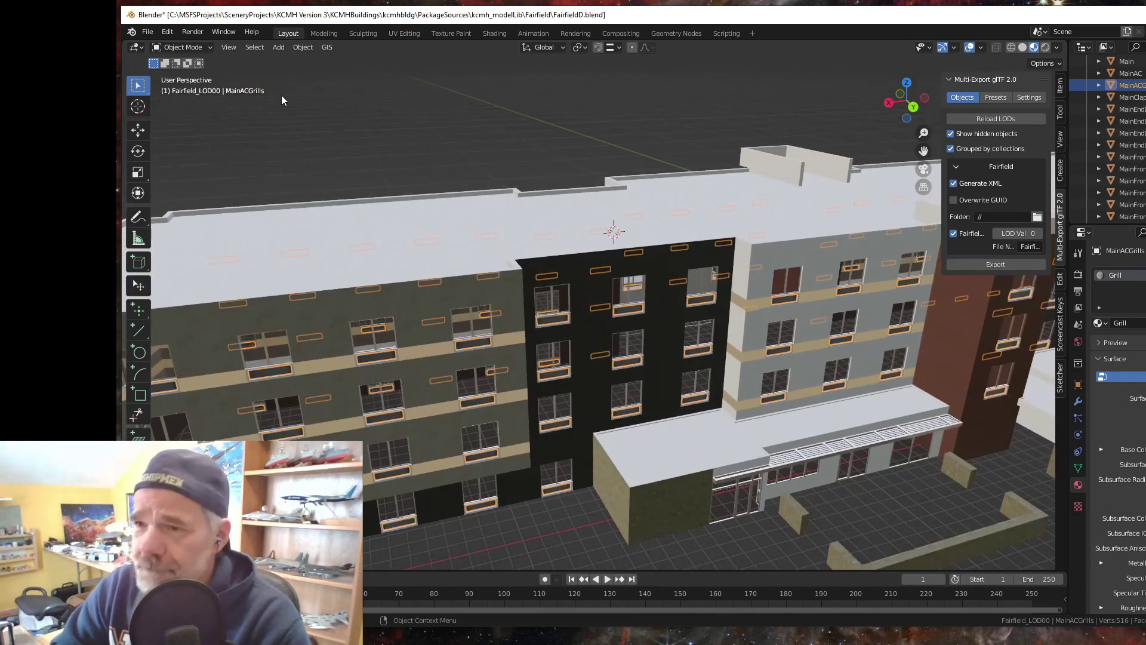
pyautogui.click(146, 32)
pyautogui.click(164, 111)
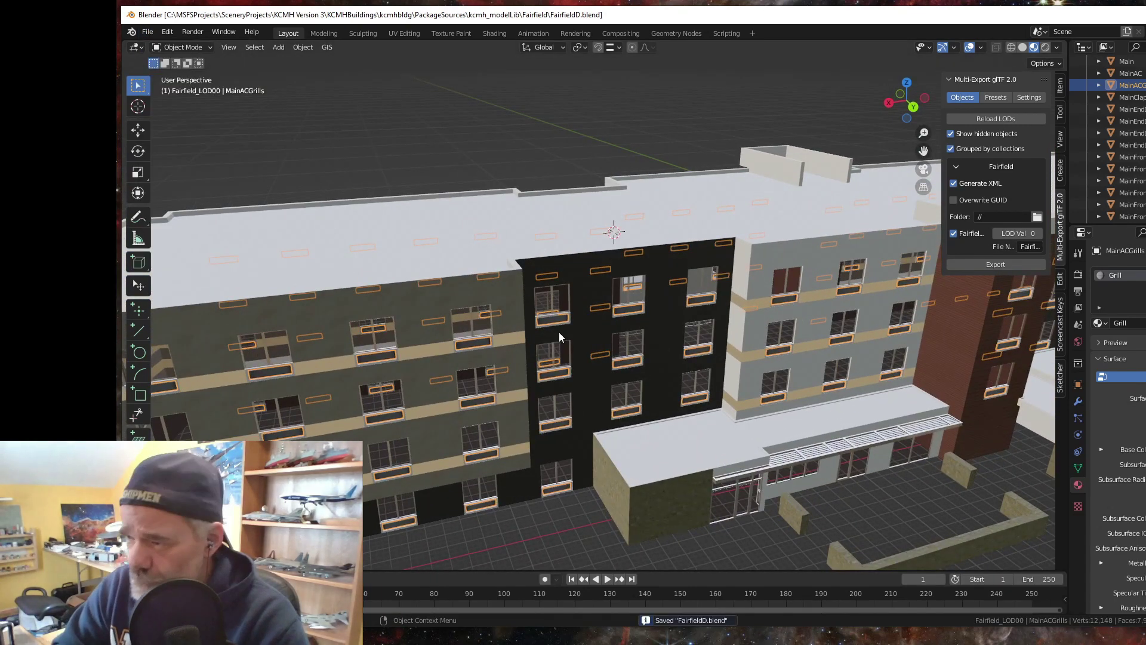
# - Deselect the grilles and examine how their louvres look across the front facade and up close on the brown tower
pyautogui.click(560, 166)
pyautogui.scroll(5, 550, 414)
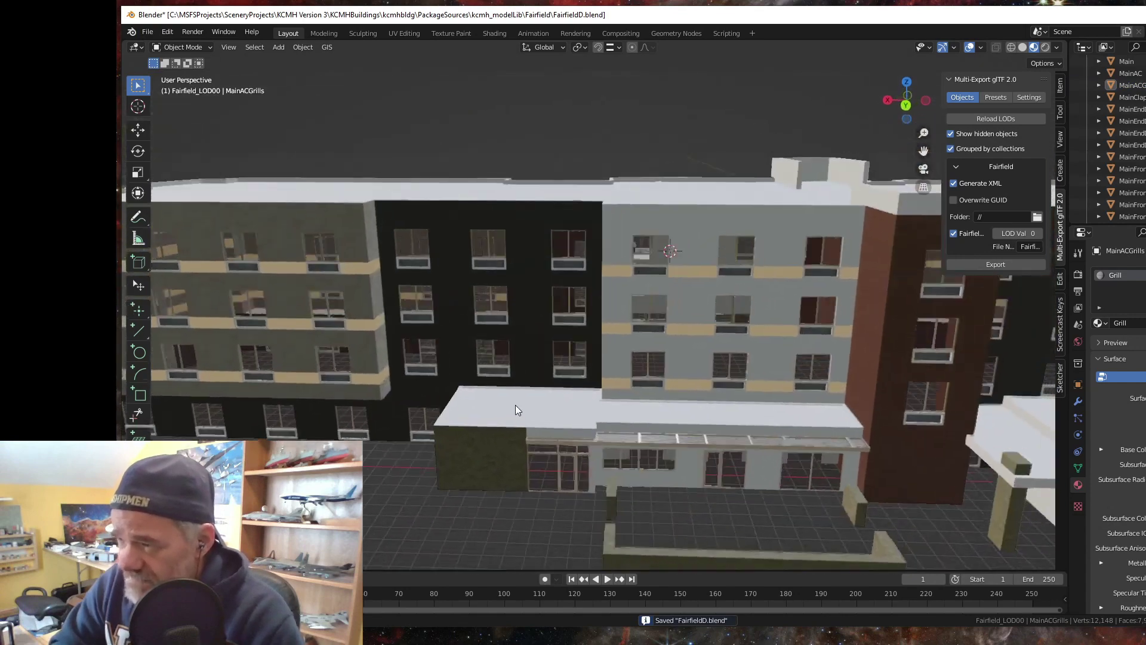
pyautogui.moveTo(514, 405); pyautogui.dragTo(487, 400)
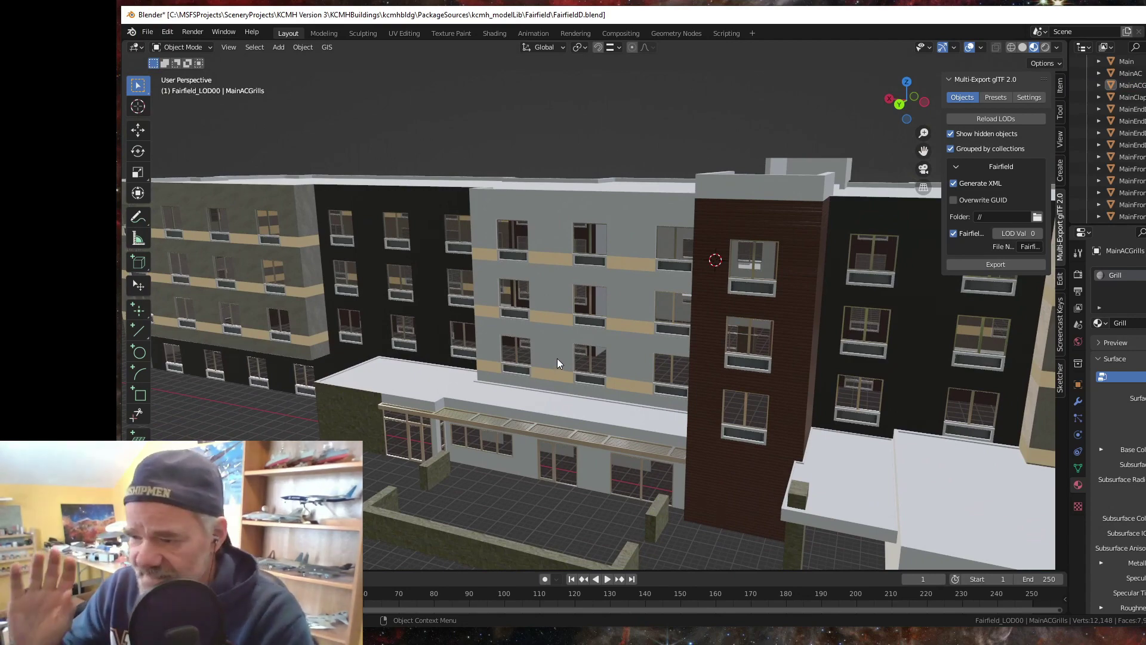
pyautogui.moveTo(470, 331); pyautogui.dragTo(480, 296)
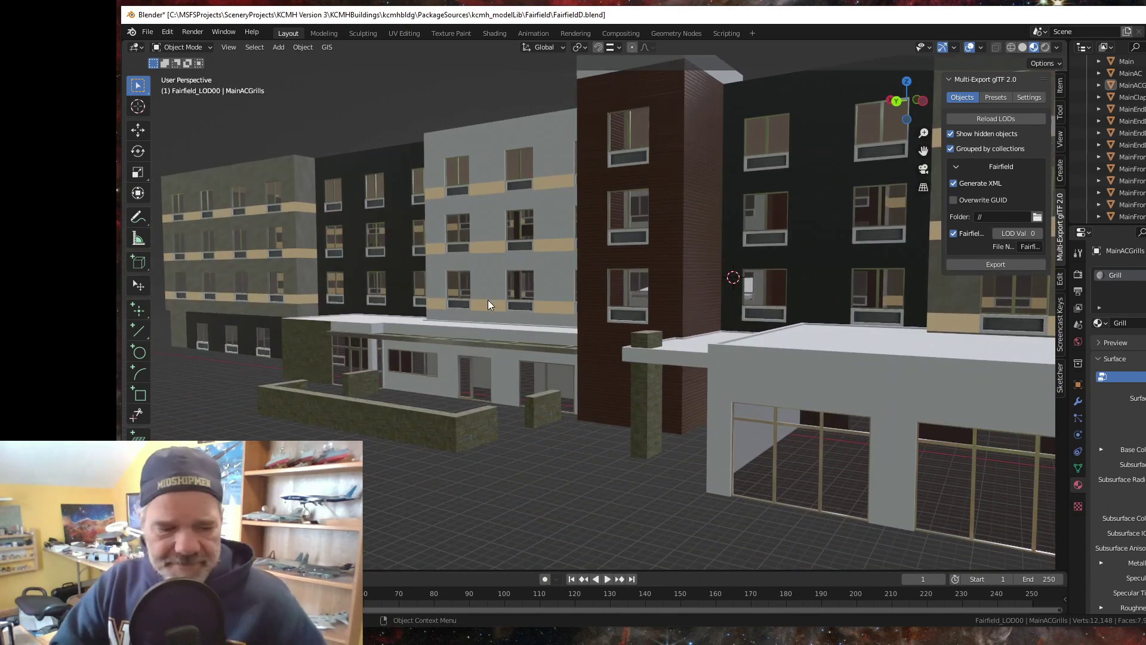
pyautogui.moveTo(545, 338)
pyautogui.mouseDown()
pyautogui.moveTo(525, 331)
pyautogui.moveTo(550, 335)
pyautogui.mouseUp()
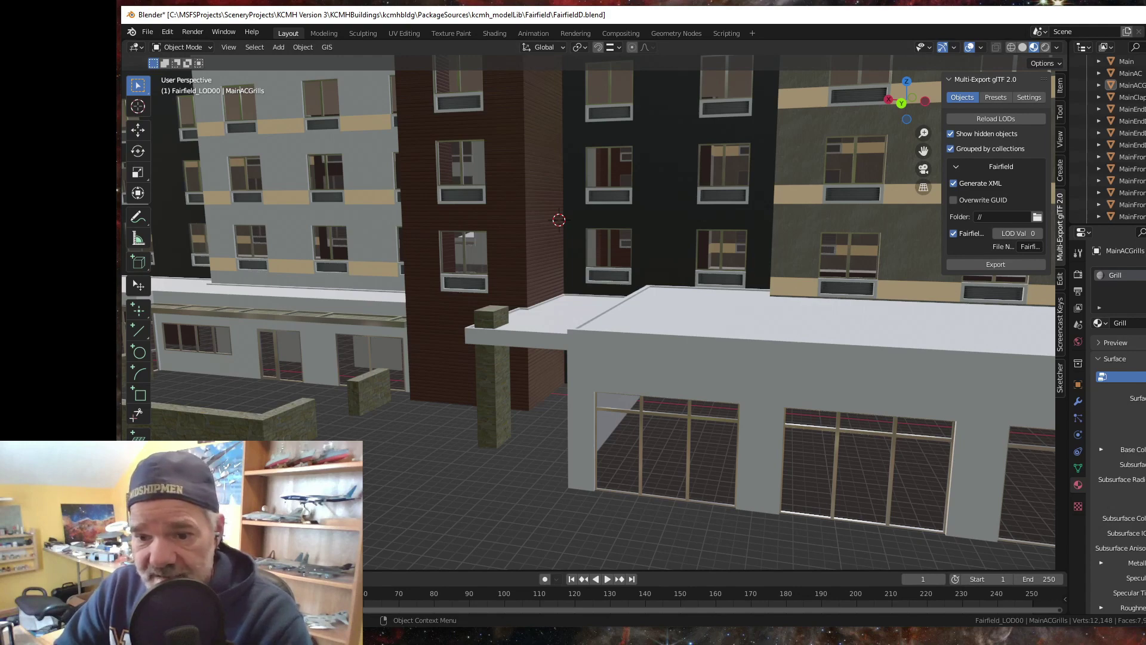
pyautogui.scroll(-3, 559, 220)
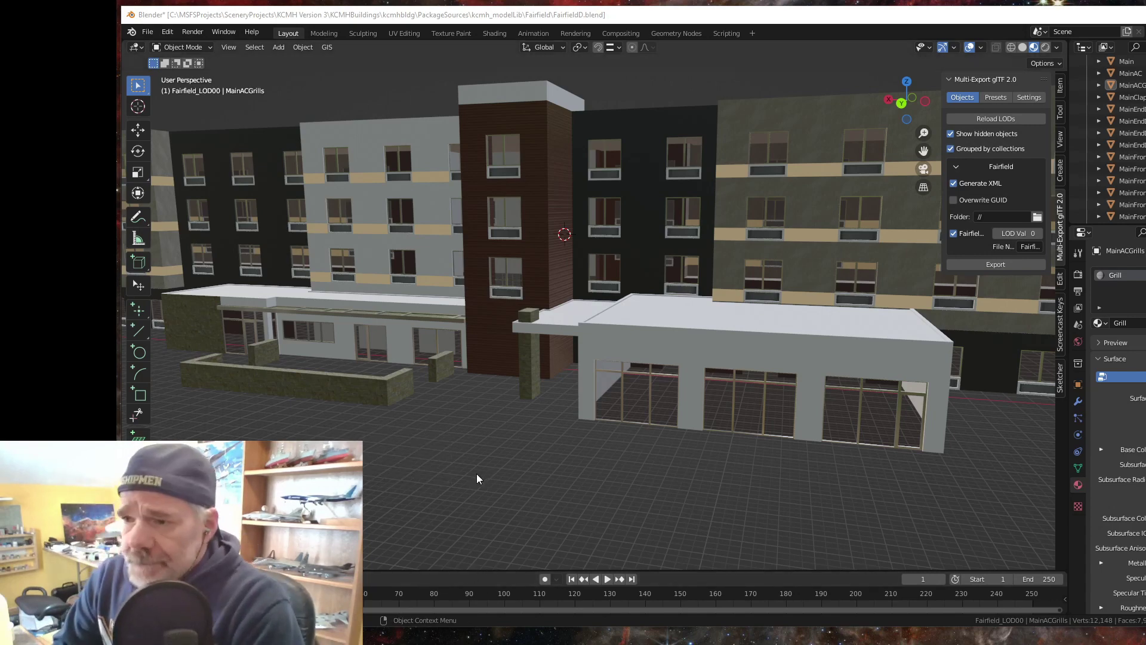
pyautogui.moveTo(476, 474); pyautogui.dragTo(510, 480)
pyautogui.scroll(3, 501, 481)
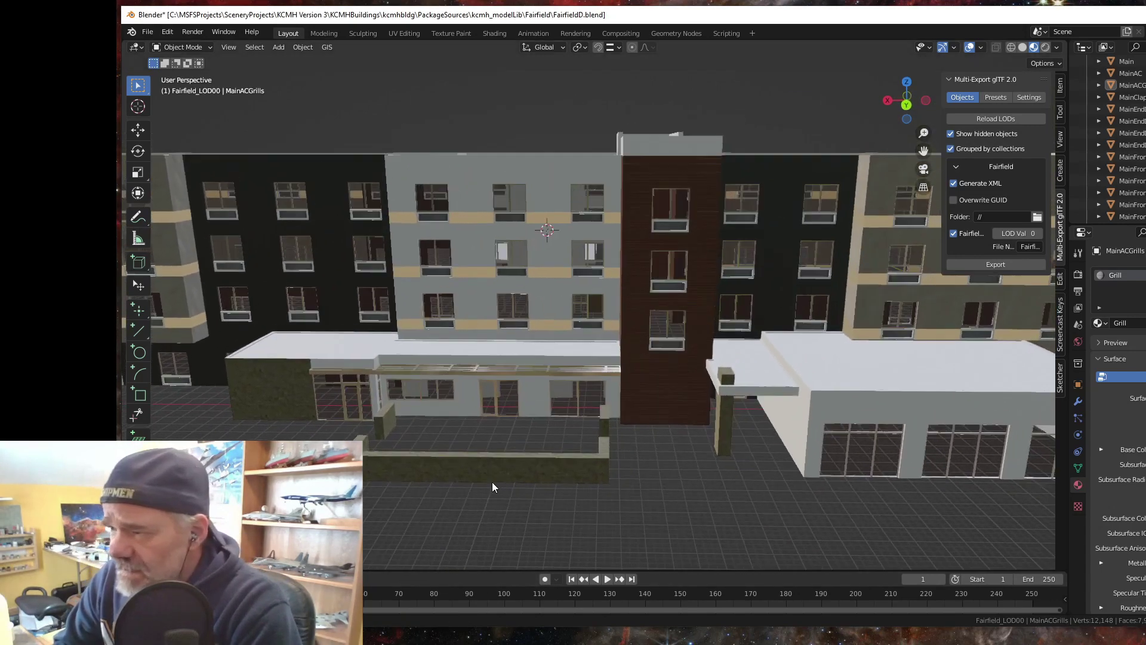
pyautogui.scroll(-2, 492, 484)
pyautogui.scroll(8, 681, 335)
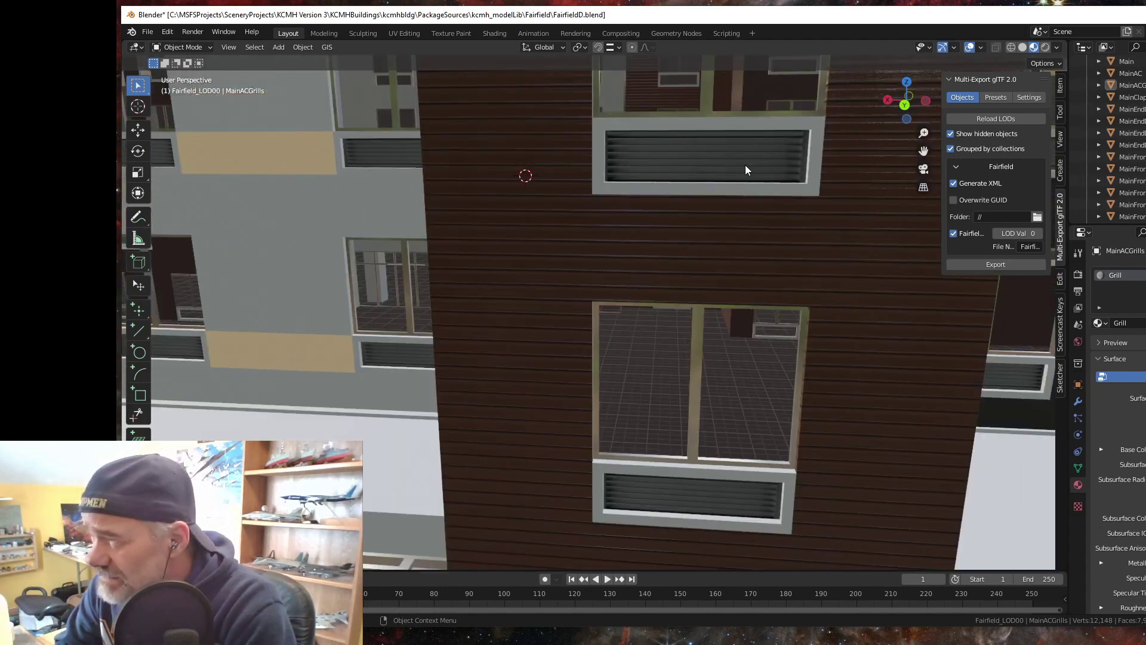
pyautogui.scroll(-8, 745, 167)
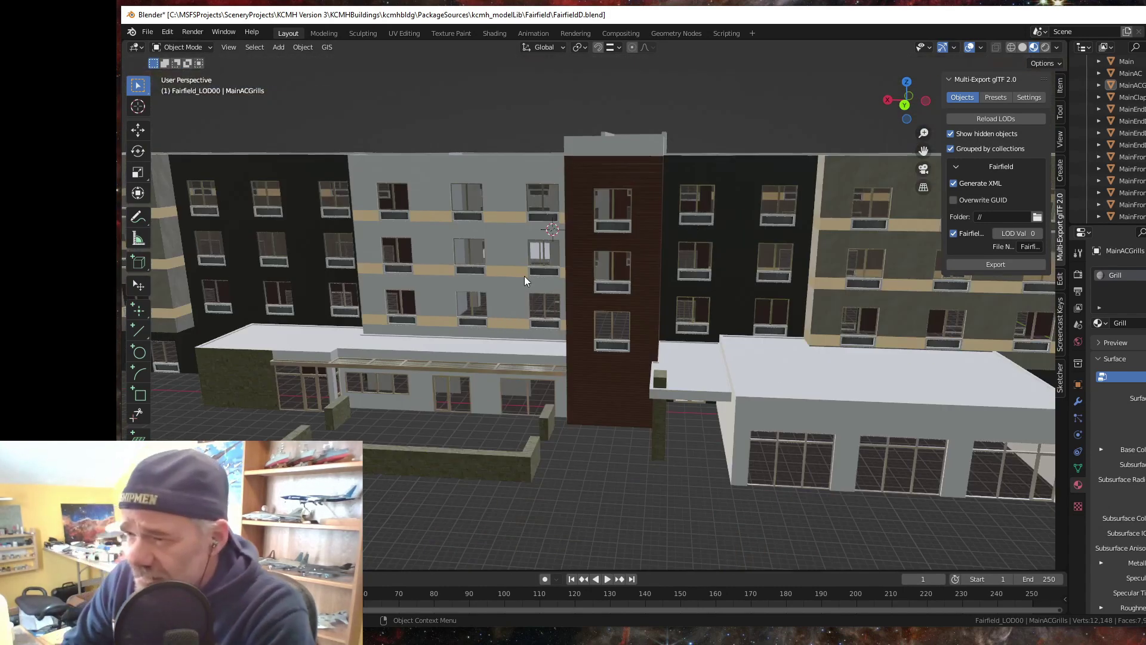
pyautogui.scroll(10, 597, 281)
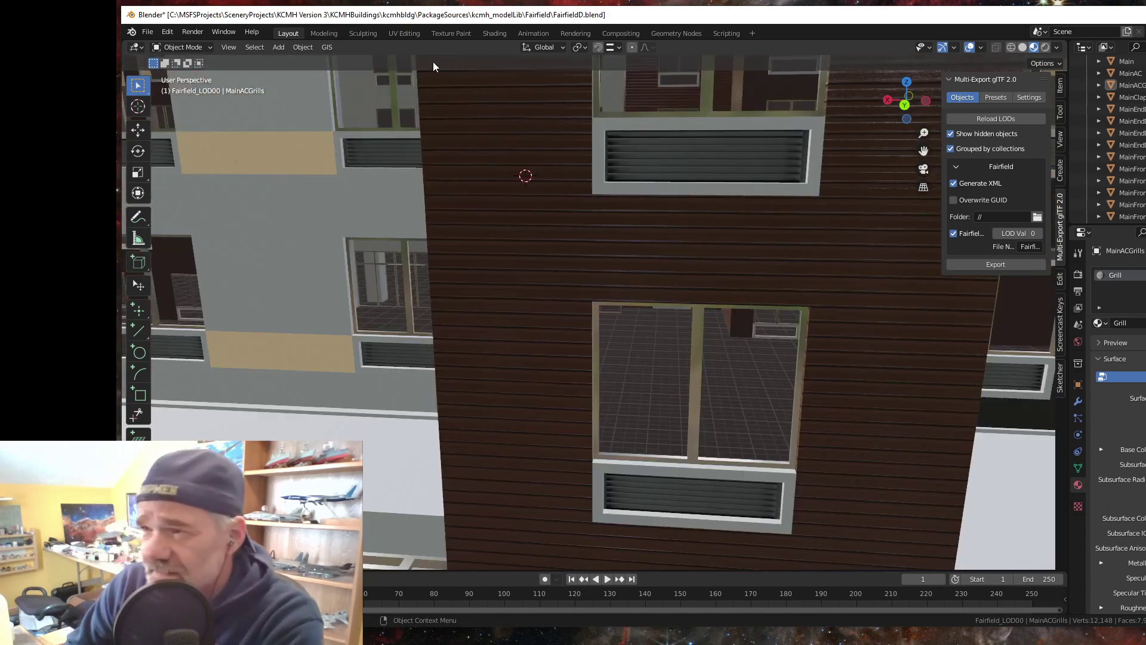
pyautogui.click(405, 33)
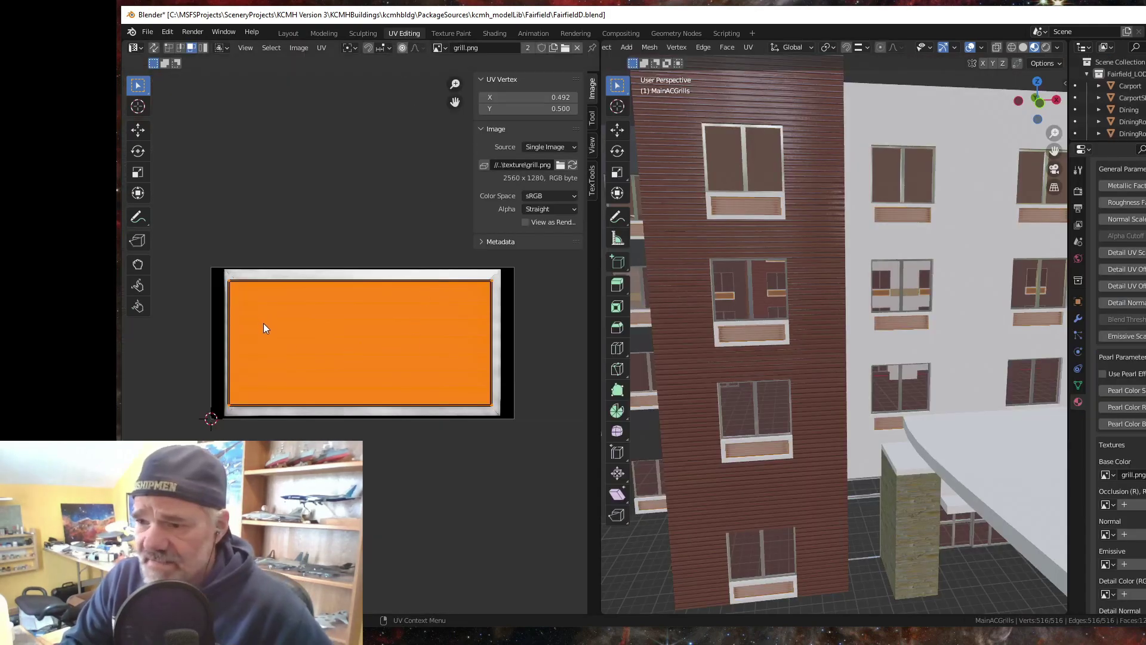
pyautogui.press('r')
pyautogui.press('1')
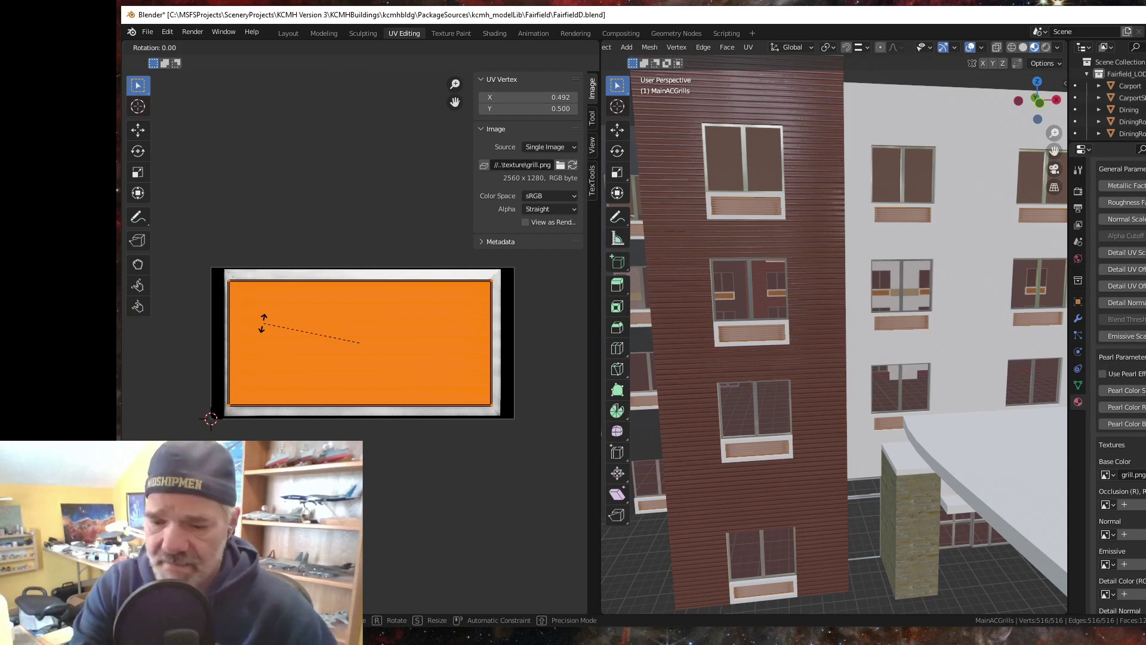
pyautogui.press('Escape')
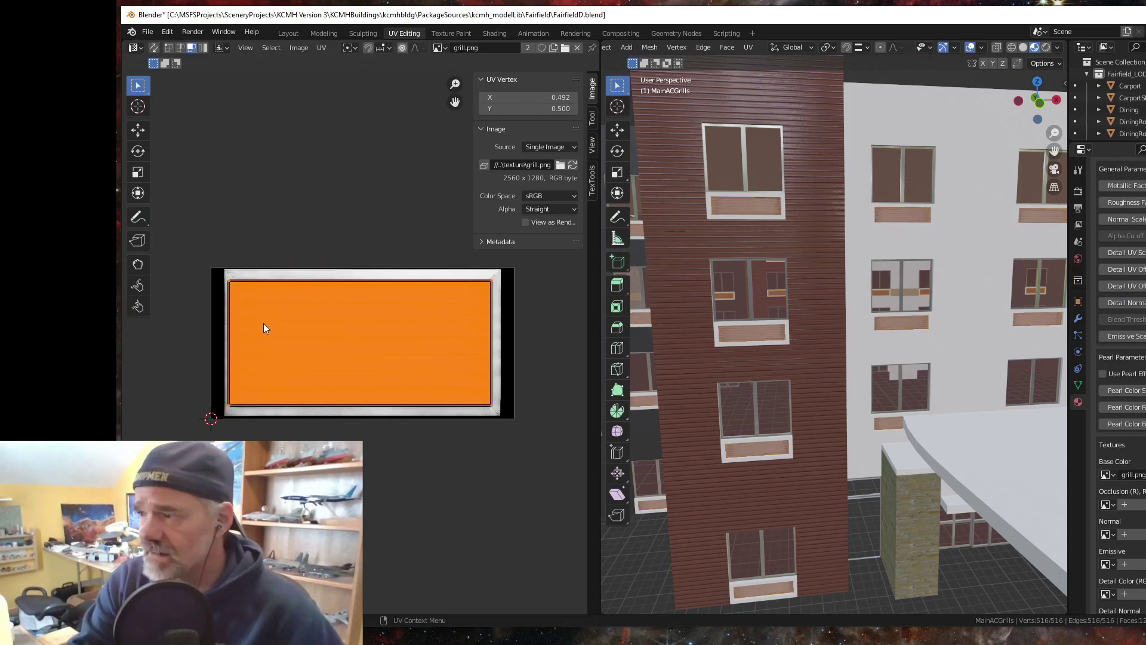
pyautogui.click(279, 33)
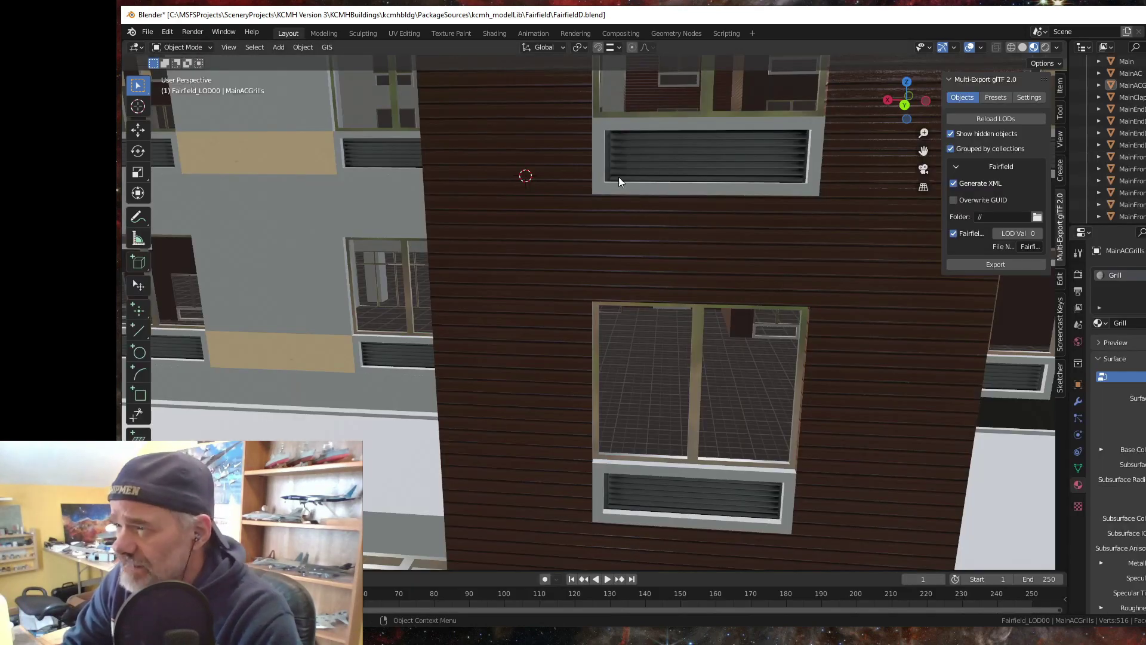
# - Examine the windows and grilles along the front facade, from the brown tower to the olive end wing
pyautogui.scroll(-5, 748, 214)
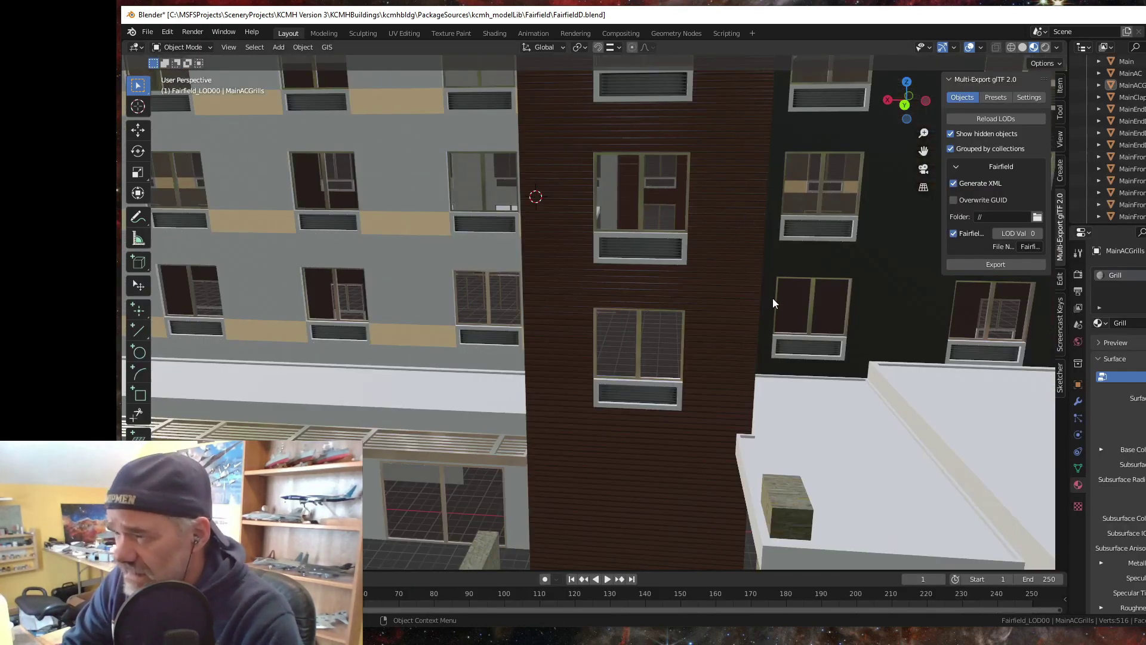
pyautogui.scroll(-5, 773, 300)
pyautogui.scroll(6, 764, 352)
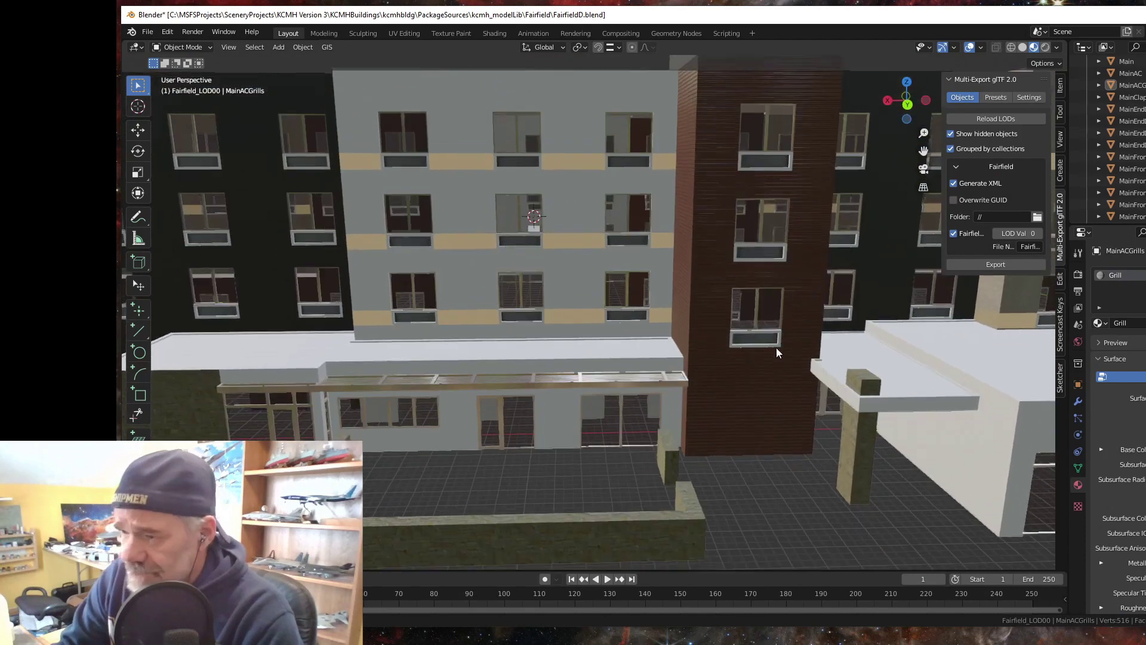
pyautogui.scroll(2, 776, 350)
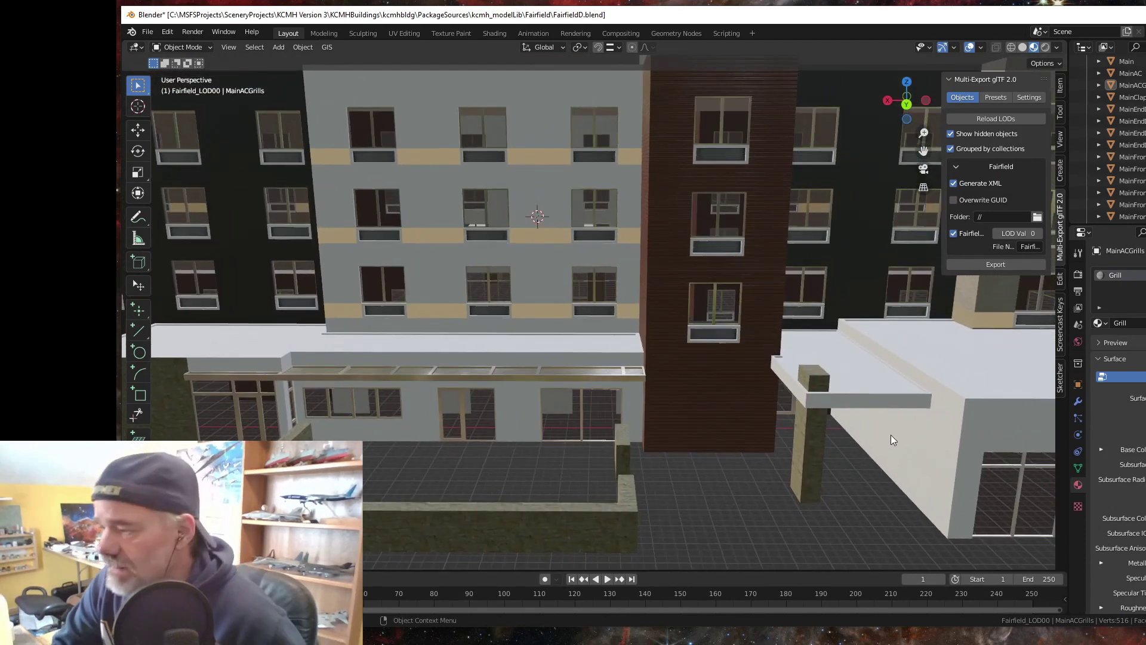
pyautogui.moveTo(731, 456); pyautogui.dragTo(843, 379)
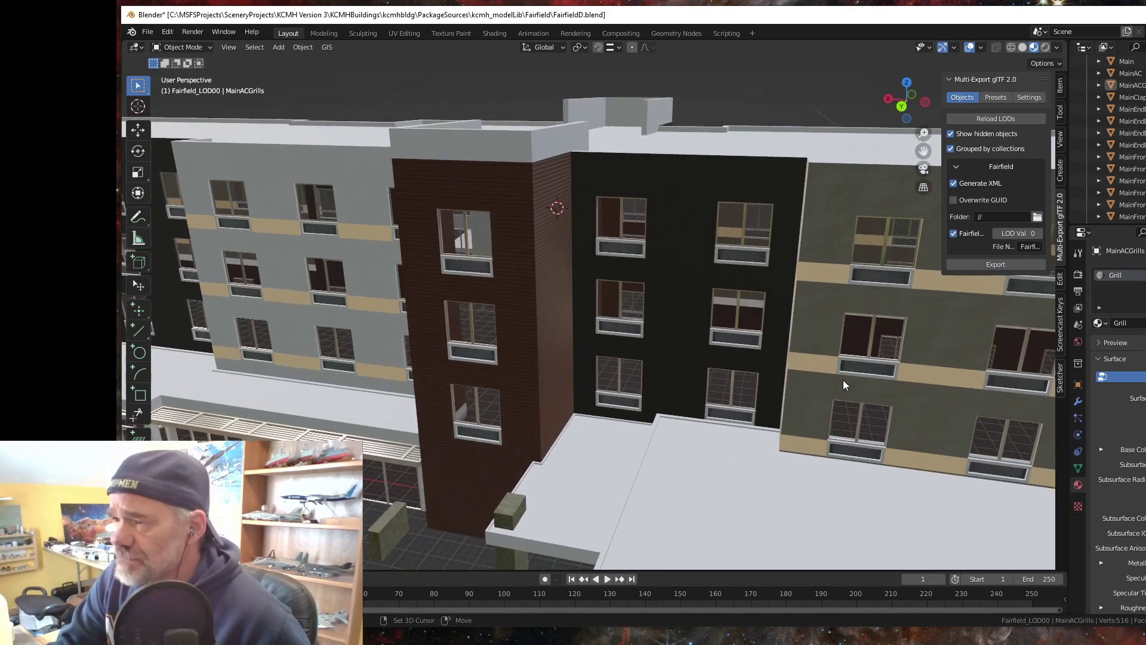
pyautogui.scroll(4, 669, 343)
pyautogui.scroll(-3, 665, 342)
pyautogui.moveTo(675, 346); pyautogui.dragTo(599, 397)
pyautogui.scroll(2, 711, 337)
pyautogui.scroll(-2, 604, 379)
pyautogui.scroll(1, 604, 382)
pyautogui.scroll(-2, 604, 381)
pyautogui.scroll(3, 604, 375)
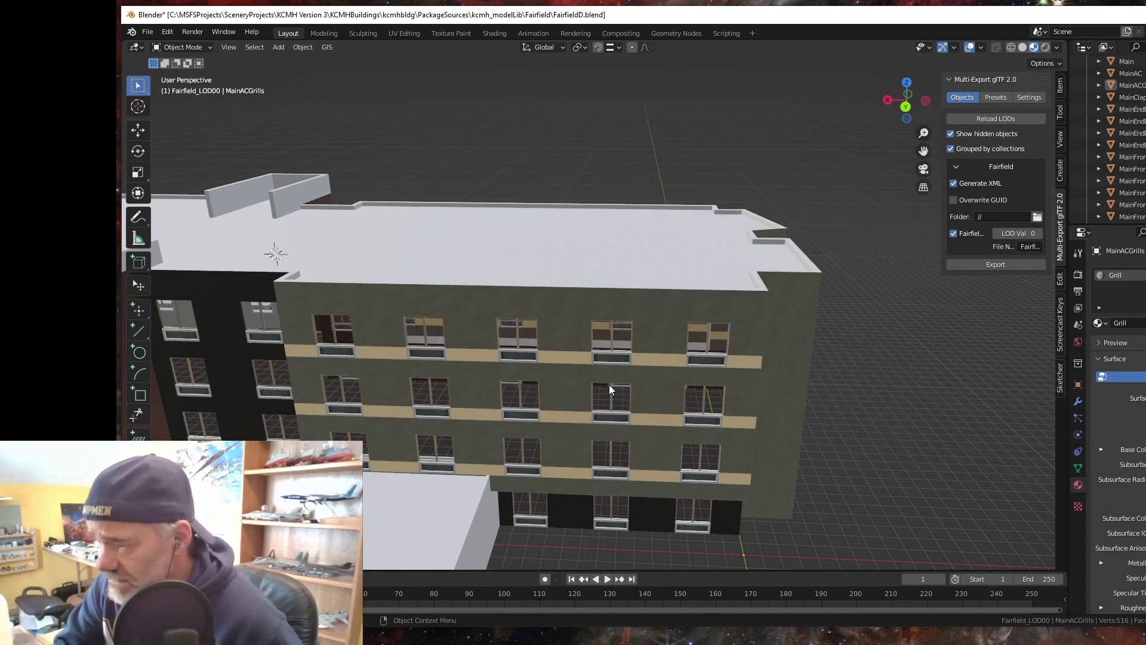
pyautogui.scroll(-2, 692, 479)
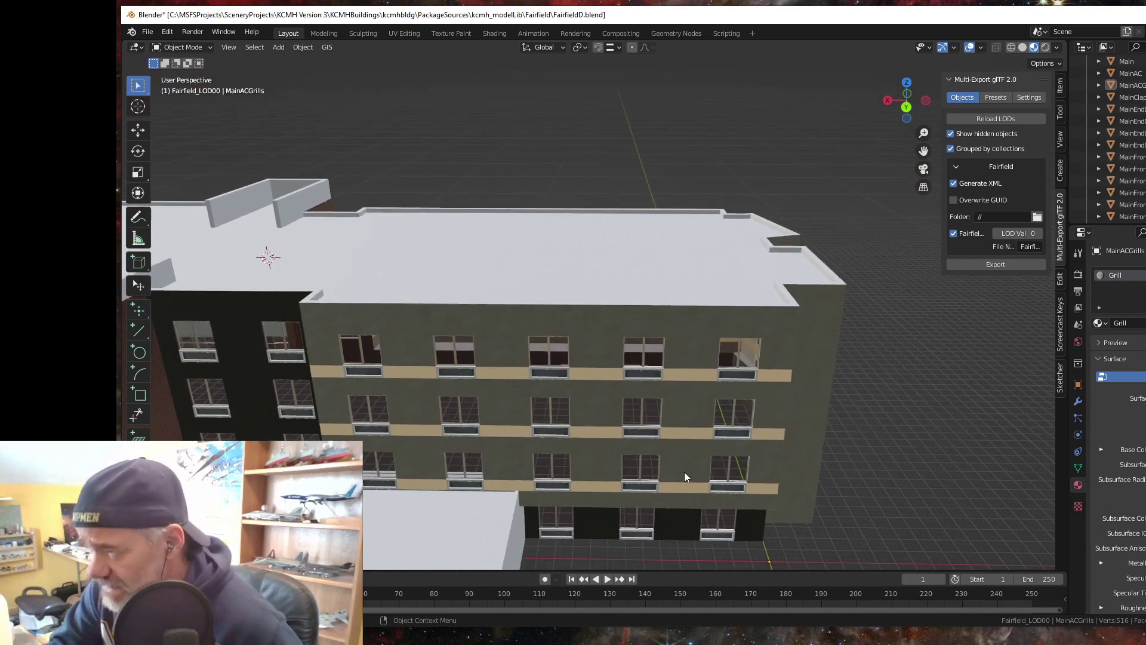
pyautogui.scroll(3, 684, 472)
# - Select the MainWins window object on the olive end wing and enter Edit Mode
pyautogui.click(686, 401)
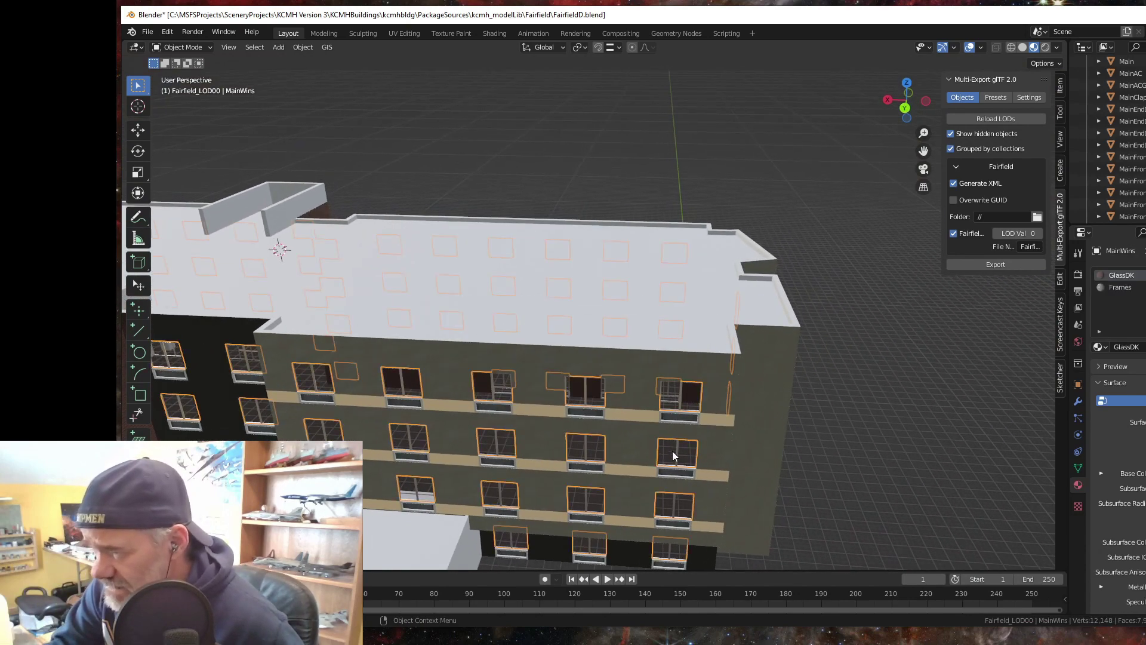
pyautogui.scroll(2, 678, 450)
pyautogui.scroll(-1, 679, 448)
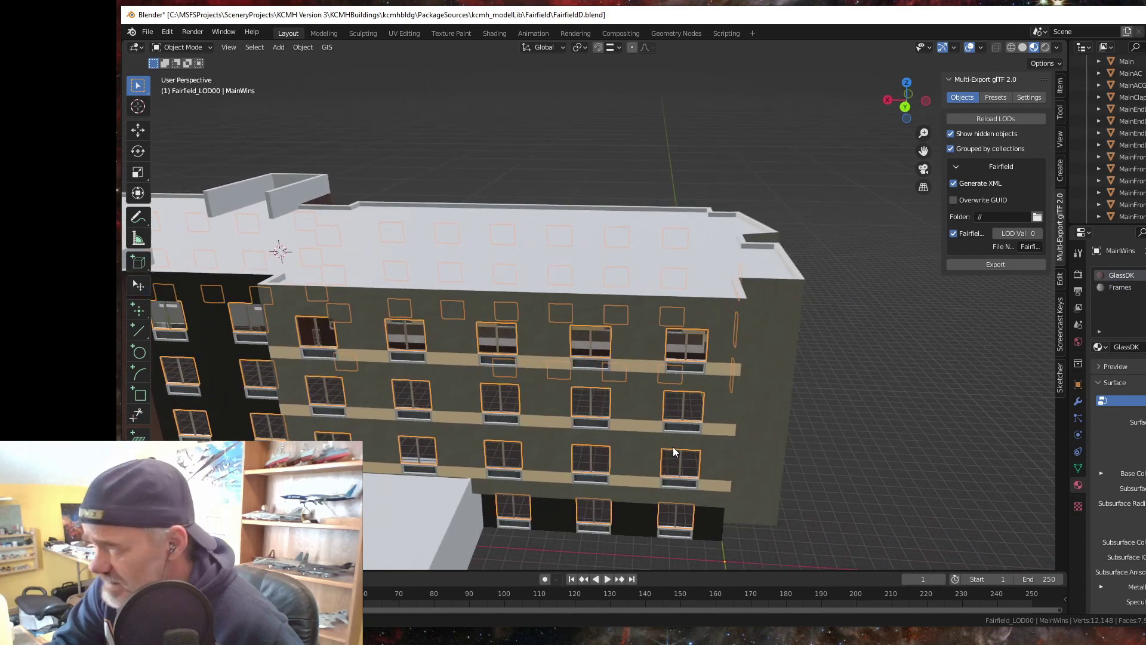
pyautogui.click(694, 350)
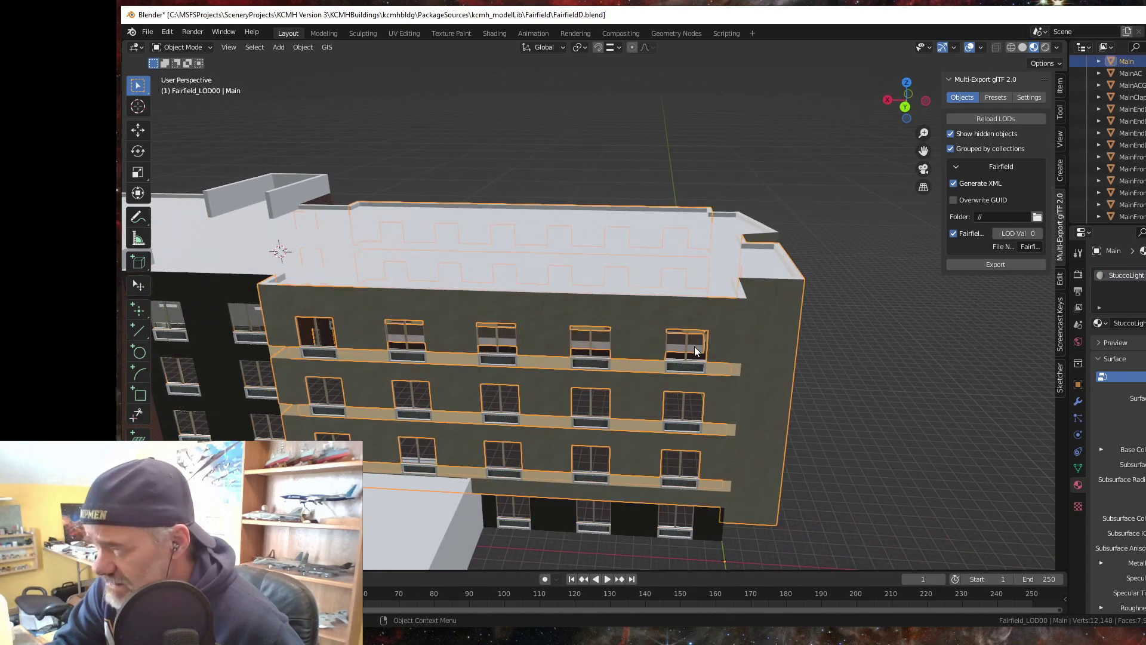
pyautogui.click(697, 350)
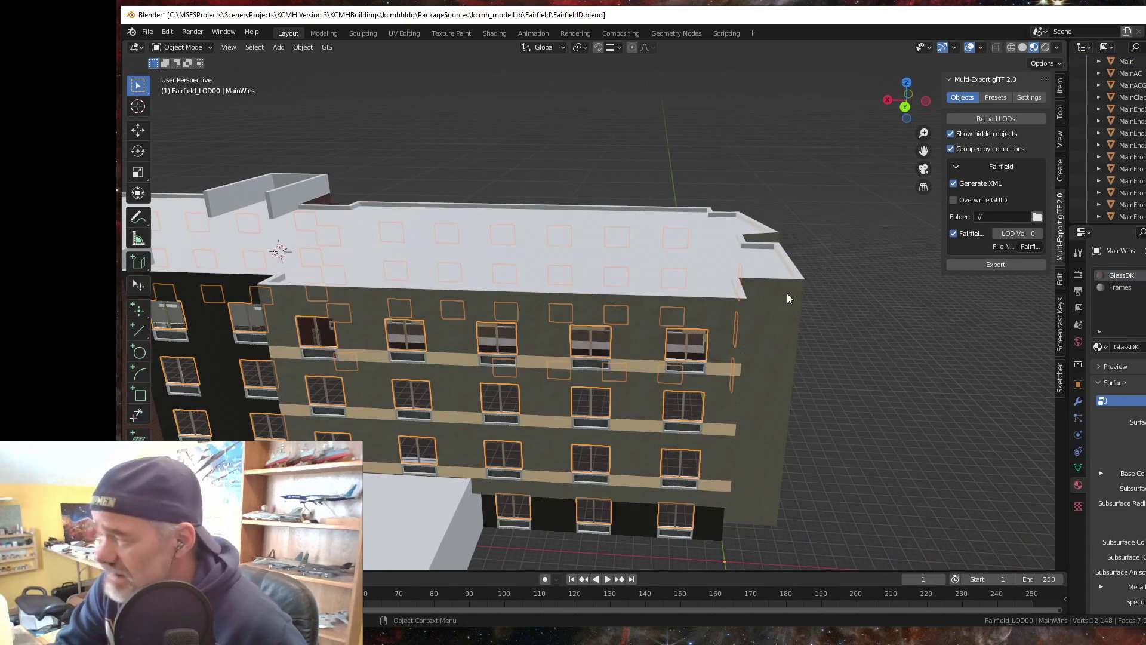
pyautogui.scroll(5, 787, 293)
pyautogui.scroll(-4, 809, 455)
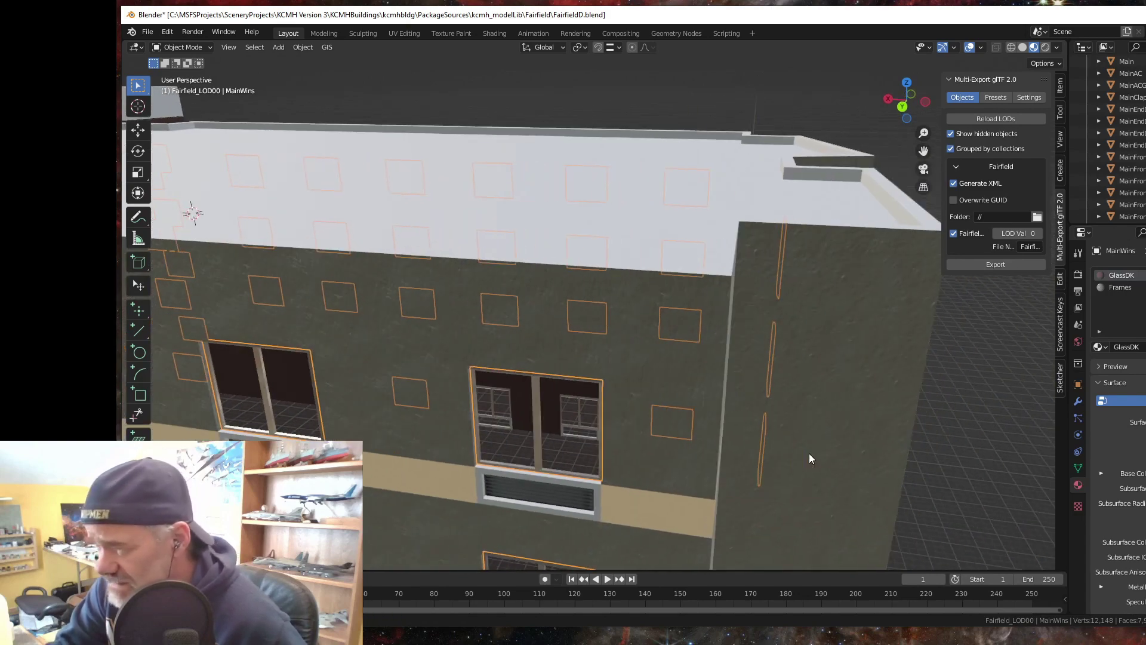
pyautogui.scroll(4, 810, 455)
pyautogui.scroll(-1, 814, 456)
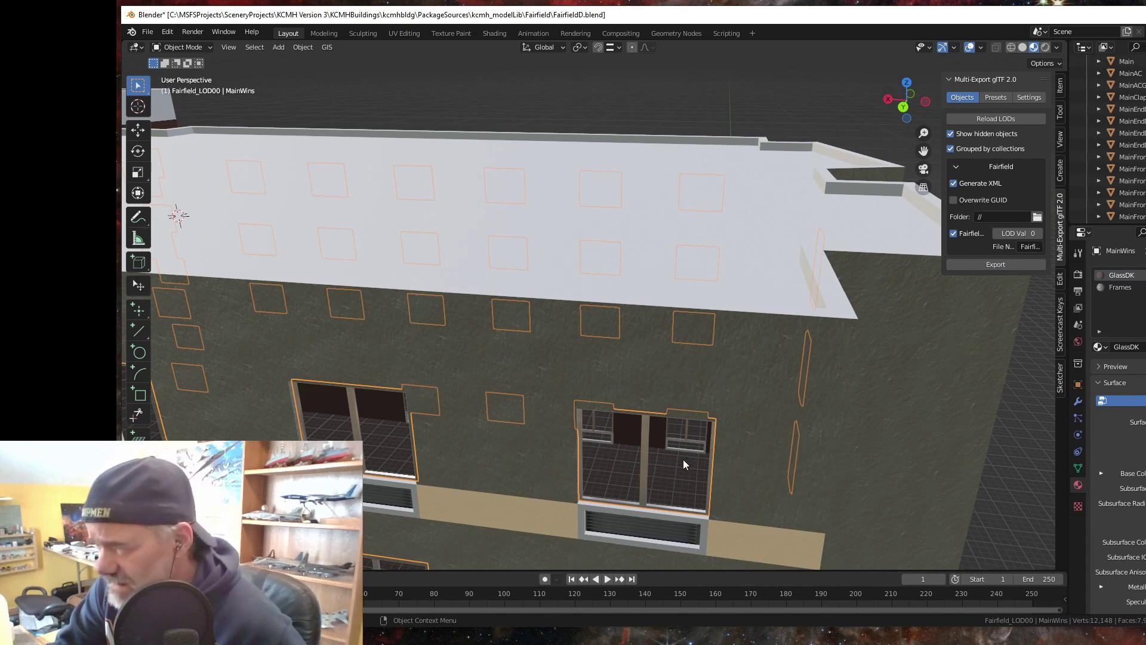
pyautogui.press('Tab')
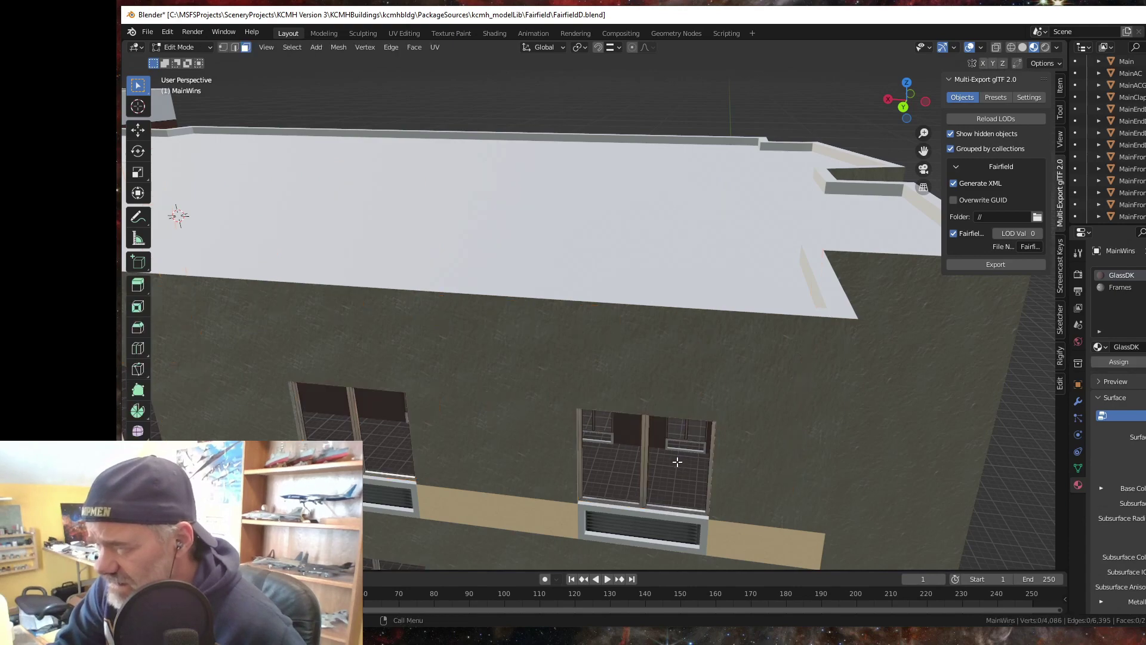
# - Select only the left glass pane of the top-floor window nearest the olive wing's outer corner
pyautogui.scroll(-2, 674, 474)
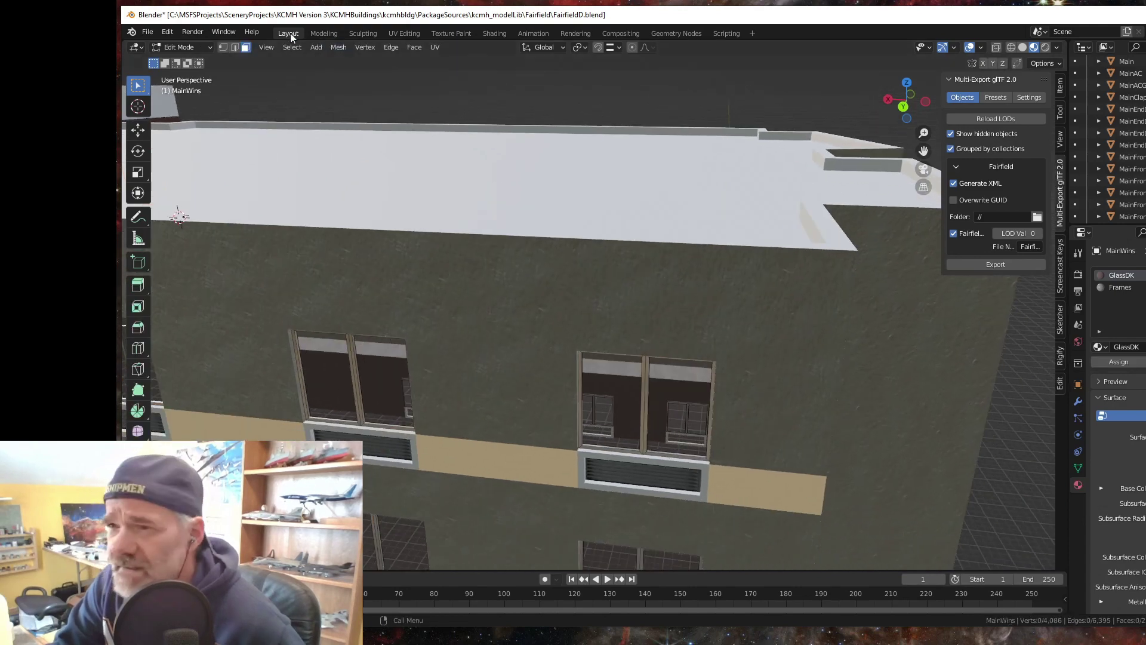
pyautogui.click(690, 420)
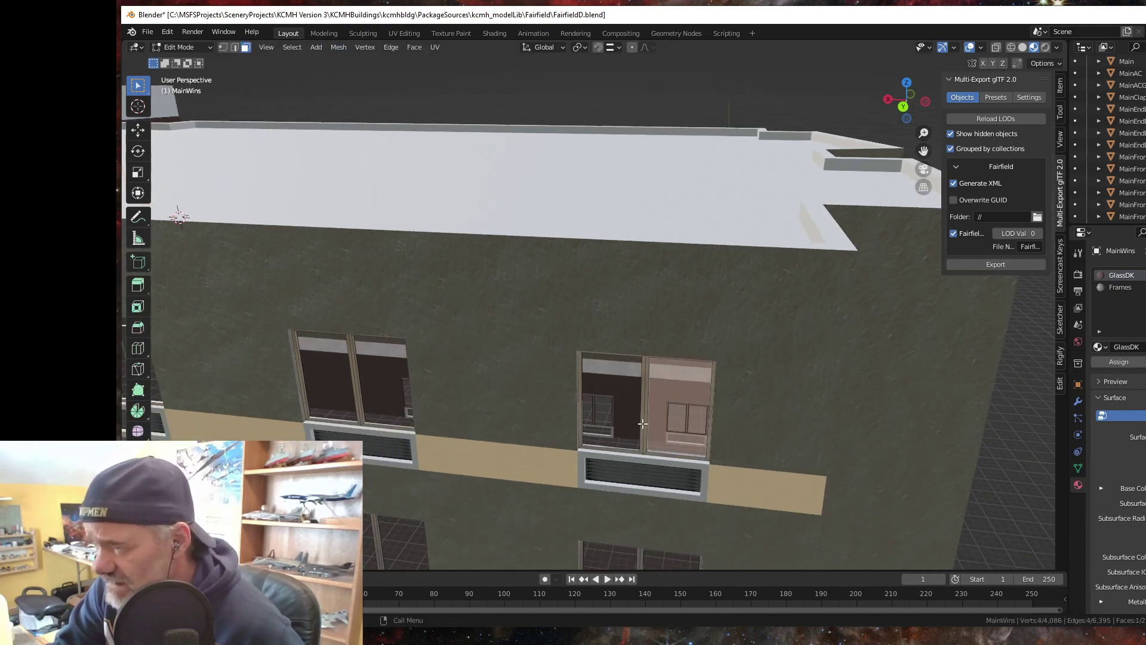
pyautogui.click(622, 398)
pyautogui.scroll(-3, 682, 447)
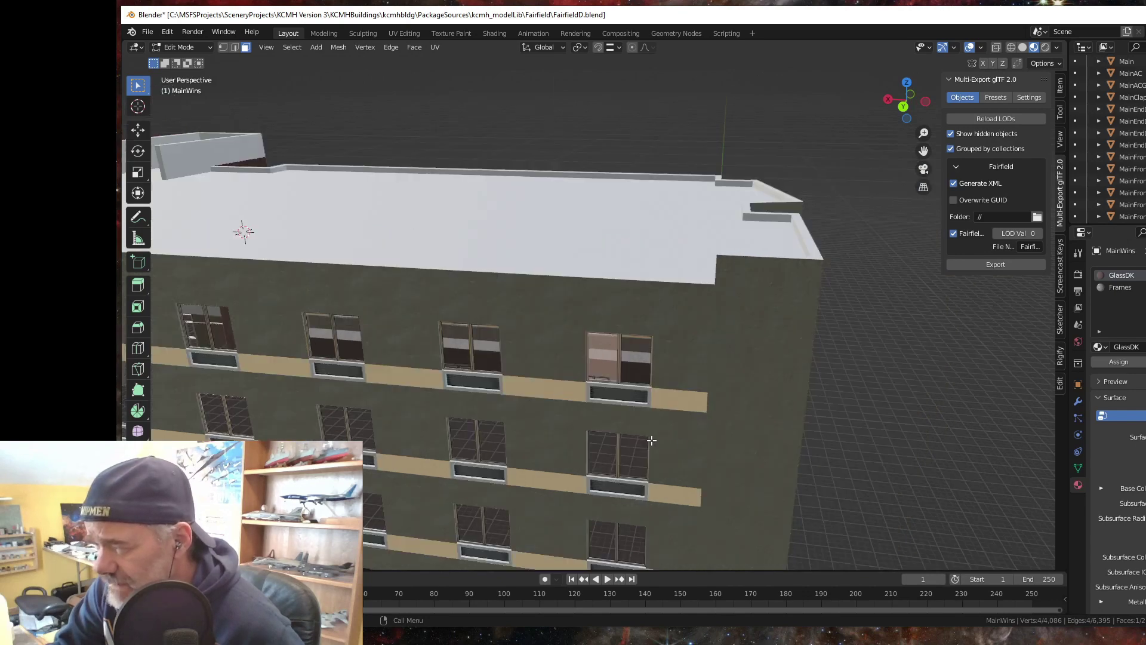
pyautogui.press('KP_6')
pyautogui.press('KP_6')
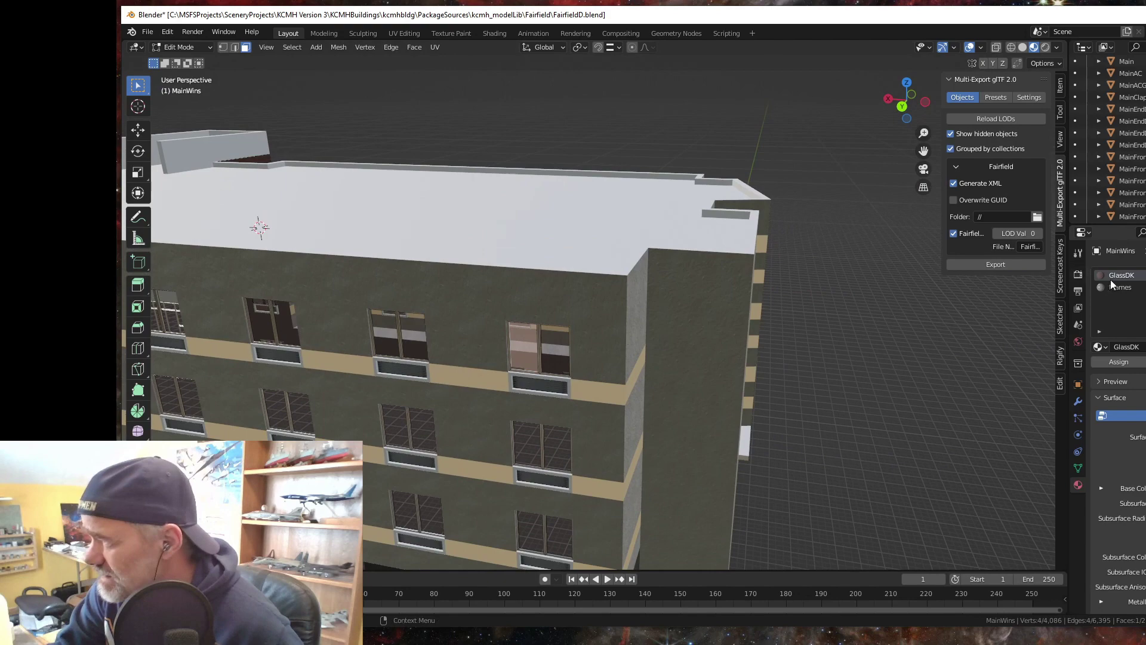
pyautogui.scroll(3, 735, 402)
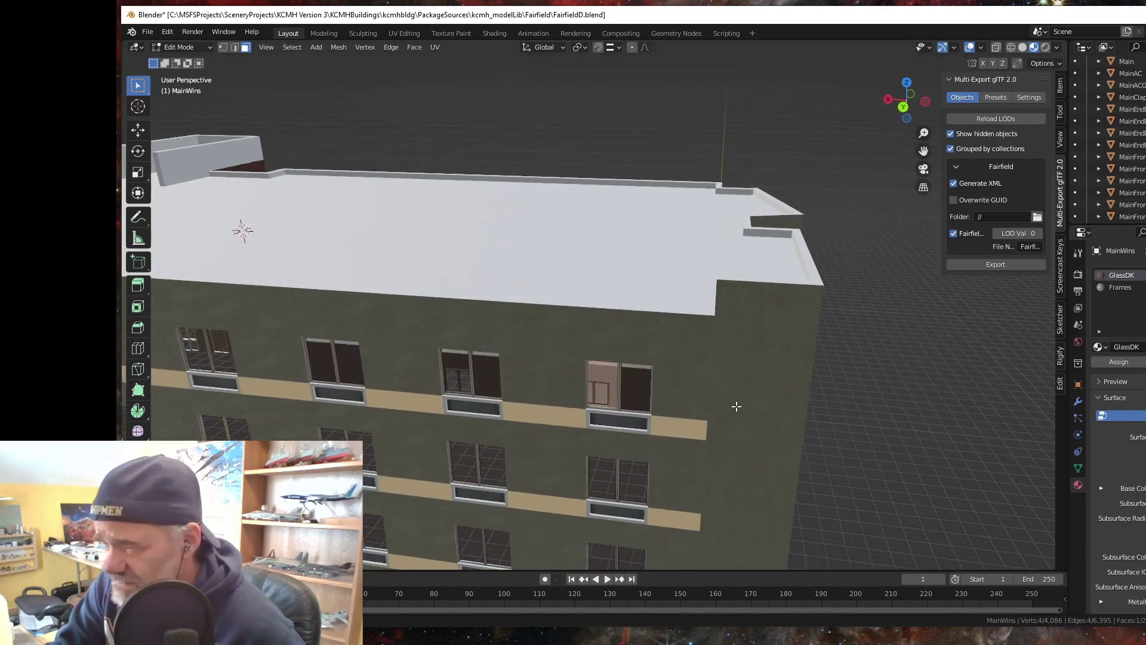
# - Examine the olive wing's windows from varying angles and distances, comparing the selected top-floor glass pane with the neighbouring panes
pyautogui.press('KP_8')
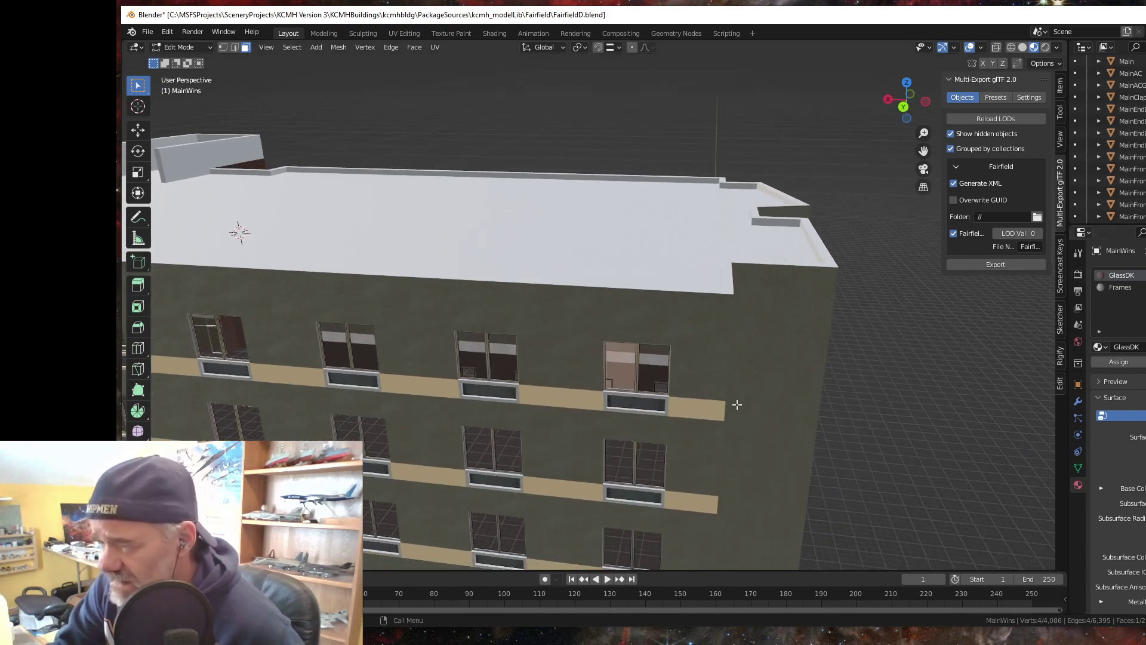
pyautogui.press('KP_2')
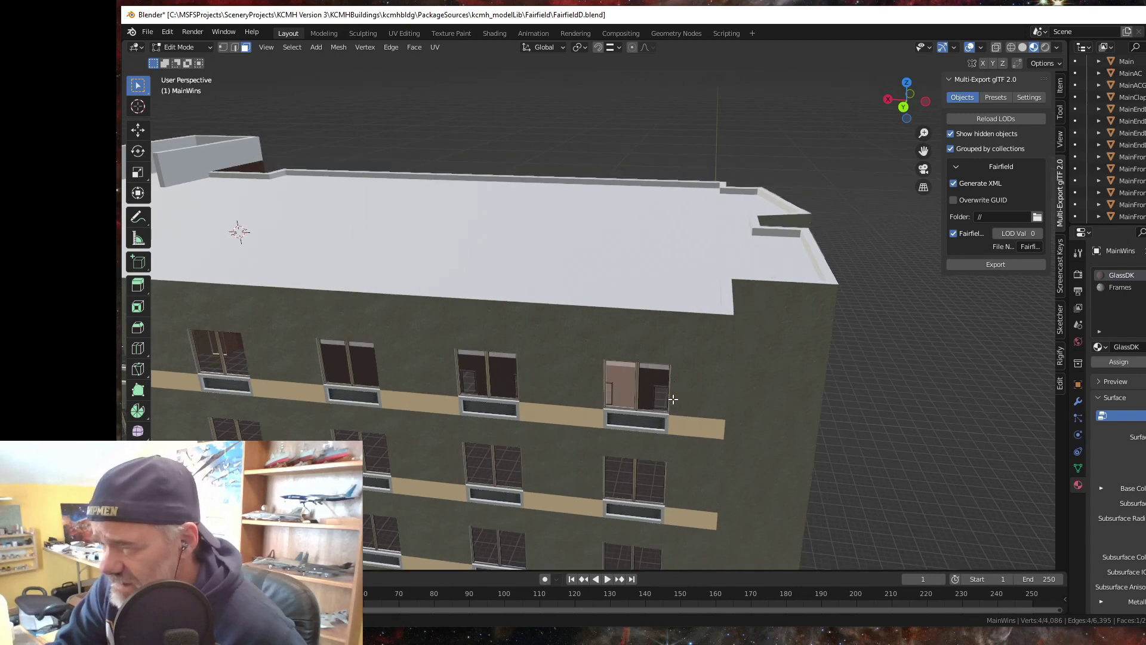
pyautogui.press('KP_4')
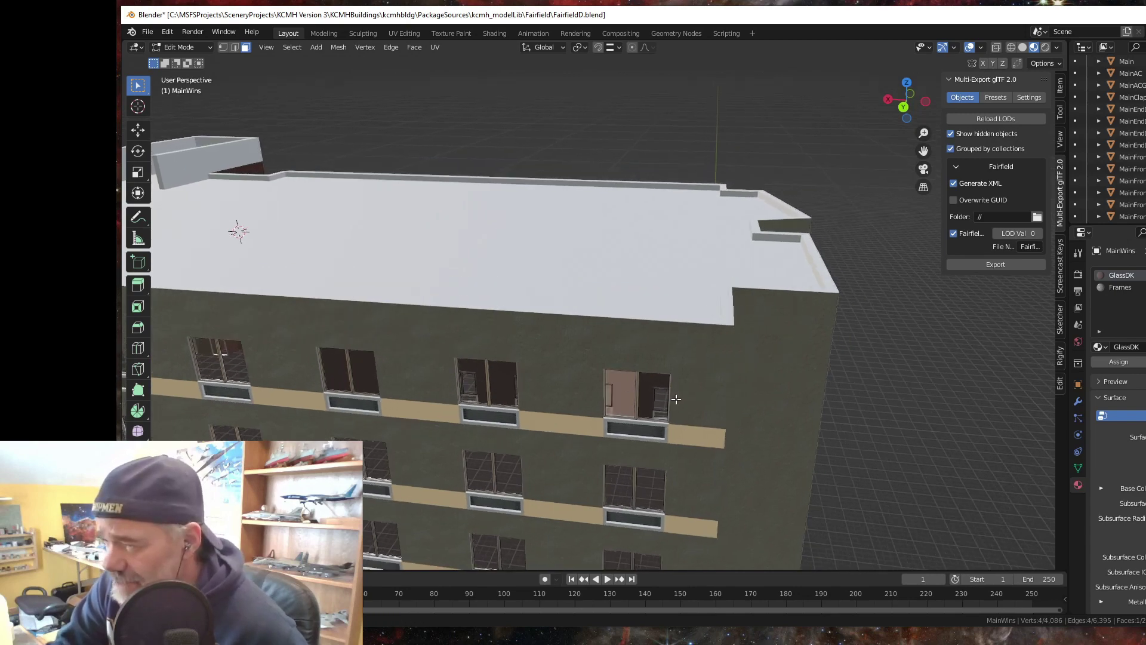
pyautogui.press('KP_6')
pyautogui.press('KP_8')
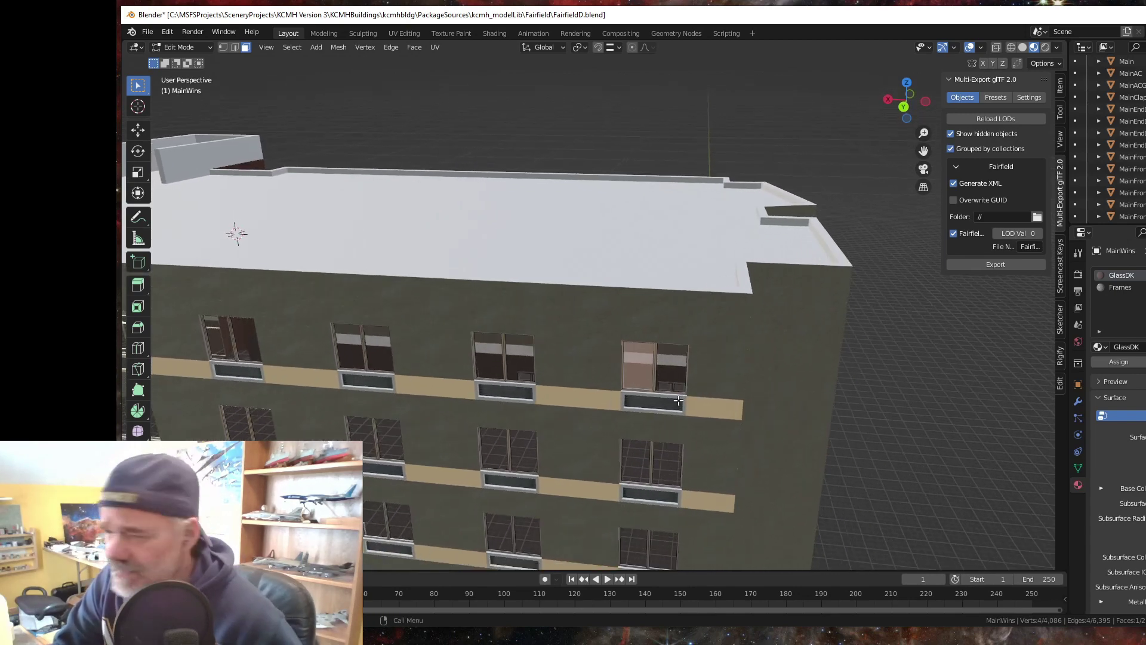
pyautogui.press('KP_8')
pyautogui.press('KP_8')
pyautogui.press('KP_8')
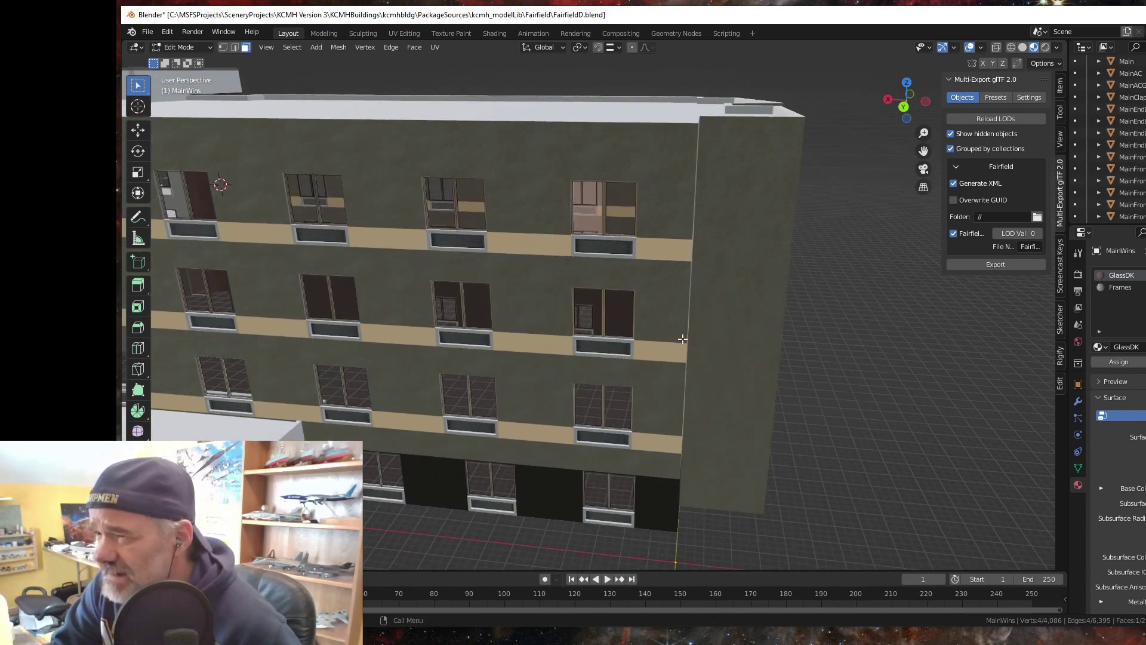
pyautogui.press('KP_2')
pyautogui.press('KP_2')
pyautogui.scroll(5, 686, 342)
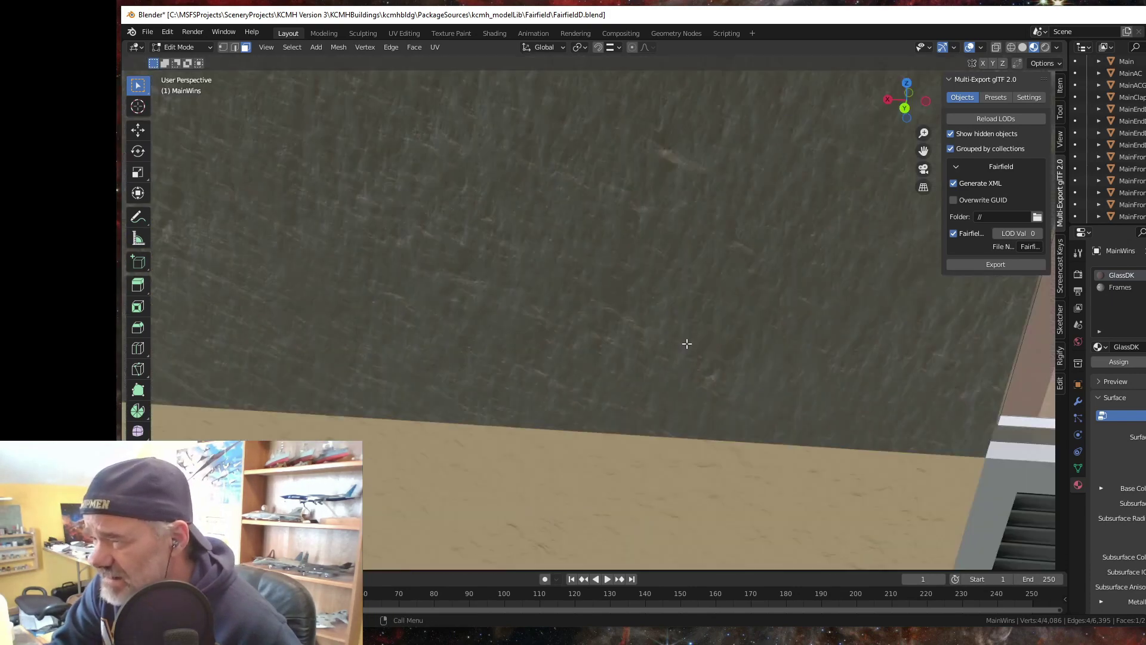
pyautogui.press('KP_2')
pyautogui.press('KP_4')
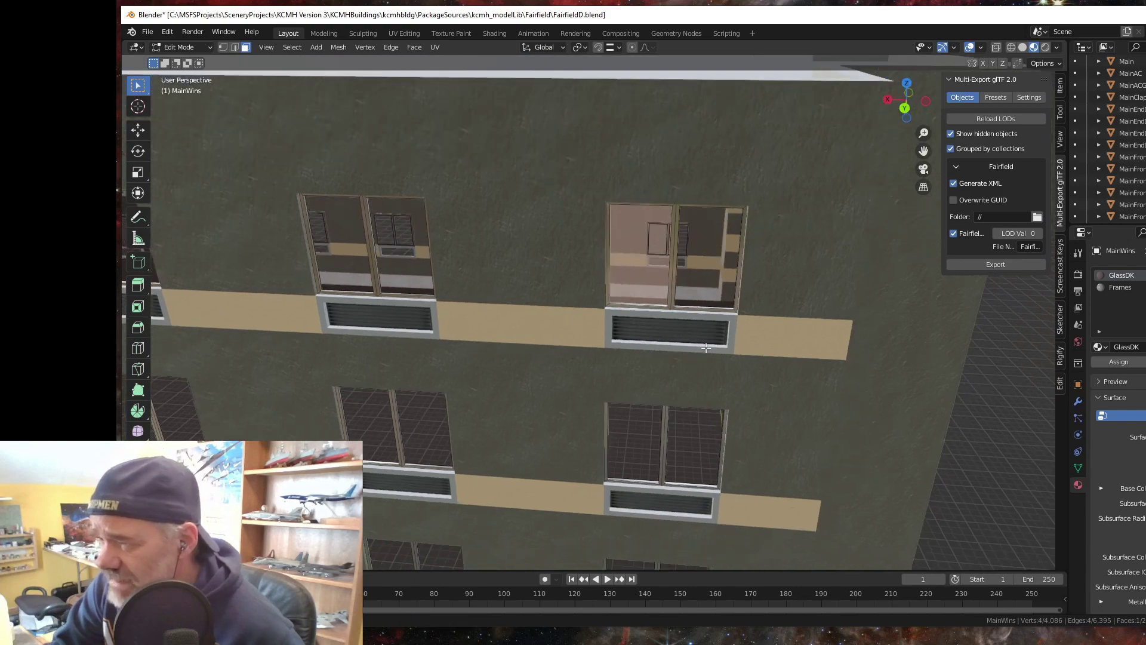
pyautogui.press('KP_4')
pyautogui.press('KP_6')
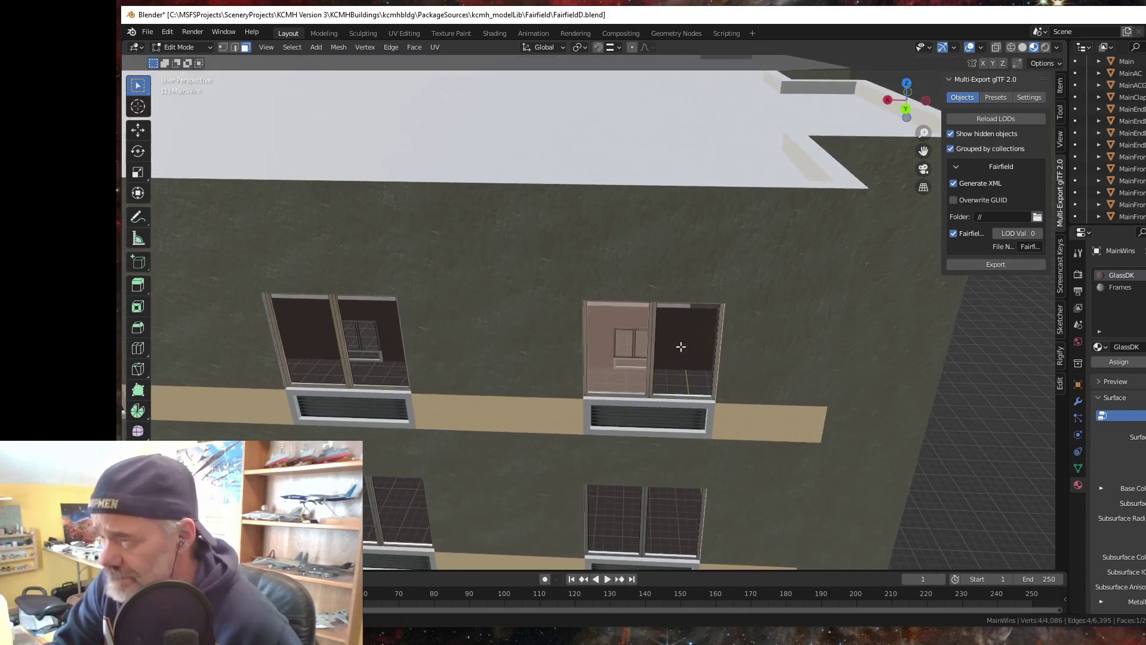
pyautogui.press('KP_8')
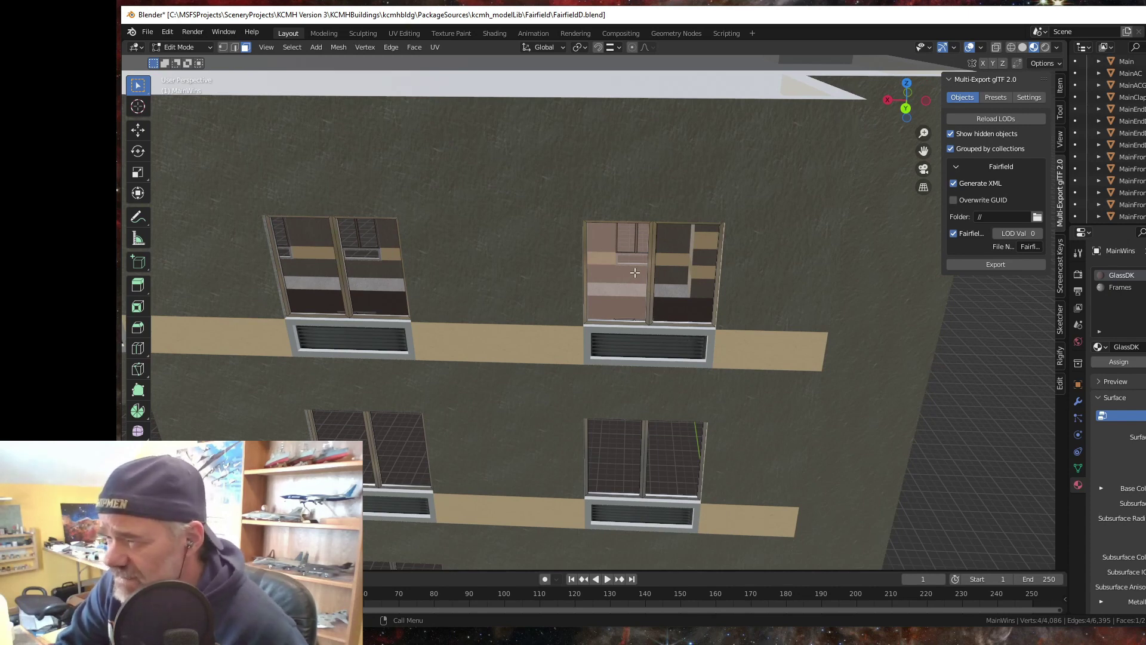
# - Select both glass panes of the top-floor window nearest the olive wing's outer corner and separate the selection into its own object
pyautogui.keyDown('shift'); pyautogui.click(693, 278); pyautogui.keyUp('shift')
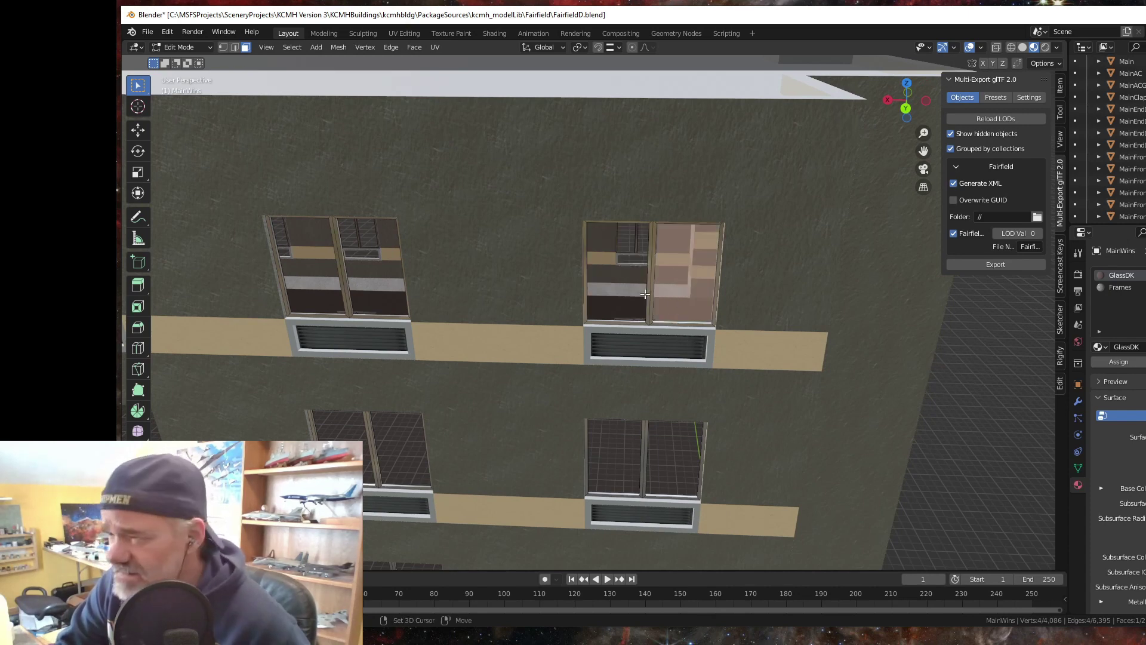
pyautogui.keyDown('shift'); pyautogui.click(630, 290); pyautogui.keyUp('shift')
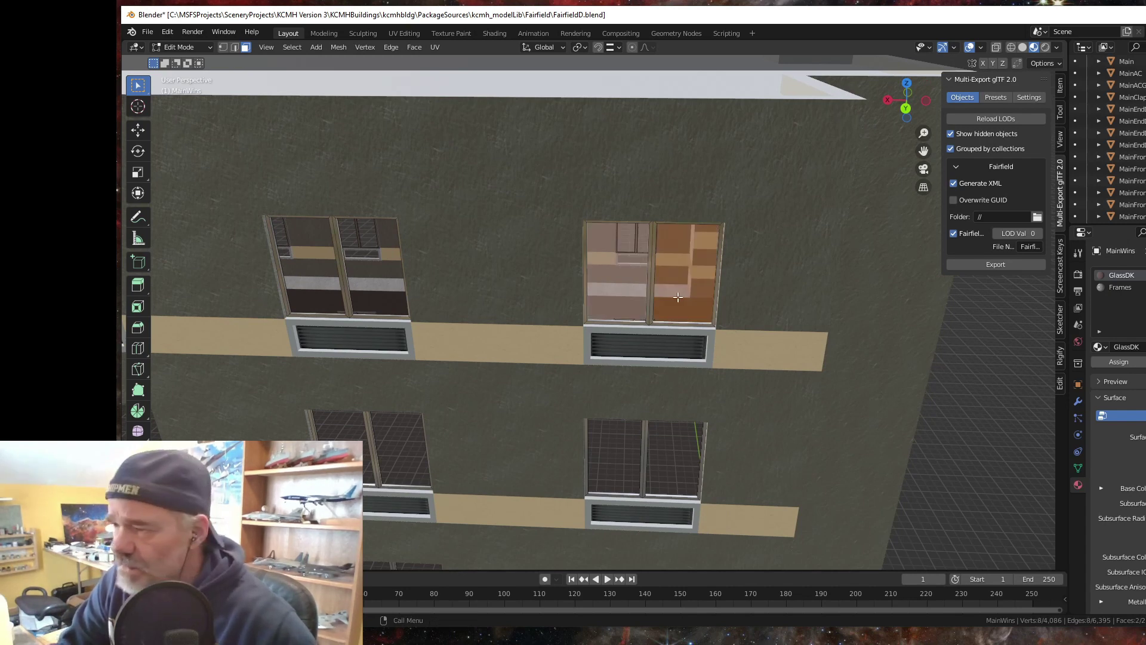
pyautogui.press('p')
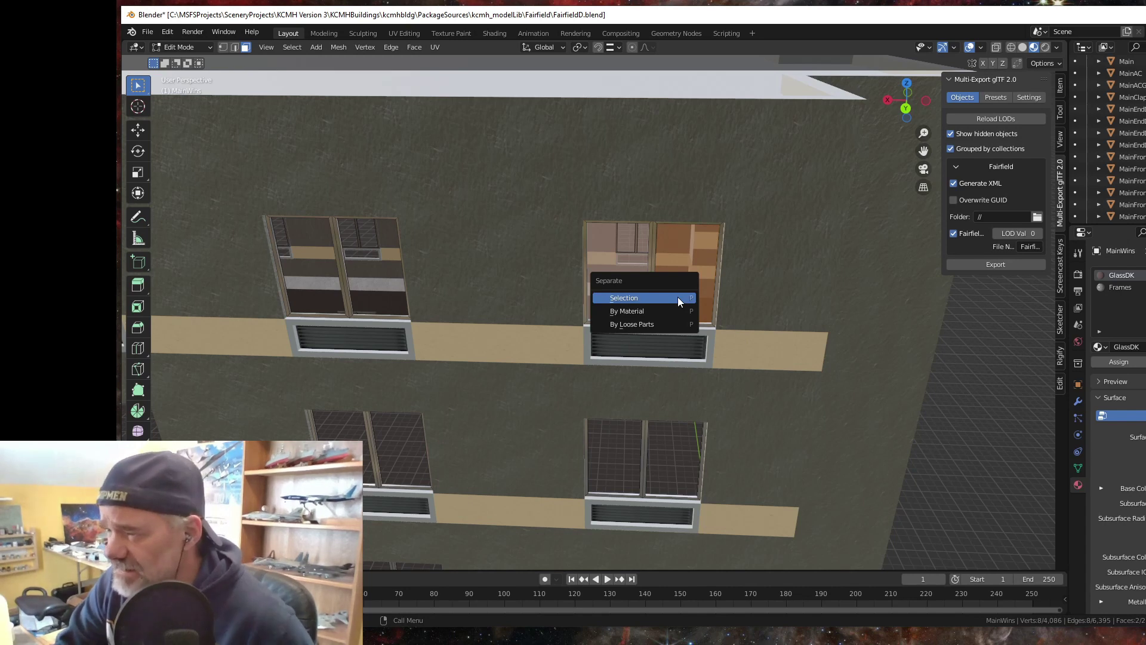
pyautogui.click(679, 296)
# - Open the name of the object holding the separated glass panes for editing
pyautogui.scroll(-5, 1111, 137)
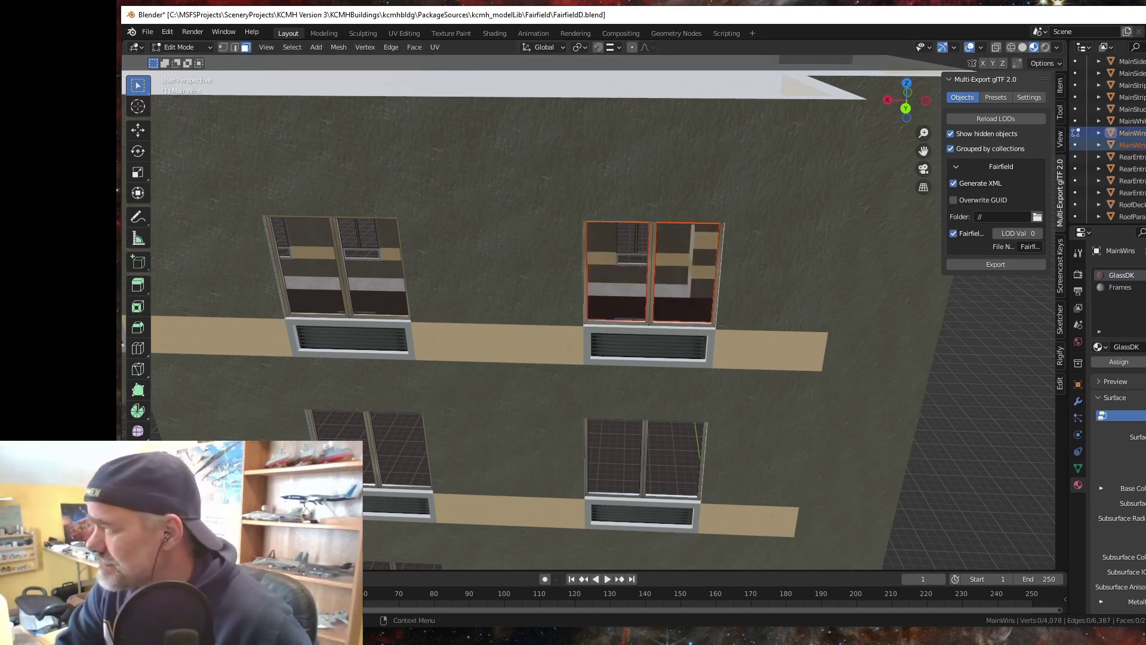
pyautogui.scroll(-1, 1111, 137)
pyautogui.doubleClick(1131, 135)
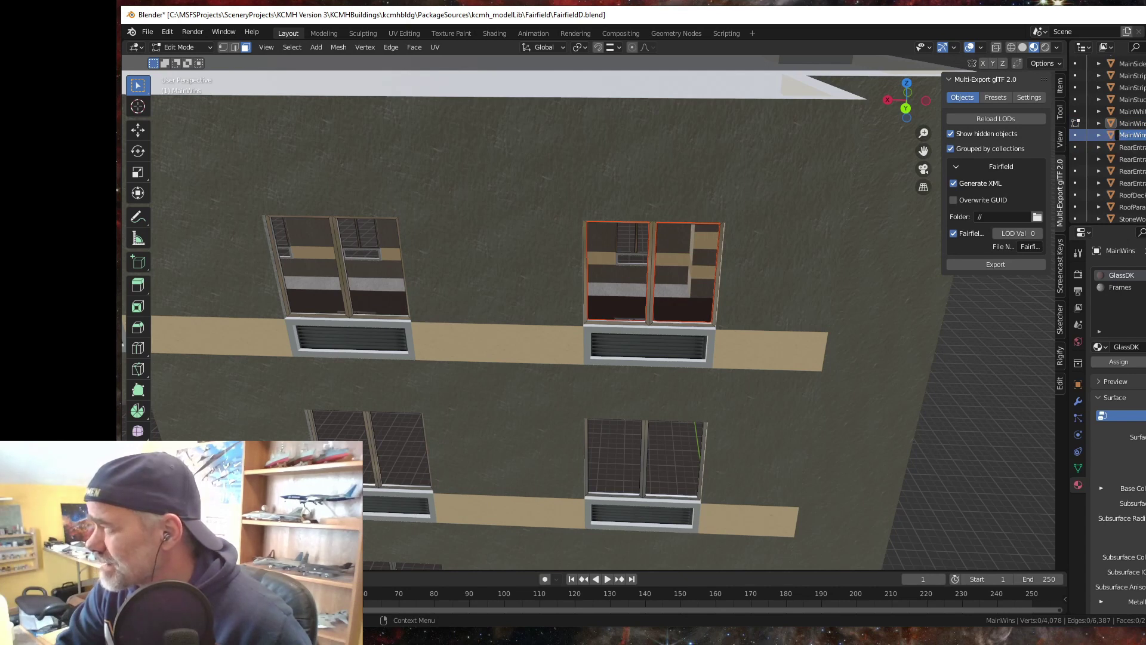
pyautogui.click(1138, 135)
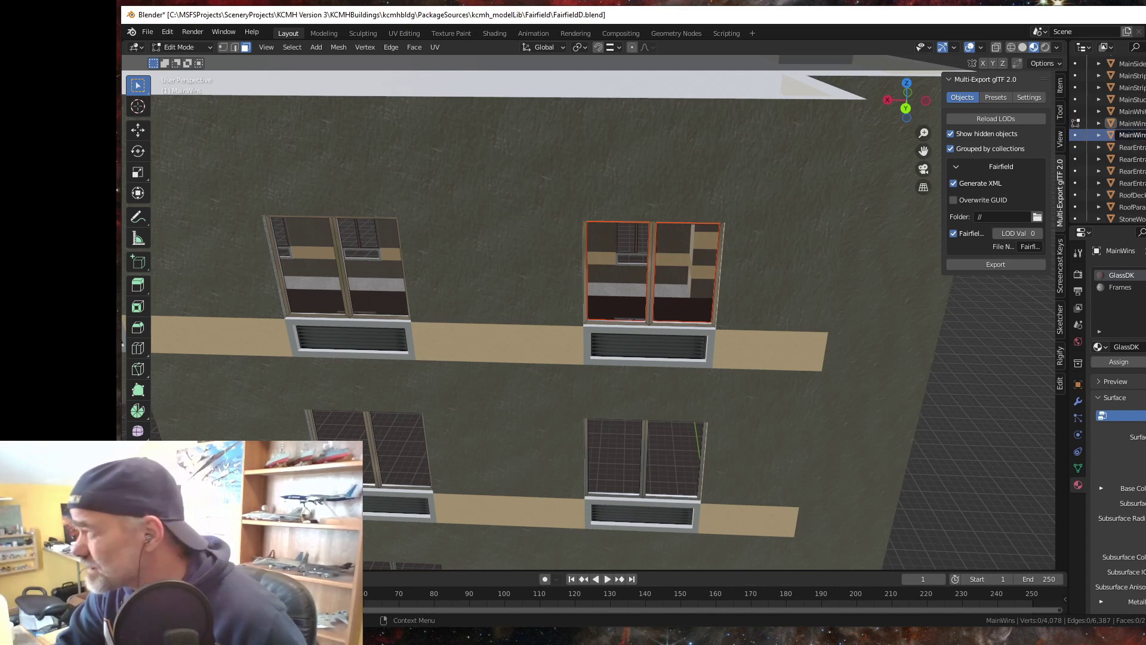
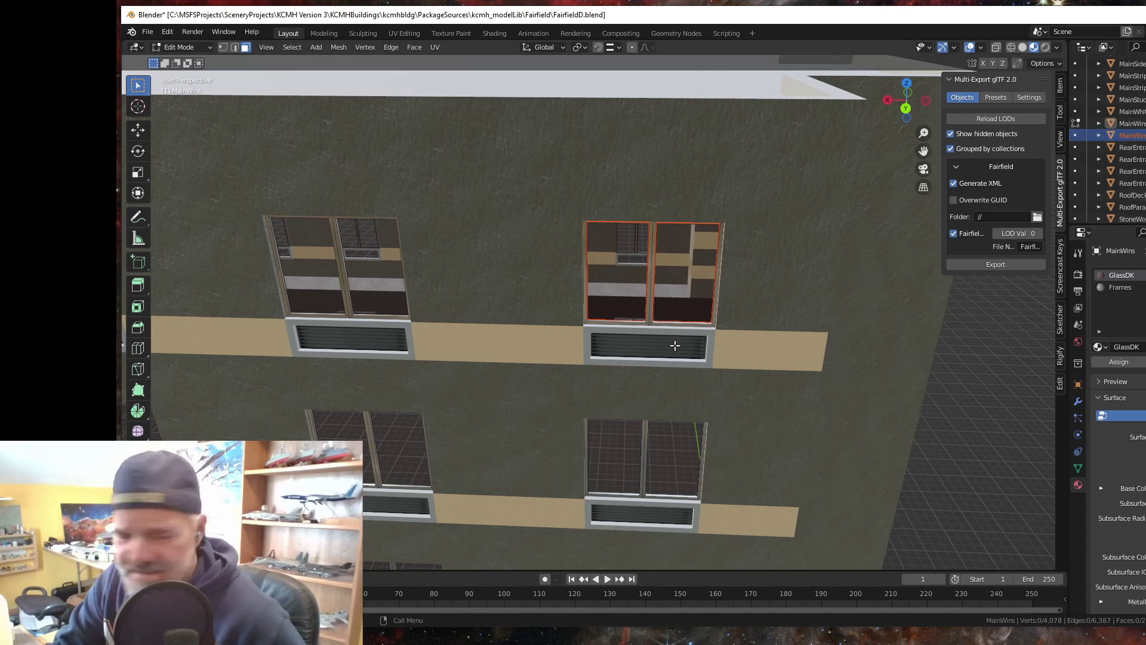
# - Leave Edit Mode, select the remaining MainWins window object alone, and edit its mesh in vertex selection mode
pyautogui.press('Tab')
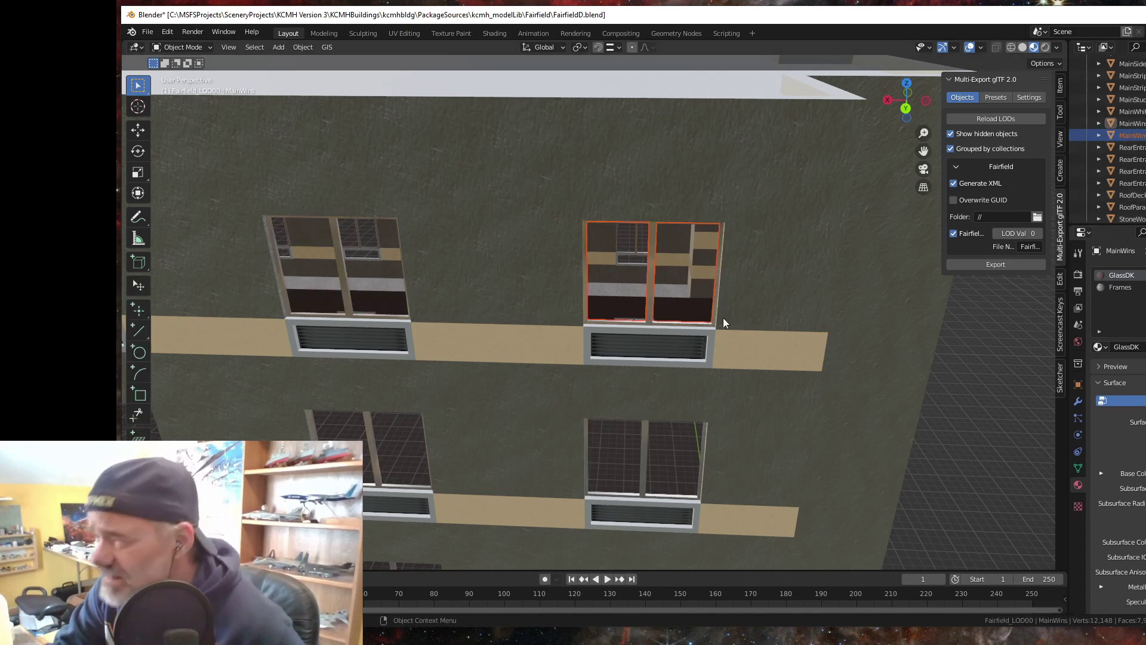
pyautogui.click(648, 314)
pyautogui.press('Tab')
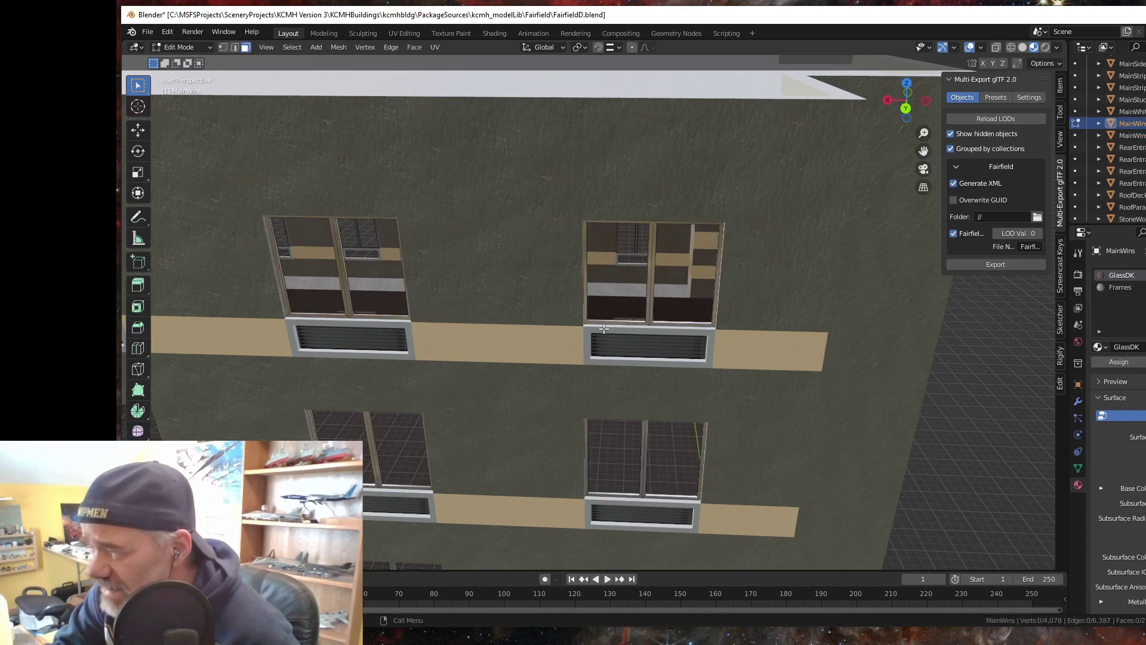
pyautogui.click(223, 48)
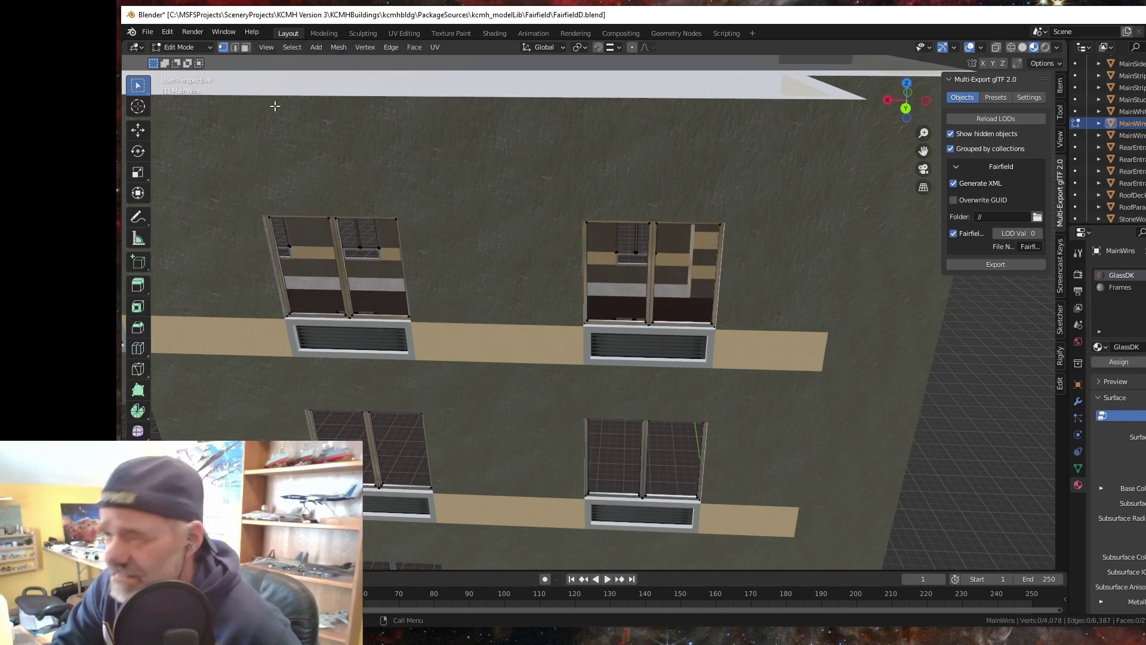
# - Select the four outermost corner vertices of the window's glass opening and fill them with one face spanning both panes
pyautogui.scroll(5, 636, 348)
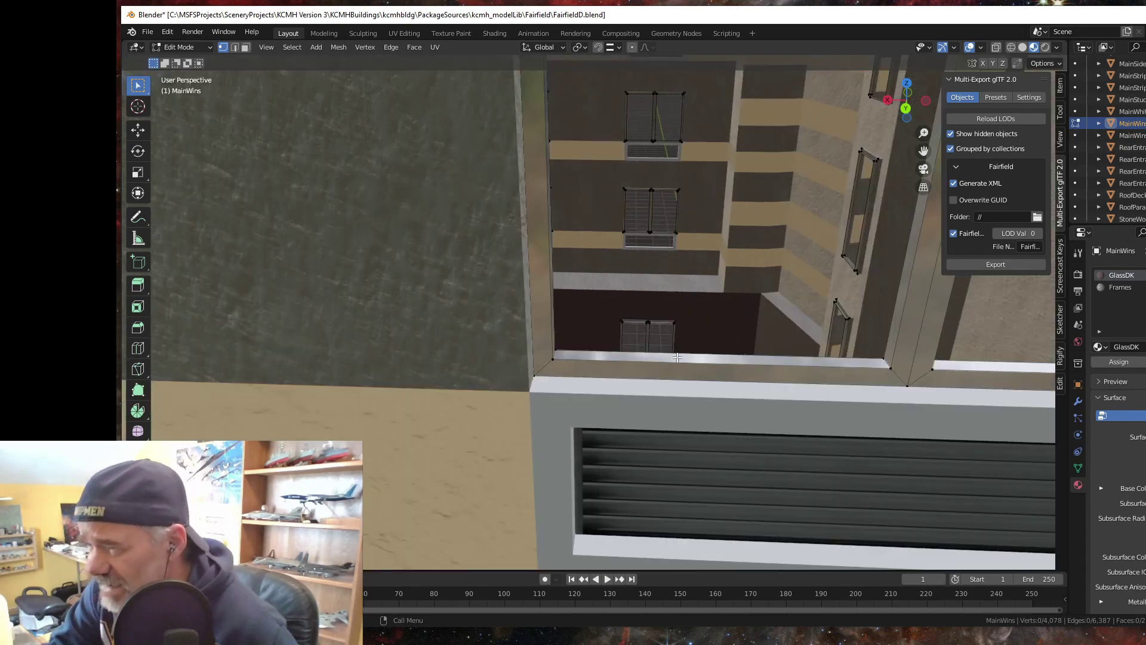
pyautogui.click(554, 349)
pyautogui.scroll(-5, 746, 394)
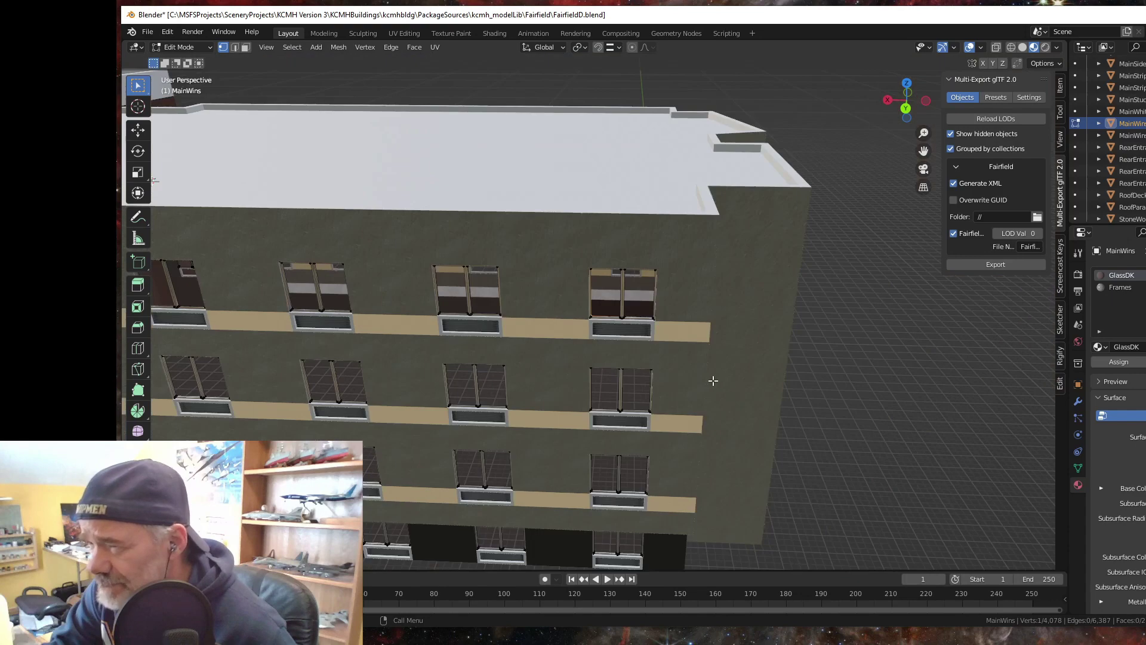
pyautogui.scroll(3, 707, 382)
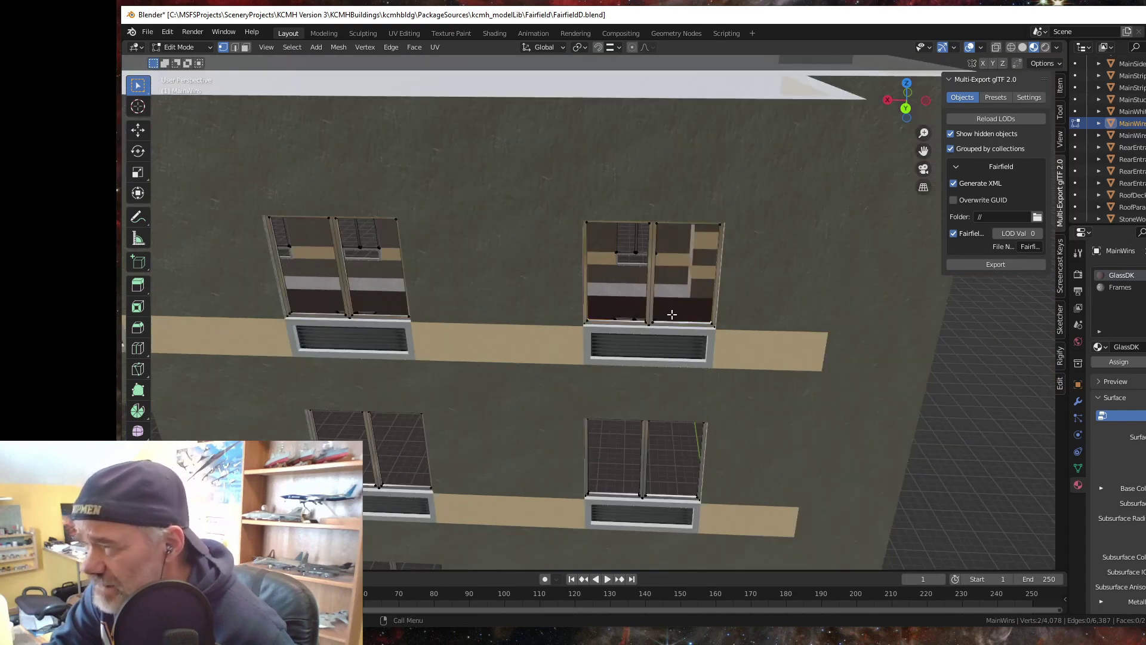
pyautogui.scroll(5, 672, 315)
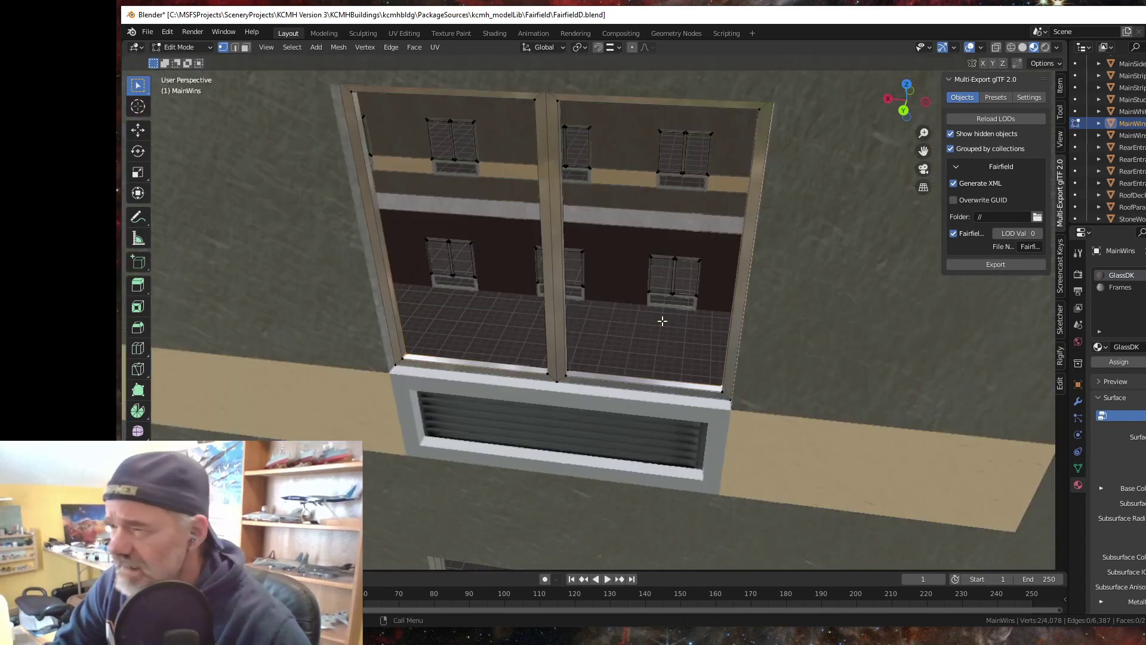
pyautogui.scroll(3, 662, 321)
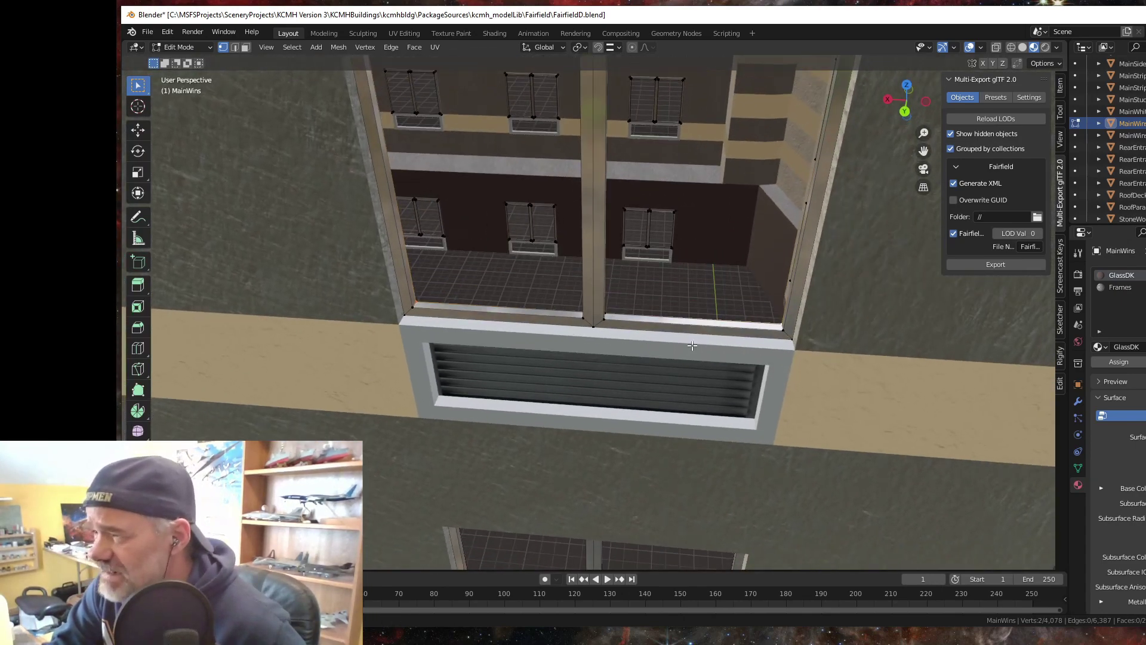
pyautogui.moveTo(692, 345); pyautogui.dragTo(702, 315)
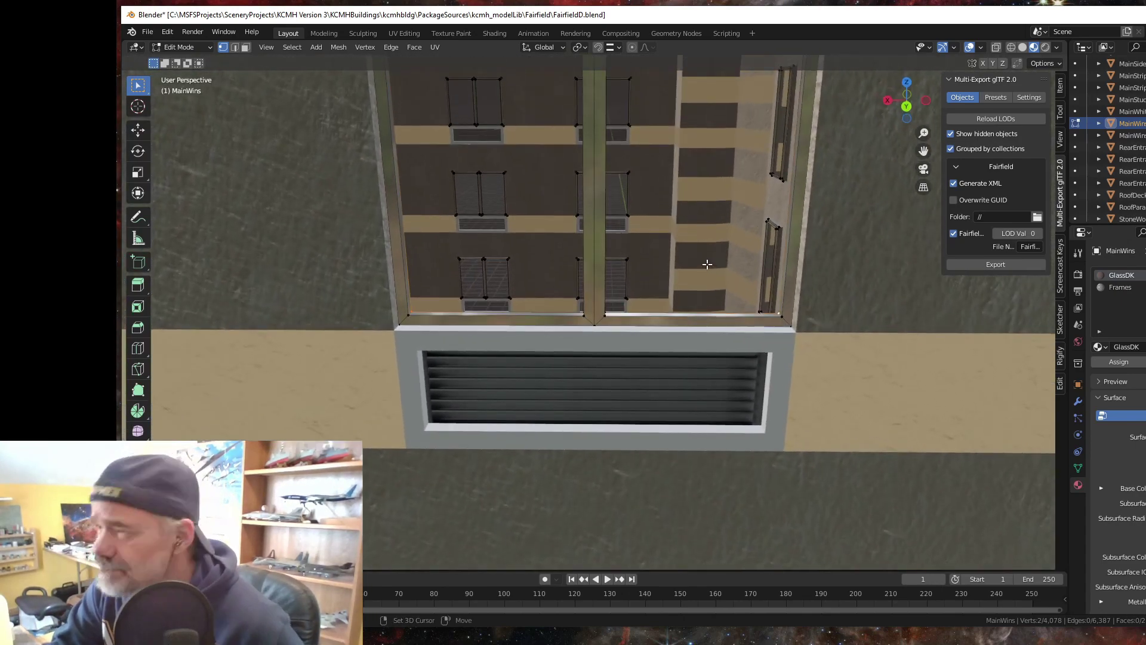
pyautogui.scroll(-3, 707, 263)
pyautogui.moveTo(676, 417); pyautogui.dragTo(671, 415)
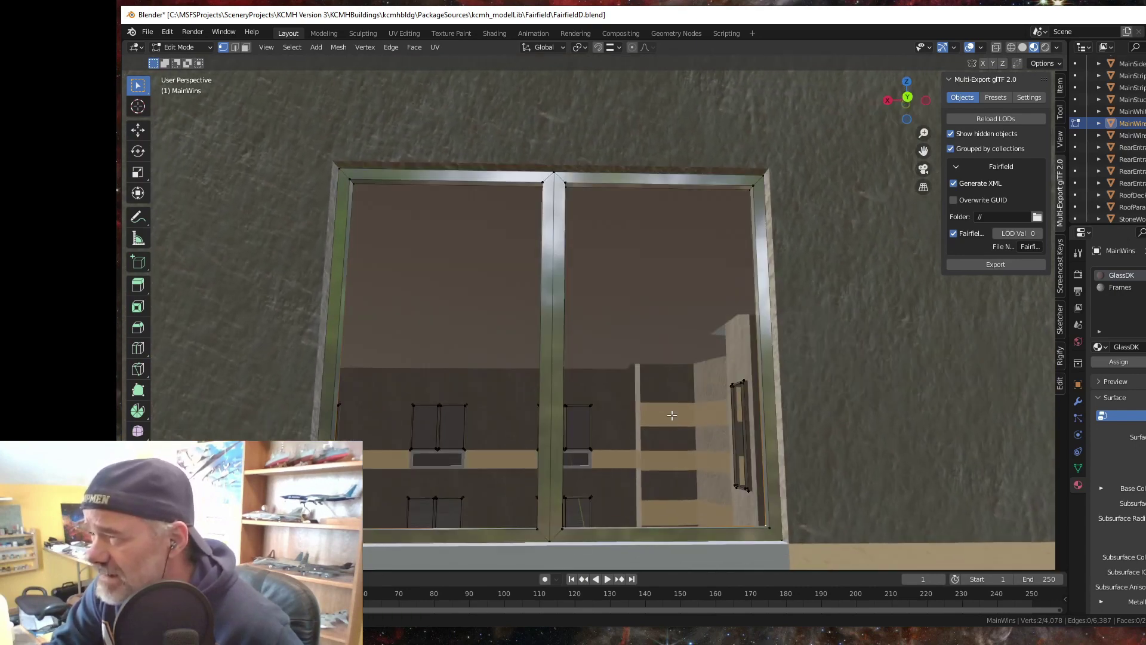
pyautogui.keyDown('shift'); pyautogui.click(751, 194); pyautogui.keyUp('shift')
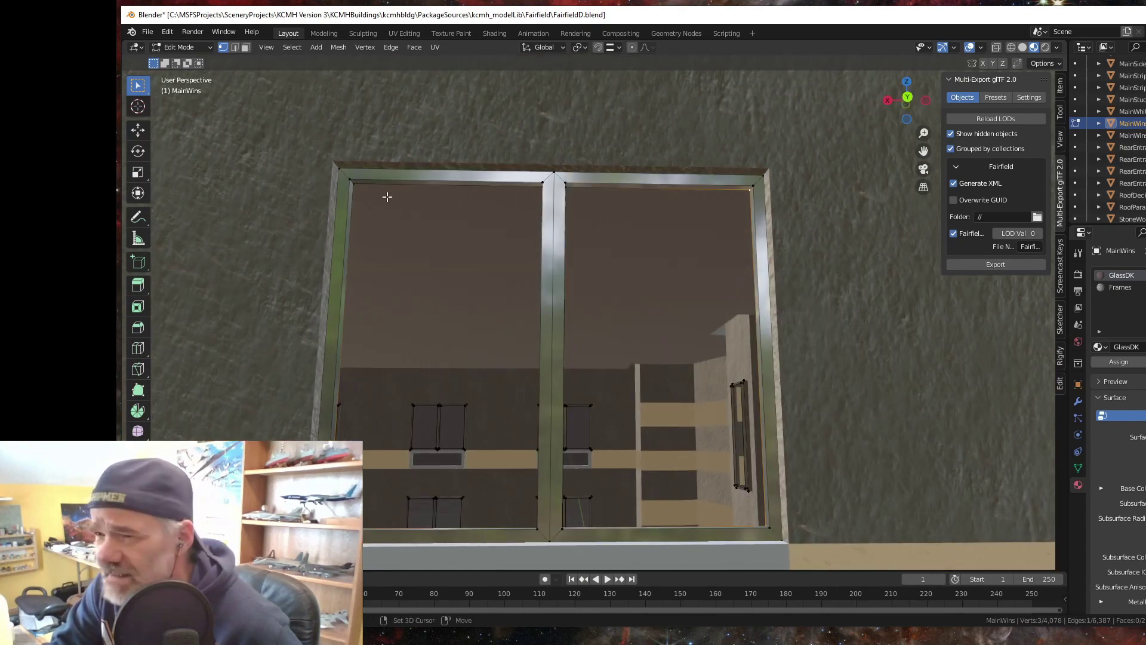
pyautogui.keyDown('shift'); pyautogui.click(357, 186); pyautogui.keyUp('shift')
pyautogui.moveTo(460, 243); pyautogui.dragTo(528, 412)
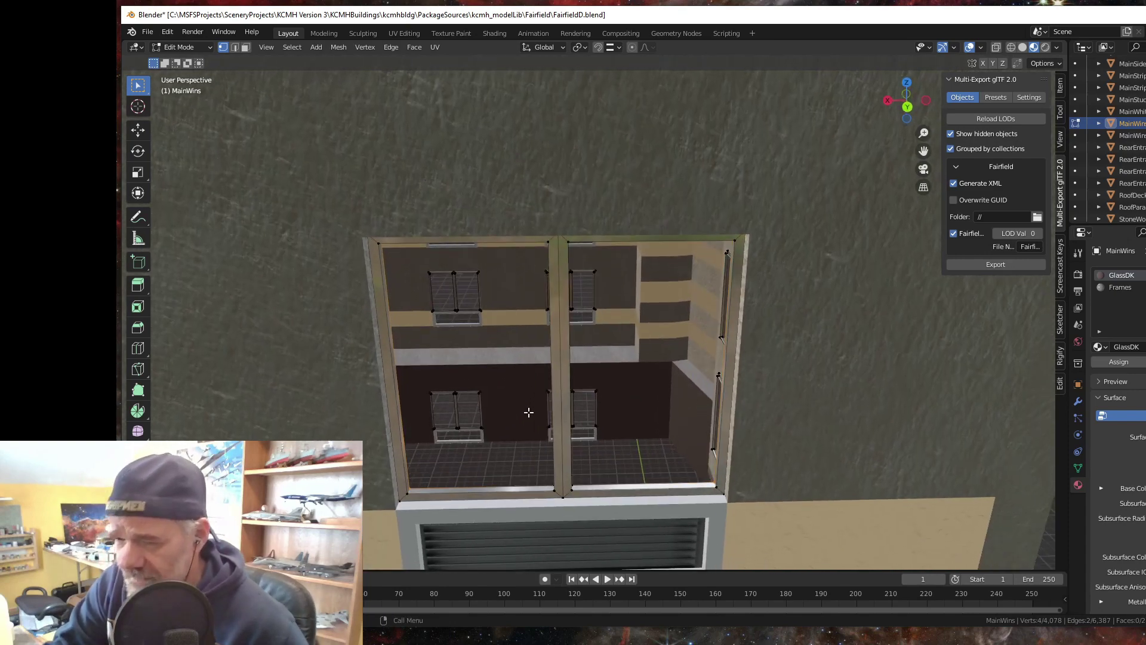
pyautogui.press('f')
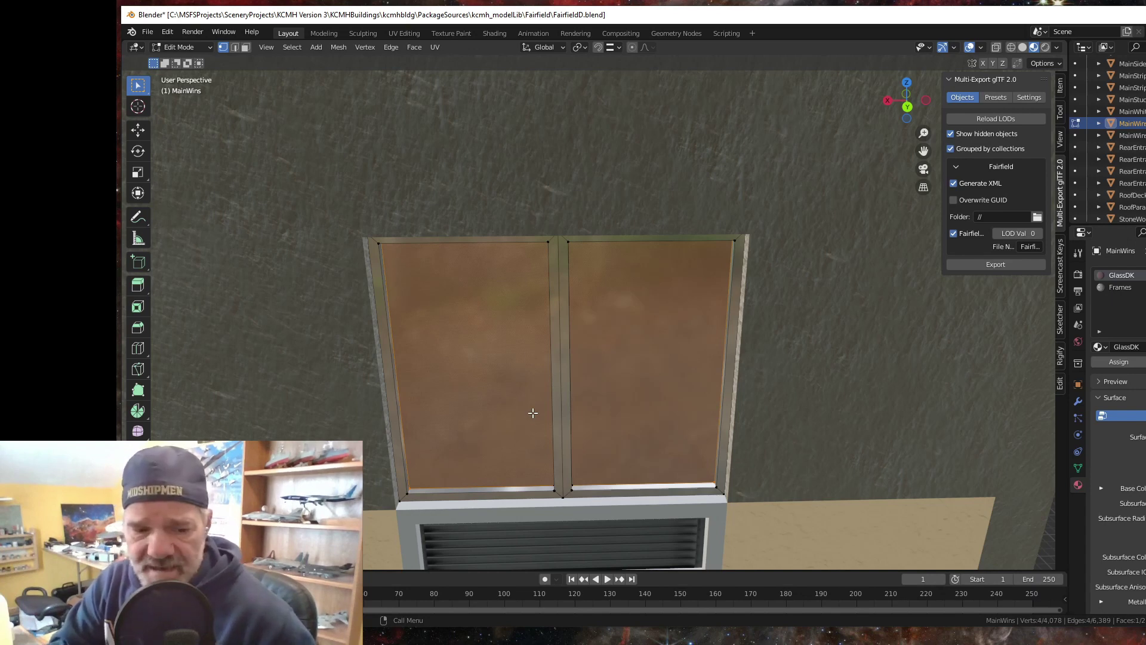
# - Separate the new full-width glass face from MainWins into its own object and return to Object Mode
pyautogui.press('p')
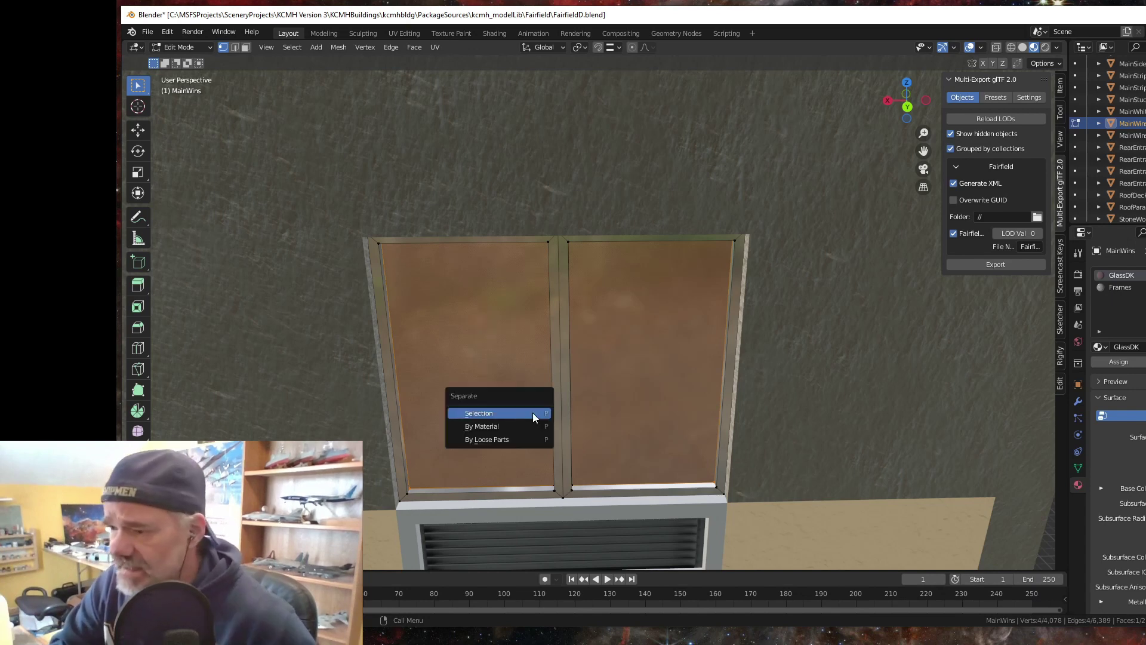
pyautogui.click(533, 414)
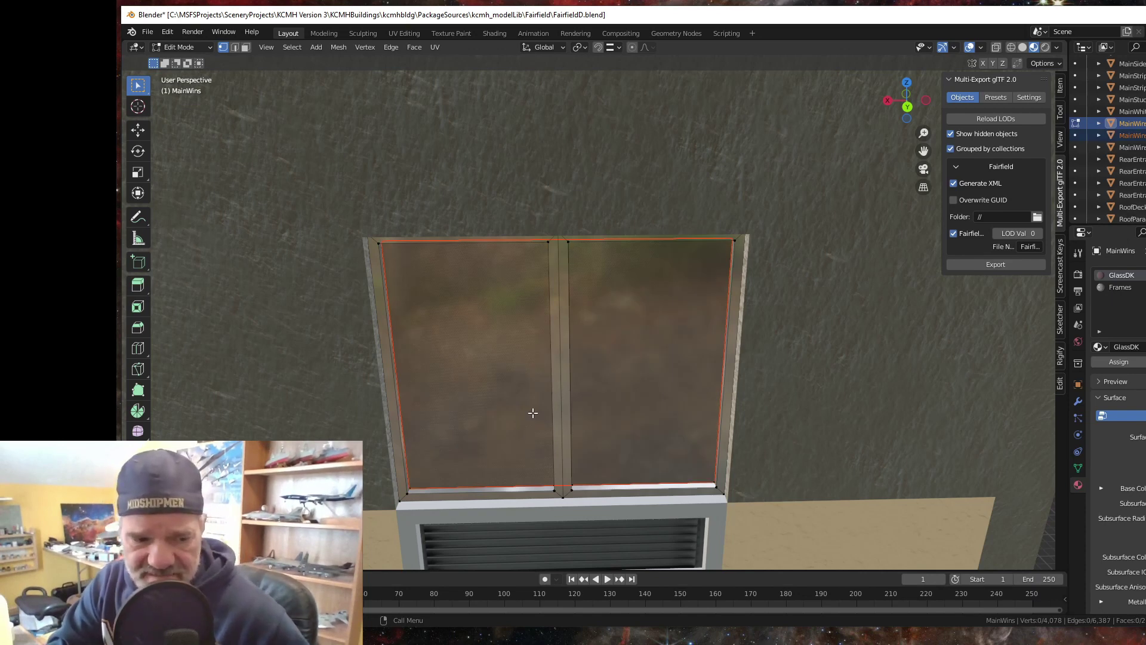
pyautogui.press('Tab')
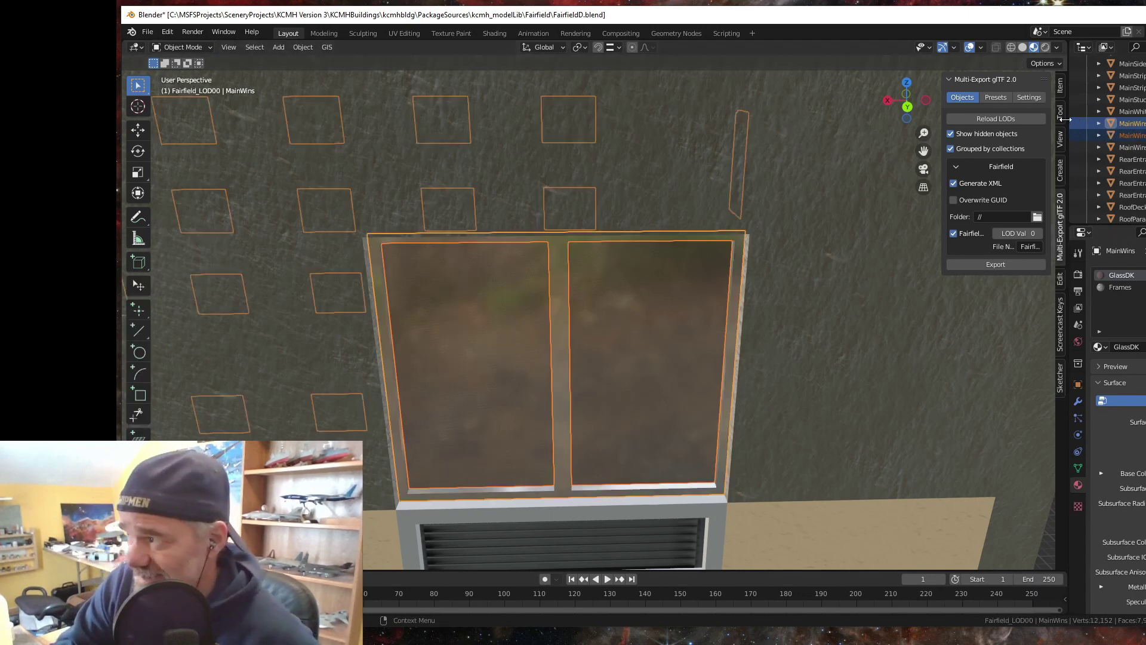
# - Turn on the Screencast Keys display and show the transform properties of the active object
pyautogui.click(1058, 339)
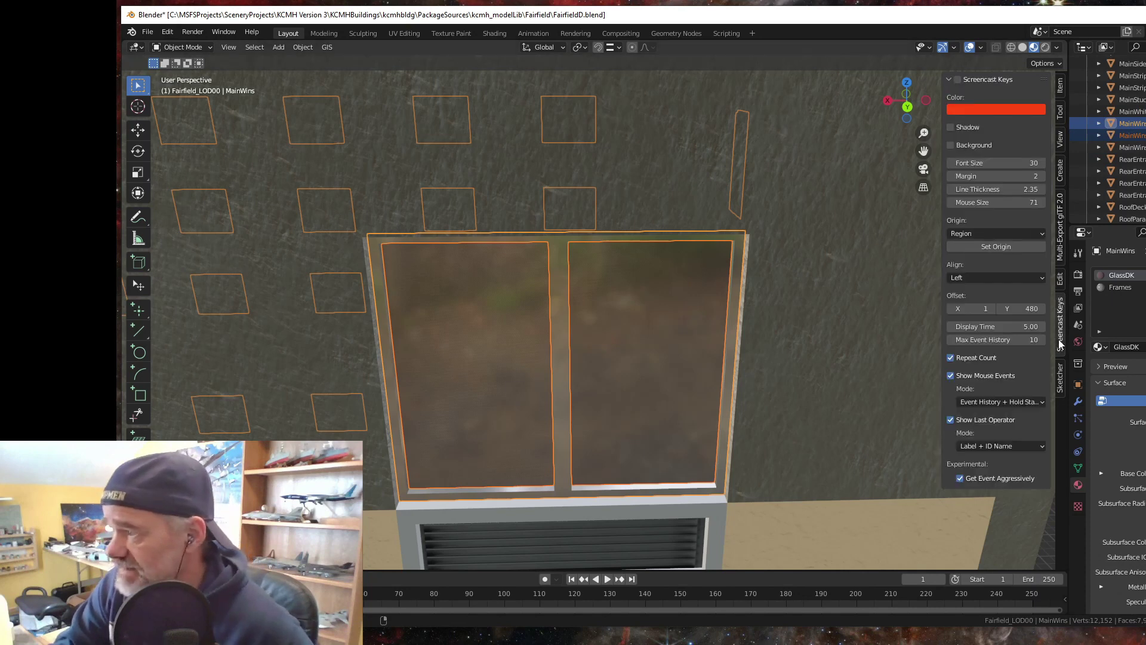
pyautogui.click(958, 79)
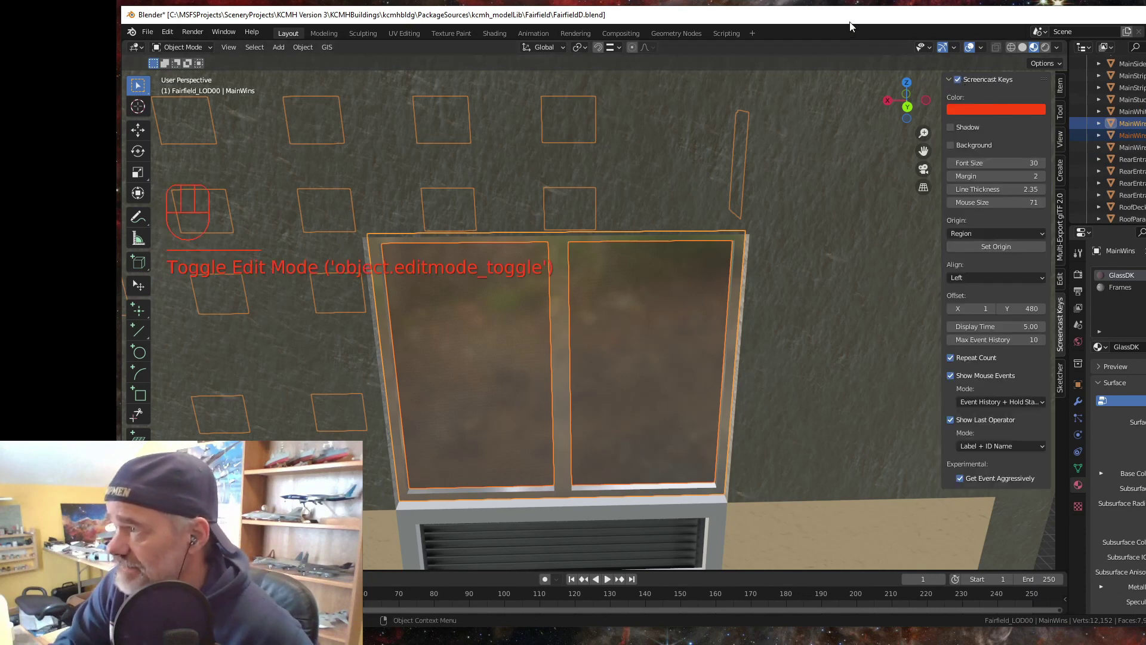
pyautogui.click(1061, 86)
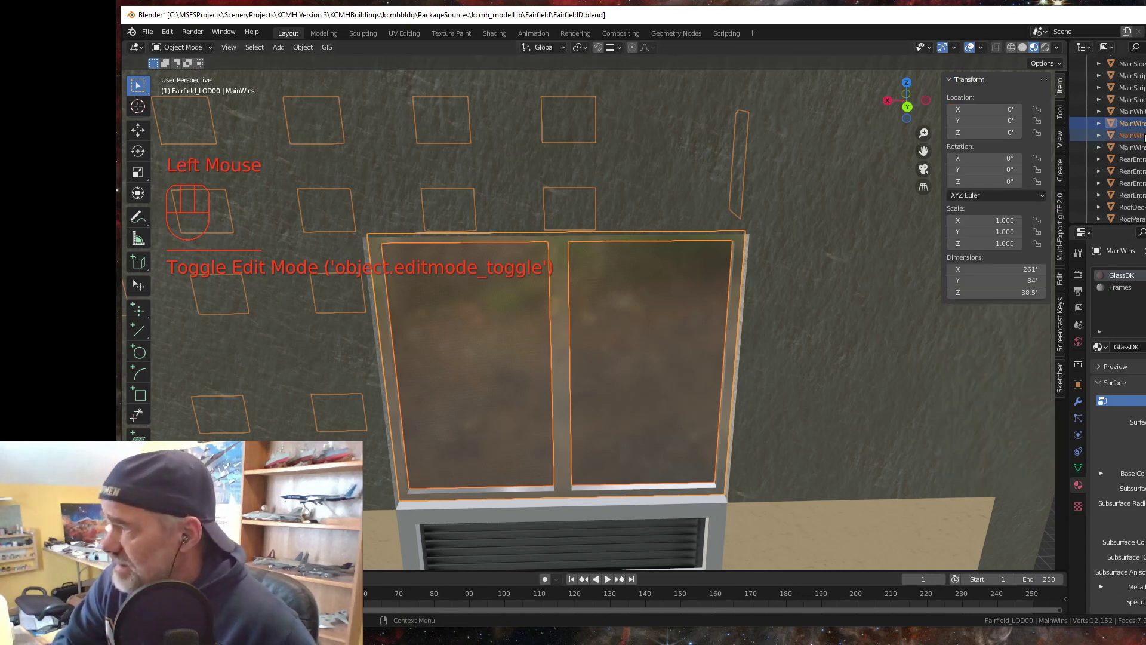
# - Select the newly separated full-width glass object on its own and rename it MainRoomParallax
pyautogui.click(1128, 135)
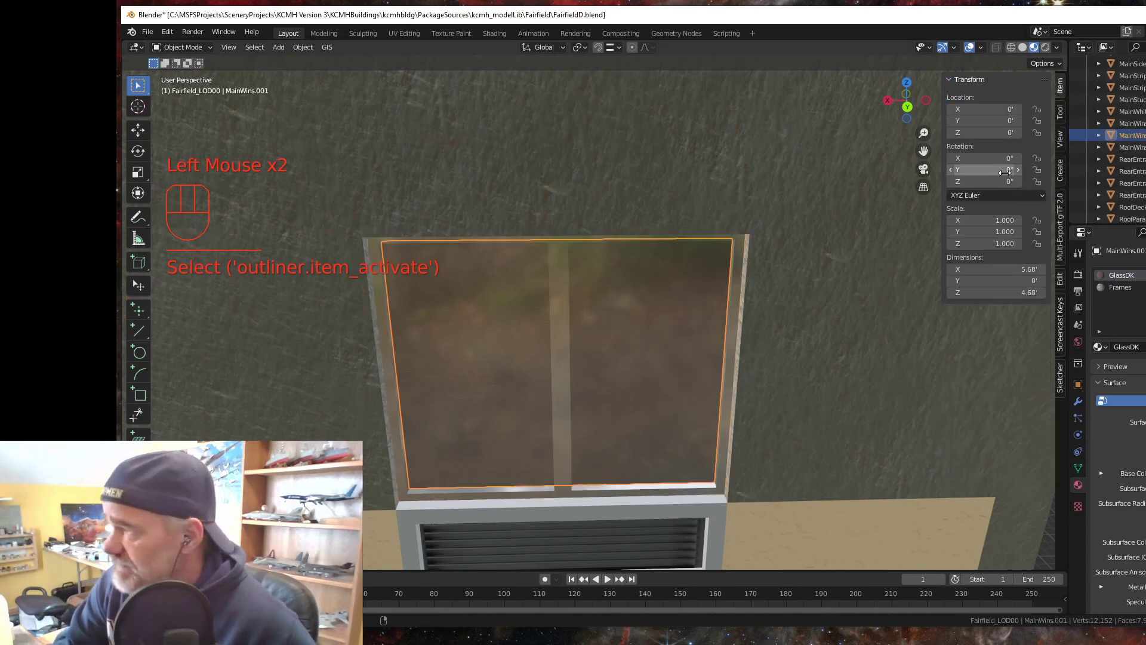
pyautogui.doubleClick(1138, 137)
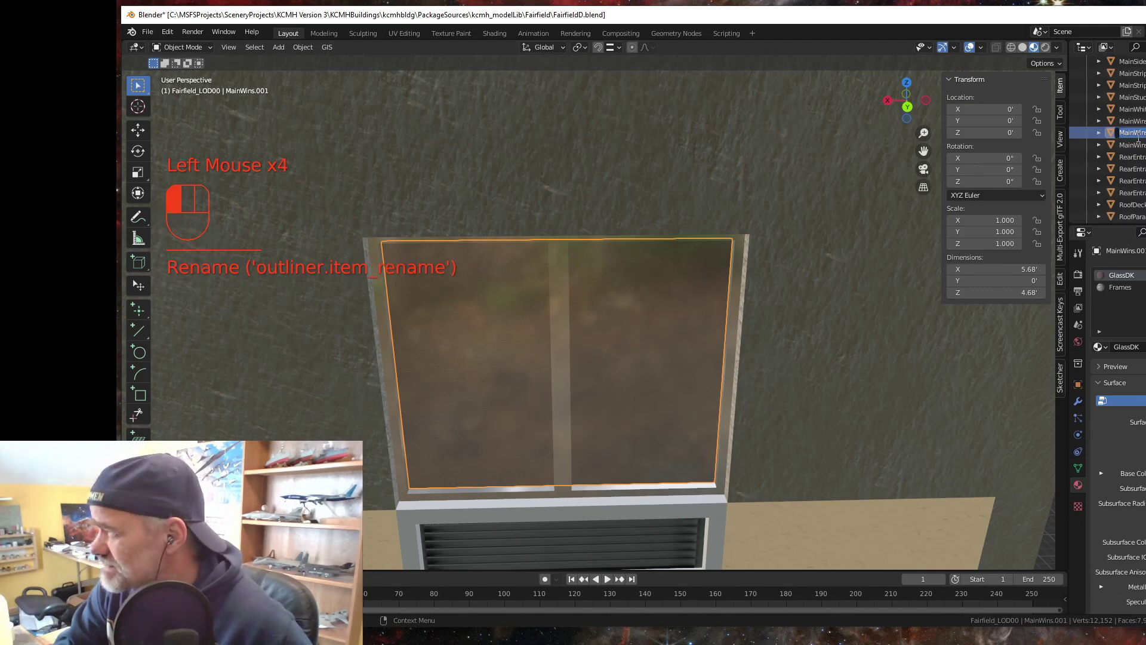
pyautogui.click(1132, 132)
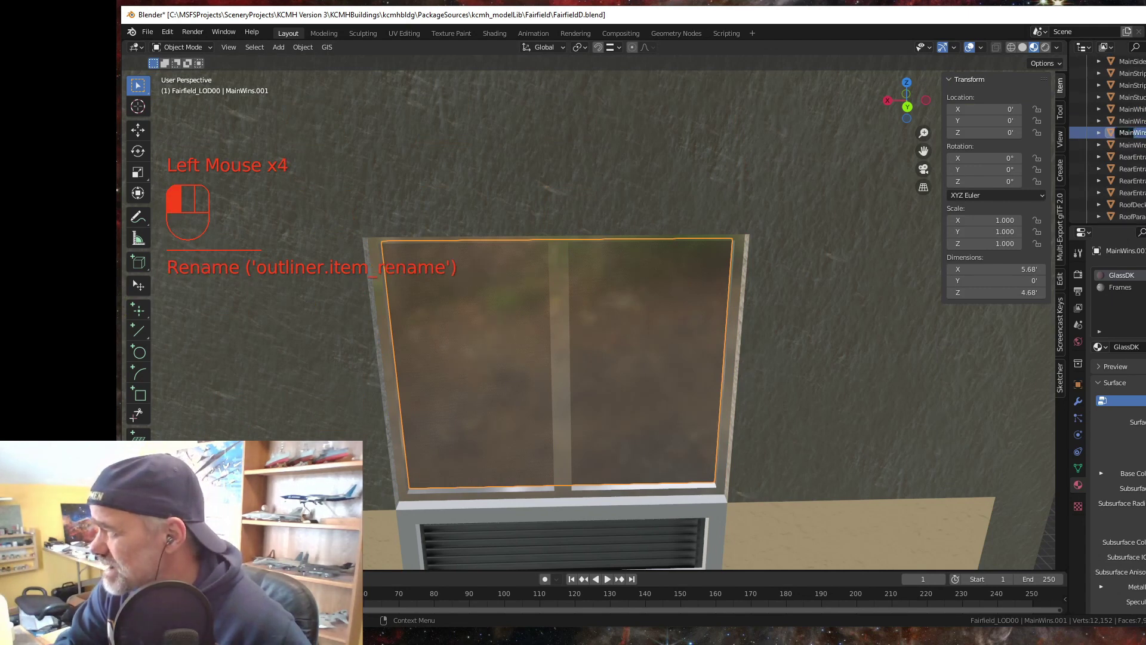
pyautogui.write('Roo')
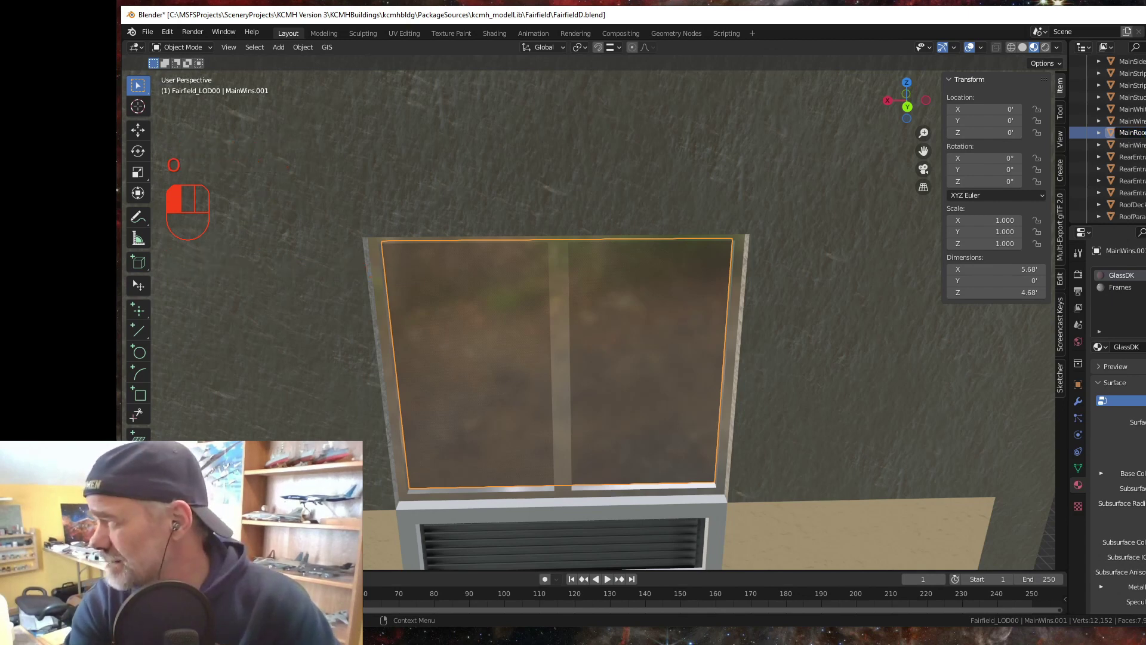
pyautogui.write('l')
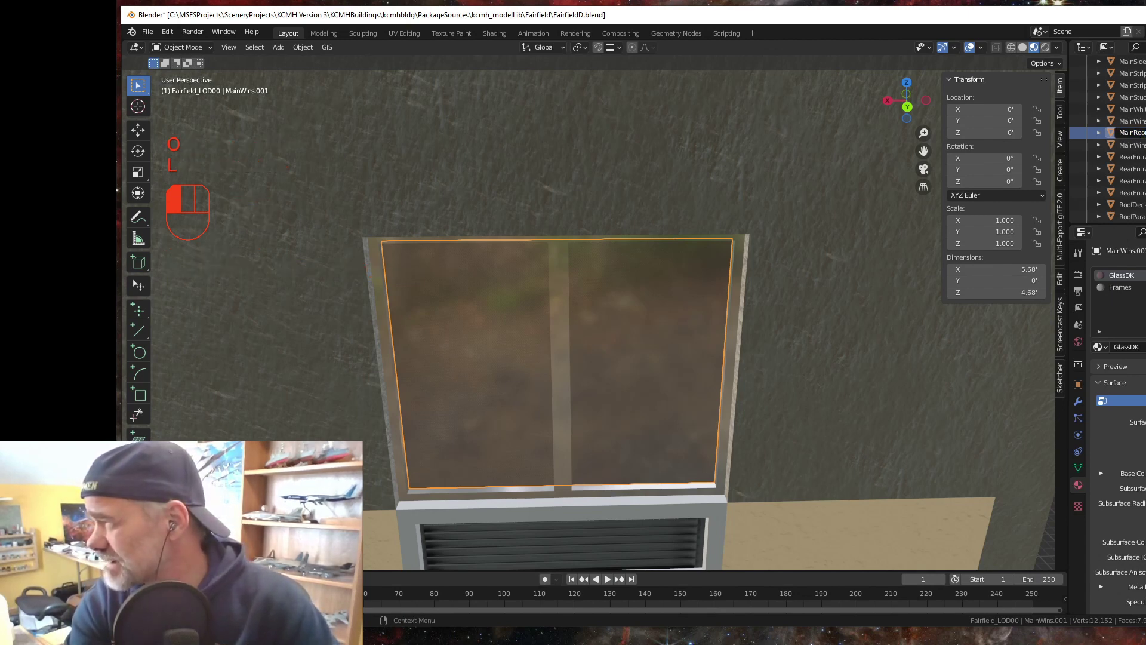
pyautogui.press('Return')
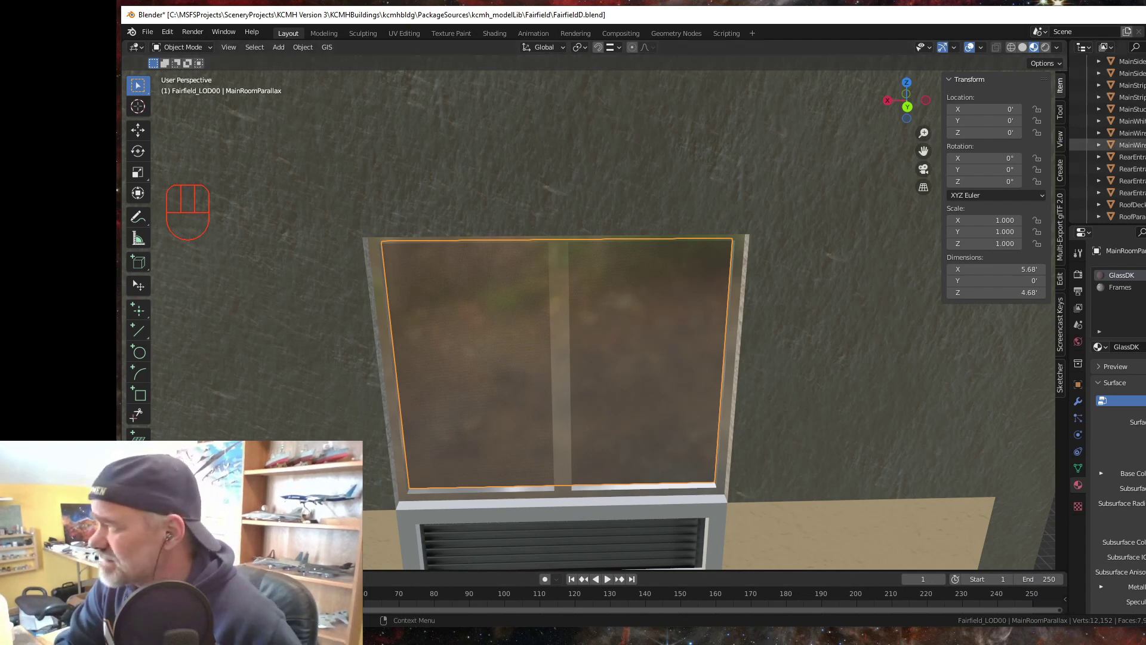
# - Select MainRoomParallax and unlink the GlassDK and Frames materials from its material slots
pyautogui.scroll(2, 1121, 119)
pyautogui.click(1133, 192)
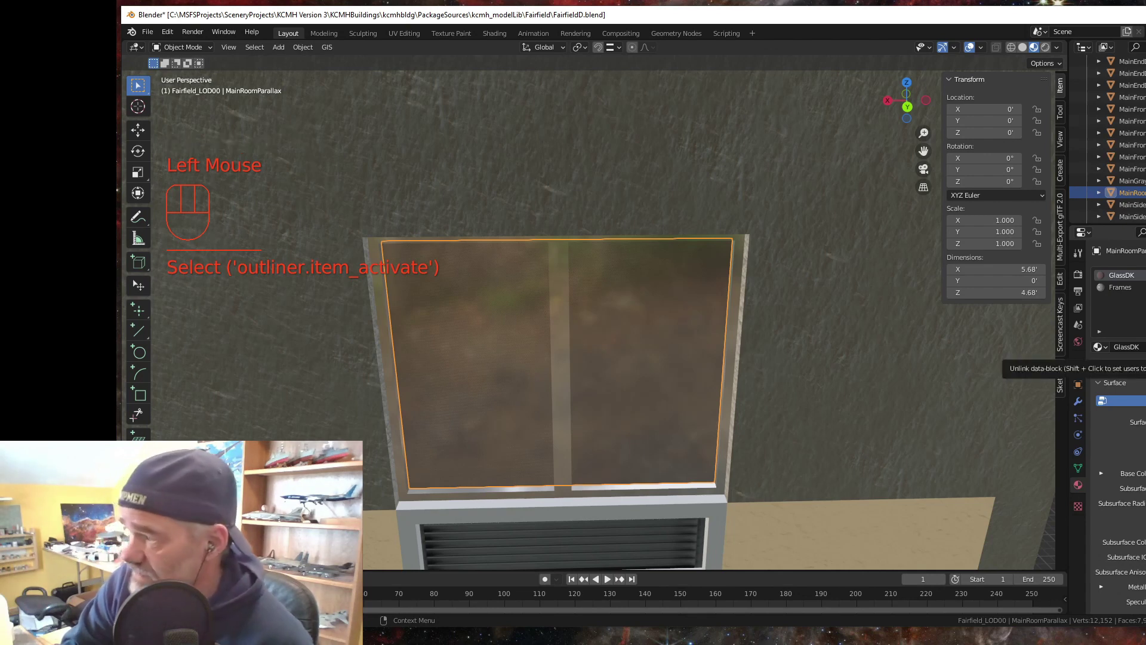
pyautogui.click(1141, 347)
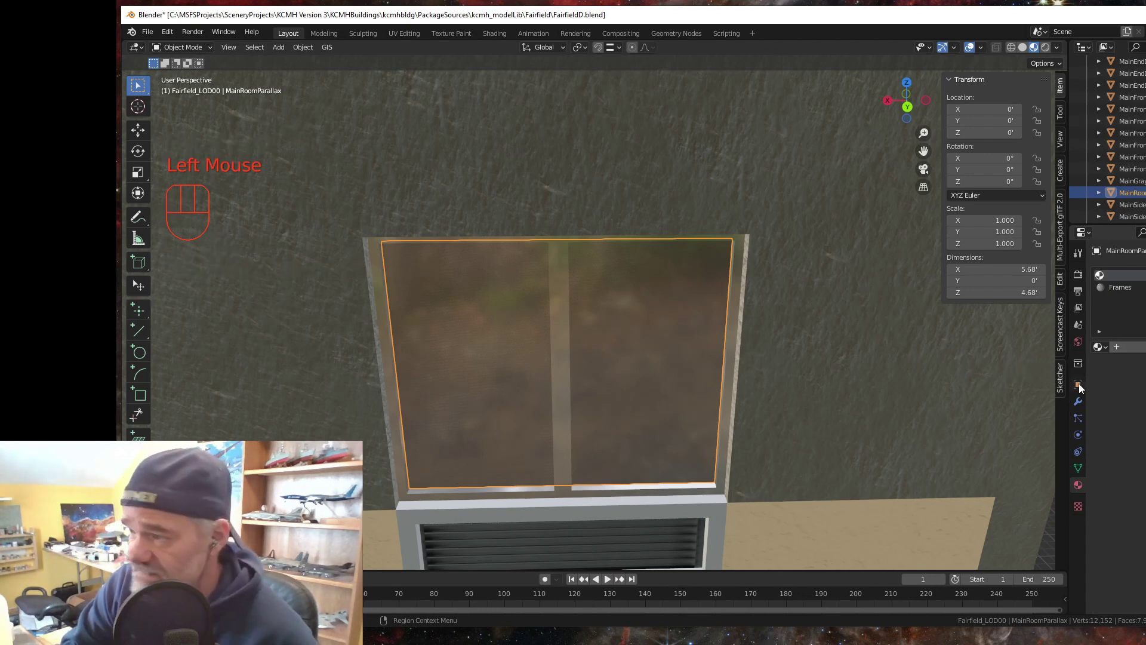
pyautogui.doubleClick(1116, 288)
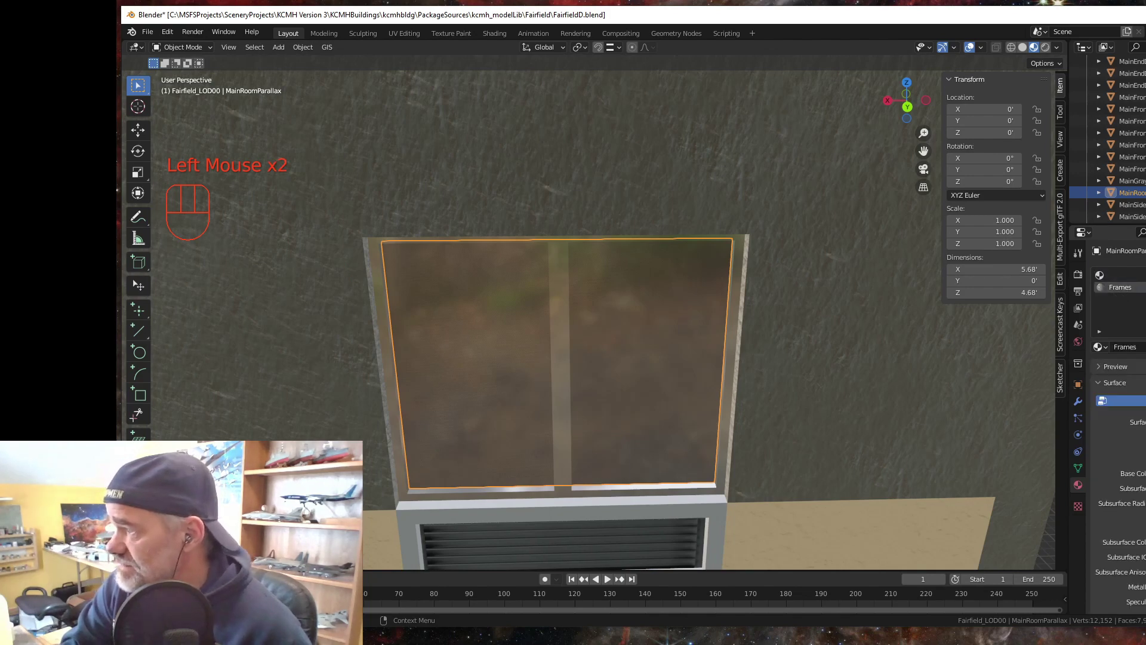
pyautogui.click(1141, 346)
pyautogui.moveTo(775, 377)
pyautogui.mouseDown()
pyautogui.moveTo(763, 361)
pyautogui.moveTo(798, 336)
pyautogui.moveTo(814, 357)
pyautogui.moveTo(809, 379)
pyautogui.moveTo(793, 369)
pyautogui.mouseUp()
pyautogui.scroll(-4, 1116, 137)
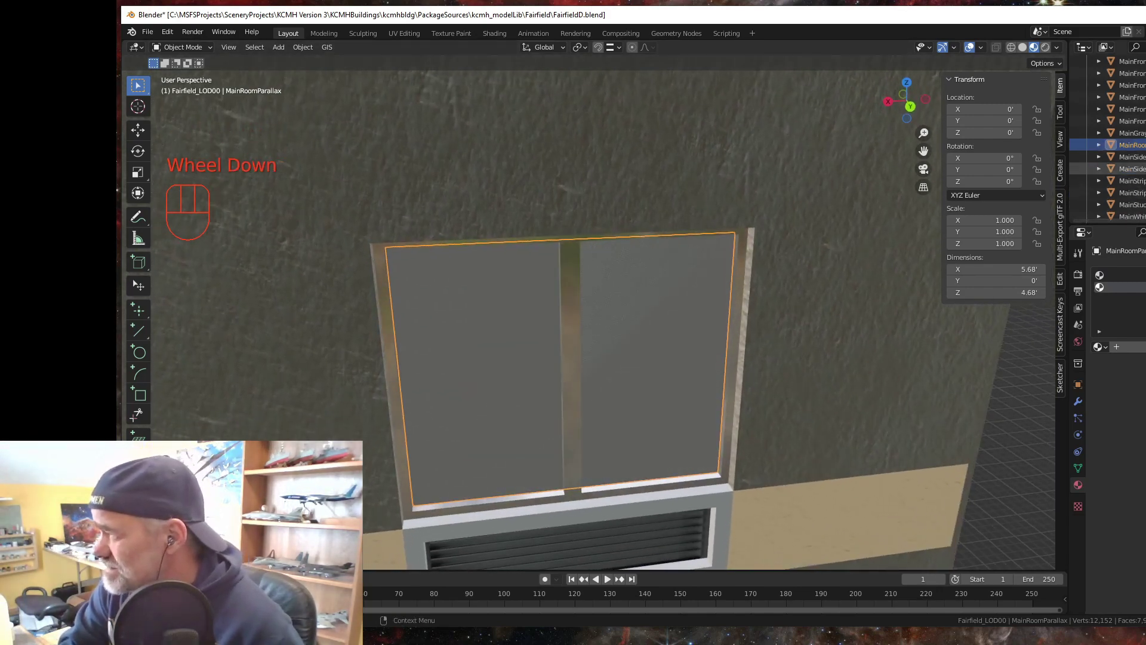
# - Hide the separate split-pane window glass object, leaving the MainRoomParallax face and the window frames displayed
pyautogui.scroll(3, 1116, 149)
pyautogui.scroll(2, 1116, 137)
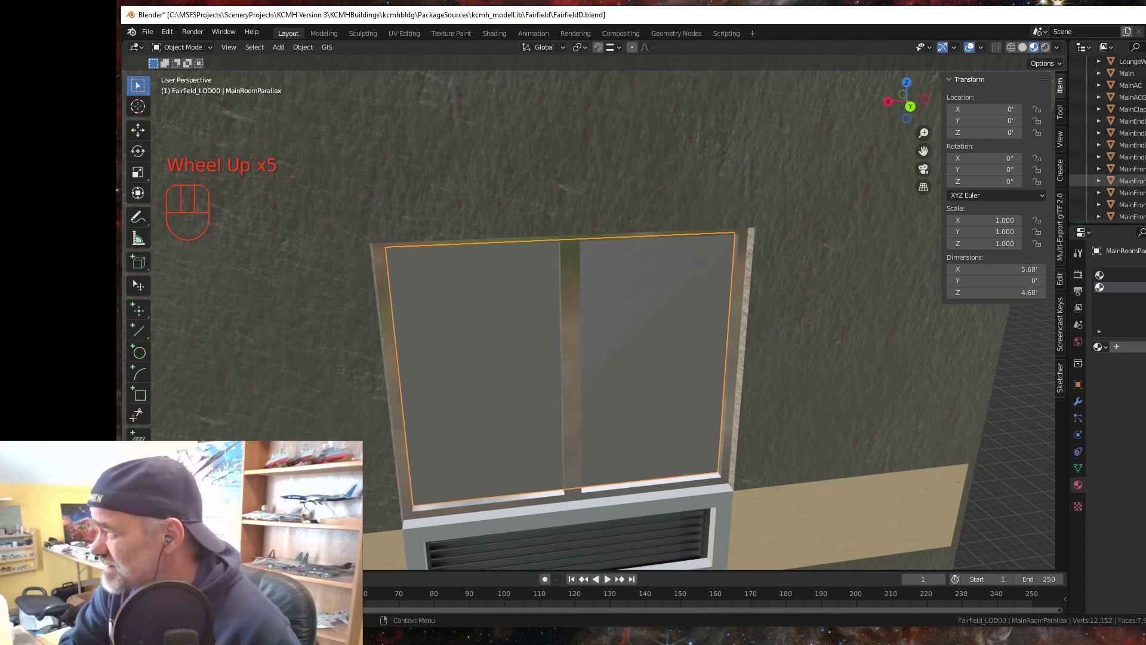
pyautogui.scroll(-3, 1116, 173)
pyautogui.scroll(-2, 1116, 137)
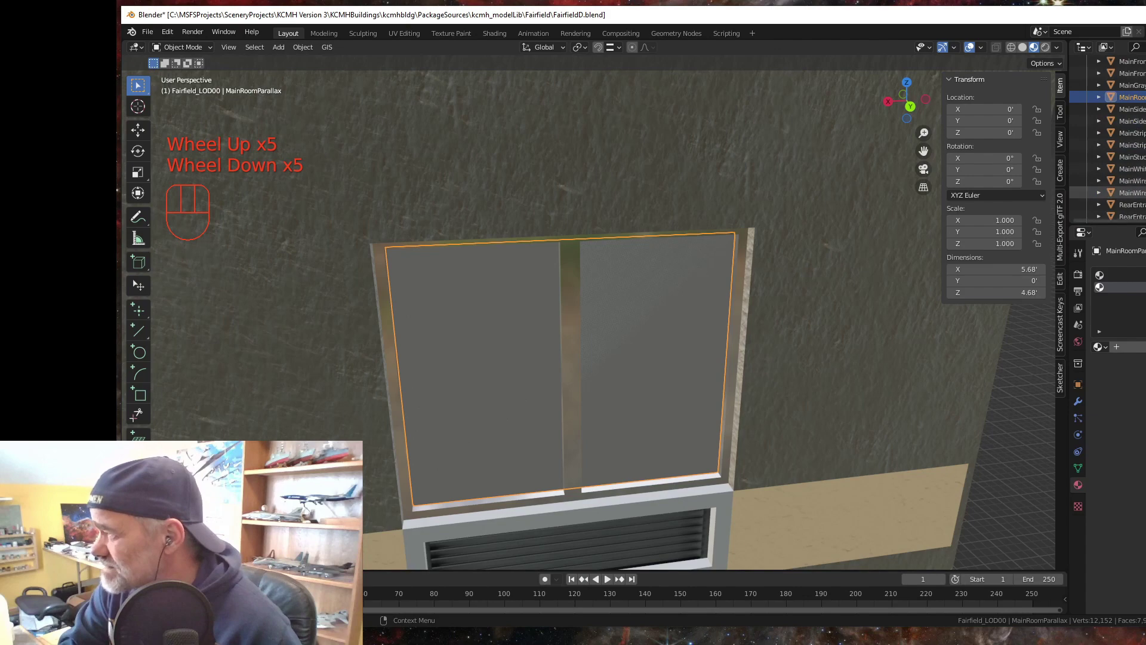
pyautogui.click(1143, 192)
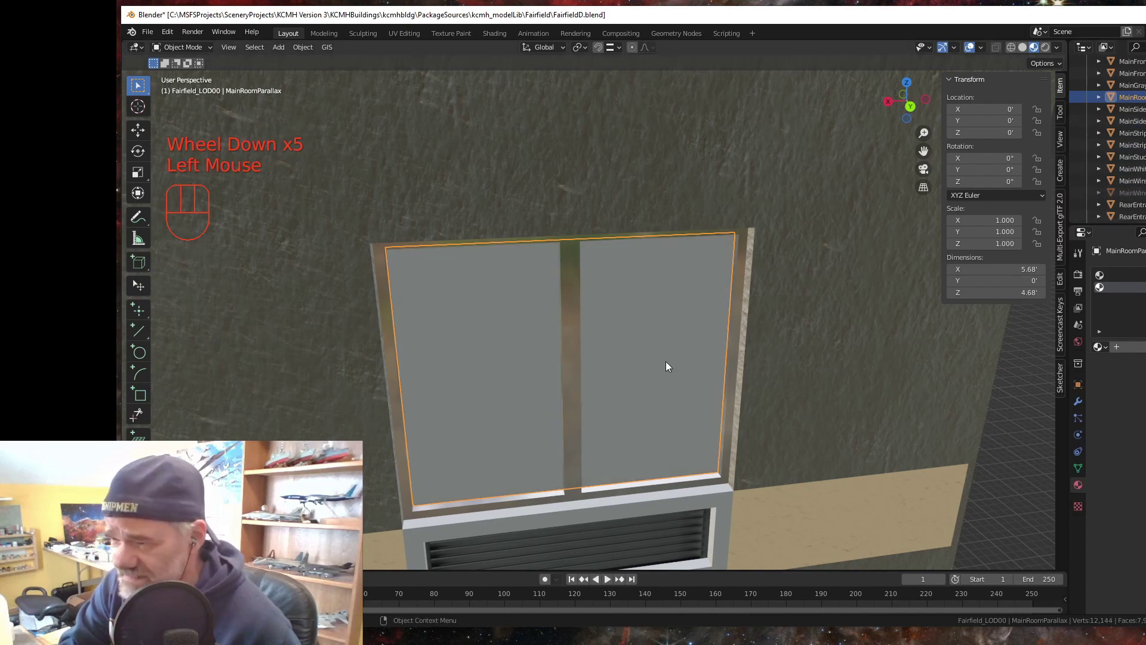
pyautogui.moveTo(716, 414); pyautogui.dragTo(710, 391)
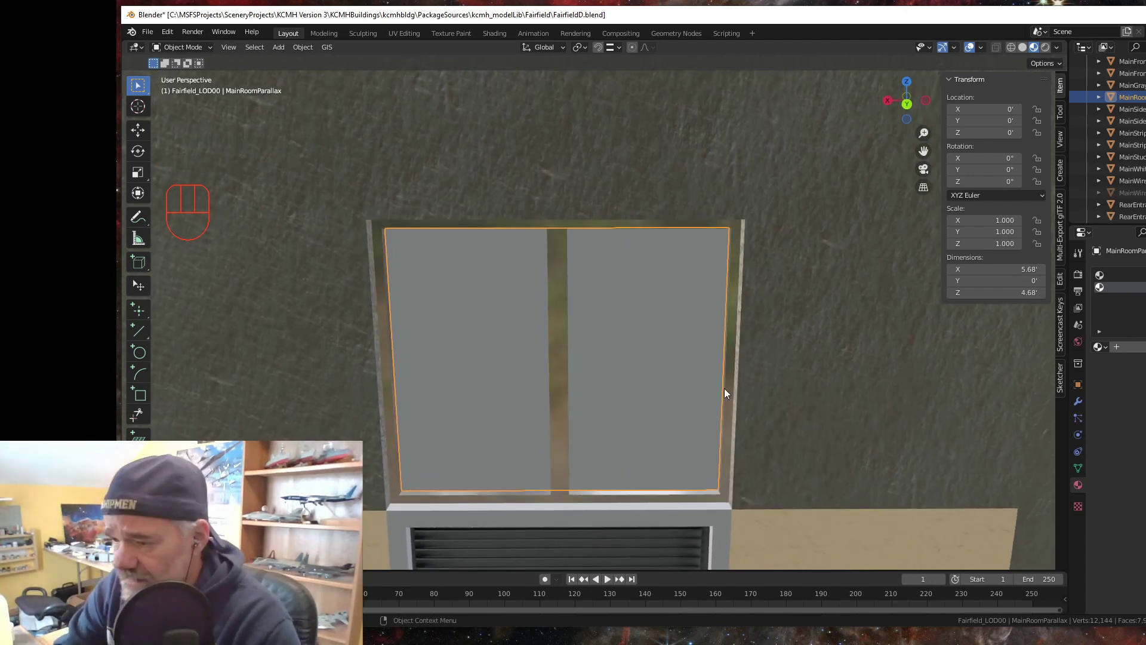
pyautogui.scroll(-2, 607, 414)
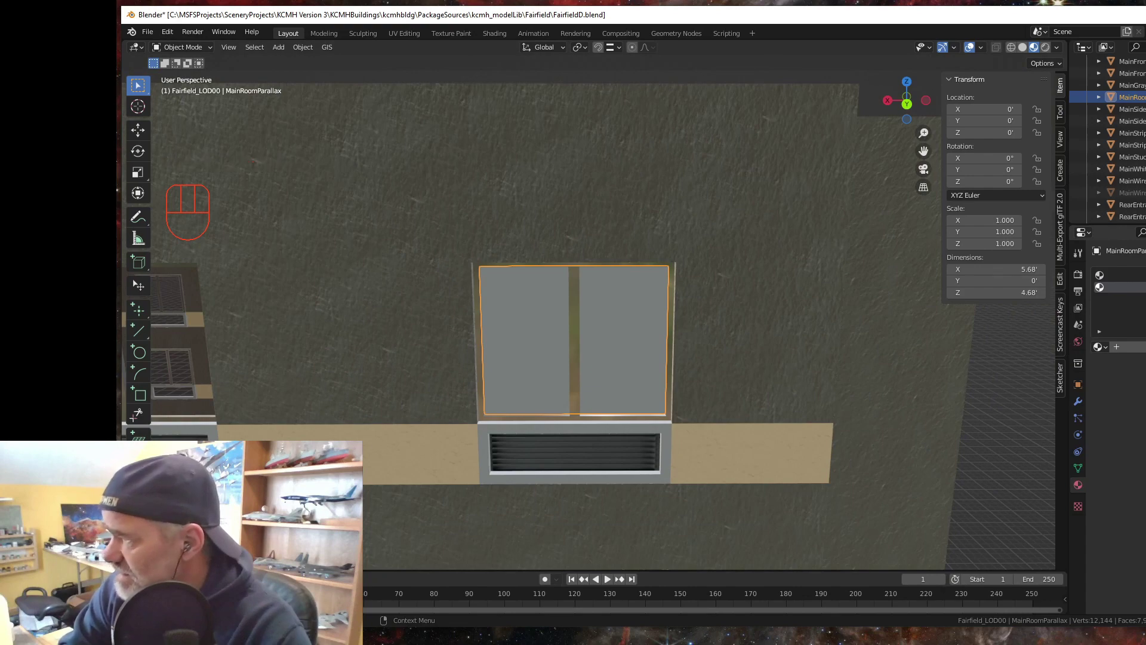
# - Remove both empty material slots from MainRoomParallax
pyautogui.click(1143, 288)
pyautogui.click(1143, 287)
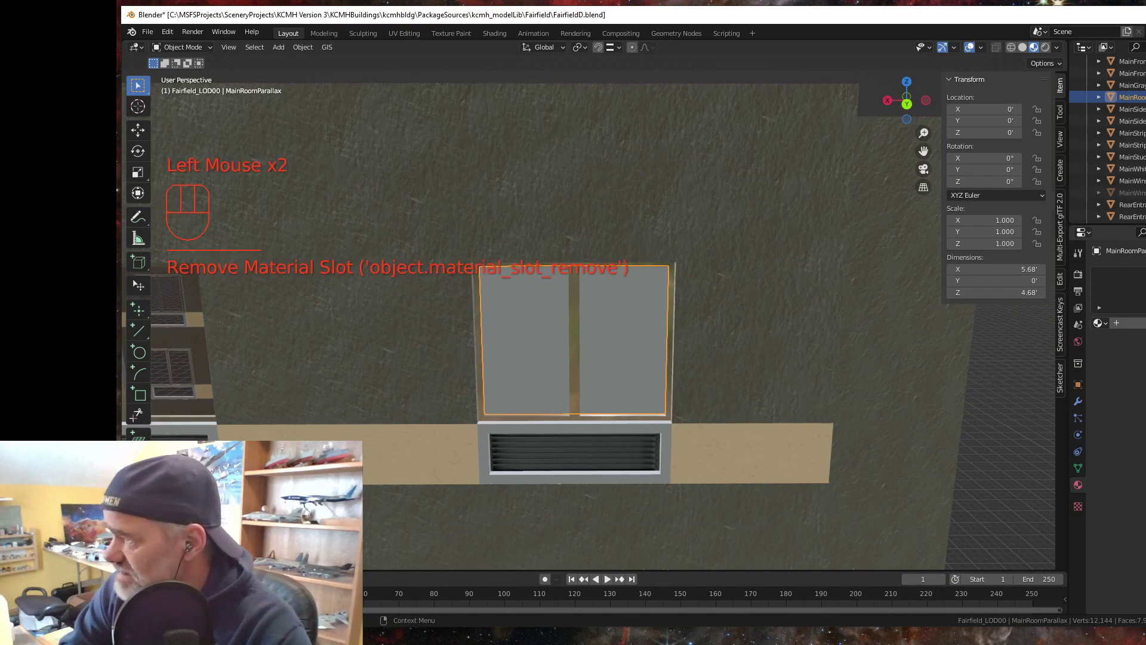
pyautogui.middleClick(493, 339)
pyautogui.moveTo(493, 339)
pyautogui.mouseDown()
pyautogui.moveTo(496, 367)
pyautogui.moveTo(490, 353)
pyautogui.mouseUp()
pyautogui.scroll(1, 553, 410)
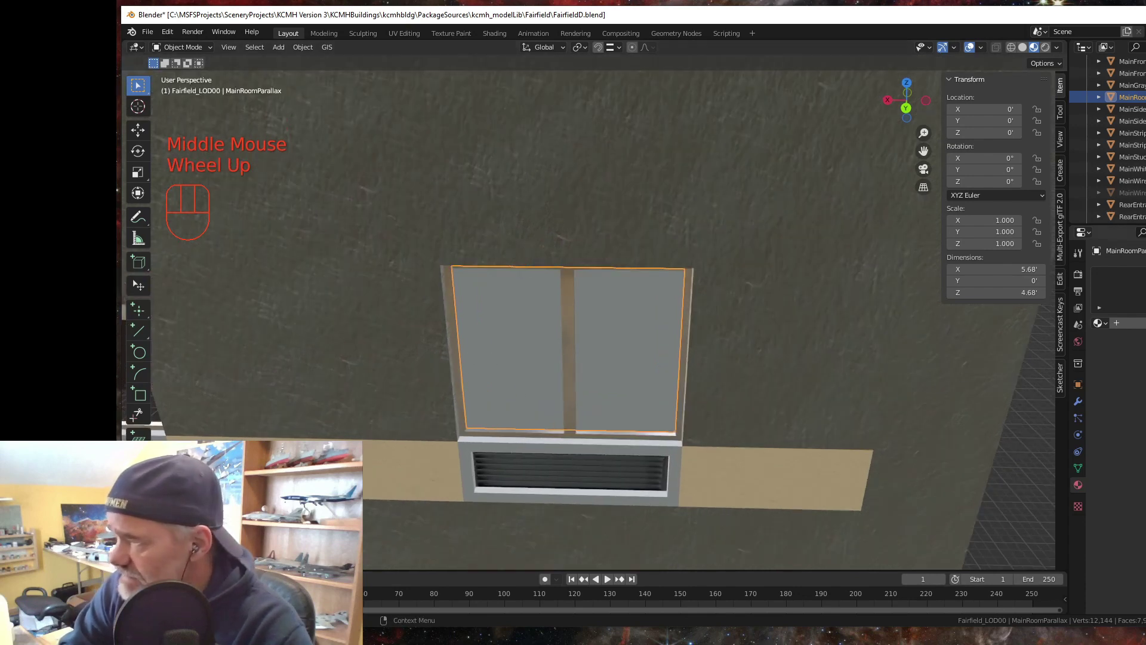
# - Create a new material on MainRoomParallax and name it Room
pyautogui.click(1130, 323)
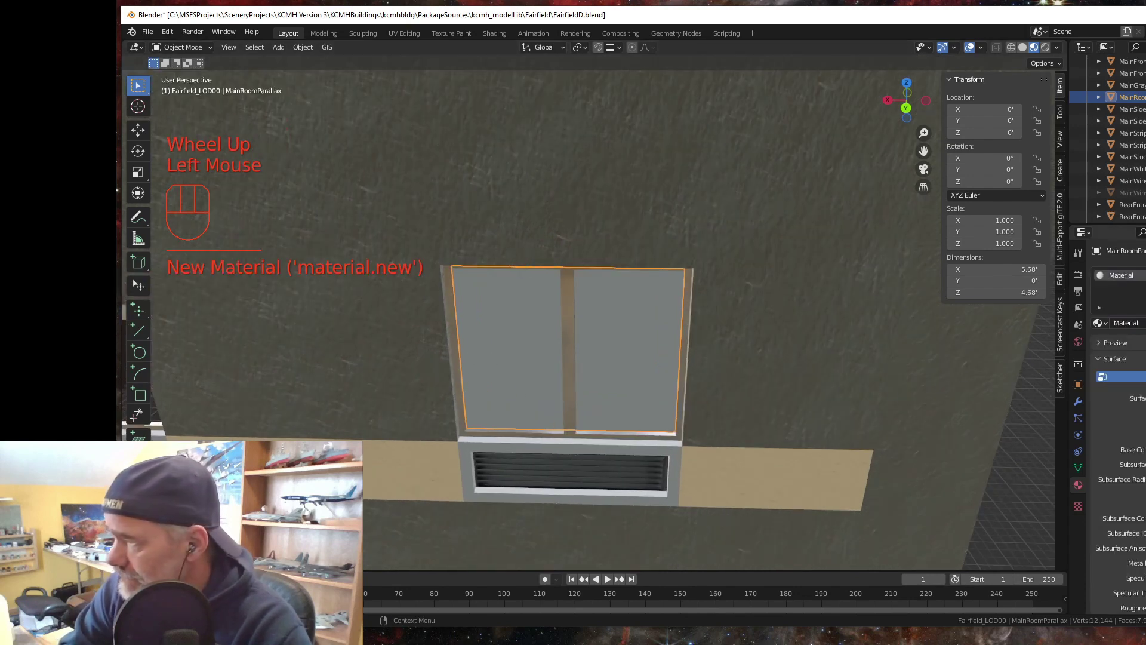
pyautogui.doubleClick(1144, 323)
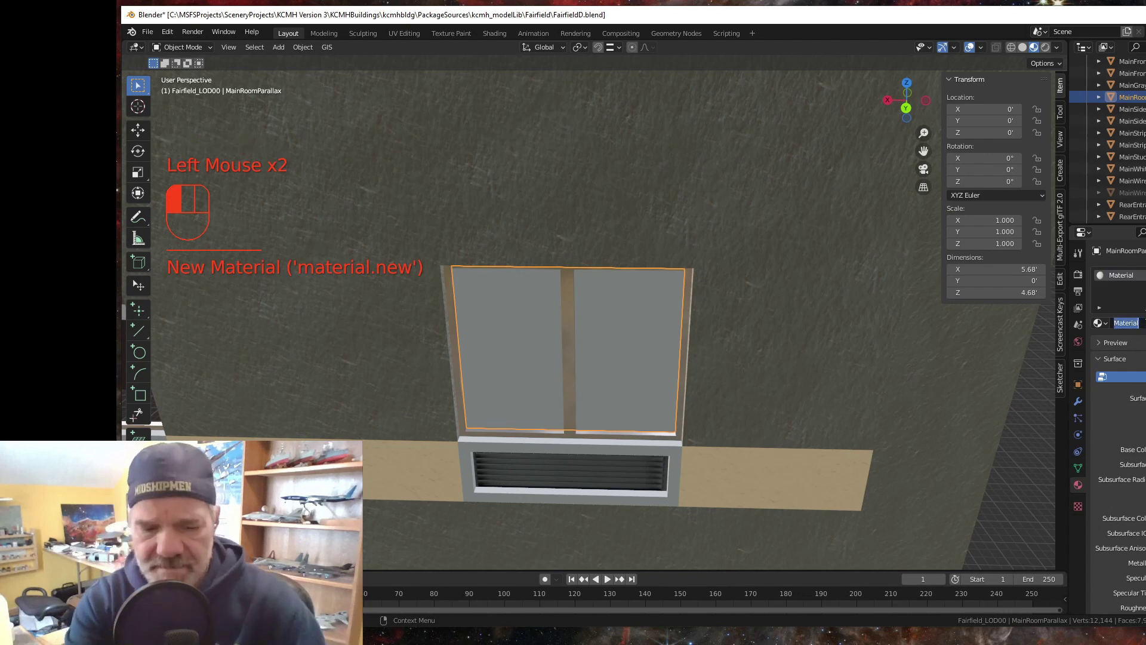
pyautogui.write('Room')
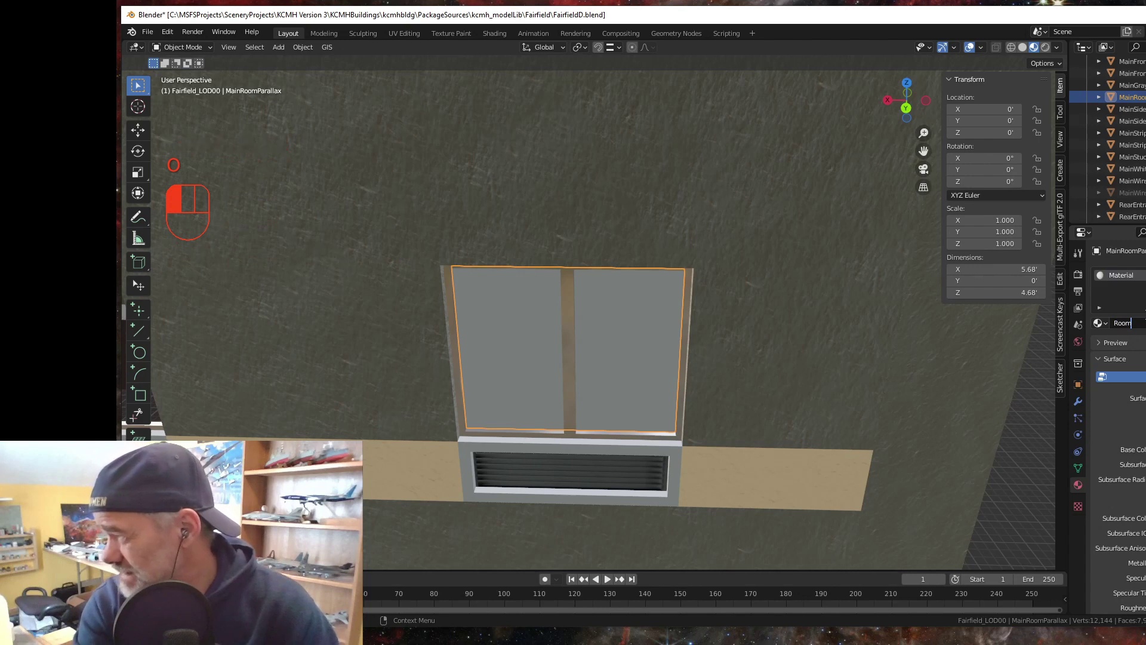
pyautogui.click(1138, 324)
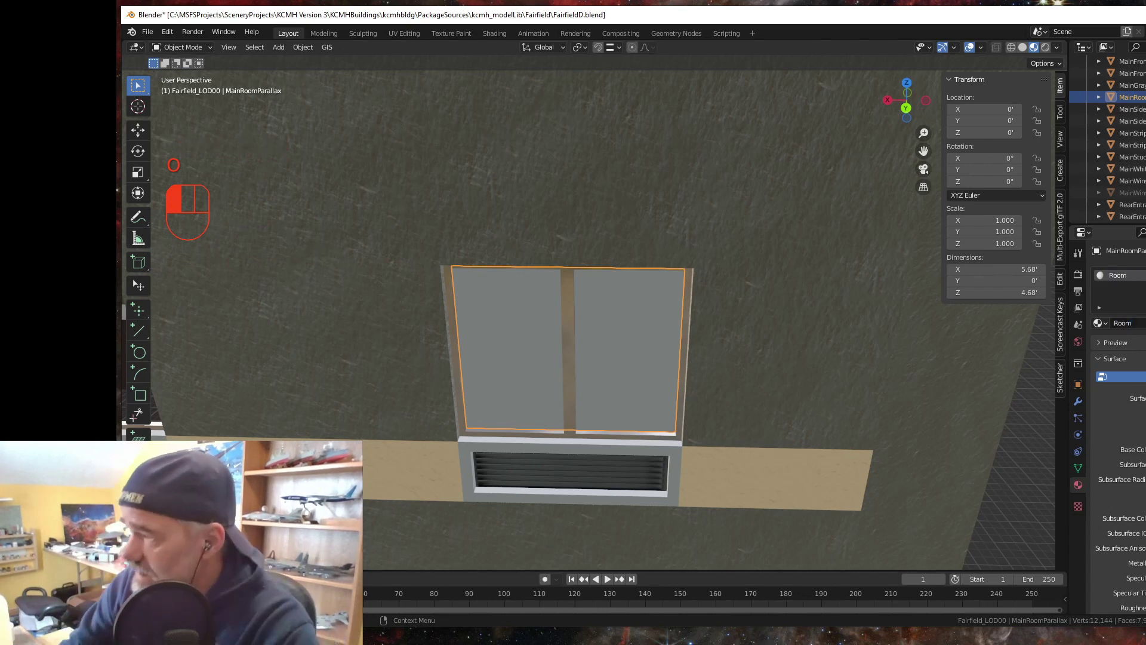
# - Set the Room material's MSFS material type to parallax and bring up its parallax parameters
pyautogui.scroll(-3, 1142, 446)
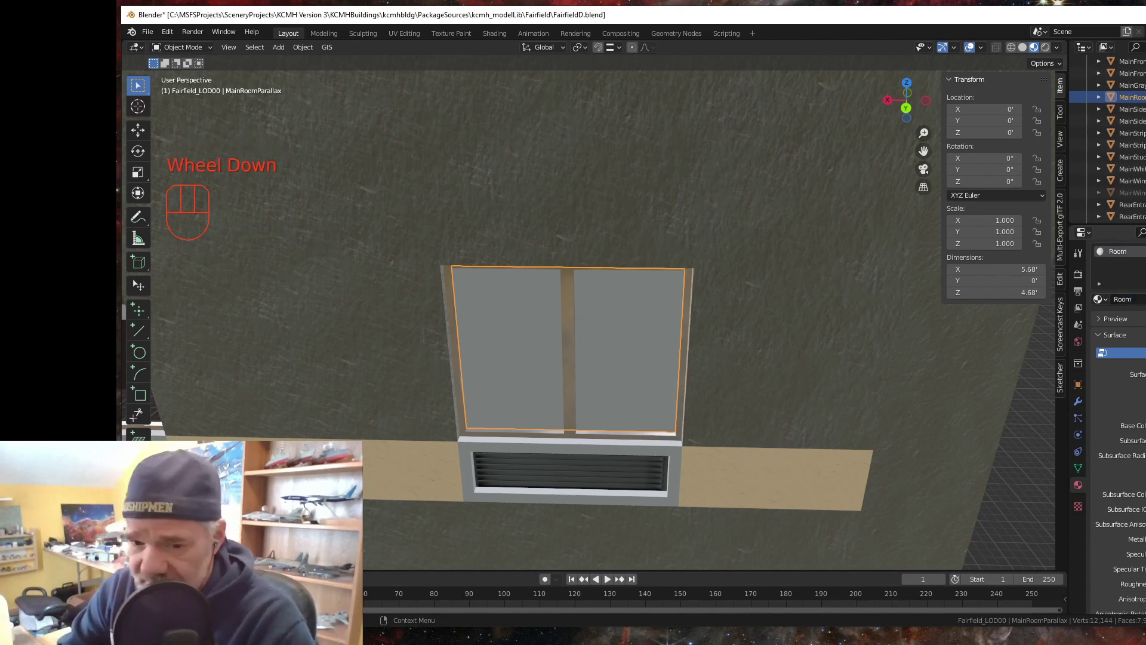
pyautogui.scroll(-5, 1142, 447)
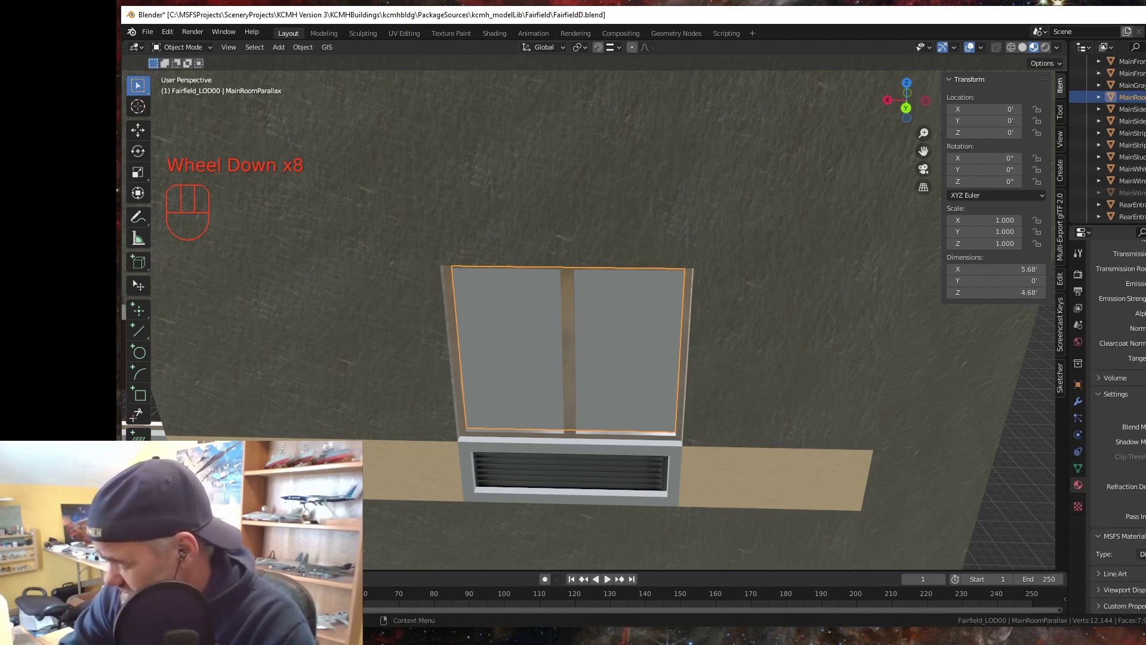
pyautogui.click(1141, 554)
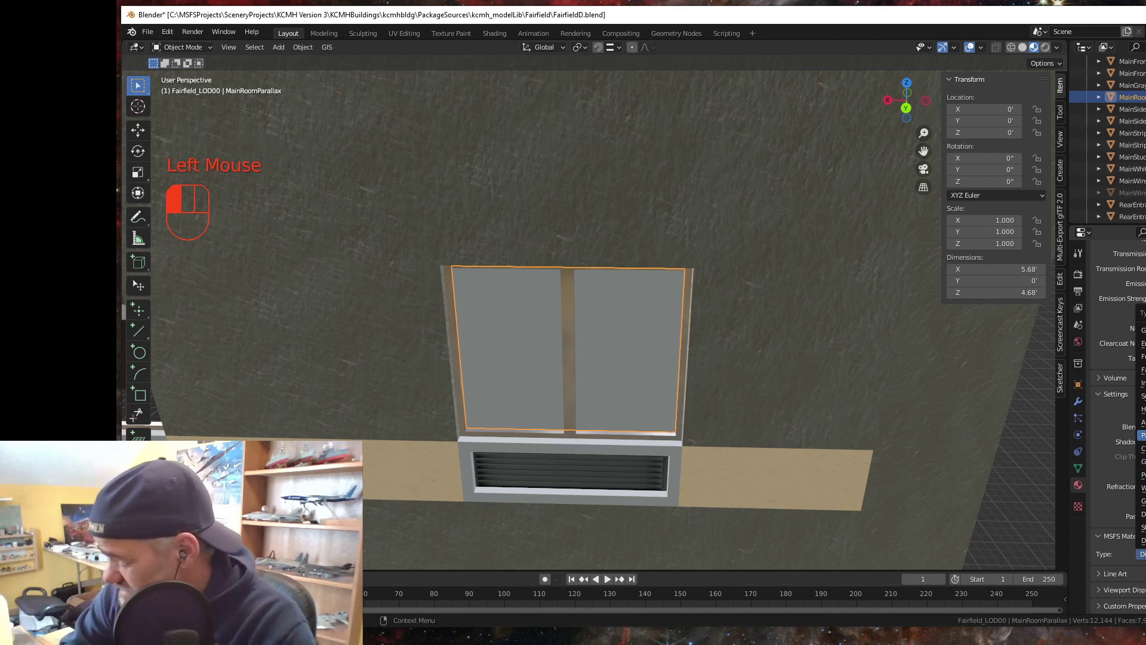
pyautogui.click(1141, 434)
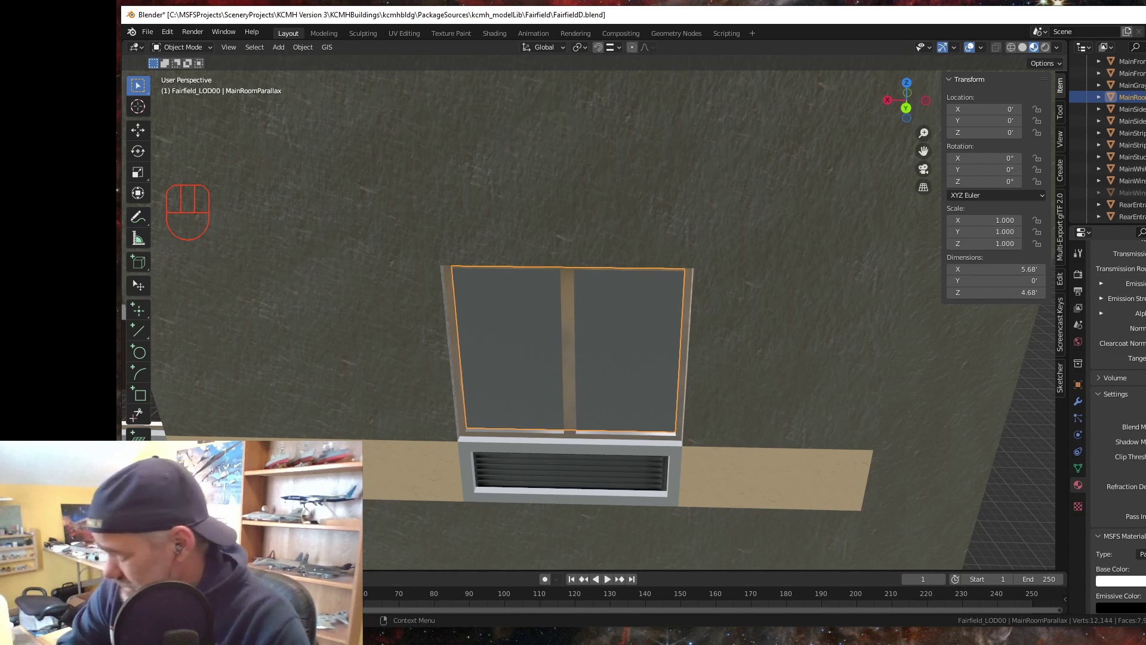
pyautogui.scroll(-5, 1129, 479)
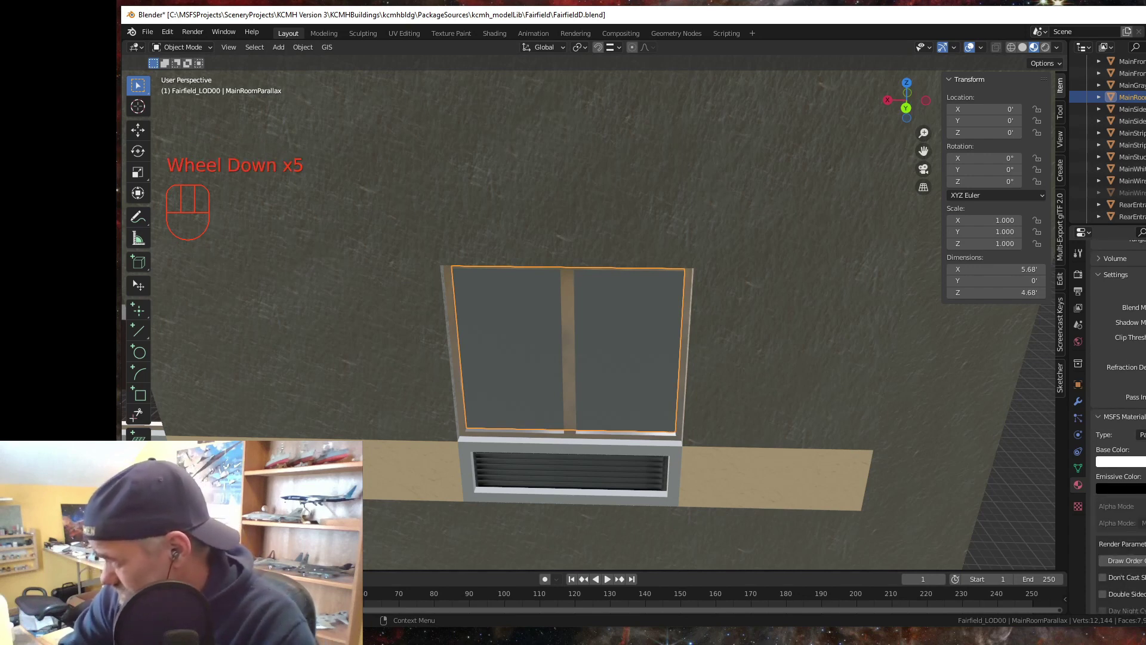
pyautogui.scroll(-7, 1121, 418)
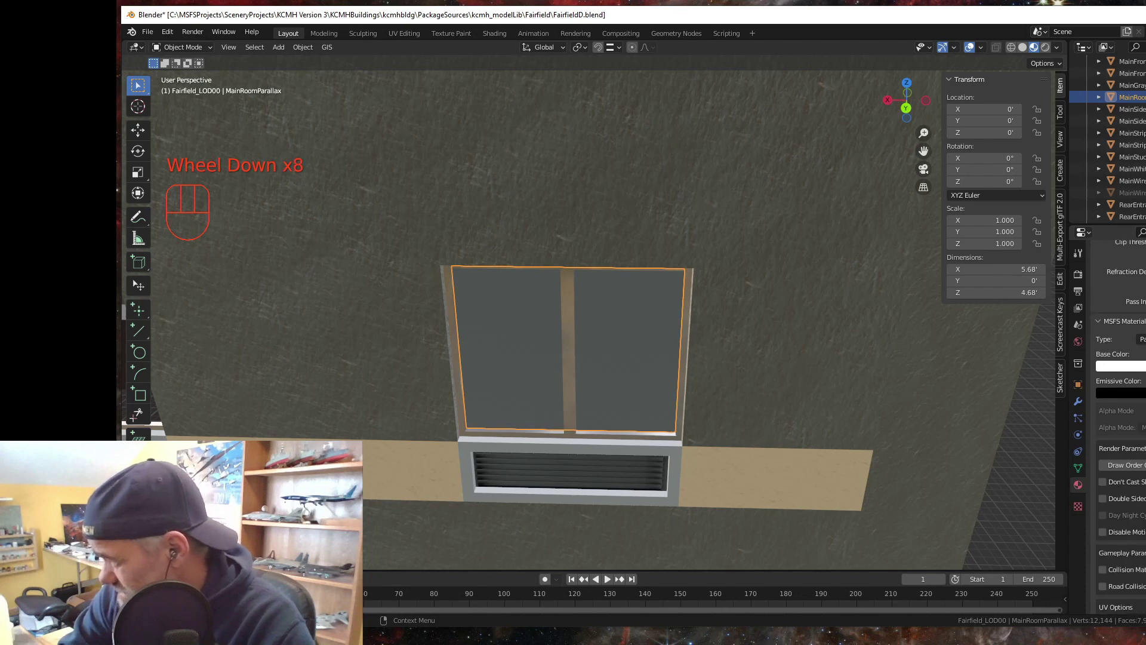
pyautogui.scroll(-7, 1122, 418)
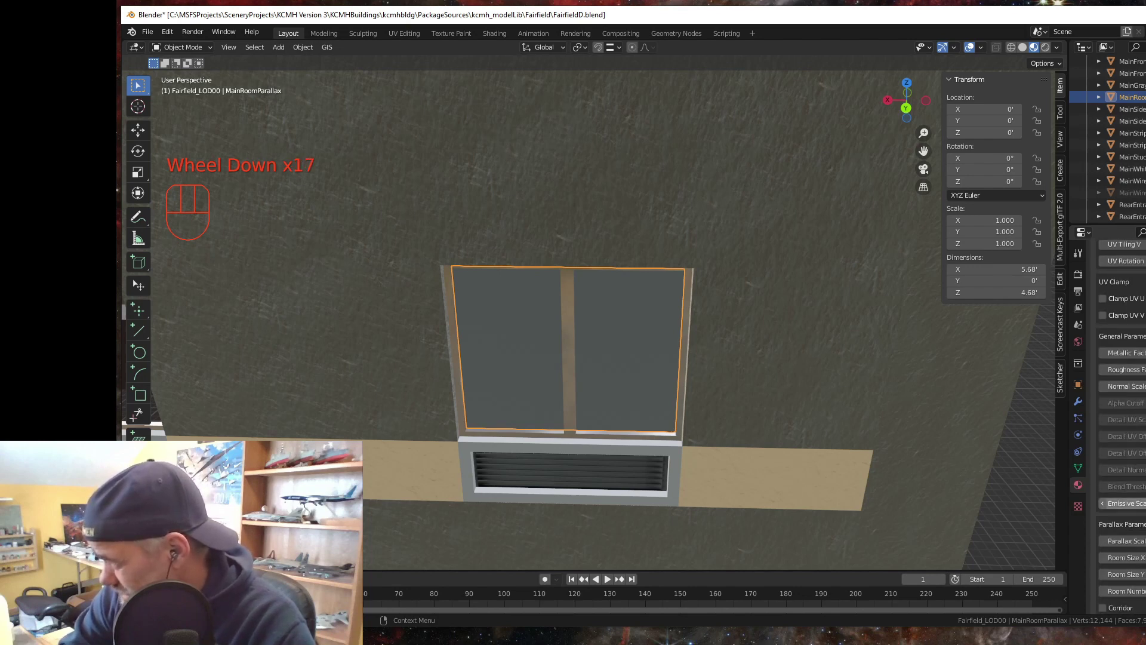
pyautogui.scroll(-2, 1121, 418)
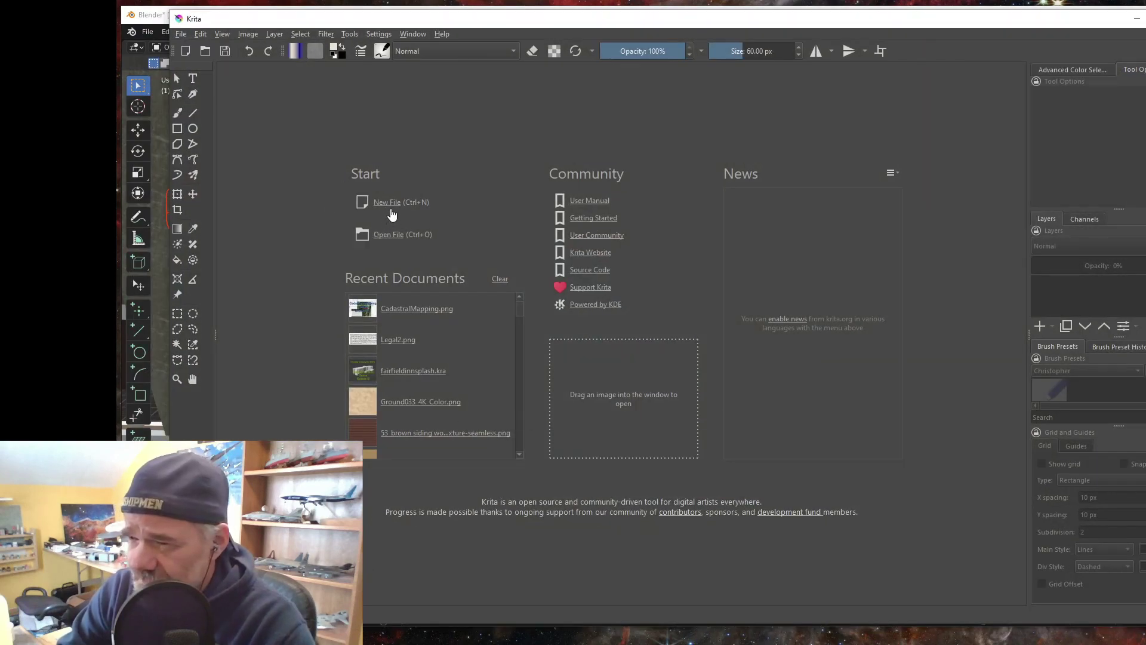
# - Switch to Krita and create a new custom document 2048 pixels wide and 2048 pixels high
pyautogui.click(387, 203)
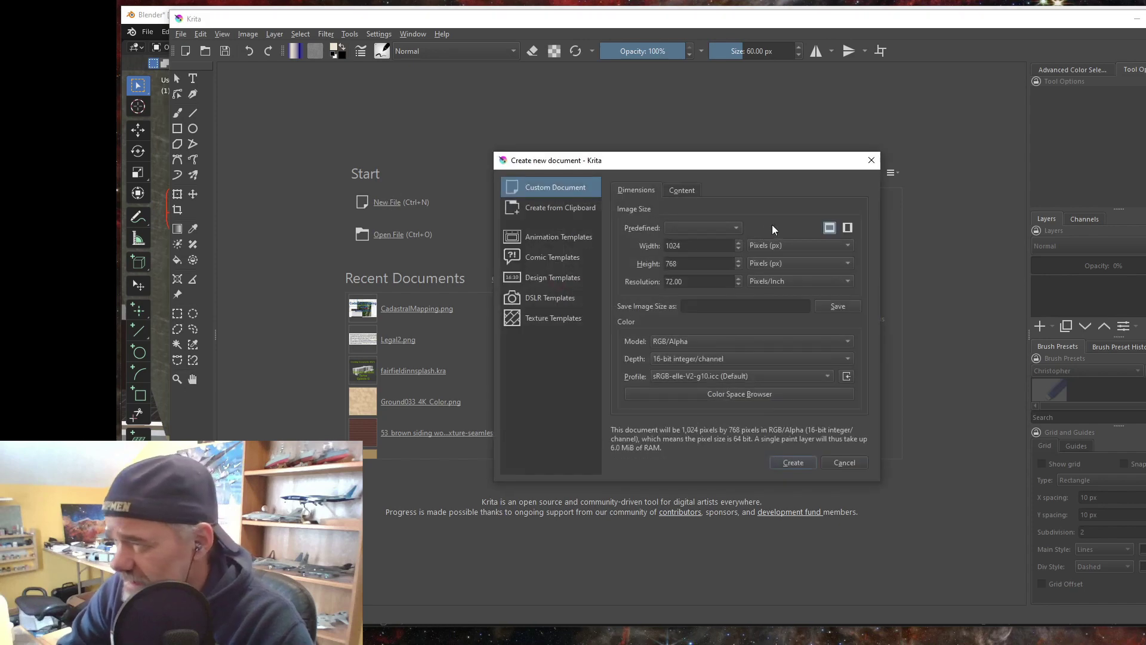
pyautogui.moveTo(690, 249); pyautogui.dragTo(646, 247)
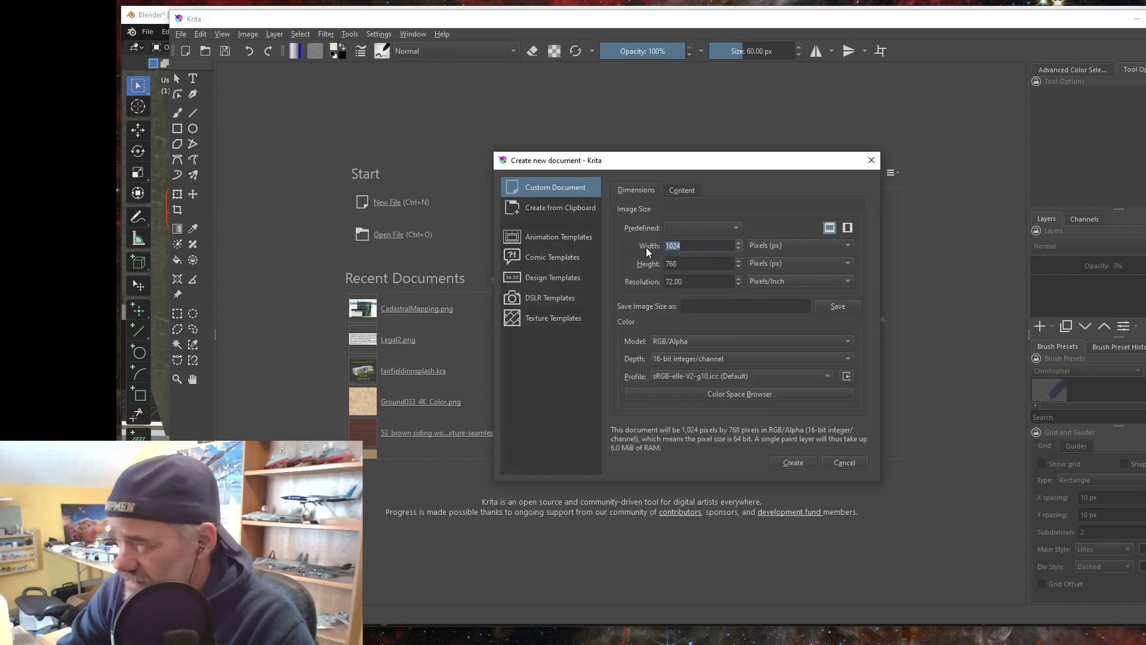
pyautogui.write('2048')
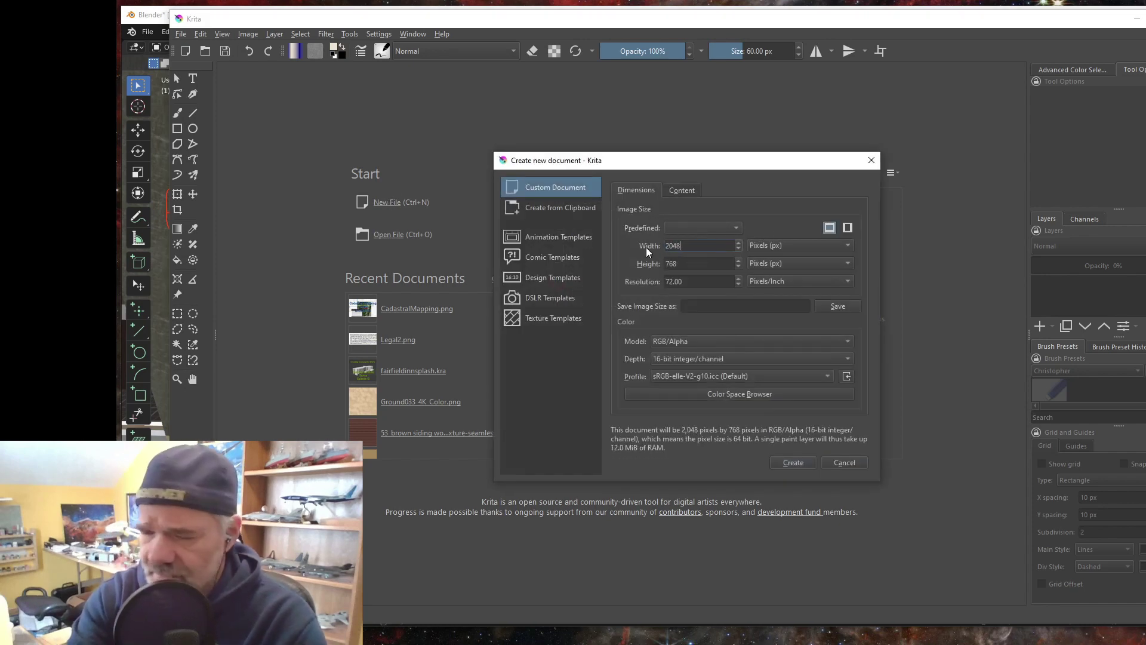
pyautogui.moveTo(685, 263); pyautogui.dragTo(610, 269)
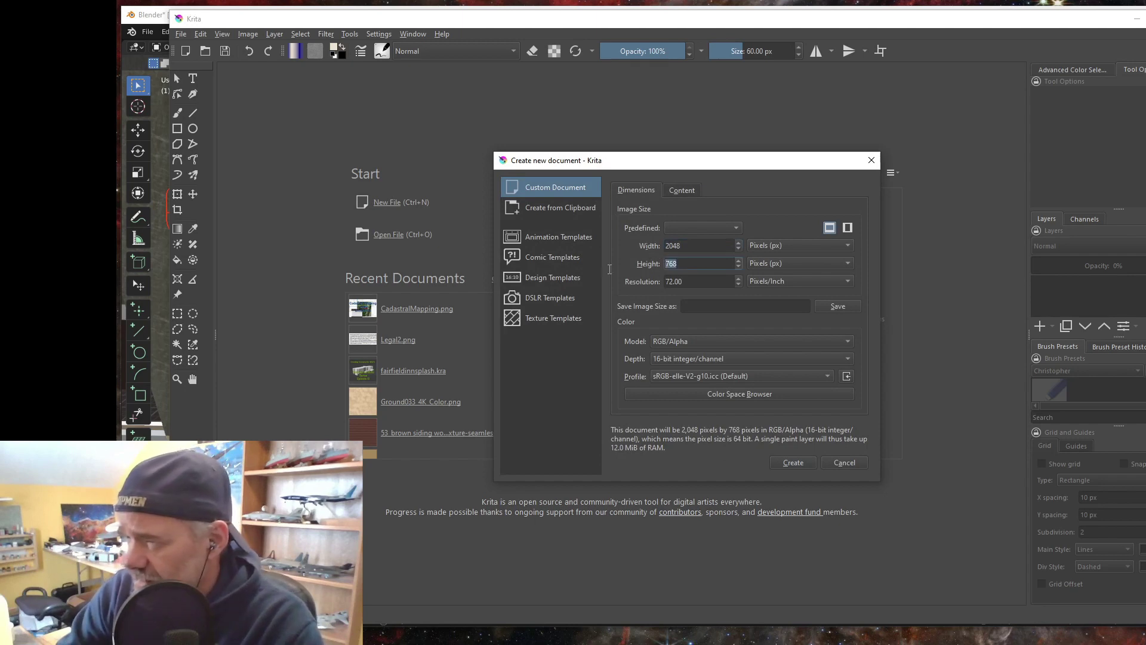
pyautogui.write('2048')
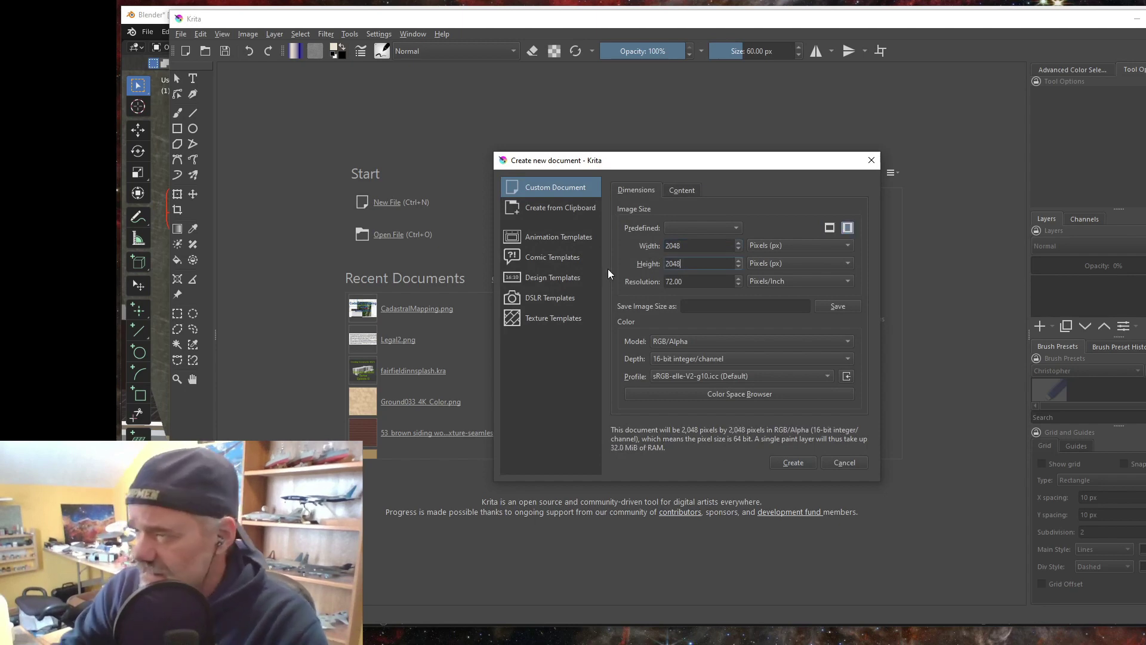
pyautogui.click(794, 463)
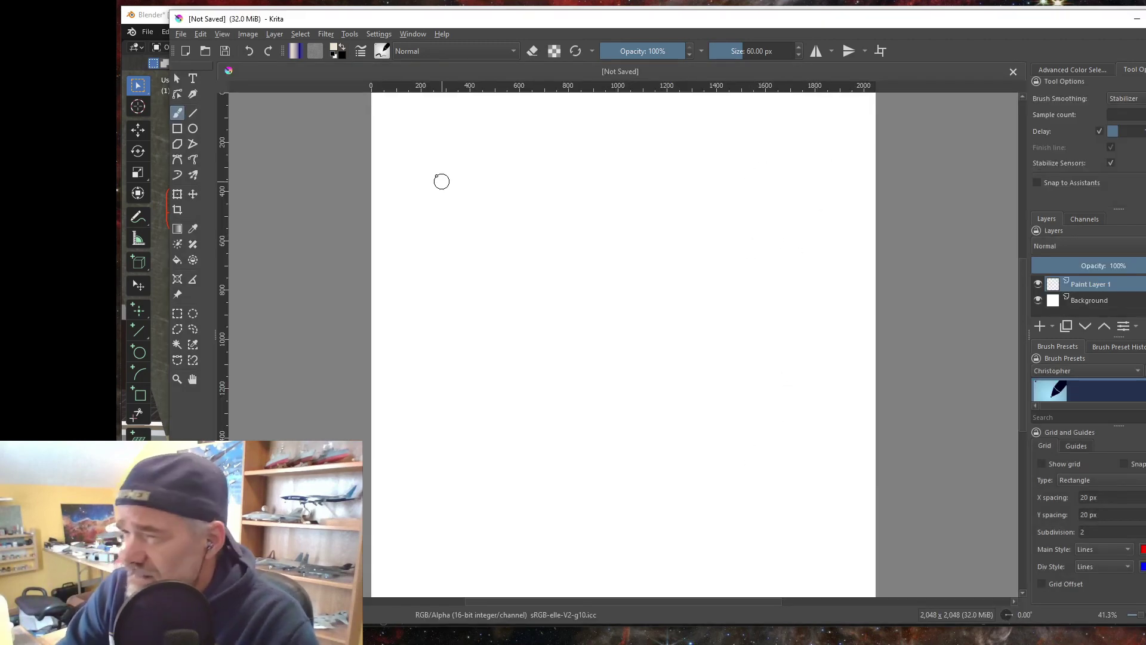
# - Make a rectangular selection that encloses the entire canvas
pyautogui.scroll(-2, 566, 241)
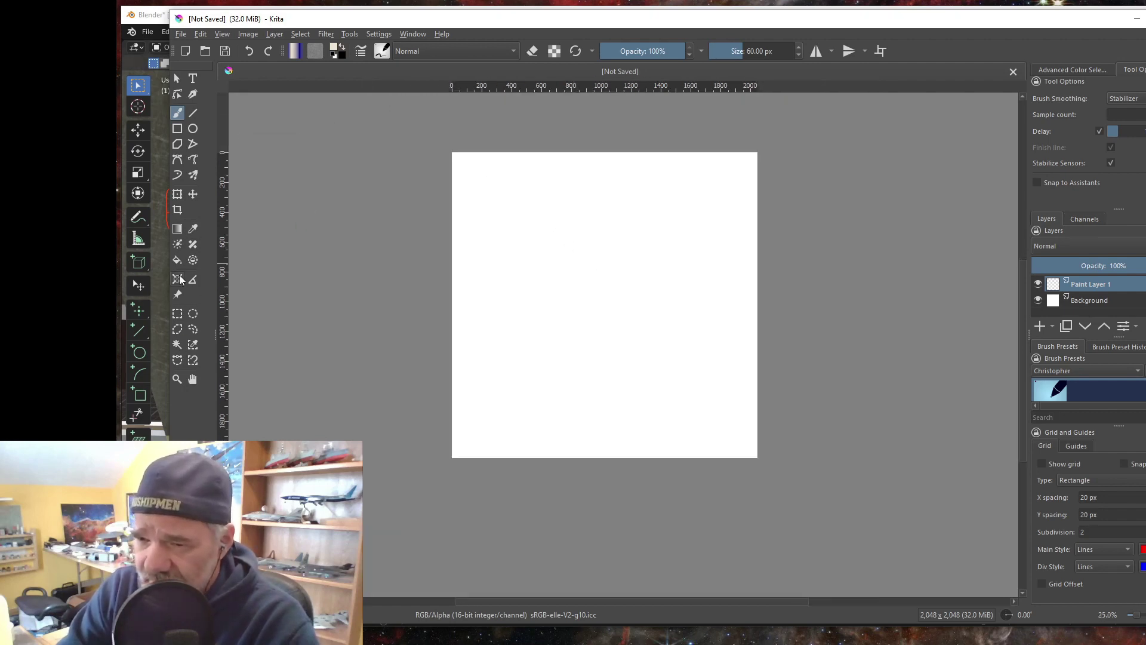
pyautogui.click(178, 315)
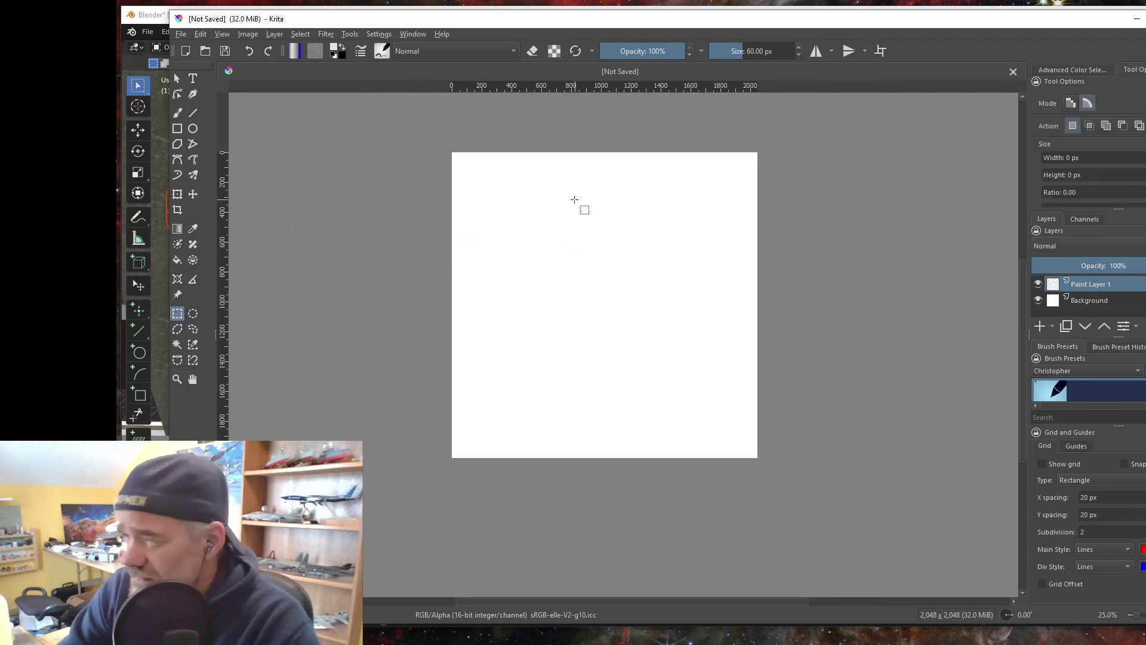
pyautogui.moveTo(449, 147); pyautogui.dragTo(760, 463)
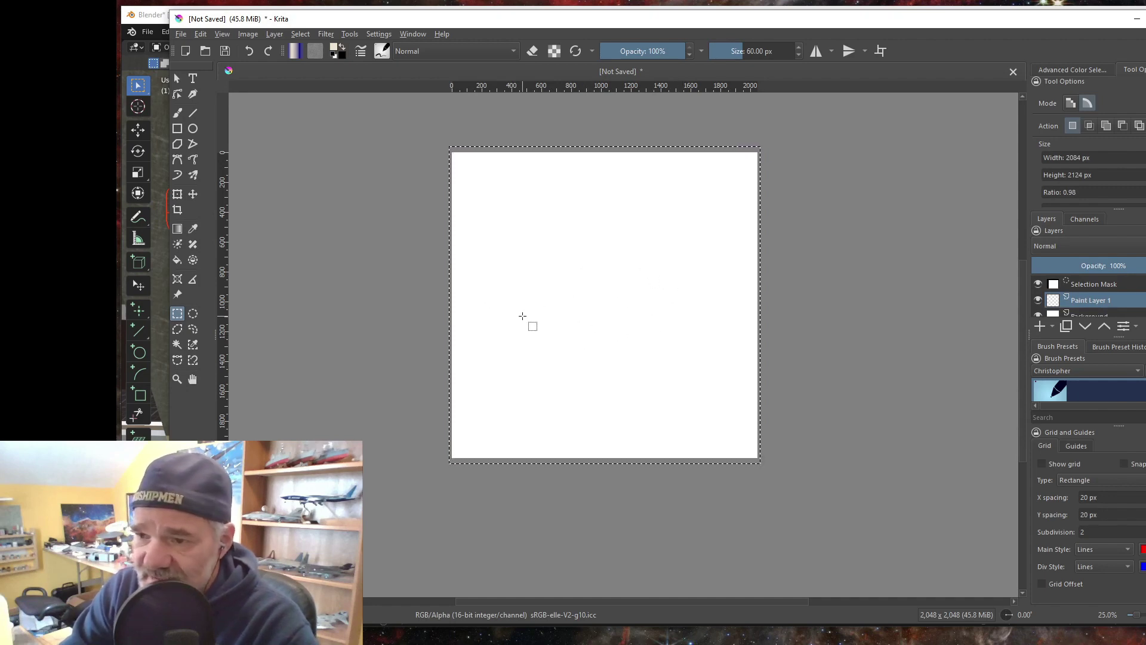
# - Fill the selected area on Paint Layer 1 with the dark brown Bole colour #63352d at 30% opacity
pyautogui.click(336, 52)
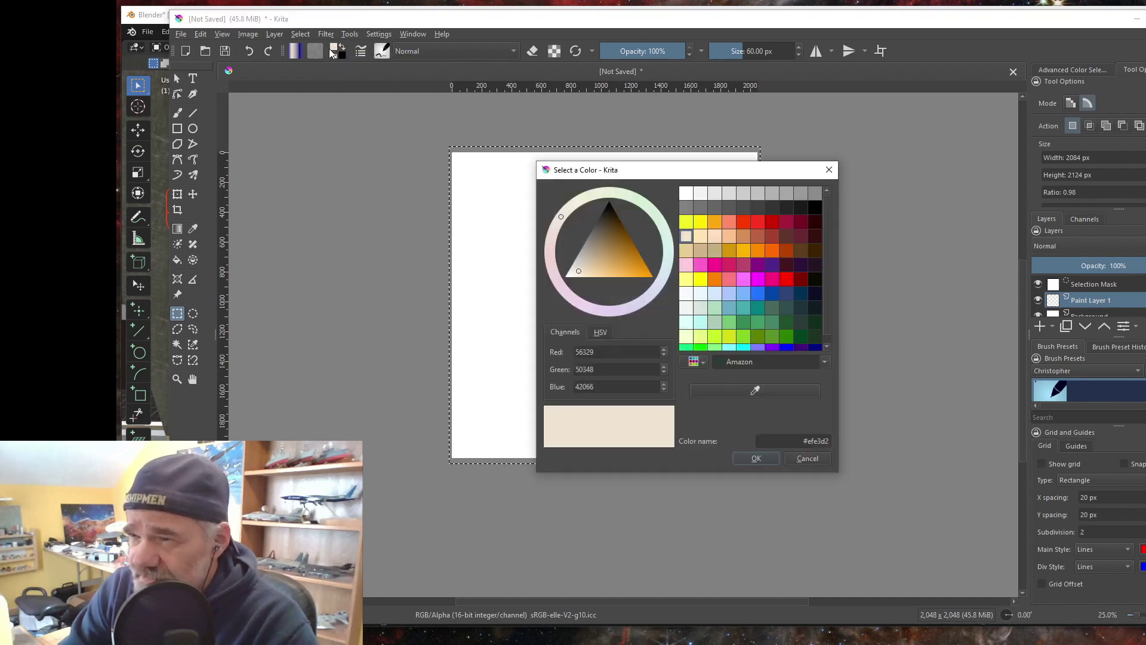
pyautogui.click(787, 237)
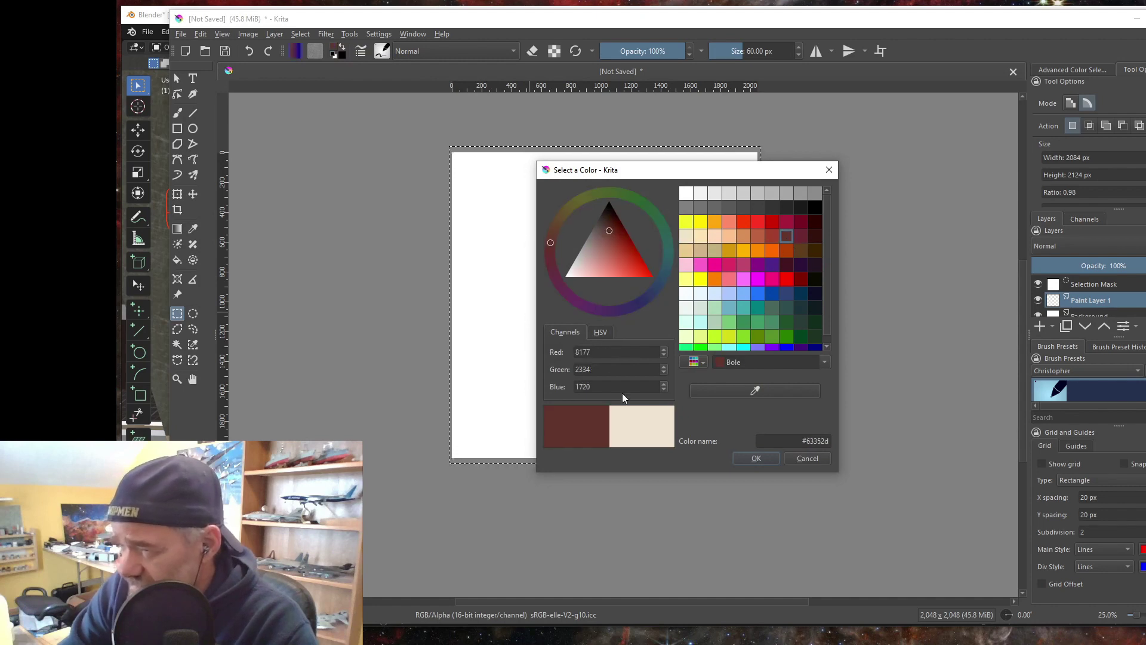
pyautogui.click(754, 458)
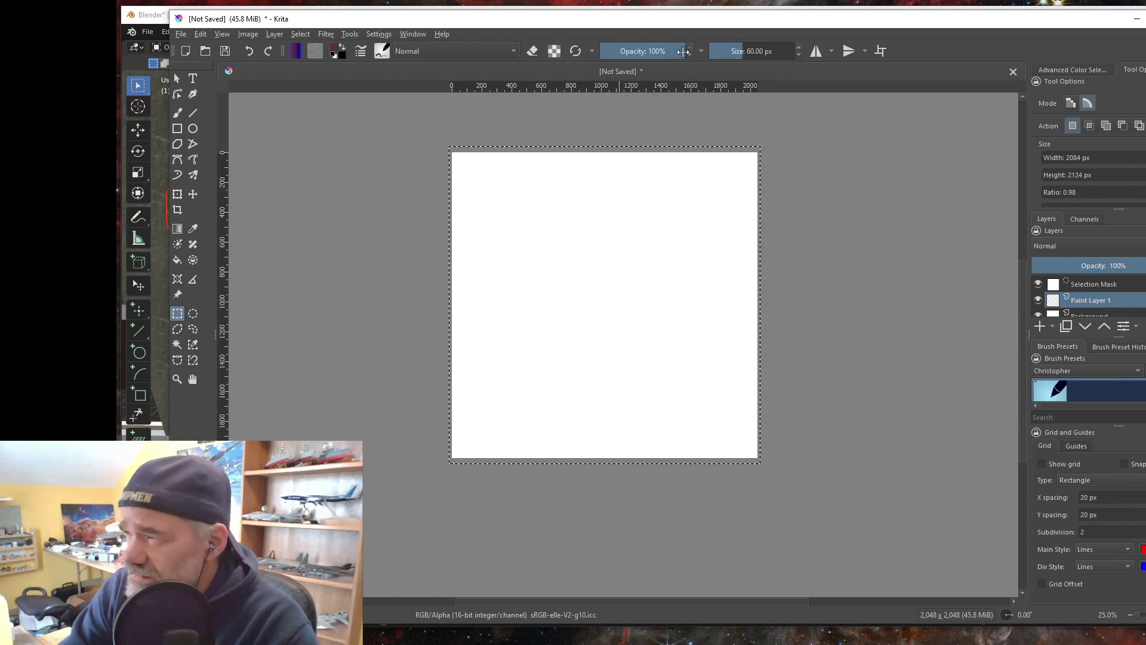
pyautogui.moveTo(684, 52); pyautogui.dragTo(629, 56)
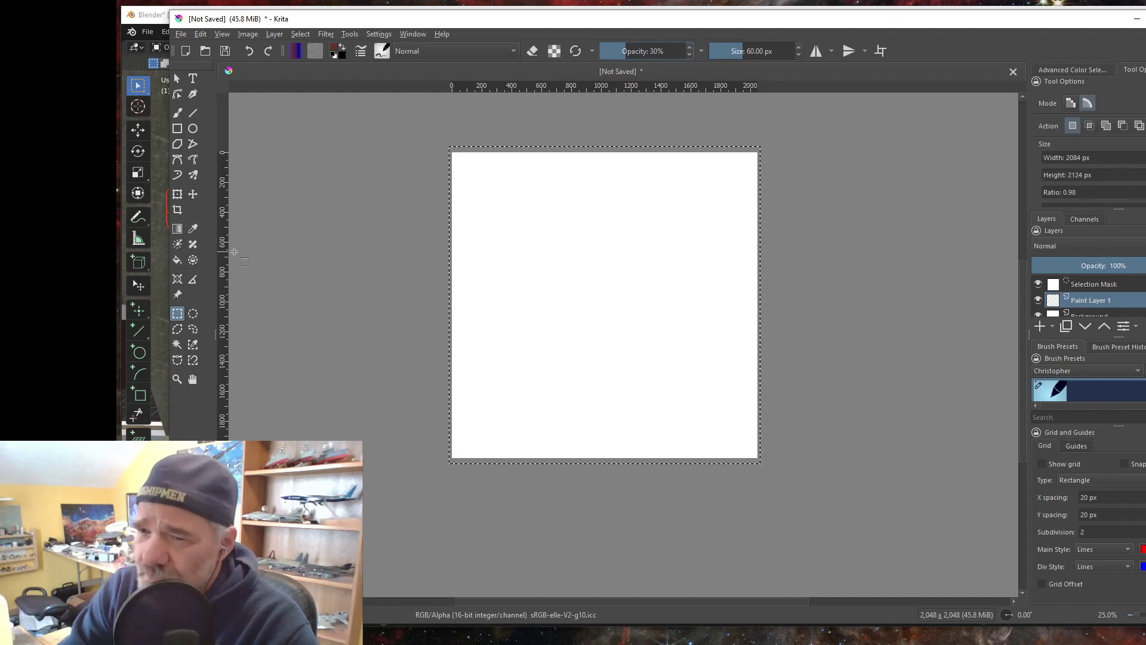
pyautogui.click(178, 259)
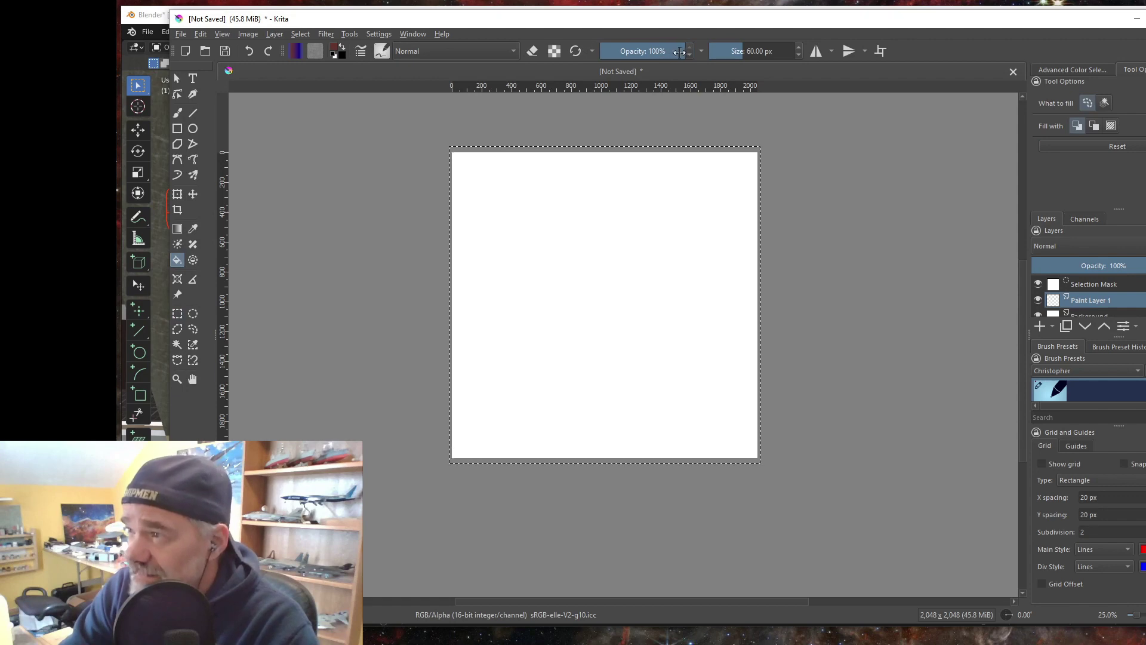
pyautogui.moveTo(680, 52); pyautogui.dragTo(626, 59)
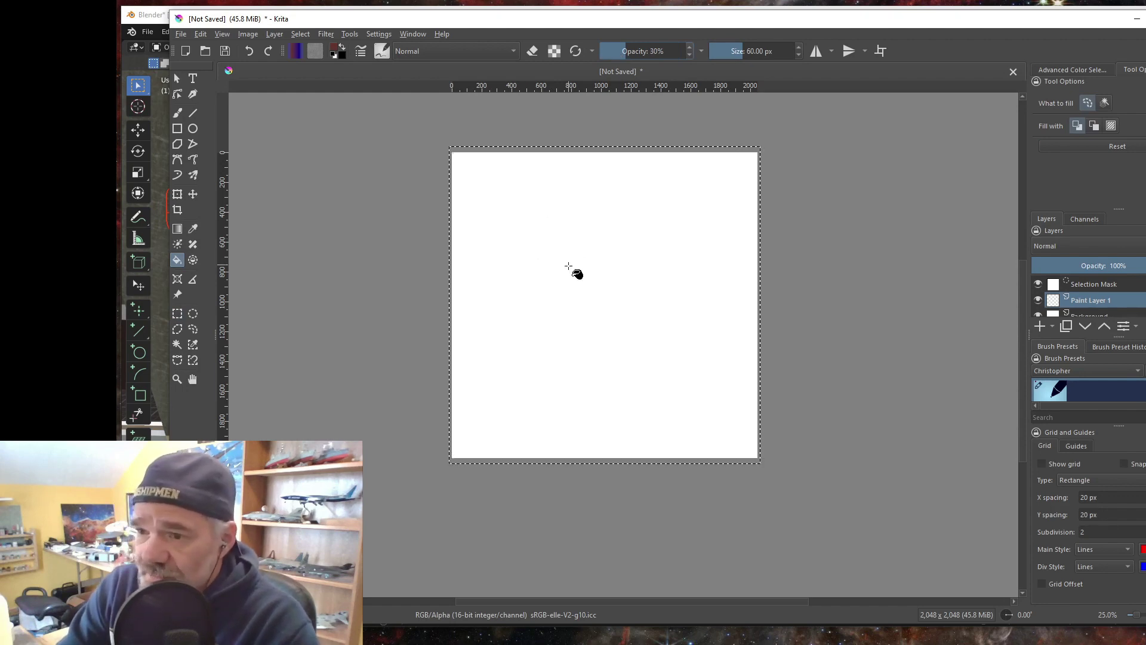
pyautogui.click(569, 266)
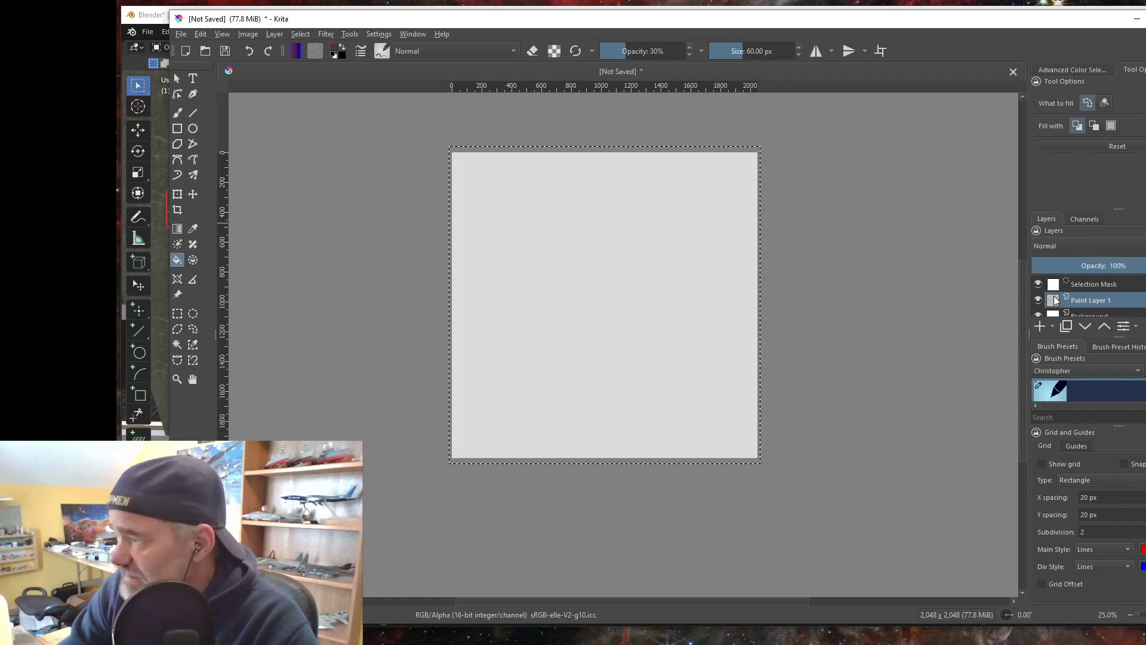
# - Deselect everything and hide the Background layer so only the semi-transparent fill shows
pyautogui.click(300, 34)
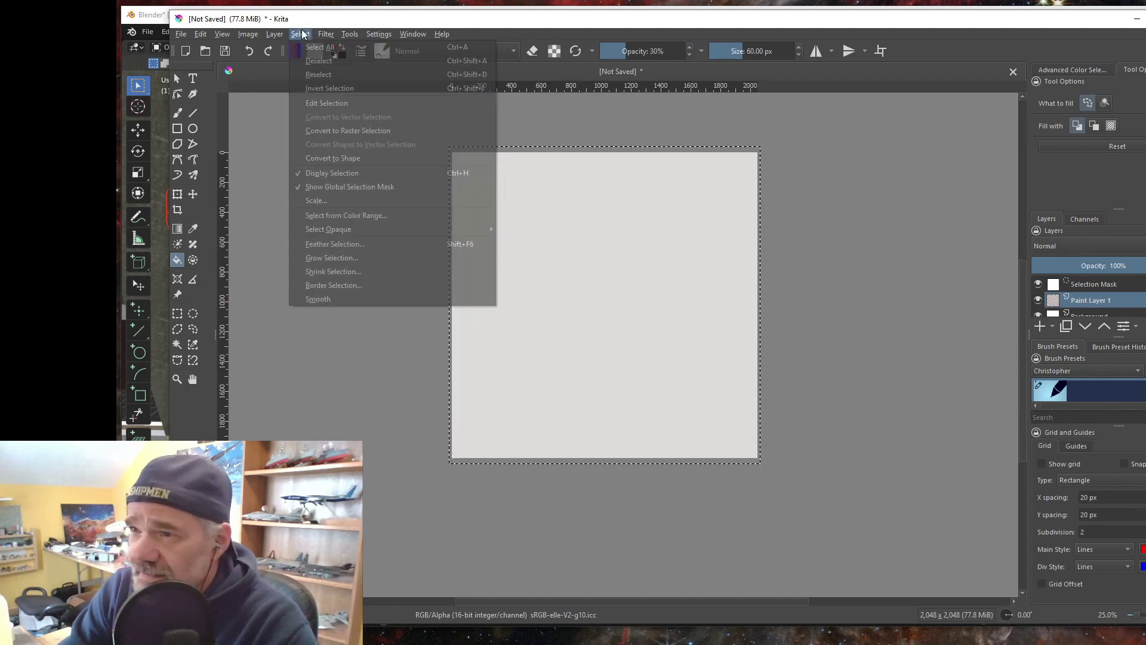
pyautogui.click(321, 62)
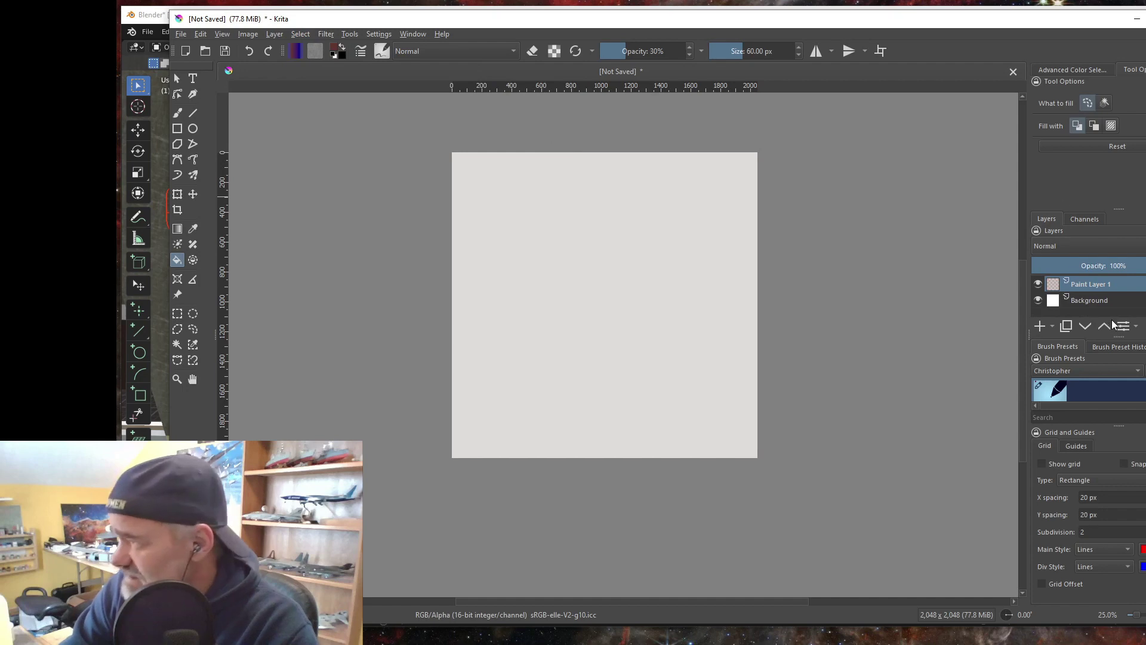
pyautogui.click(1039, 300)
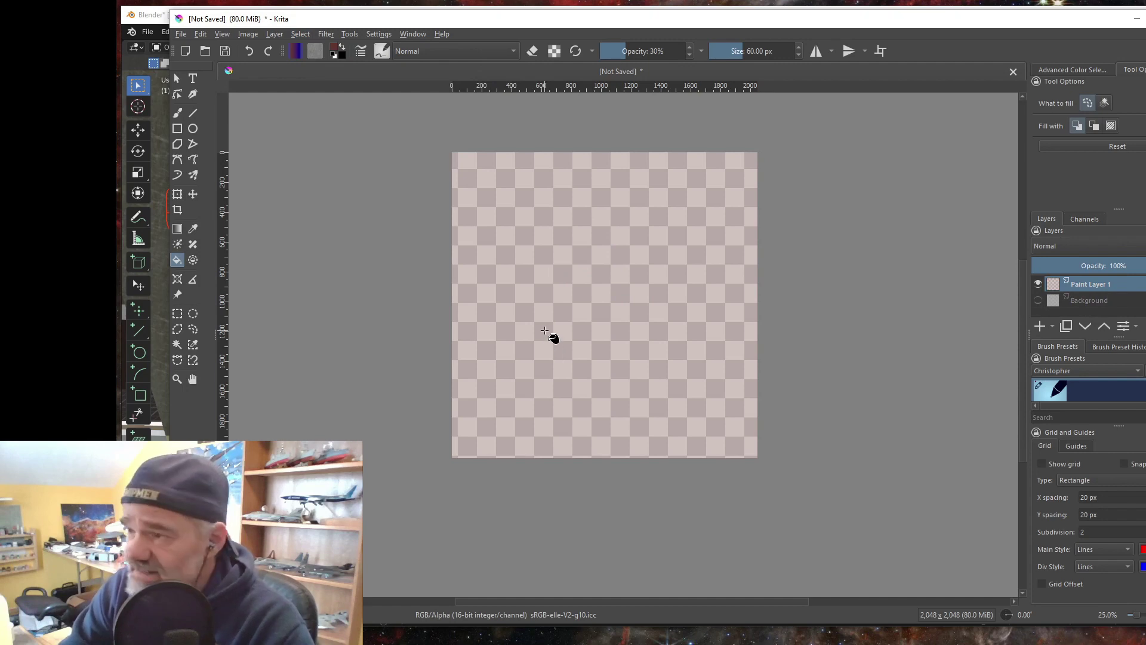
# - Start exporting the image and browse to the KCMH Version 3 folder in C:\MSFSProjects\SceneryProjects
pyautogui.click(181, 34)
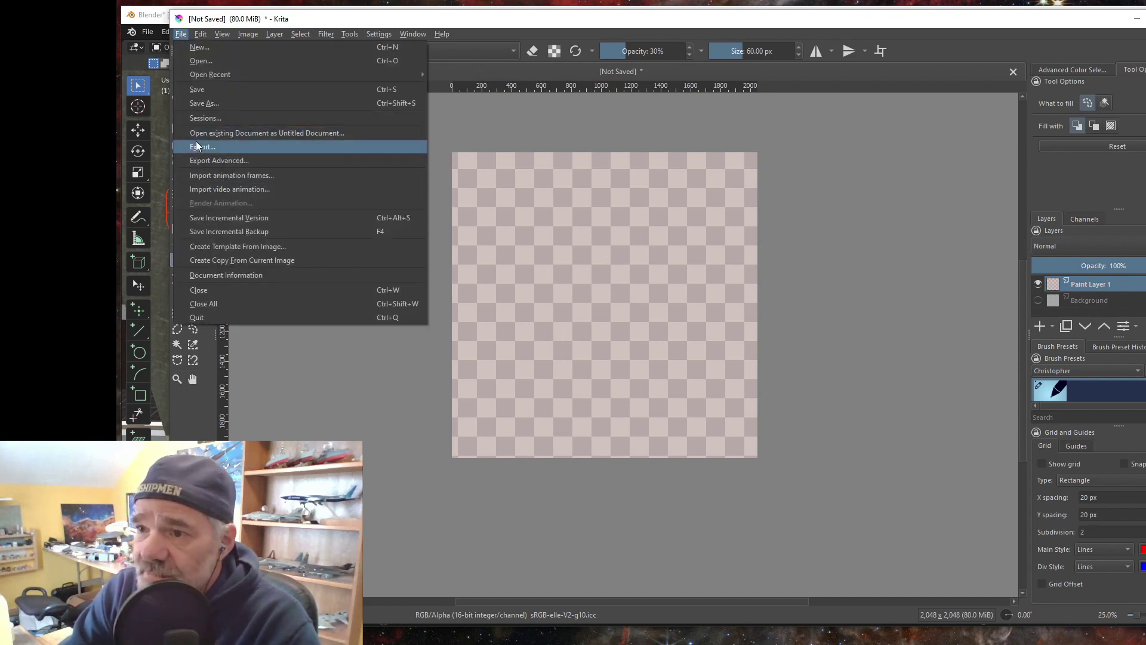
pyautogui.click(200, 148)
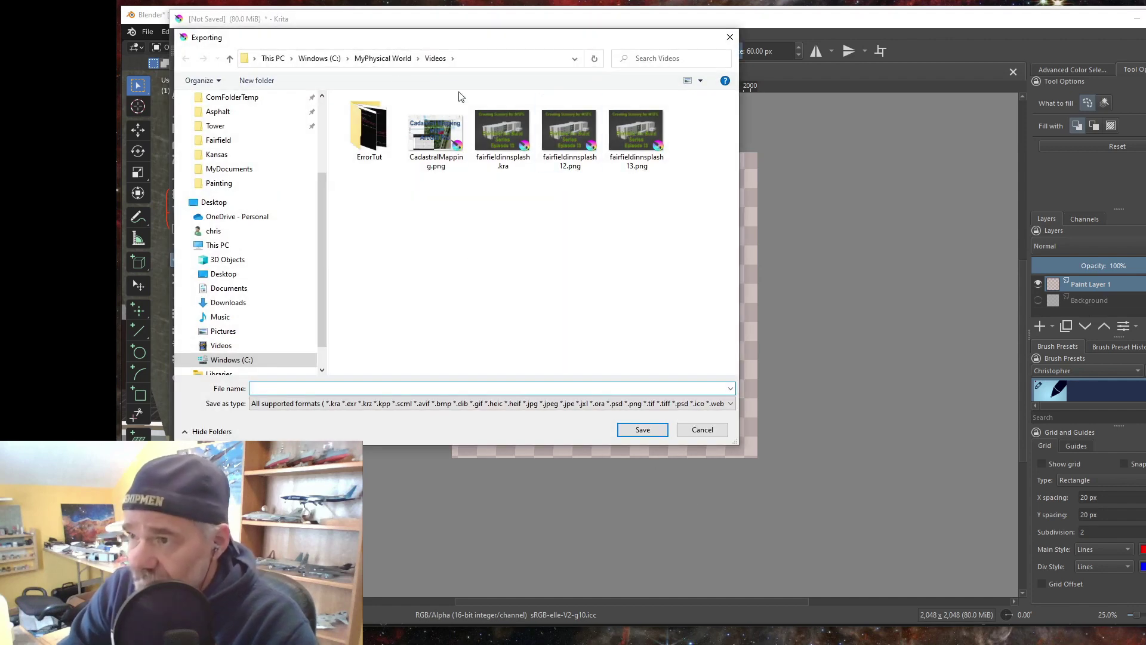
pyautogui.click(305, 58)
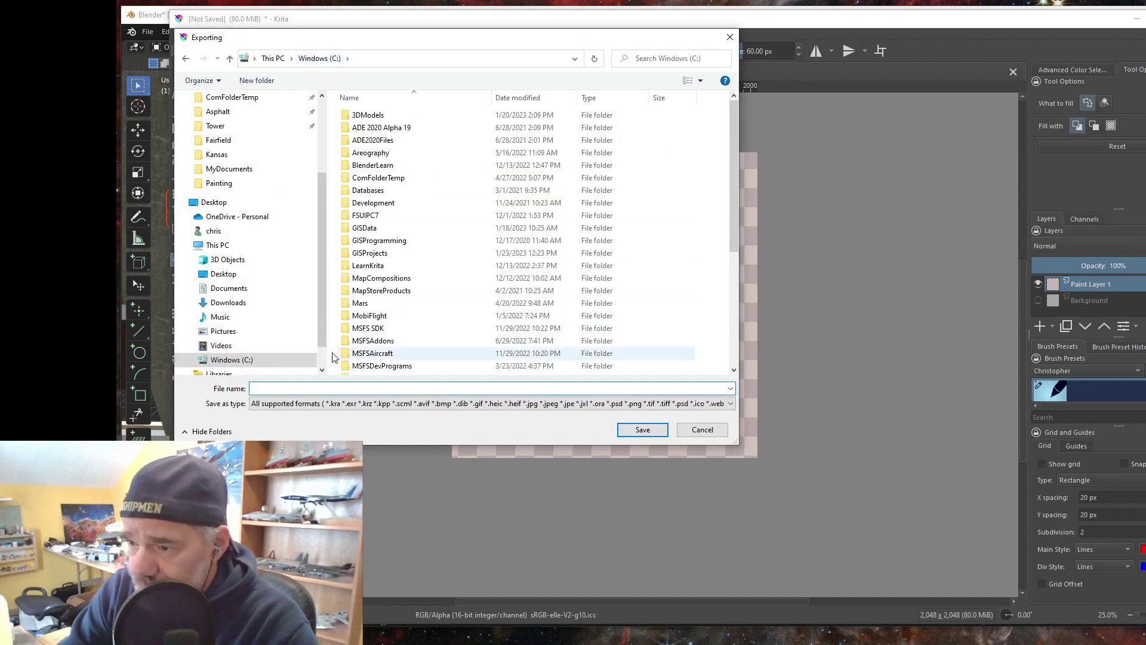
pyautogui.scroll(-1, 420, 341)
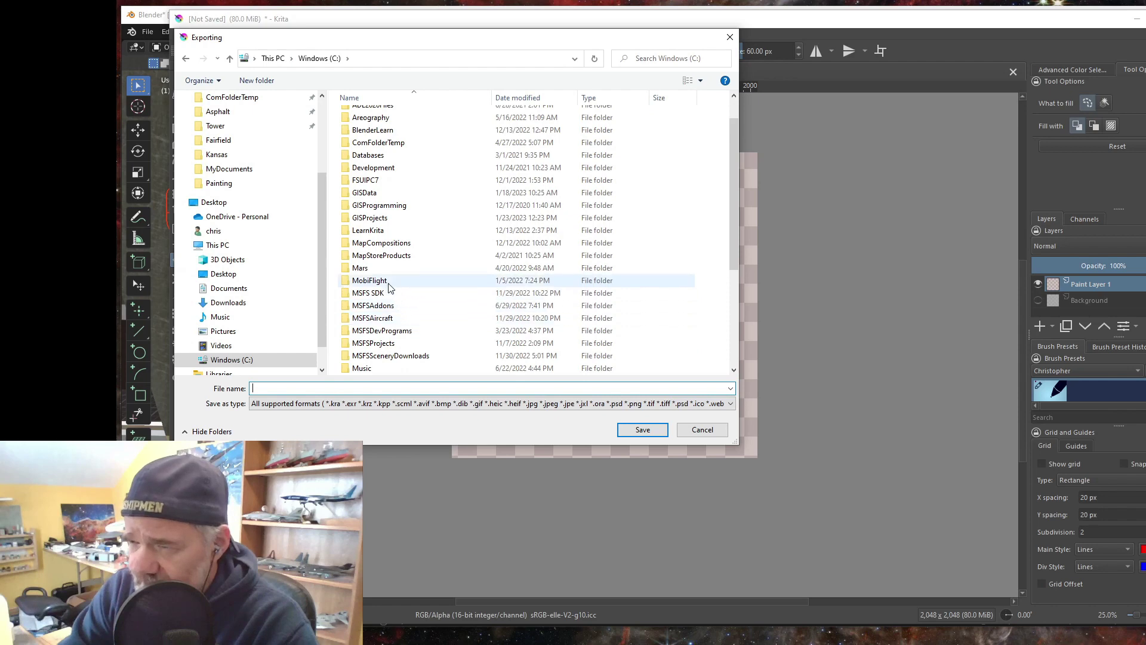
pyautogui.doubleClick(376, 344)
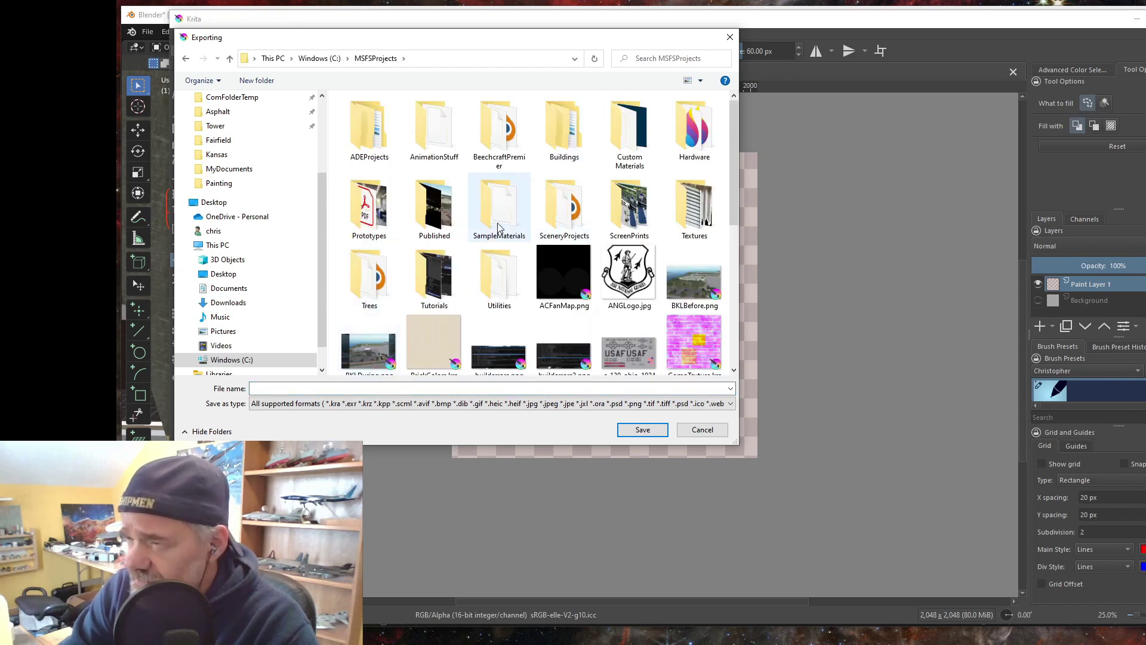
pyautogui.click(571, 218)
pyautogui.doubleClick(571, 218)
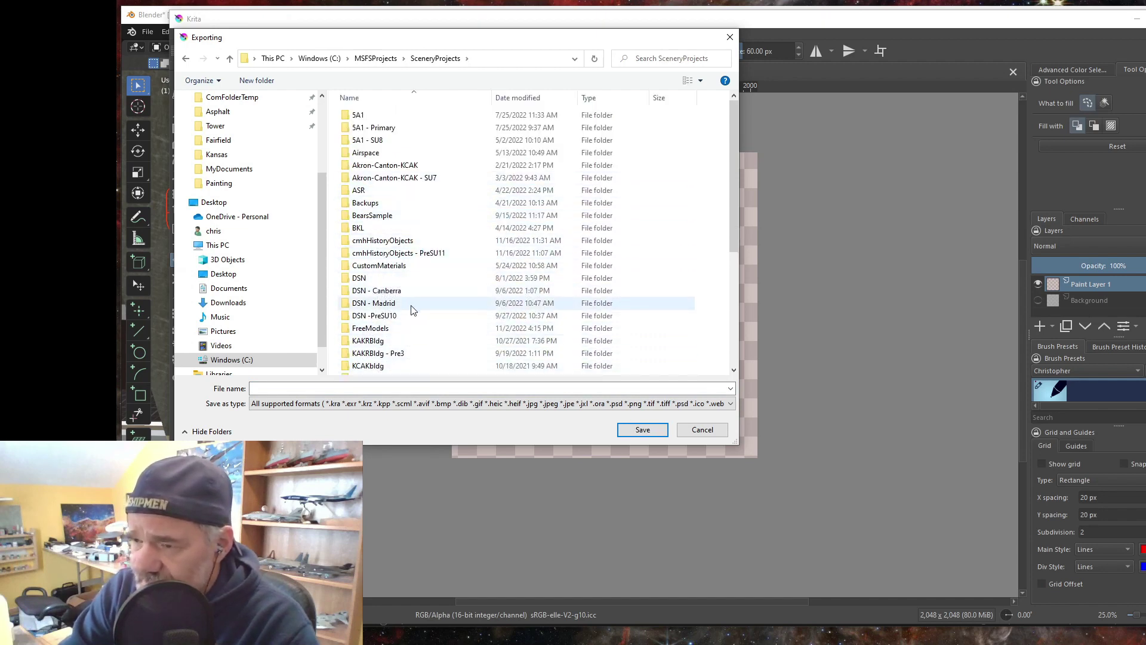
pyautogui.scroll(-2, 418, 317)
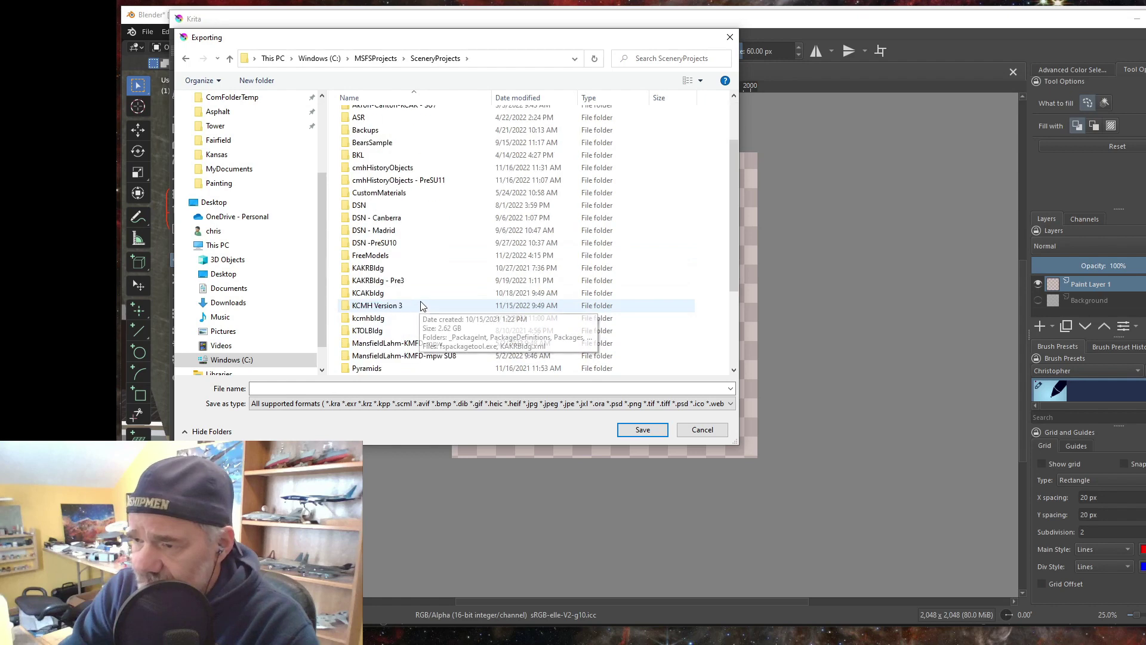
pyautogui.click(370, 307)
pyautogui.doubleClick(370, 308)
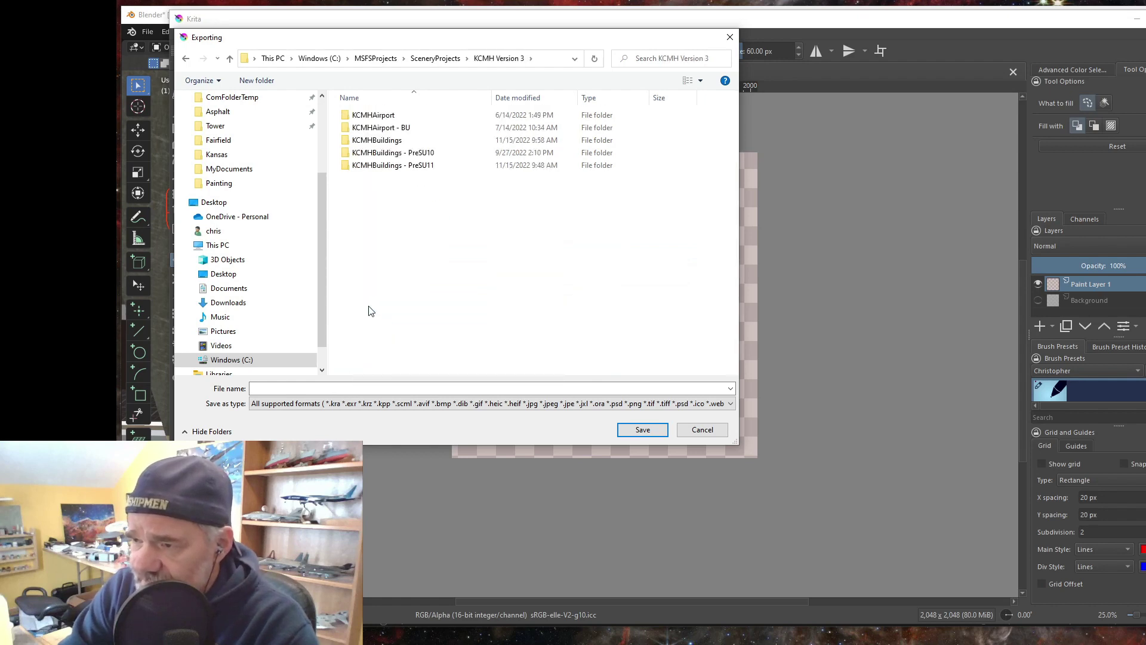
# - Set the export location to KCMHBuildings\kcmhbldg\PackageSources\kcmh_modelLib\texture
pyautogui.click(384, 143)
pyautogui.doubleClick(384, 142)
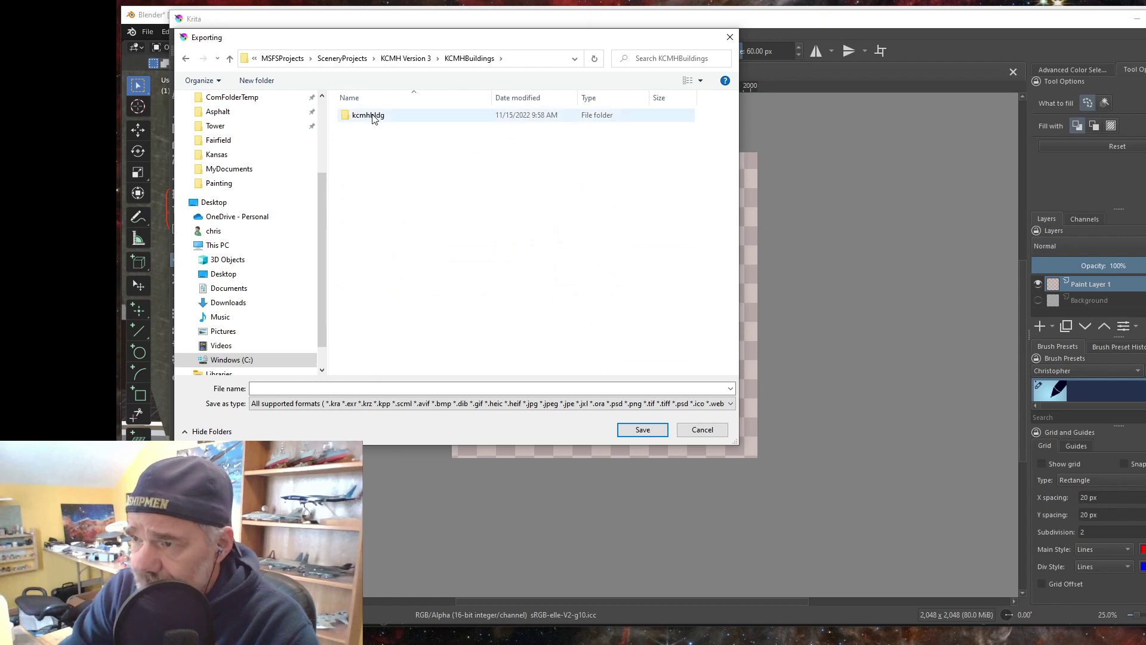
pyautogui.doubleClick(374, 116)
pyautogui.doubleClick(379, 165)
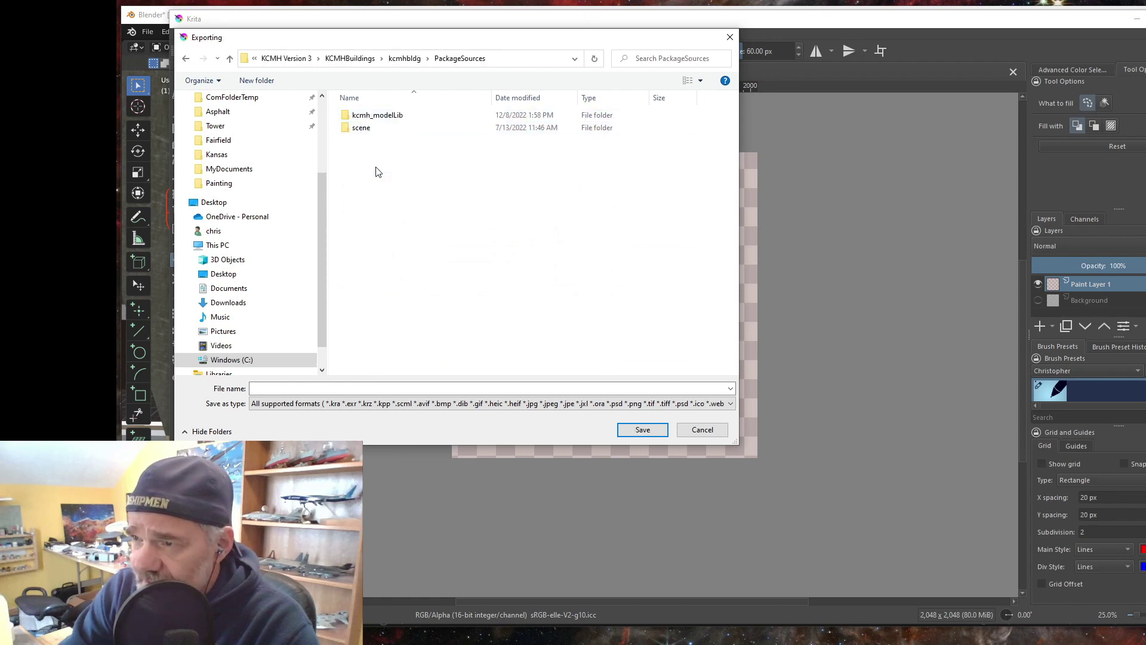
pyautogui.click(371, 118)
pyautogui.doubleClick(371, 118)
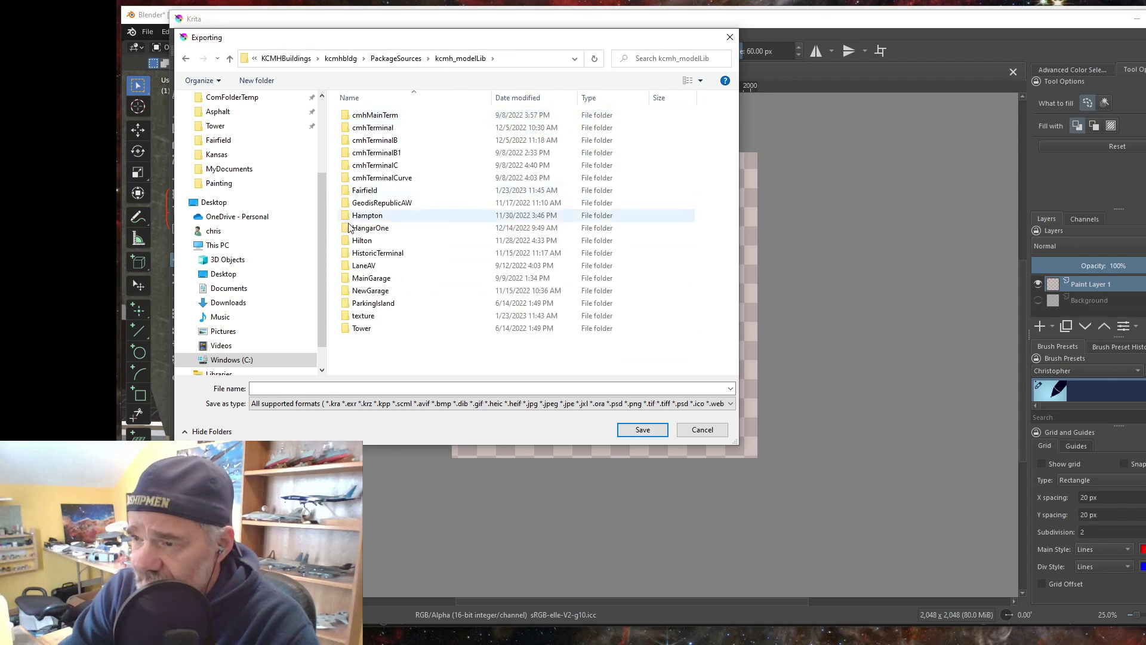
pyautogui.click(363, 317)
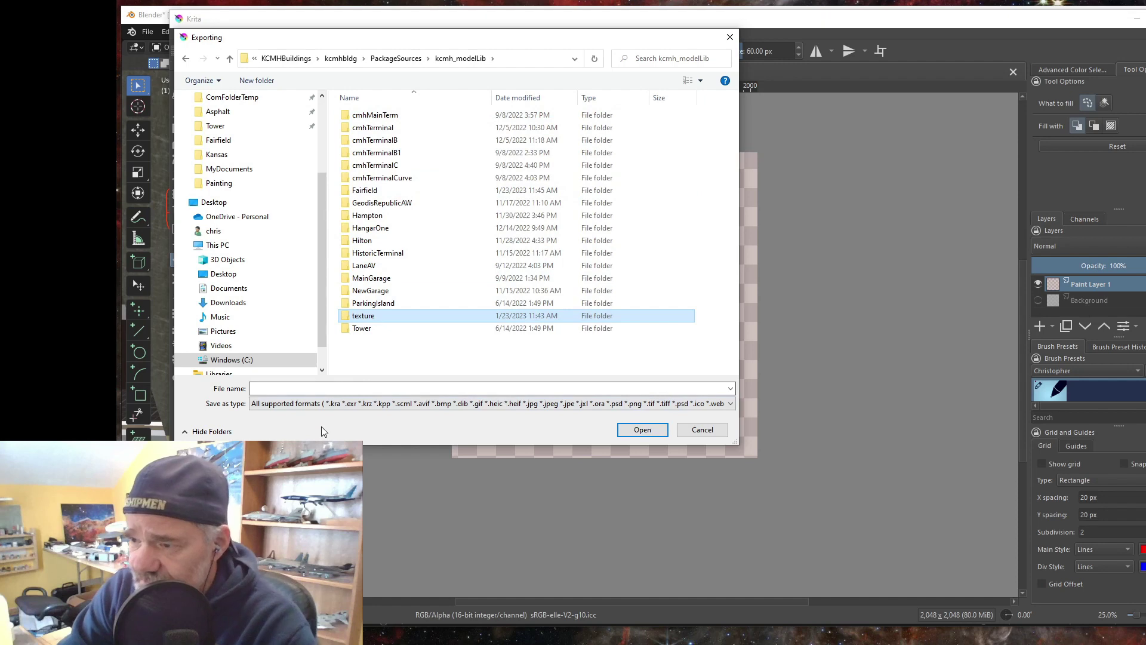
pyautogui.doubleClick(366, 316)
# - Enter brownglass.png as the export file name and decline to replace the existing file
pyautogui.click(257, 389)
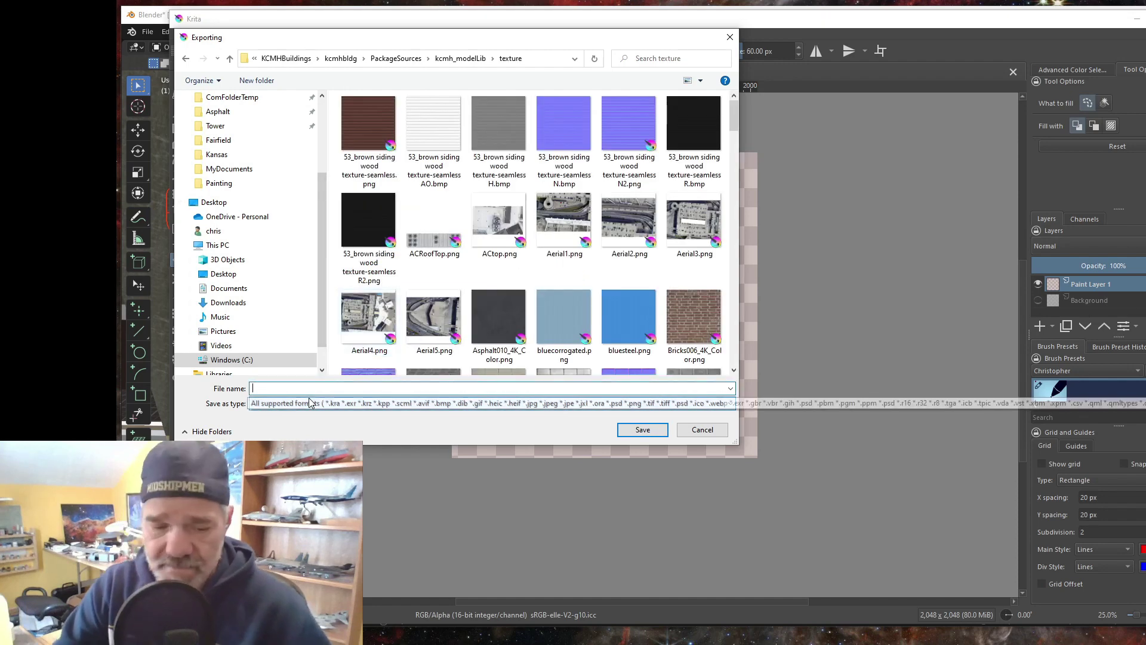
pyautogui.write('bow')
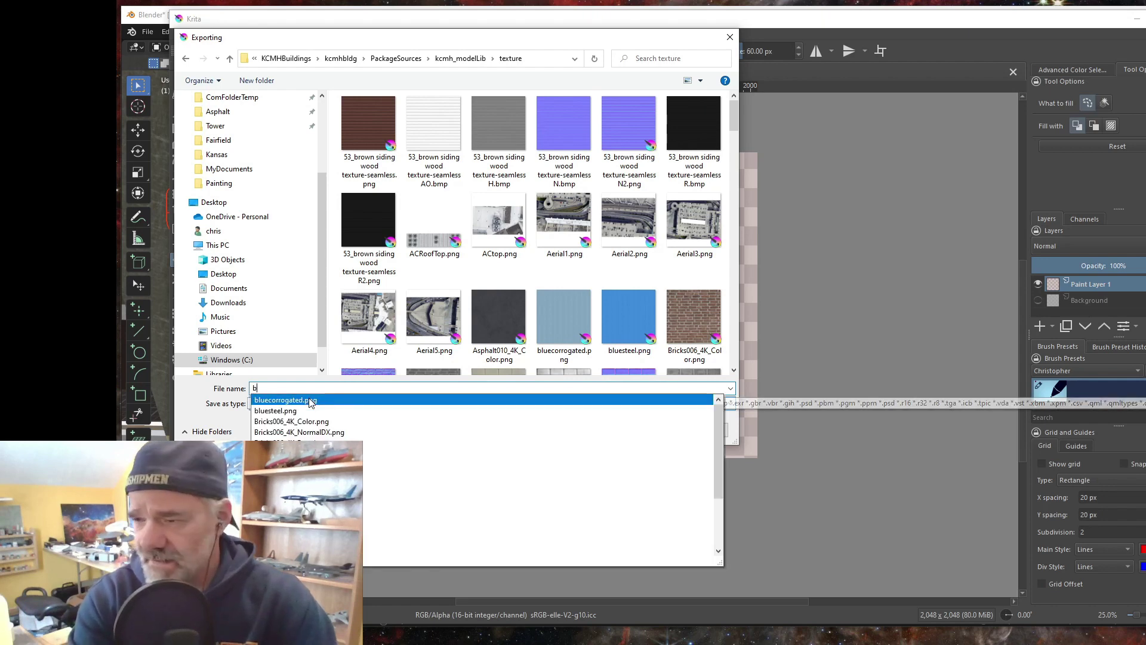
pyautogui.press('BackSpace')
pyautogui.press('BackSpace')
pyautogui.press('BackSpace')
pyautogui.write('r')
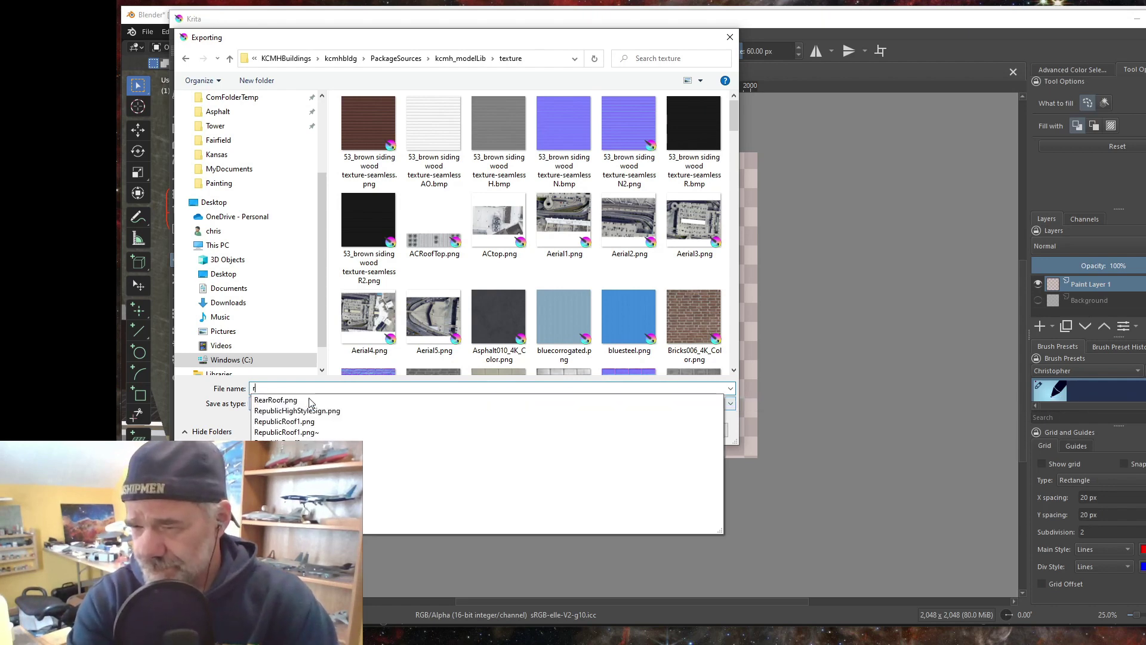
pyautogui.press('BackSpace')
pyautogui.write('bro')
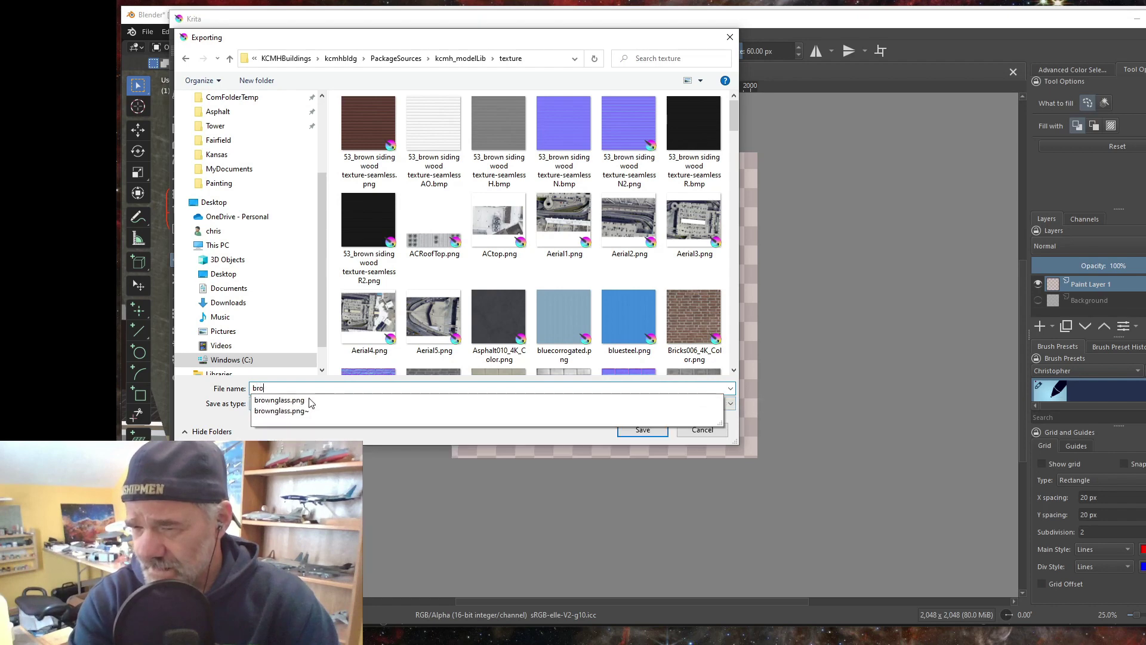
pyautogui.write('wnglass')
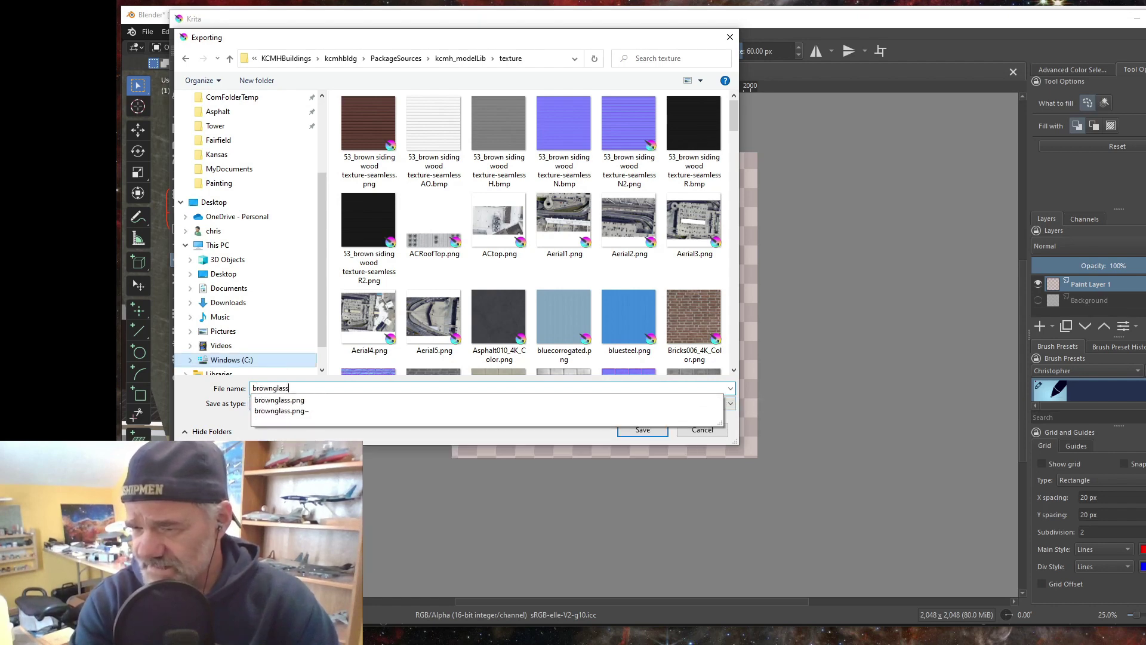
pyautogui.write('.png')
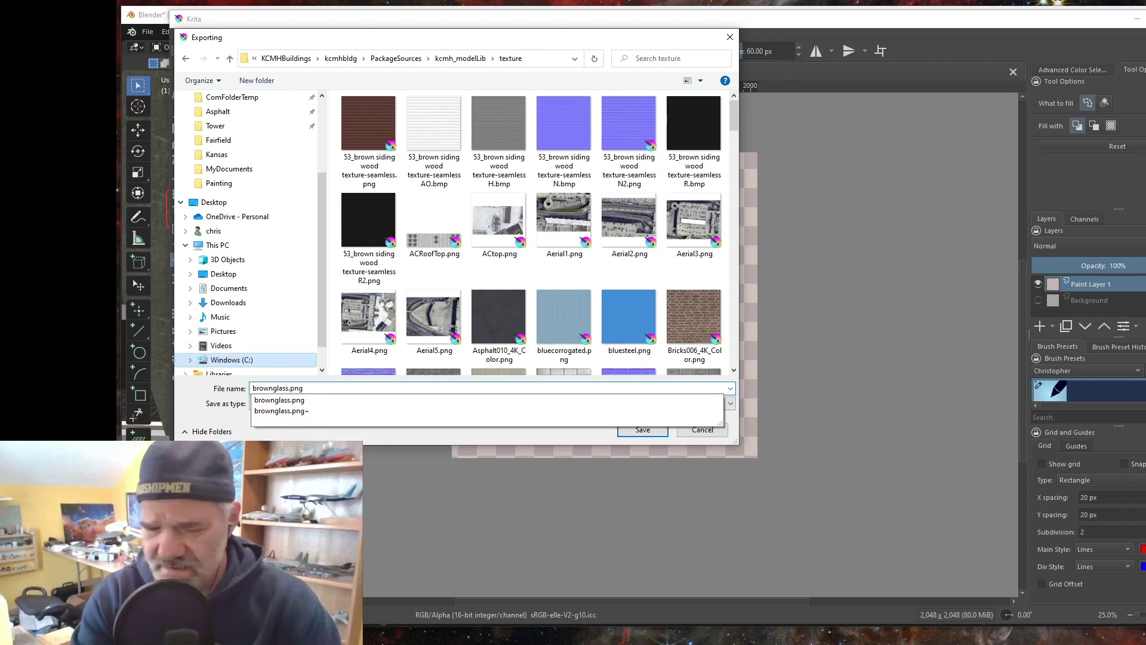
pyautogui.press('Return')
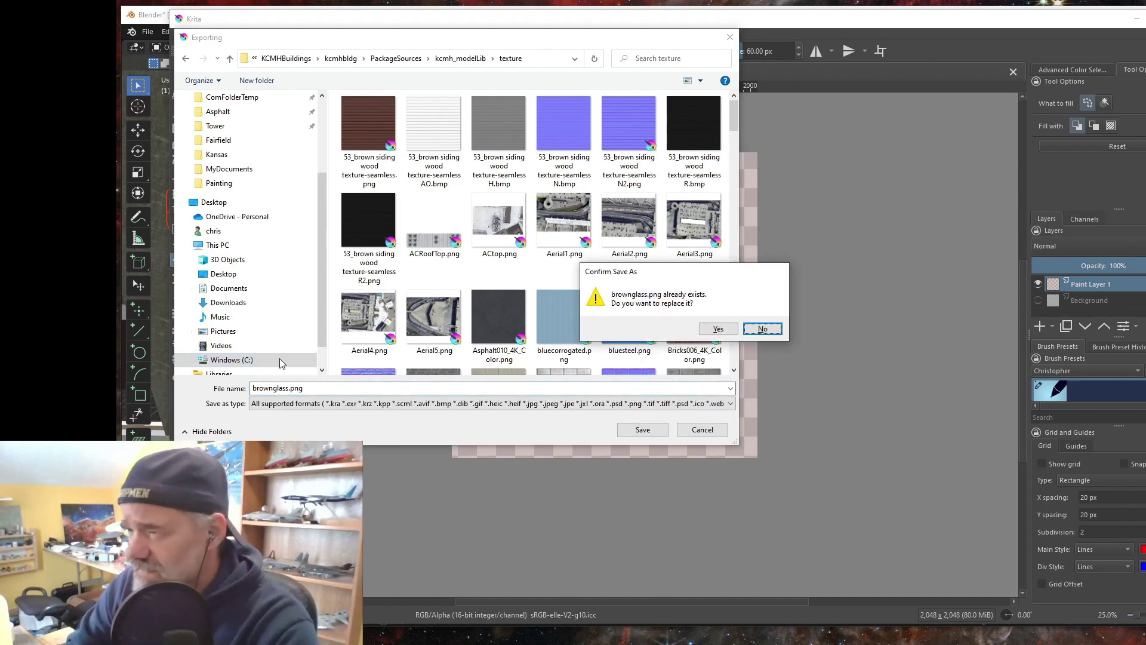
pyautogui.click(763, 328)
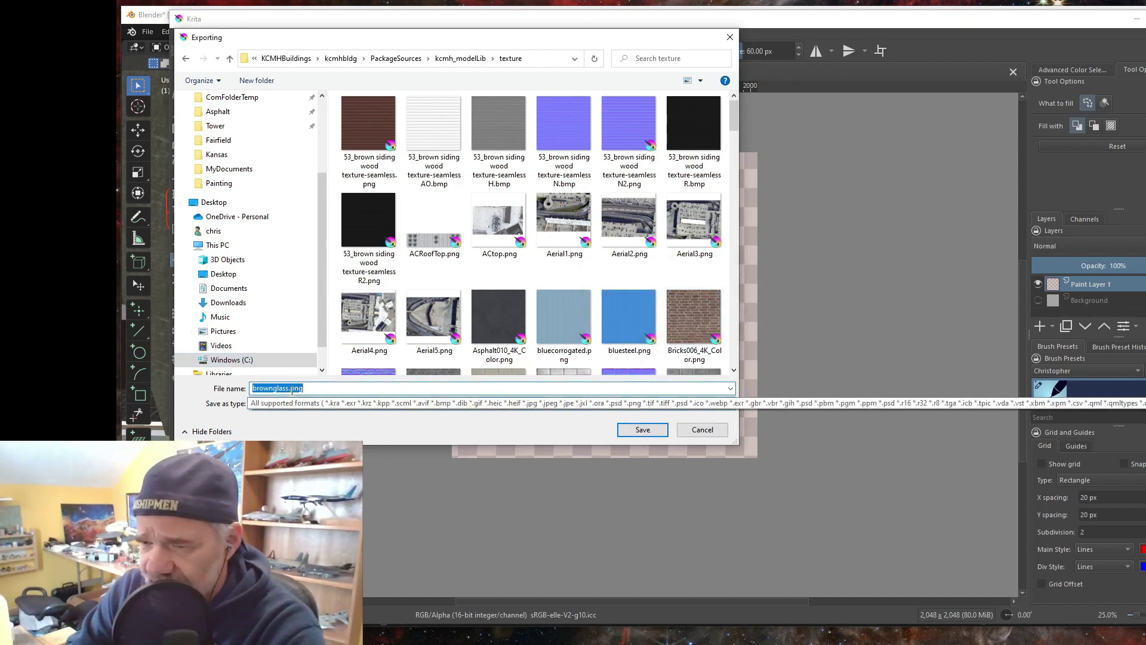
# - Export the image as brownglass2.png with sRGB conversion and the alpha channel stored
pyautogui.click(289, 389)
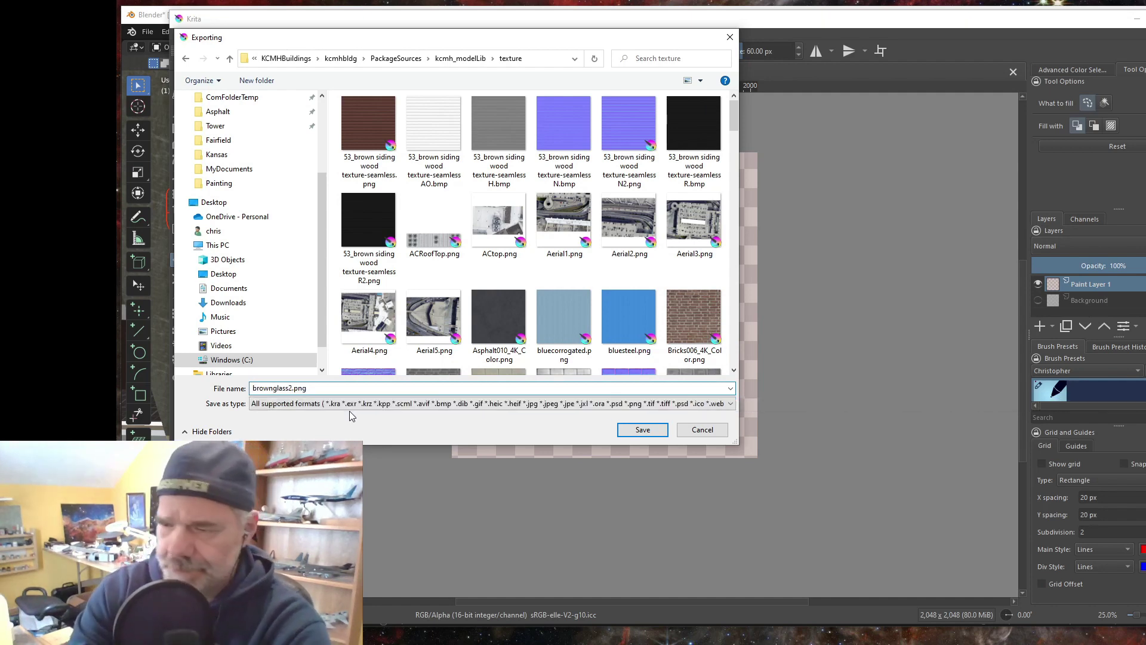
pyautogui.press('Return')
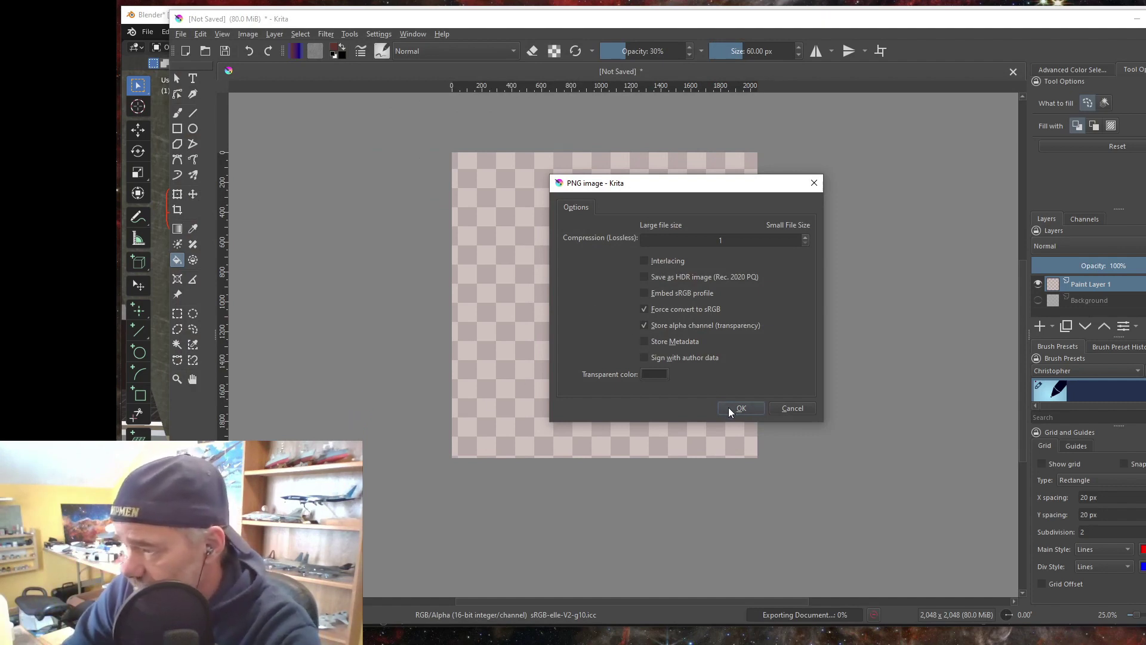
pyautogui.click(748, 407)
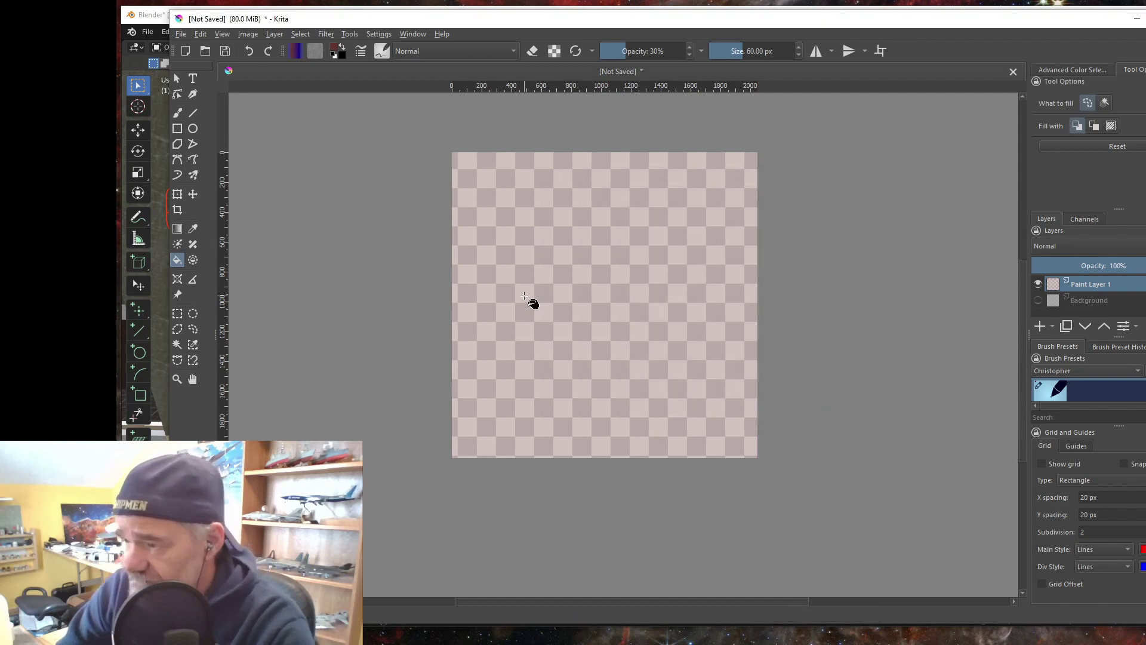
# - Switch back to Blender and open the UV Editing workspace for the MainRoomParallax window glass
pyautogui.click(1138, 23)
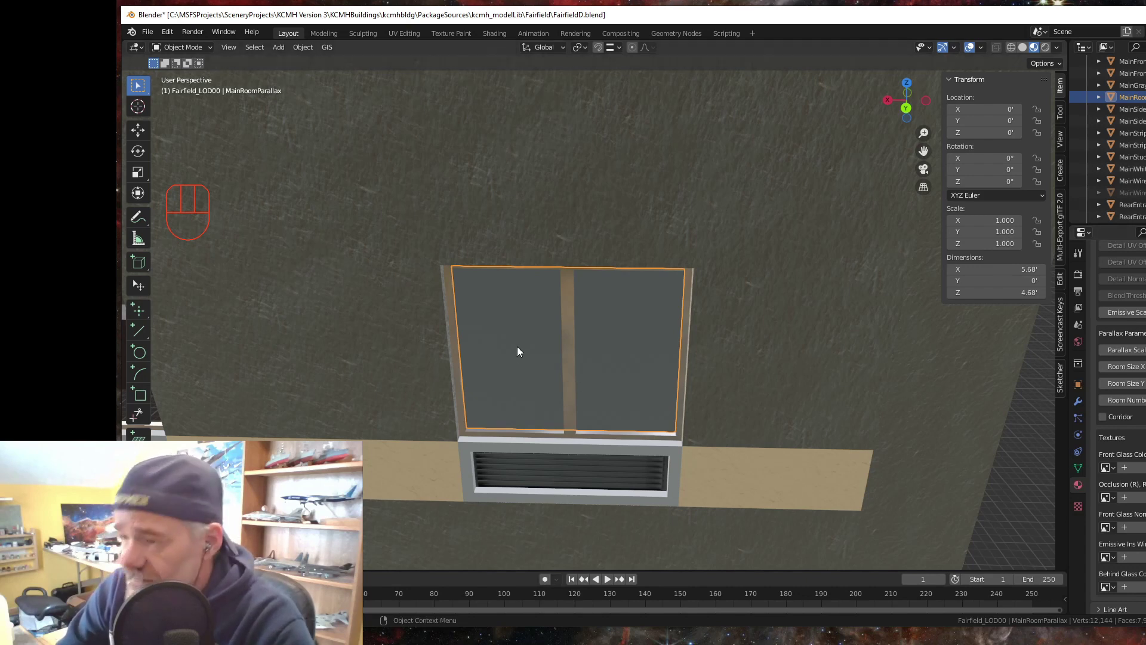
pyautogui.scroll(-2, 520, 350)
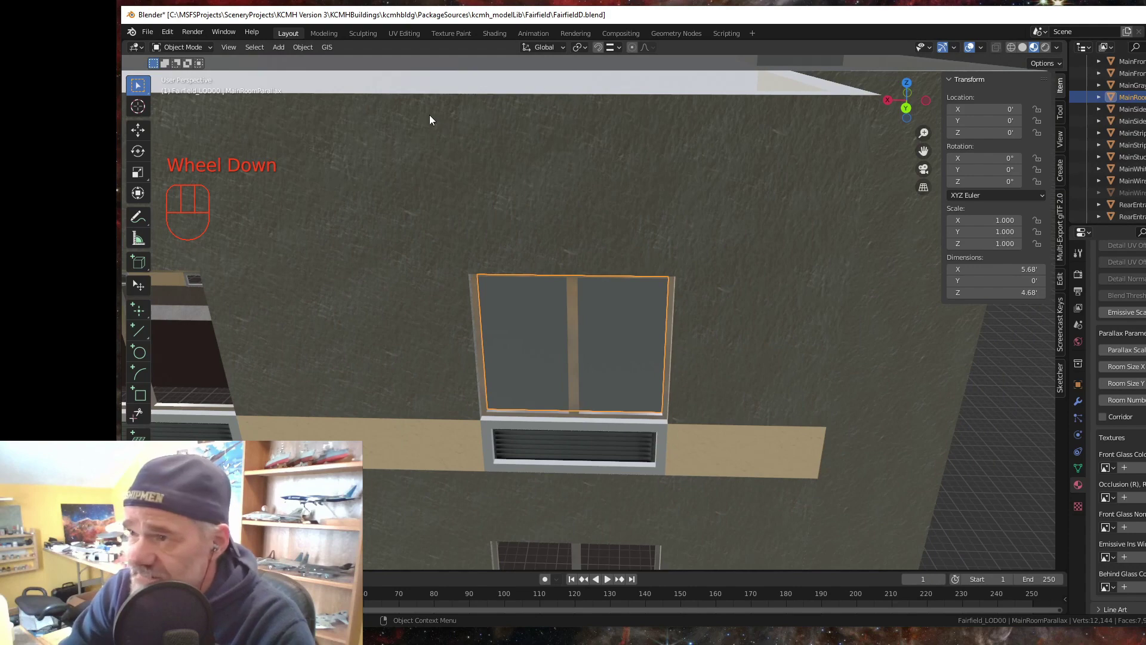
pyautogui.click(403, 33)
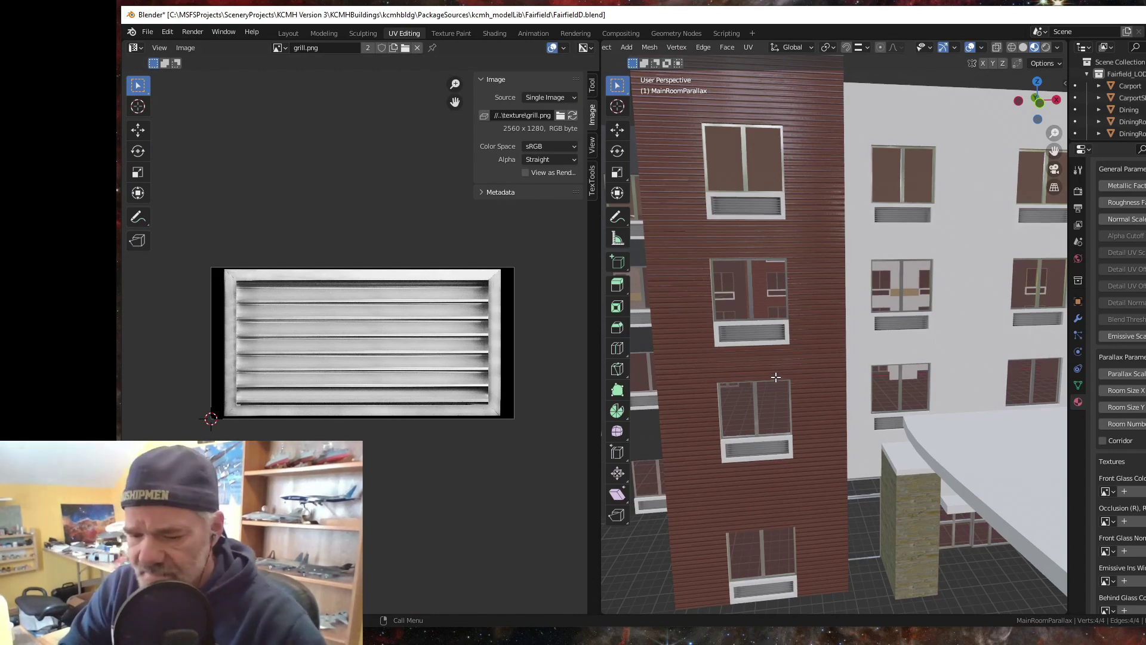
# - Unwrap the MainRoomParallax window glass with Smart UV Project, using a 66° angle limit and zero island margin
pyautogui.press('KP_Decimal')
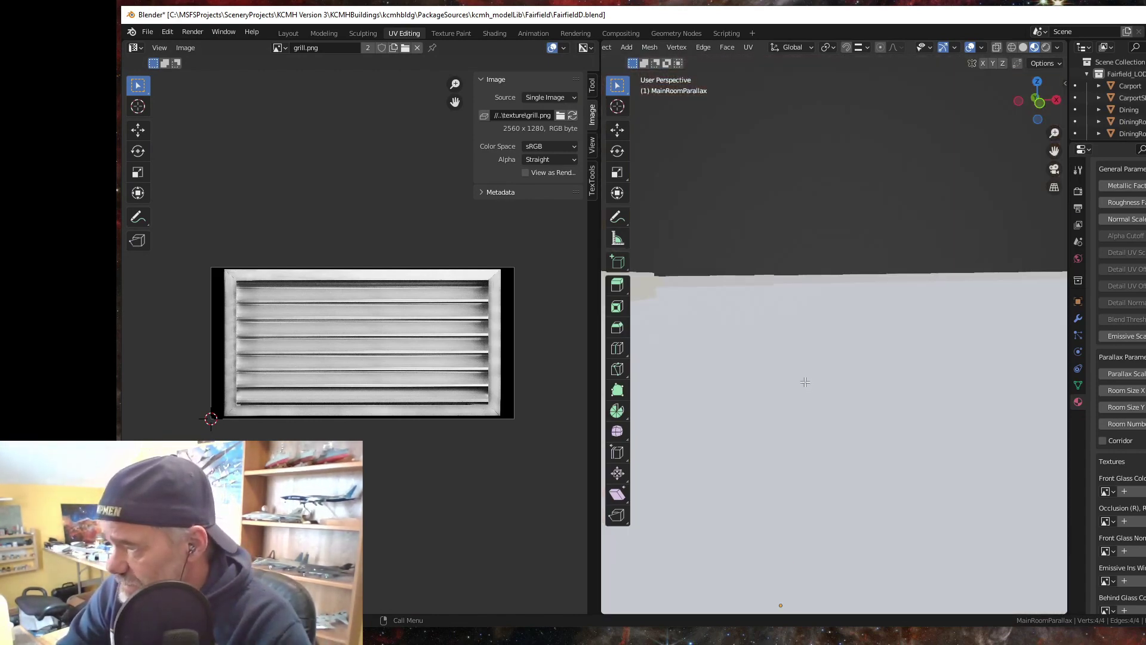
pyautogui.press('shift+KP_7')
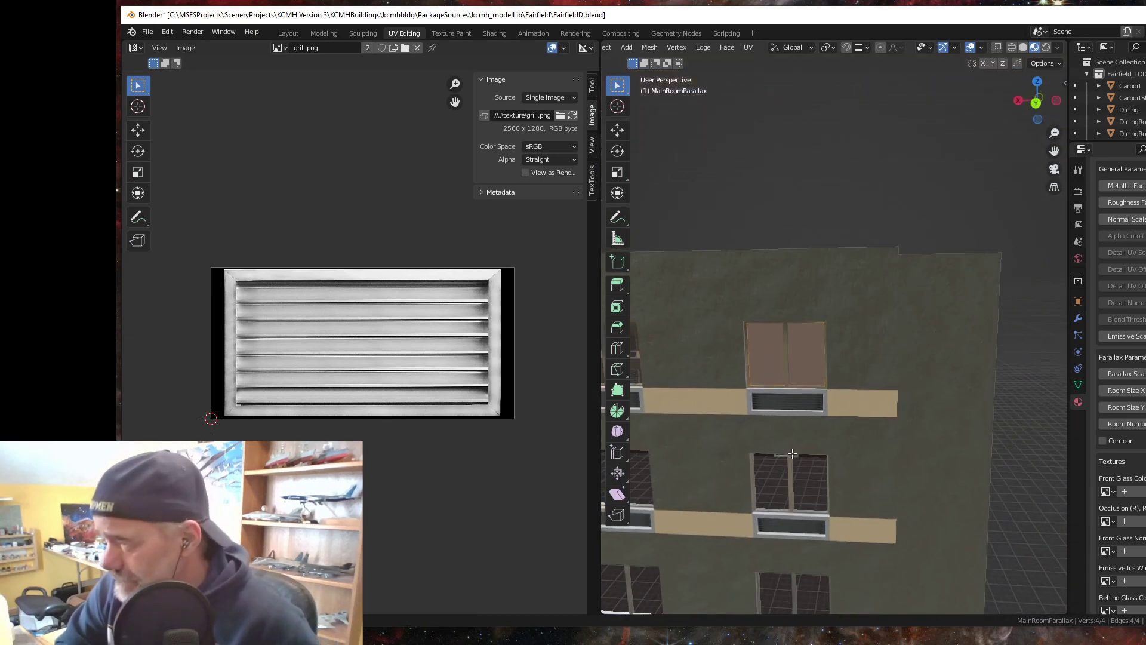
pyautogui.click(747, 51)
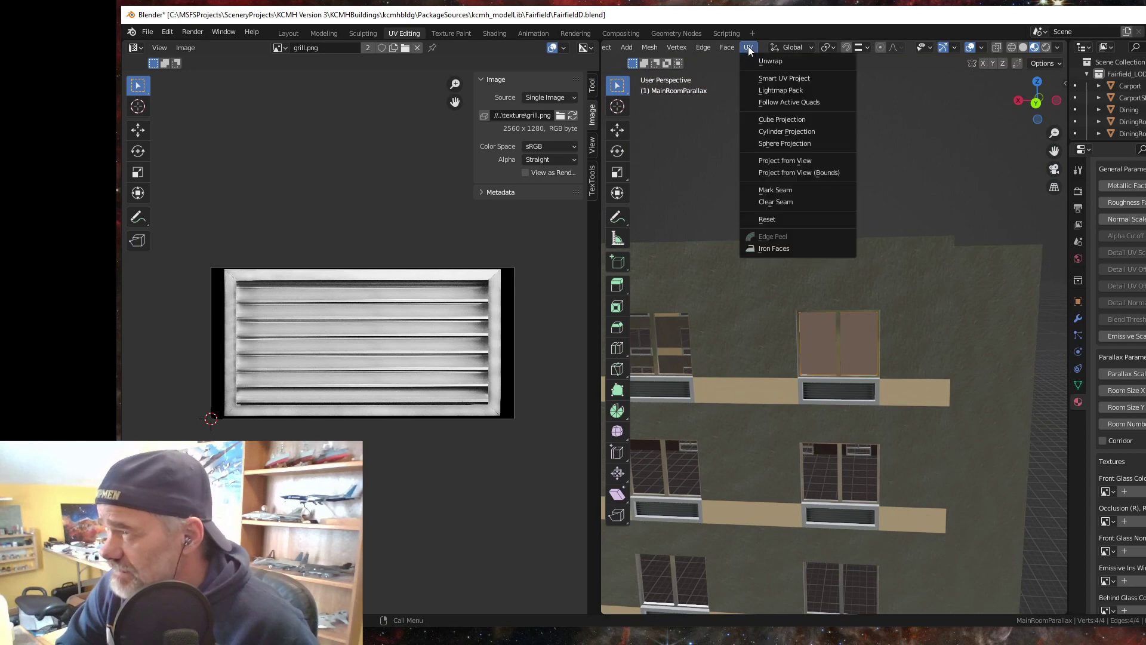
pyautogui.click(777, 77)
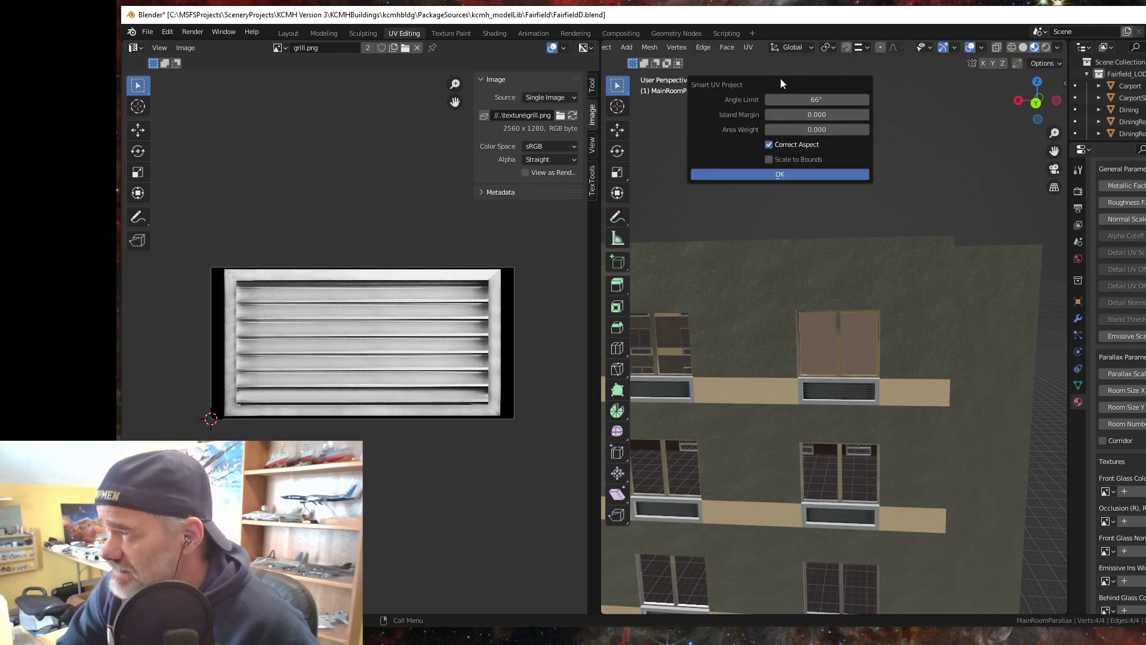
pyautogui.click(781, 173)
# - Rotate the window glass's UV island in the UV editor
pyautogui.scroll(3, 357, 352)
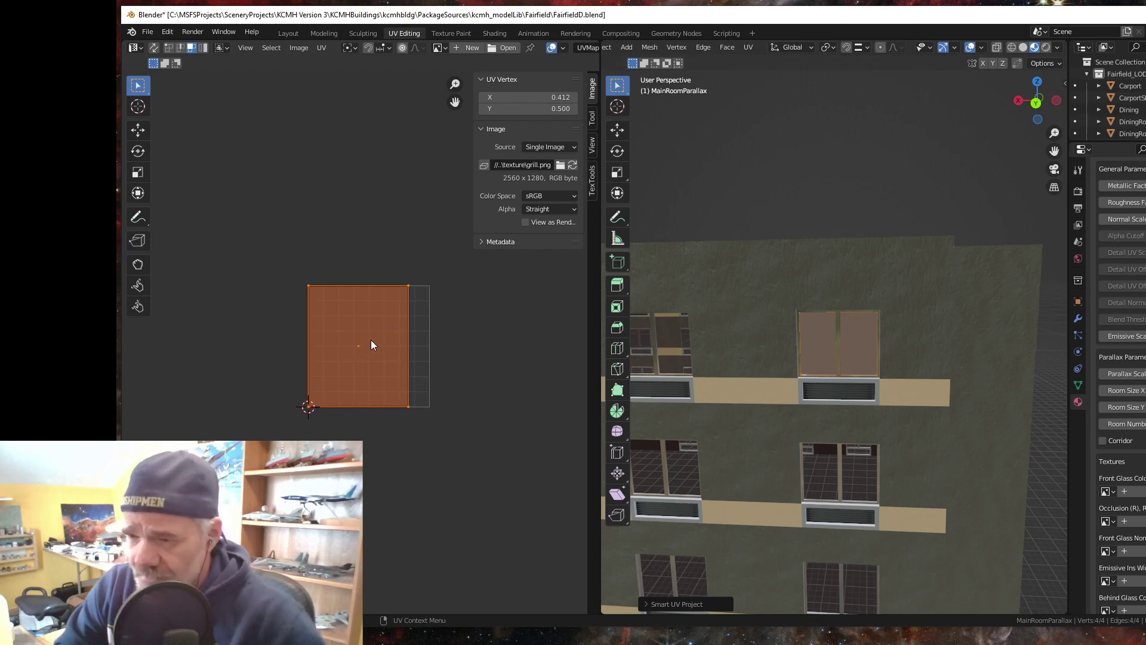
pyautogui.press('r')
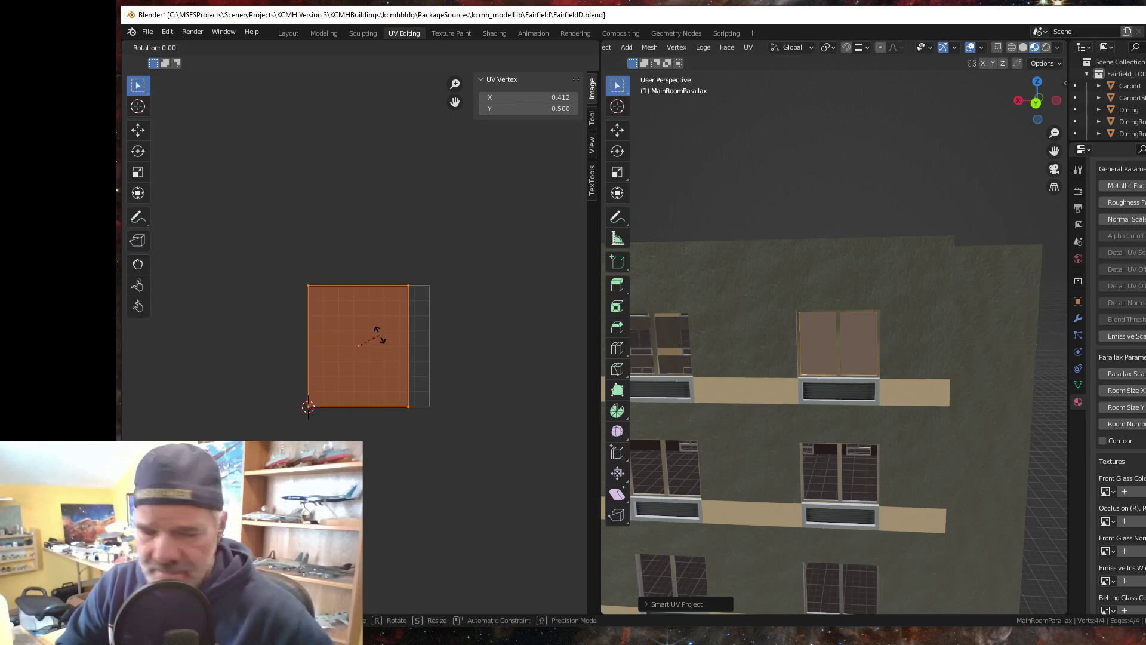
pyautogui.write('9')
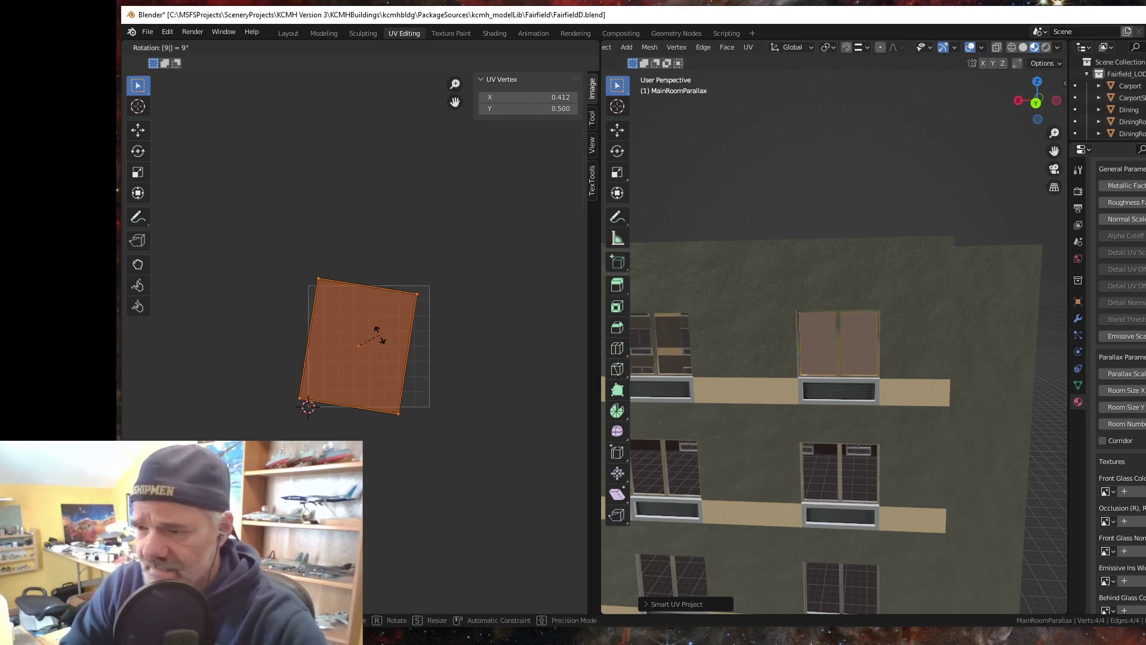
# - Cancel the free rotation and move the window face's UV island about 0.089 along X to centre it horizontally in the tile
pyautogui.press('Escape')
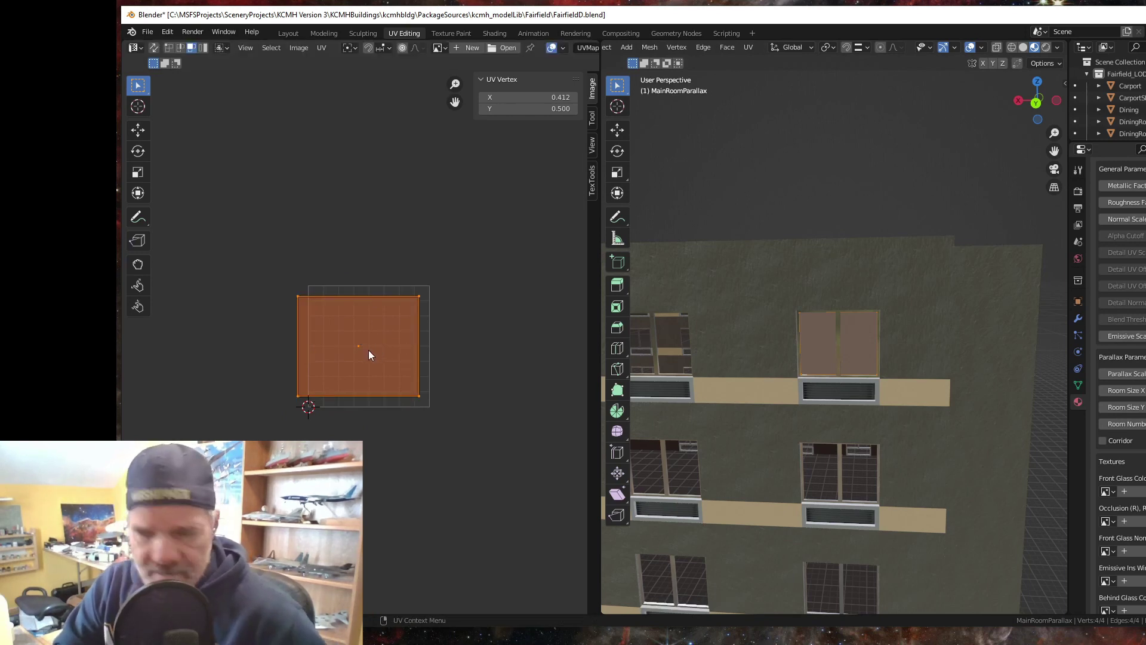
pyautogui.press('g')
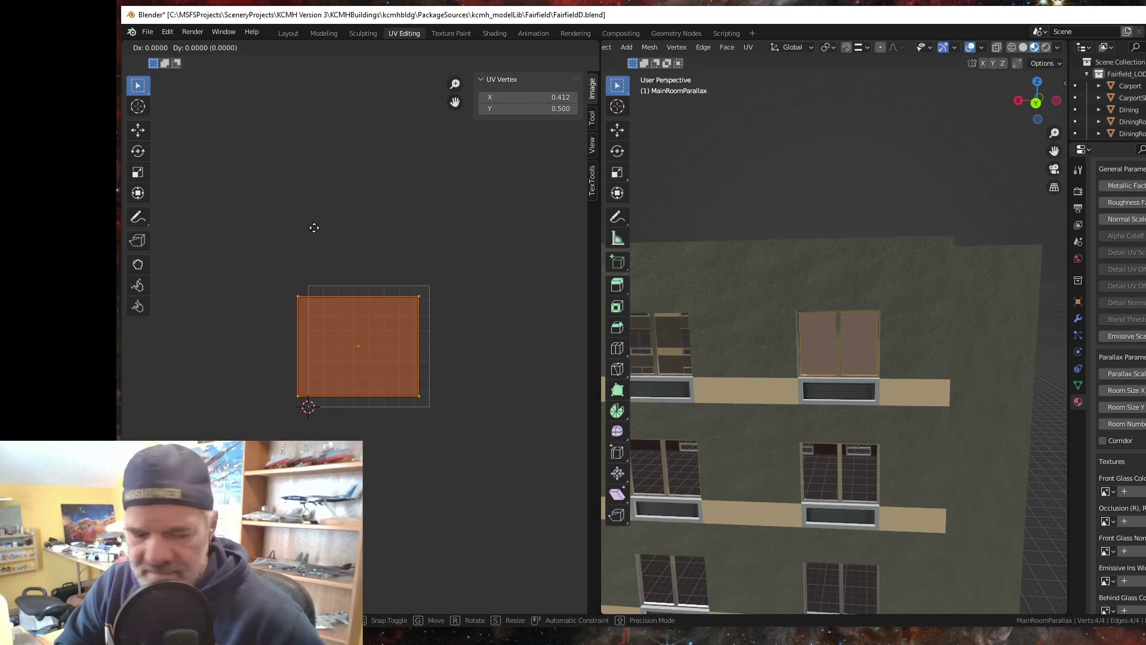
pyautogui.press('x')
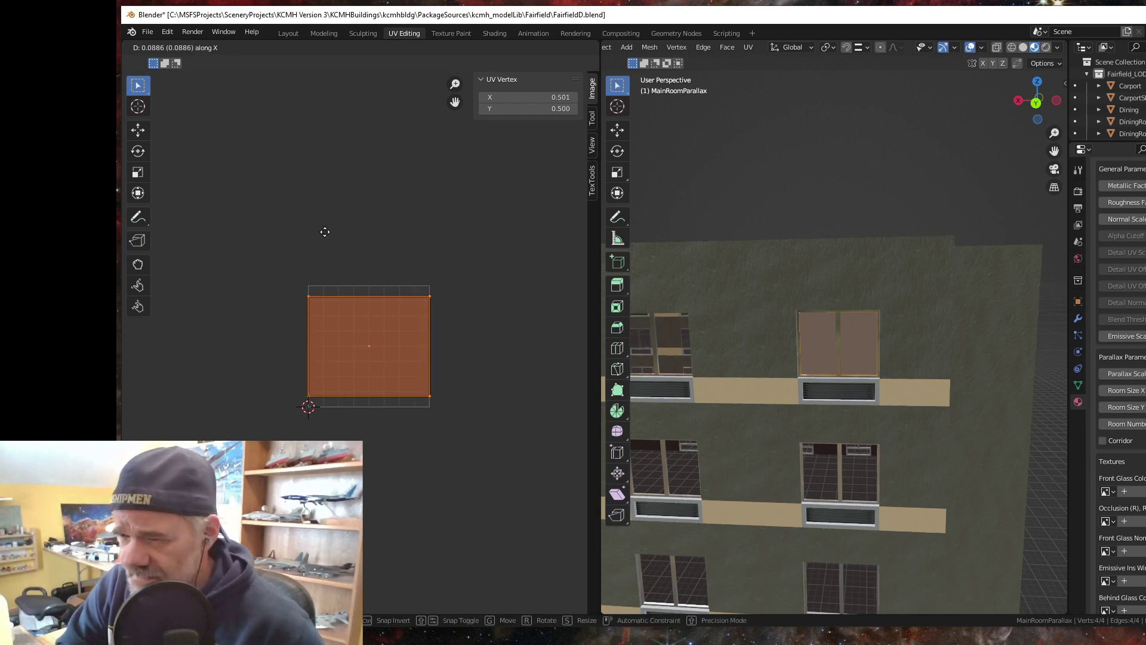
pyautogui.click(325, 232)
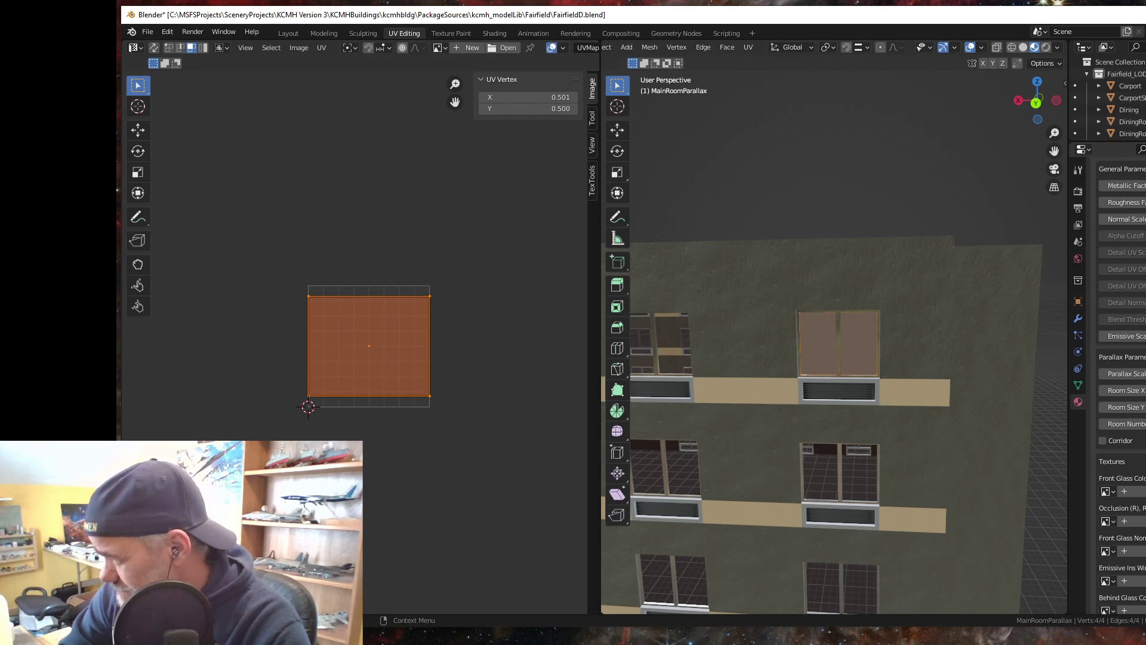
# - Load brownglass2.png from the texture folder as the parallax window material's Front Glass Color
pyautogui.click(503, 47)
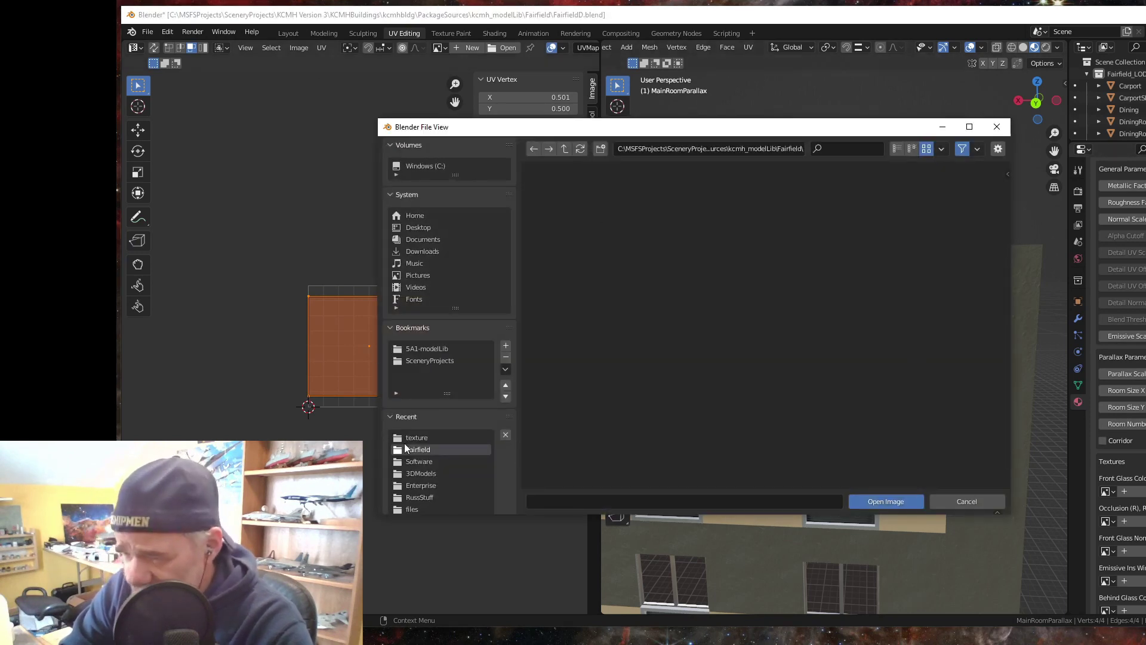
pyautogui.click(417, 438)
pyautogui.scroll(-2, 710, 385)
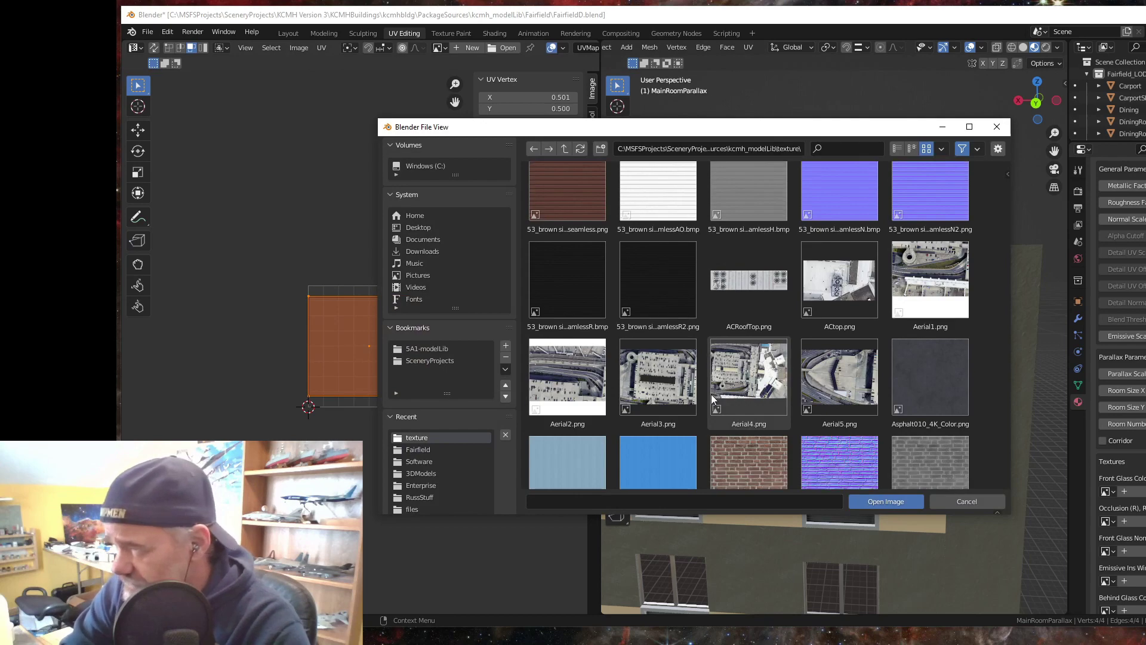
pyautogui.scroll(-5, 713, 410)
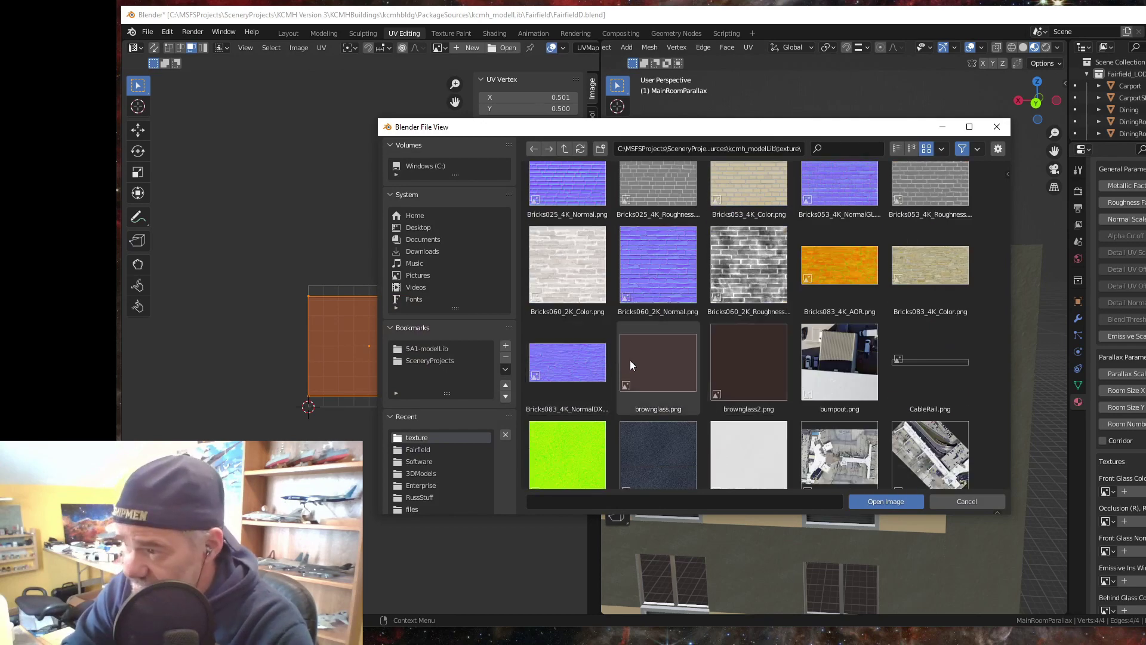
pyautogui.click(749, 380)
pyautogui.click(886, 501)
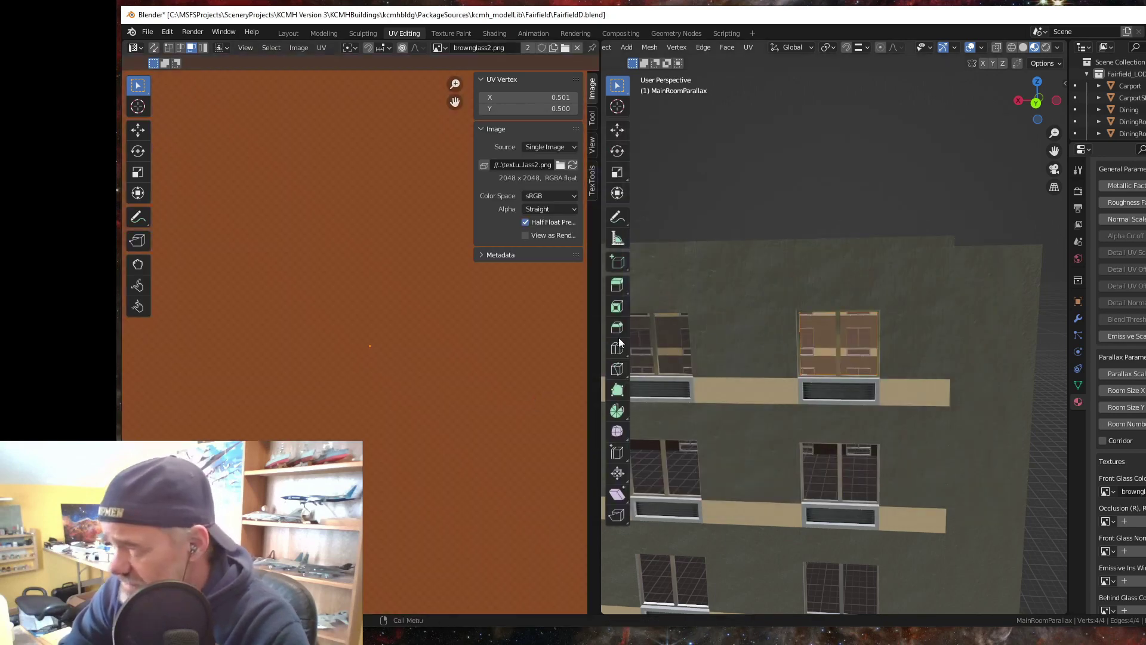
pyautogui.scroll(-2, 345, 330)
pyautogui.scroll(-4, 348, 337)
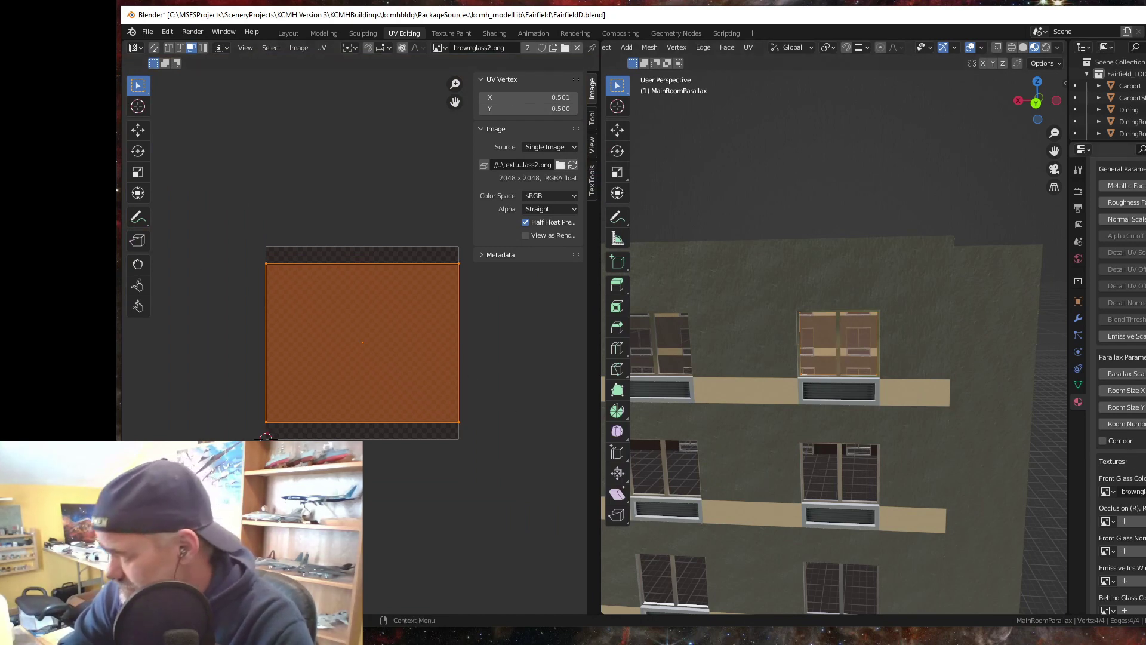
# - Load room.png from the texture folder as the parallax window material's Behind Glass Color
pyautogui.scroll(-1, 1121, 382)
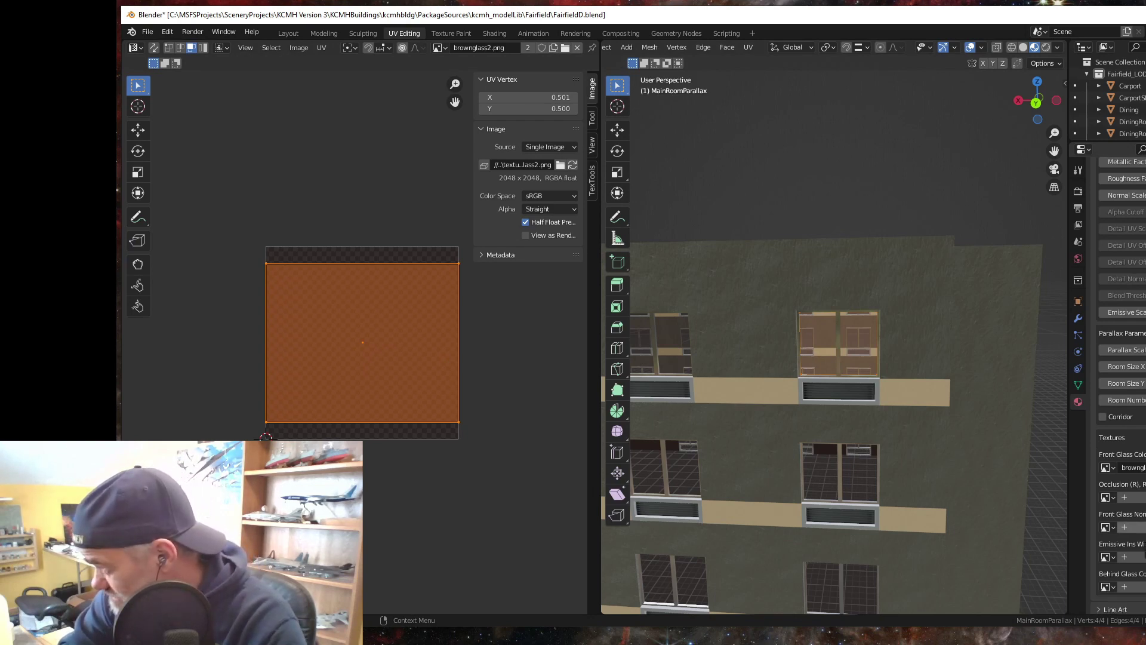
pyautogui.scroll(-2, 1121, 382)
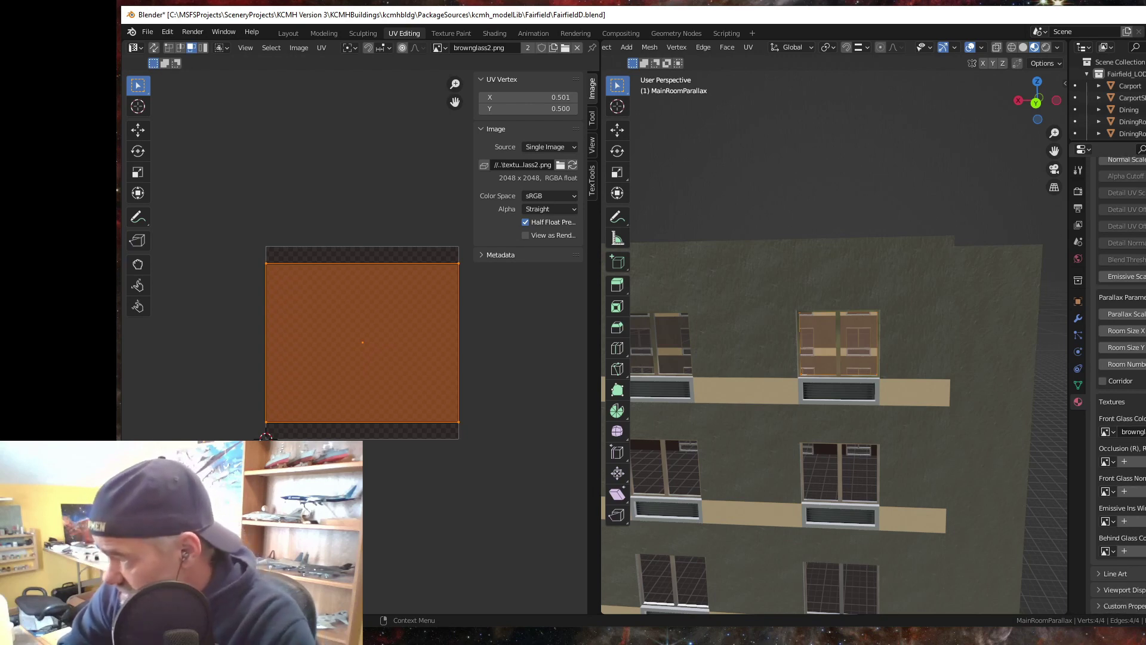
pyautogui.click(565, 48)
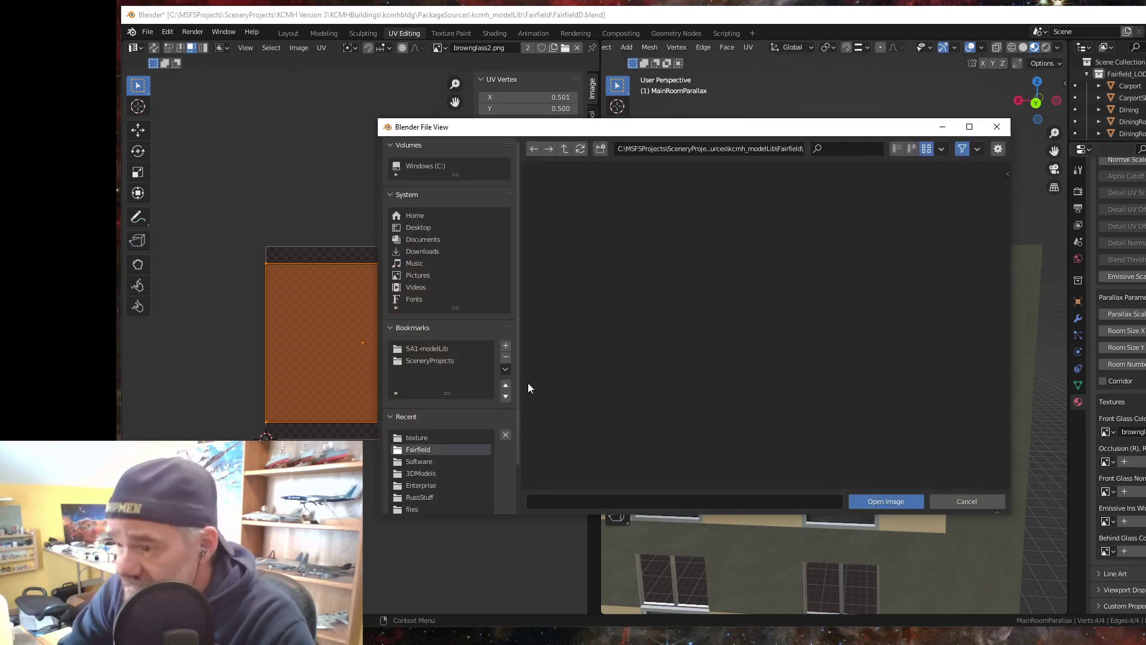
pyautogui.click(405, 437)
pyautogui.scroll(-5, 811, 363)
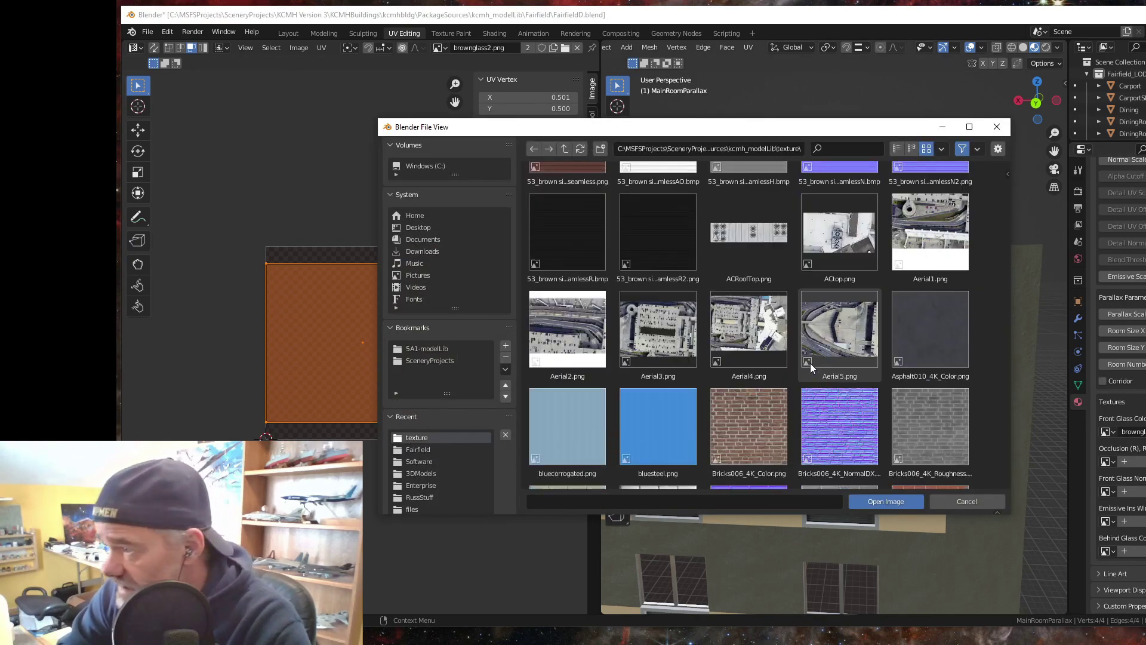
pyautogui.scroll(-10, 808, 365)
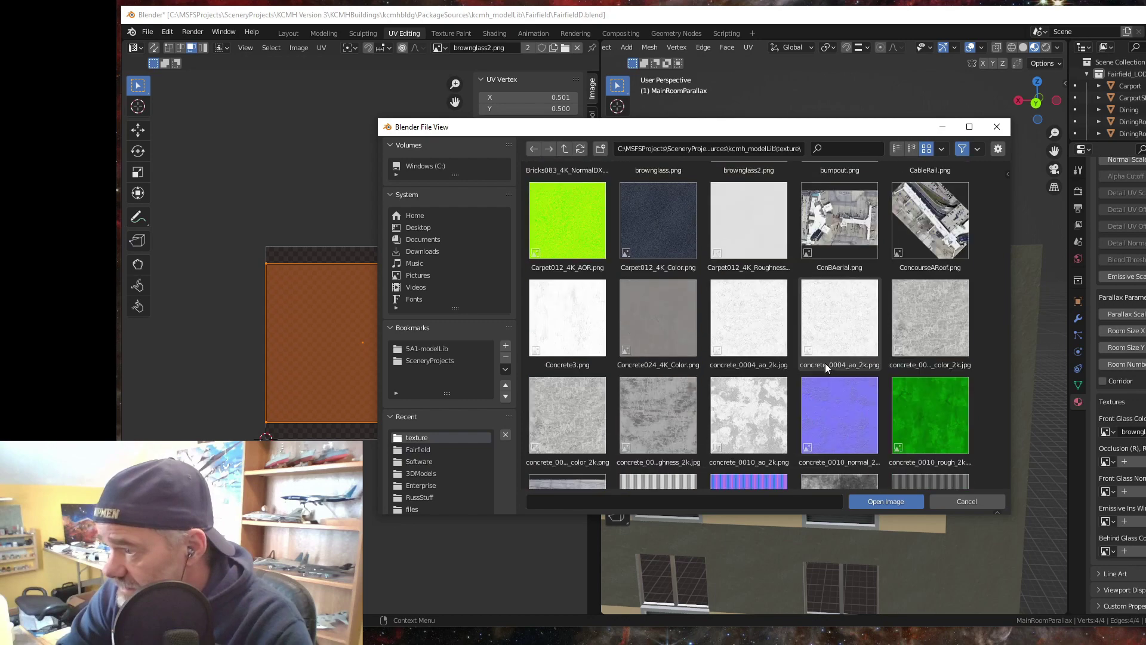
pyautogui.scroll(-15, 837, 370)
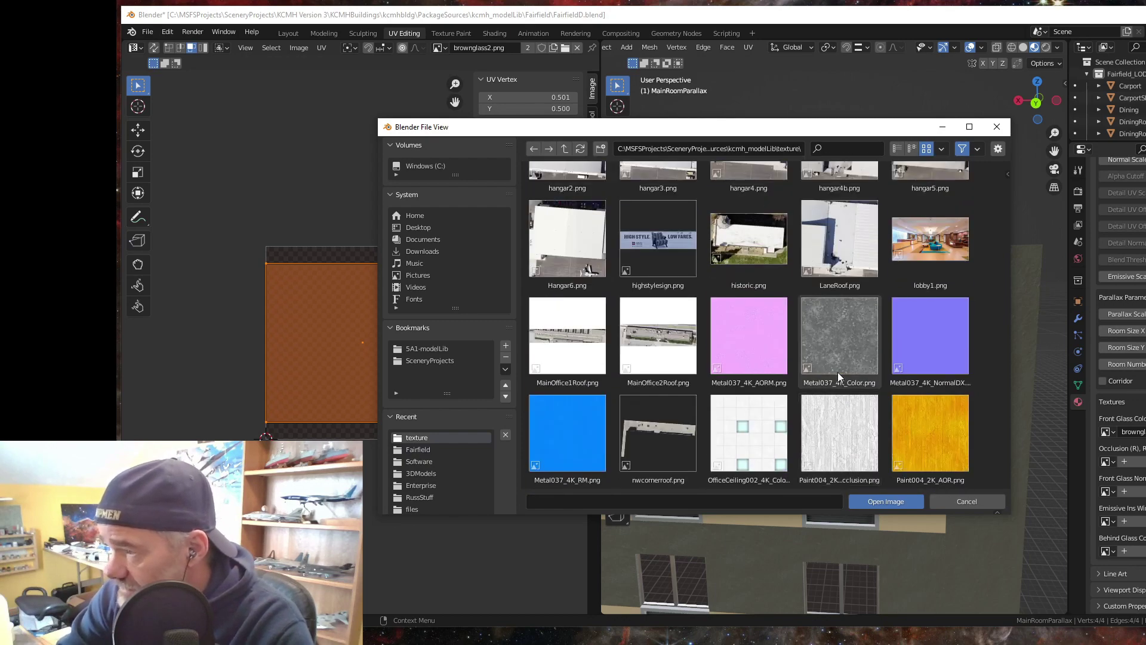
pyautogui.scroll(-8, 855, 299)
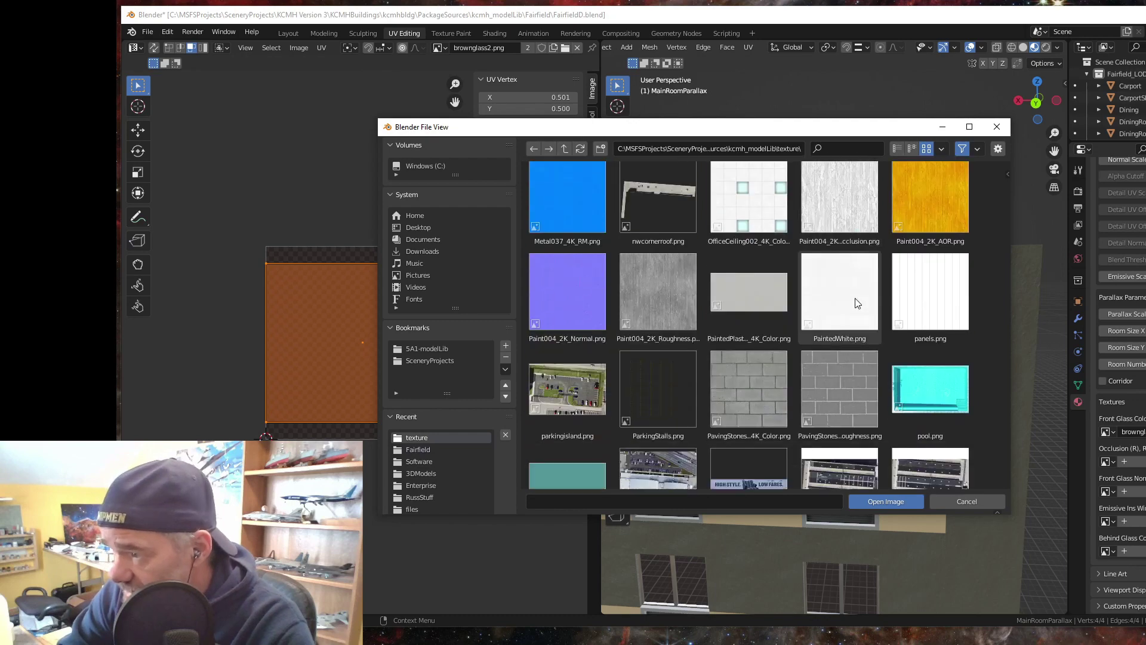
pyautogui.scroll(-6, 855, 298)
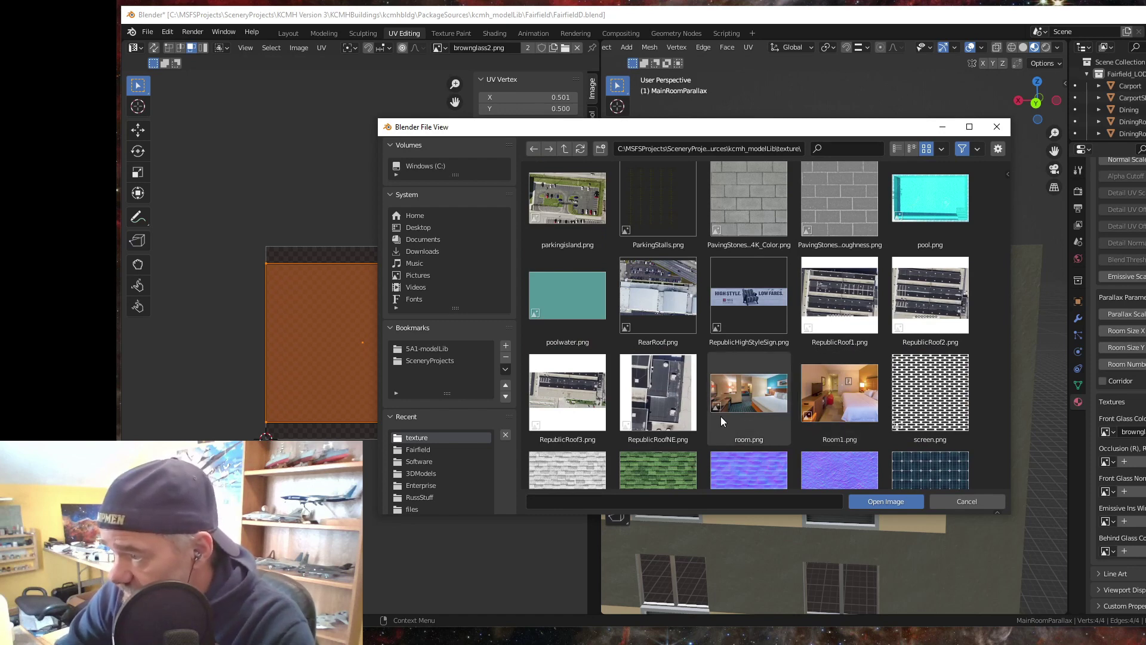
pyautogui.click(743, 397)
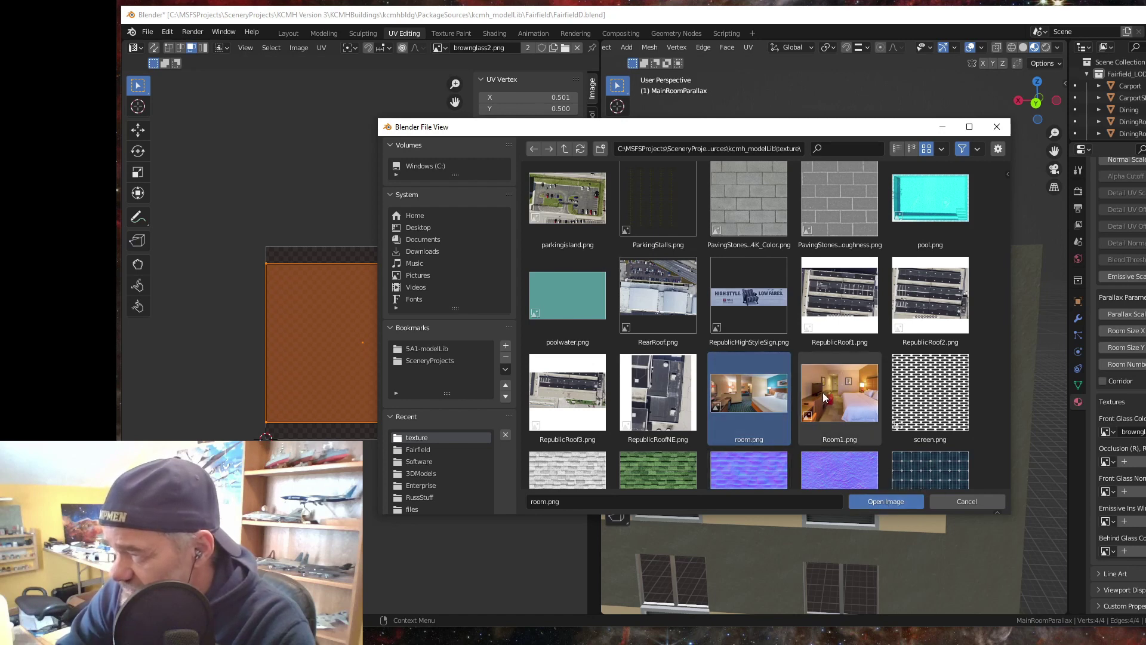
pyautogui.click(886, 501)
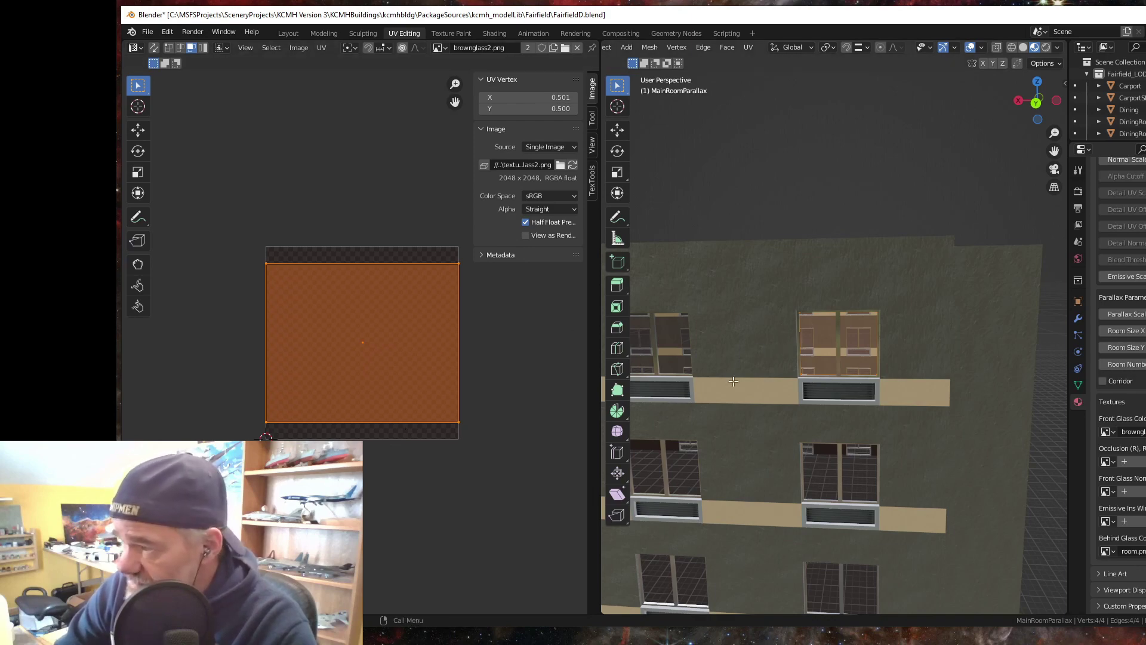
# - Return to the Layout workspace and save the Fairfield building file
pyautogui.scroll(-8, 757, 357)
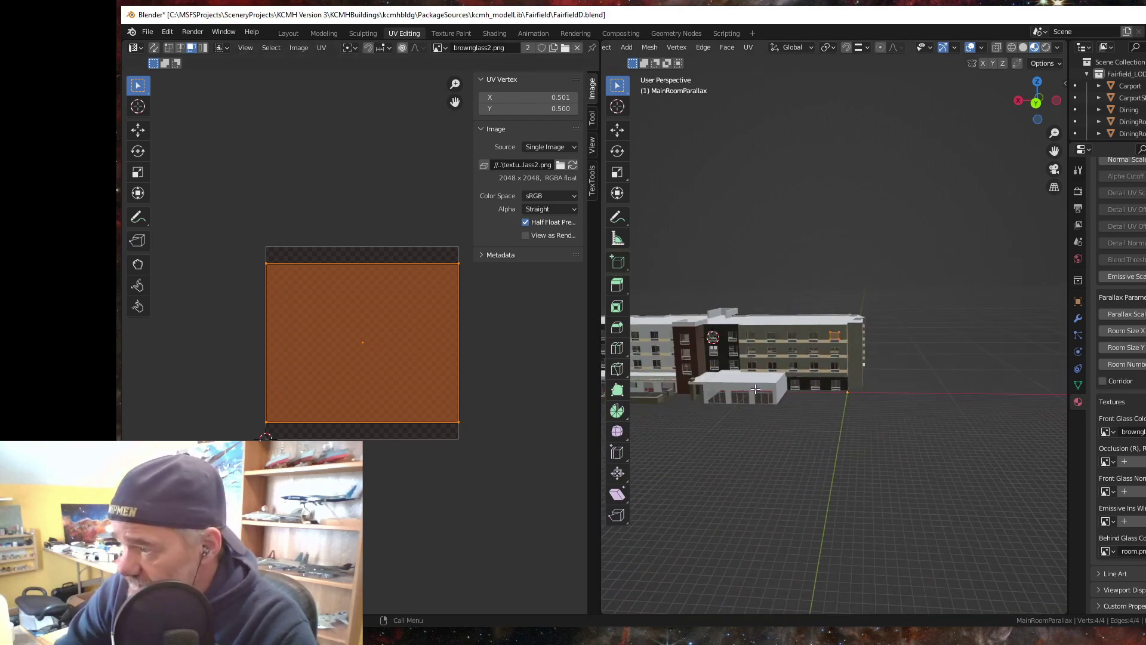
pyautogui.scroll(6, 757, 390)
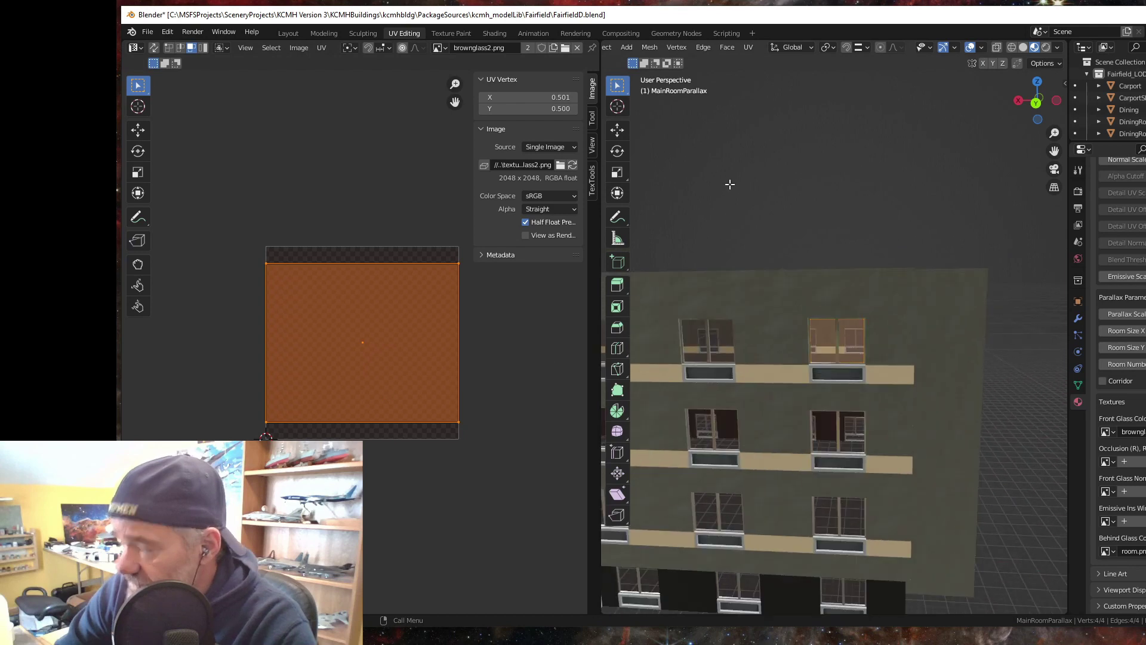
pyautogui.click(292, 33)
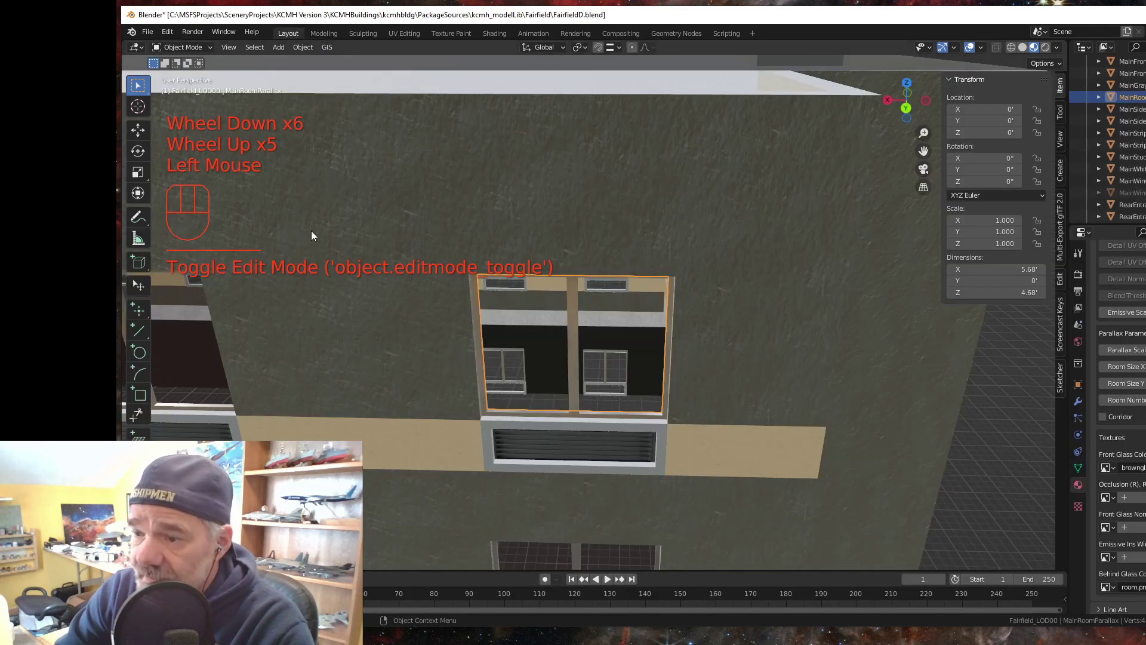
pyautogui.click(146, 32)
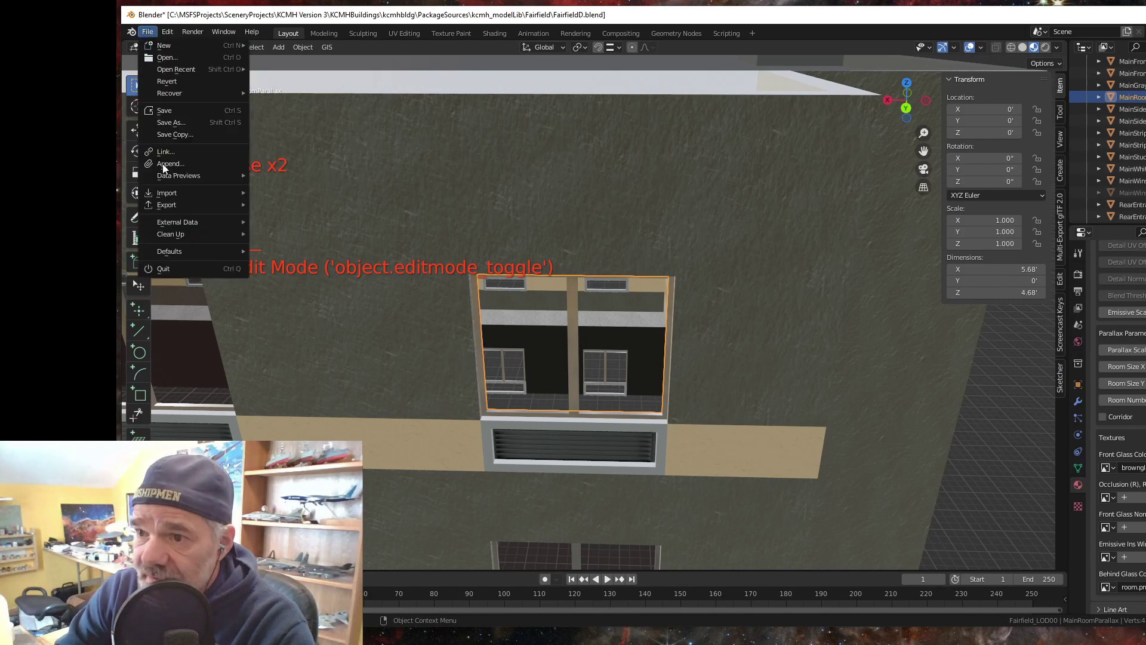
pyautogui.click(167, 110)
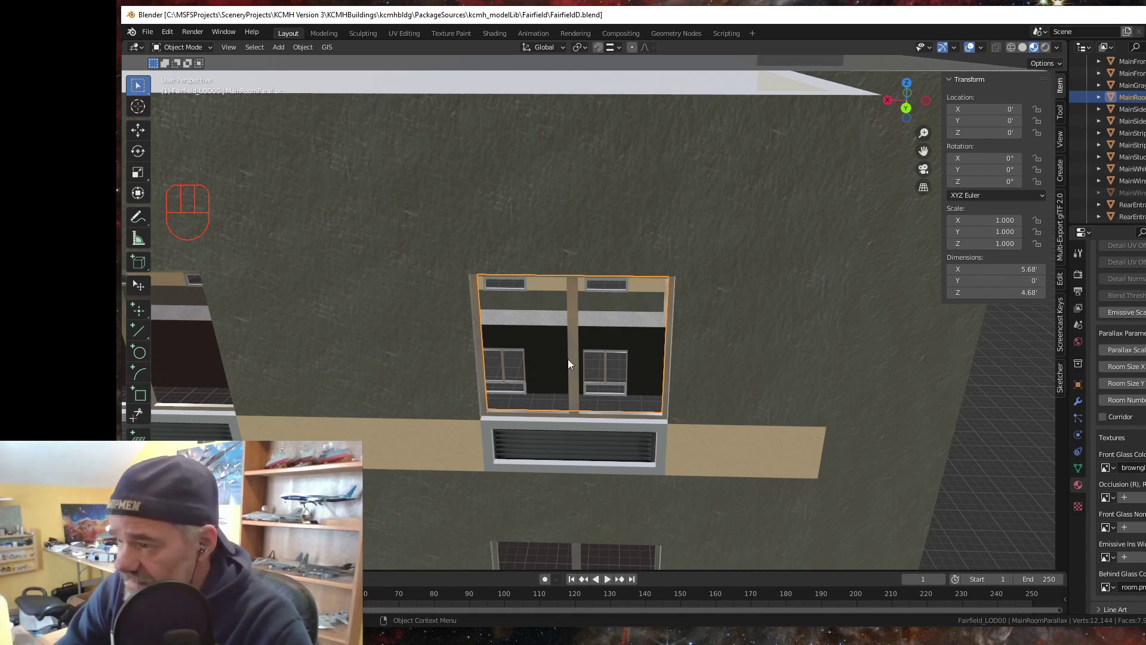
# - Examine the parallax window up close and the building's facades from several sides
pyautogui.moveTo(529, 419)
pyautogui.mouseDown()
pyautogui.moveTo(517, 368)
pyautogui.moveTo(461, 379)
pyautogui.moveTo(452, 406)
pyautogui.moveTo(536, 416)
pyautogui.mouseUp()
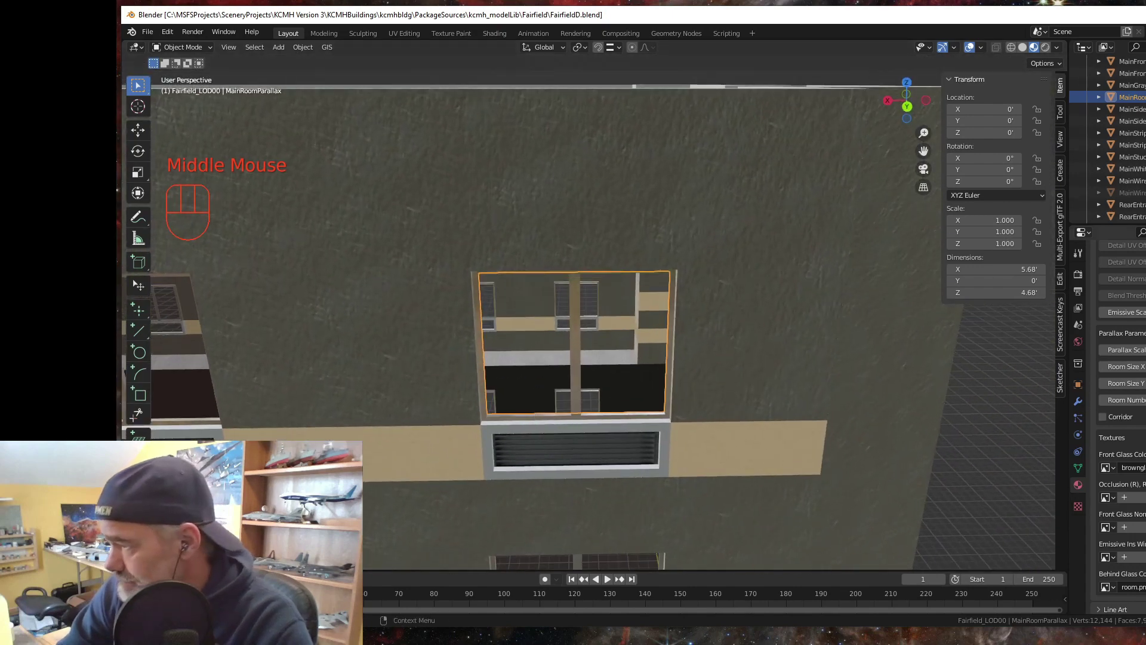
pyautogui.scroll(-3, 1123, 418)
pyautogui.scroll(2, 808, 389)
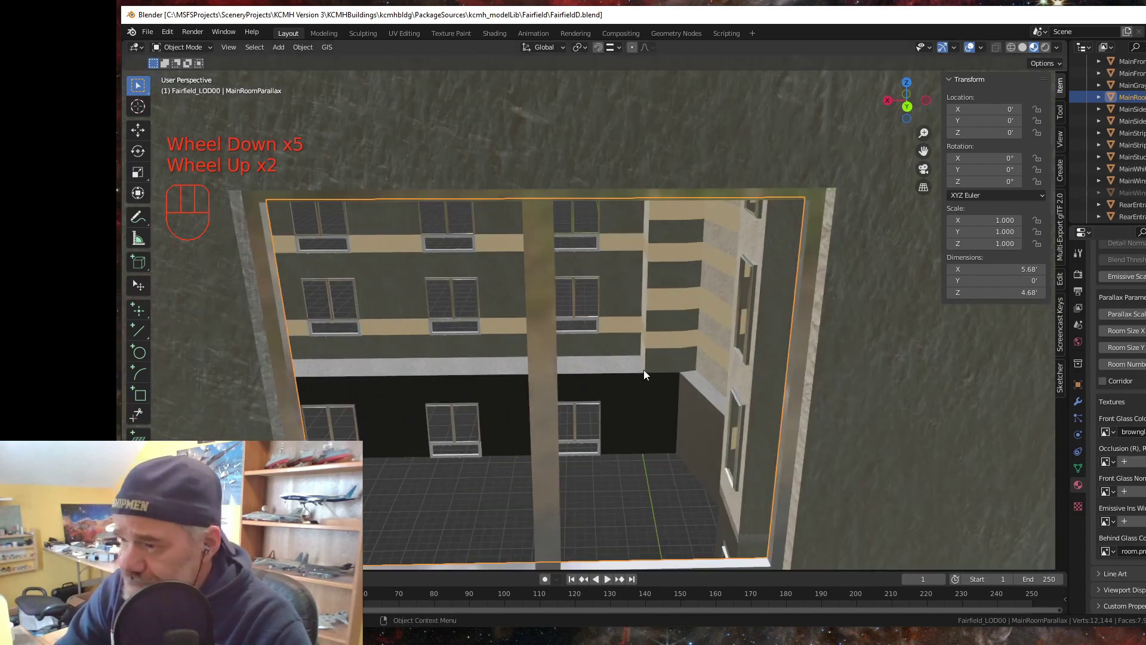
pyautogui.scroll(-3, 645, 368)
pyautogui.moveTo(749, 408); pyautogui.dragTo(635, 414)
pyautogui.scroll(-1, 594, 421)
pyautogui.scroll(-4, 595, 416)
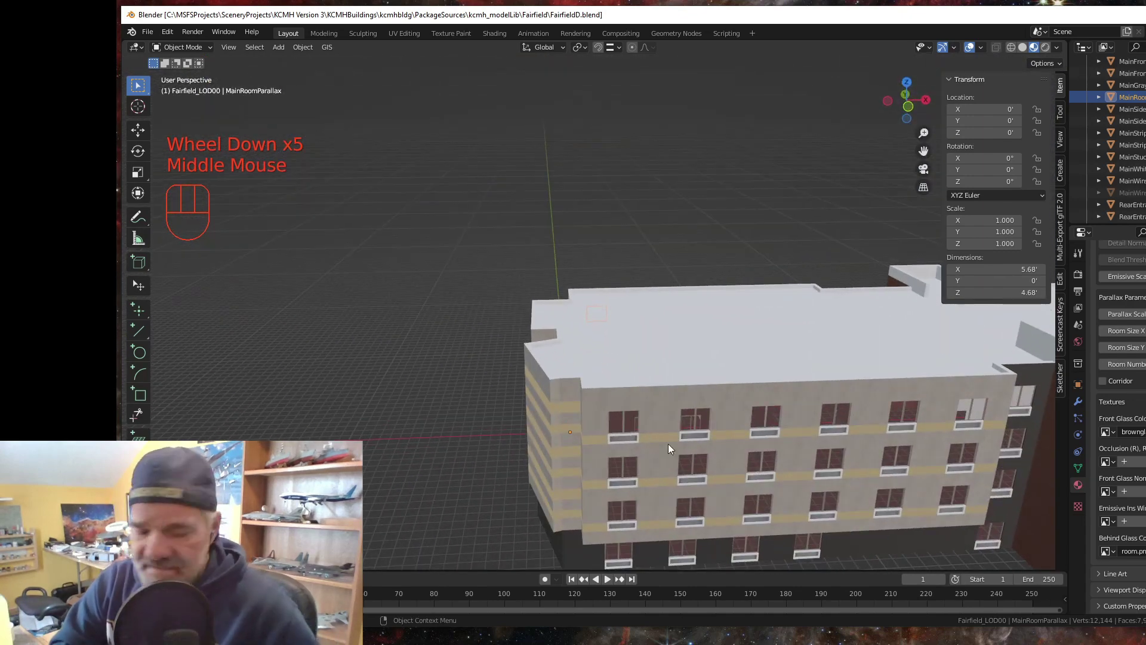
# - Select the MainFrontDoorsGlass object at the building's front entrance
pyautogui.moveTo(800, 446); pyautogui.dragTo(716, 479)
pyautogui.scroll(3, 683, 500)
pyautogui.scroll(1, 683, 505)
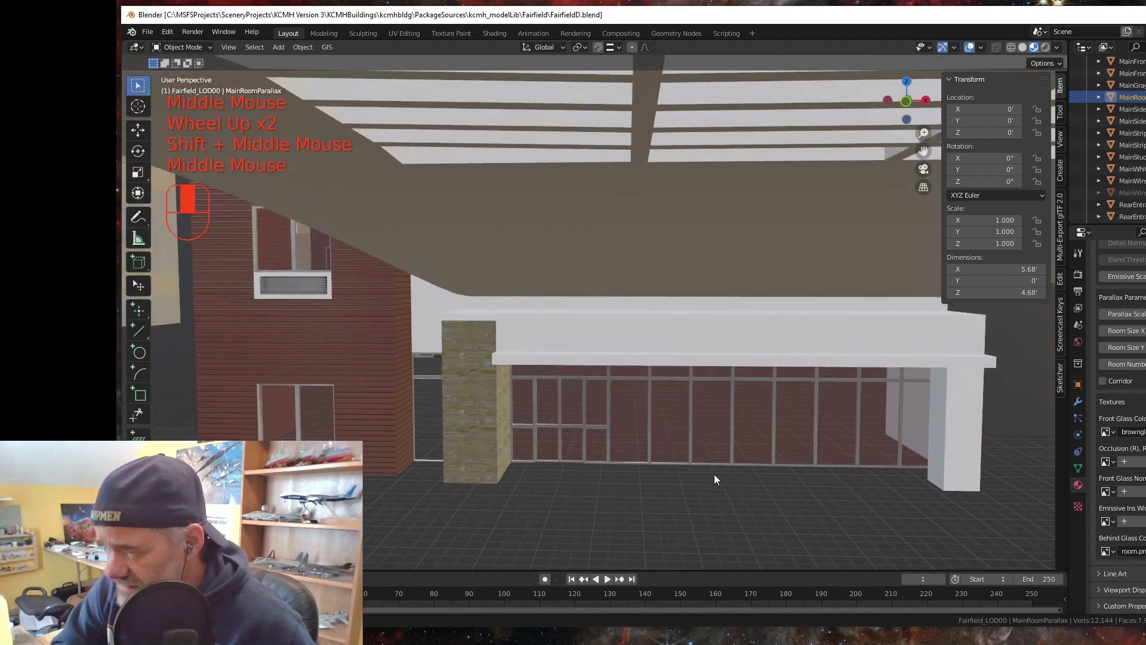
pyautogui.click(666, 424)
pyautogui.doubleClick(637, 414)
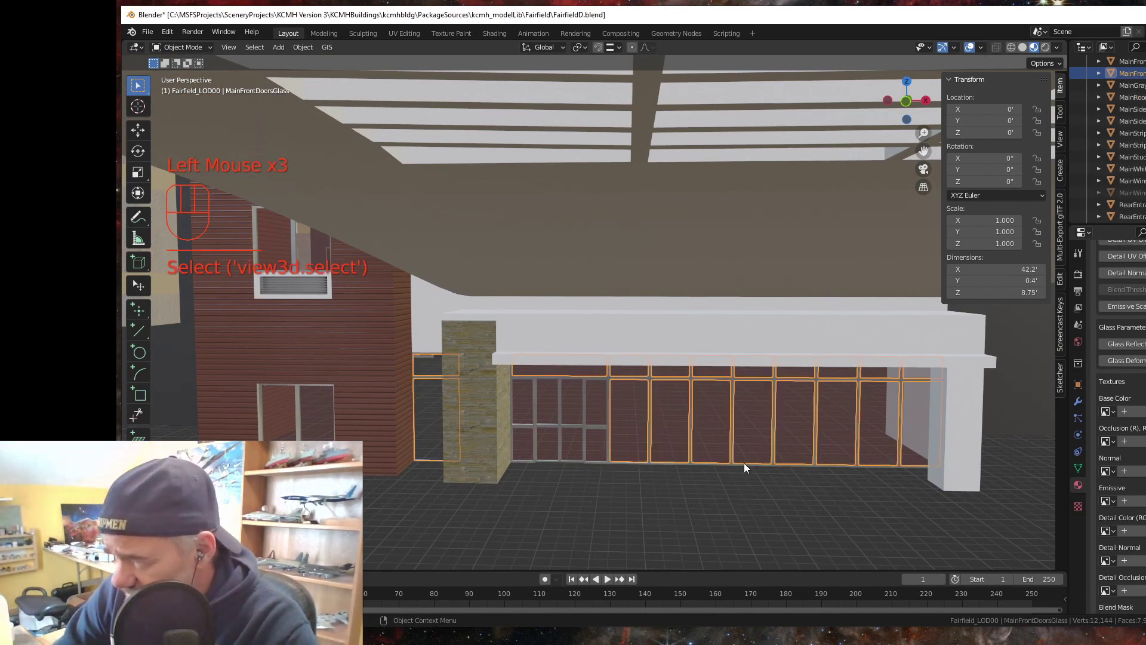
# - Duplicate the glass face above the entrance doors in place and separate the copy into its own object
pyautogui.moveTo(907, 464); pyautogui.dragTo(557, 445)
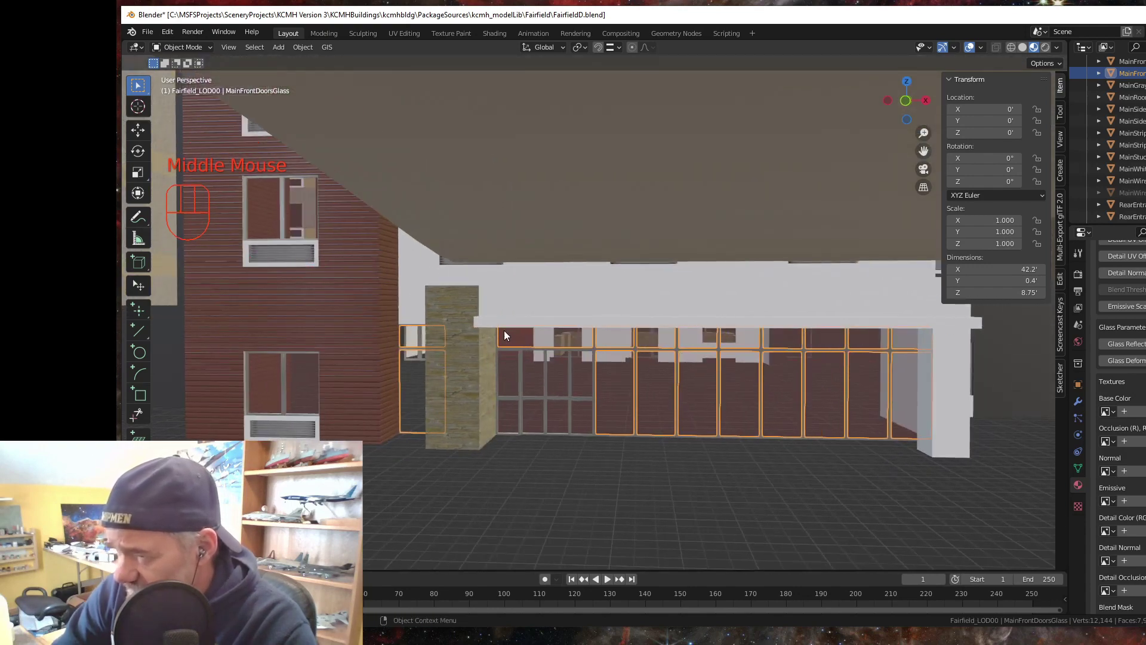
pyautogui.moveTo(773, 439); pyautogui.dragTo(779, 443)
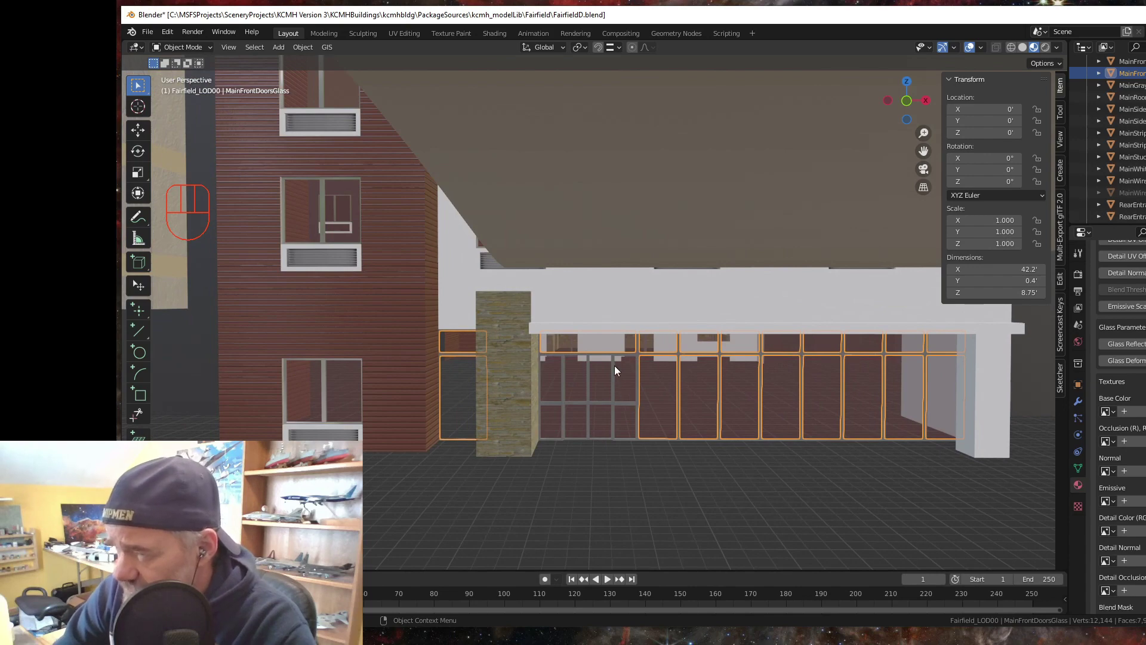
pyautogui.scroll(2, 582, 391)
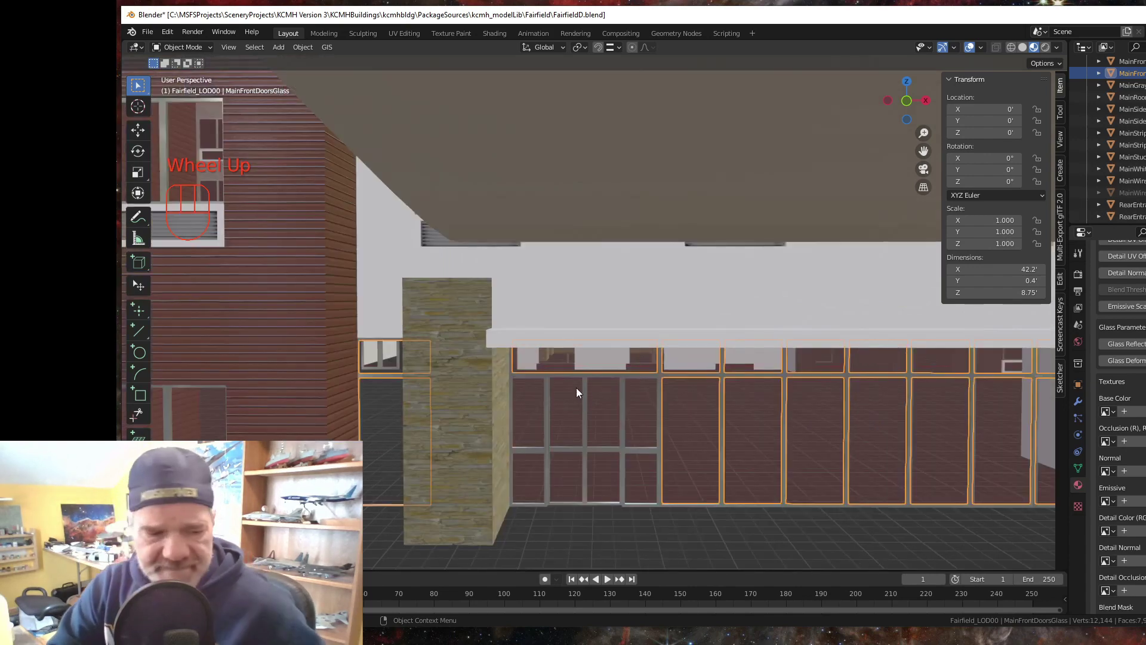
pyautogui.moveTo(568, 436); pyautogui.dragTo(495, 320)
pyautogui.middleClick(571, 408)
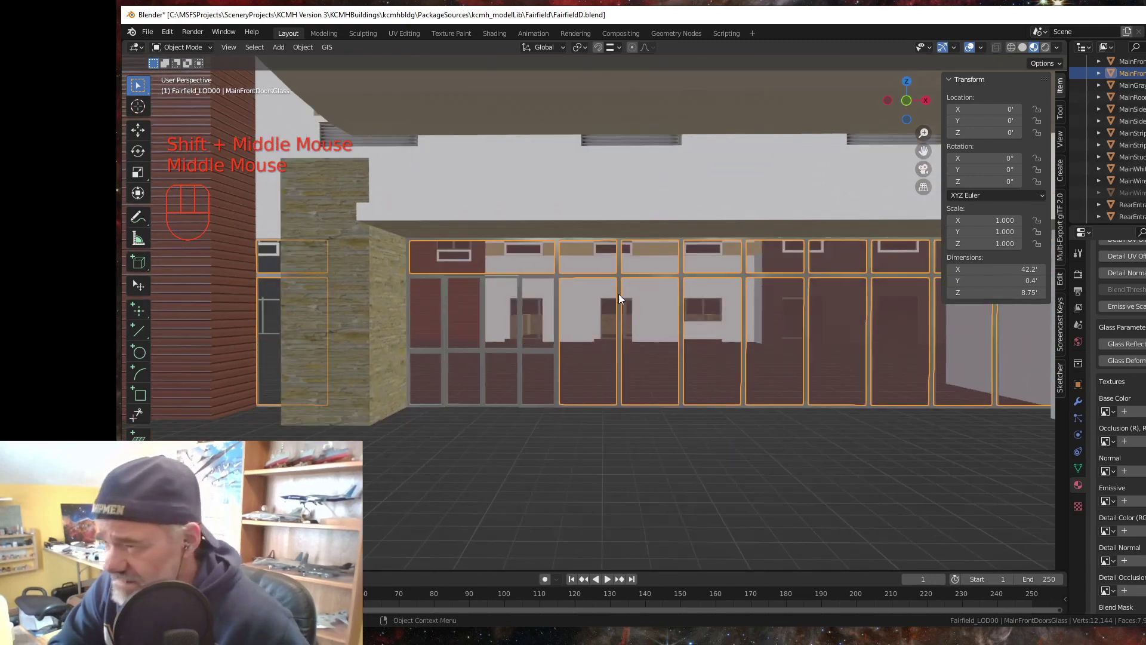
pyautogui.press('Tab')
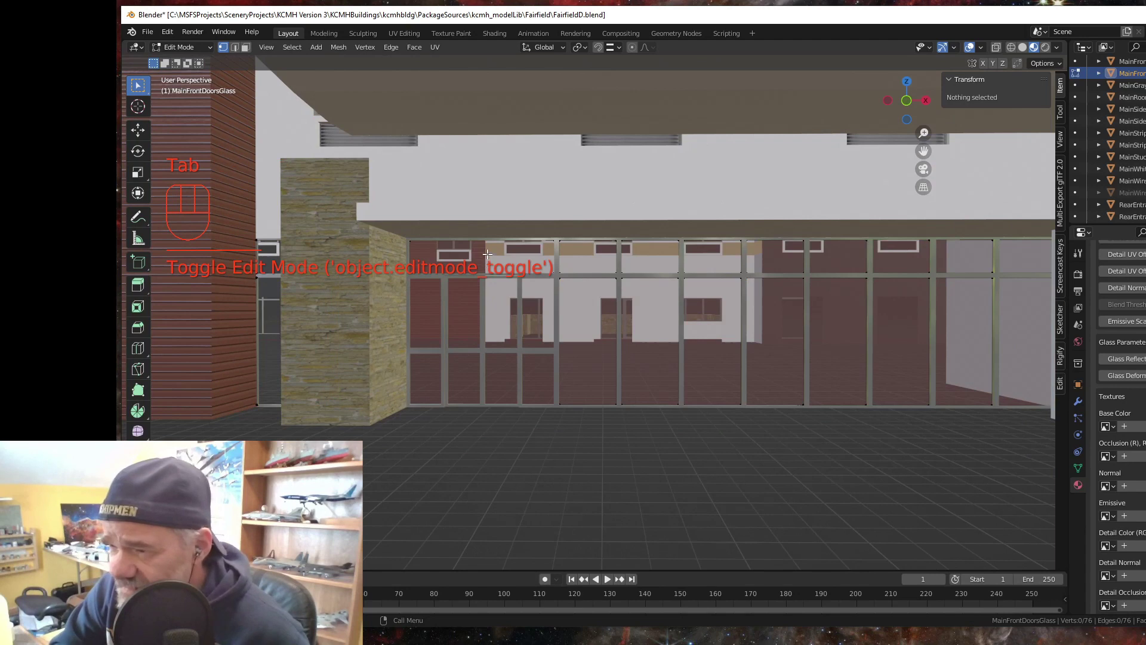
pyautogui.click(488, 255)
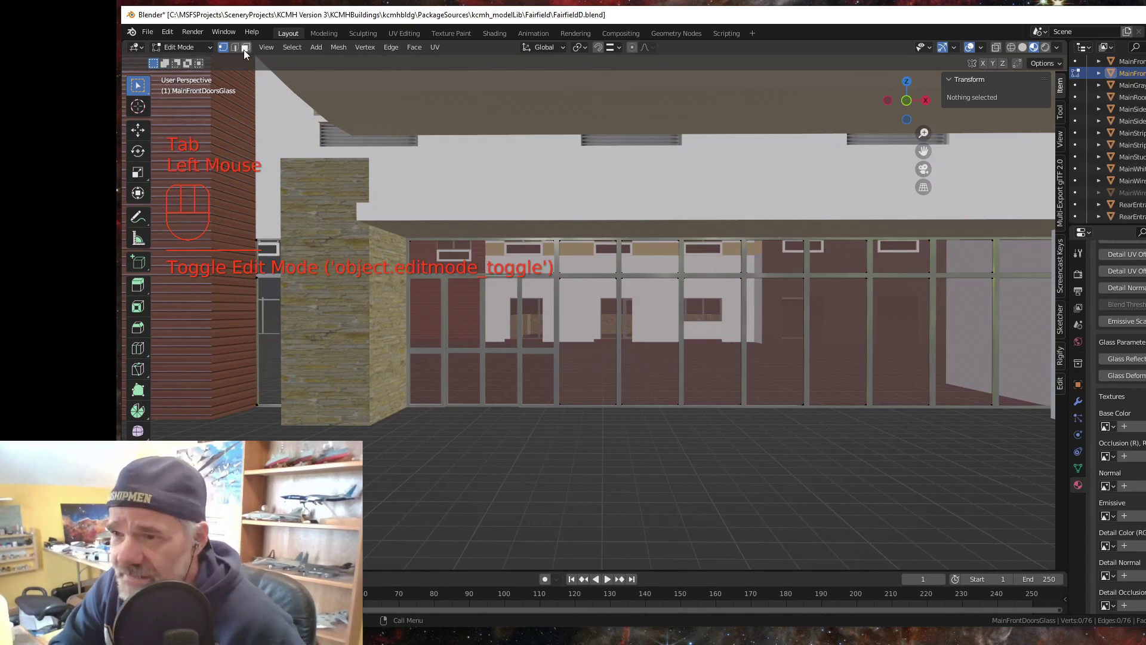
pyautogui.click(490, 257)
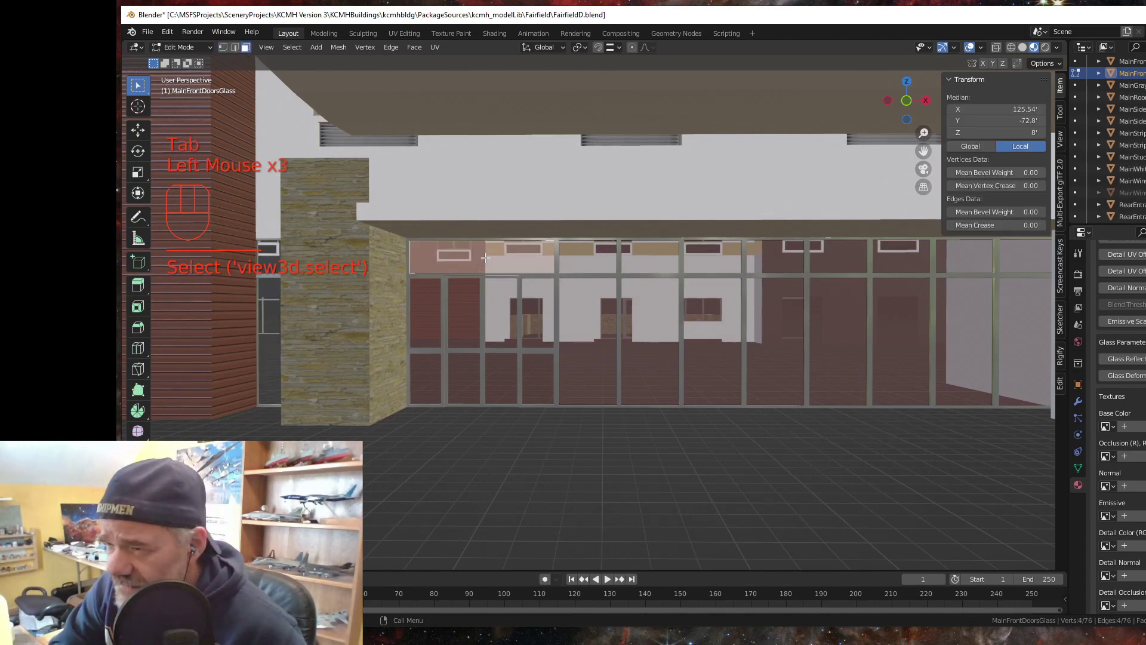
pyautogui.middleClick(509, 322)
pyautogui.moveTo(509, 329); pyautogui.dragTo(509, 326)
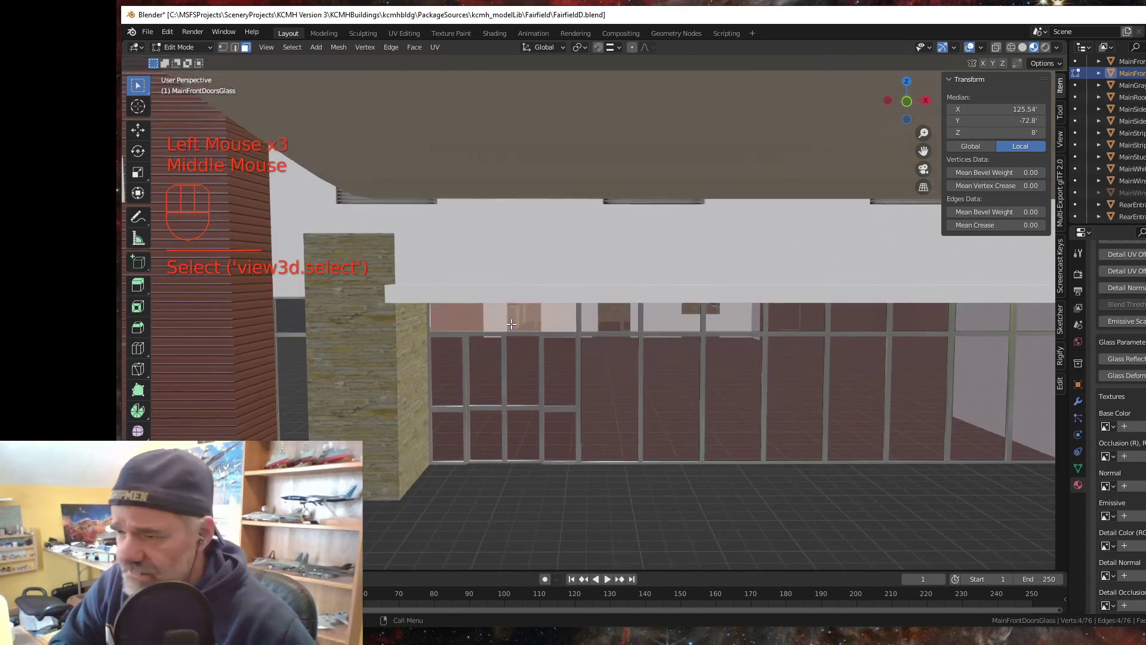
pyautogui.hotkey('shift', 'd')
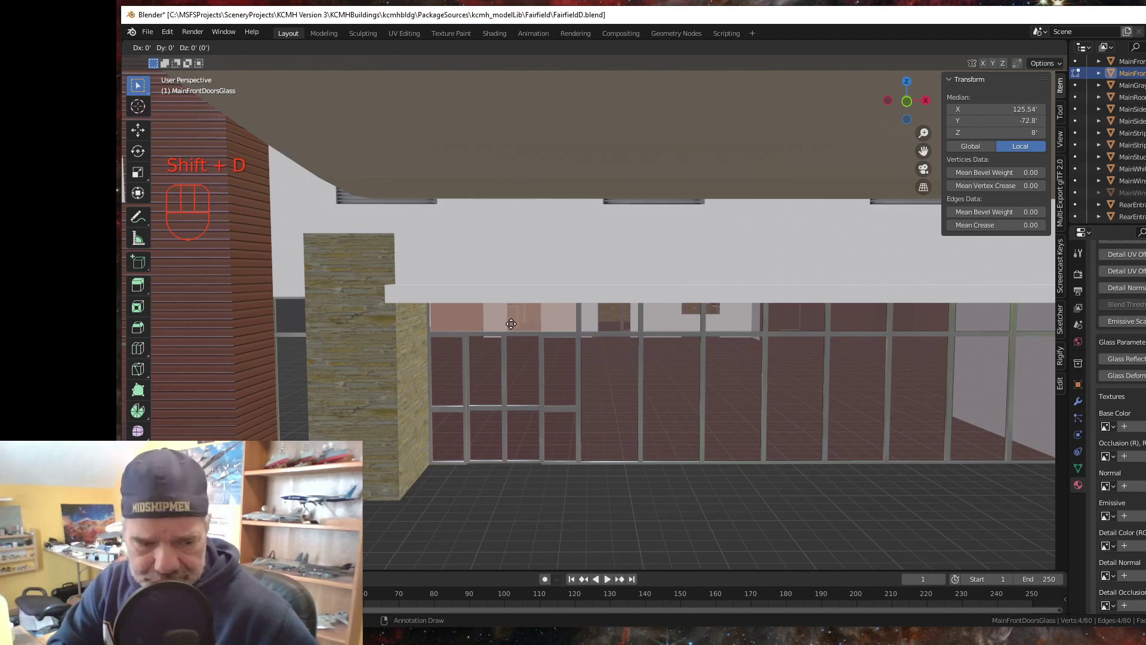
pyautogui.press('Escape')
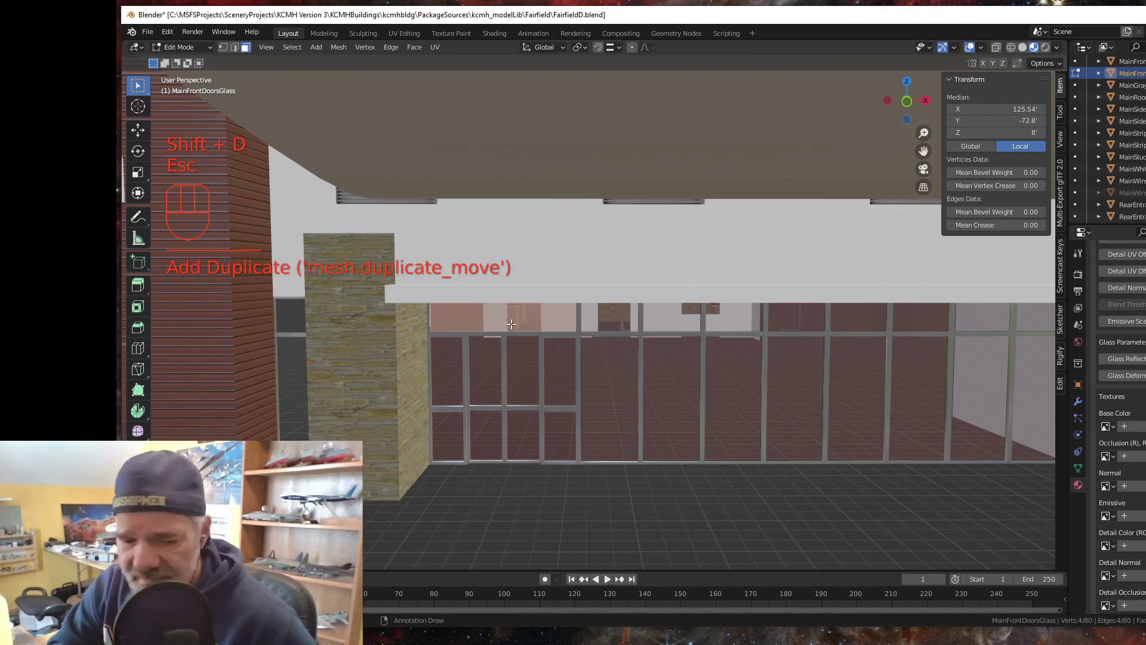
pyautogui.press('p')
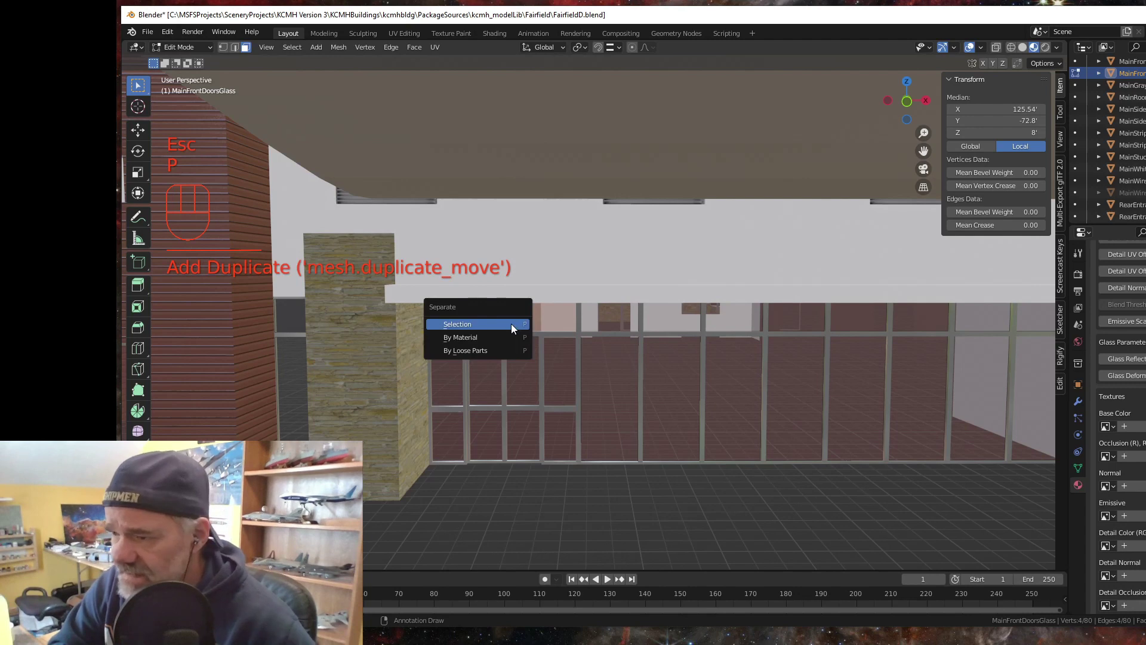
pyautogui.click(511, 323)
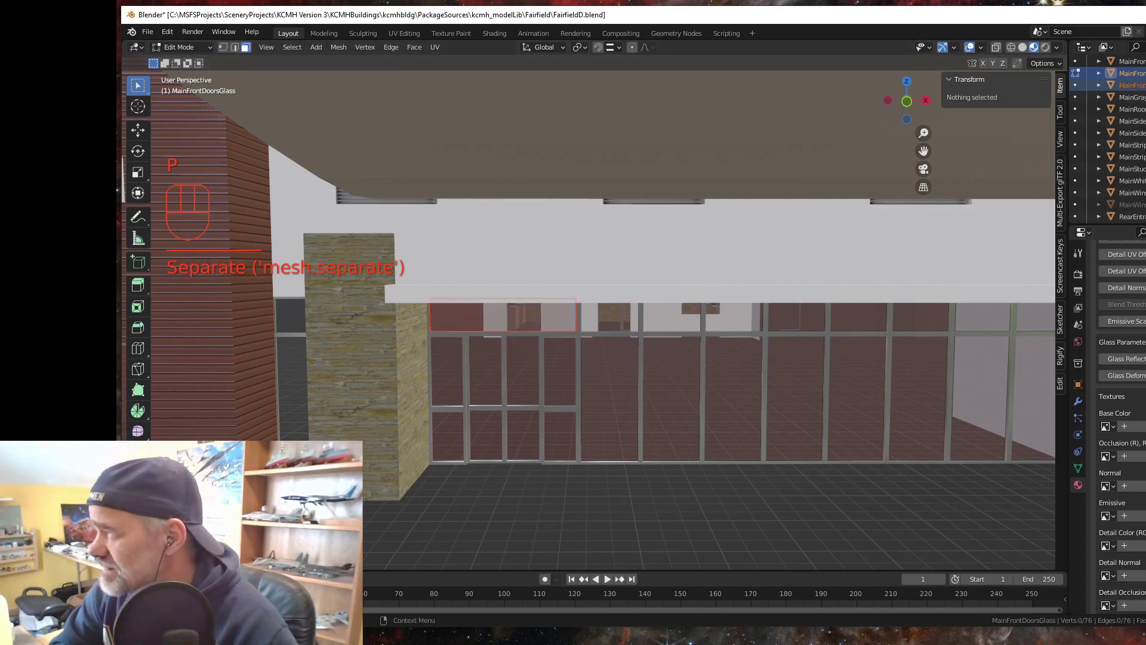
# - Rename the separated glass object MainFrontLobbyParallax and select it in Object Mode
pyautogui.scroll(2, 1117, 138)
pyautogui.doubleClick(1132, 133)
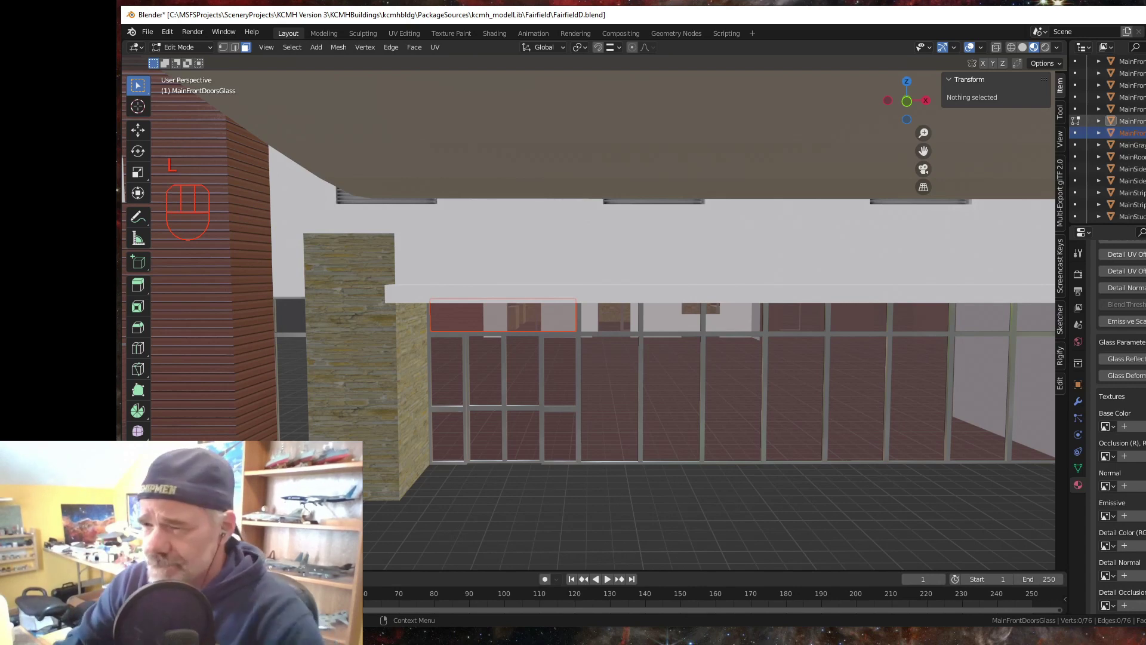
pyautogui.press('Tab')
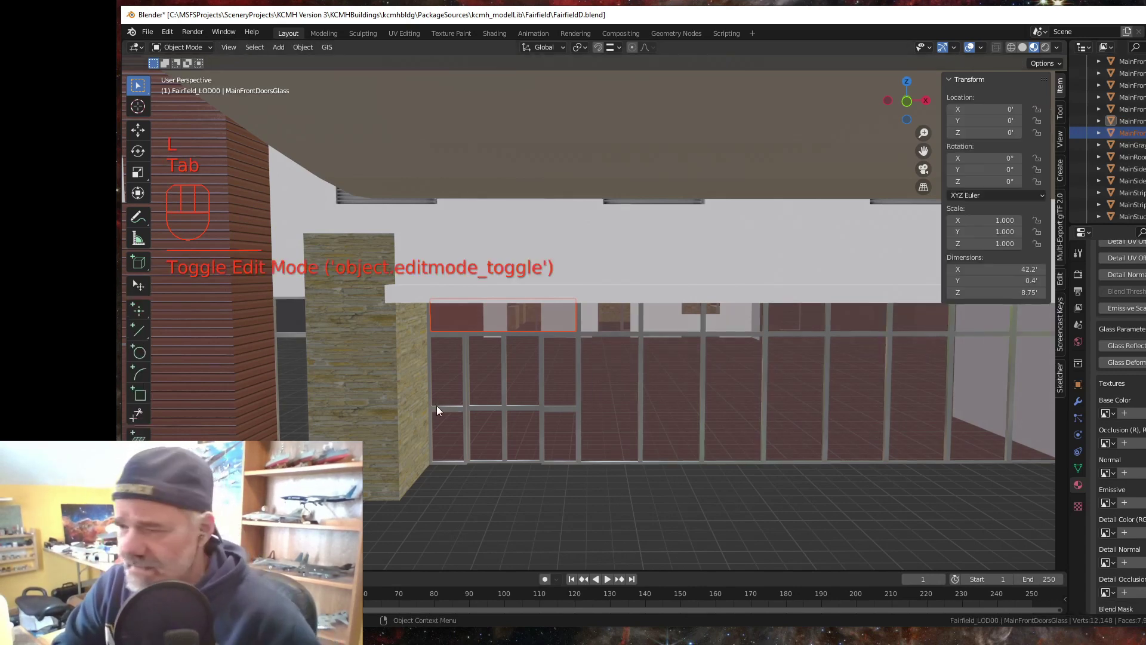
pyautogui.click(506, 316)
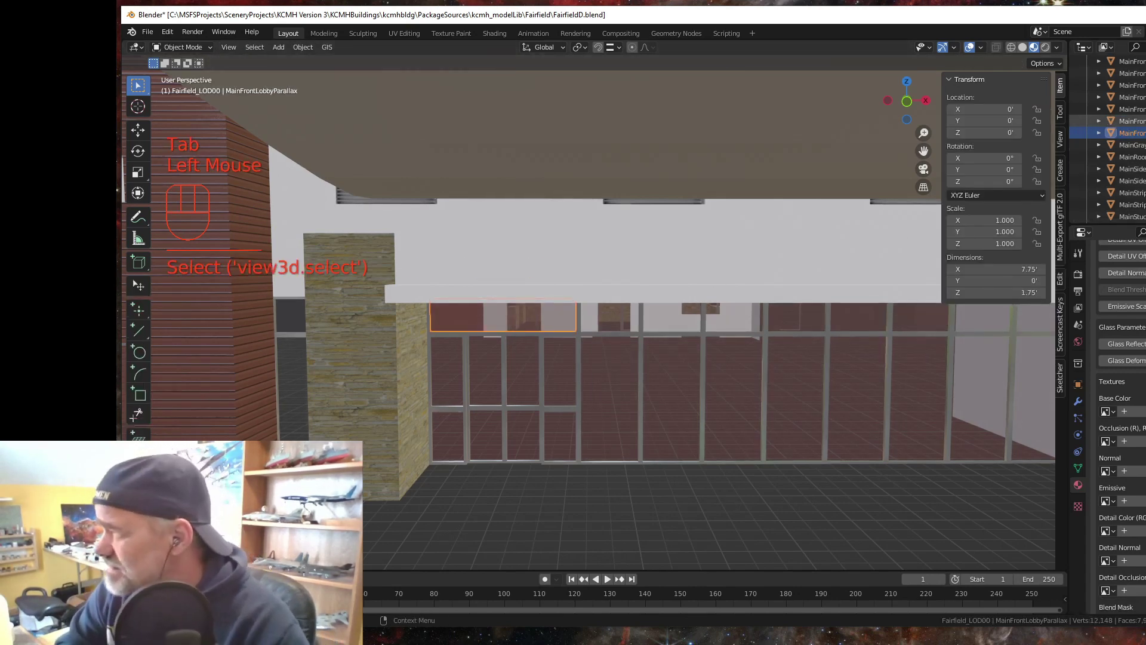
# - Select the two bottom vertices of the MainFrontLobbyParallax pane in Edit Mode and turn on snapping
pyautogui.middleClick(514, 372)
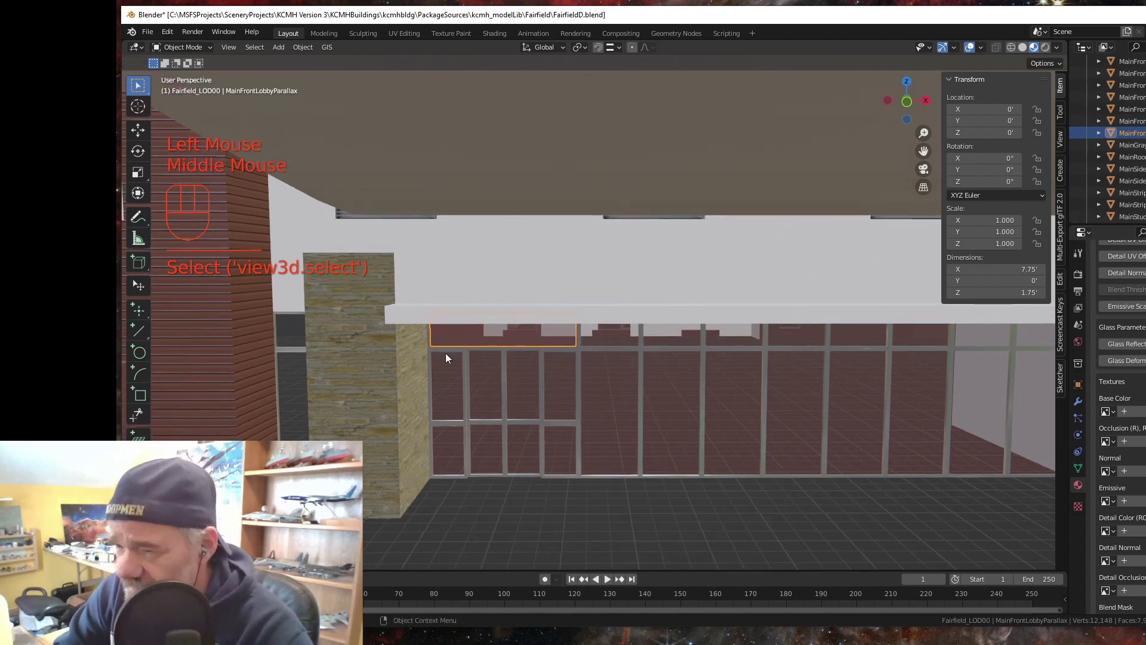
pyautogui.press('Tab')
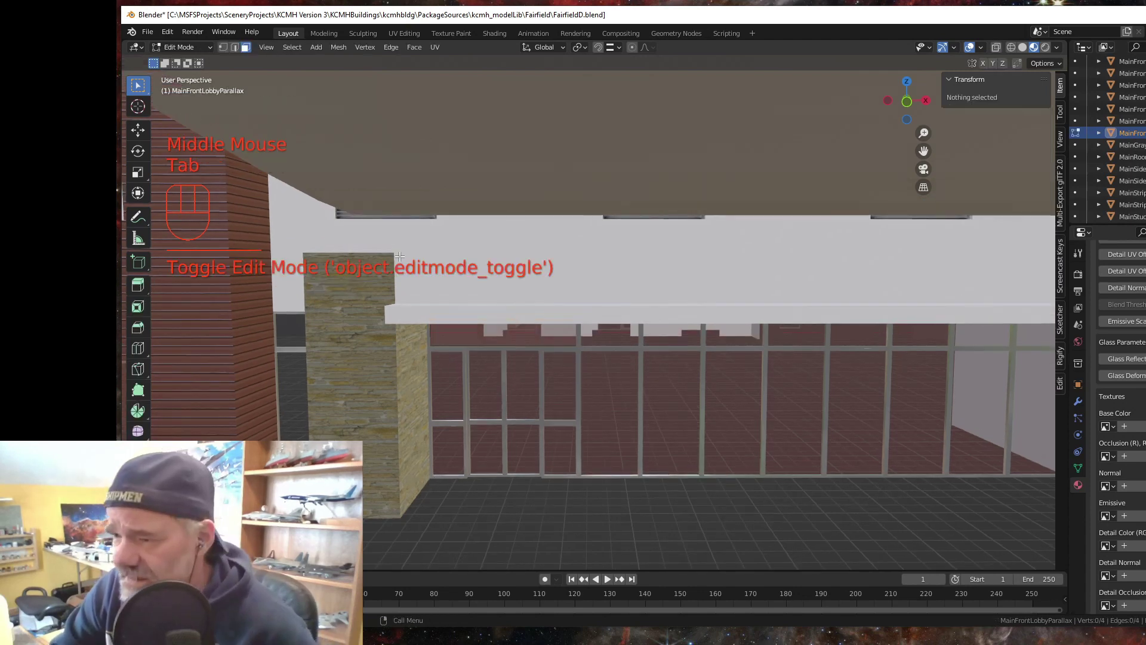
pyautogui.click(223, 47)
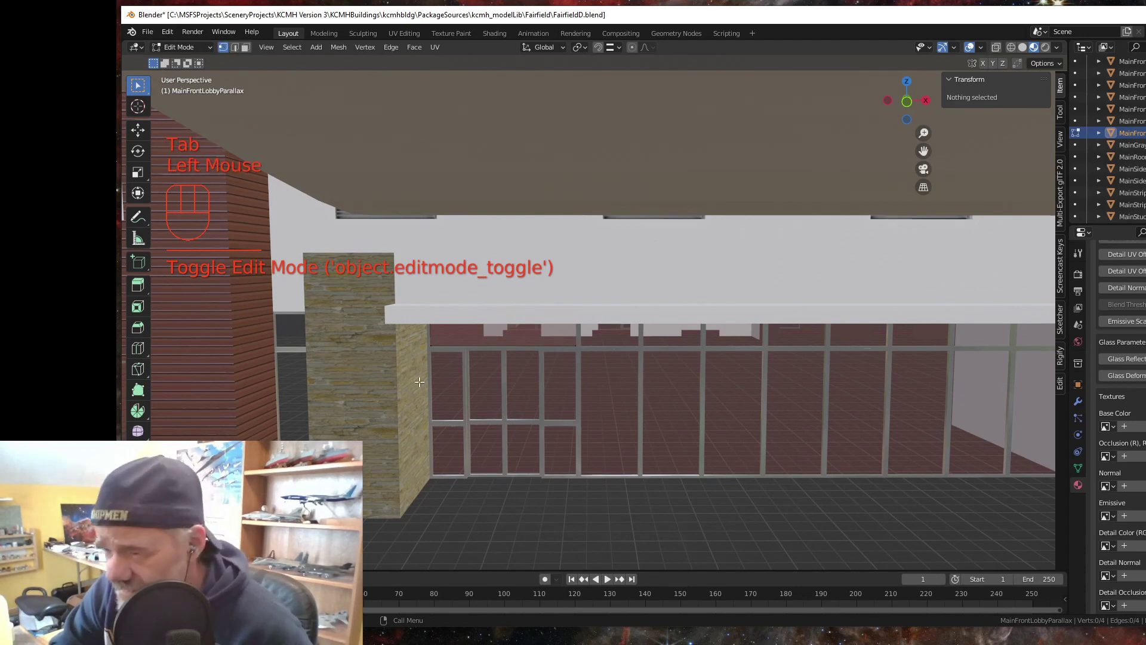
pyautogui.moveTo(422, 349); pyautogui.dragTo(621, 342)
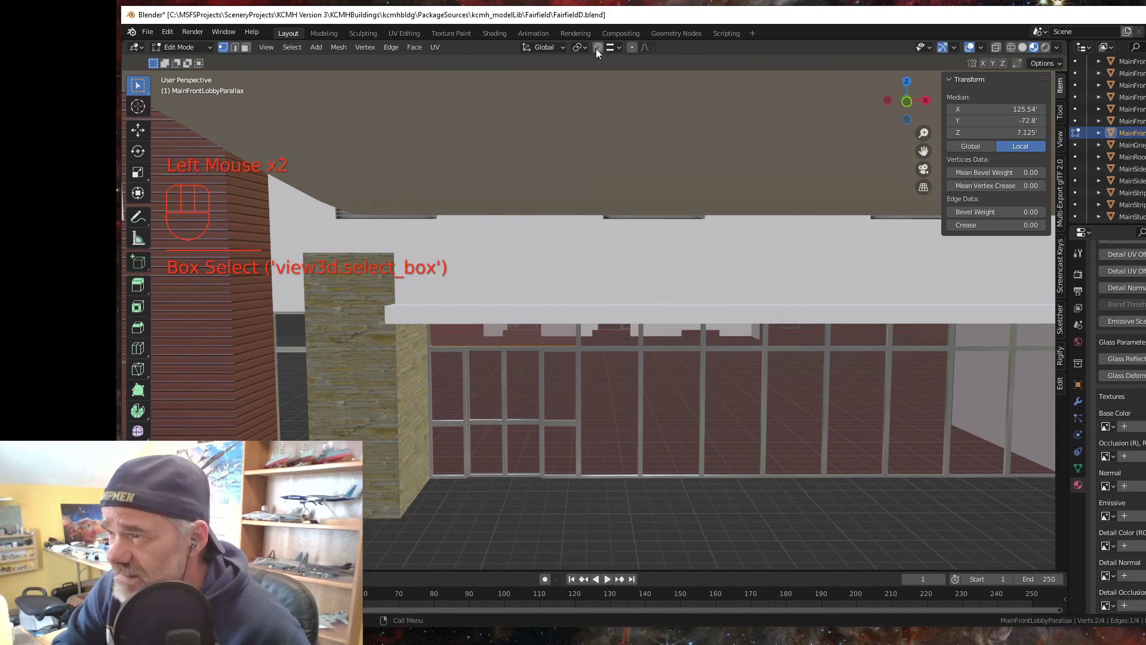
pyautogui.scroll(3, 596, 473)
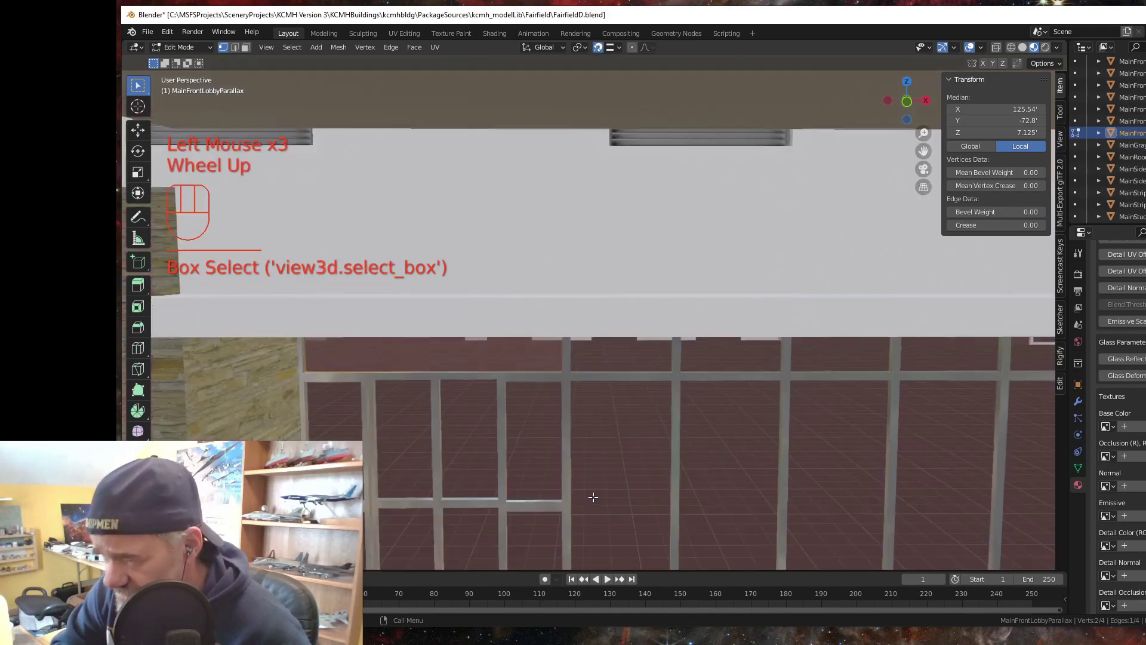
pyautogui.moveTo(465, 575); pyautogui.dragTo(492, 525)
pyautogui.scroll(2, 486, 514)
pyautogui.scroll(-3, 481, 502)
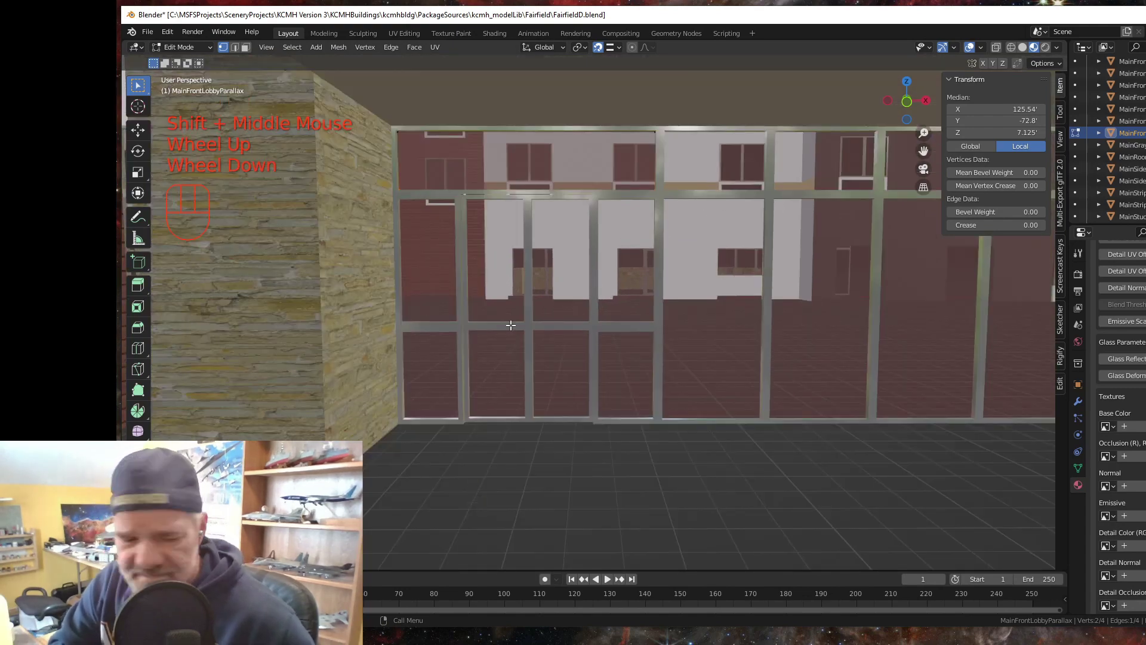
pyautogui.press('g')
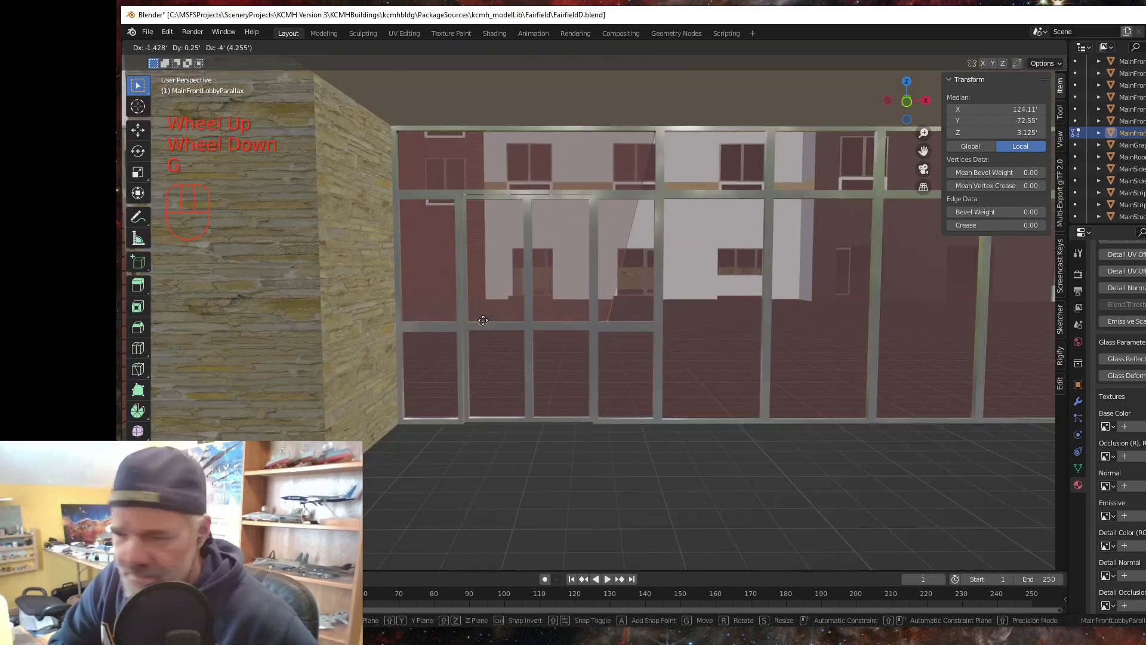
pyautogui.press('y')
pyautogui.press('Escape')
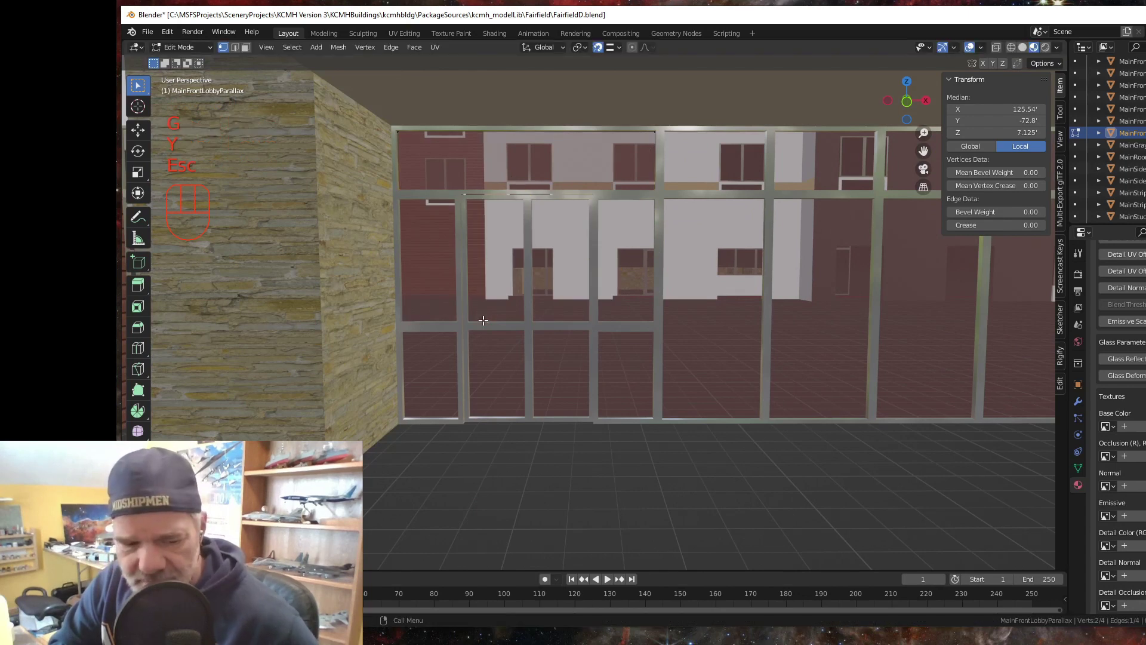
# - Move the pane's bottom edge down along Z, snapping it to the base of the entrance glass
pyautogui.write('gz-4')
pyautogui.moveTo(416, 418)
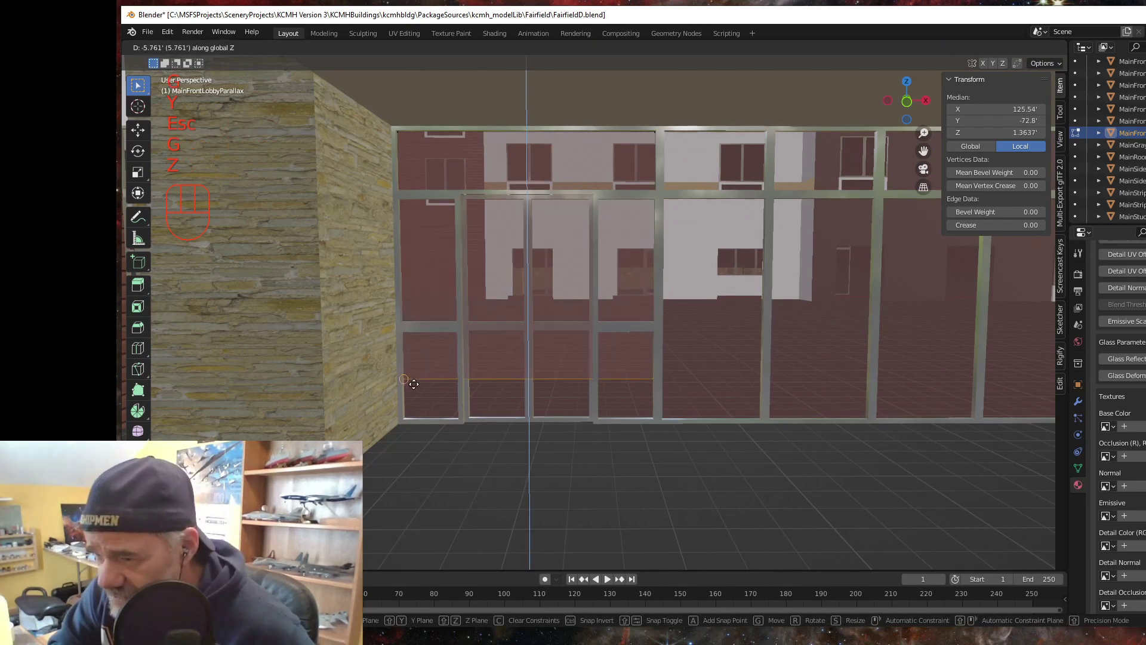
pyautogui.click(417, 418)
# - Select the pane's right edge and move it along X, snapping it to the far end of the lobby glass wall
pyautogui.middleClick(456, 494)
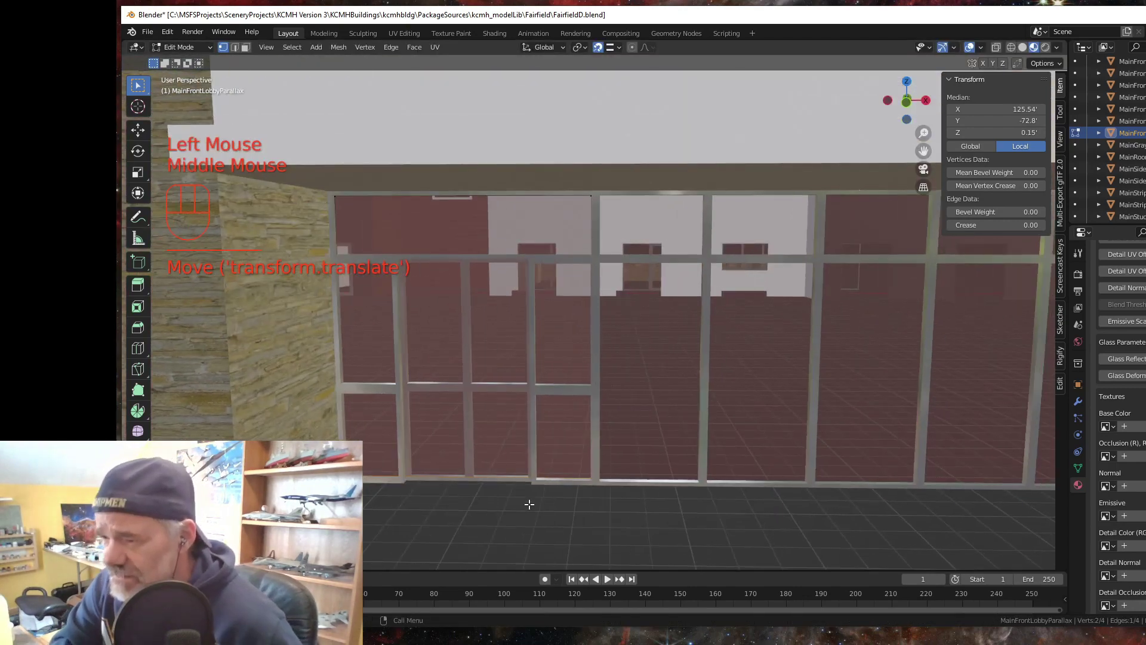
pyautogui.moveTo(543, 516); pyautogui.dragTo(663, 178)
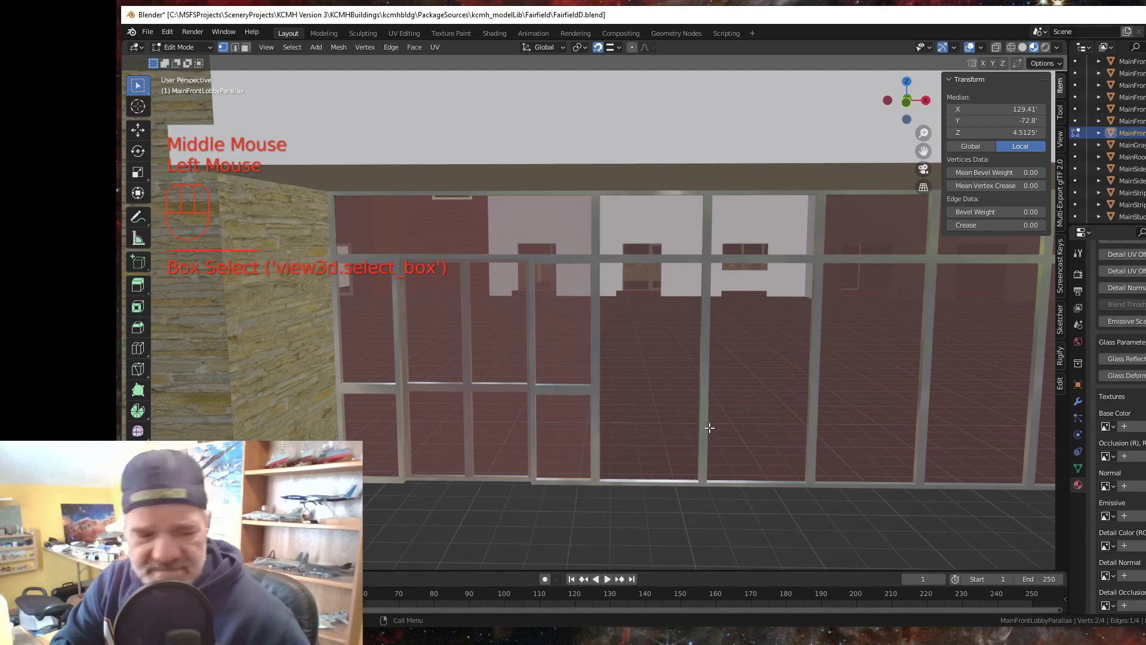
pyautogui.keyDown('shift'); pyautogui.middleClick(742, 417); pyautogui.keyUp('shift')
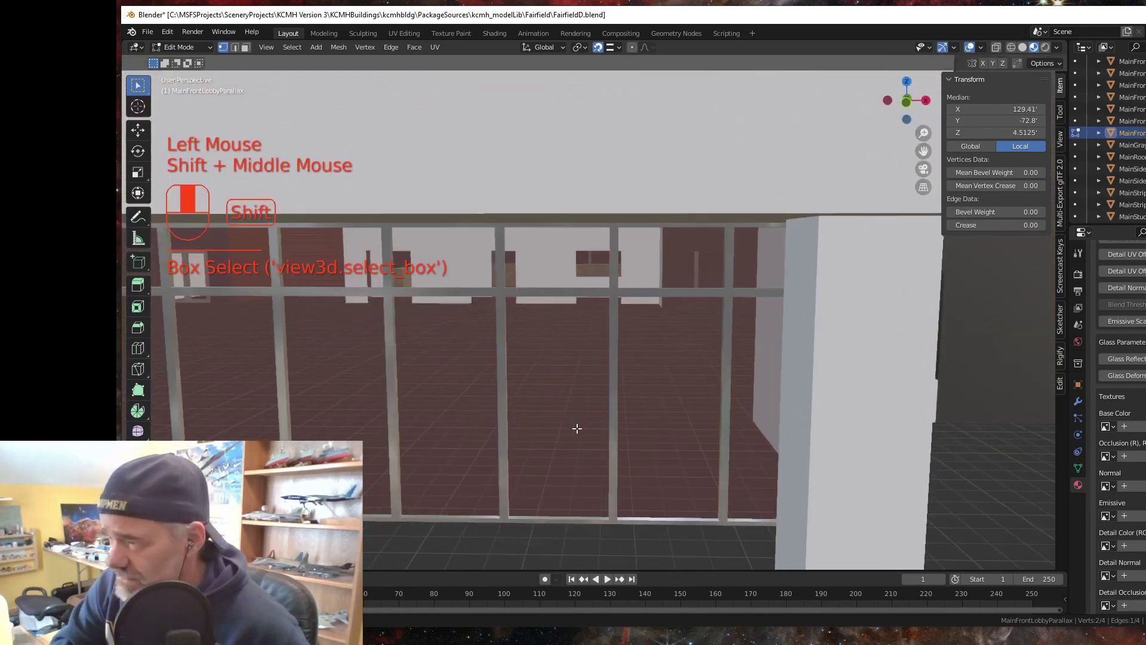
pyautogui.middleClick(583, 417)
pyautogui.keyDown('shift'); pyautogui.middleClick(584, 418); pyautogui.keyUp('shift')
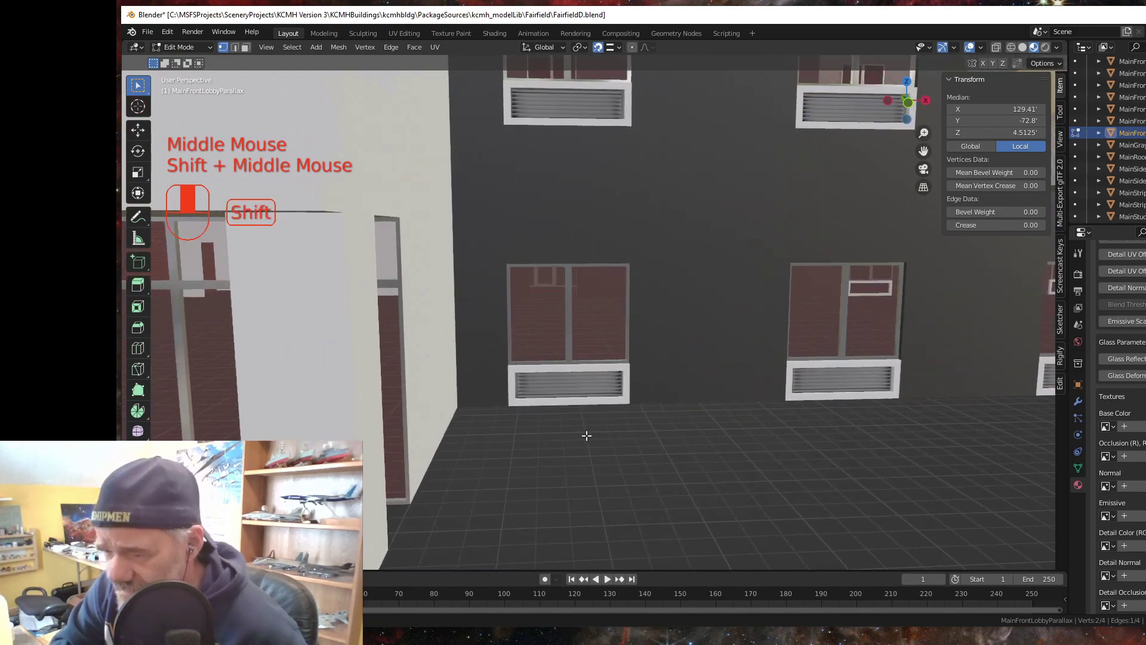
pyautogui.middleClick(584, 435)
pyautogui.keyDown('shift'); pyautogui.middleClick(543, 436); pyautogui.keyUp('shift')
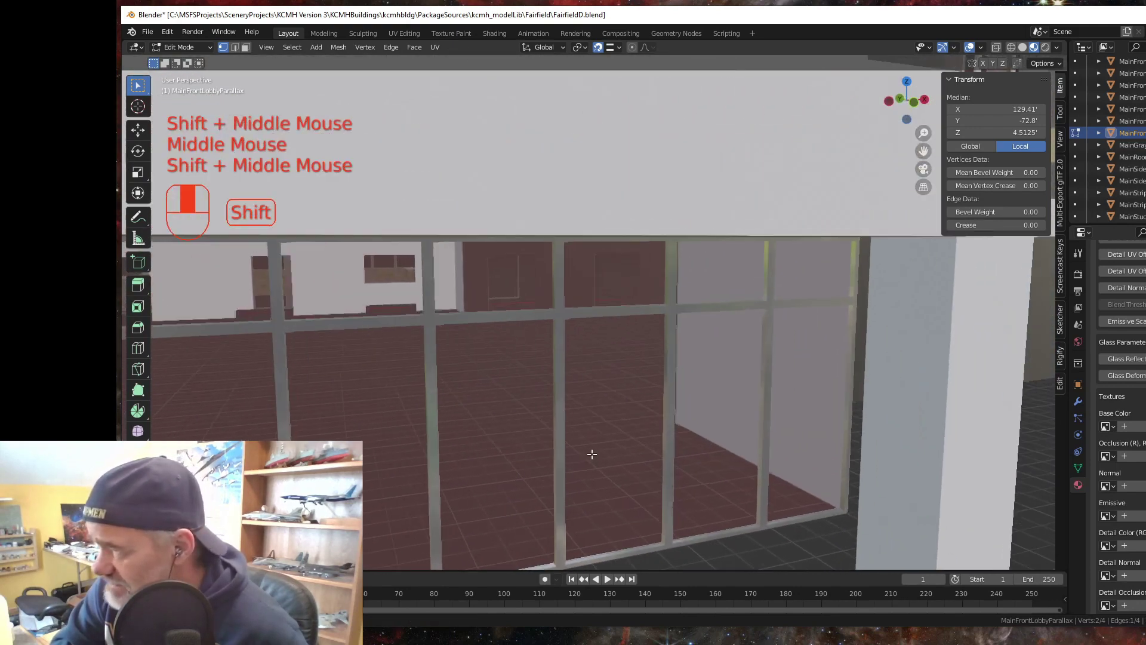
pyautogui.middleClick(581, 460)
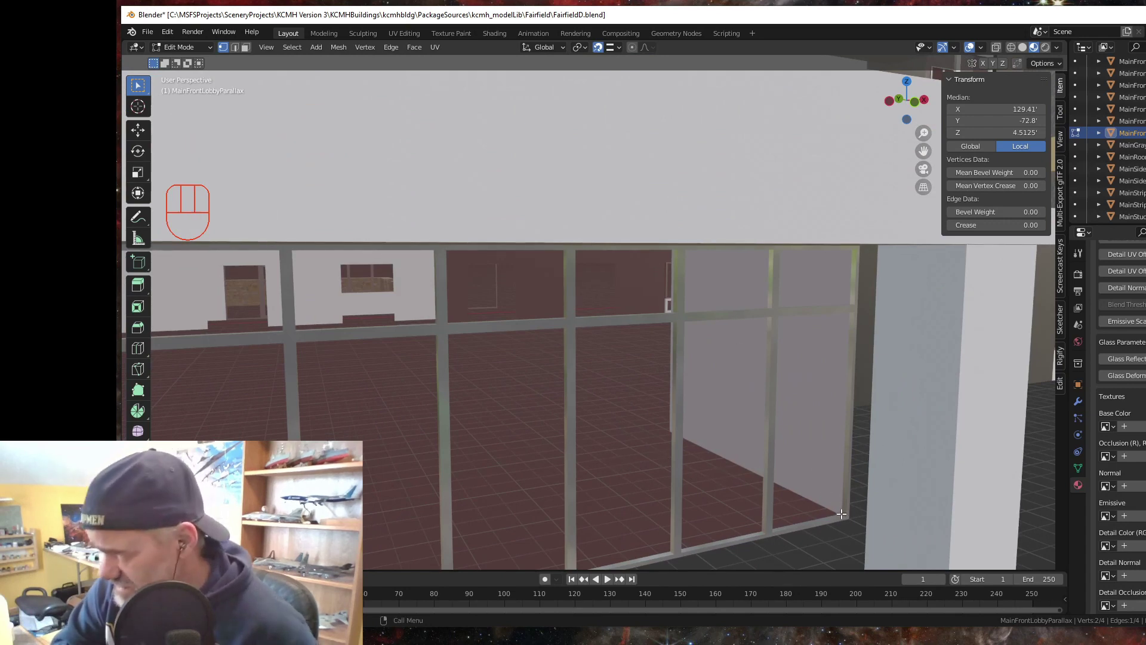
pyautogui.press('g')
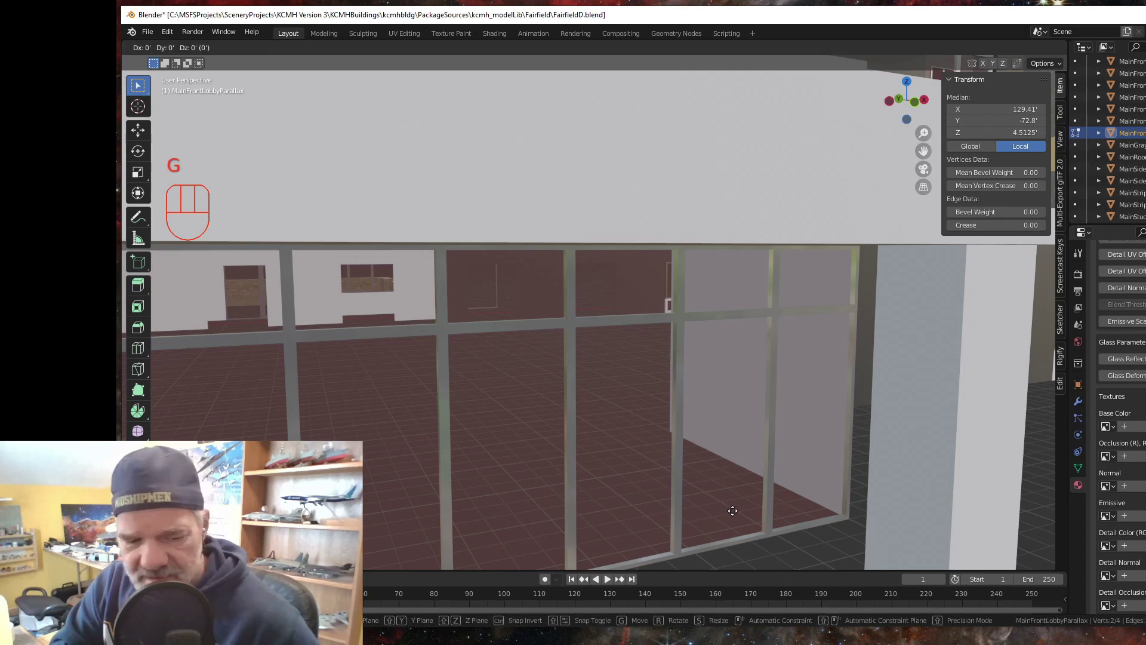
pyautogui.press('x')
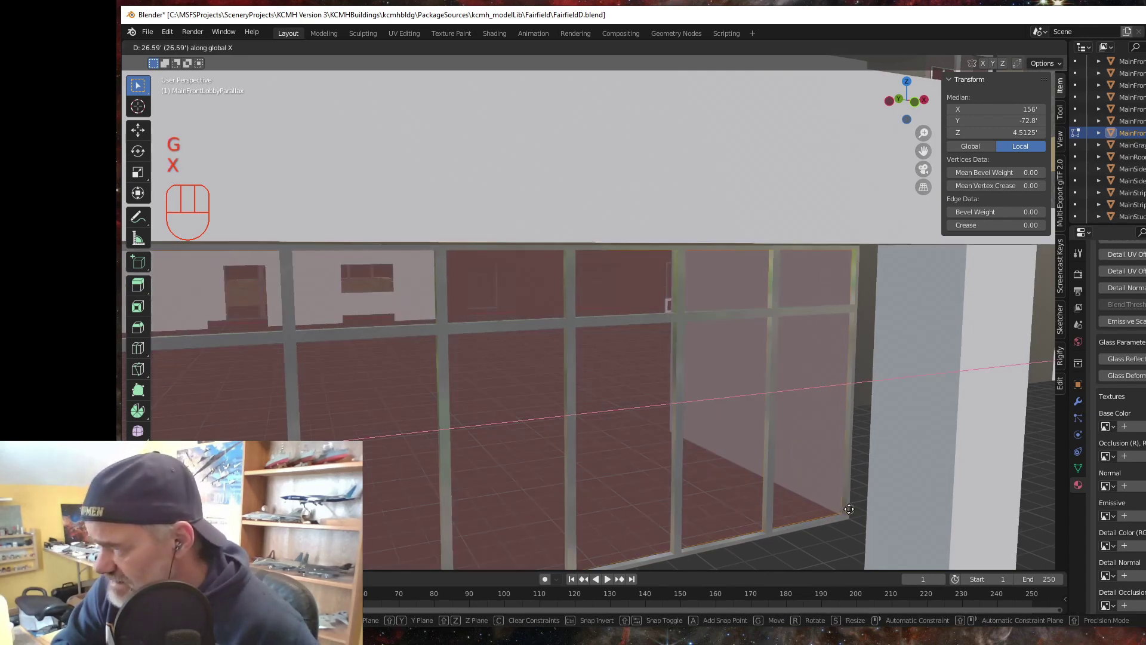
pyautogui.click(849, 510)
pyautogui.middleClick(848, 510)
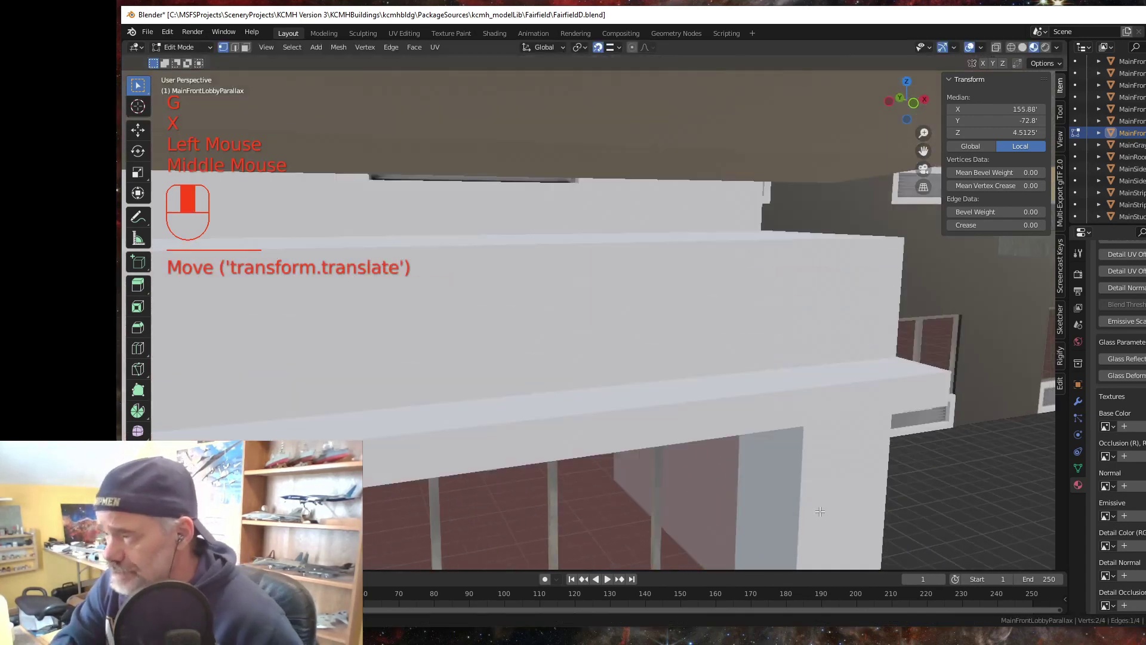
# - Return the MainFrontLobbyParallax pane to Object Mode and save the FairfieldD.blend file
pyautogui.scroll(-2, 648, 499)
pyautogui.middleClick(647, 499)
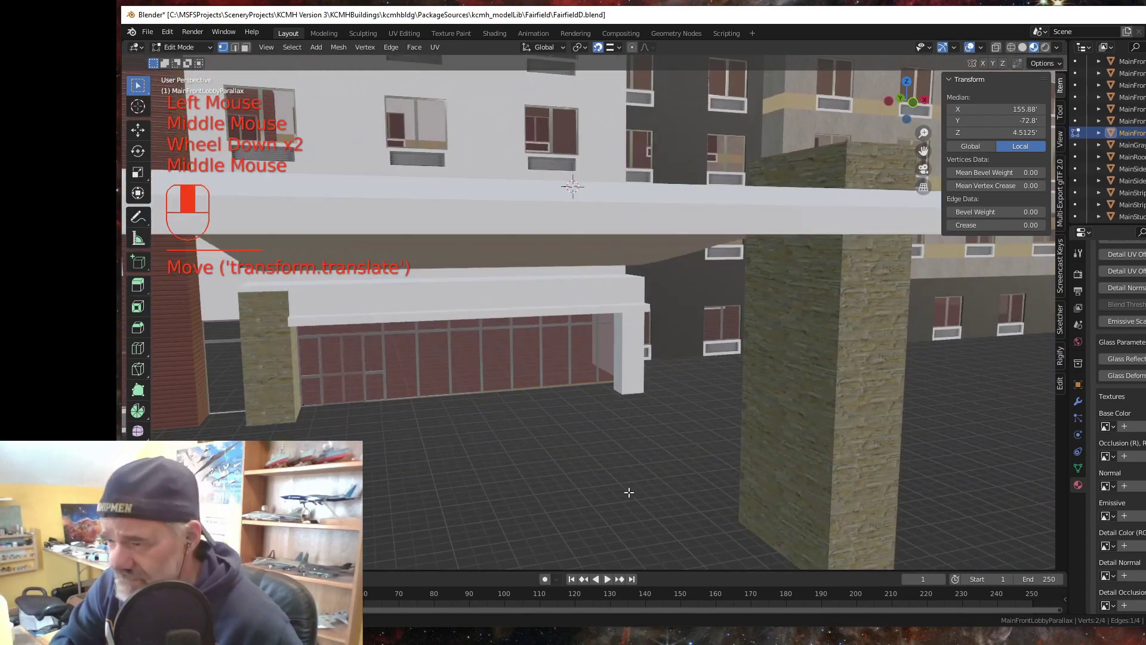
pyautogui.keyDown('shift'); pyautogui.middleClick(627, 491); pyautogui.keyUp('shift')
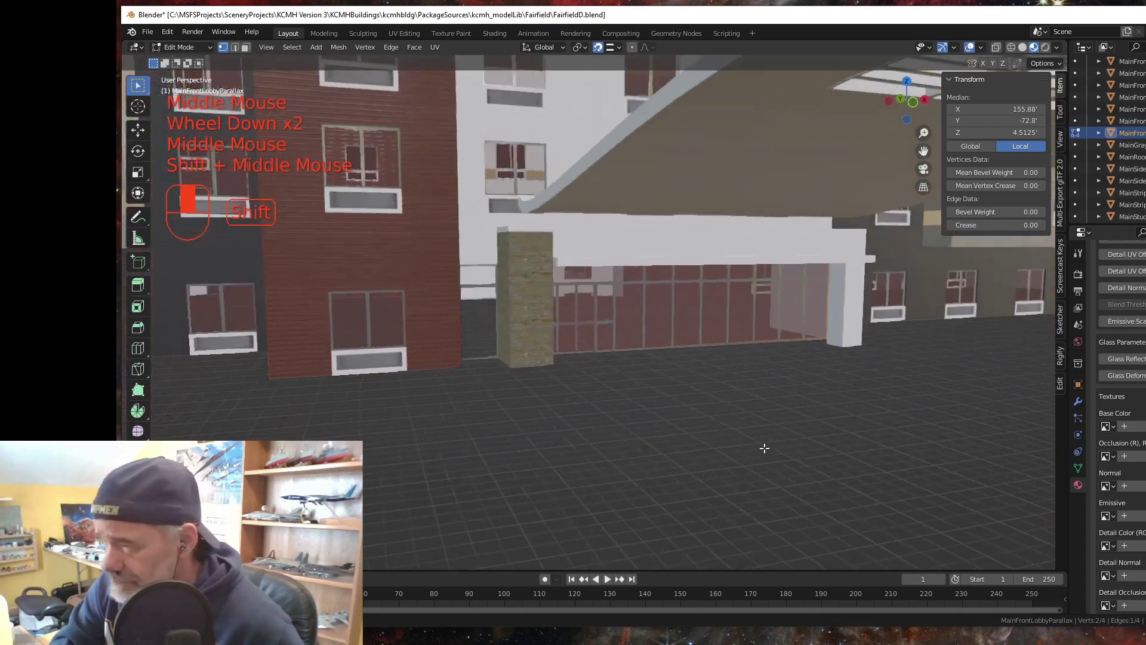
pyautogui.middleClick(764, 448)
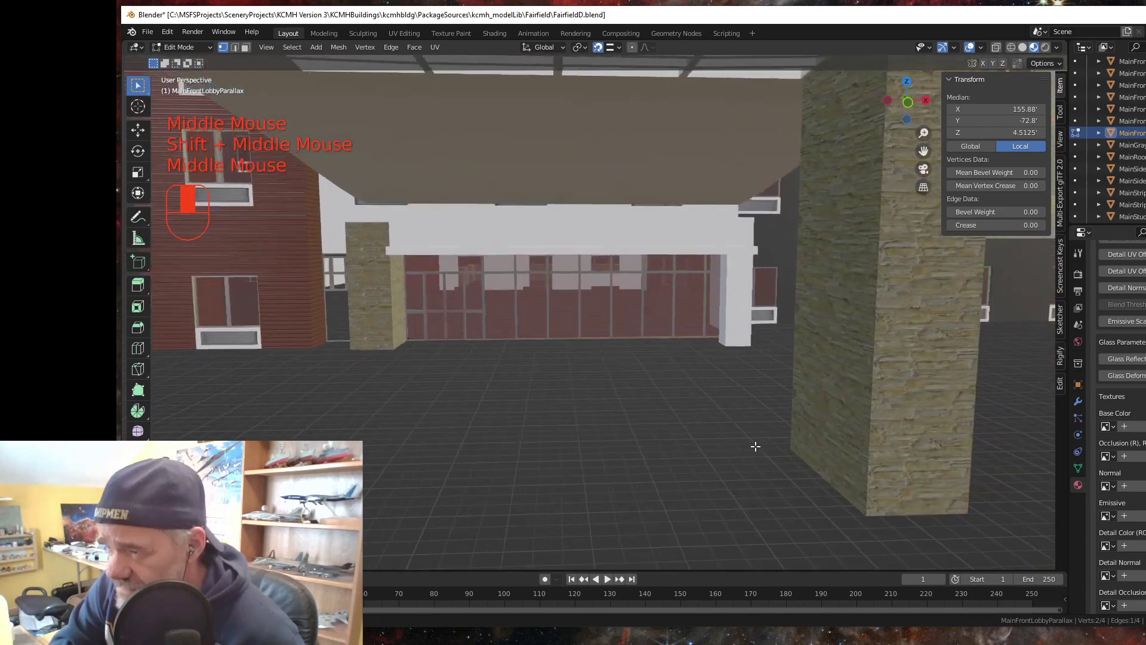
pyautogui.middleClick(756, 448)
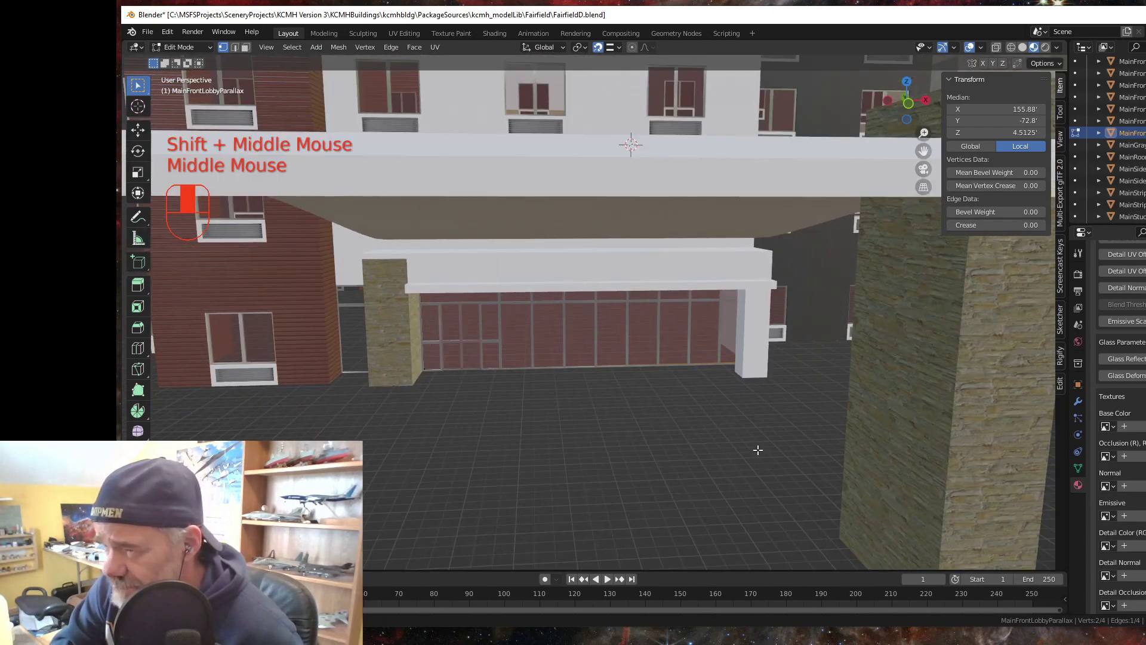
pyautogui.middleClick(759, 449)
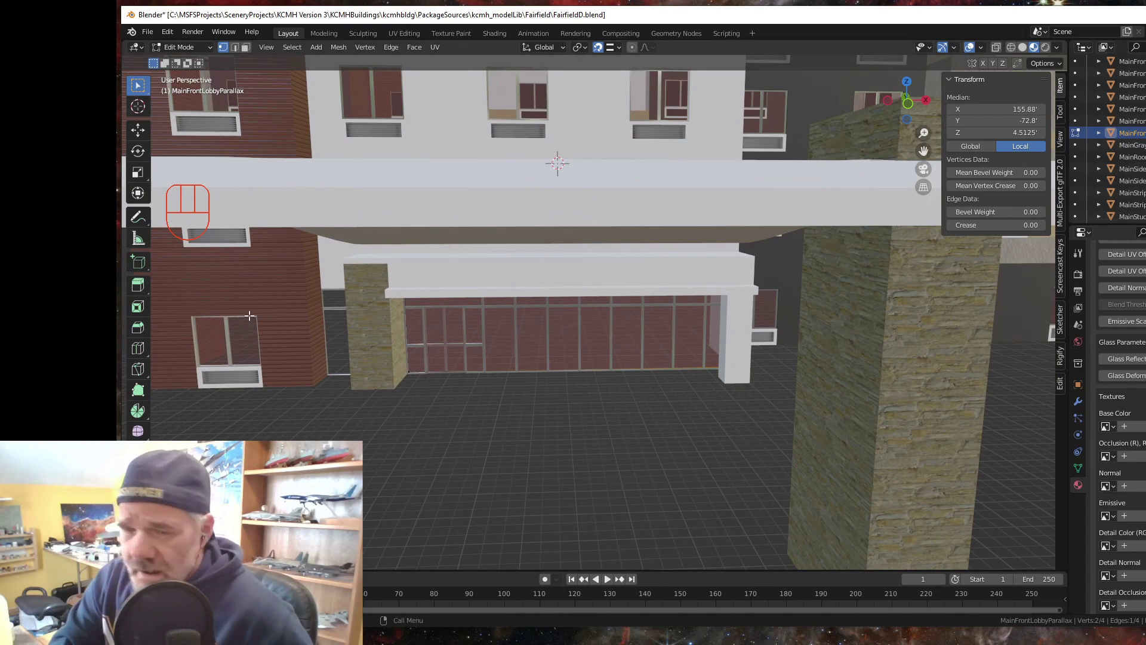
pyautogui.press('Tab')
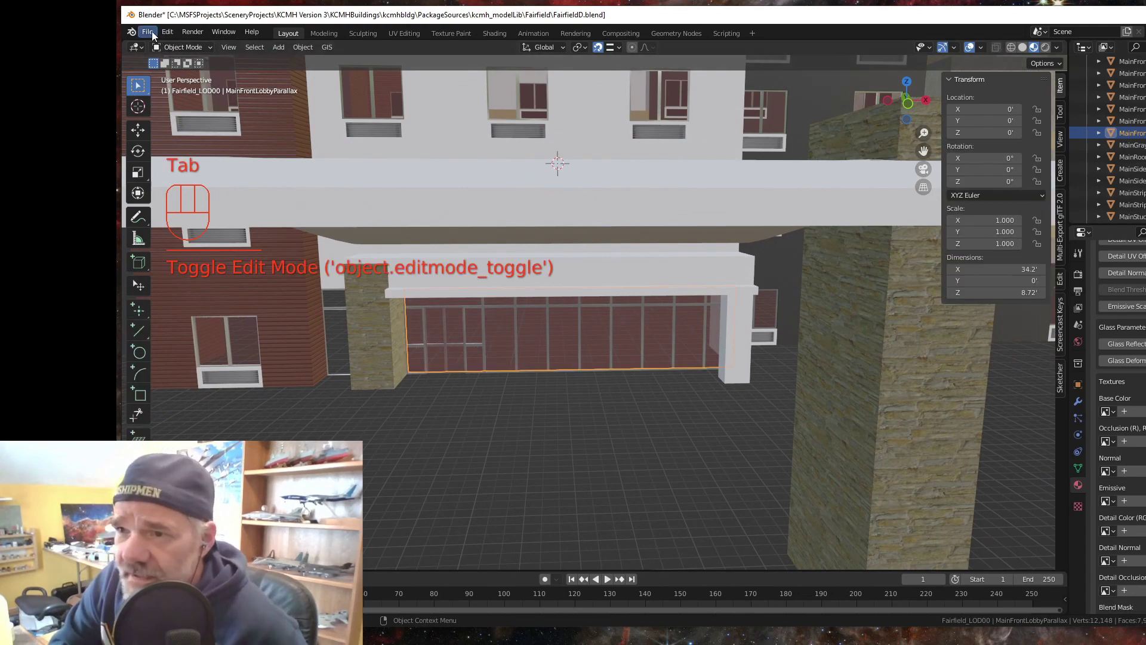
pyautogui.click(153, 35)
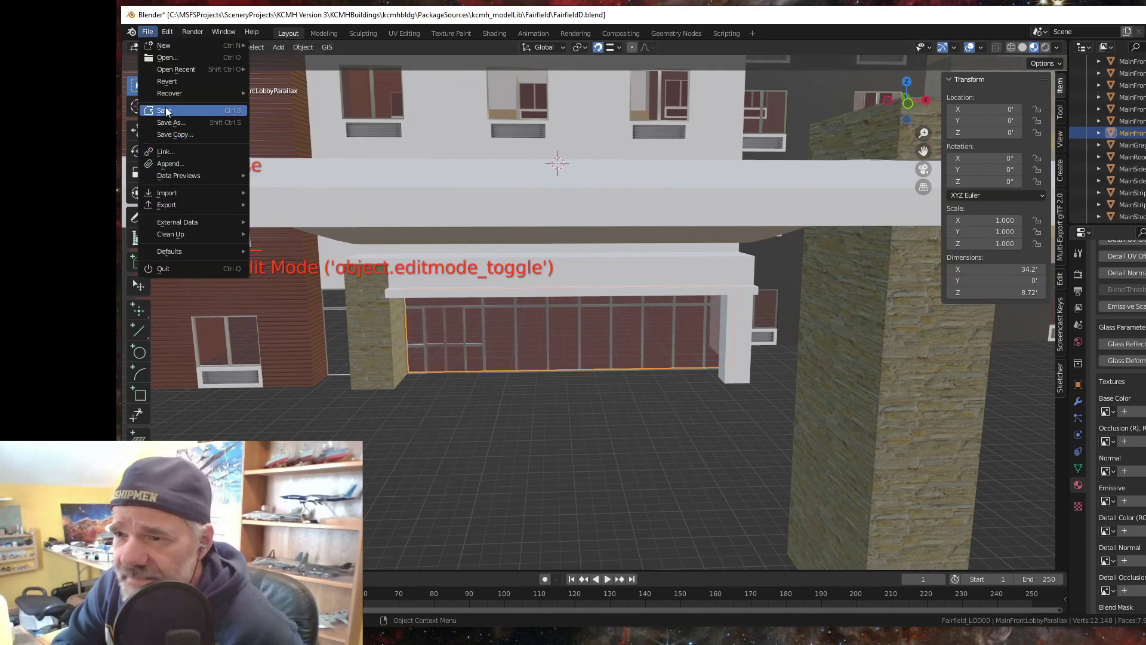
pyautogui.click(166, 112)
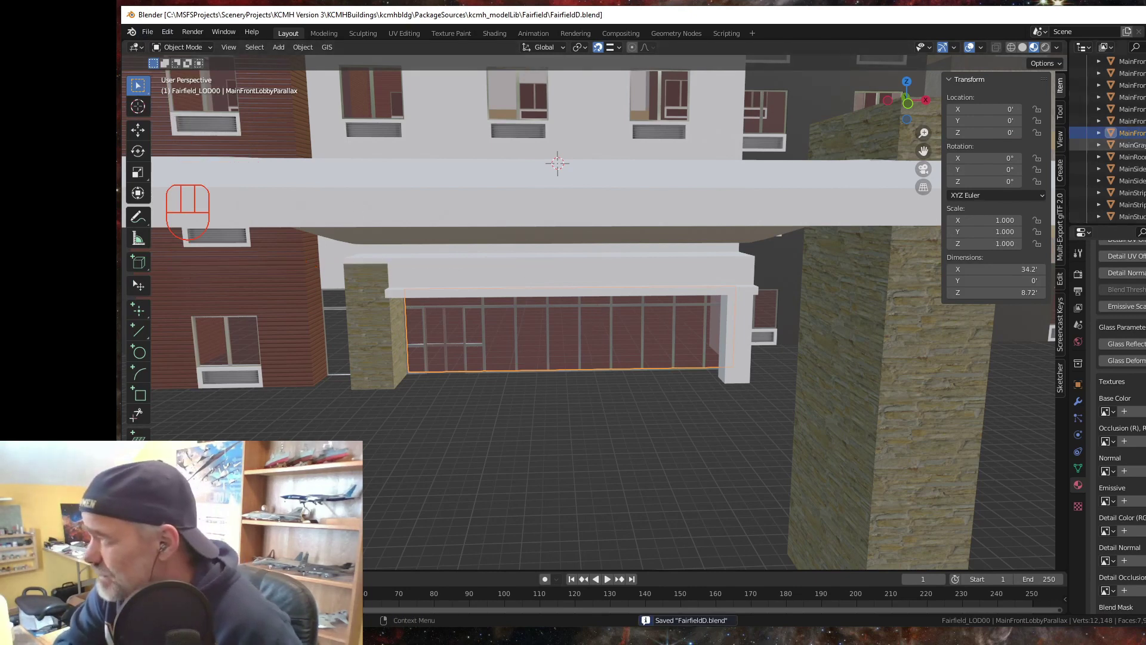
# - Hide the MainFrontDoorsGlass, MainFrontDoorsByPassGlass and MainFrontDoorsByPassInGlass objects at the front entrance
pyautogui.click(561, 349)
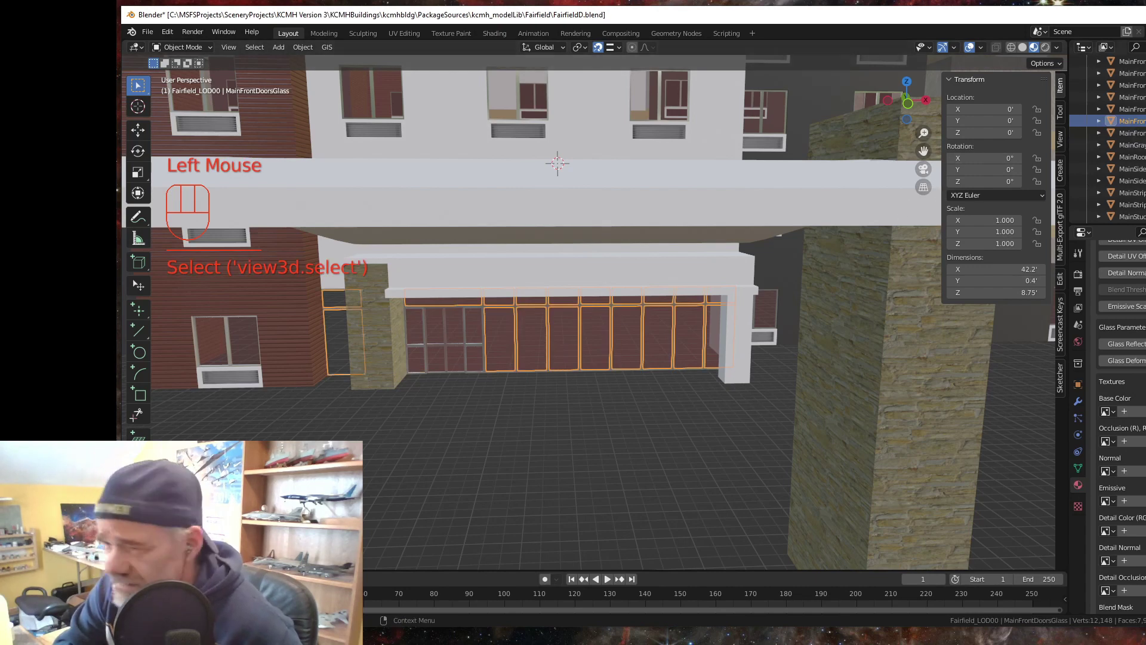
pyautogui.doubleClick(705, 235)
pyautogui.click(474, 337)
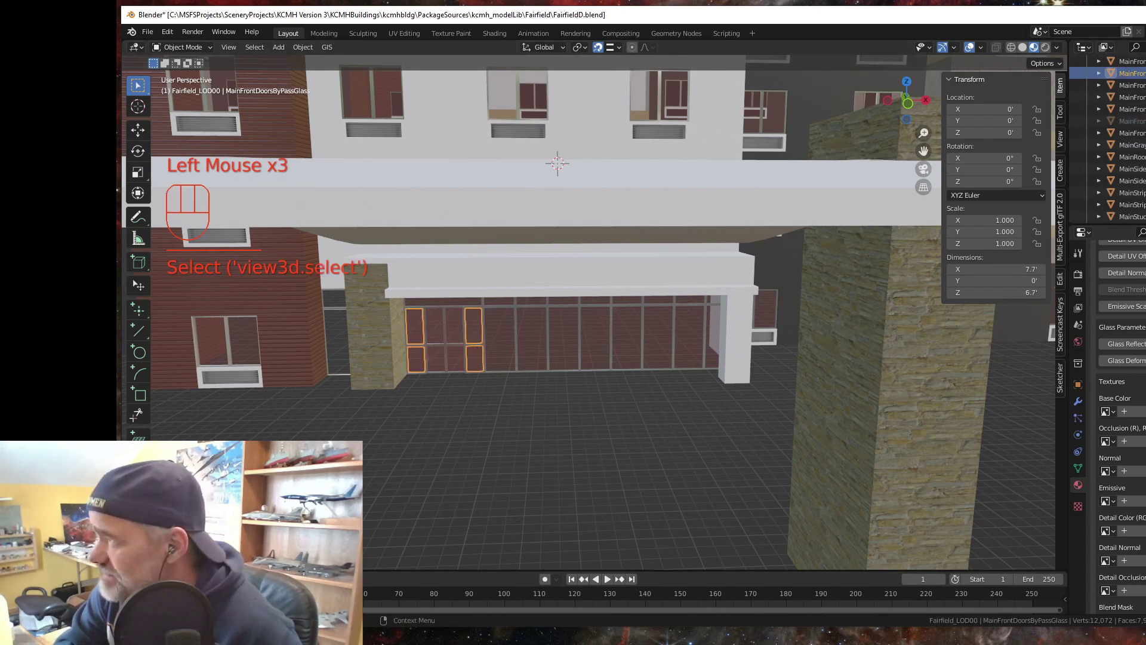
pyautogui.click(510, 241)
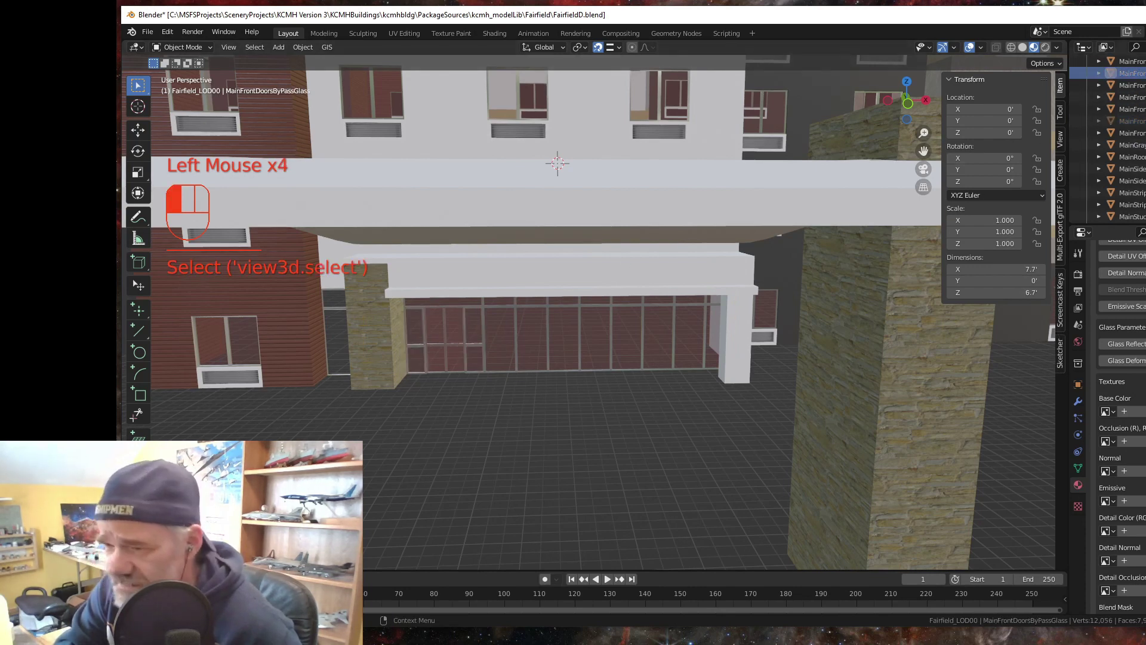
pyautogui.click(433, 335)
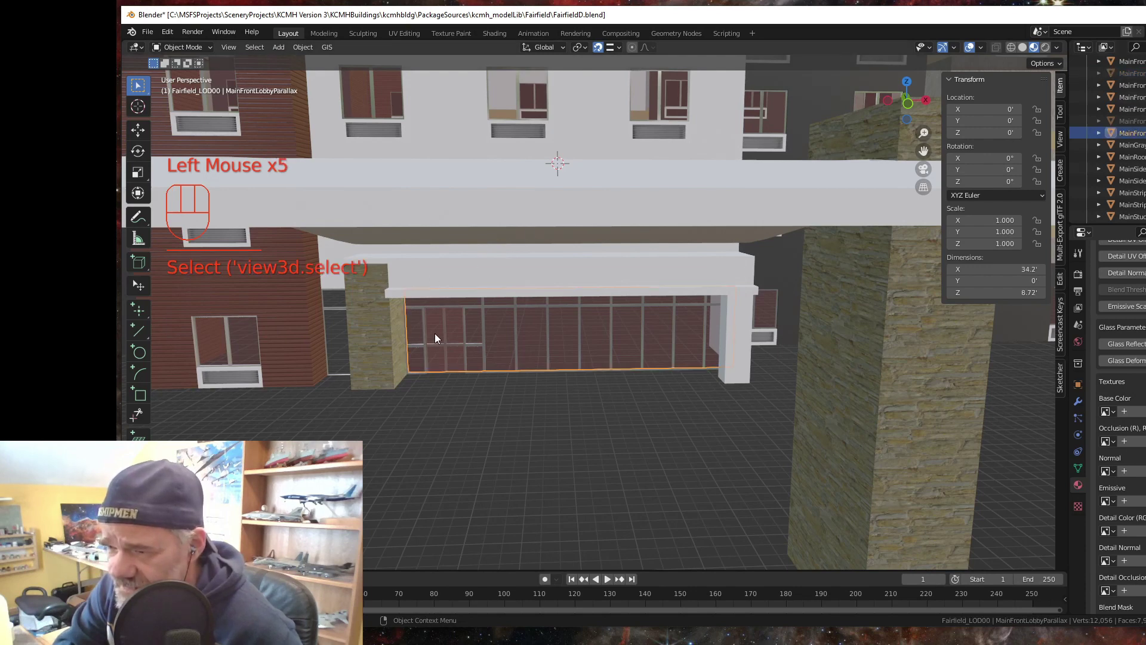
pyautogui.click(434, 333)
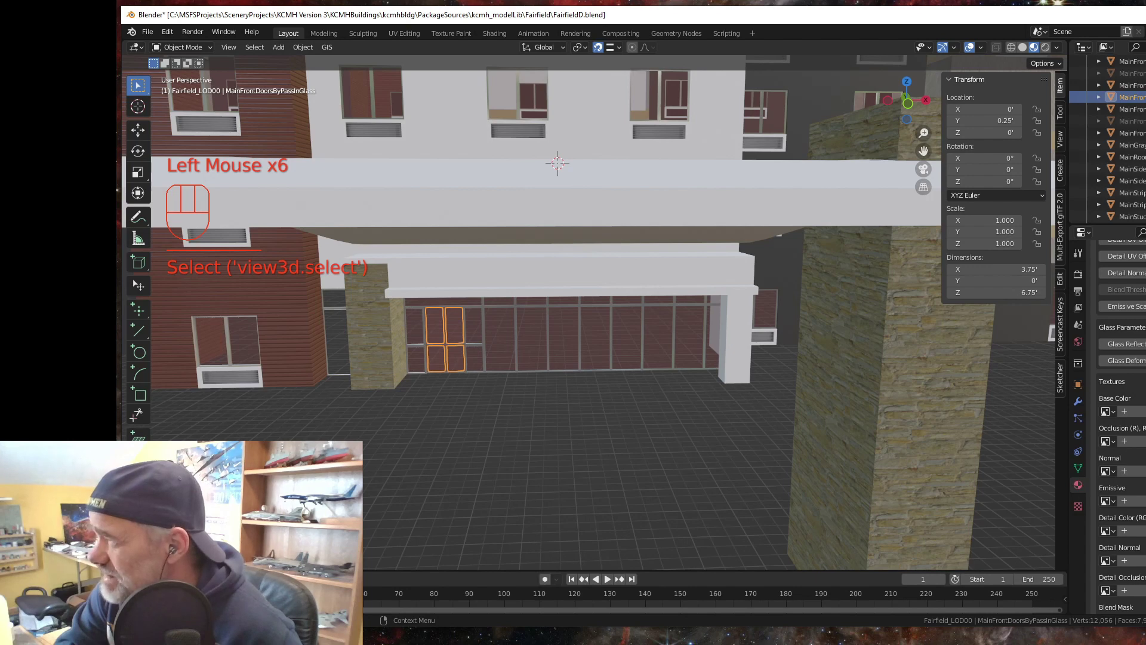
pyautogui.click(671, 374)
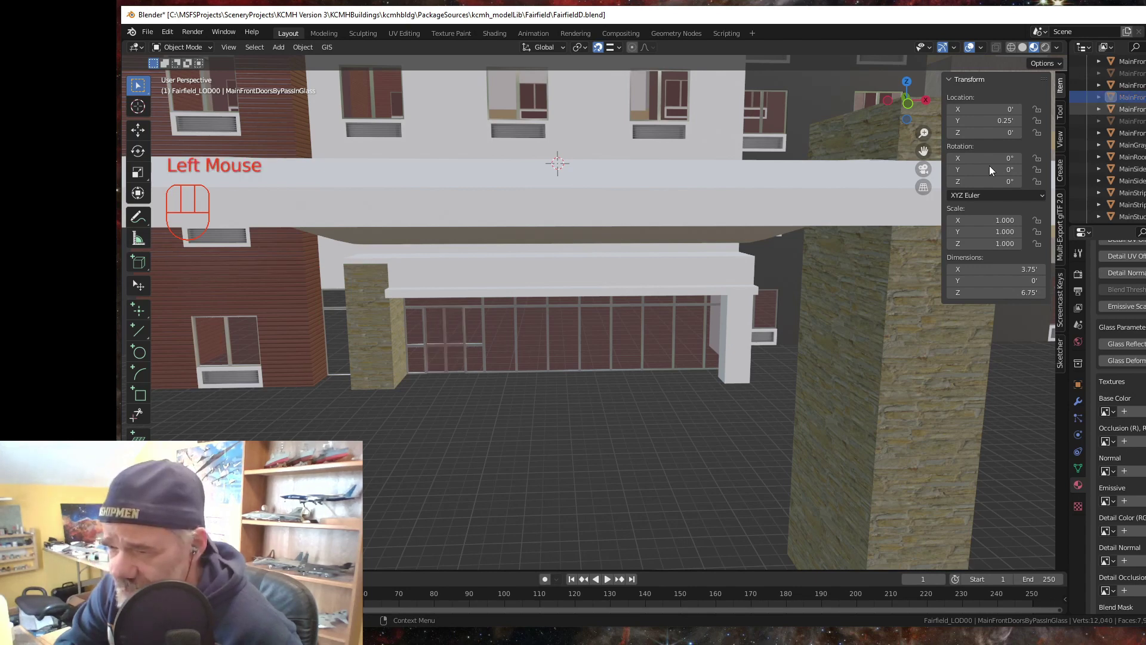
# - Select the MainFrontLobbyParallax pane and unlink its GlassDK material
pyautogui.click(565, 334)
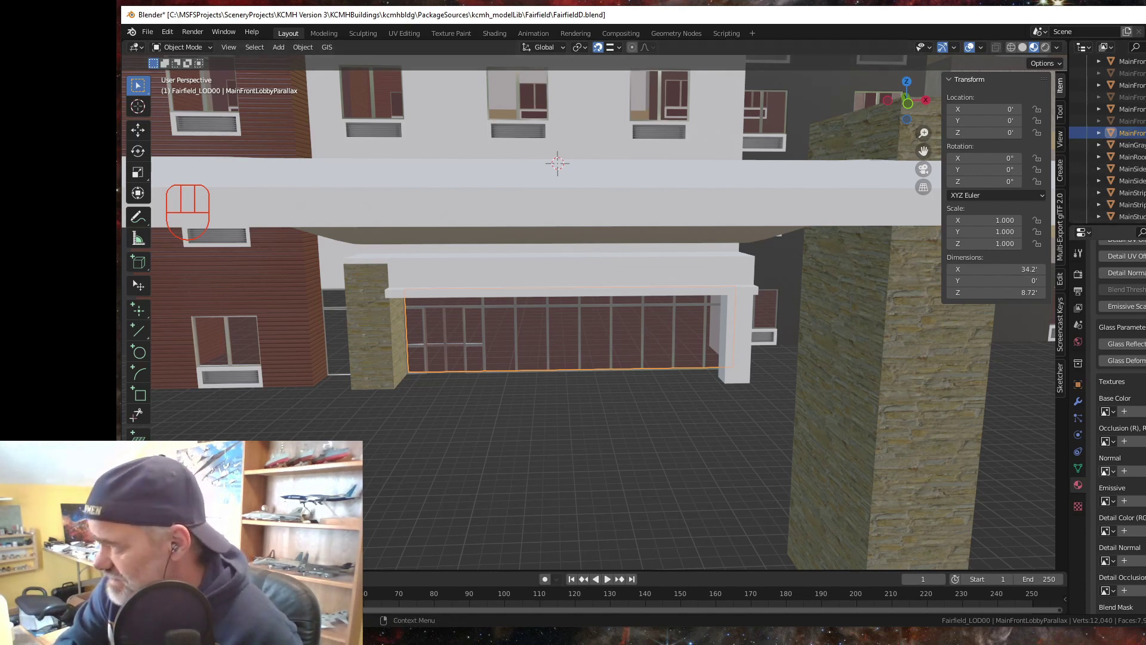
pyautogui.scroll(-1, 1102, 409)
pyautogui.scroll(2, 1102, 409)
pyautogui.scroll(6, 1122, 418)
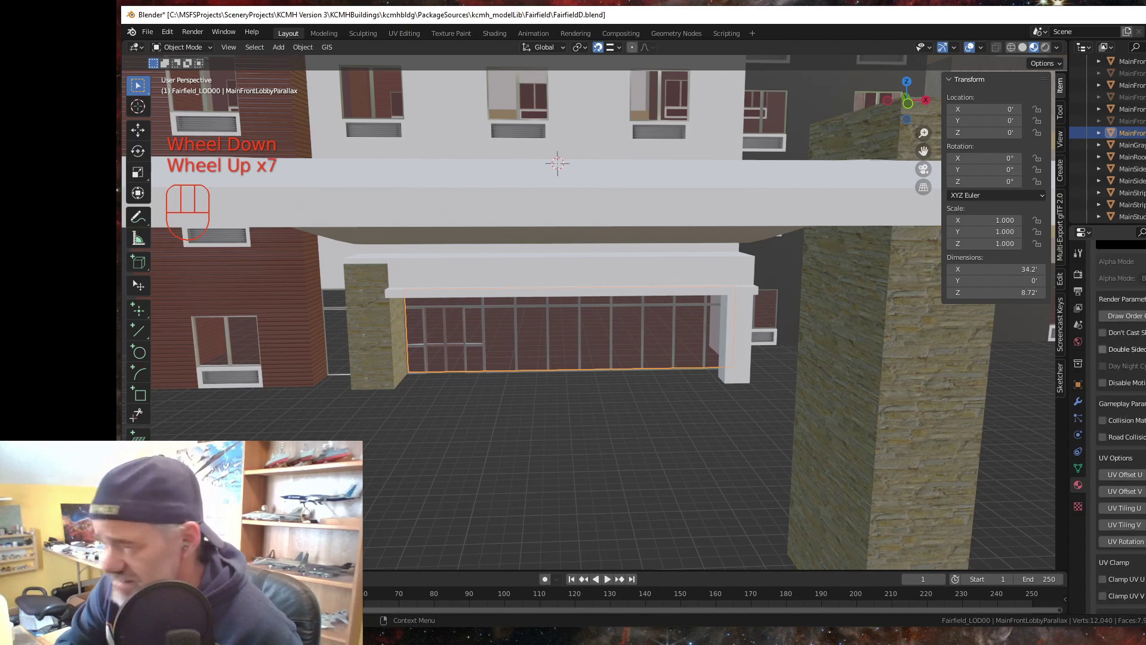
pyautogui.scroll(11, 1122, 401)
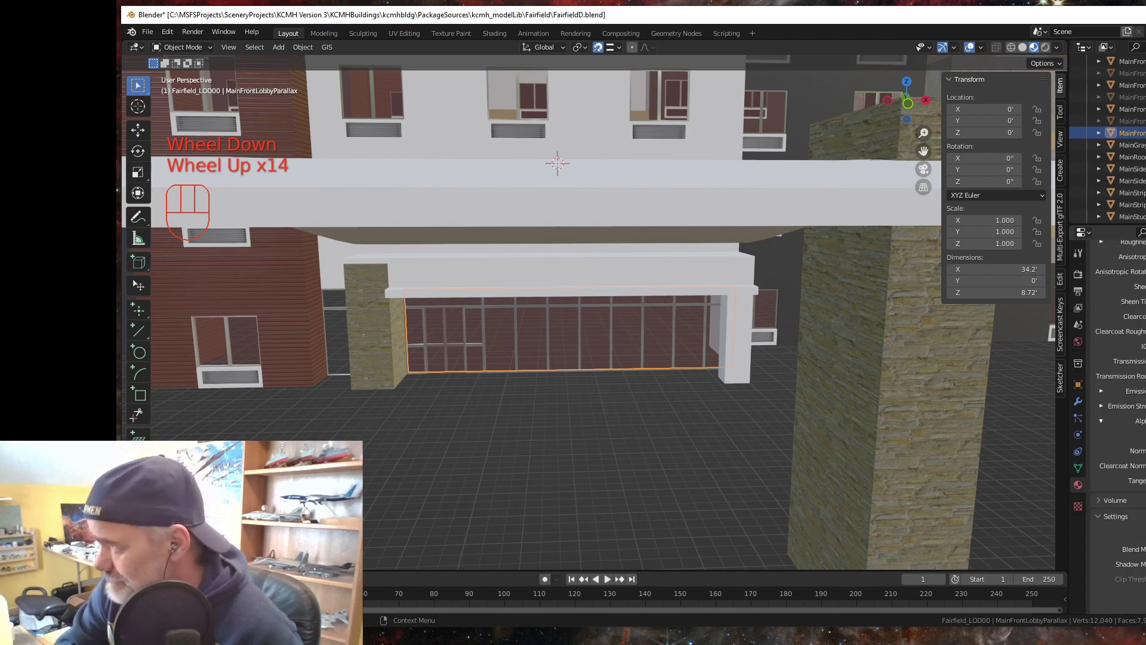
pyautogui.scroll(2, 1126, 323)
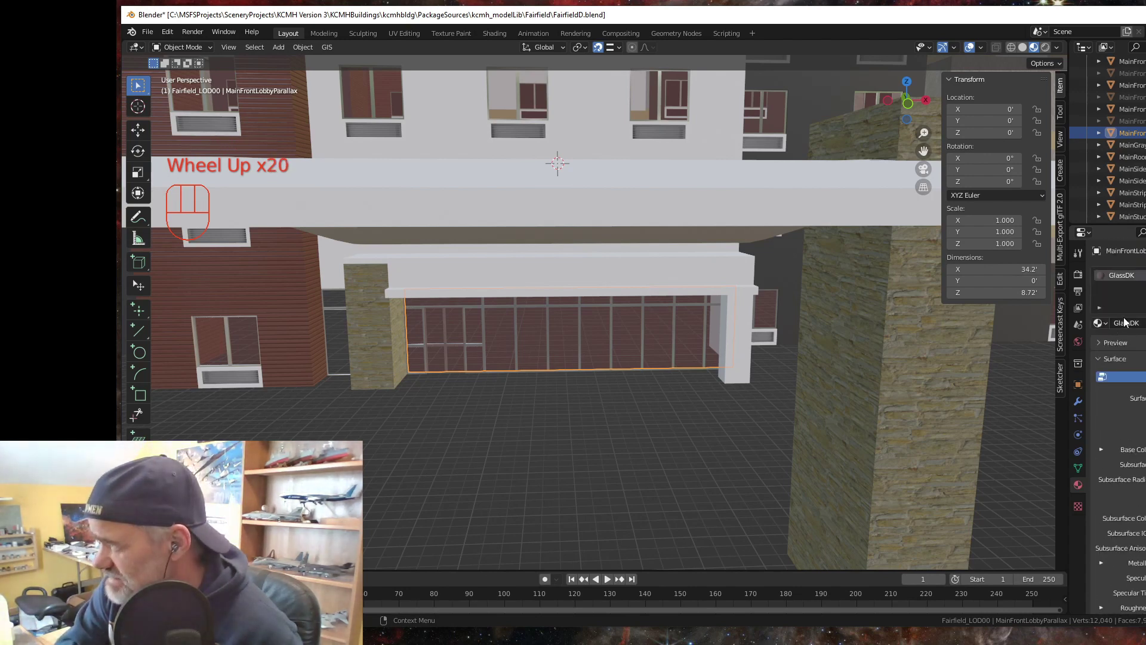
pyautogui.click(1141, 323)
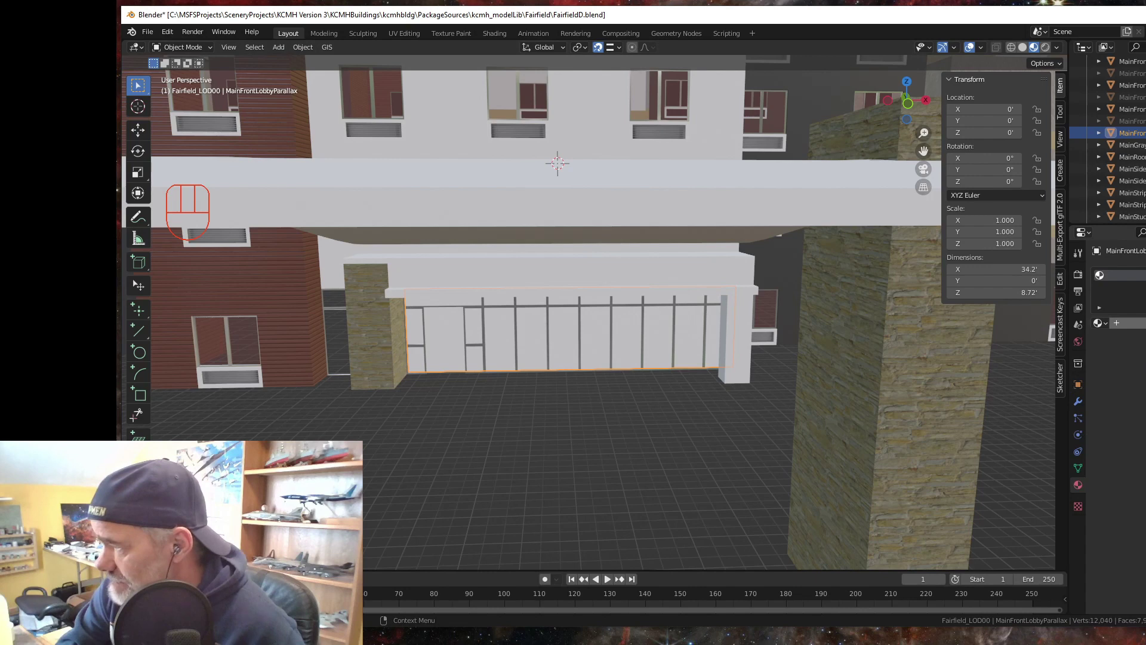
# - Create a new material for the MainFrontLobbyParallax pane and name it LobbyParallax
pyautogui.click(1121, 323)
pyautogui.click(1126, 323)
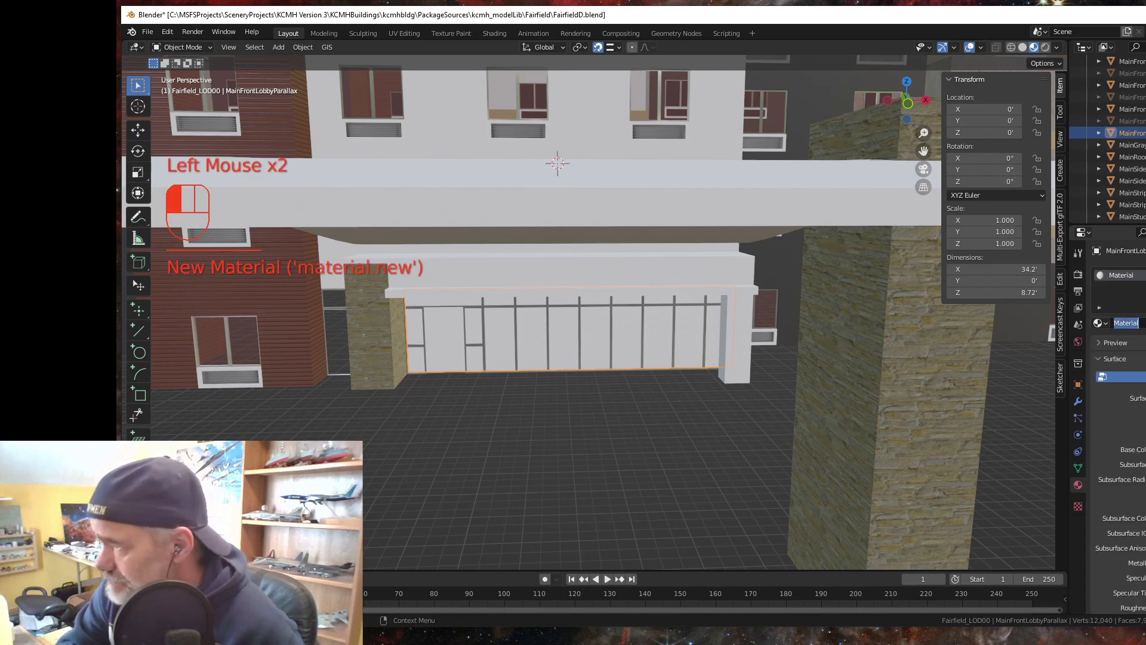
pyautogui.write('La')
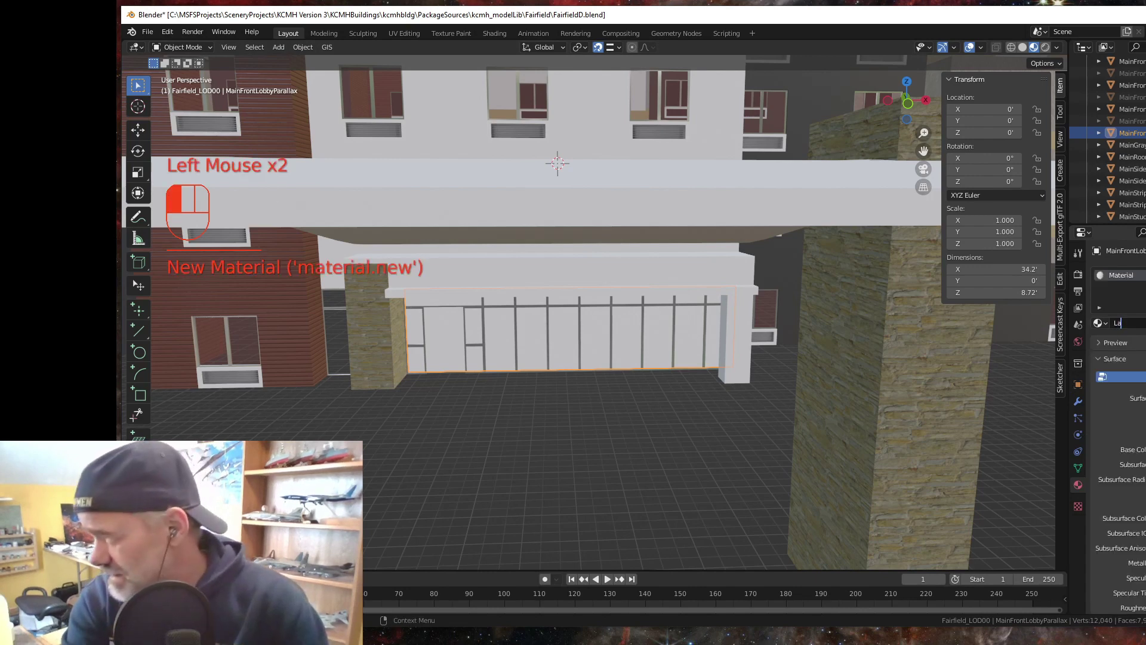
pyautogui.press('BackSpace')
pyautogui.write('obby')
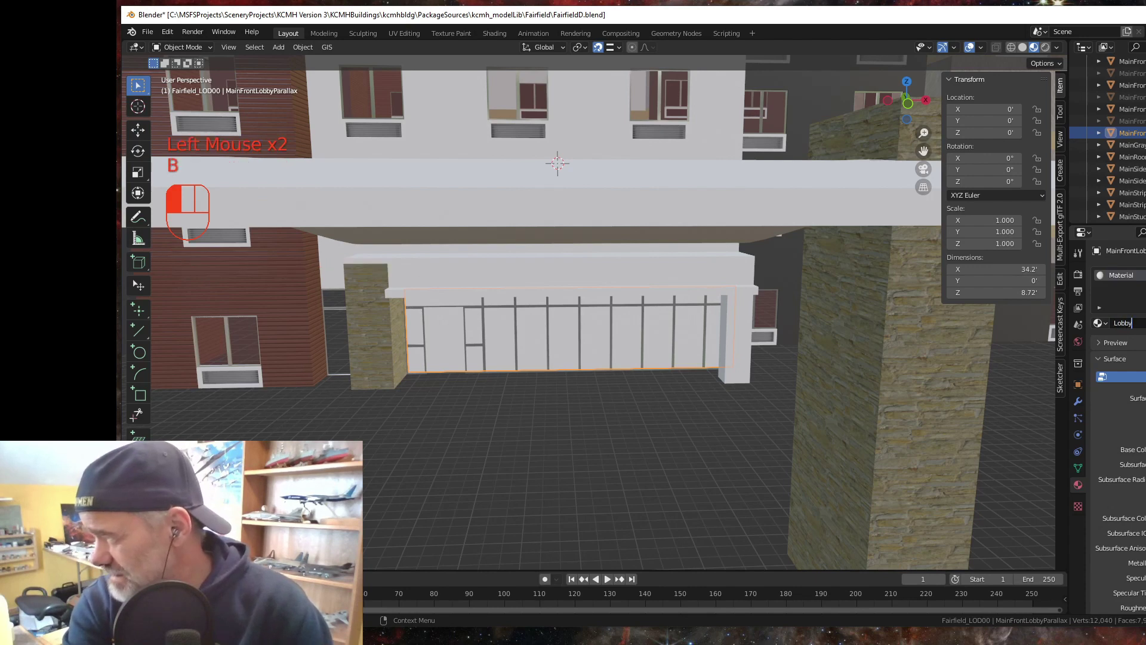
pyautogui.write('Para')
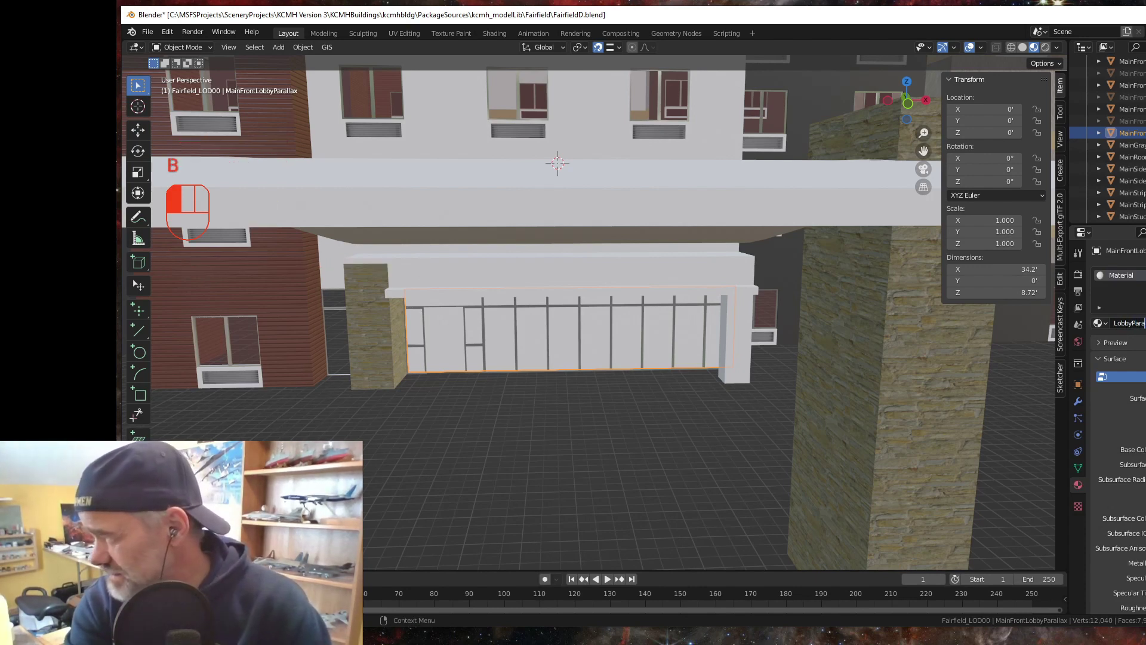
pyautogui.write('llax')
pyautogui.press('Return')
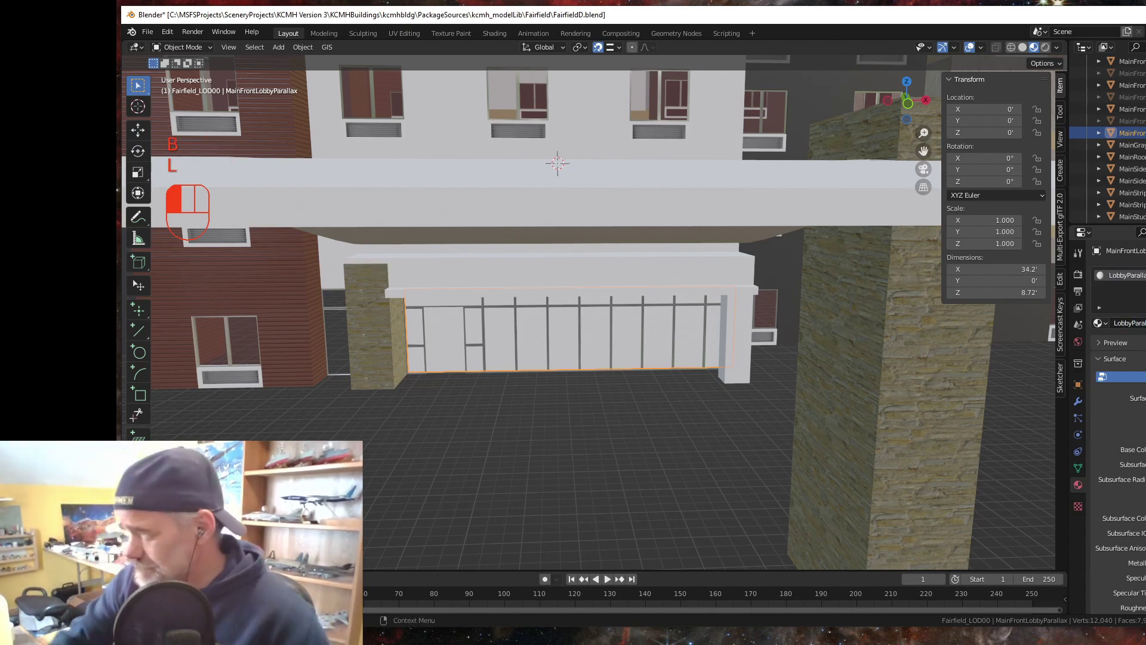
# - Set the MSFS material type of LobbyParallax to Parallax
pyautogui.scroll(-8, 1119, 418)
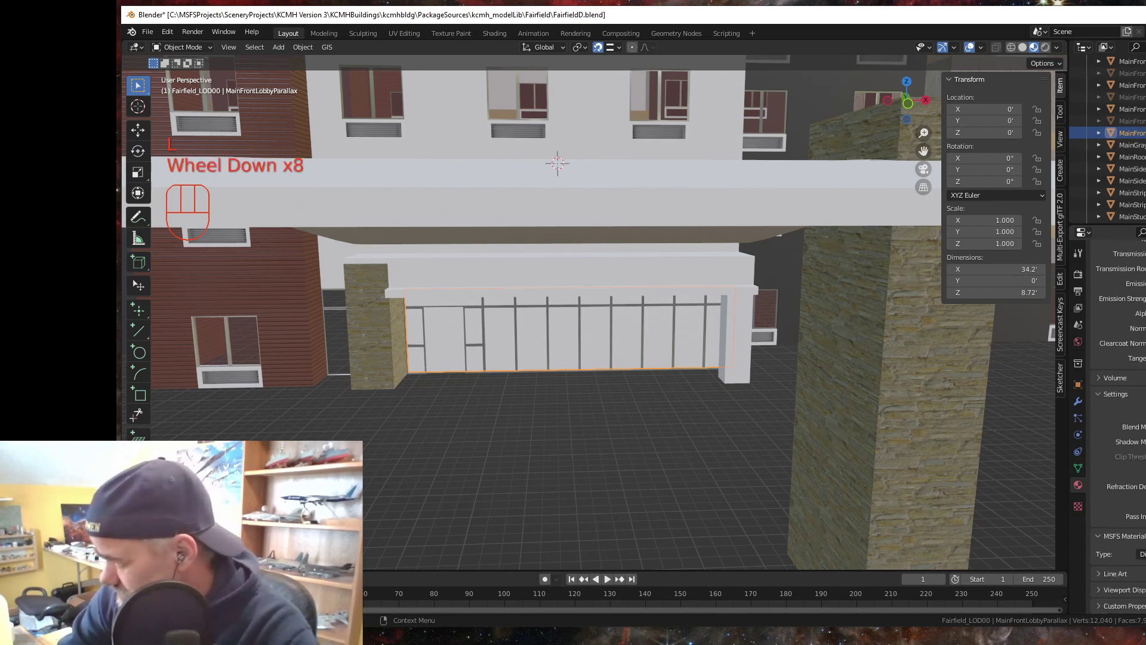
pyautogui.scroll(-2, 1119, 418)
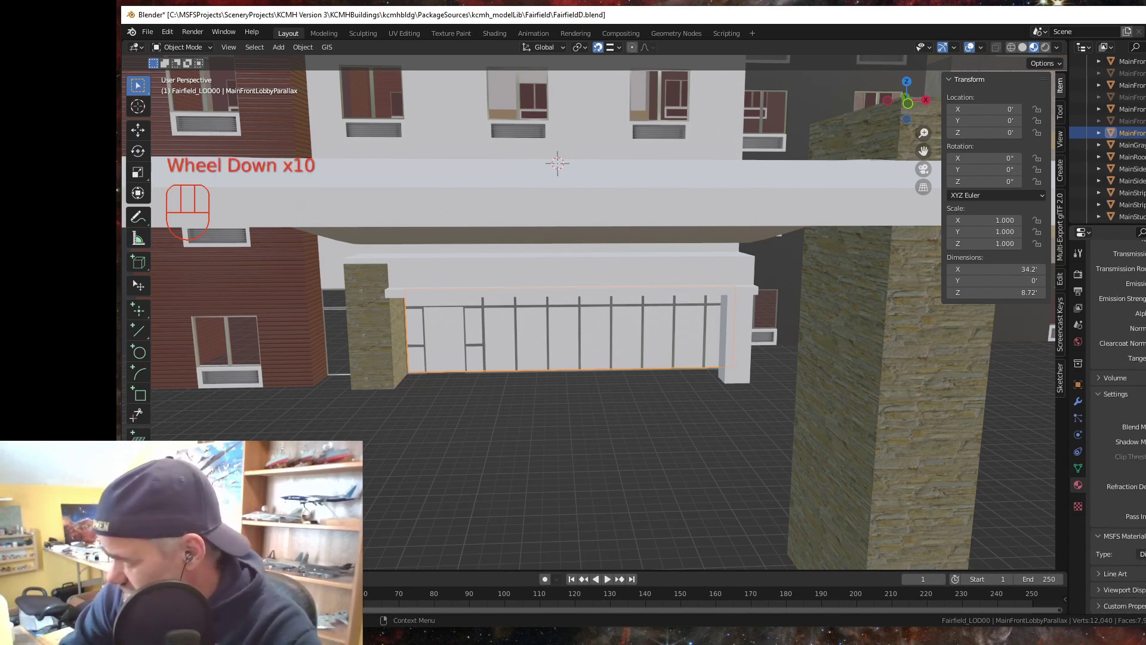
pyautogui.click(1142, 554)
pyautogui.moveTo(1141, 487); pyautogui.dragTo(1142, 435)
# - Load brownglass2.png from the texture folder as the LobbyParallax material's Front Glass Color texture
pyautogui.scroll(-7, 1139, 506)
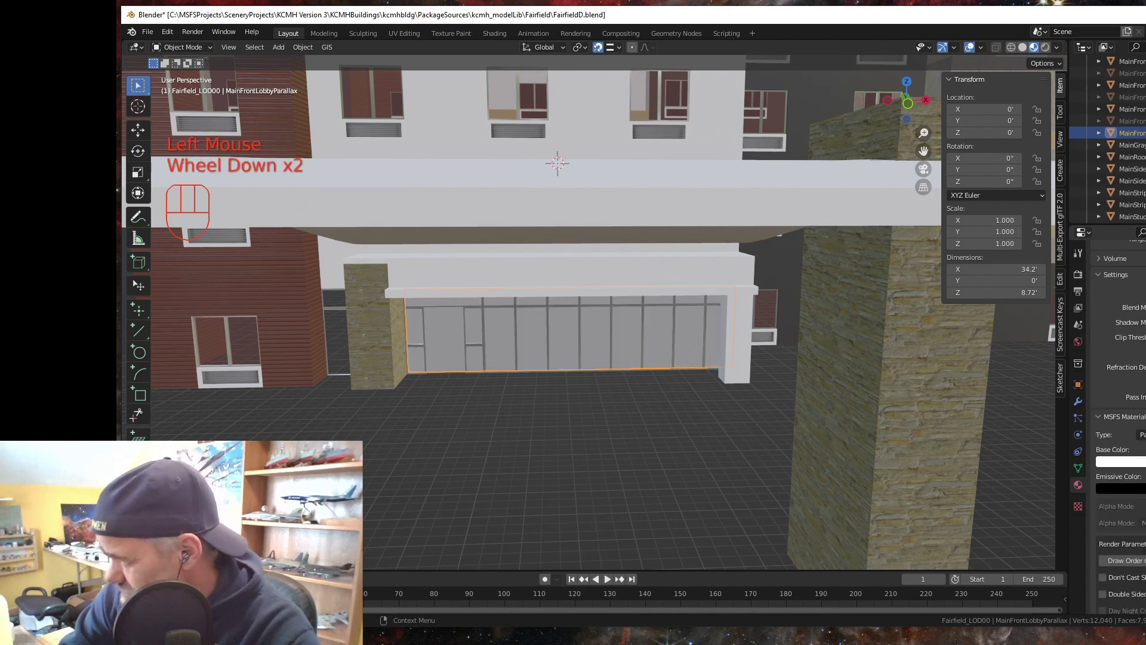
pyautogui.scroll(-6, 1139, 506)
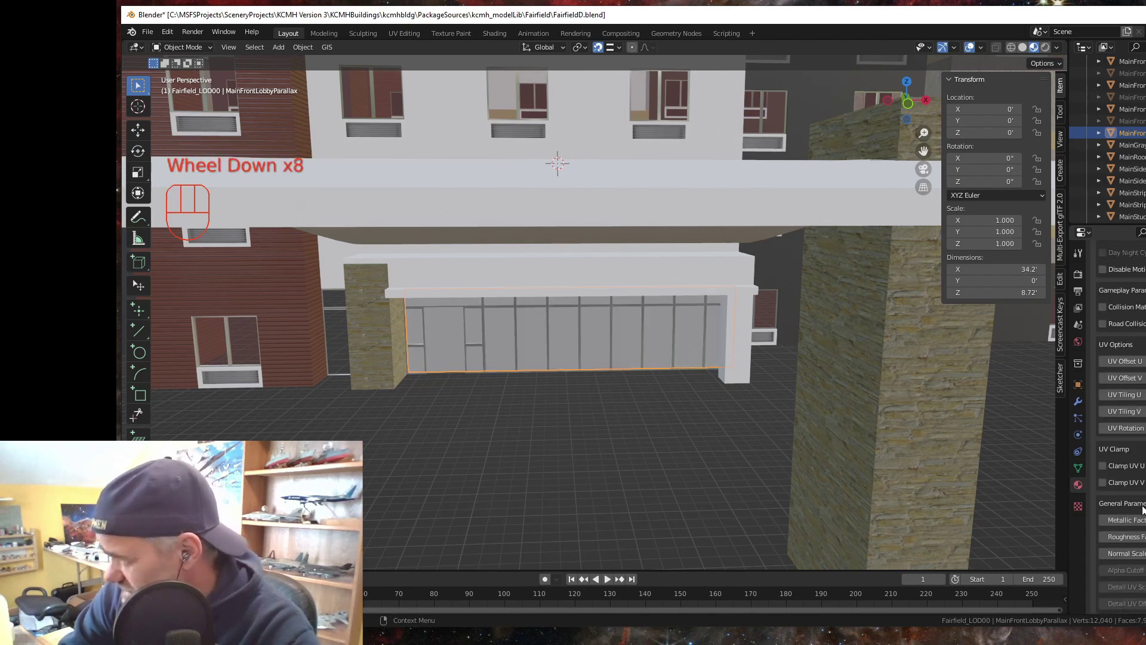
pyautogui.scroll(-2, 1139, 510)
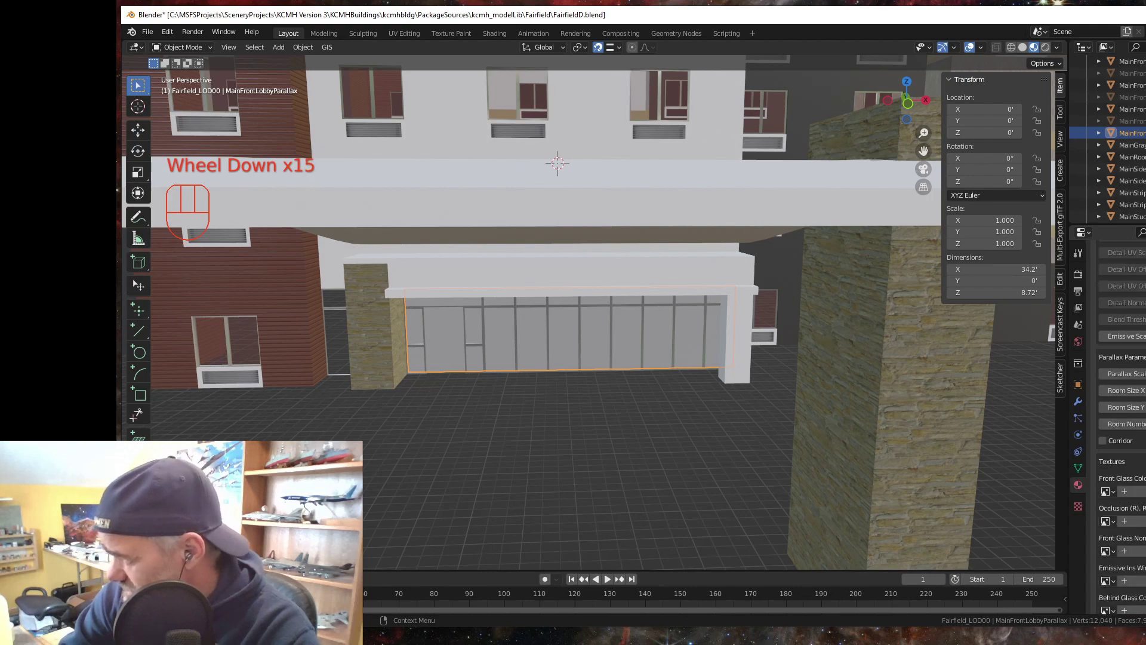
pyautogui.click(1142, 491)
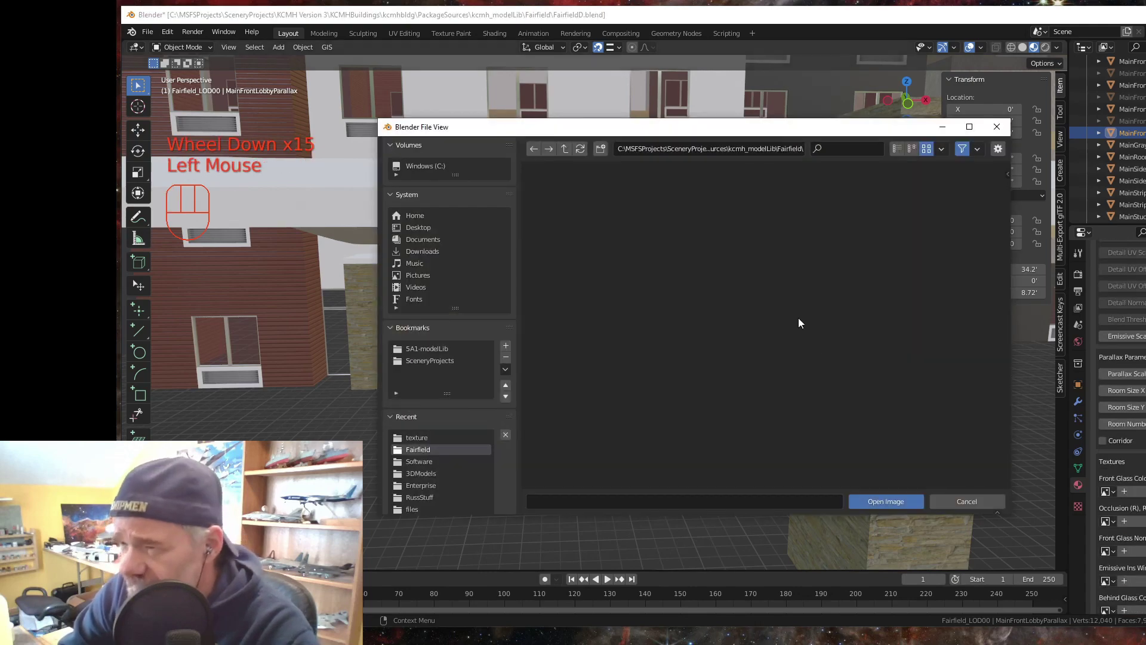
pyautogui.click(421, 437)
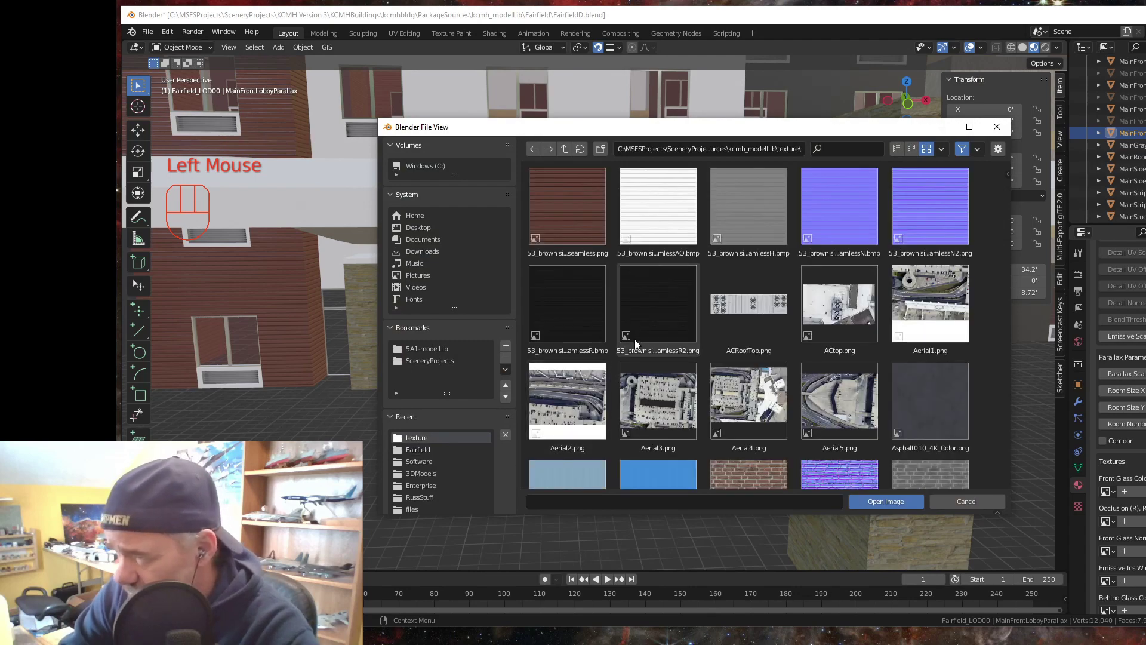
pyautogui.scroll(-4, 635, 341)
pyautogui.scroll(-6, 635, 341)
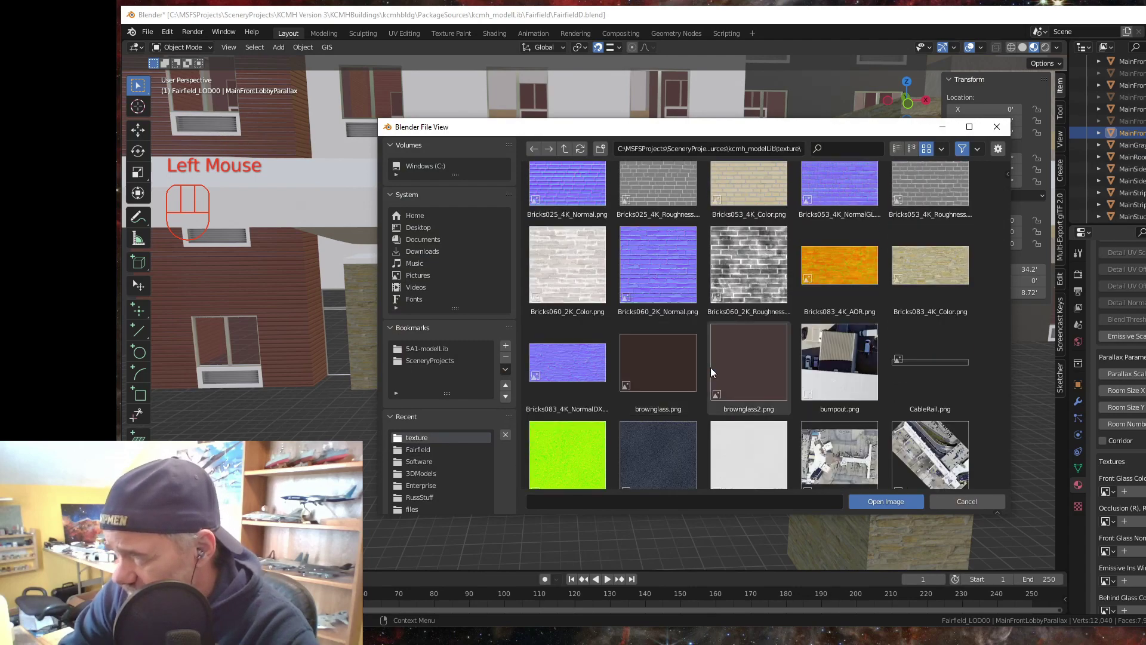
pyautogui.click(745, 365)
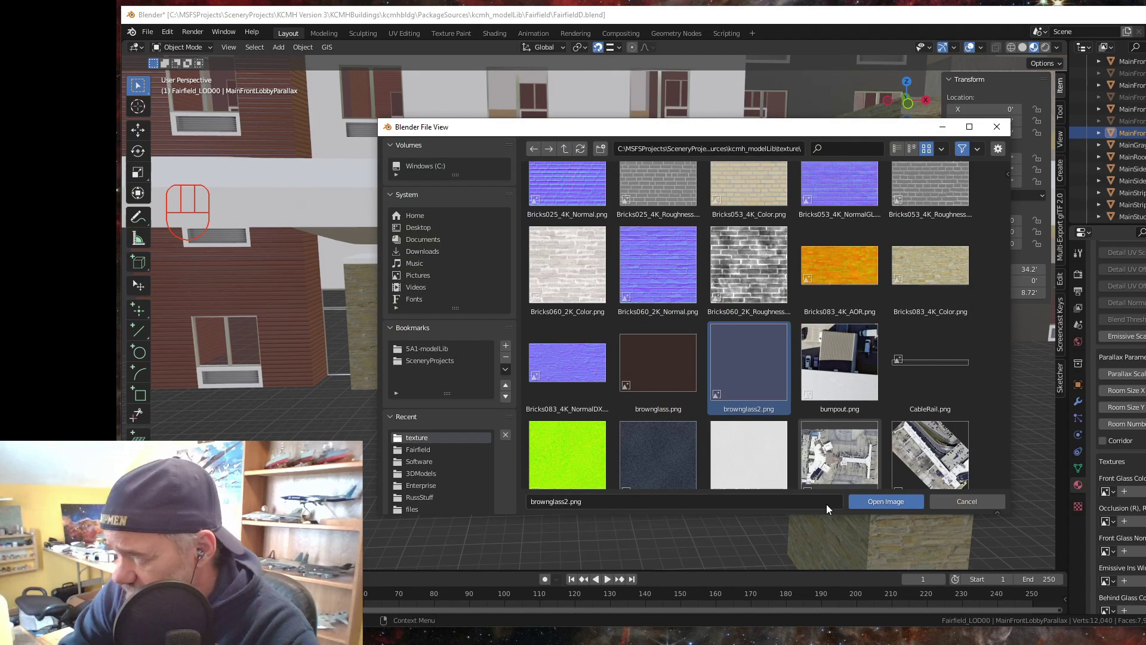
pyautogui.click(886, 501)
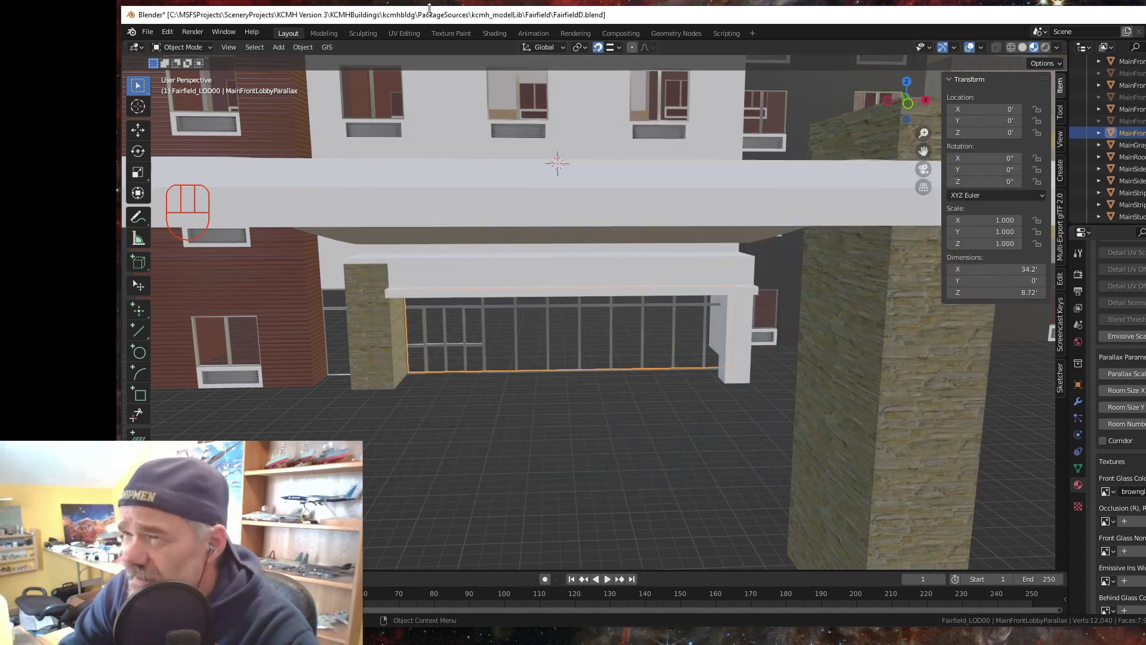
# - In the UV Editing workspace, unwrap the whole MainFrontLobbyParallax face with Smart UV Project at a 66° angle limit and zero island margin
pyautogui.click(395, 31)
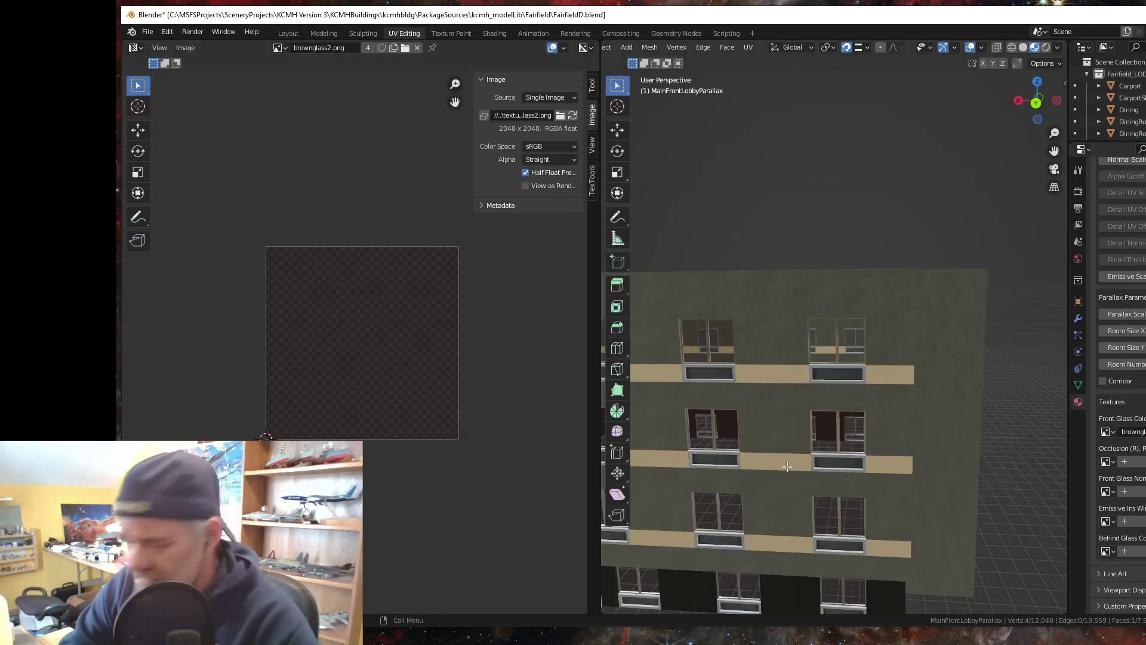
pyautogui.hotkey('shift', 'h')
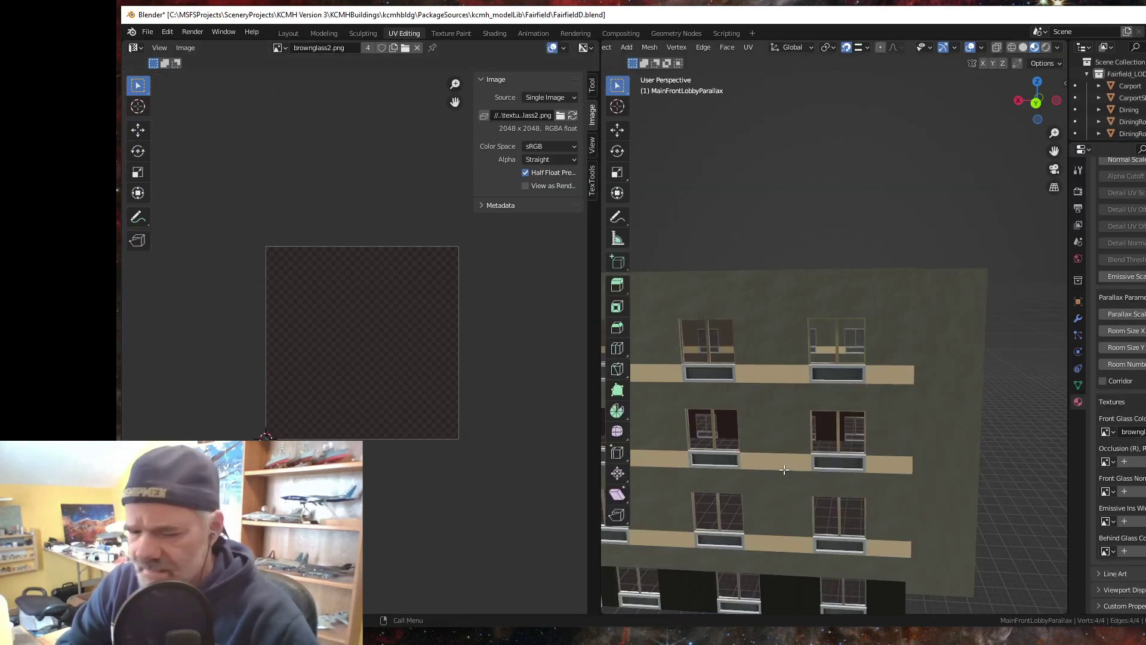
pyautogui.press('KP_Decimal')
pyautogui.moveTo(783, 453); pyautogui.dragTo(615, 465)
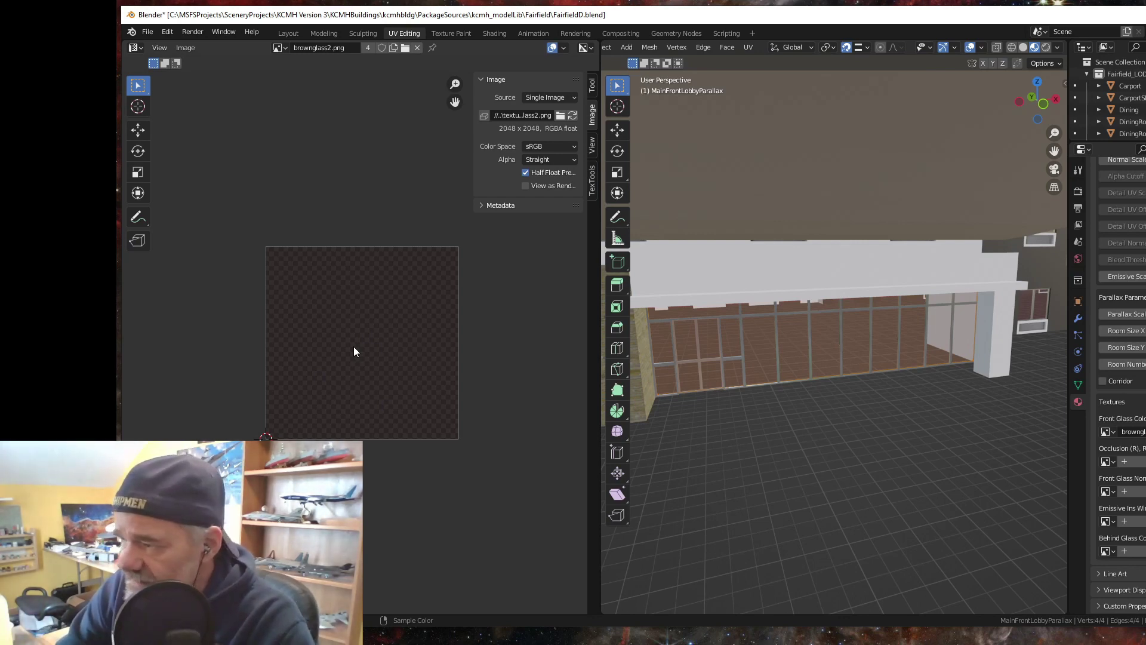
pyautogui.click(749, 47)
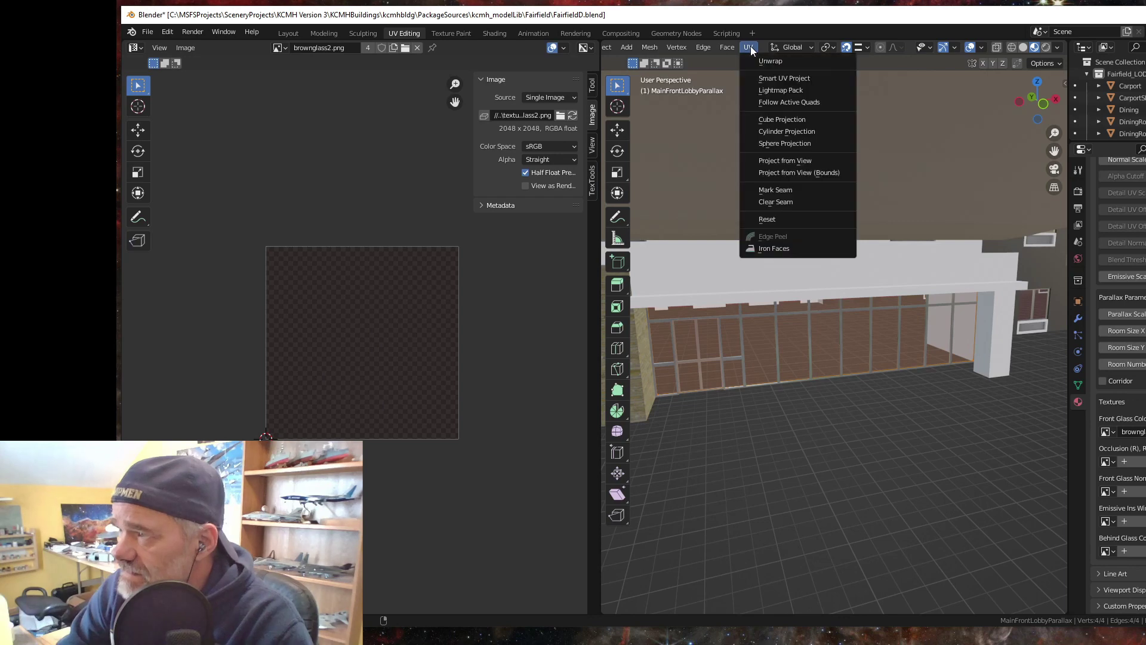
pyautogui.click(774, 79)
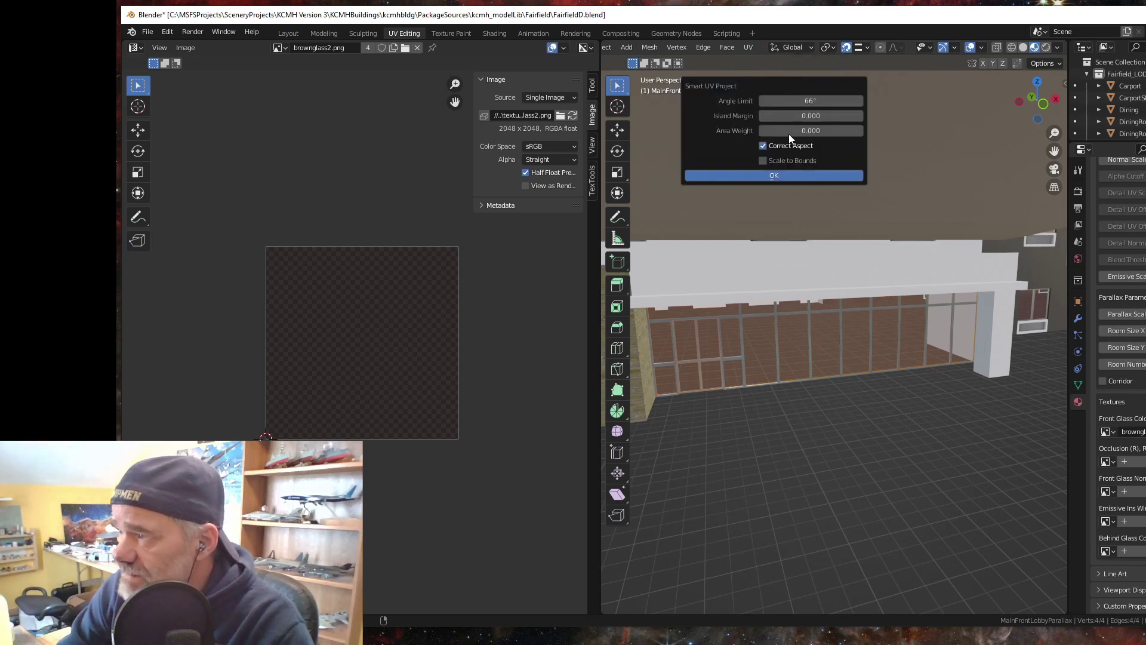
pyautogui.click(778, 174)
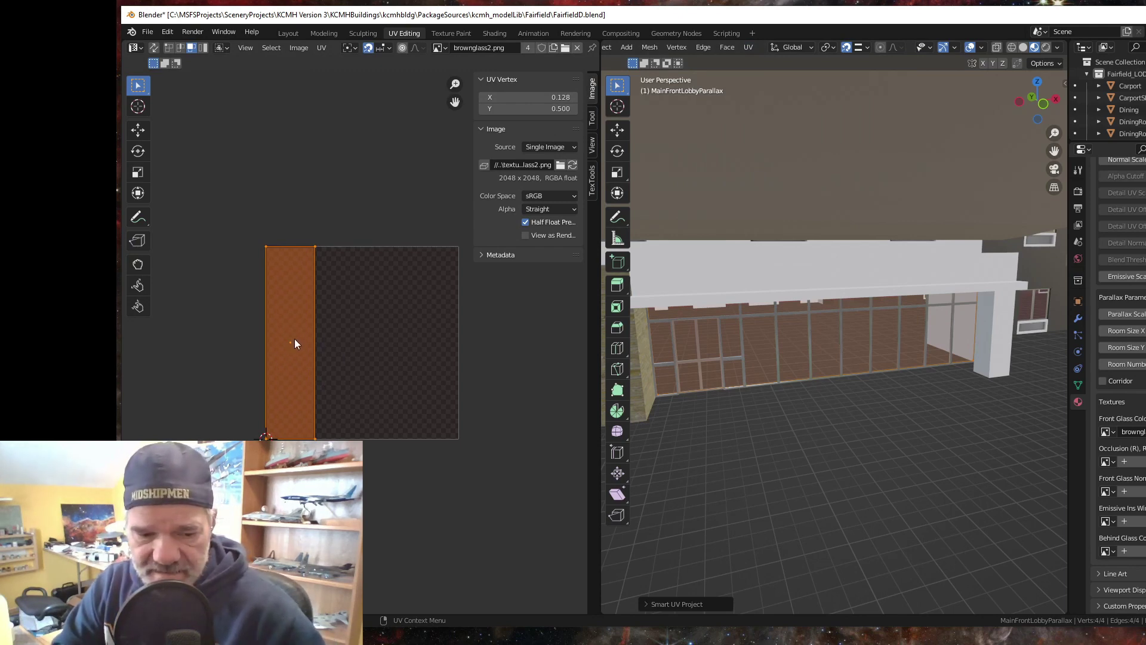
# - Rotate the pane's UV island 90° to horizontal and move it along X until it spans the brownglass2.png texture width
pyautogui.press('r')
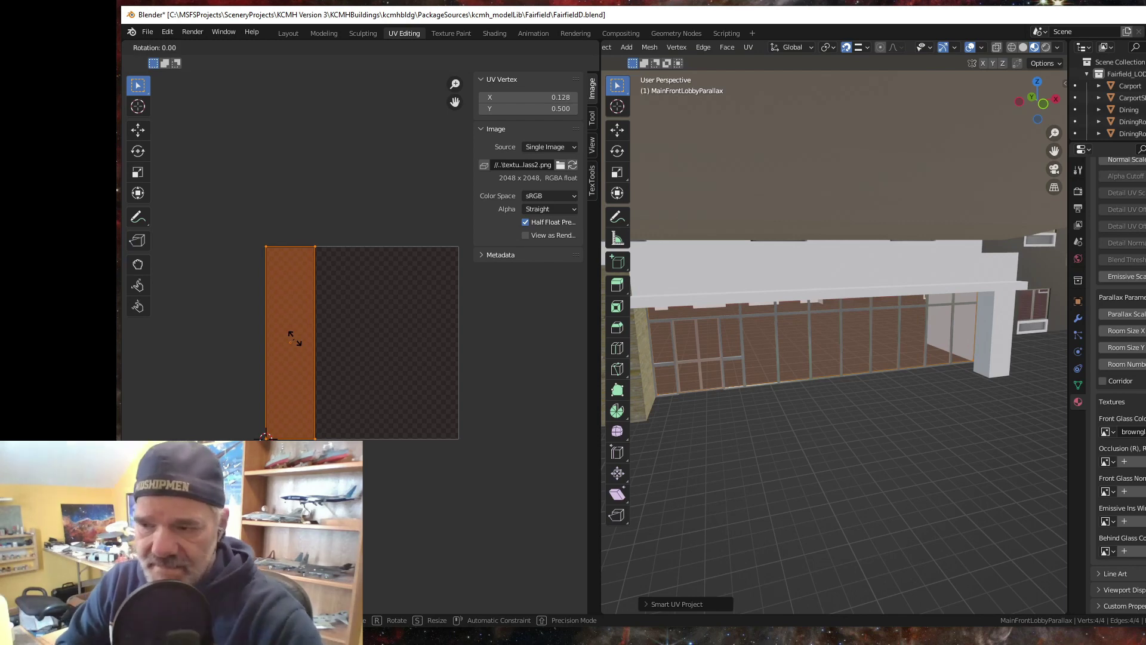
pyautogui.click(295, 344)
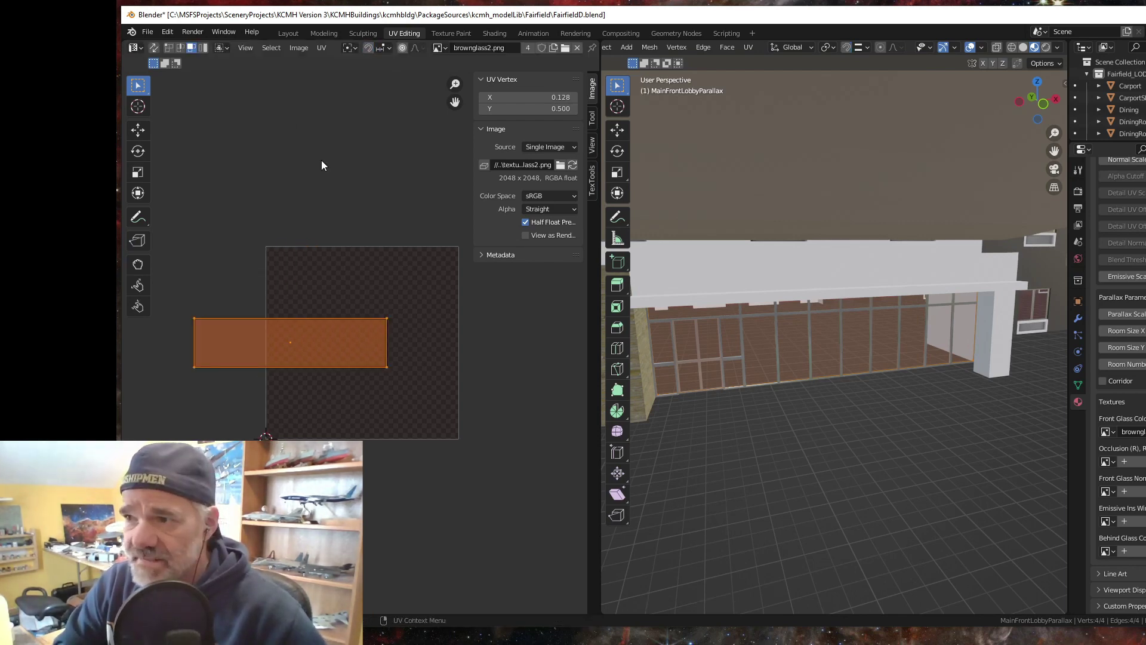
pyautogui.press('g')
pyautogui.press('x')
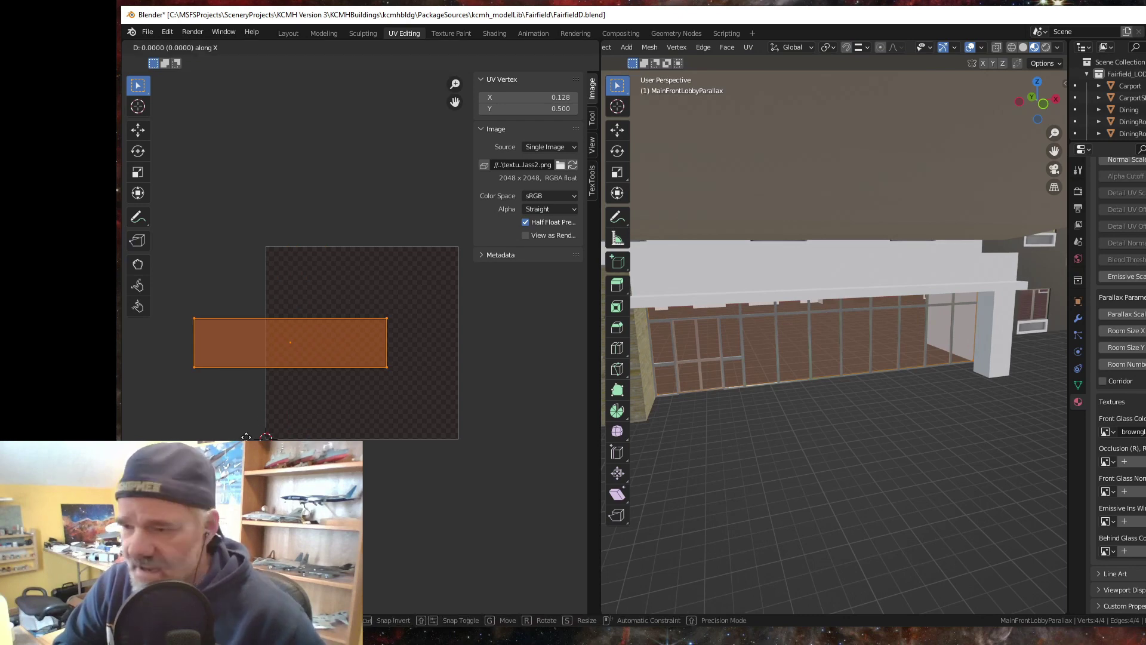
pyautogui.press('x')
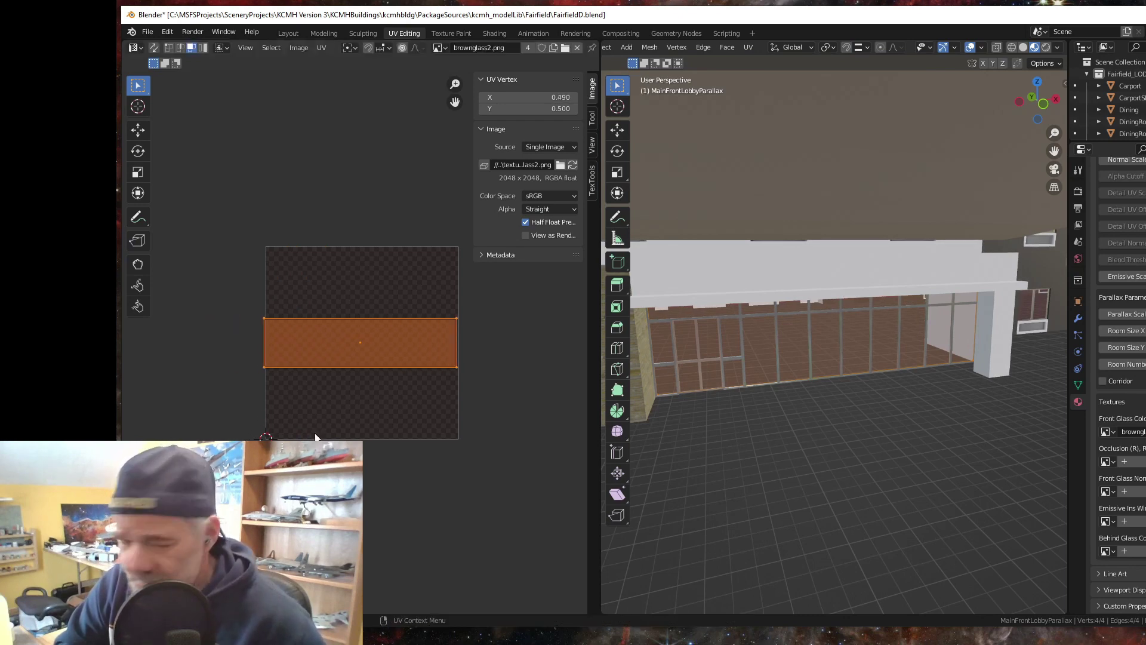
pyautogui.press('x')
pyautogui.press('x')
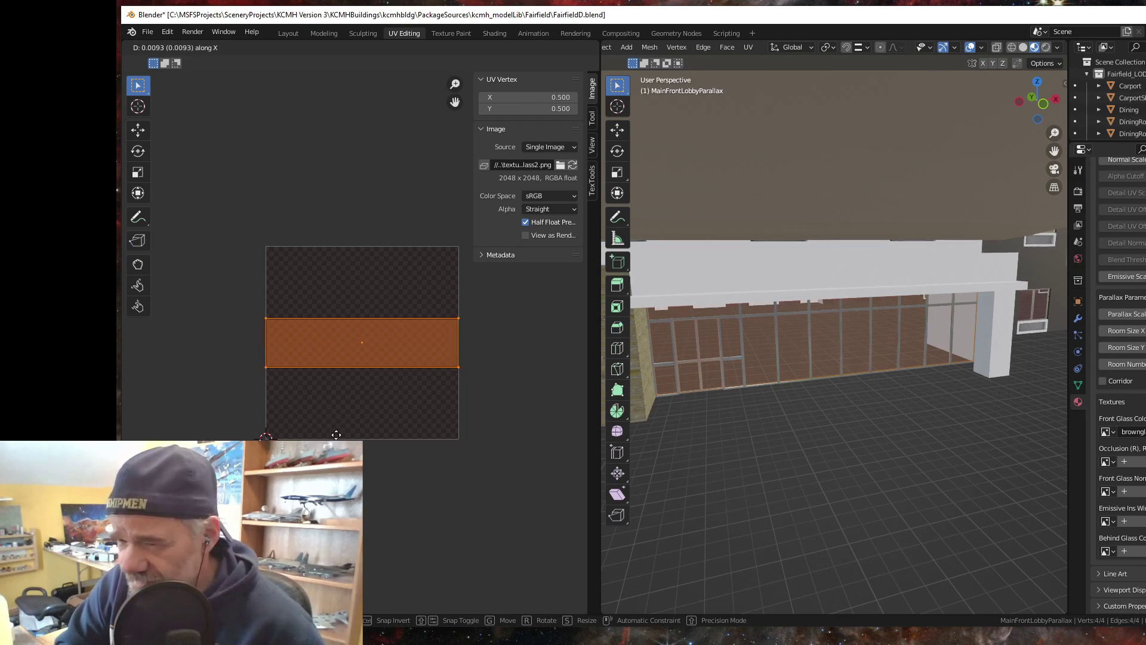
pyautogui.click(338, 435)
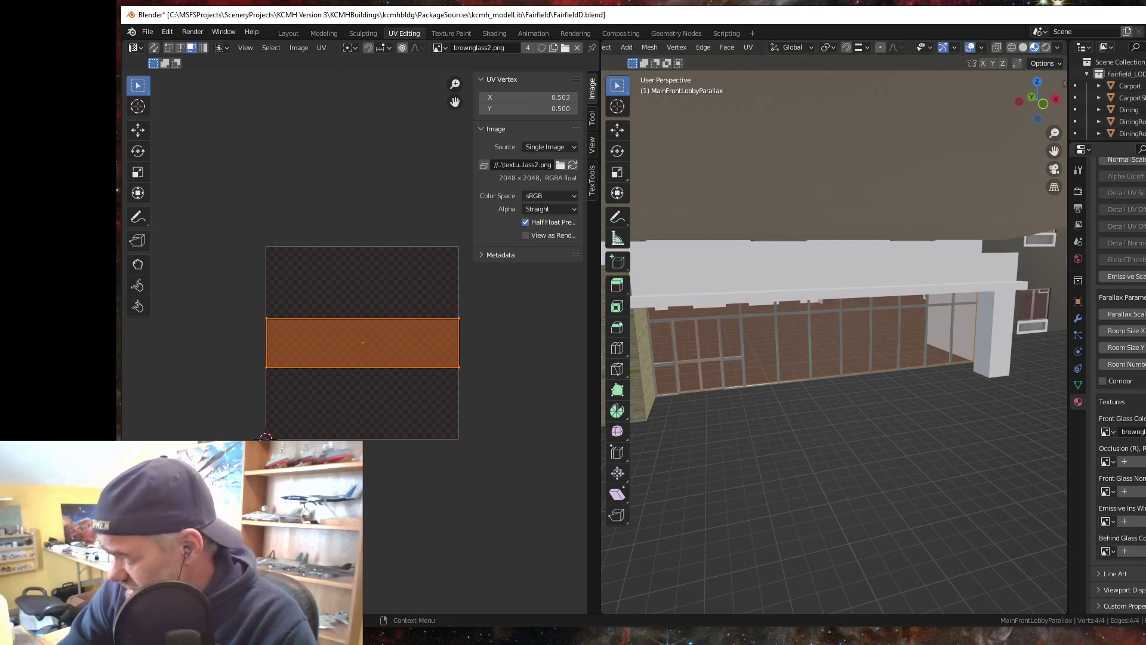
# - Try to load an image from the texture folder as the LobbyParallax material's Behind Glass Color texture
pyautogui.click(1141, 551)
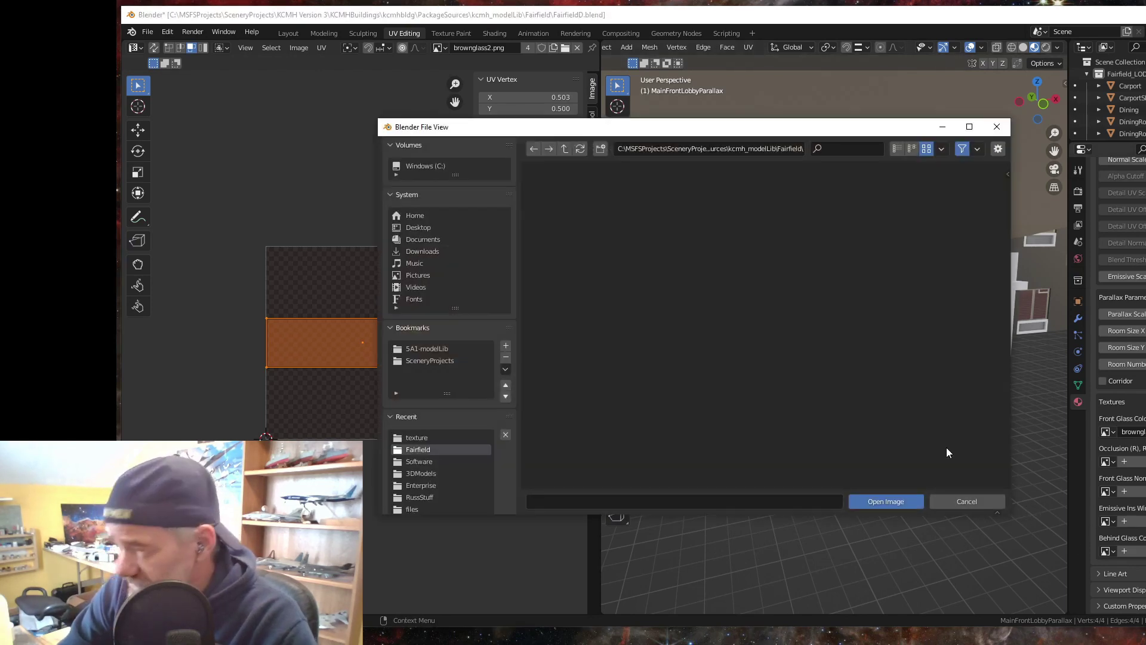
pyautogui.click(414, 436)
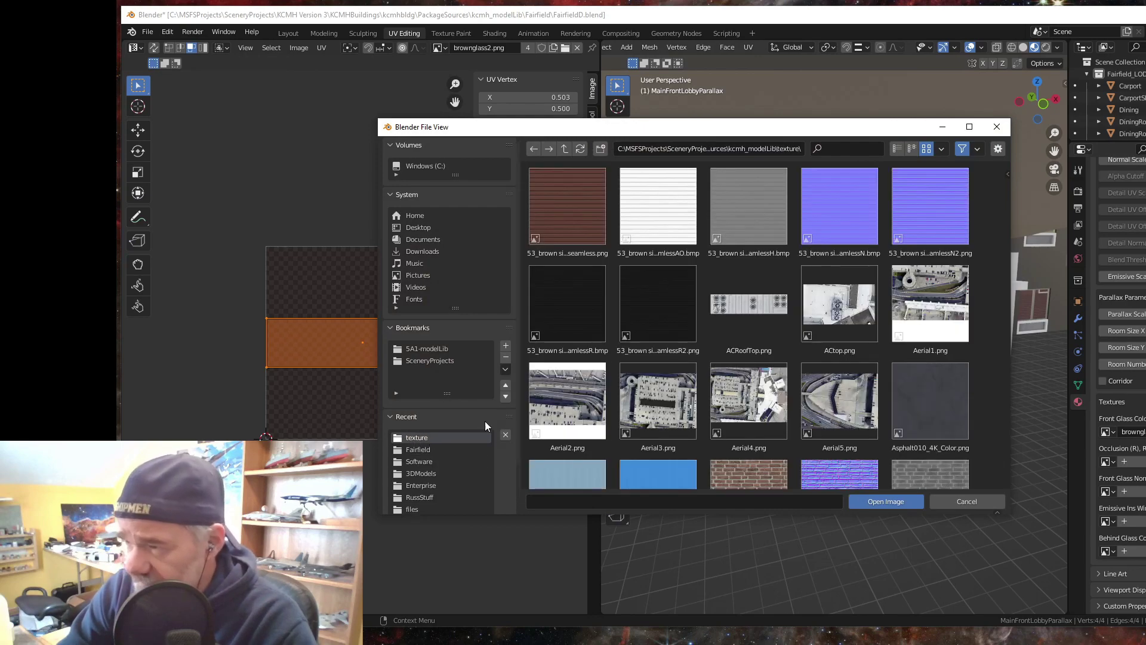
pyautogui.scroll(-4, 793, 403)
pyautogui.scroll(-10, 792, 403)
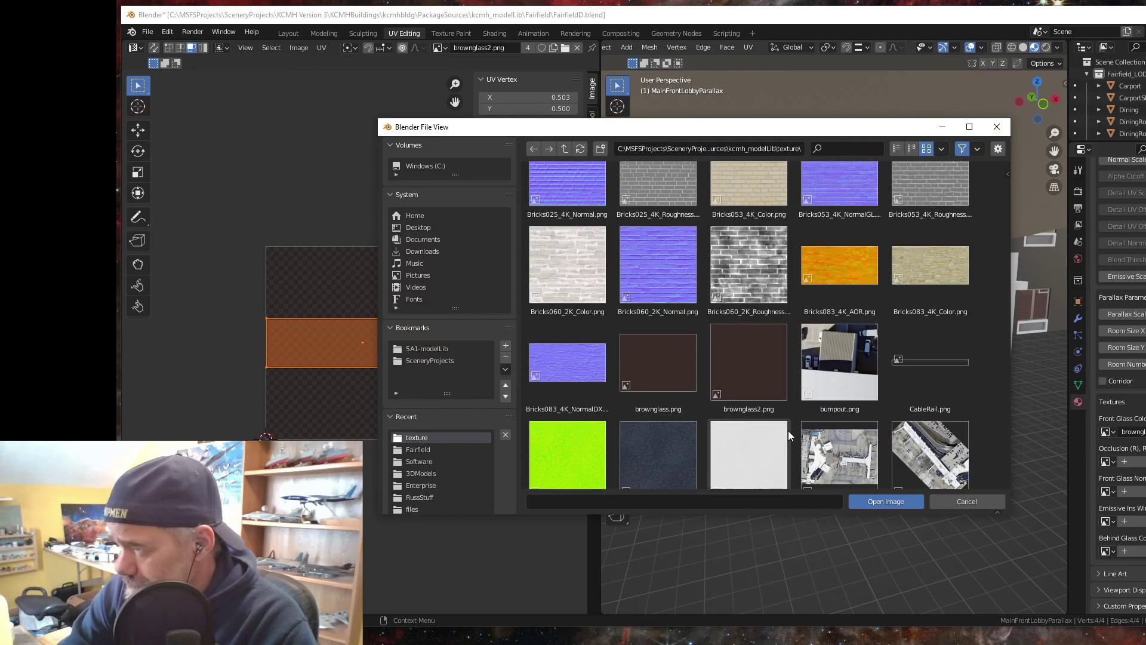
pyautogui.scroll(-12, 788, 431)
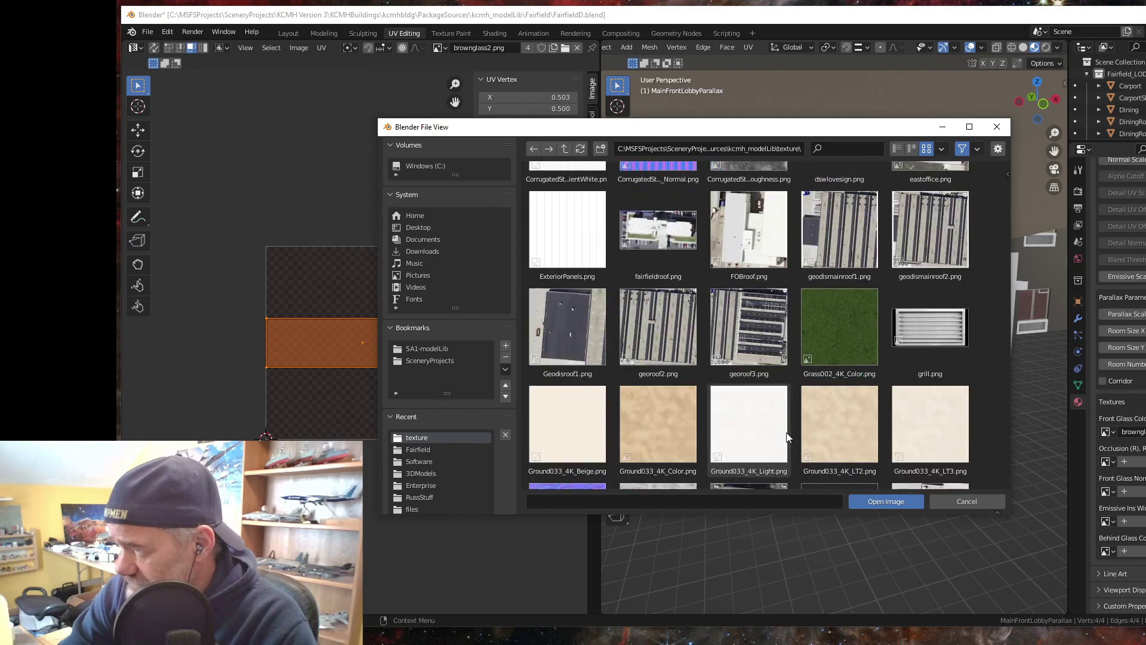
pyautogui.scroll(-1, 784, 437)
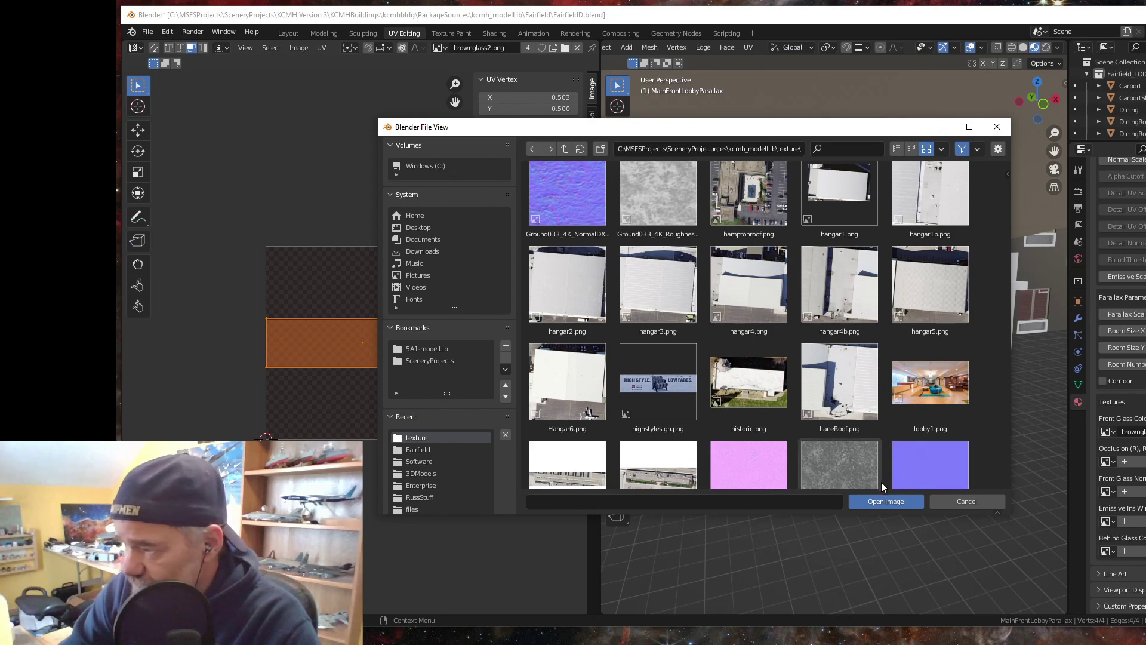
pyautogui.click(882, 499)
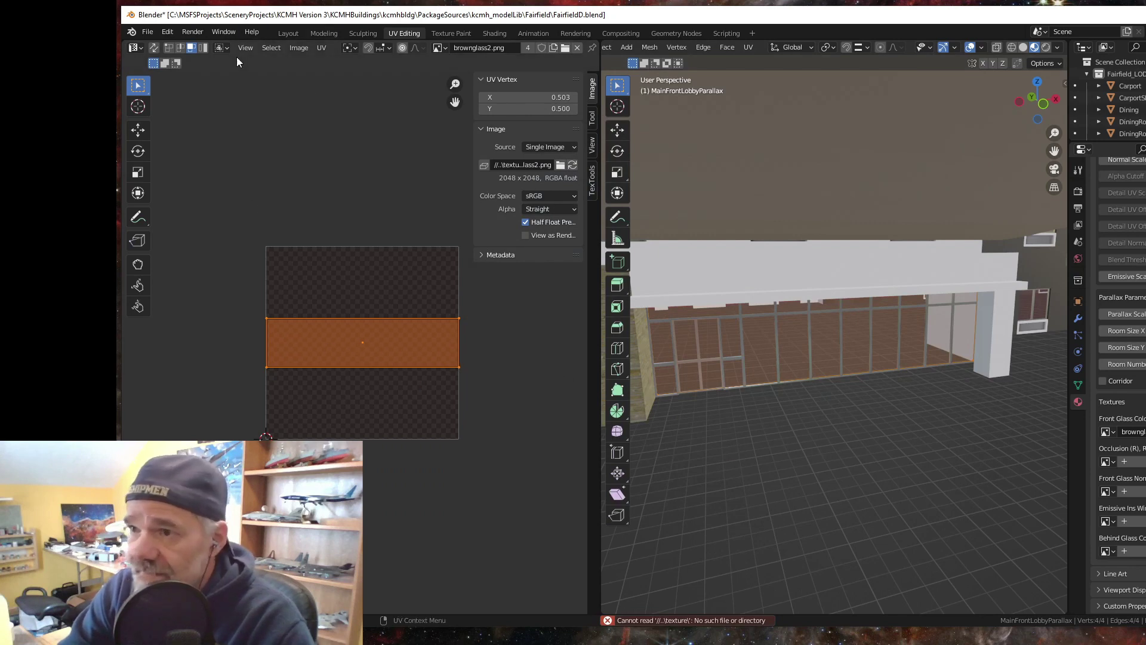
# - Return to the Layout workspace and save the FairfieldD.blend file
pyautogui.click(284, 31)
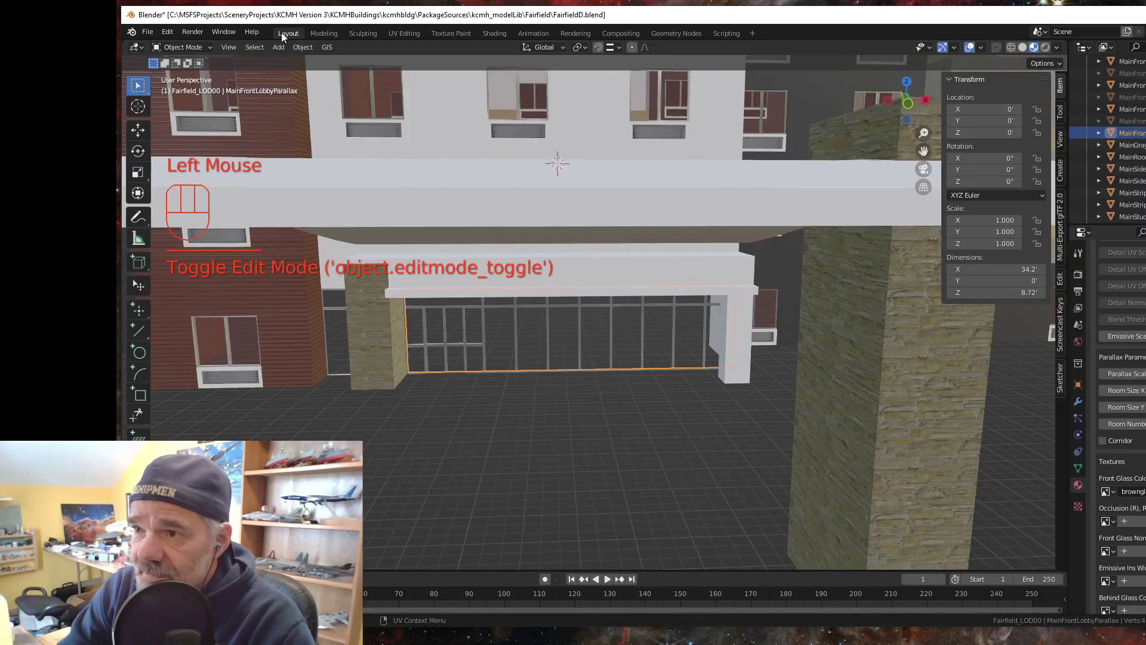
pyautogui.click(147, 32)
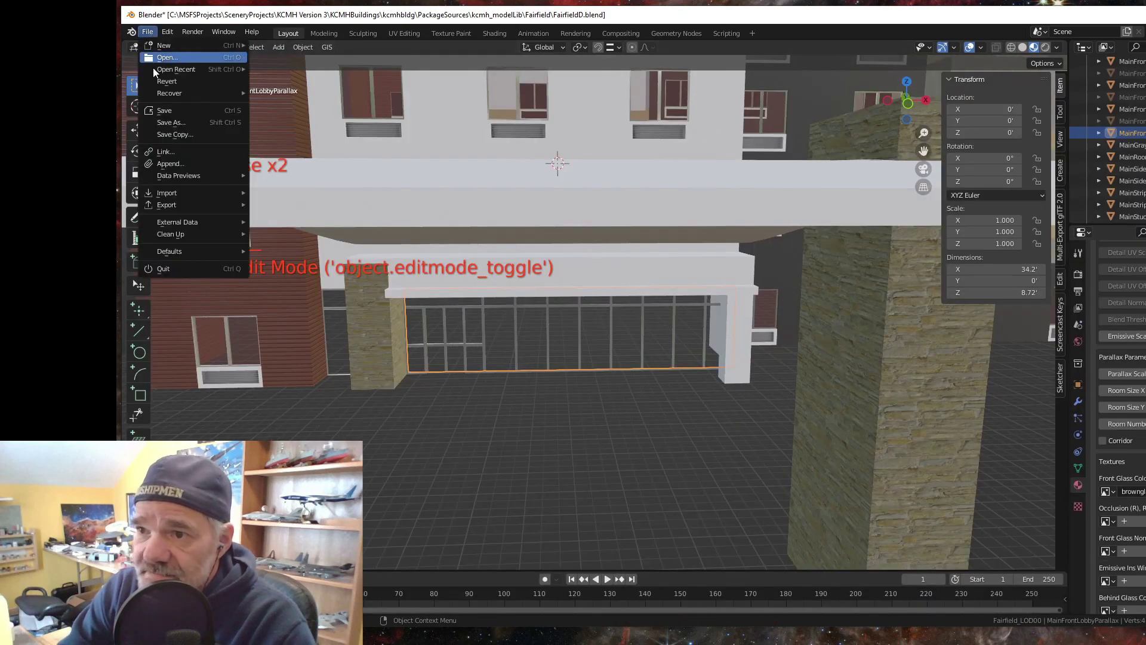
pyautogui.click(167, 113)
# - Select the DiningWins window frames on the front of the dining wing and enter Edit Mode
pyautogui.scroll(-2, 668, 431)
pyautogui.moveTo(669, 431); pyautogui.dragTo(478, 474)
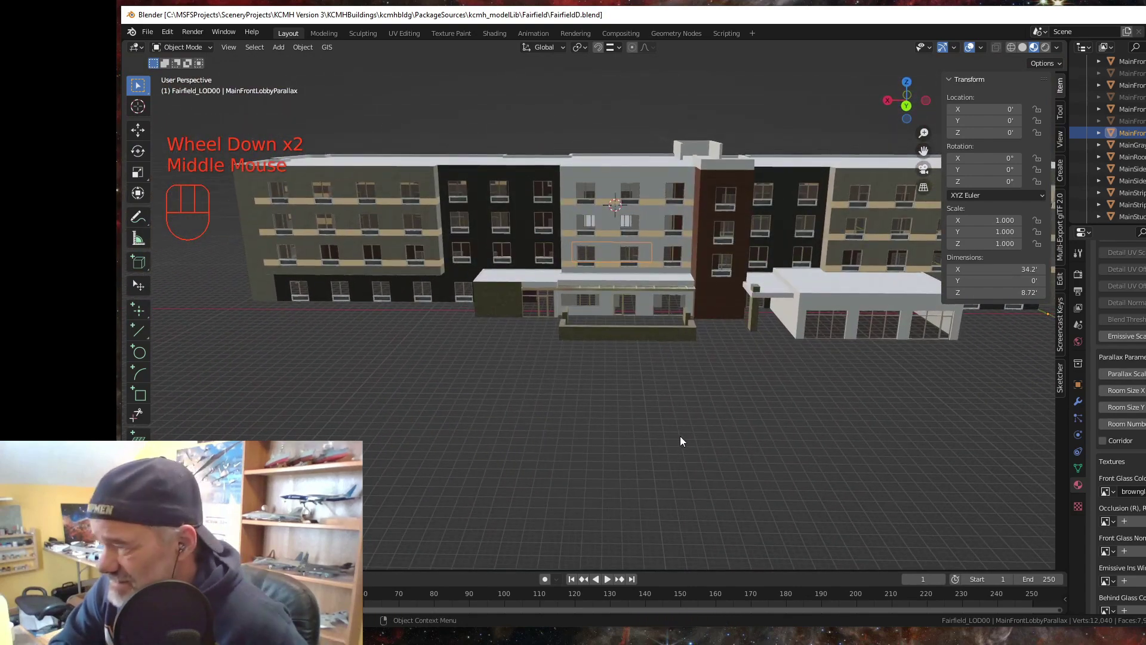
pyautogui.moveTo(681, 442); pyautogui.dragTo(474, 470)
pyautogui.moveTo(551, 461)
pyautogui.mouseDown()
pyautogui.moveTo(553, 442)
pyautogui.moveTo(550, 451)
pyautogui.mouseUp()
pyautogui.scroll(-1, 573, 450)
pyautogui.scroll(3, 601, 446)
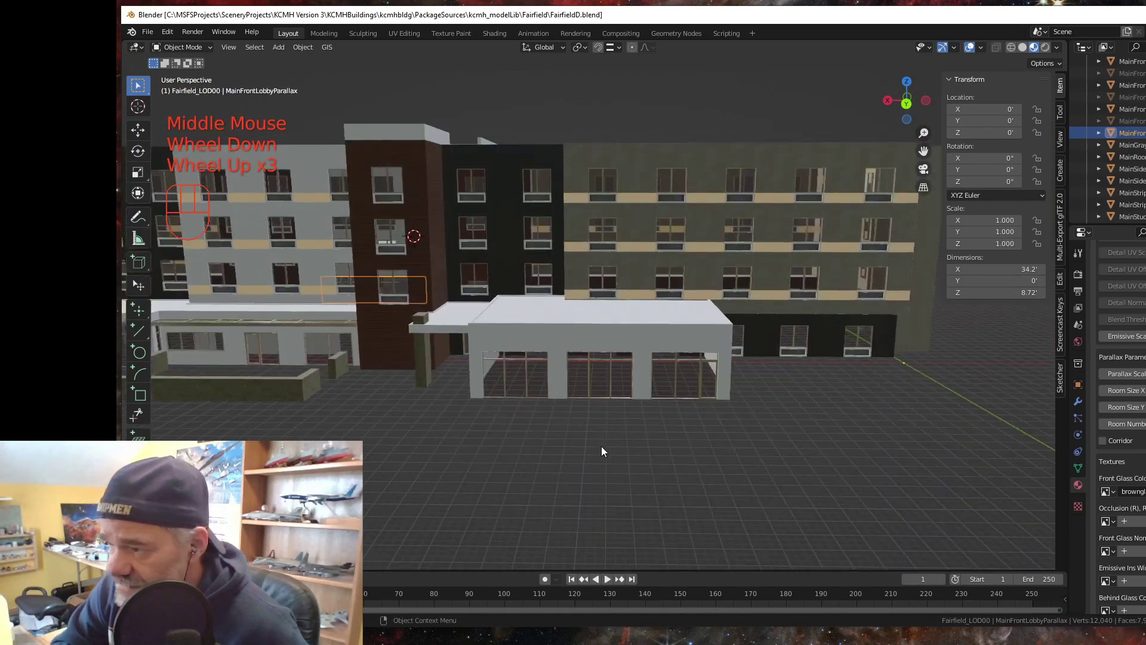
pyautogui.scroll(3, 601, 448)
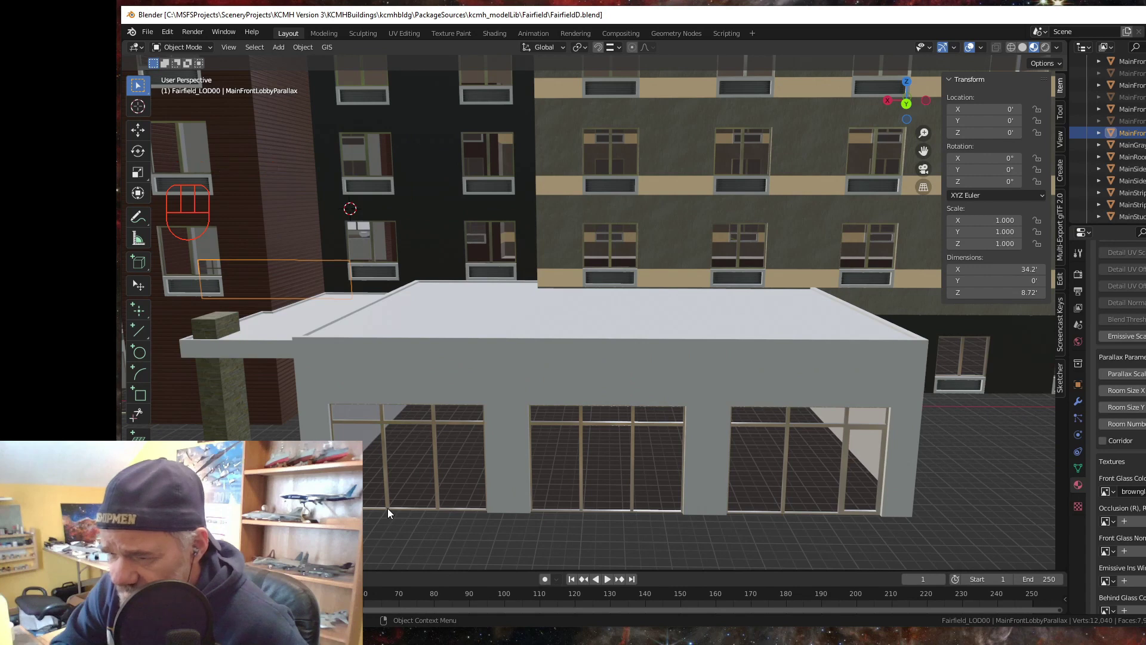
pyautogui.click(388, 507)
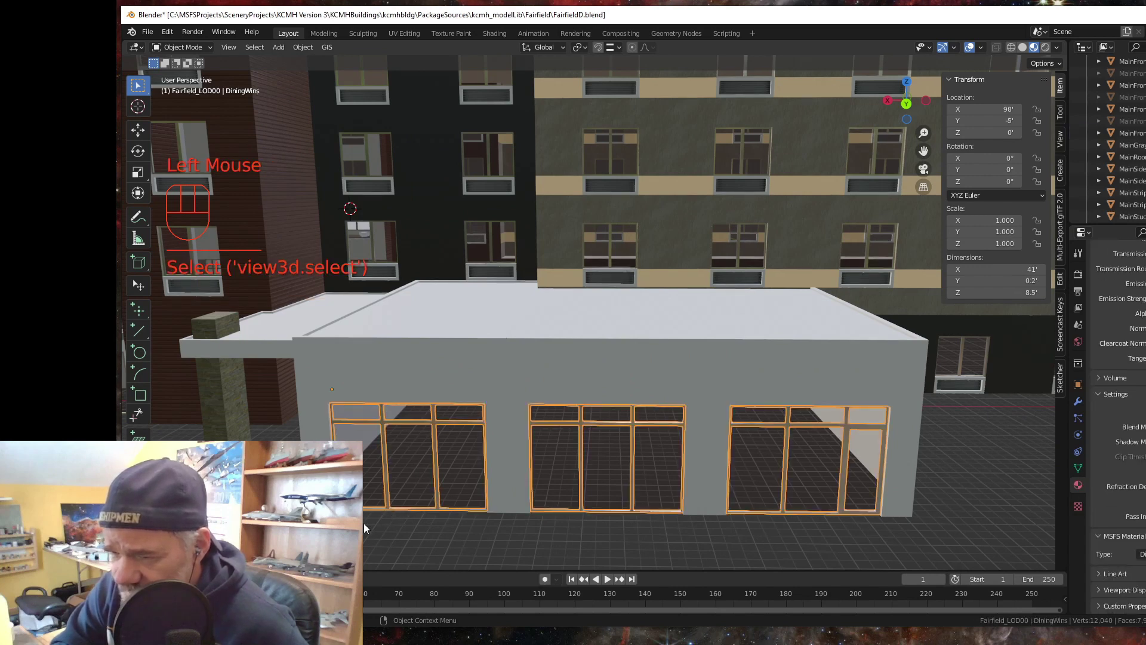
pyautogui.moveTo(428, 545); pyautogui.dragTo(446, 465)
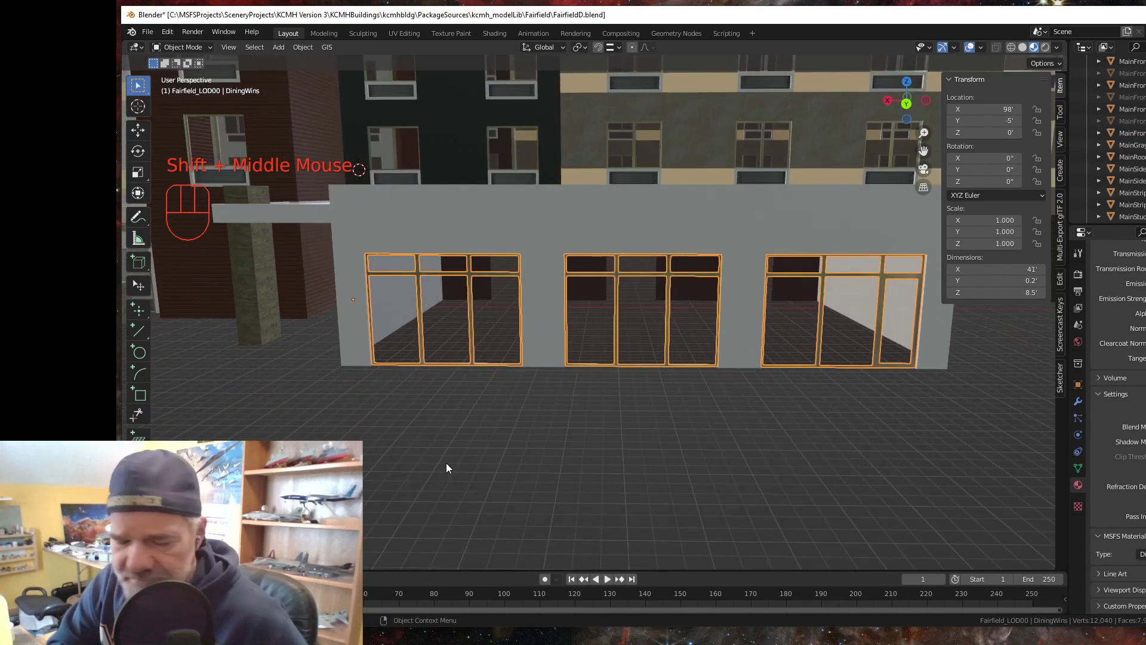
pyautogui.press('Tab')
pyautogui.scroll(2, 379, 406)
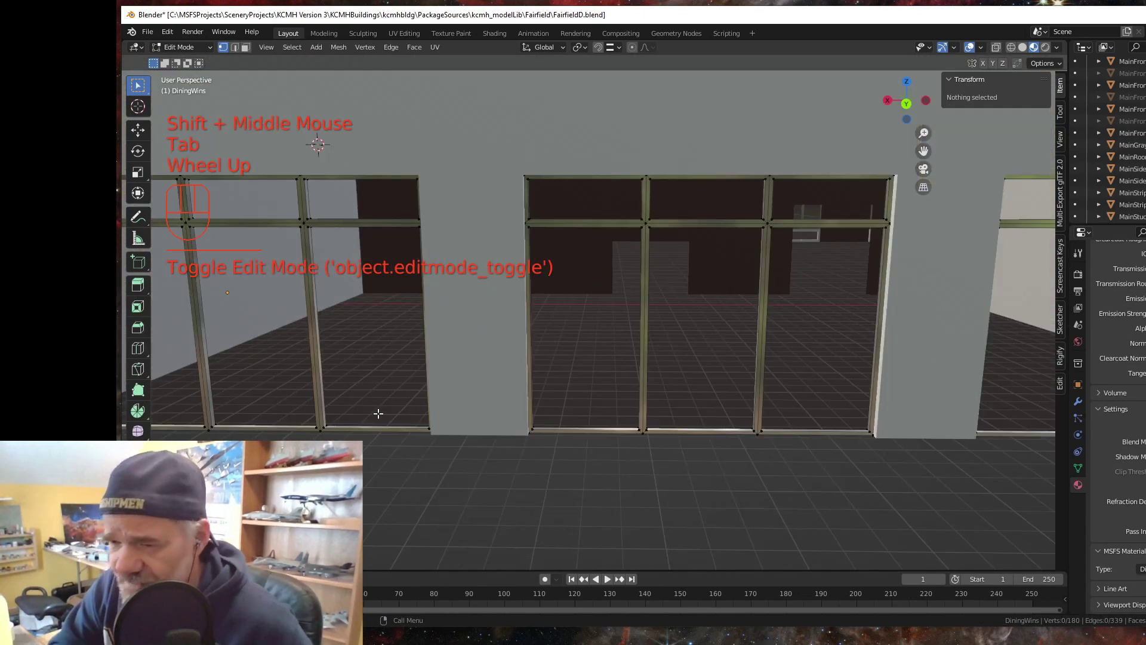
# - Duplicate the outer vertical frame edge of the end dining window in place and separate the copy into its own object
pyautogui.moveTo(379, 413); pyautogui.dragTo(414, 519)
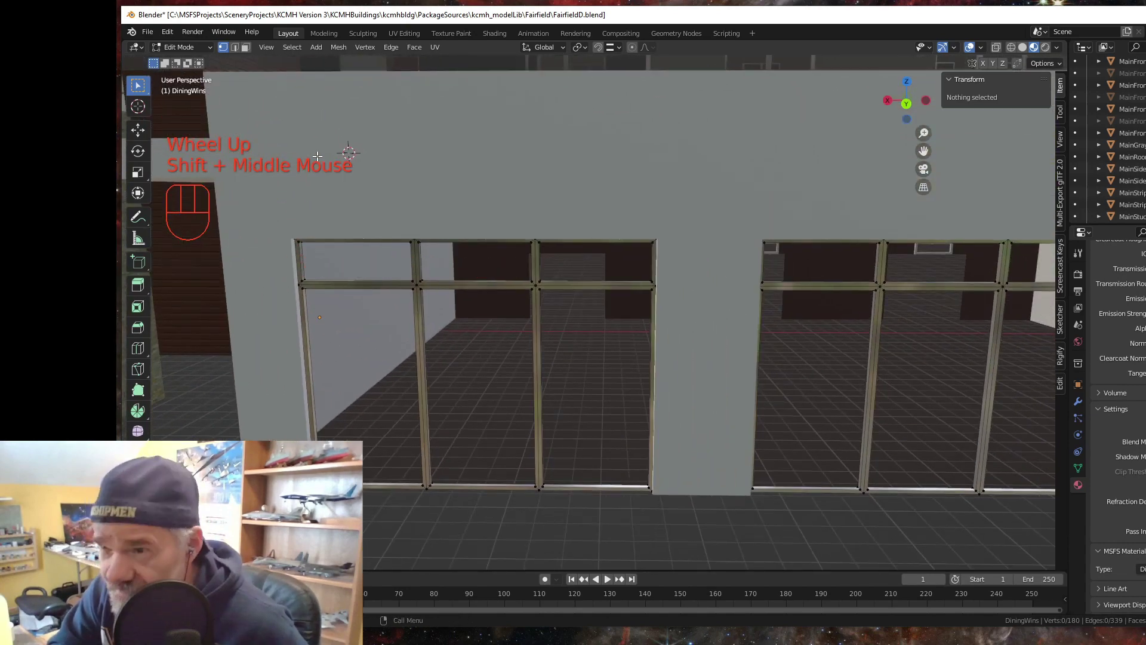
pyautogui.click(235, 48)
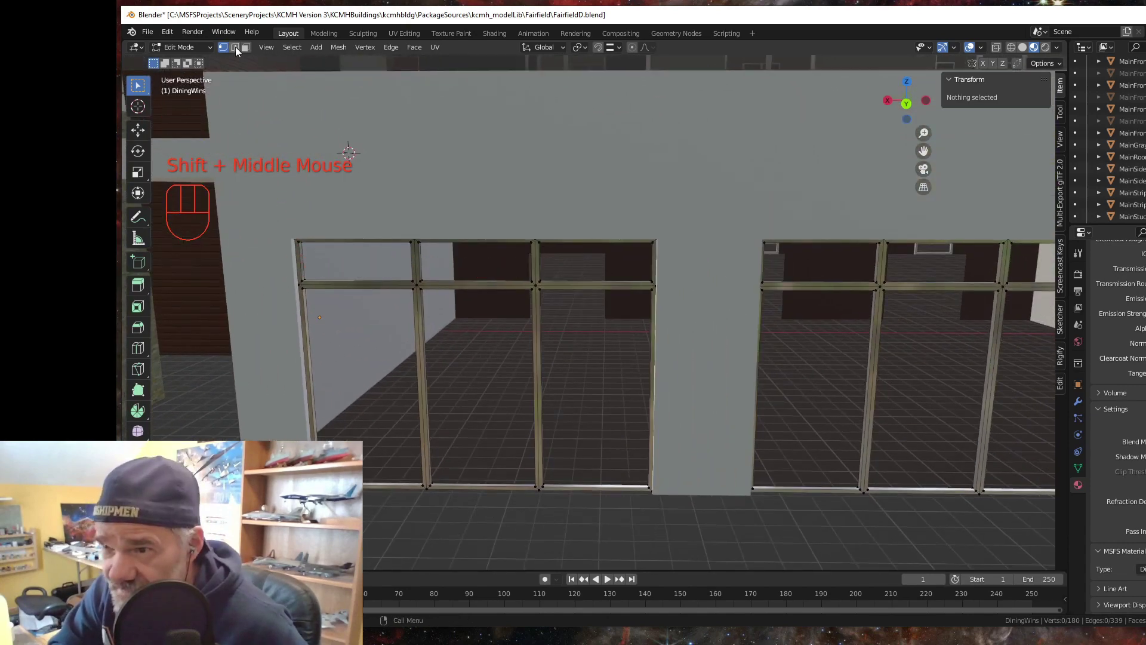
pyautogui.click(314, 425)
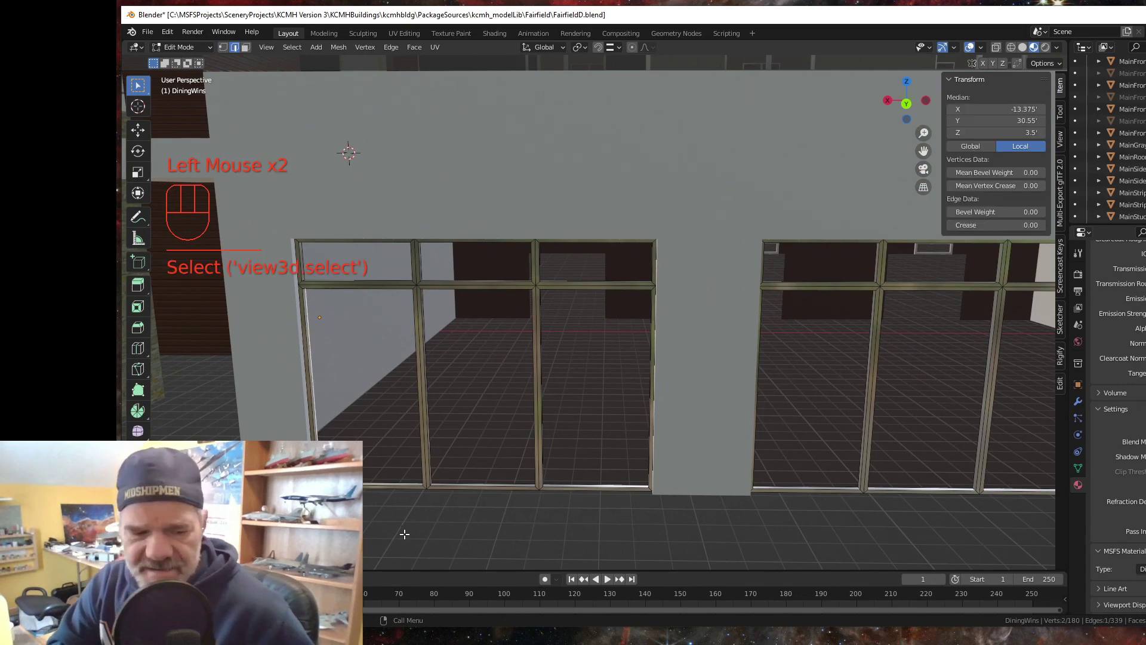
pyautogui.hotkey('shift', 'd')
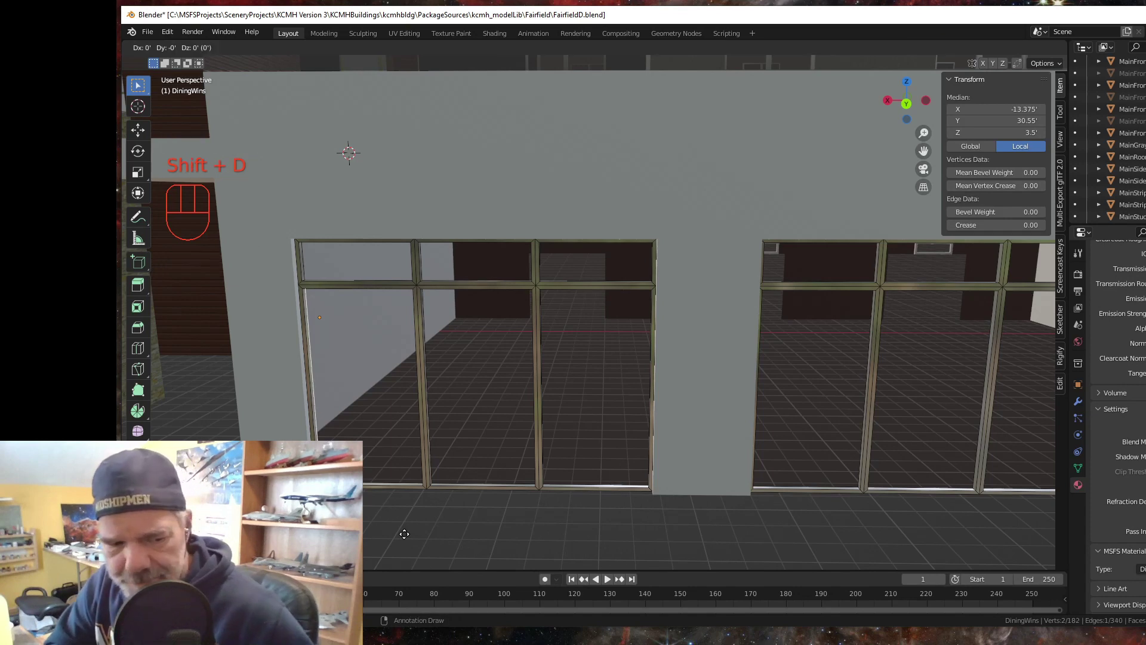
pyautogui.press('Escape')
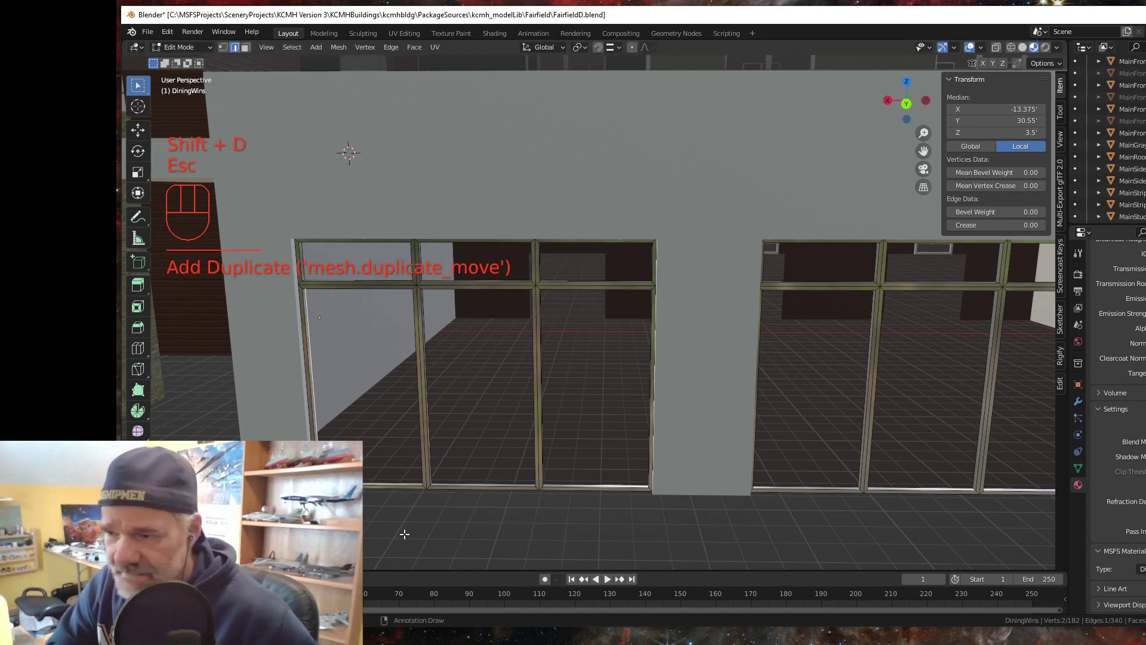
pyautogui.press('p')
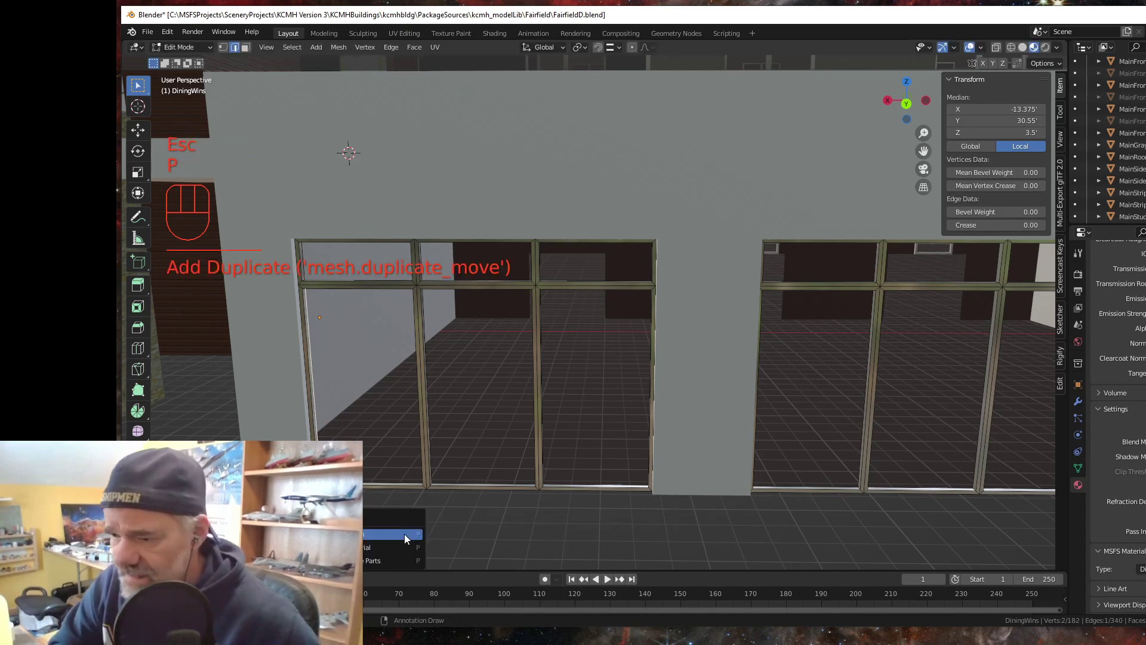
pyautogui.click(404, 534)
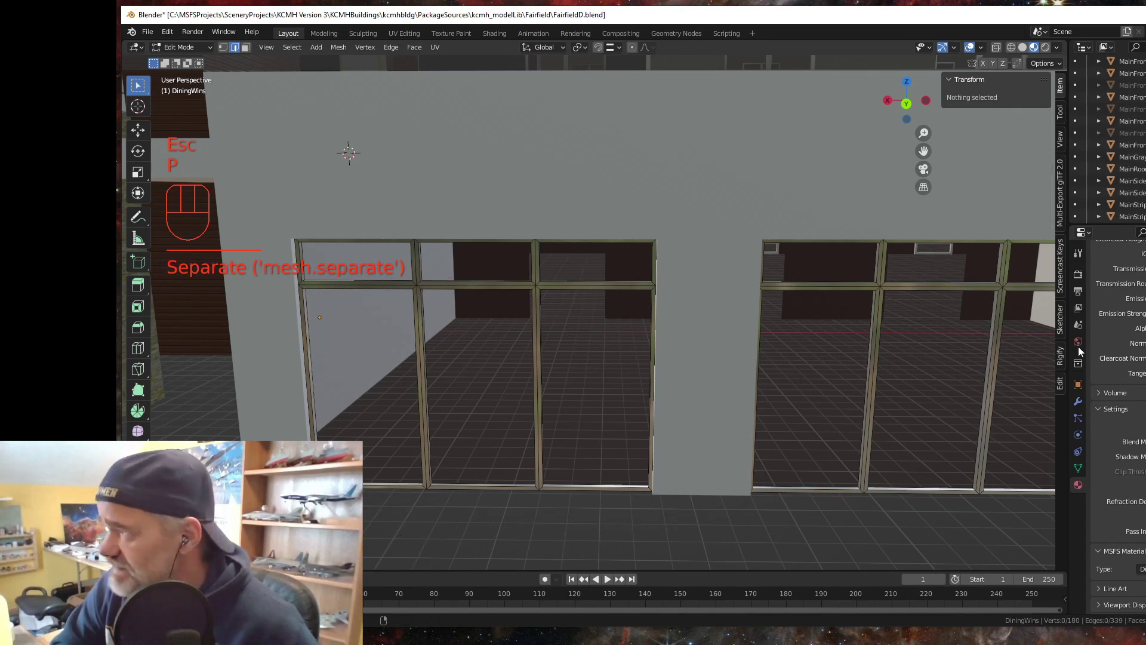
# - Rename the newly separated dining window edge object as DiningWinsParallax
pyautogui.press('KP_Decimal')
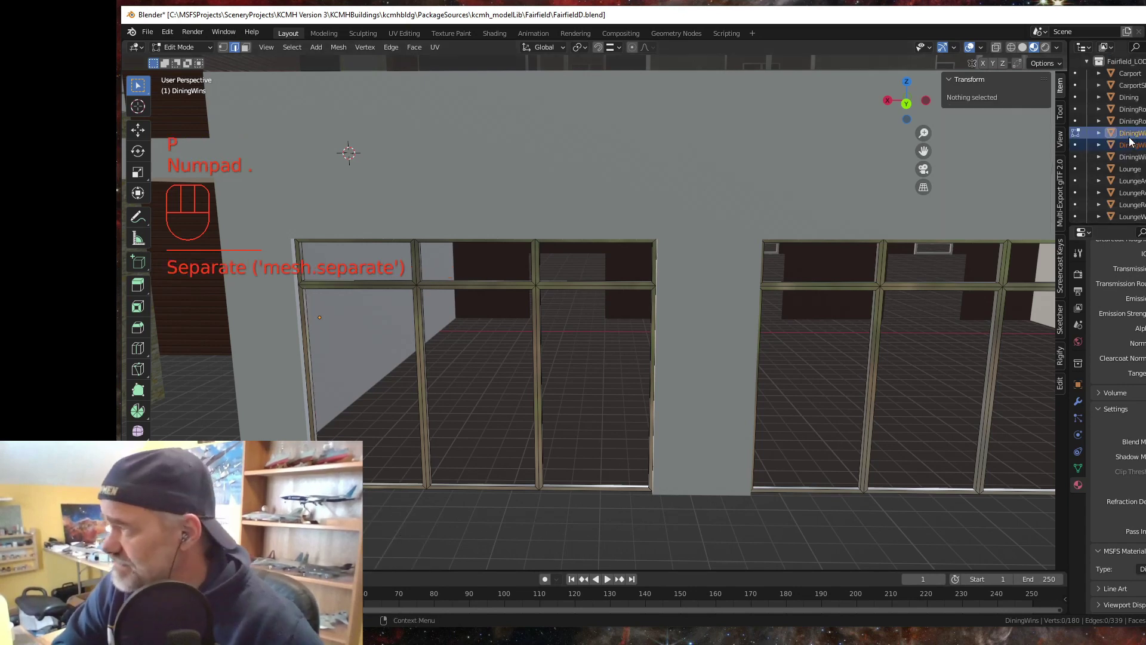
pyautogui.doubleClick(1130, 145)
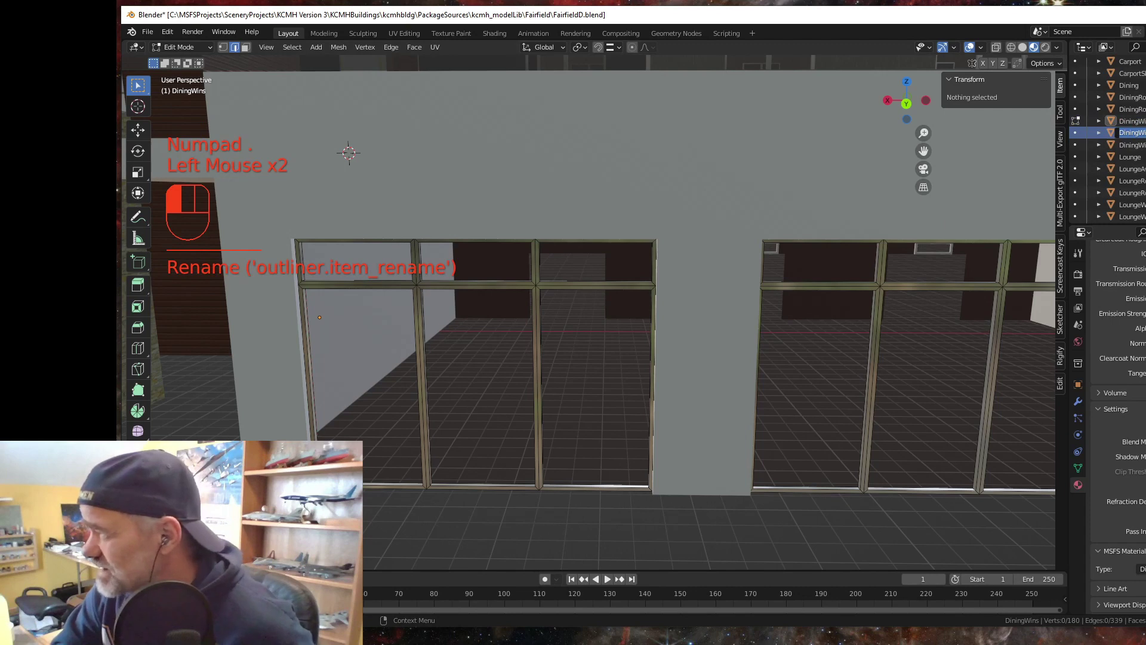
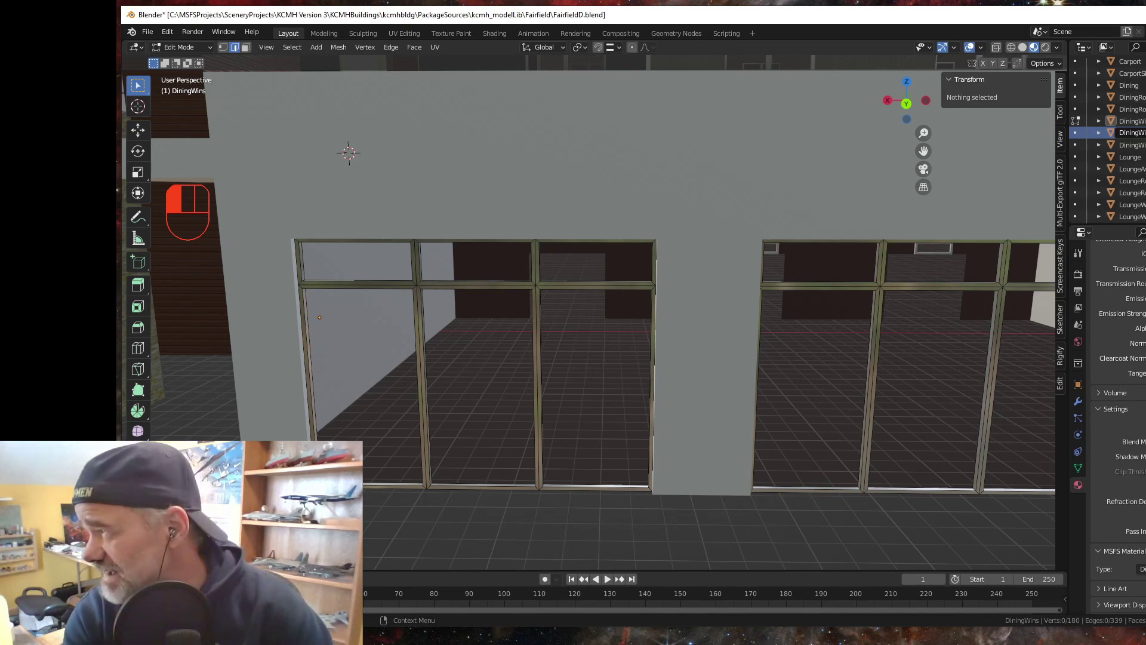
pyautogui.press('shift')
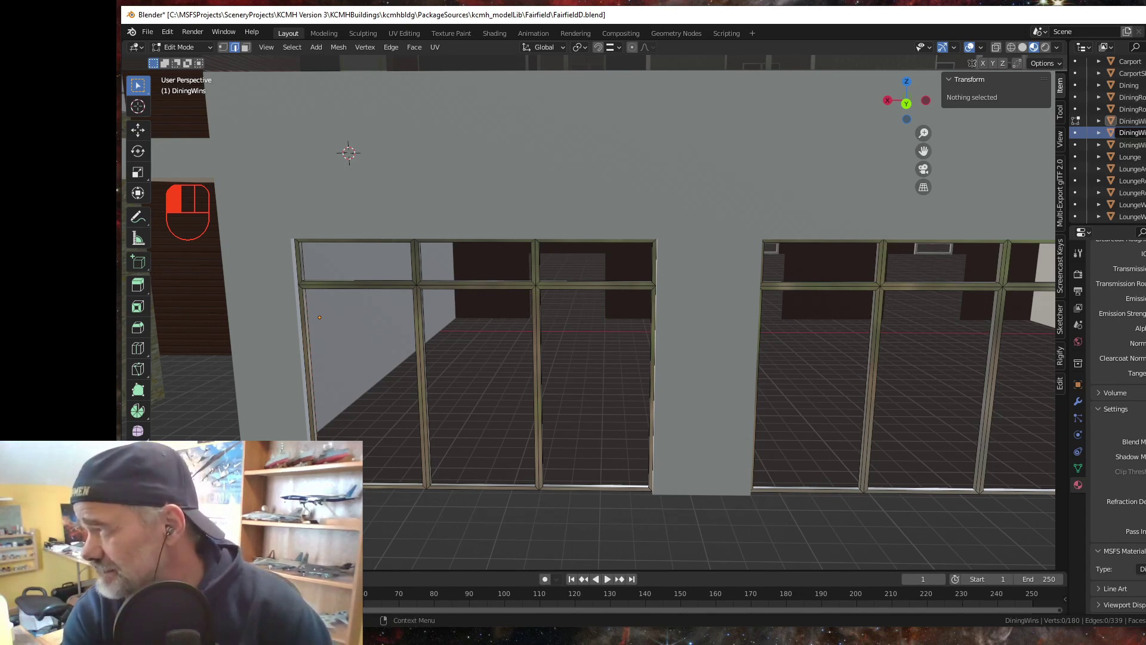
pyautogui.press('l')
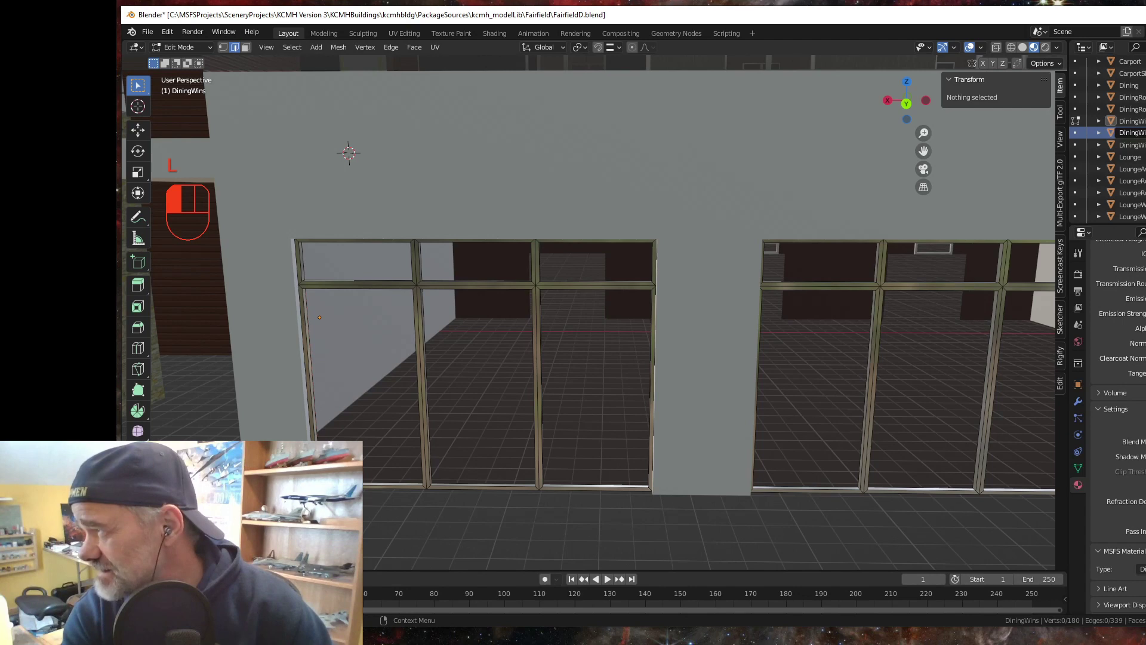
pyautogui.press('BackSpace')
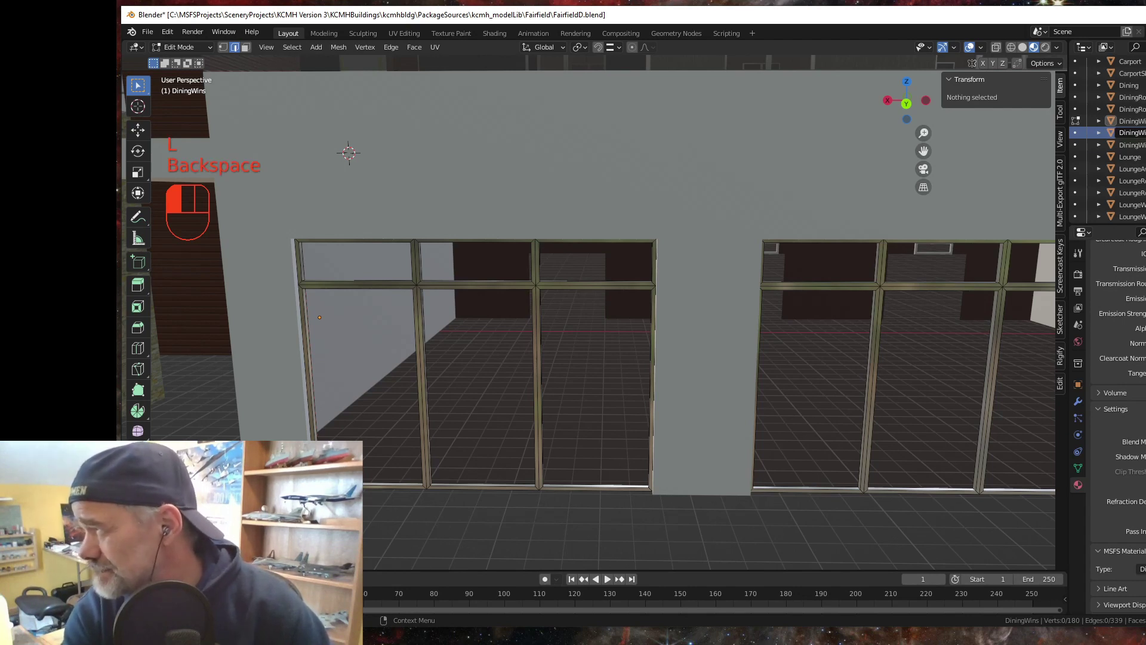
pyautogui.click(1131, 145)
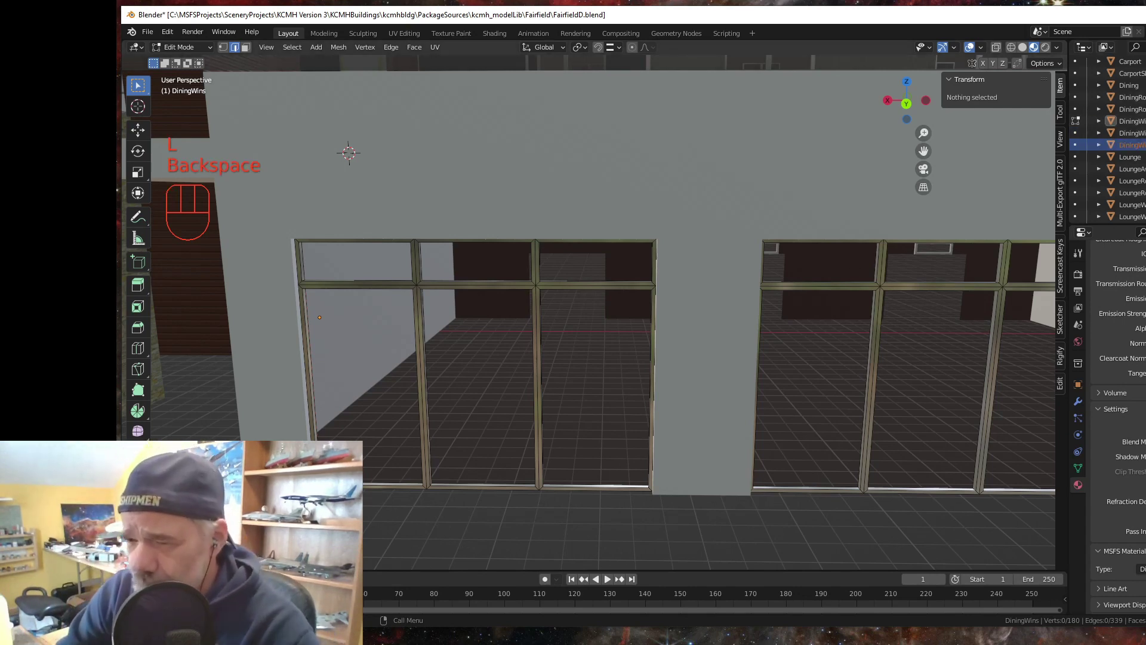
# - Switch from DiningWins to DiningWinsParallax in Edit Mode, select its single vertical edge and turn on snapping
pyautogui.press('Tab')
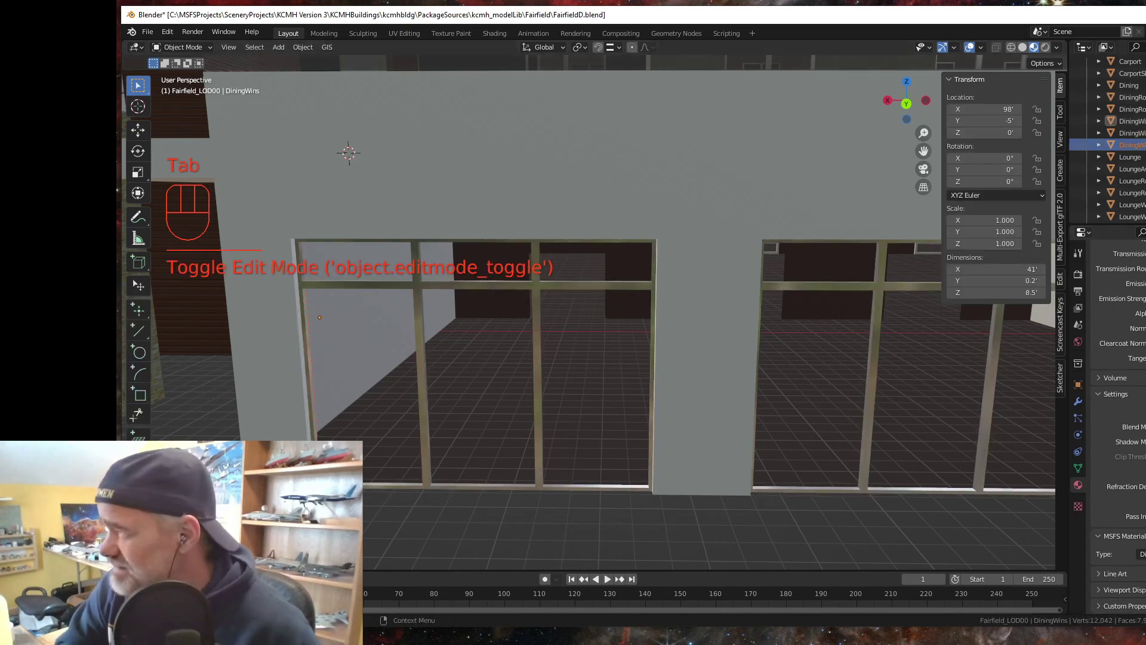
pyautogui.click(1131, 144)
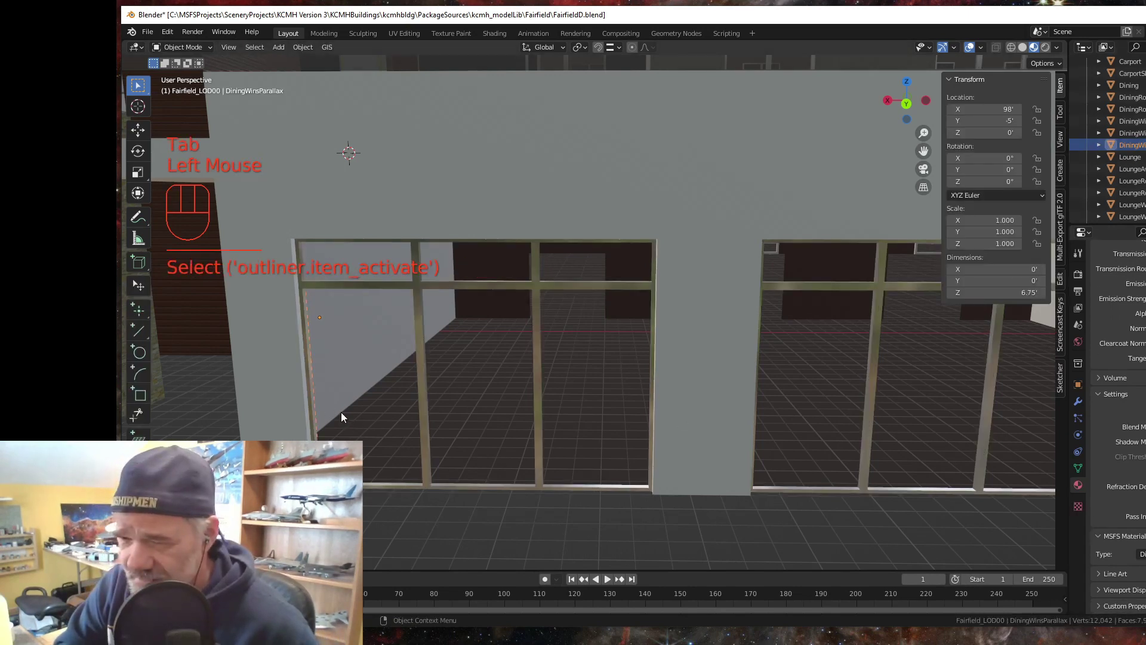
pyautogui.press('Tab')
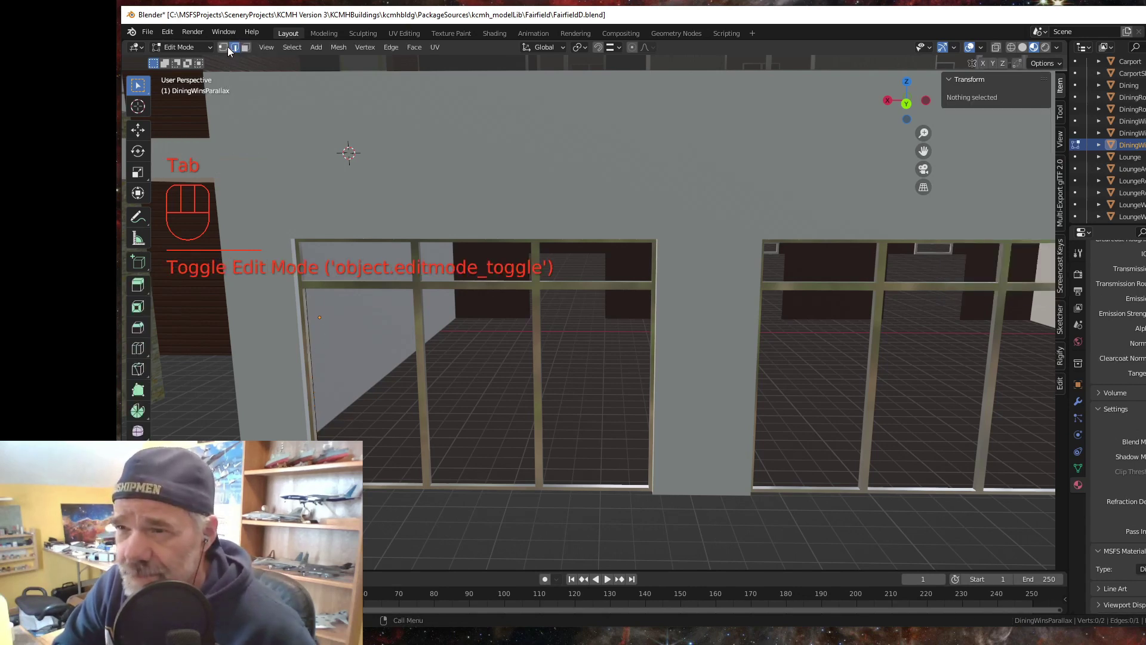
pyautogui.click(314, 372)
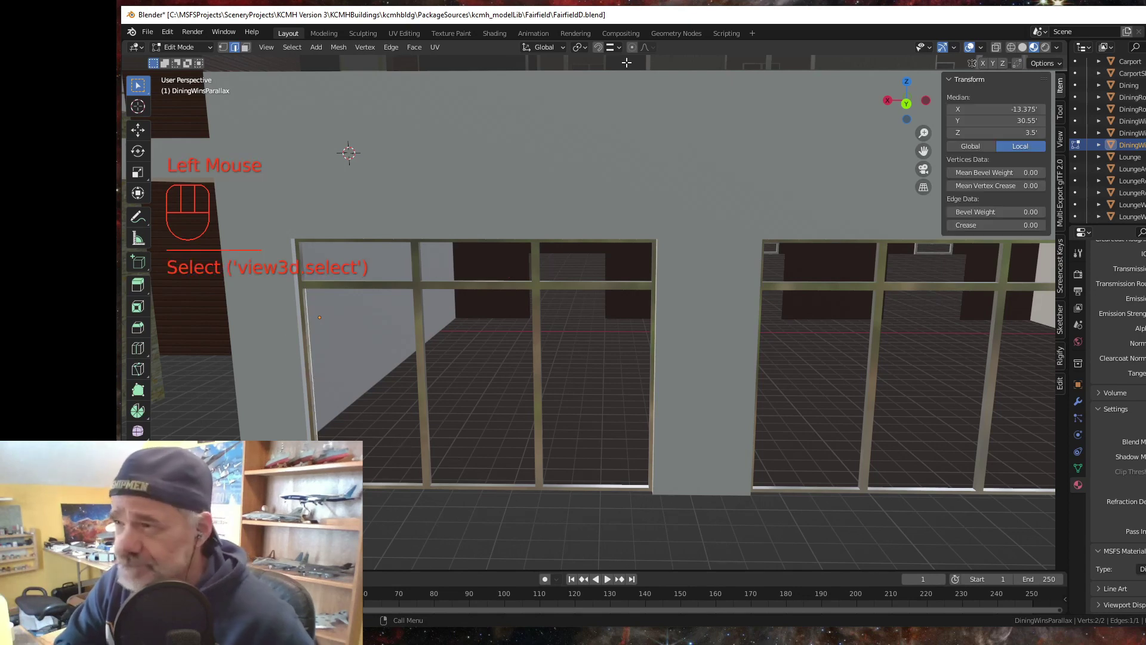
pyautogui.click(598, 47)
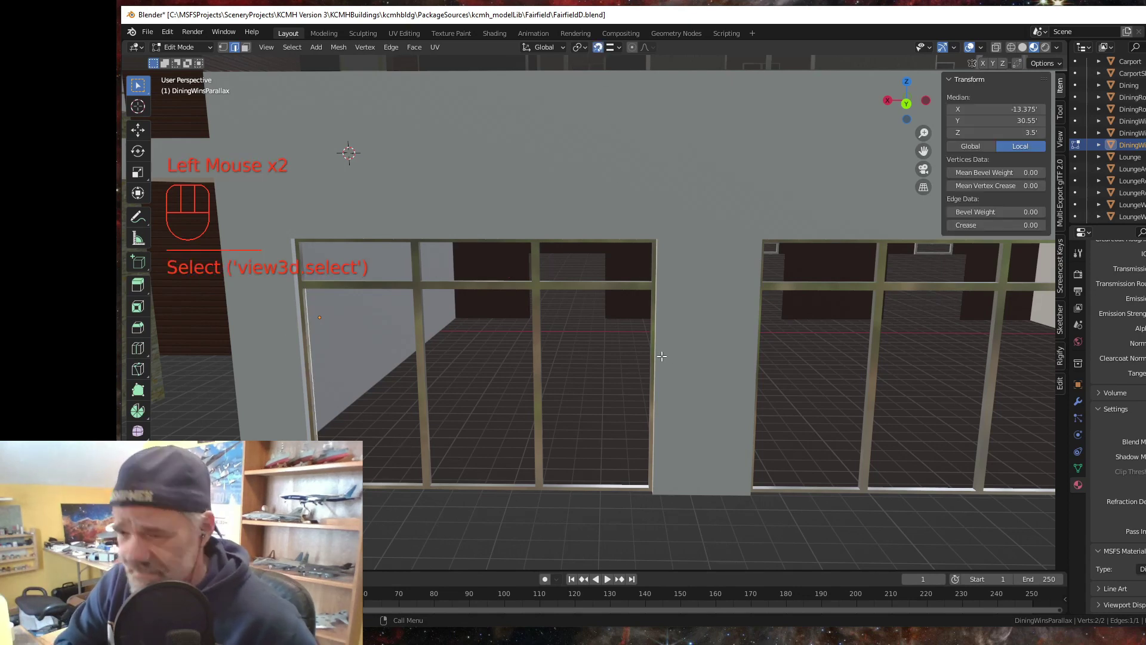
# - Extrude the vertical edge along X across all three dining windows, snapping to the far frame's outer edge at X -54.125'
pyautogui.moveTo(745, 417); pyautogui.dragTo(444, 431)
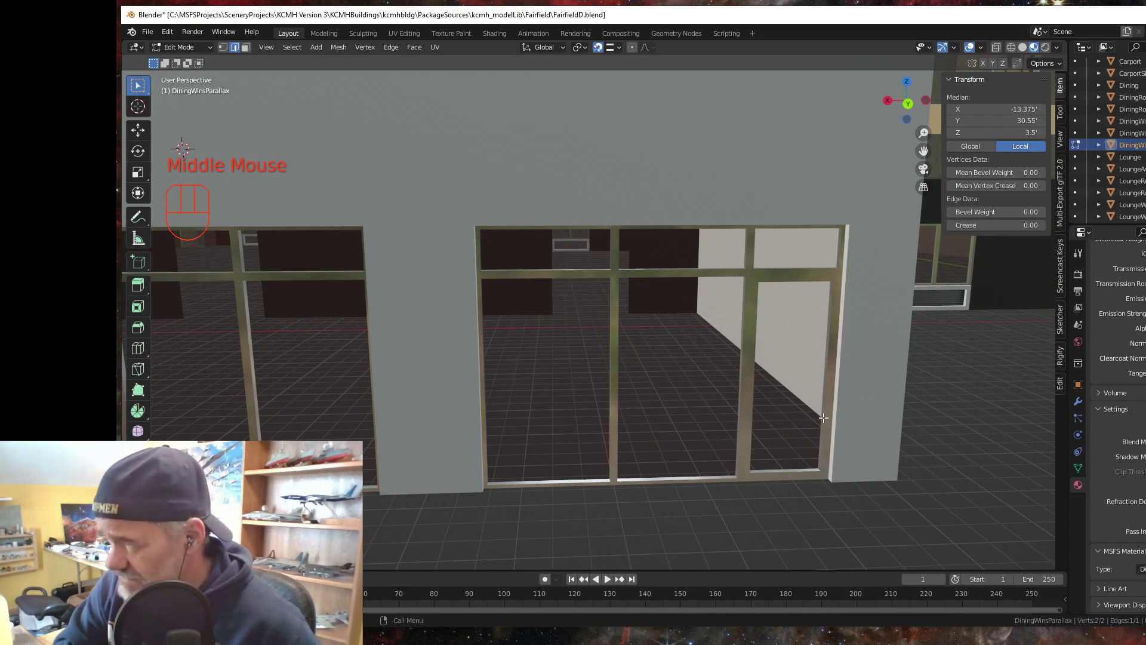
pyautogui.scroll(3, 838, 234)
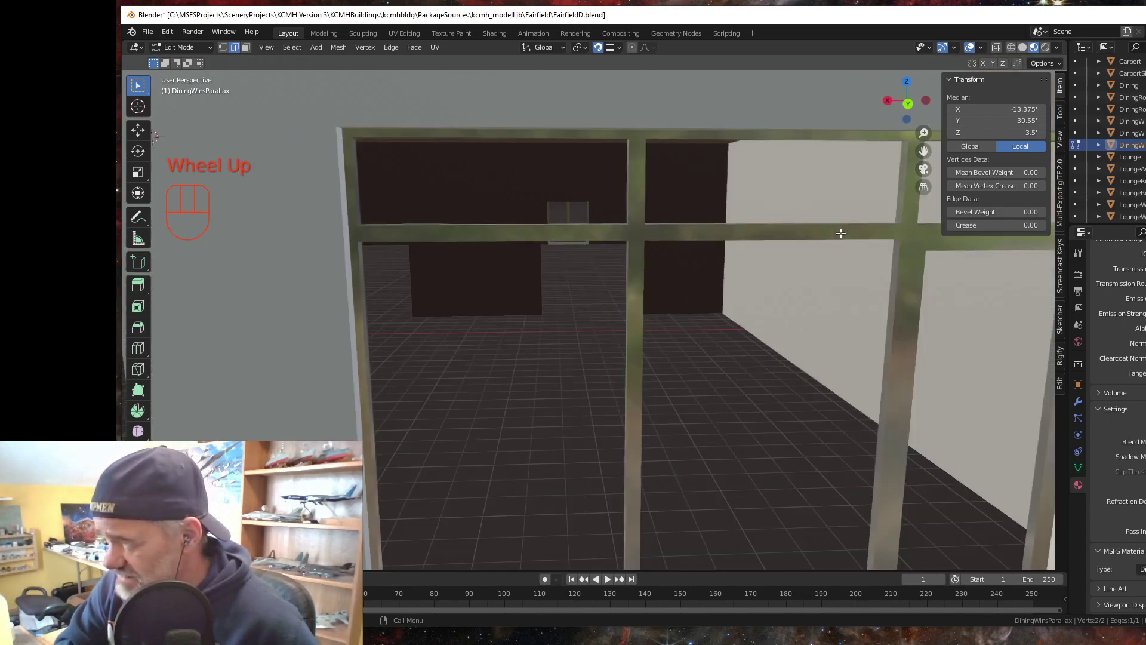
pyautogui.moveTo(917, 234); pyautogui.dragTo(752, 301)
pyautogui.scroll(-3, 657, 287)
pyautogui.scroll(3, 747, 280)
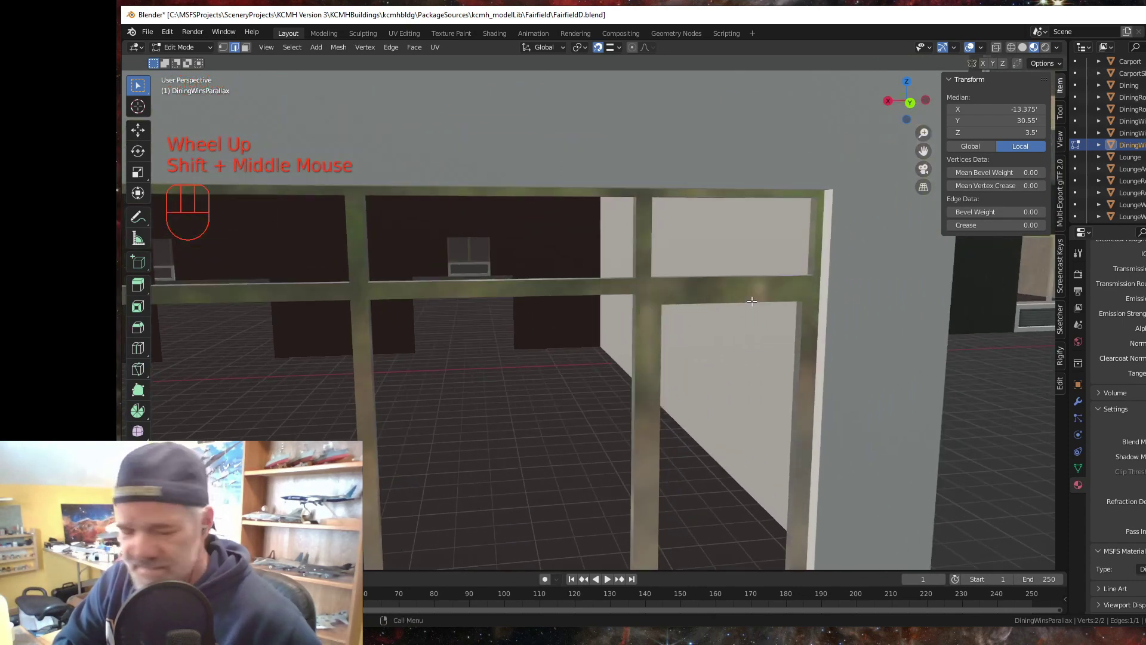
pyautogui.press('e')
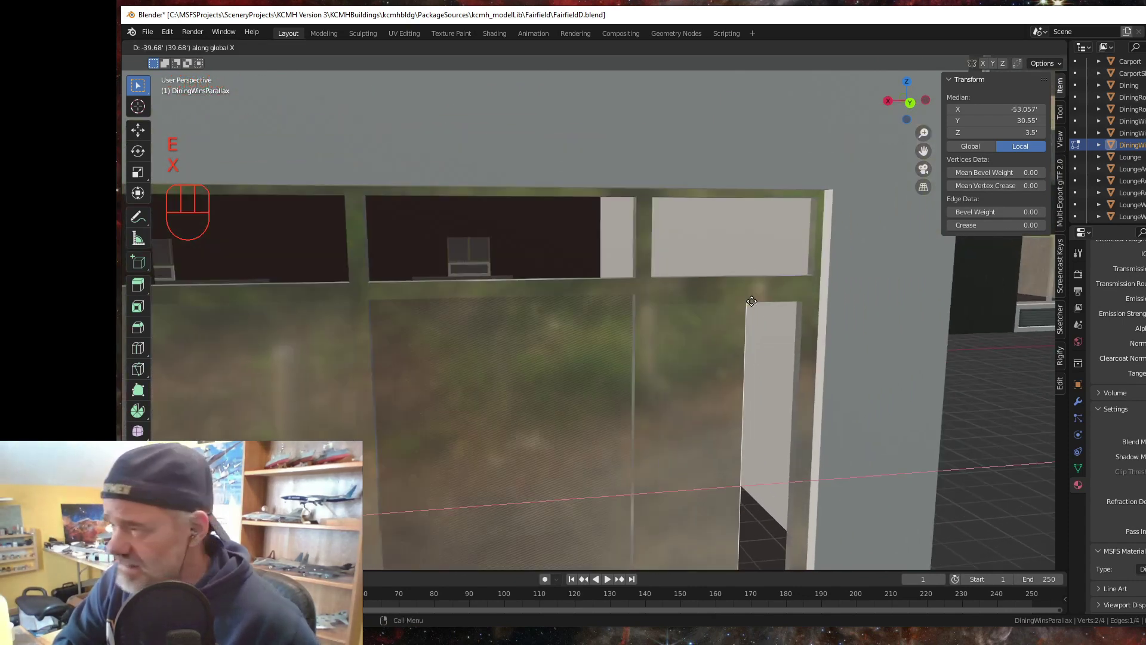
pyautogui.press('x')
pyautogui.click(812, 230)
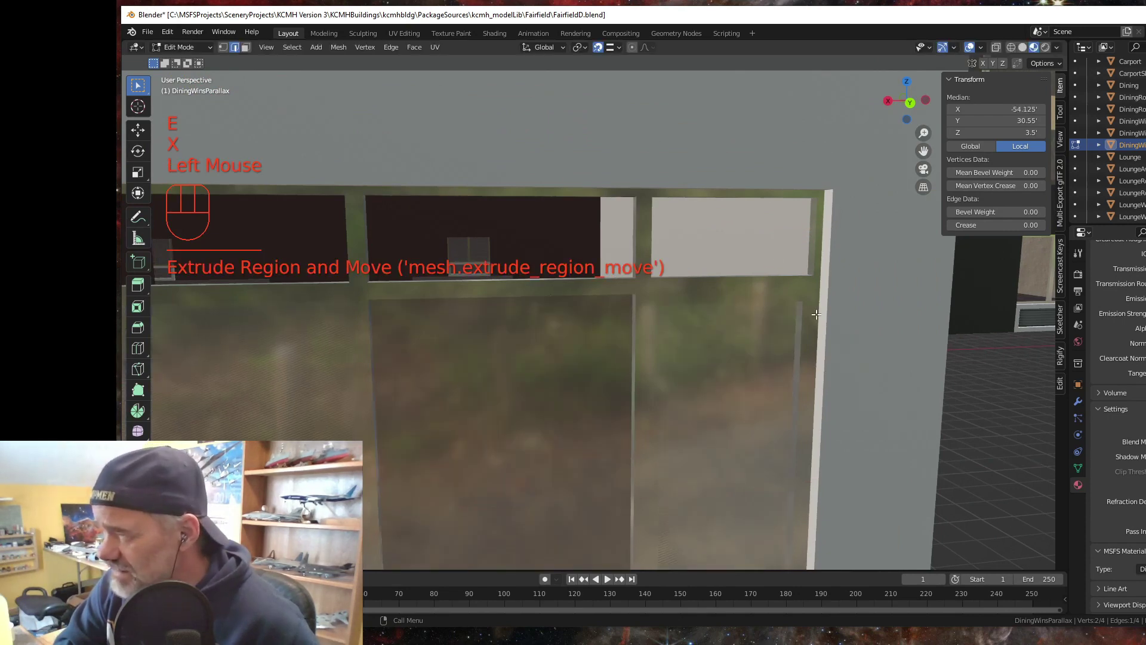
# - Select the pane's upper horizontal edge and move it up along Z, snapping to the top of the window frames at 8.375'
pyautogui.scroll(-2, 774, 405)
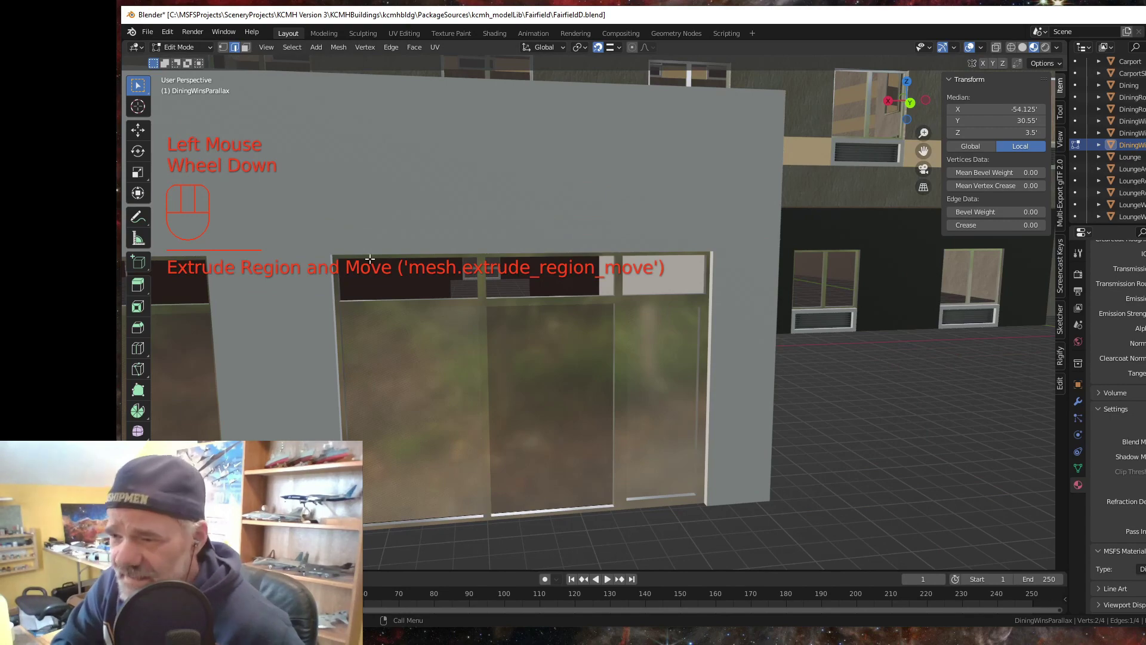
pyautogui.click(417, 310)
pyautogui.middleClick(396, 338)
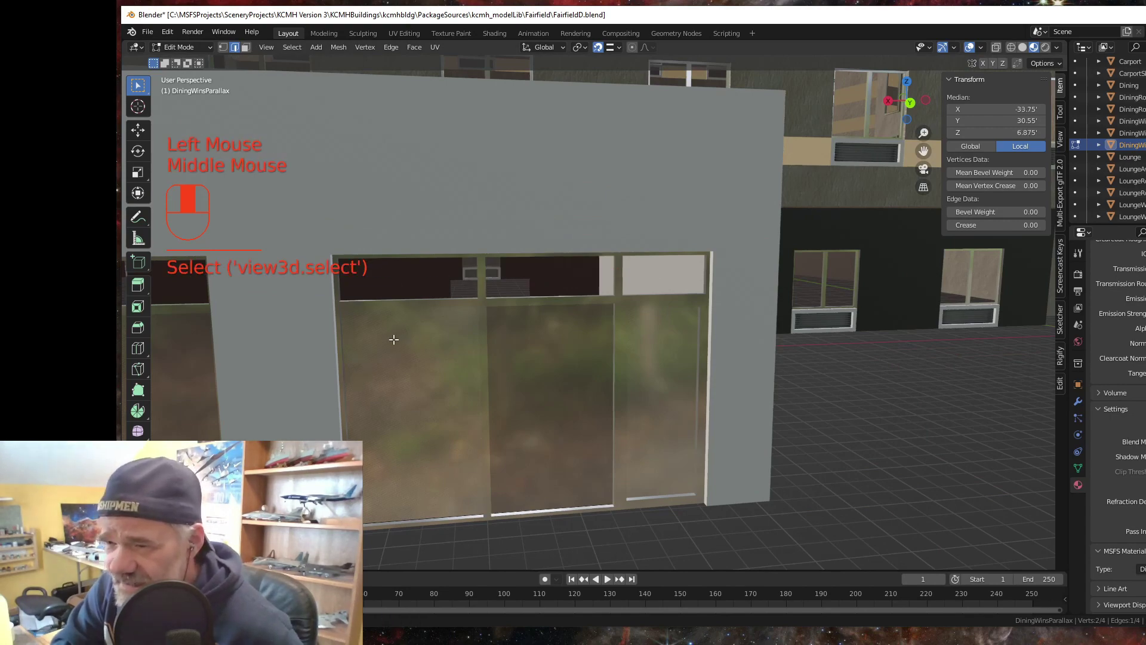
pyautogui.keyDown('shift'); pyautogui.middleClick(404, 322); pyautogui.keyUp('shift')
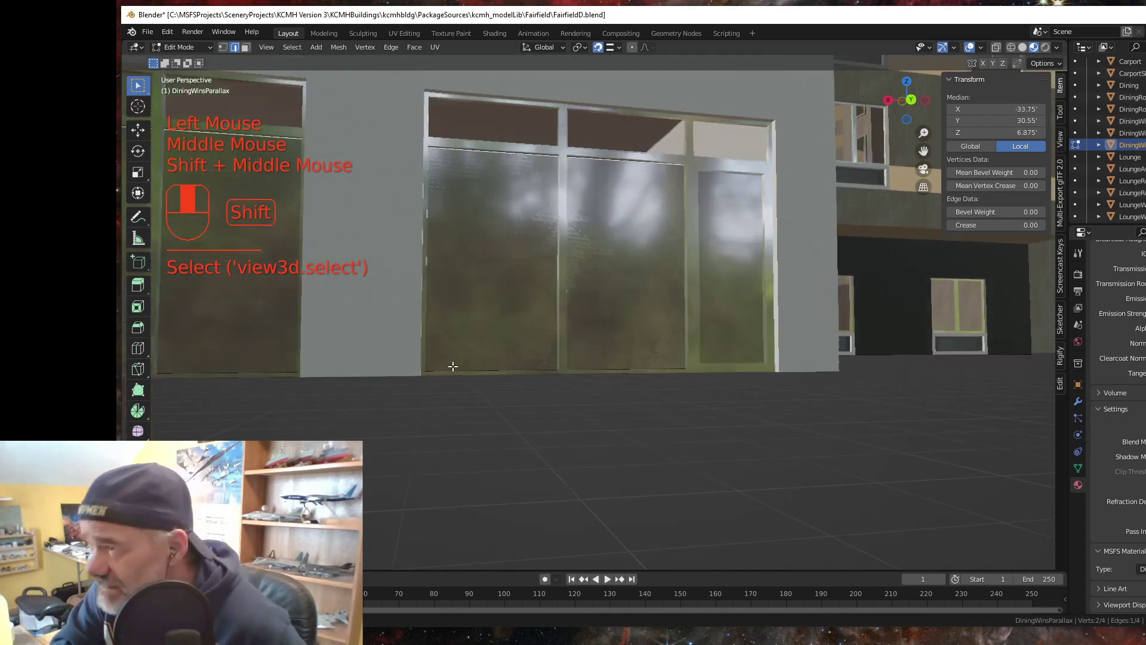
pyautogui.middleClick(453, 429)
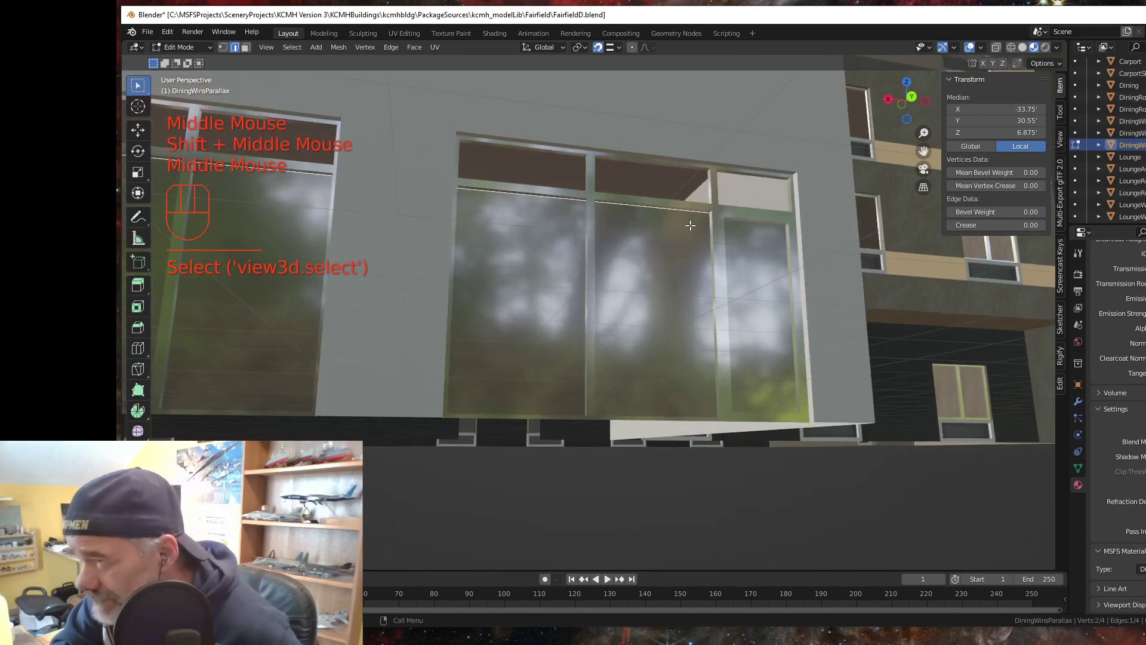
pyautogui.middleClick(671, 229)
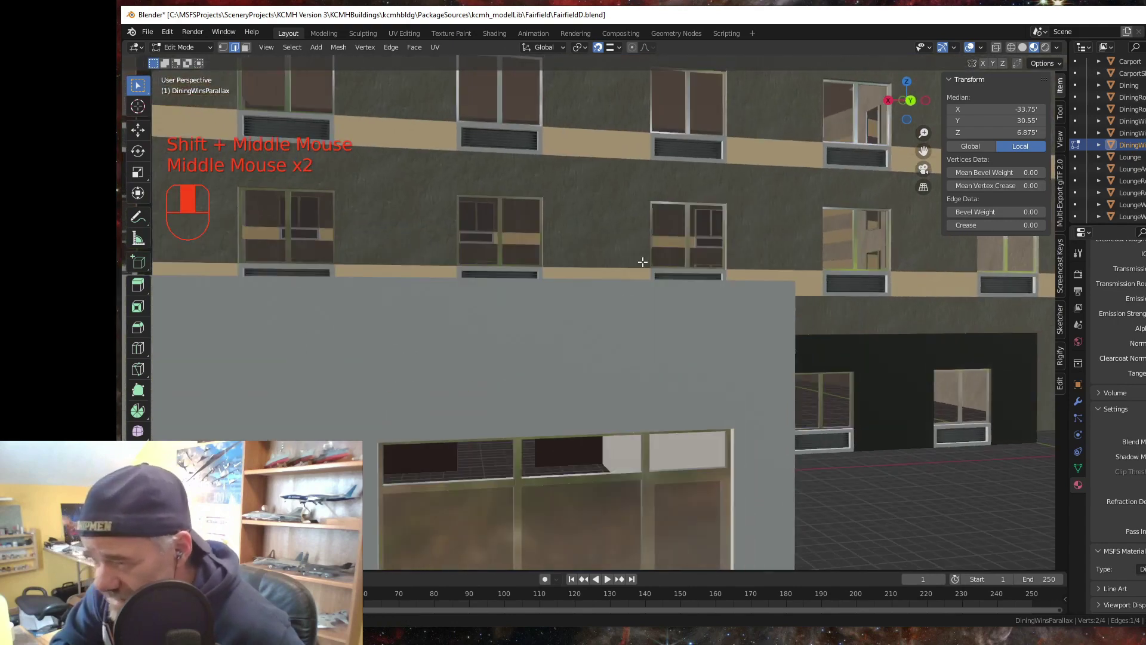
pyautogui.middleClick(643, 311)
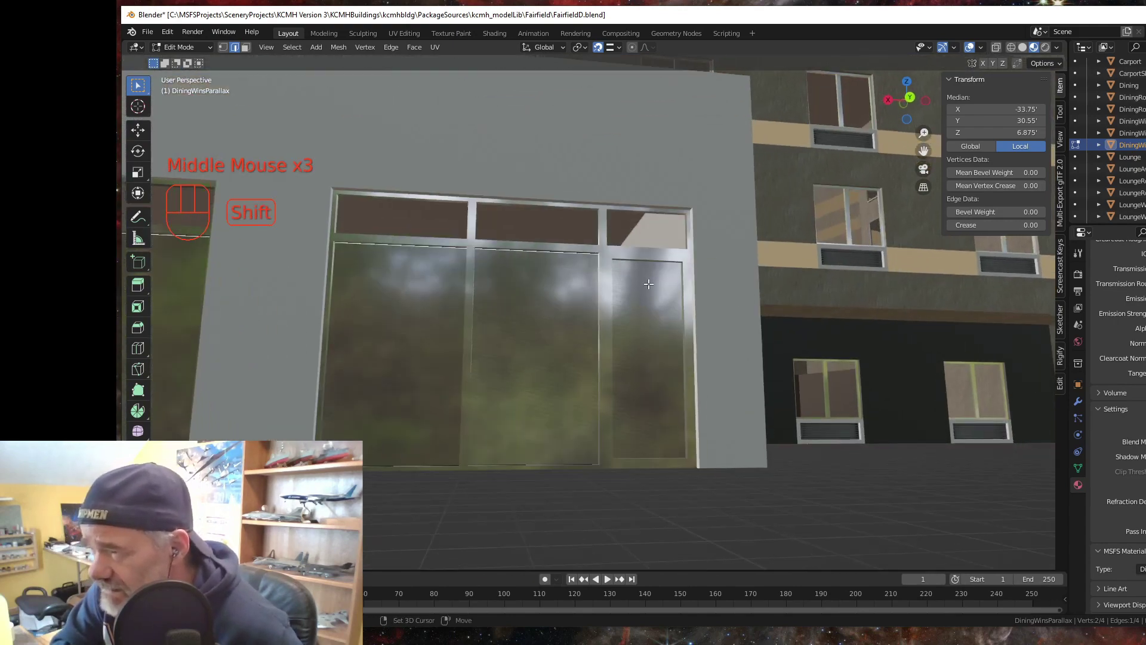
pyautogui.keyDown('shift'); pyautogui.middleClick(675, 197); pyautogui.keyUp('shift')
pyautogui.middleClick(619, 331)
pyautogui.keyDown('shift'); pyautogui.middleClick(622, 322); pyautogui.keyUp('shift')
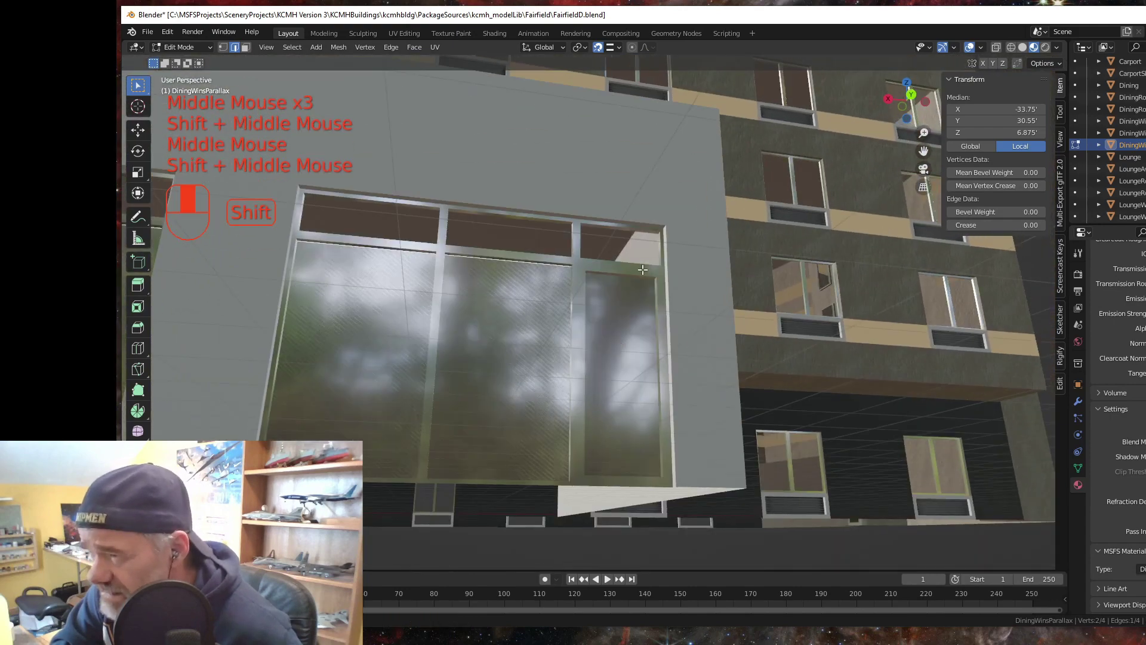
pyautogui.scroll(2, 625, 313)
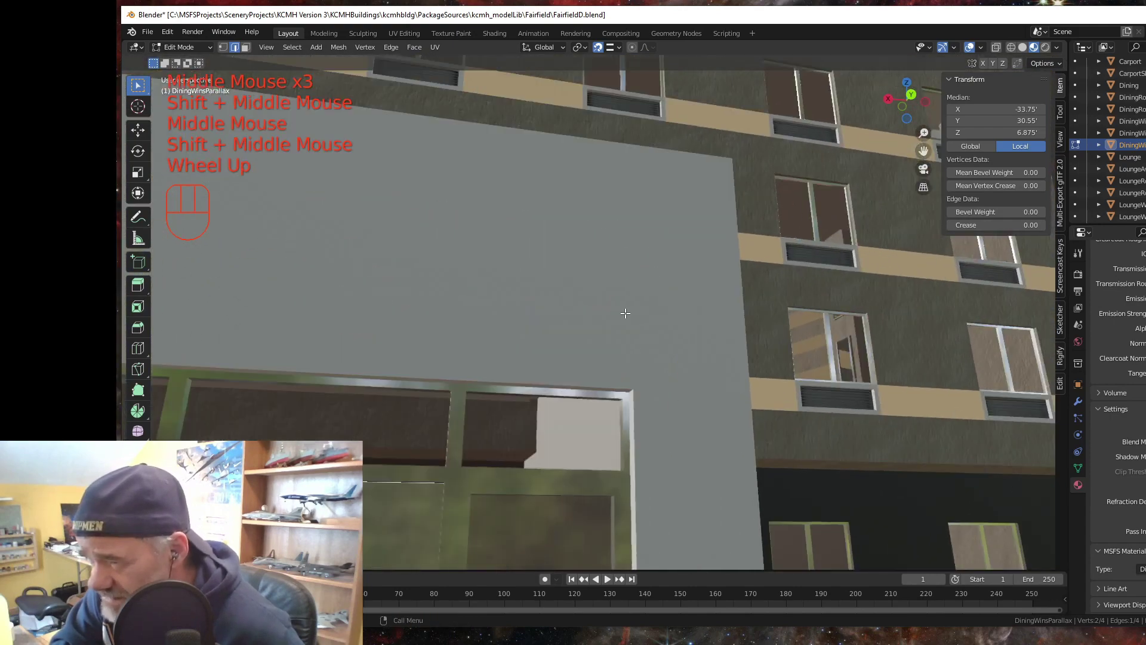
pyautogui.middleClick(606, 417)
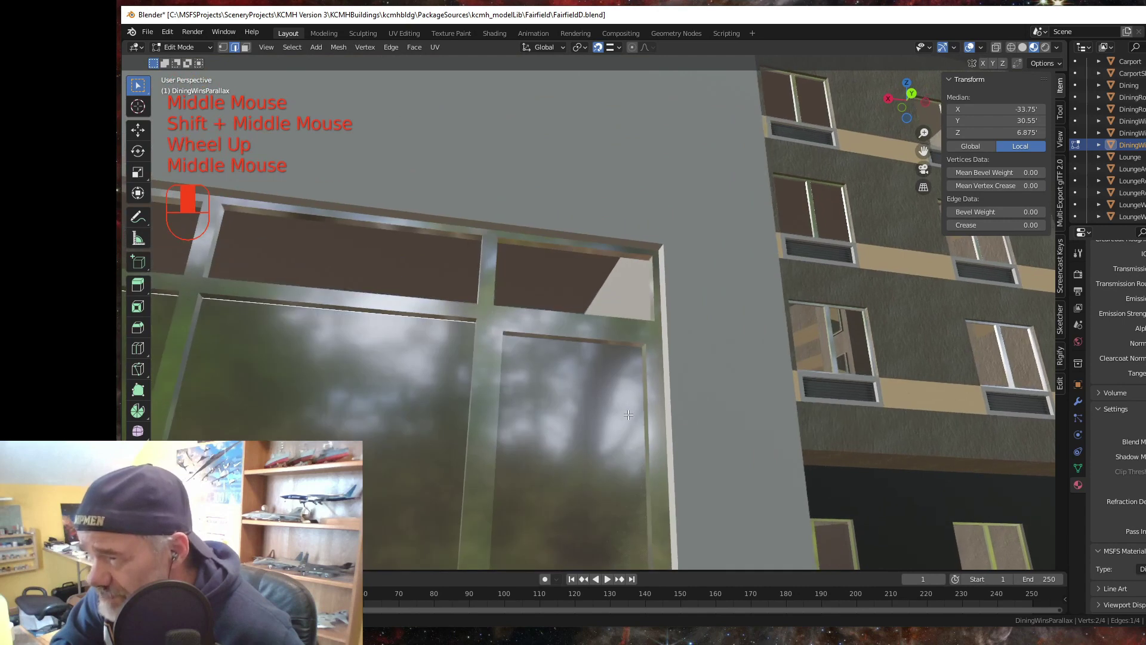
pyautogui.scroll(-1, 607, 315)
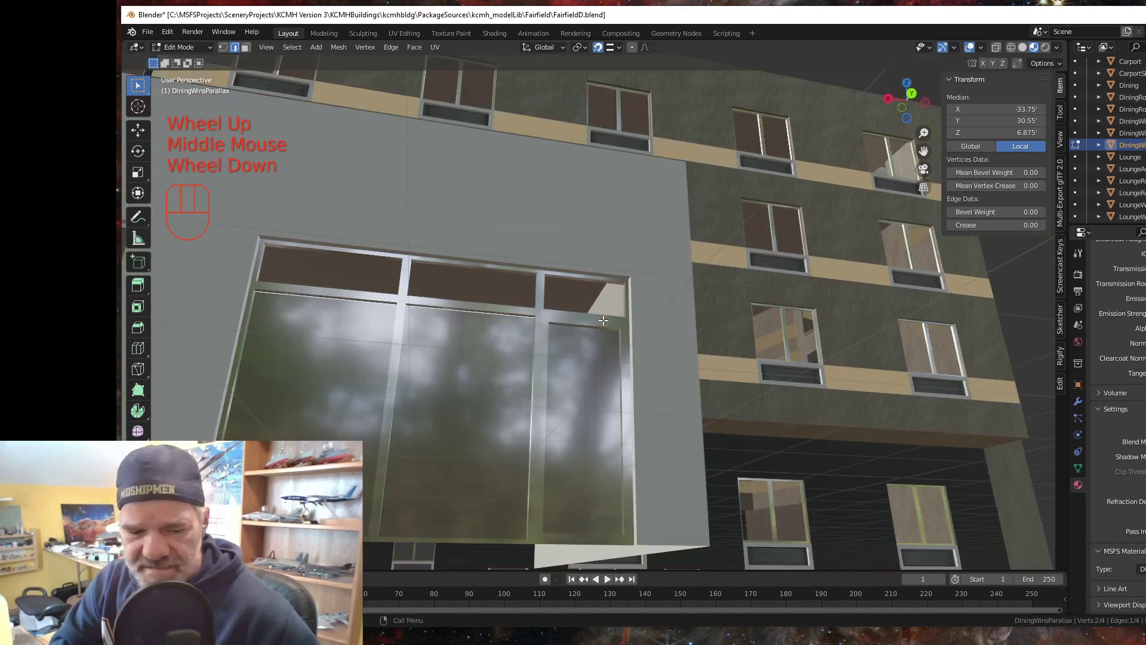
pyautogui.press('g')
pyautogui.press('z')
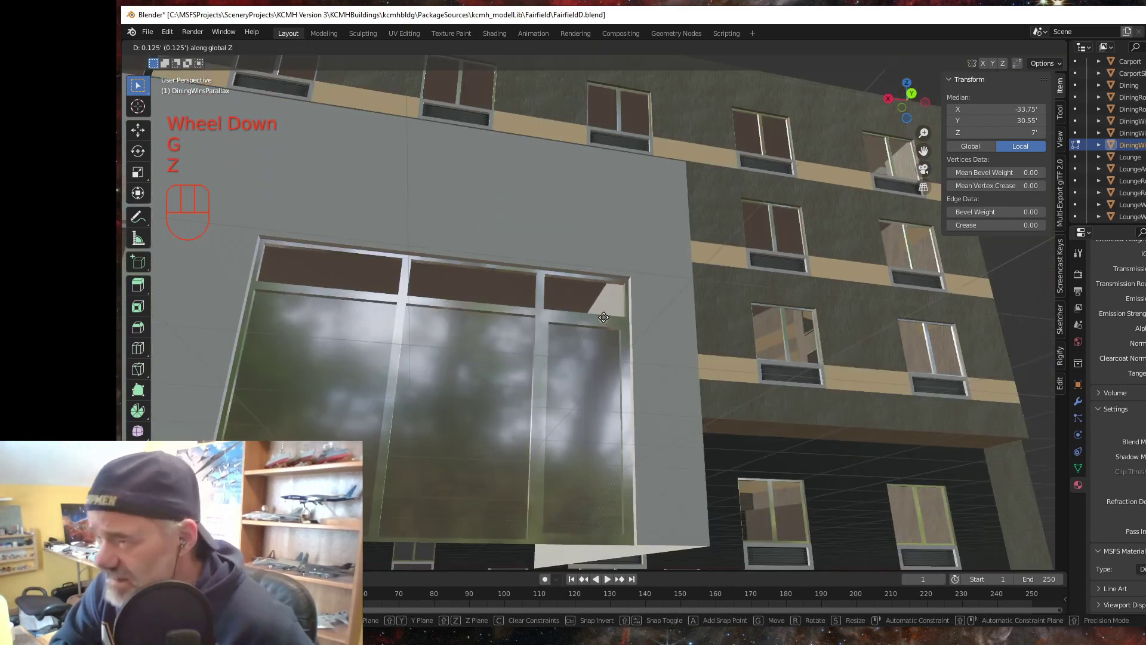
pyautogui.click(617, 281)
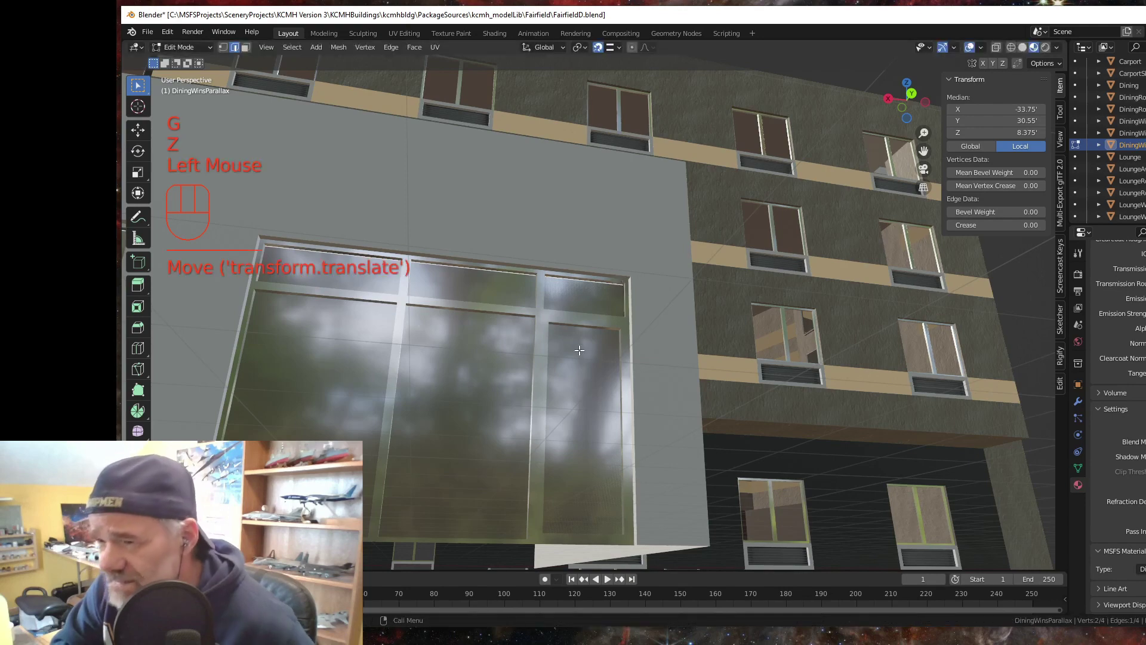
# - Leave Edit Mode on the parallax pane, then select the existing DiningWinsGlass object and hide it
pyautogui.scroll(-2, 547, 394)
pyautogui.middleClick(546, 394)
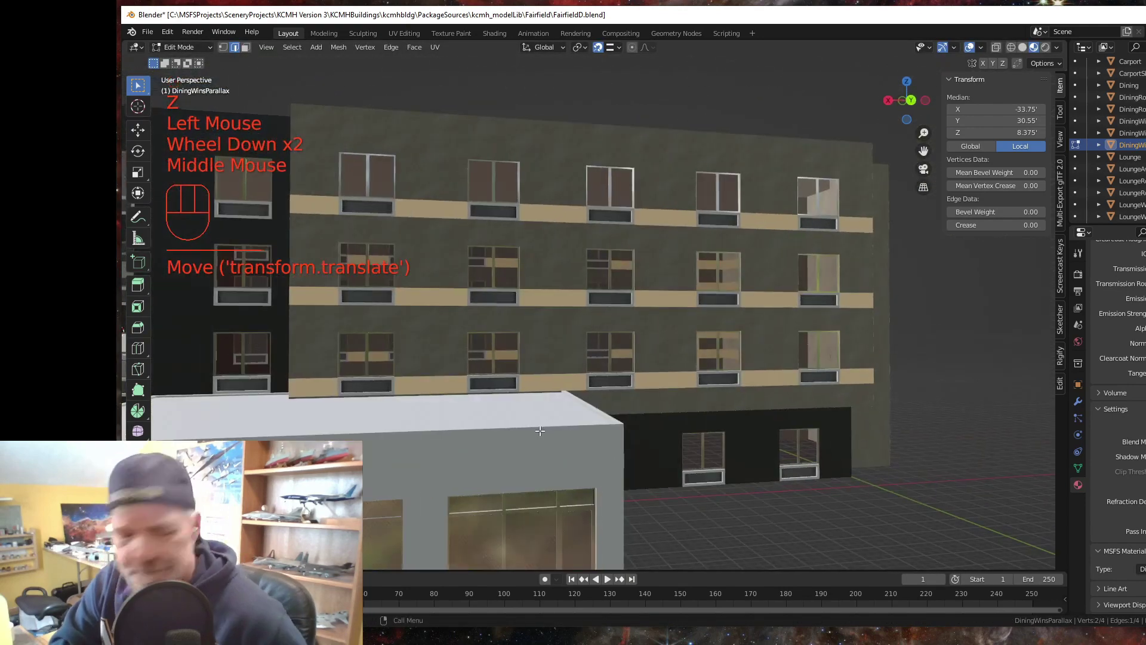
pyautogui.keyDown('shift'); pyautogui.middleClick(545, 429); pyautogui.keyUp('shift')
pyautogui.middleClick(639, 328)
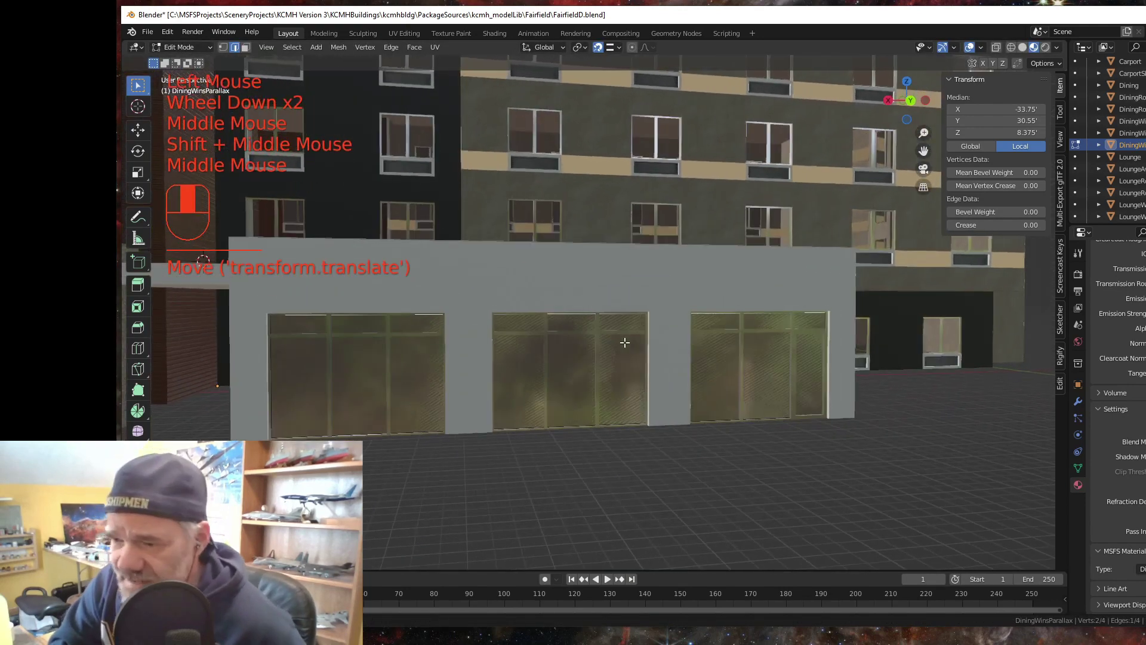
pyautogui.keyDown('shift'); pyautogui.middleClick(624, 338); pyautogui.keyUp('shift')
pyautogui.middleClick(623, 339)
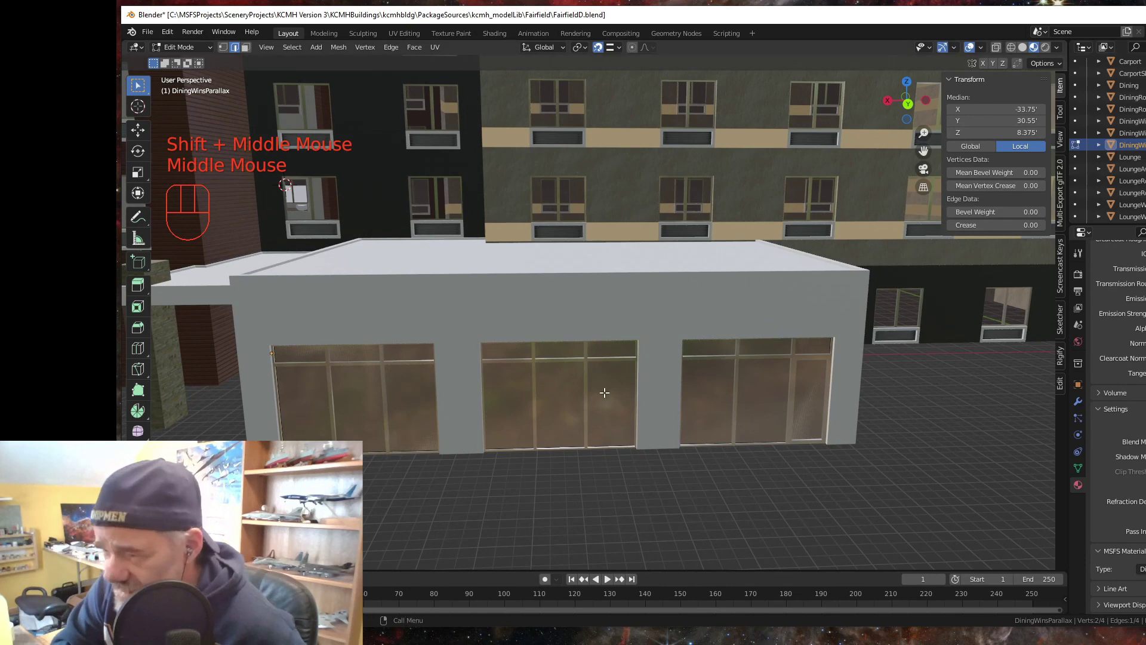
pyautogui.click(557, 422)
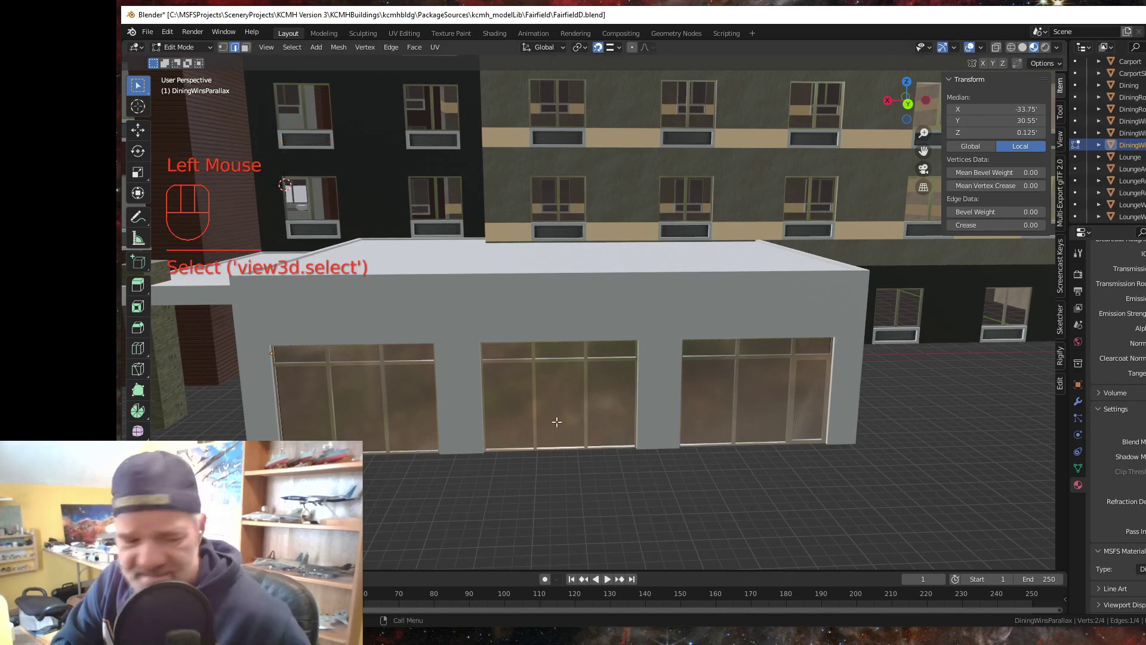
pyautogui.press('Tab')
pyautogui.click(560, 420)
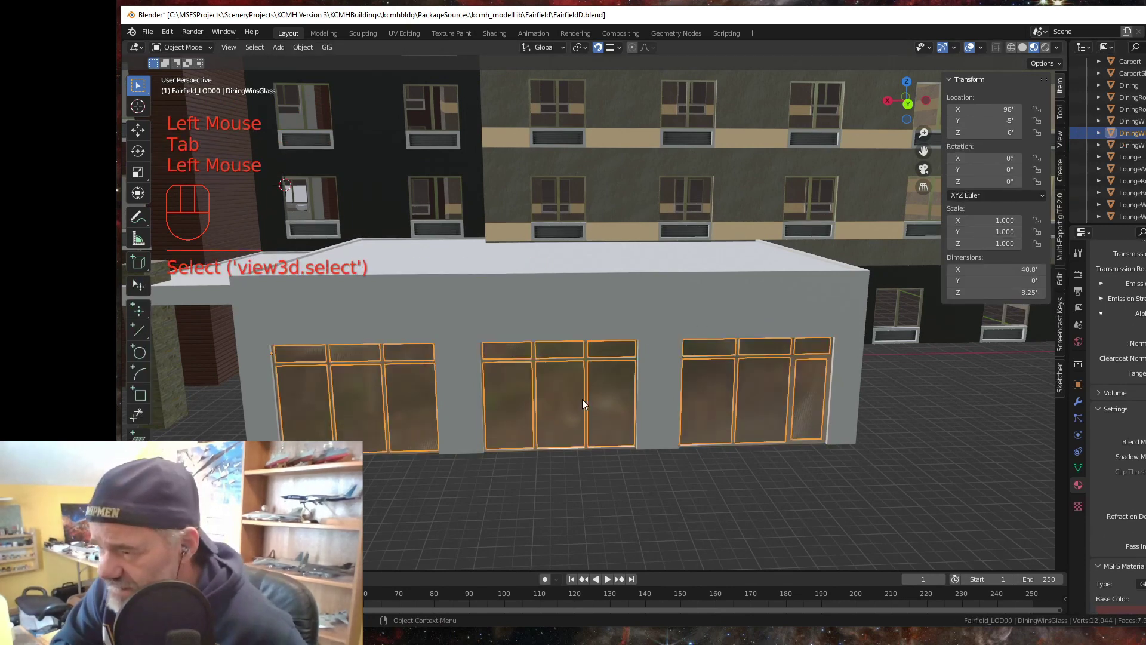
pyautogui.click(686, 425)
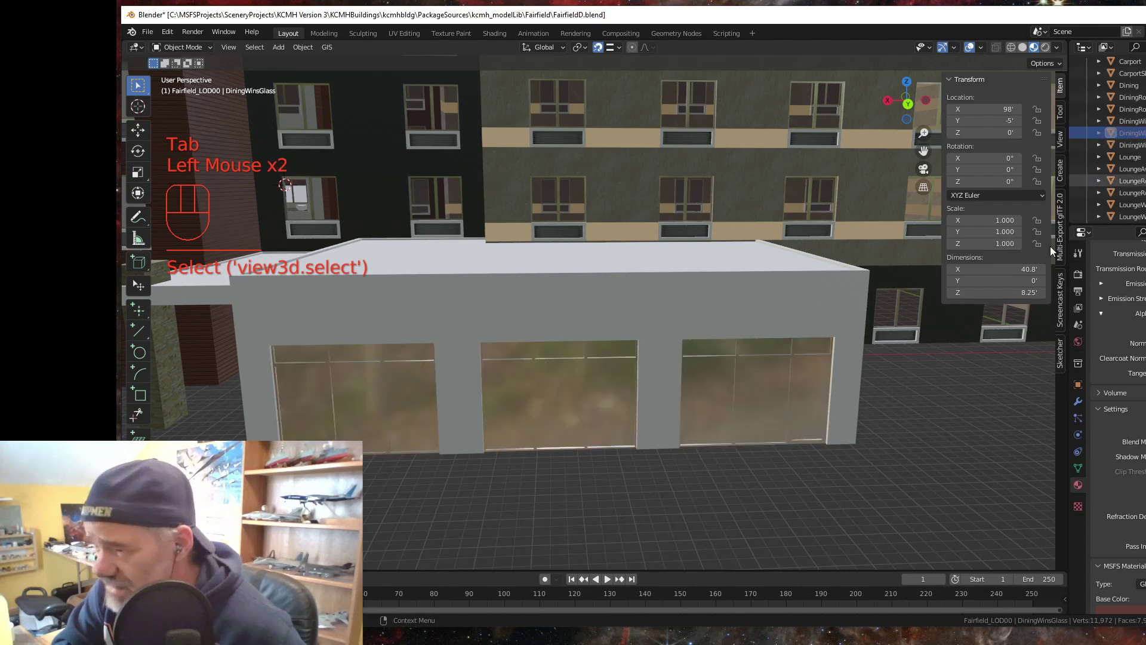
# - Select the DiningWinsParallax pane and unwrap it with Smart UV Project in the UV Editing workspace, using a 66° angle limit
pyautogui.moveTo(686, 421); pyautogui.dragTo(649, 407)
pyautogui.click(600, 373)
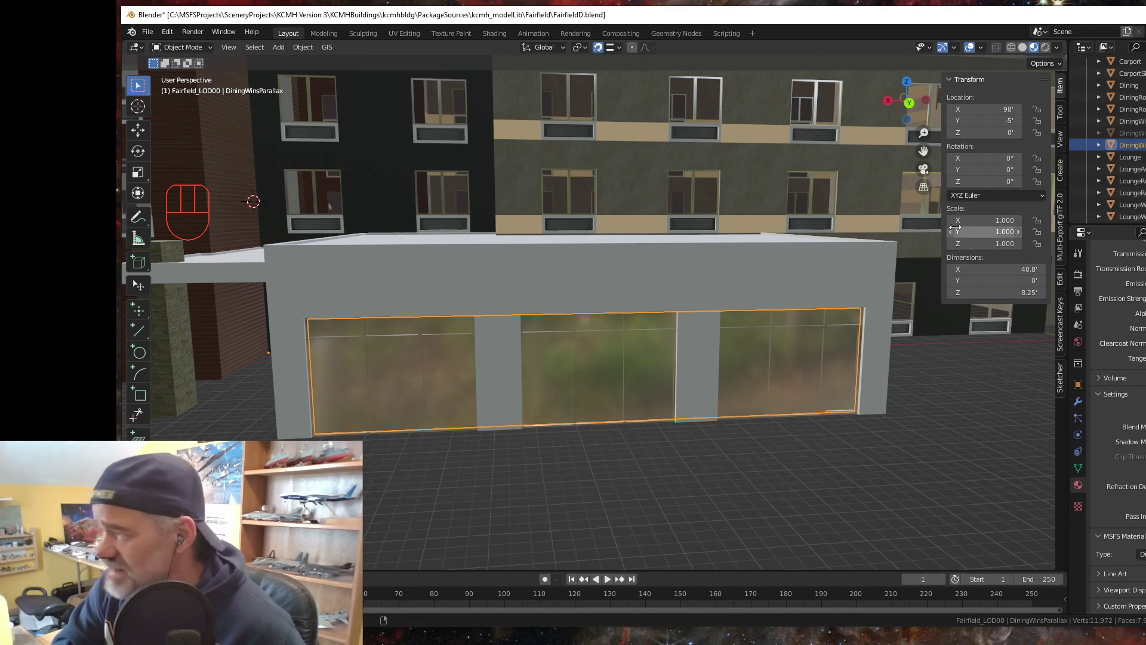
pyautogui.click(407, 34)
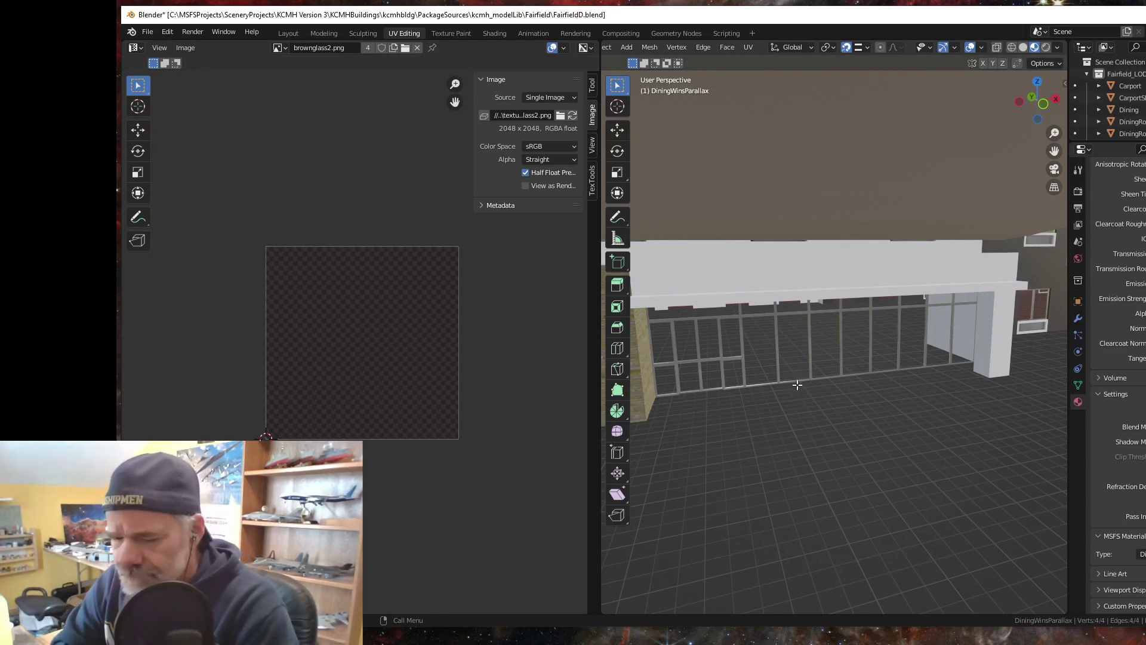
pyautogui.scroll(10, 797, 385)
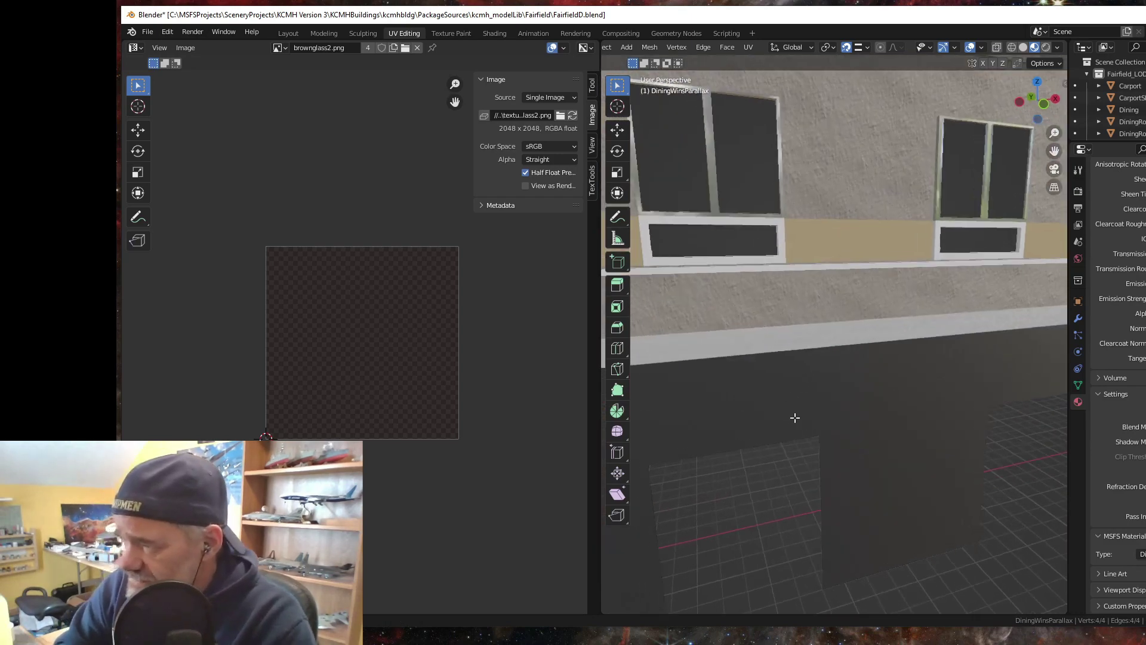
pyautogui.scroll(-10, 866, 424)
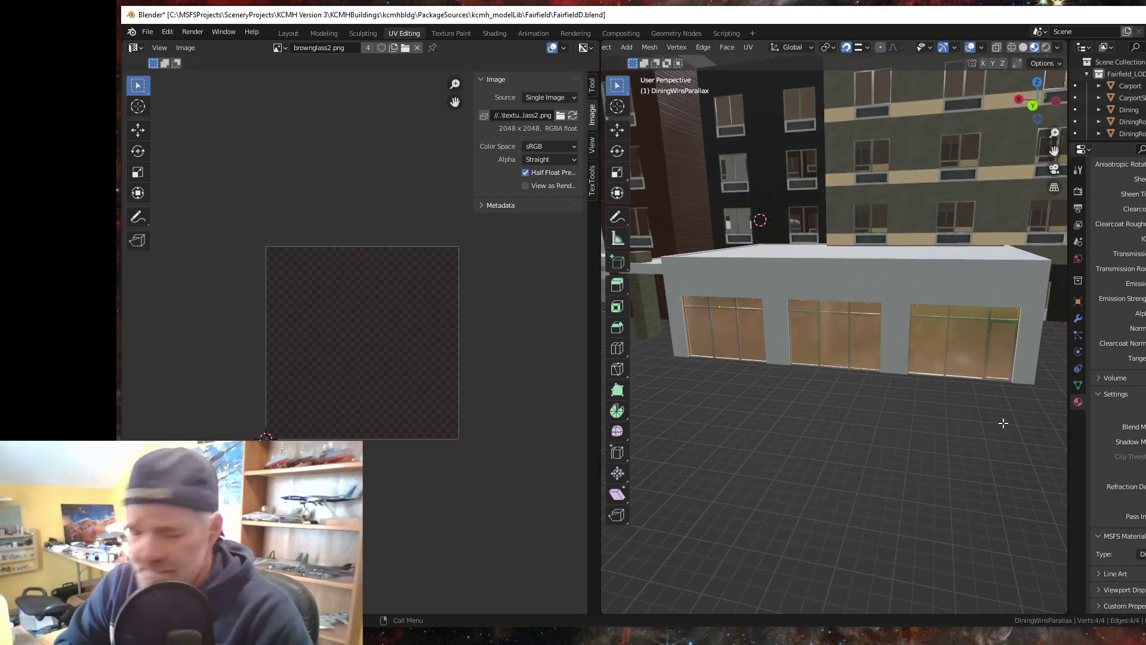
pyautogui.scroll(3, 901, 428)
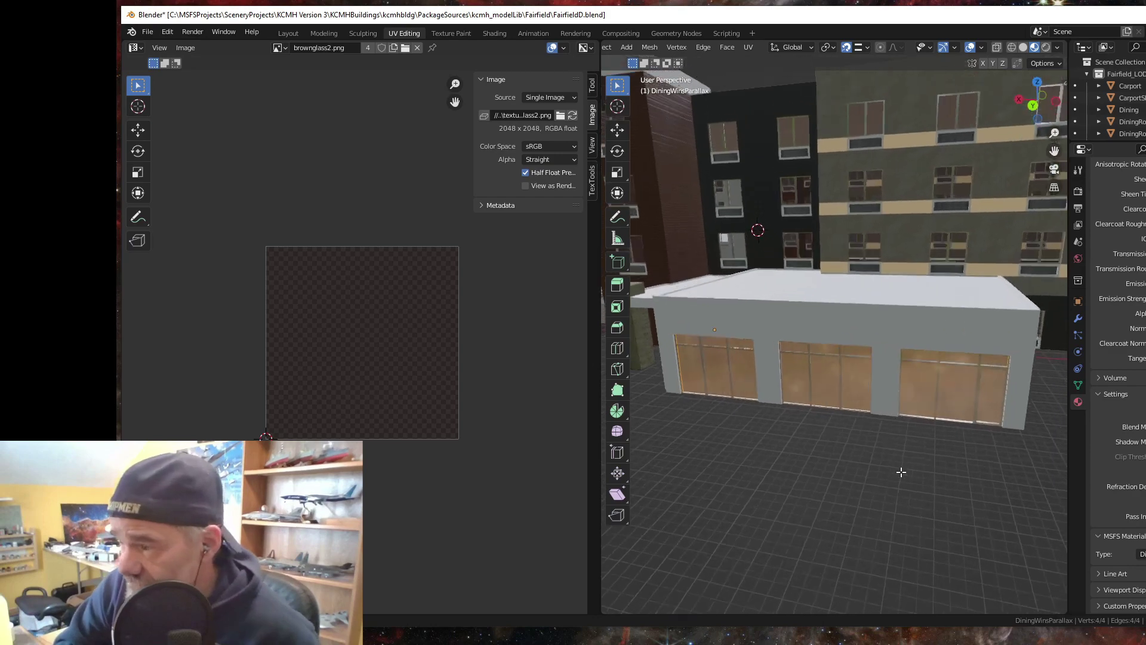
pyautogui.scroll(4, 903, 467)
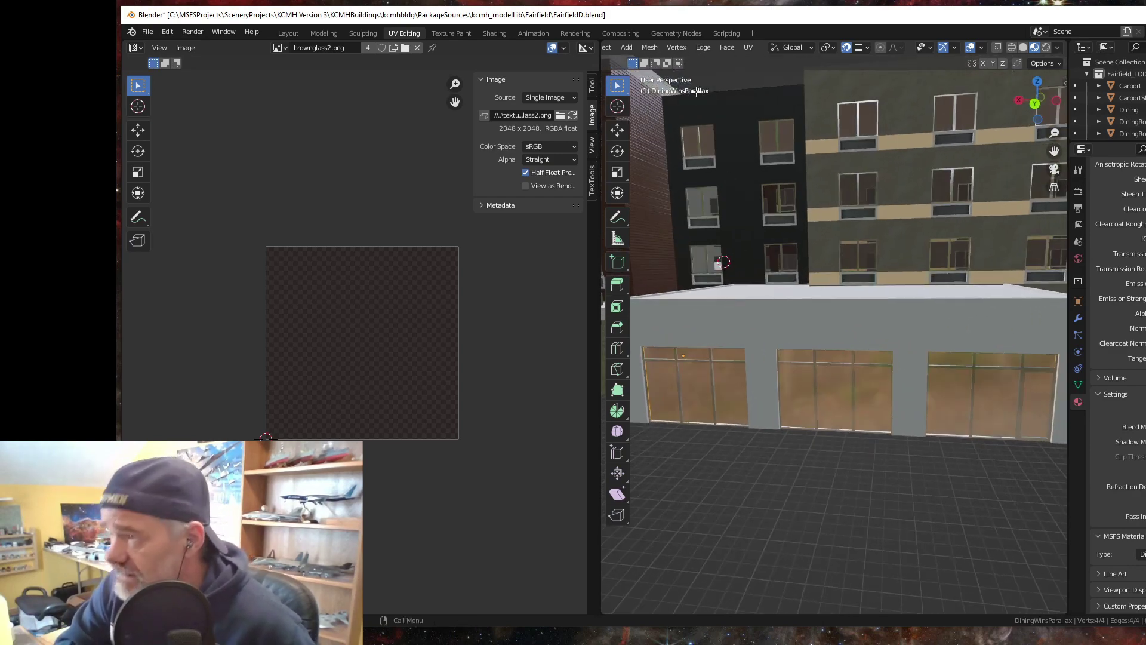
pyautogui.click(745, 48)
pyautogui.click(780, 76)
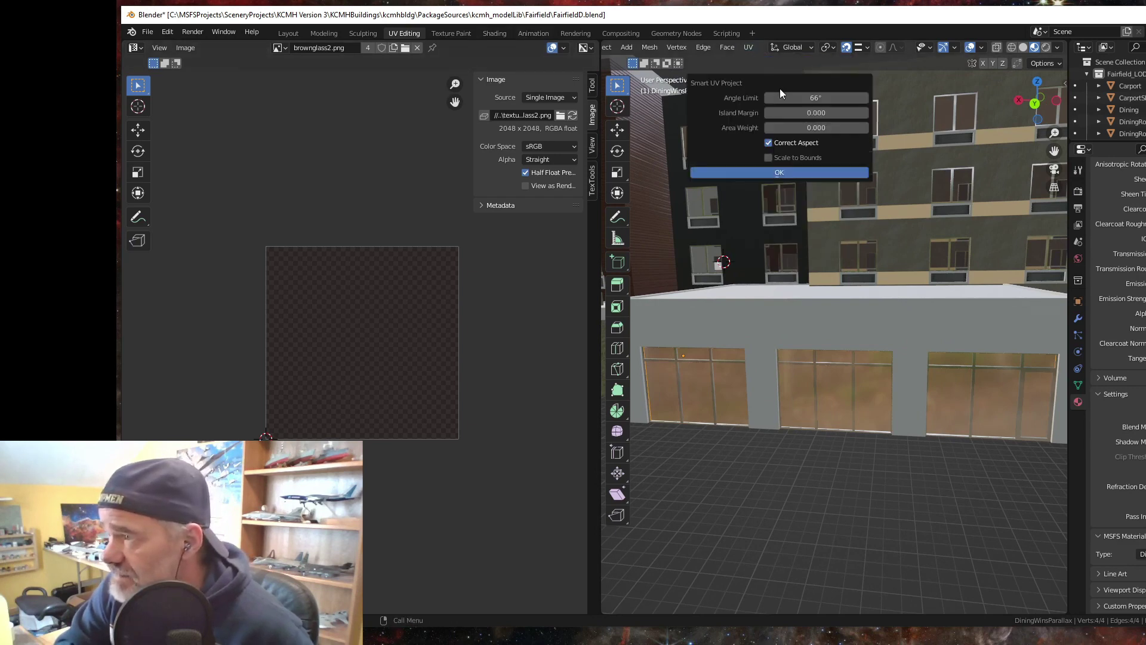
pyautogui.click(776, 170)
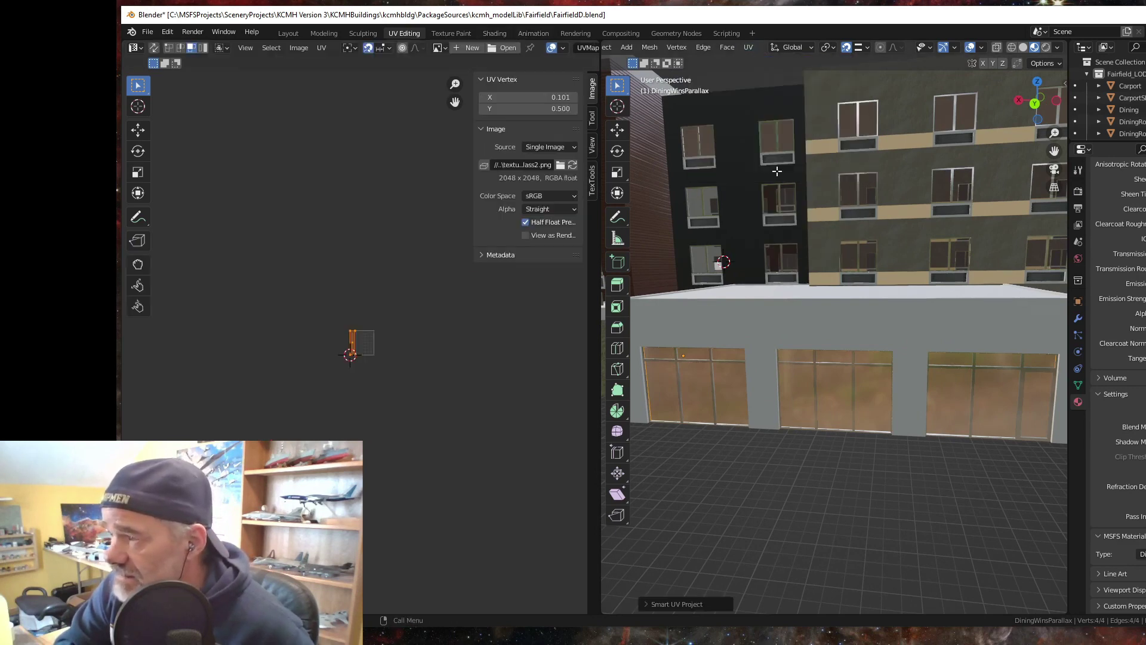
# - Rotate the pane's UV island 90 degrees and move it along X to centre it in the UV square at X 0.500
pyautogui.scroll(8, 361, 355)
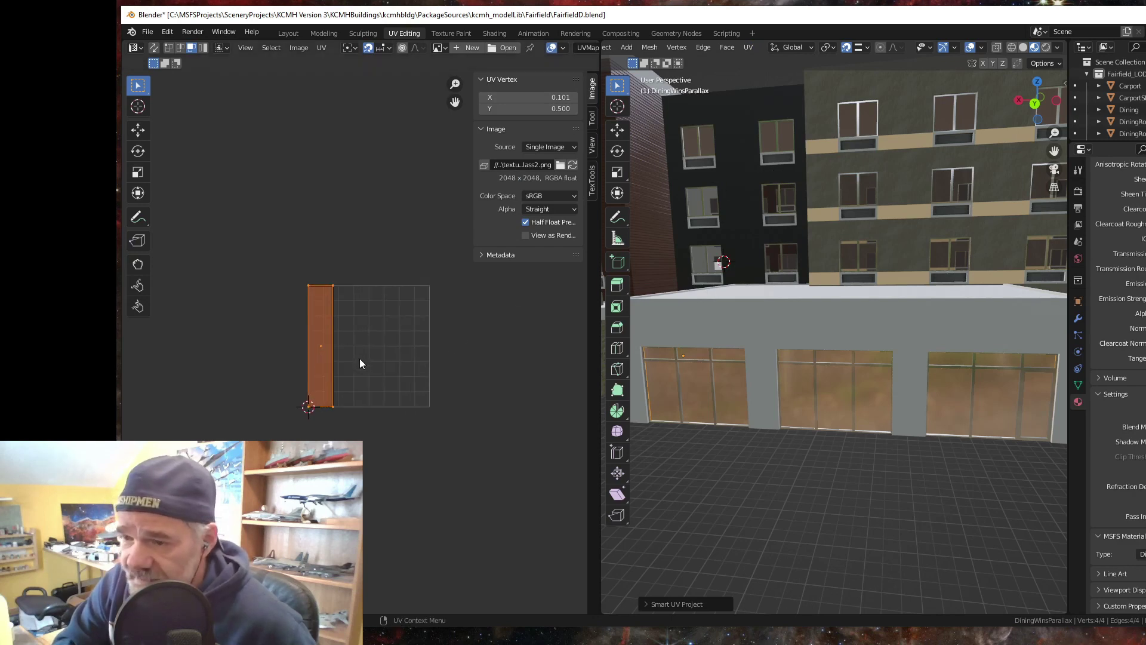
pyautogui.write('r')
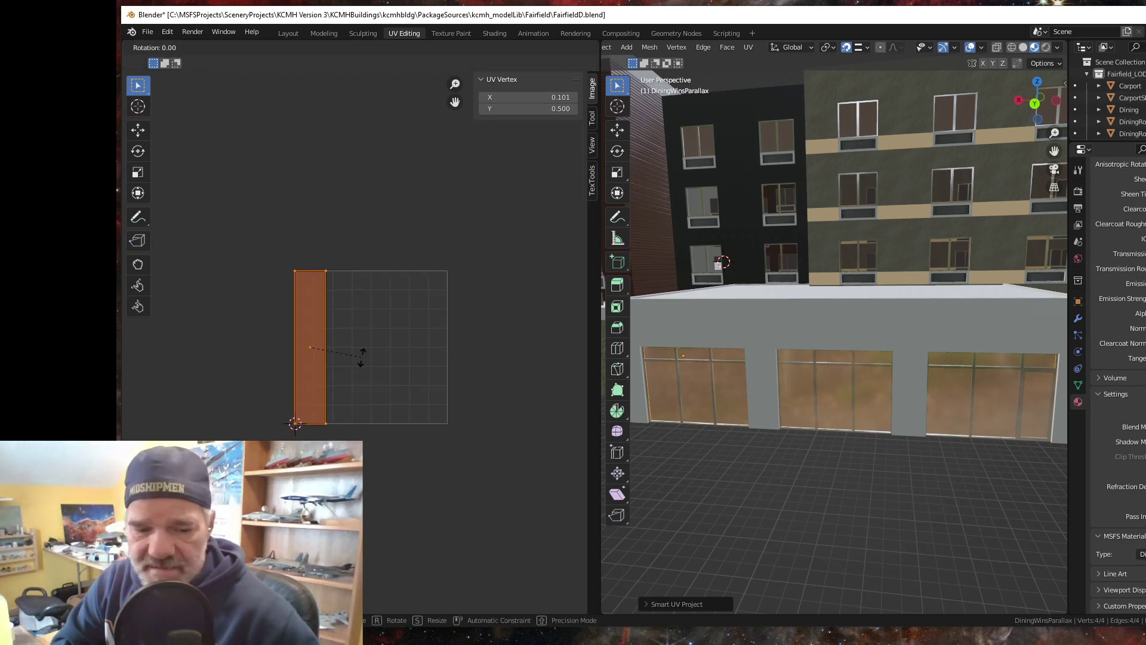
pyautogui.write('90')
pyautogui.press('Return')
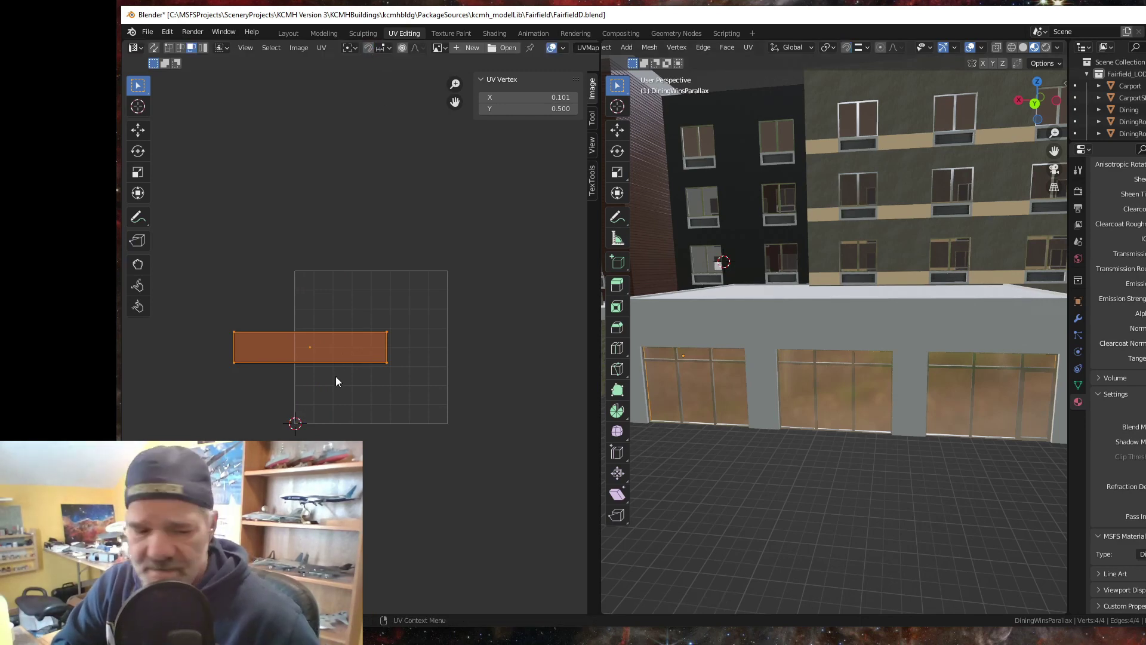
pyautogui.press('g')
pyautogui.press('x')
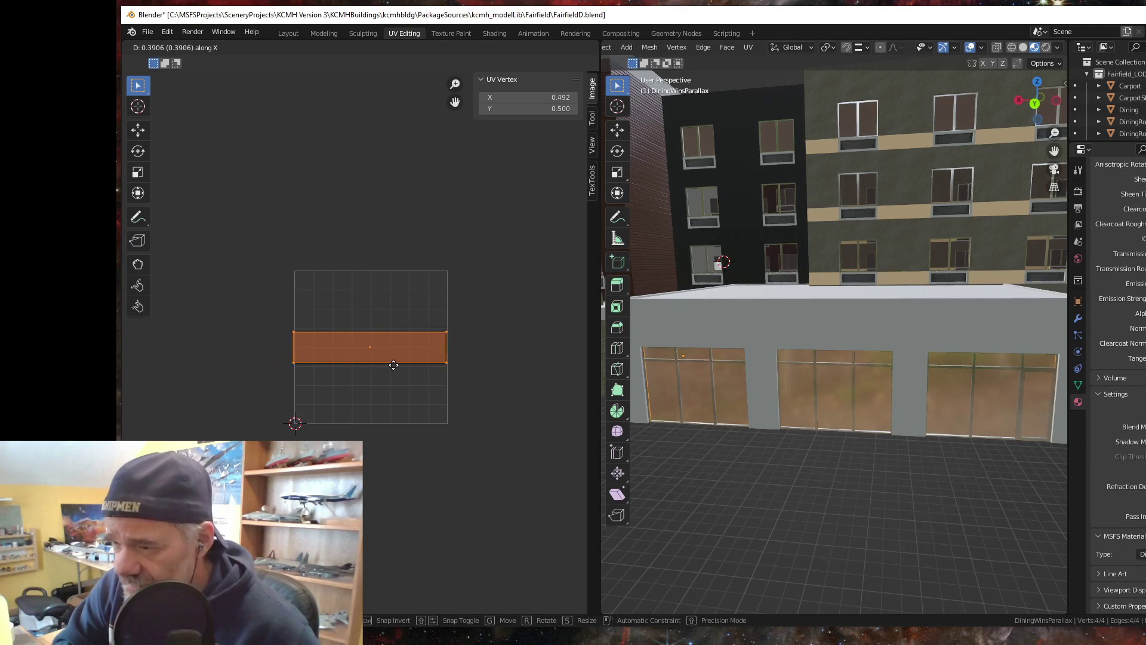
pyautogui.click(395, 365)
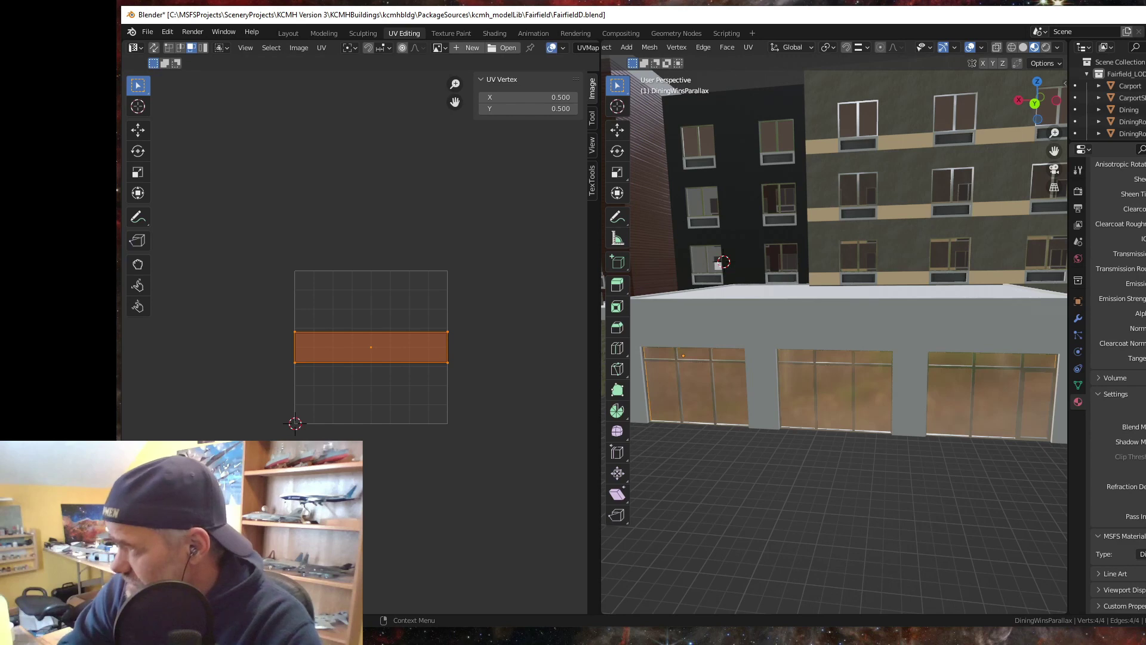
# - Remove the existing material slot from DiningWinsParallax in Object Mode, working in the Layout workspace
pyautogui.scroll(15, 1099, 335)
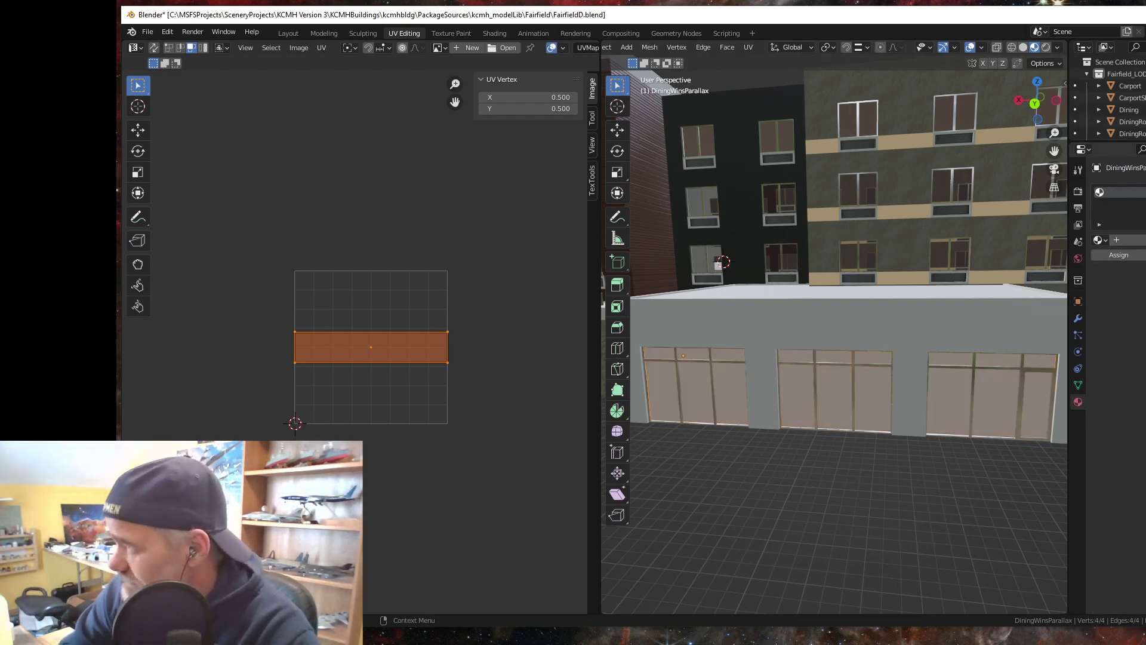
pyautogui.click(1140, 203)
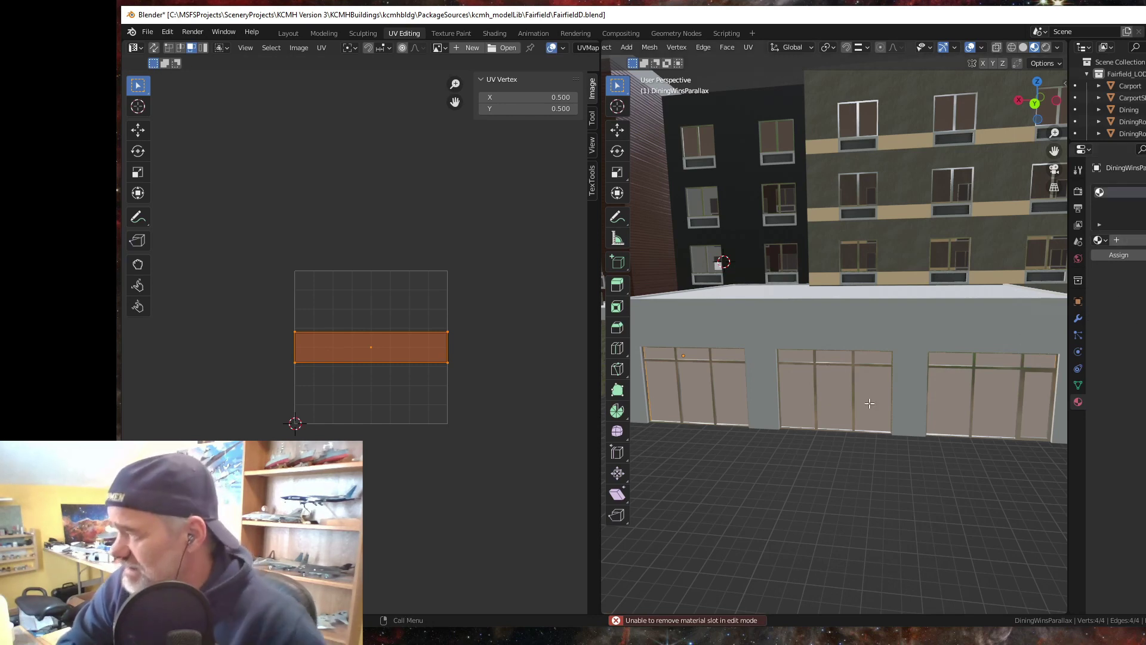
pyautogui.click(288, 32)
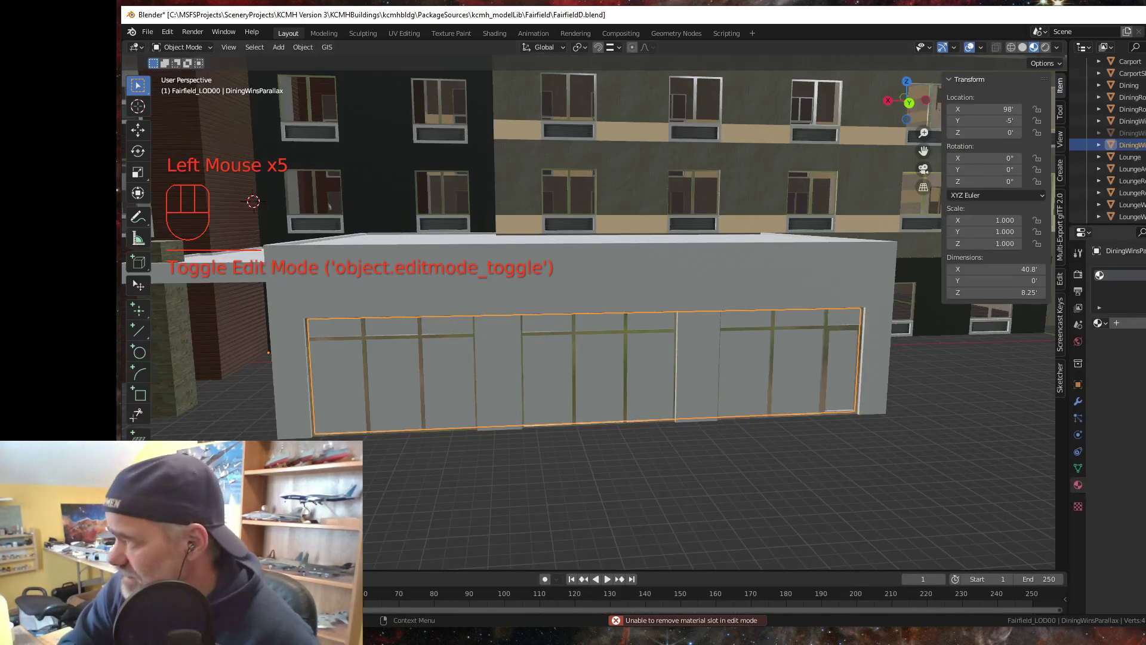
pyautogui.click(1143, 276)
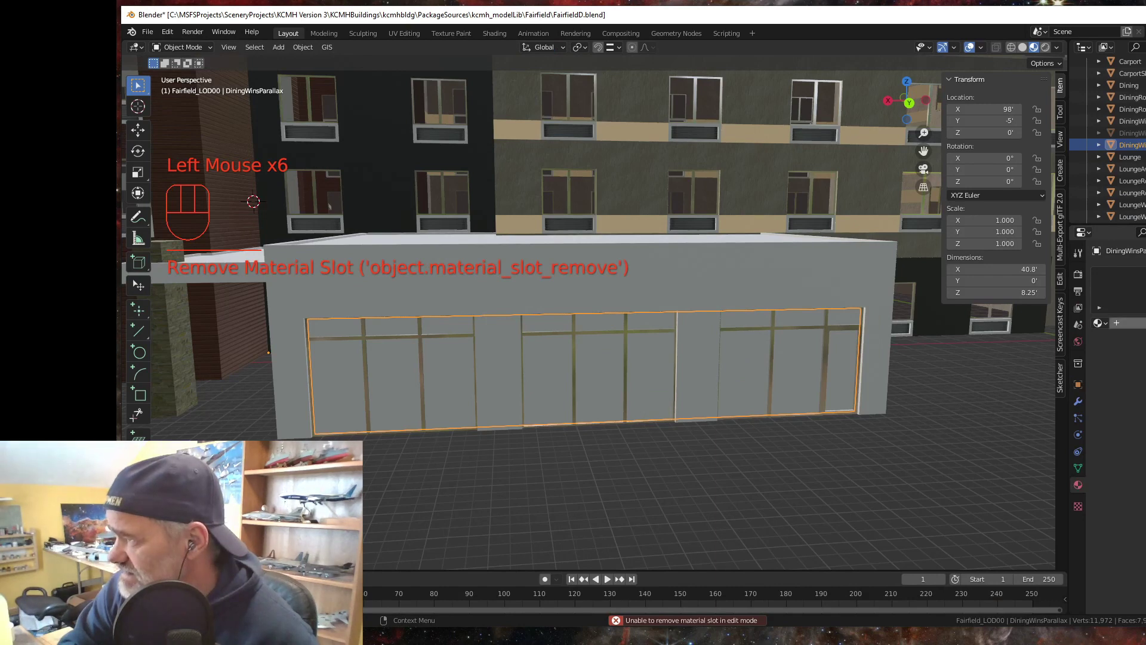
# - Create a new material on the parallax pane and name it Swim
pyautogui.click(1135, 323)
pyautogui.click(1129, 323)
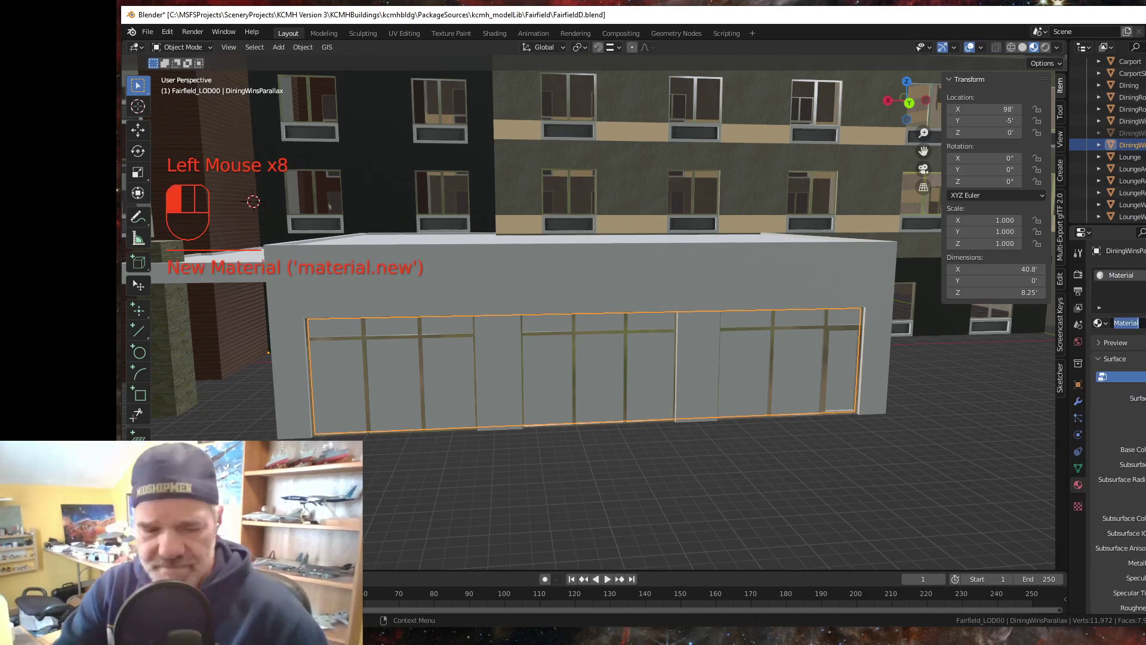
pyautogui.write('S')
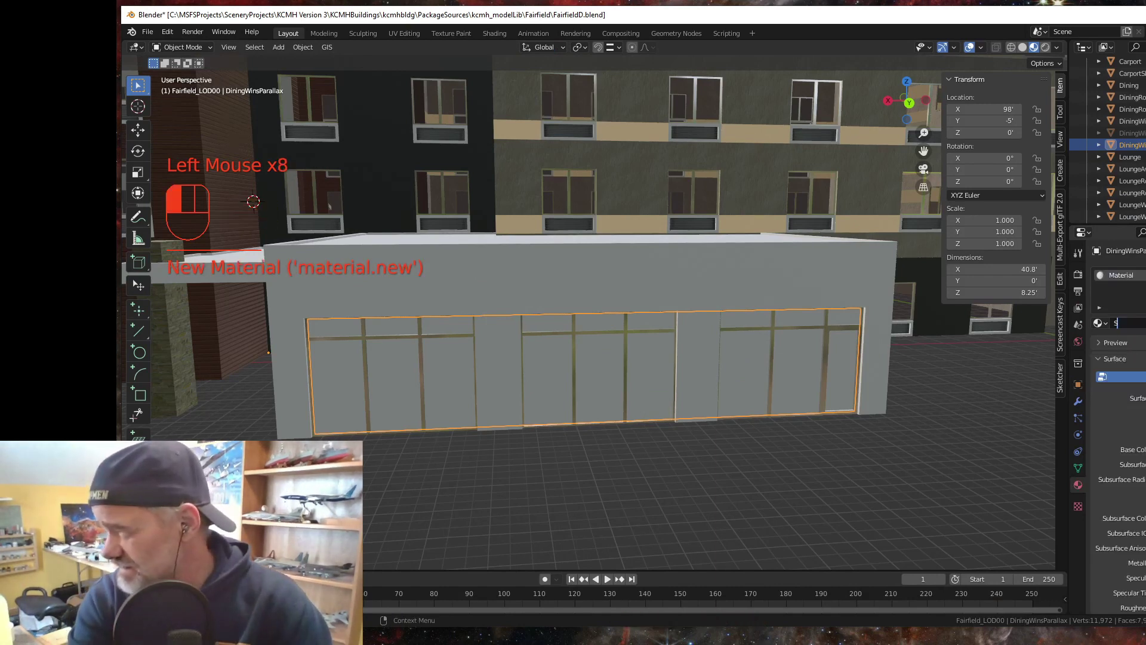
pyautogui.write('wim')
pyautogui.press('Return')
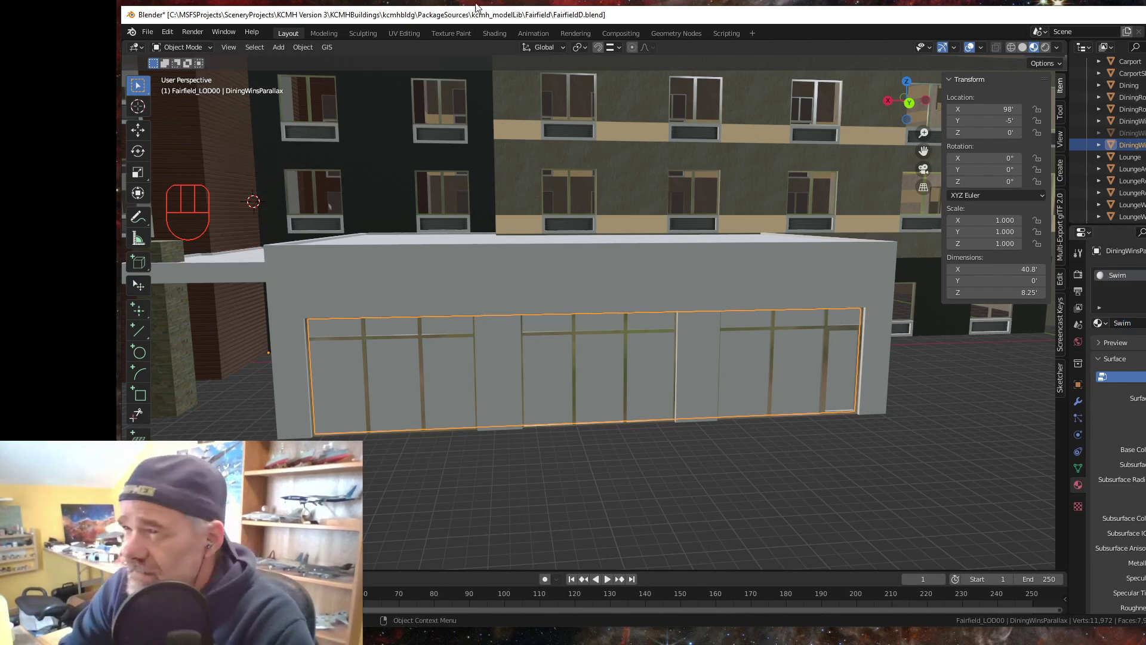
# - Return to the UV Editing workspace and set the Swim material's MSFS type to Parallax
pyautogui.click(406, 32)
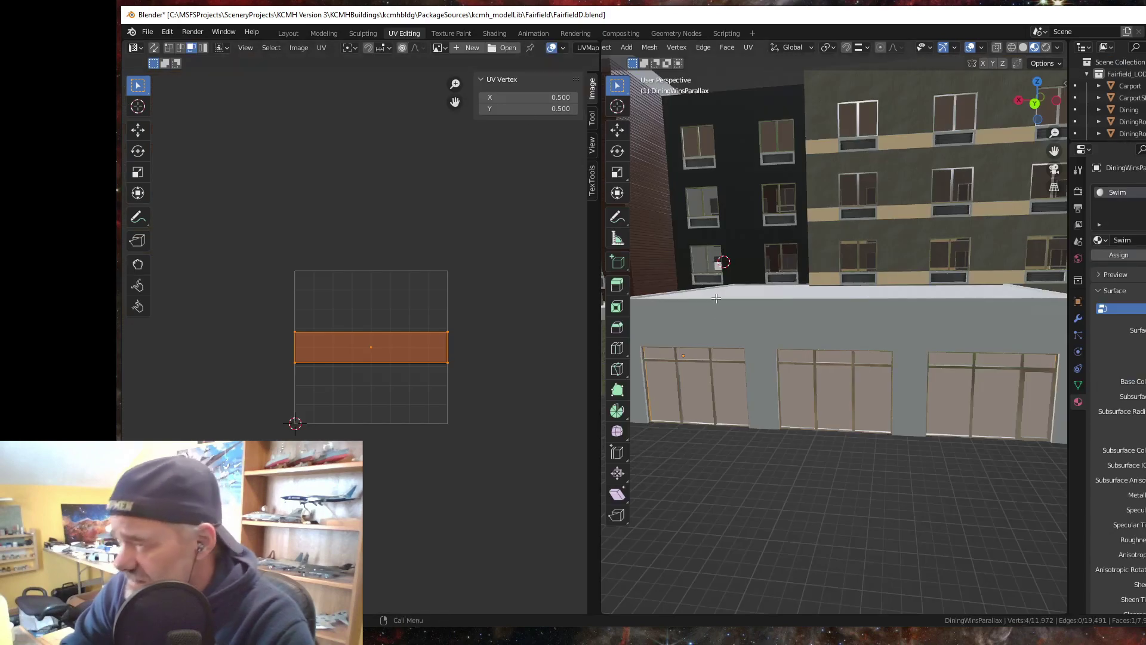
pyautogui.scroll(-15, 1118, 382)
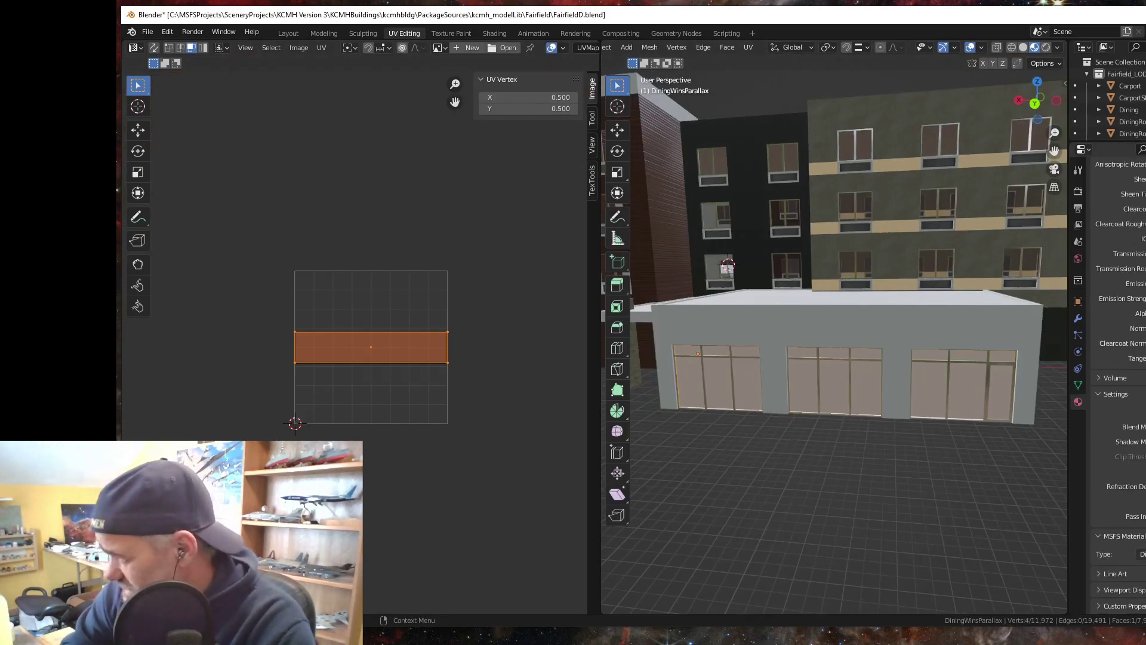
pyautogui.click(1141, 554)
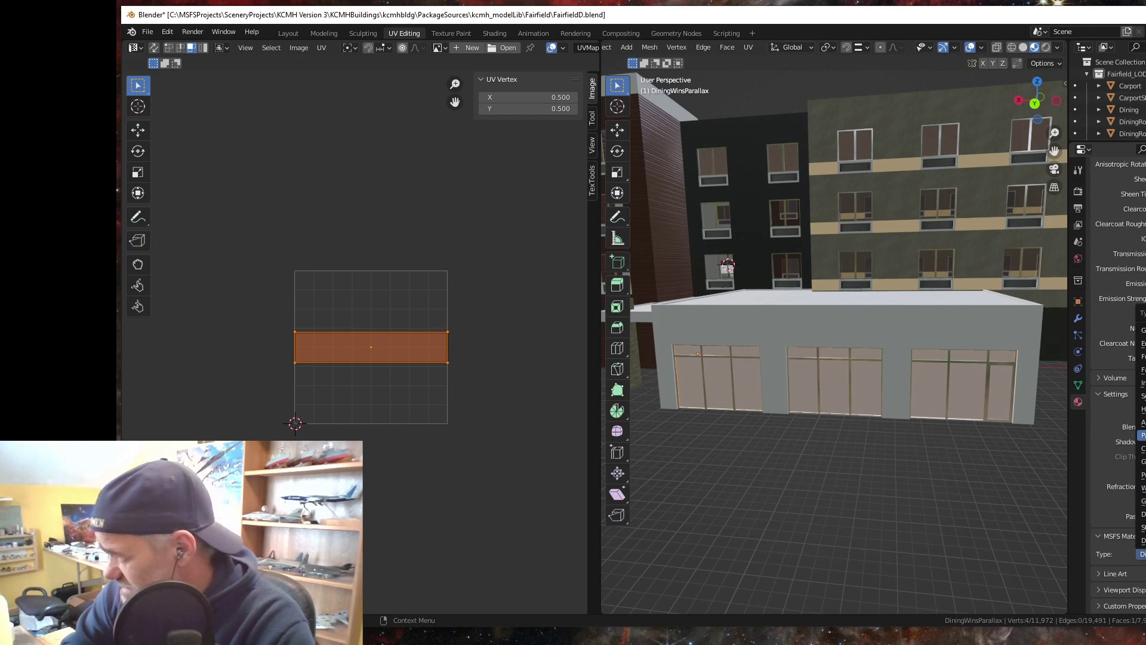
pyautogui.click(1142, 435)
# - Load brownglass2.png from the texture folder as the Swim material's Front Glass Color texture
pyautogui.scroll(-15, 1121, 382)
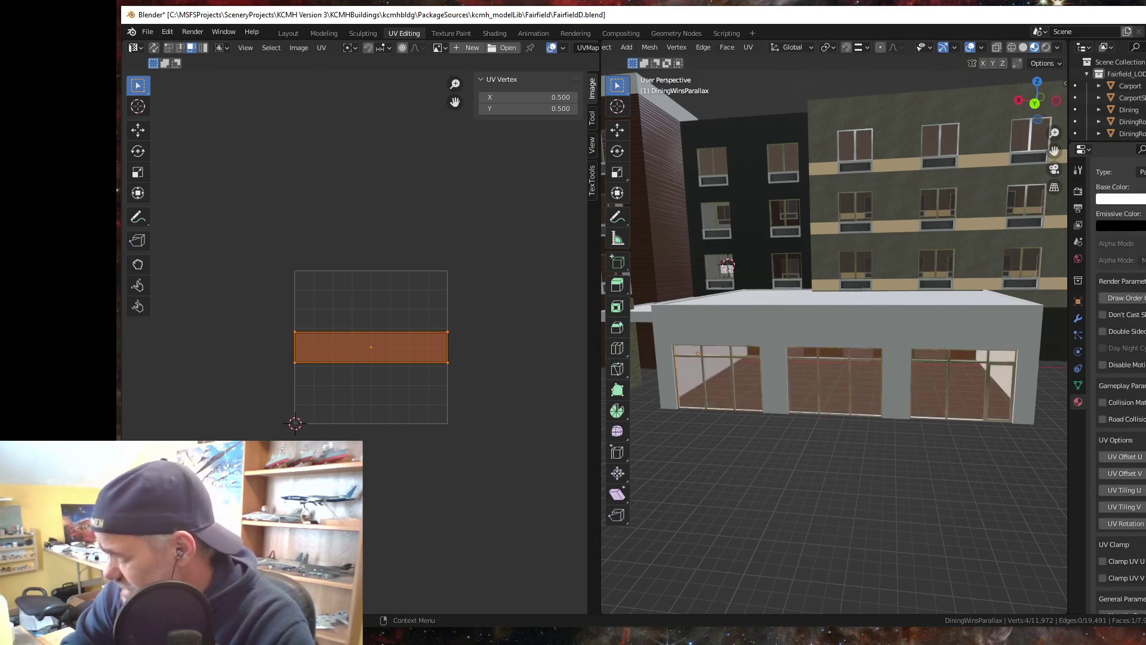
pyautogui.scroll(-12, 1121, 382)
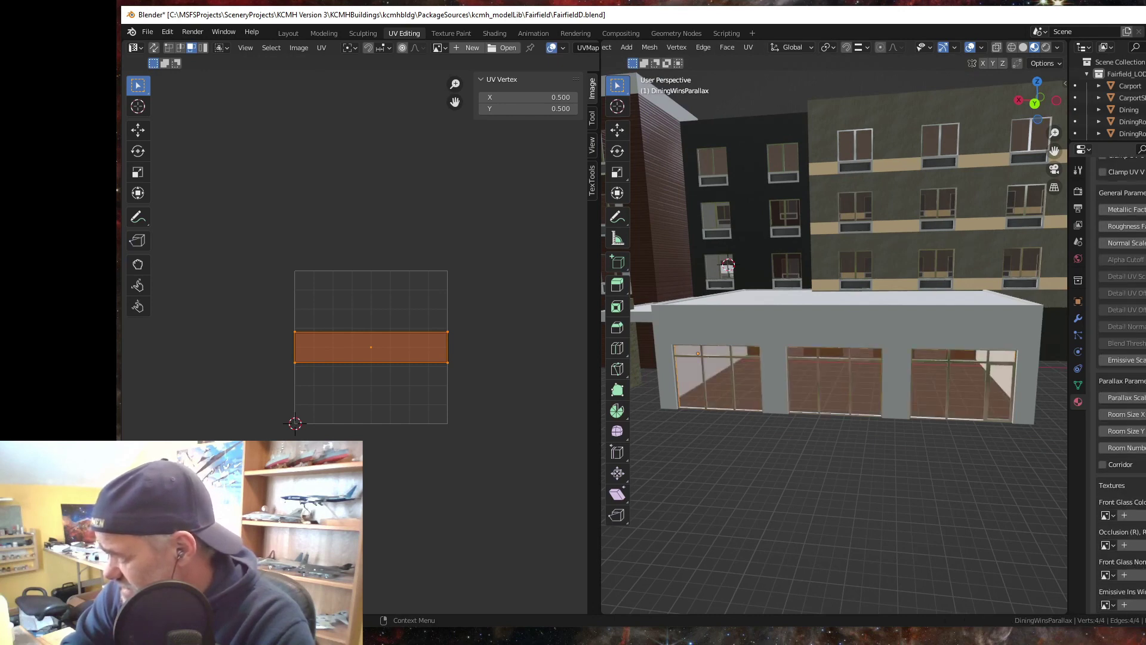
pyautogui.click(1143, 444)
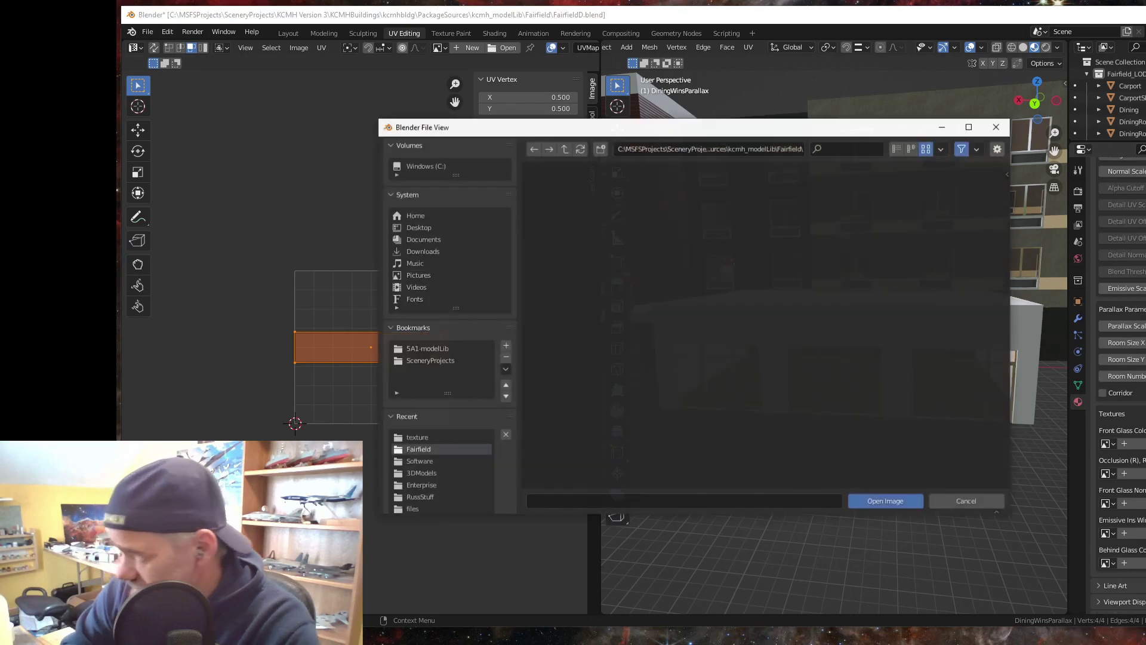
pyautogui.click(418, 439)
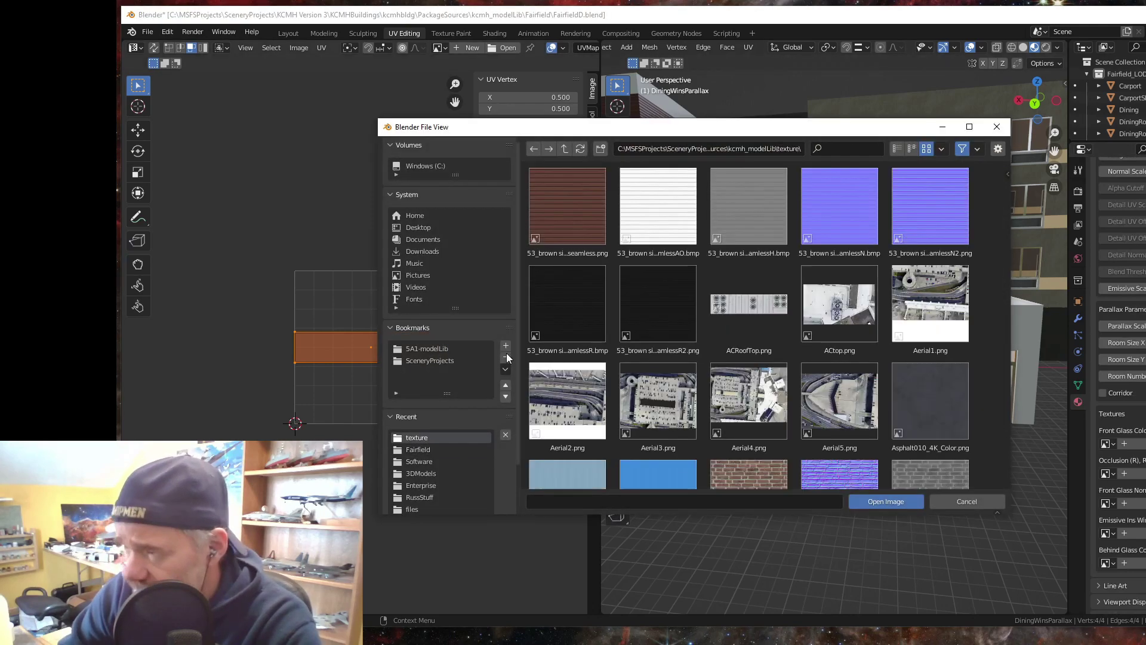
pyautogui.scroll(-8, 727, 385)
pyautogui.scroll(-5, 723, 394)
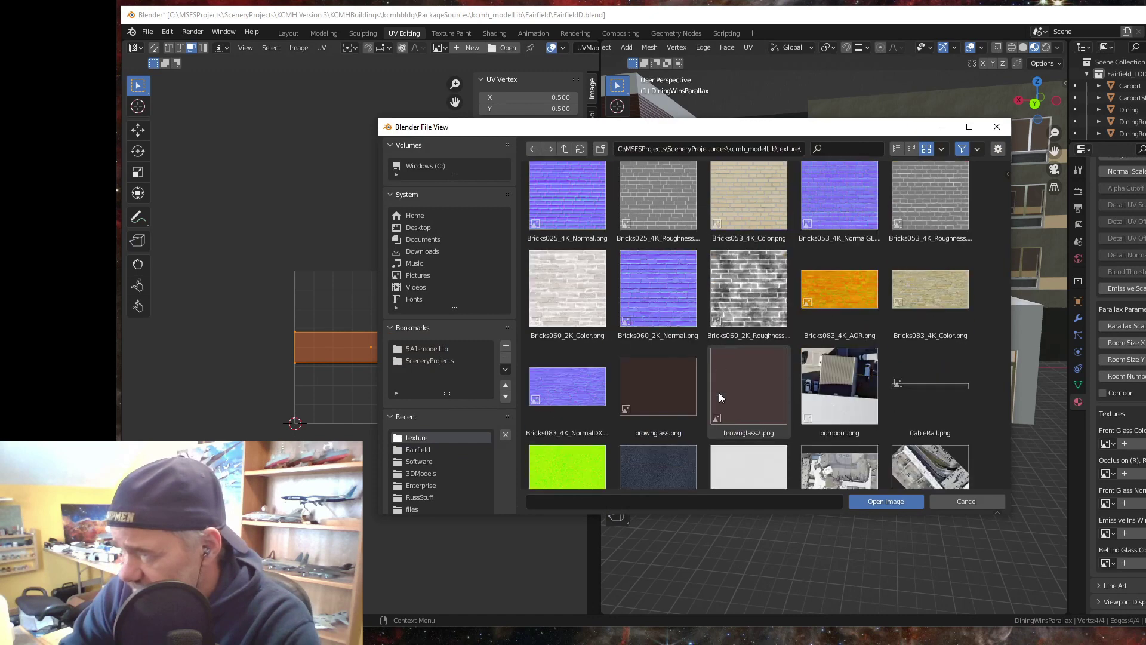
pyautogui.click(737, 380)
pyautogui.click(876, 501)
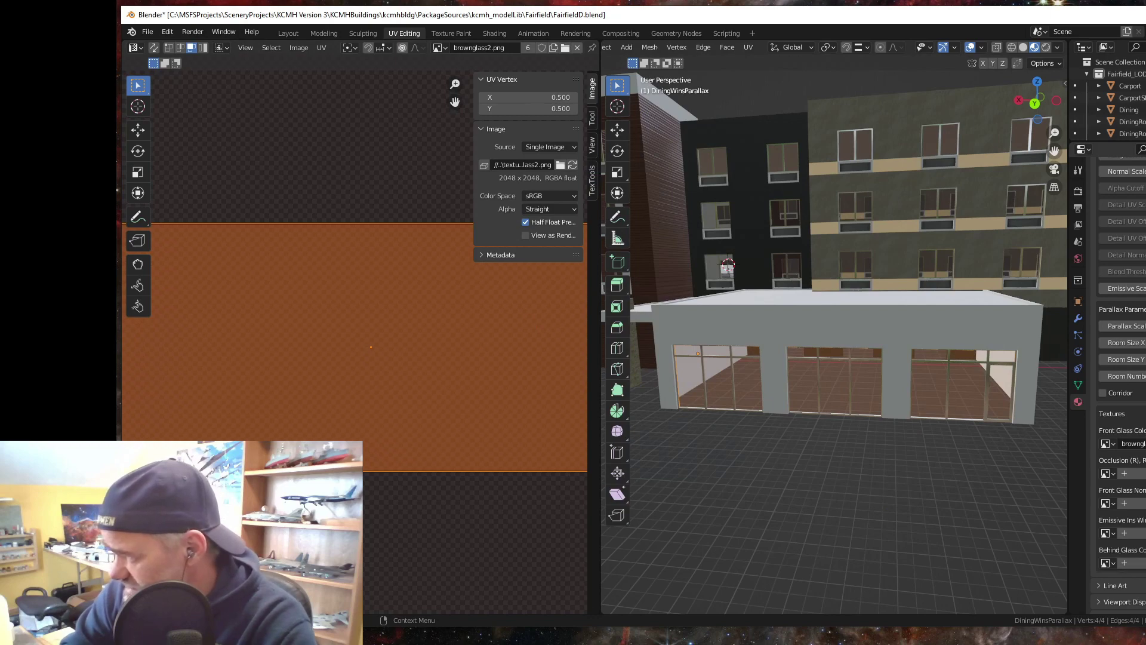
# - Load swim.png from the texture folder as the Swim material's Behind Glass Color texture
pyautogui.hotkey('alt', 'o')
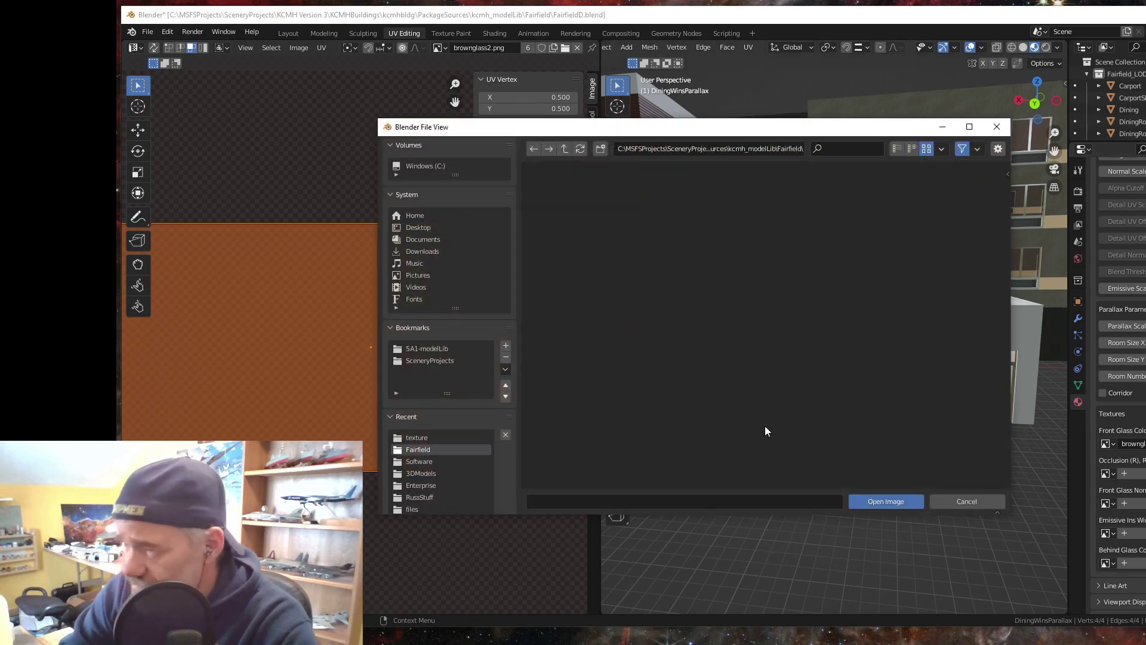
pyautogui.click(425, 437)
pyautogui.scroll(-6, 763, 370)
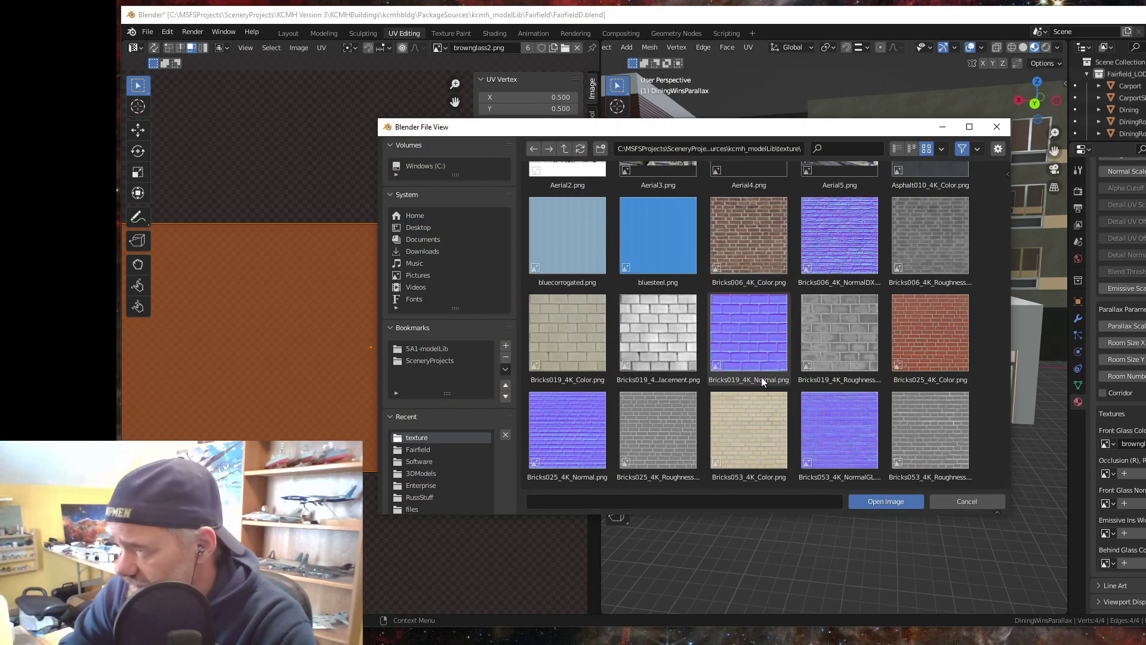
pyautogui.scroll(-10, 761, 377)
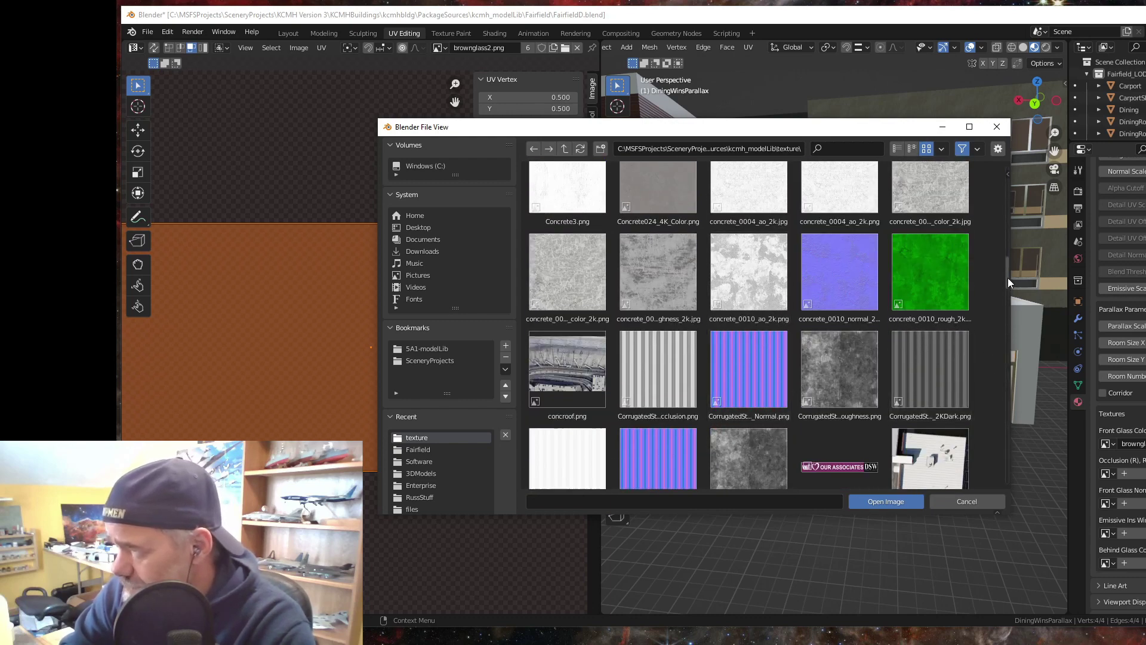
pyautogui.moveTo(1008, 278)
pyautogui.mouseDown()
pyautogui.moveTo(1004, 460)
pyautogui.moveTo(1004, 435)
pyautogui.mouseUp()
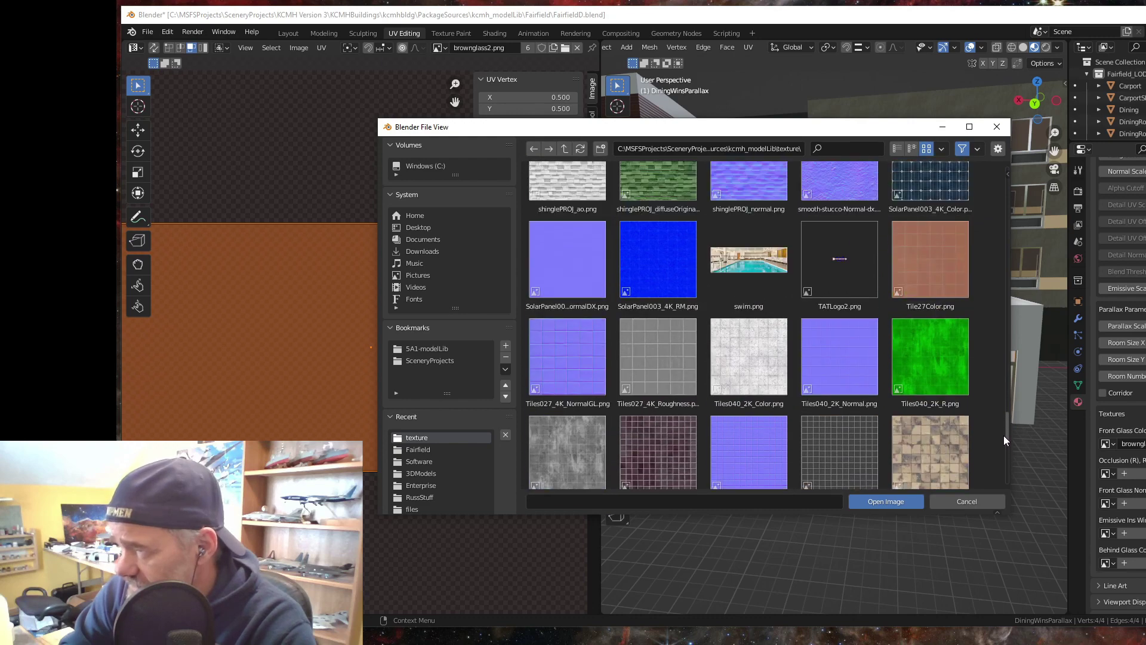
pyautogui.click(744, 263)
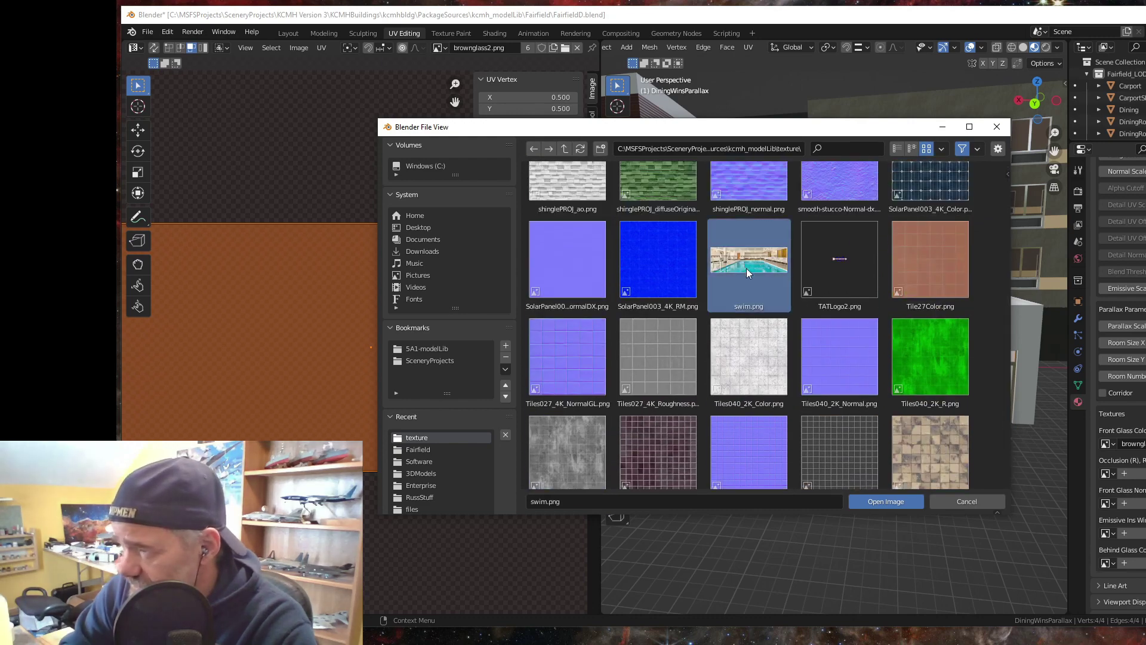
pyautogui.click(887, 500)
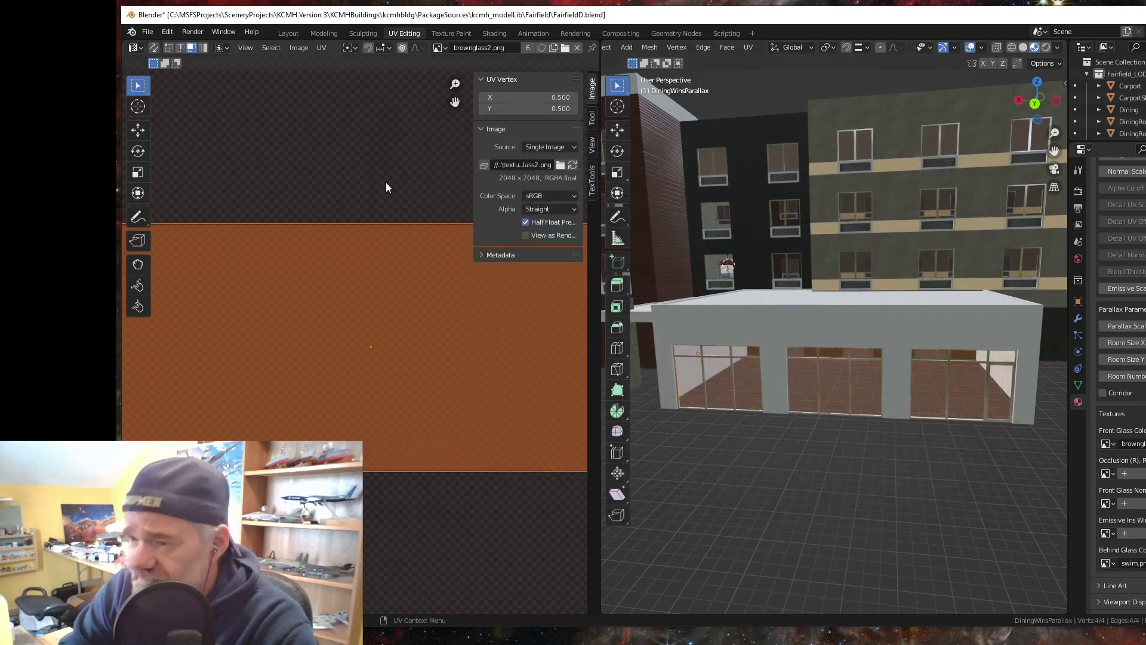
# - Return to the Layout workspace and save the Blender file
pyautogui.click(287, 33)
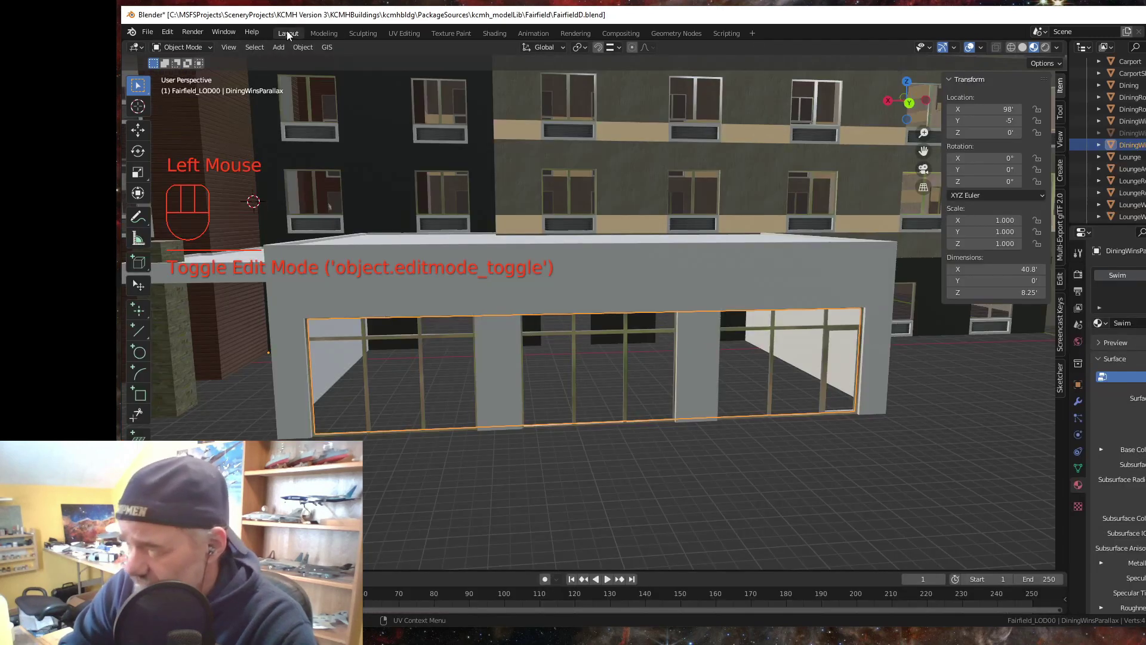
pyautogui.click(148, 34)
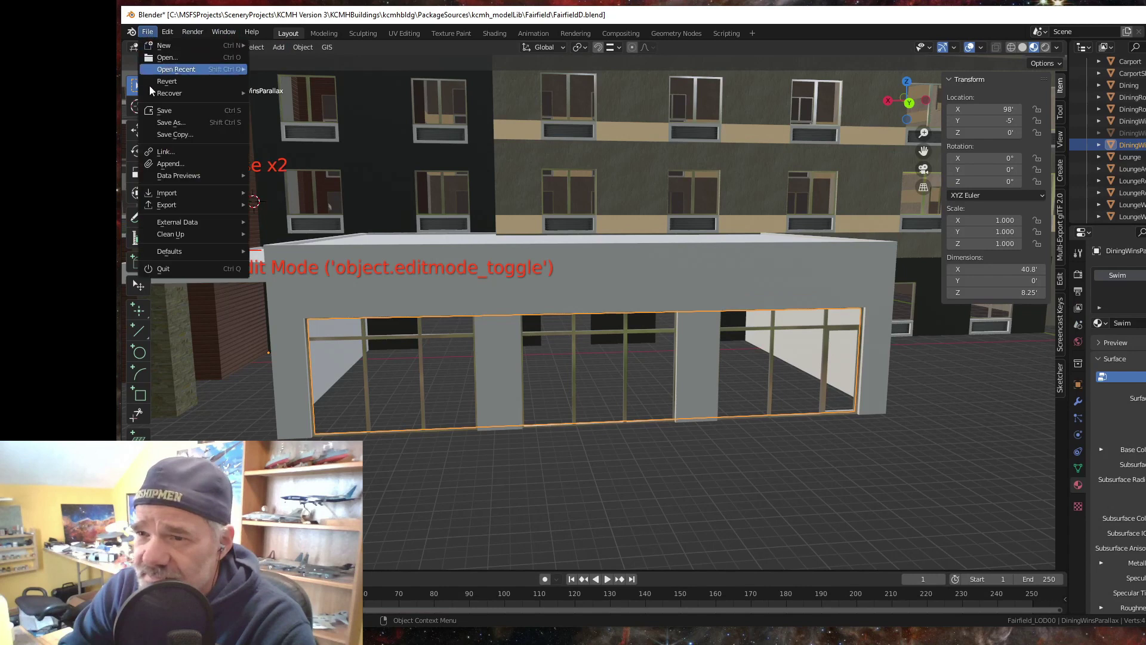
pyautogui.click(167, 111)
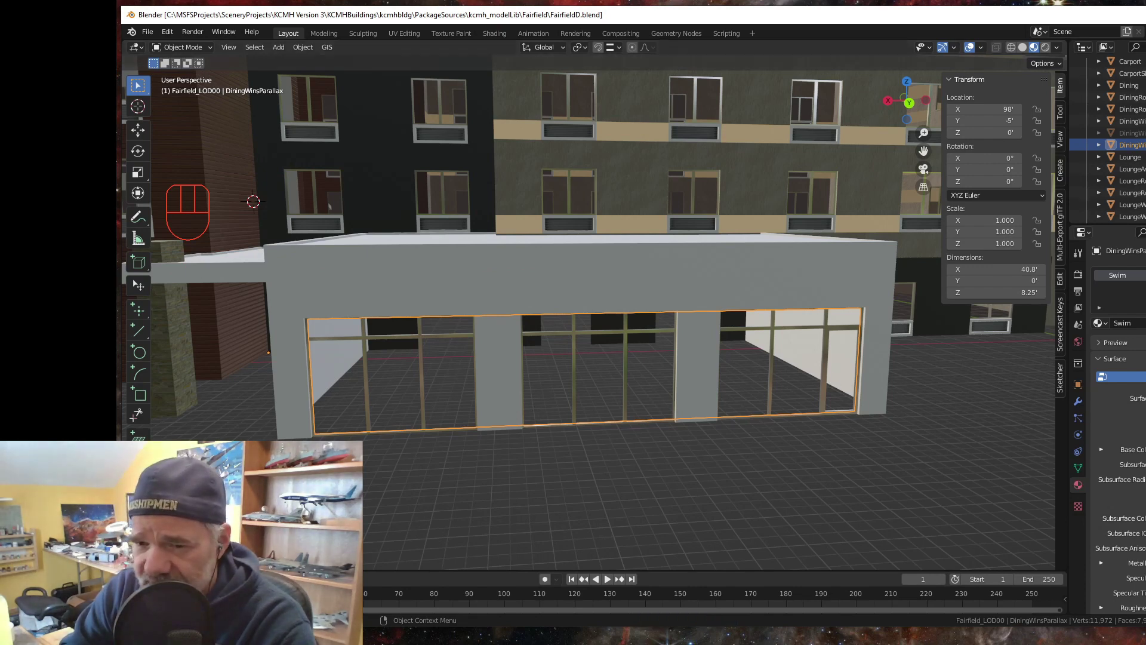
# - Inspect the hotel model from all around, including the dining room front, the long facades and the window glass
pyautogui.scroll(2, 1107, 144)
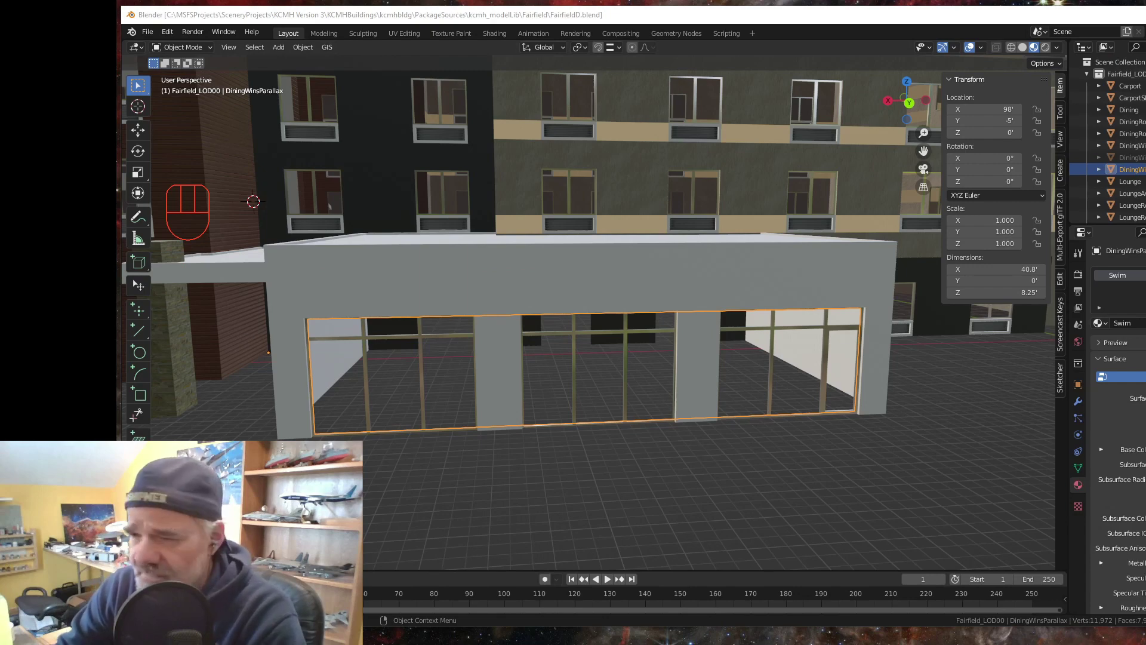
pyautogui.scroll(-2, 497, 457)
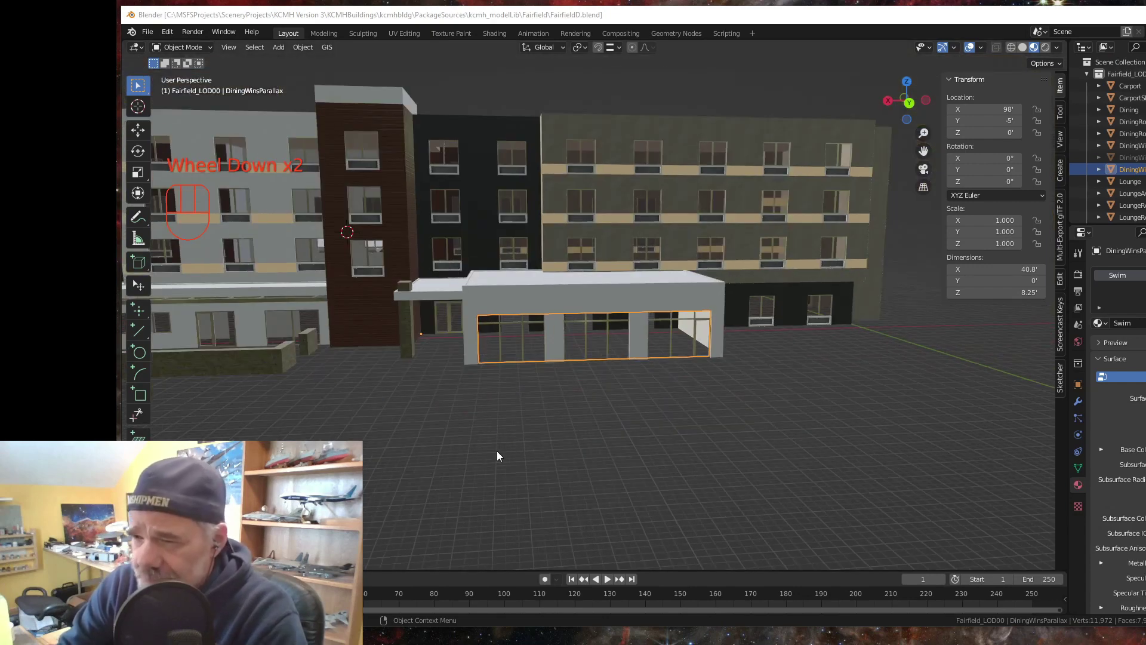
pyautogui.moveTo(471, 440); pyautogui.dragTo(456, 375)
pyautogui.scroll(-2, 456, 374)
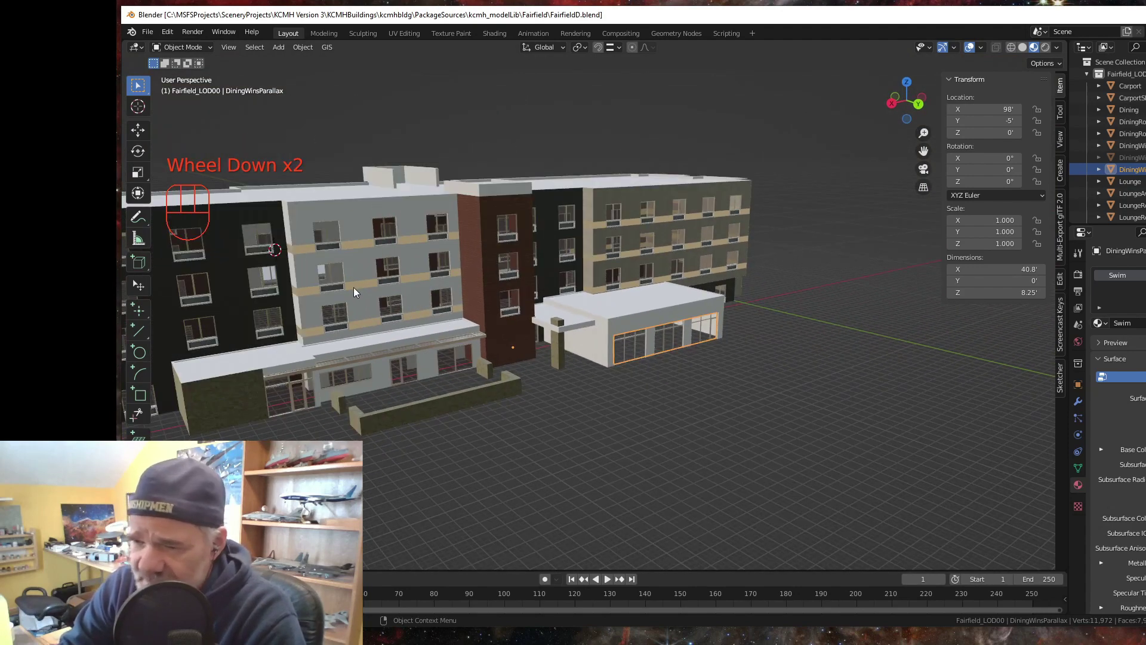
pyautogui.moveTo(359, 413); pyautogui.dragTo(569, 392)
pyautogui.scroll(-1, 411, 406)
pyautogui.scroll(-1, 411, 407)
pyautogui.scroll(4, 676, 356)
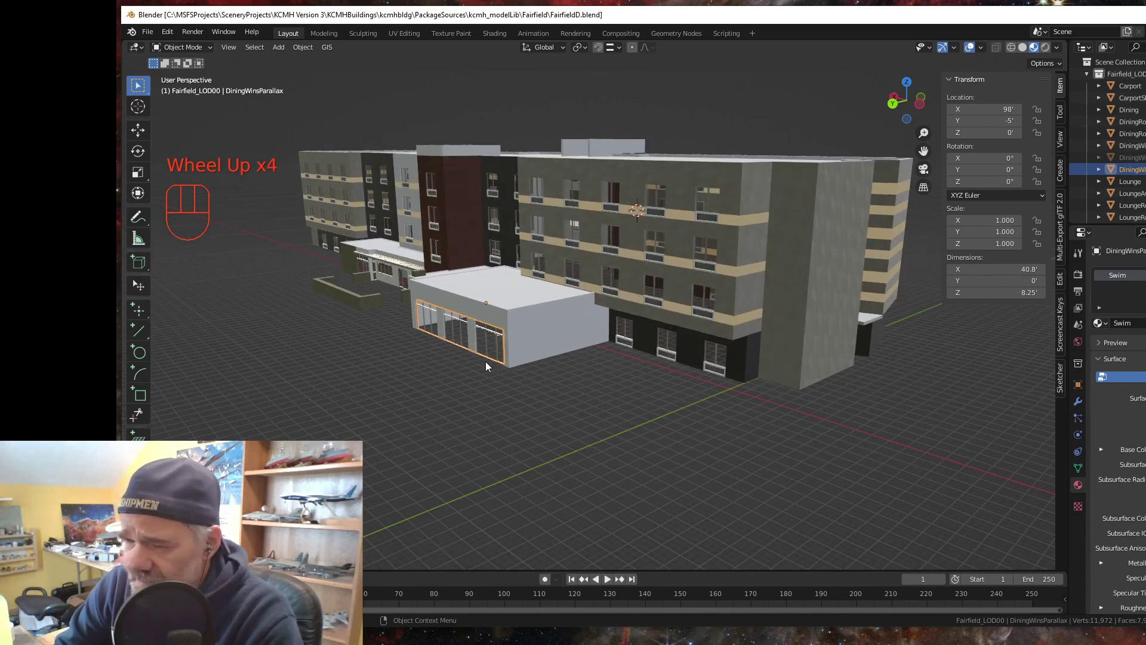
pyautogui.moveTo(418, 351); pyautogui.dragTo(896, 350)
pyautogui.moveTo(565, 407); pyautogui.dragTo(615, 415)
pyautogui.scroll(4, 467, 203)
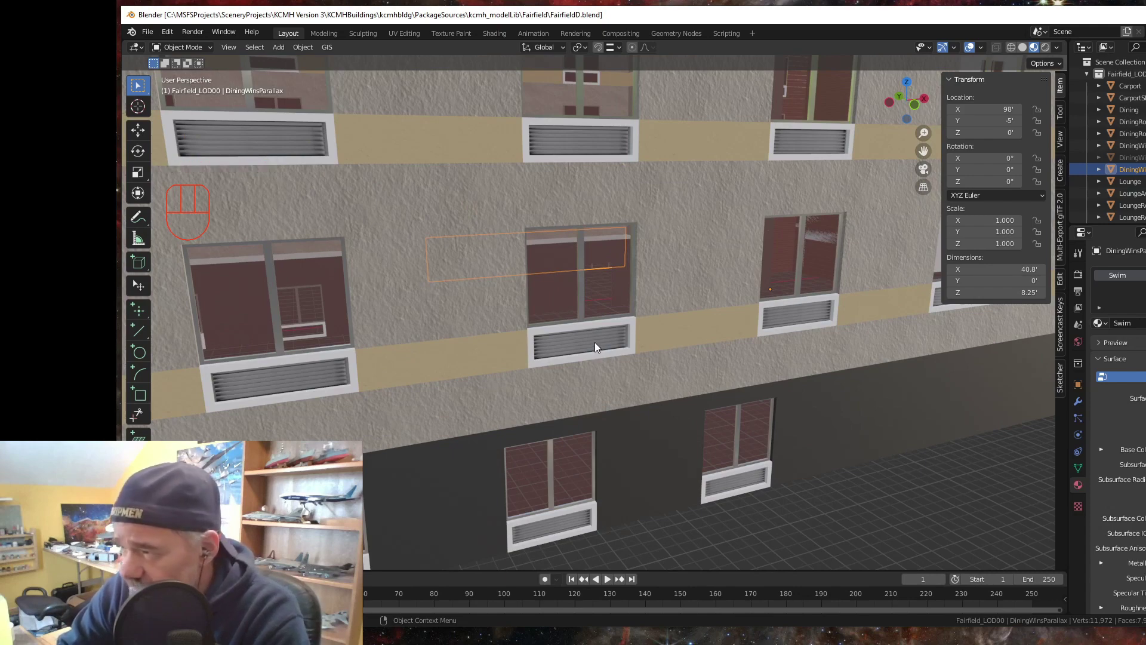
pyautogui.scroll(-3, 603, 341)
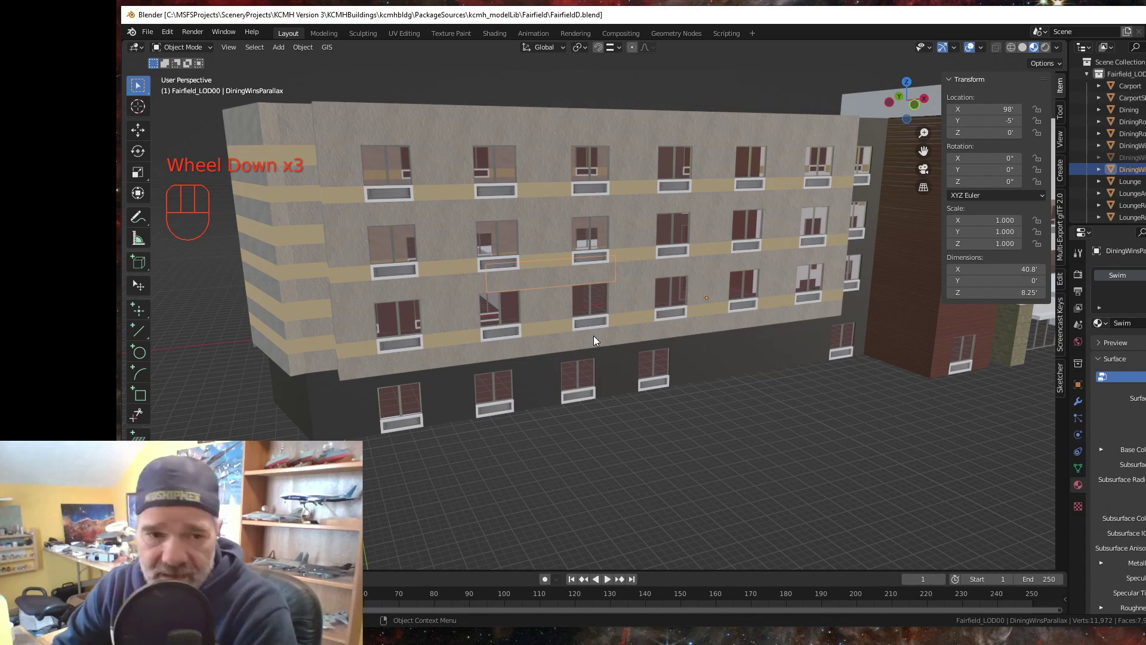
pyautogui.scroll(-2, 604, 353)
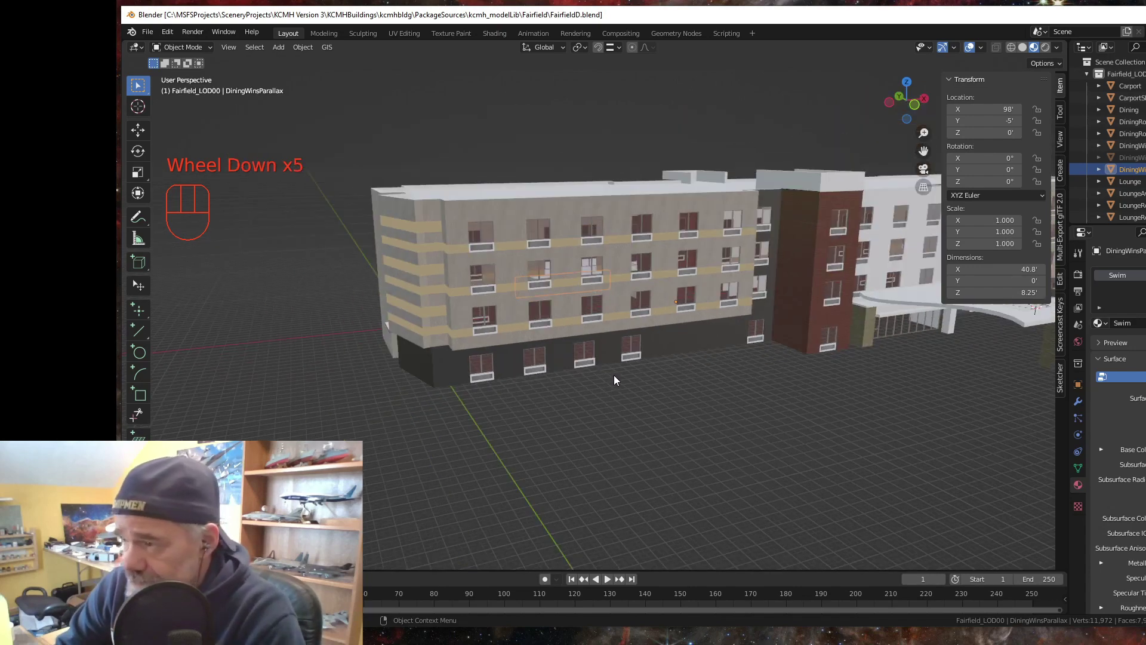
pyautogui.middleClick(618, 428)
pyautogui.moveTo(618, 428); pyautogui.dragTo(498, 451)
pyautogui.scroll(-1, 502, 452)
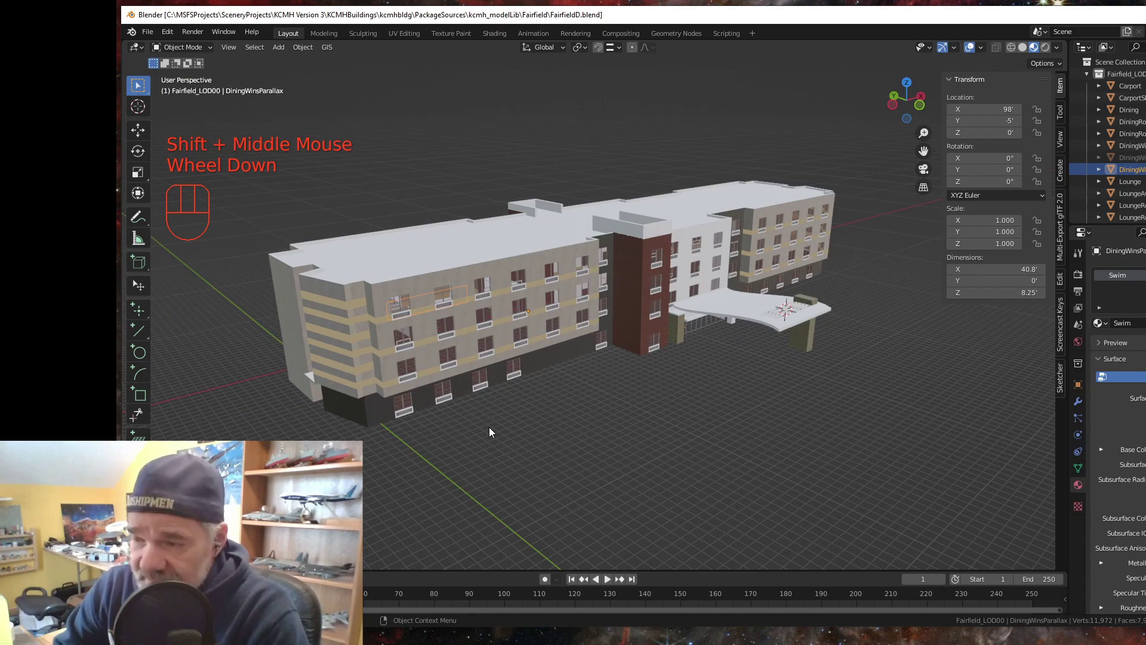
# - Save the Blender file, deselect the parallax pane and save the file again
pyautogui.click(148, 33)
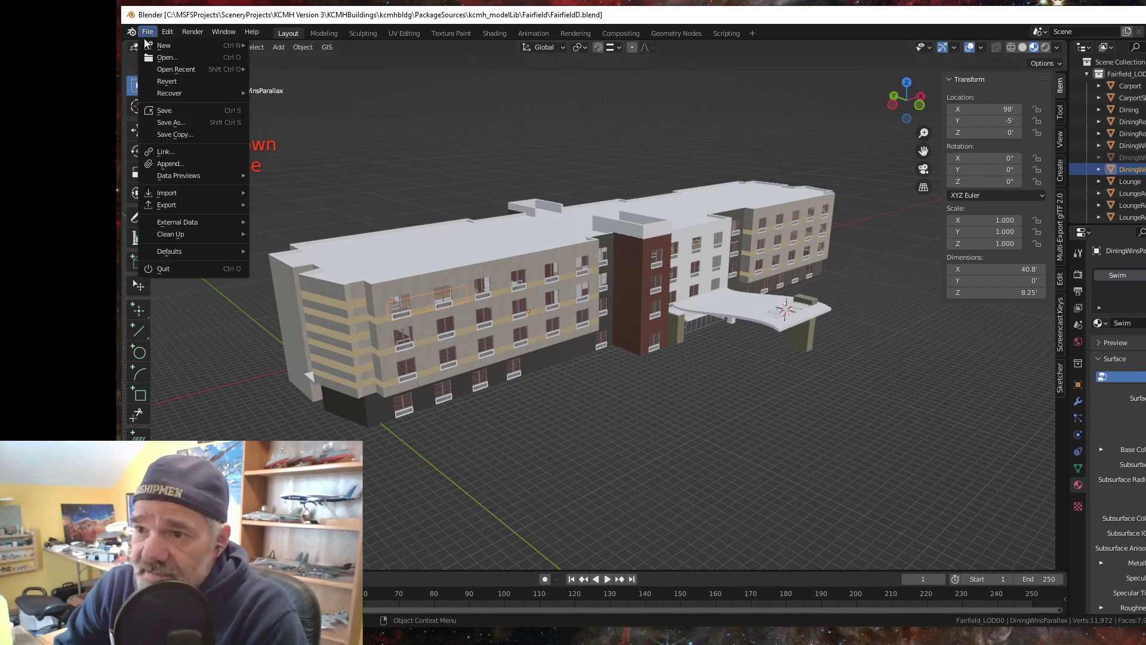
pyautogui.click(166, 110)
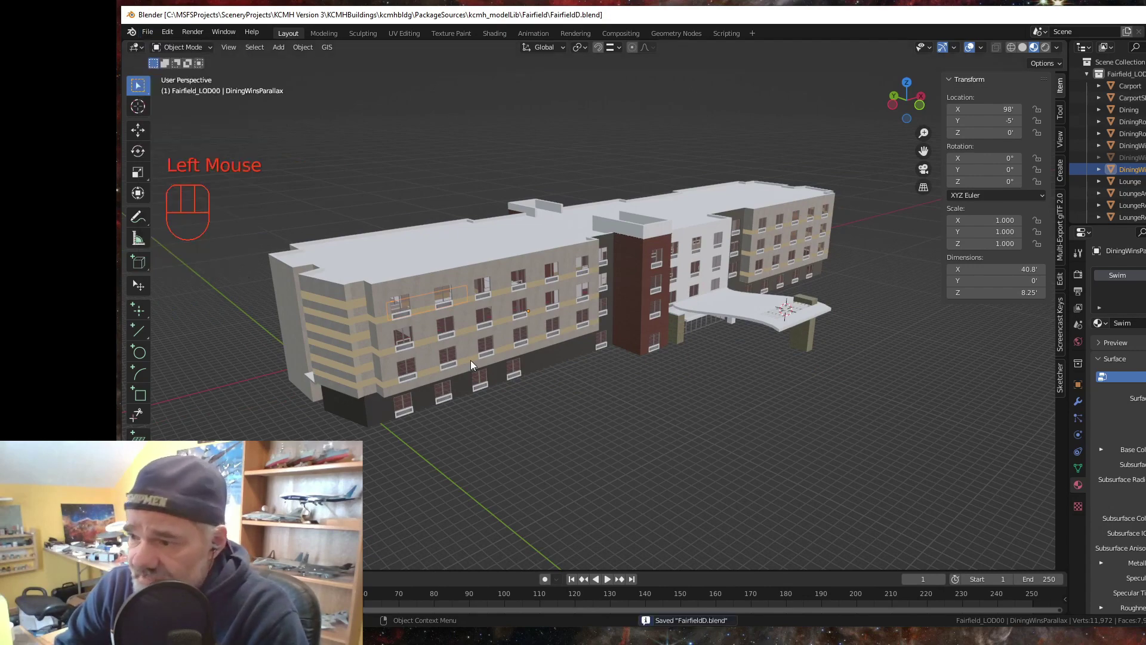
pyautogui.click(557, 394)
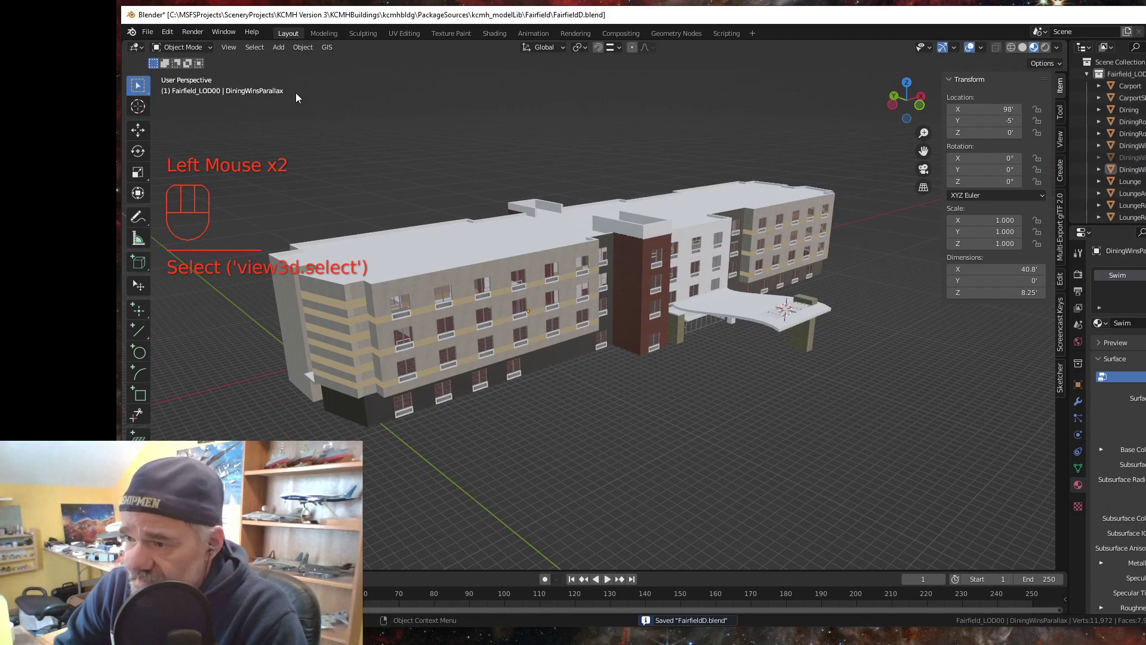
pyautogui.click(144, 34)
pyautogui.click(163, 111)
pyautogui.middleClick(678, 458)
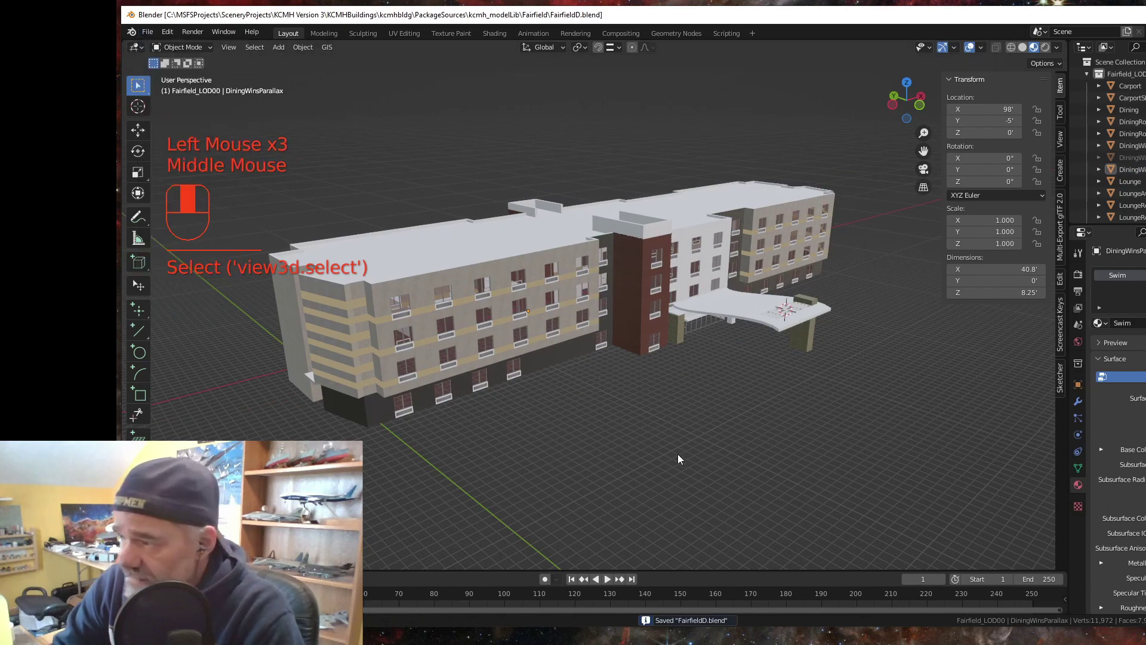
pyautogui.moveTo(678, 454)
pyautogui.mouseDown()
pyautogui.moveTo(589, 414)
pyautogui.moveTo(566, 442)
pyautogui.moveTo(662, 443)
pyautogui.mouseUp()
pyautogui.moveTo(464, 414); pyautogui.dragTo(478, 421)
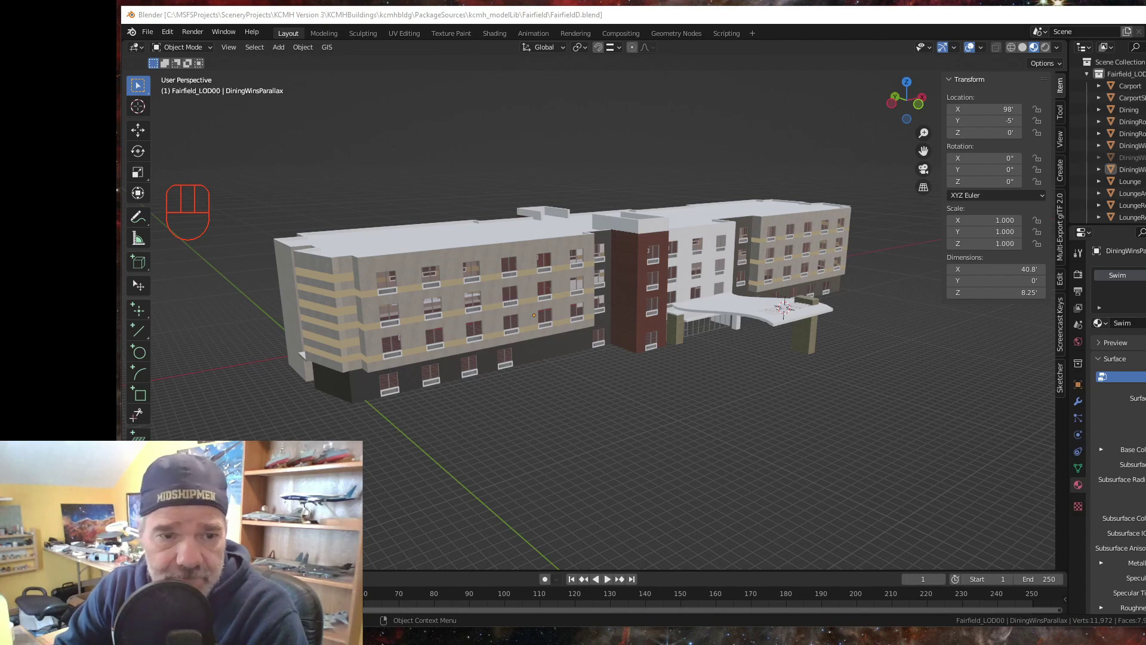
# - Switch to File Explorer and open the Fairfield folder inside kcmh_modelLib
pyautogui.hotkey('alt', 'Tab')
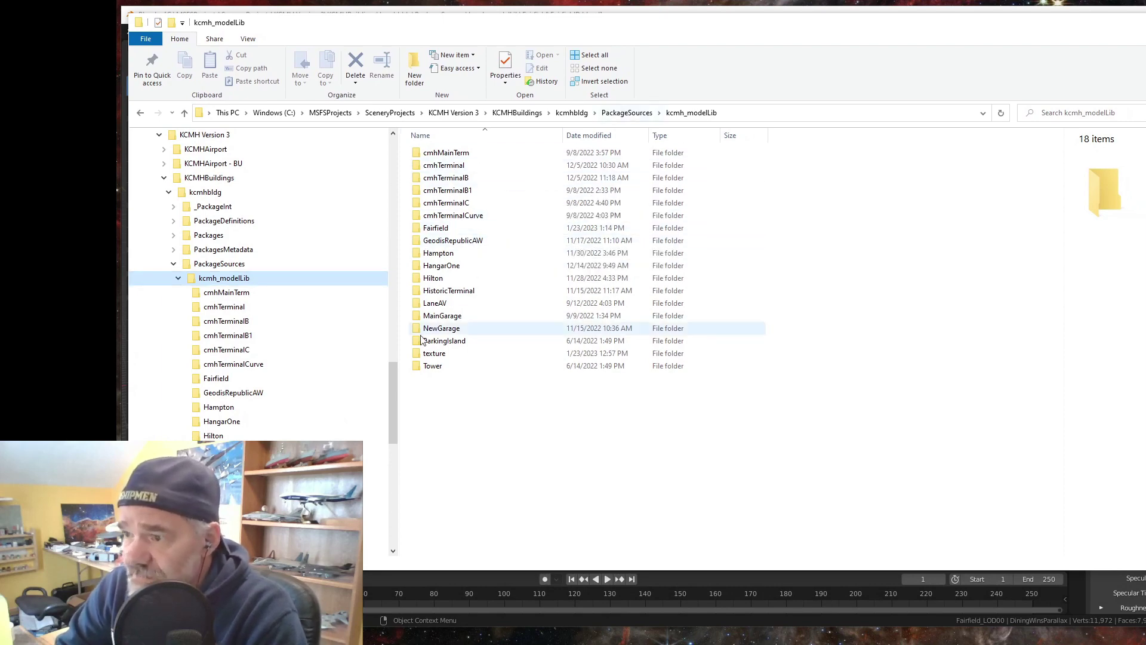
pyautogui.doubleClick(436, 228)
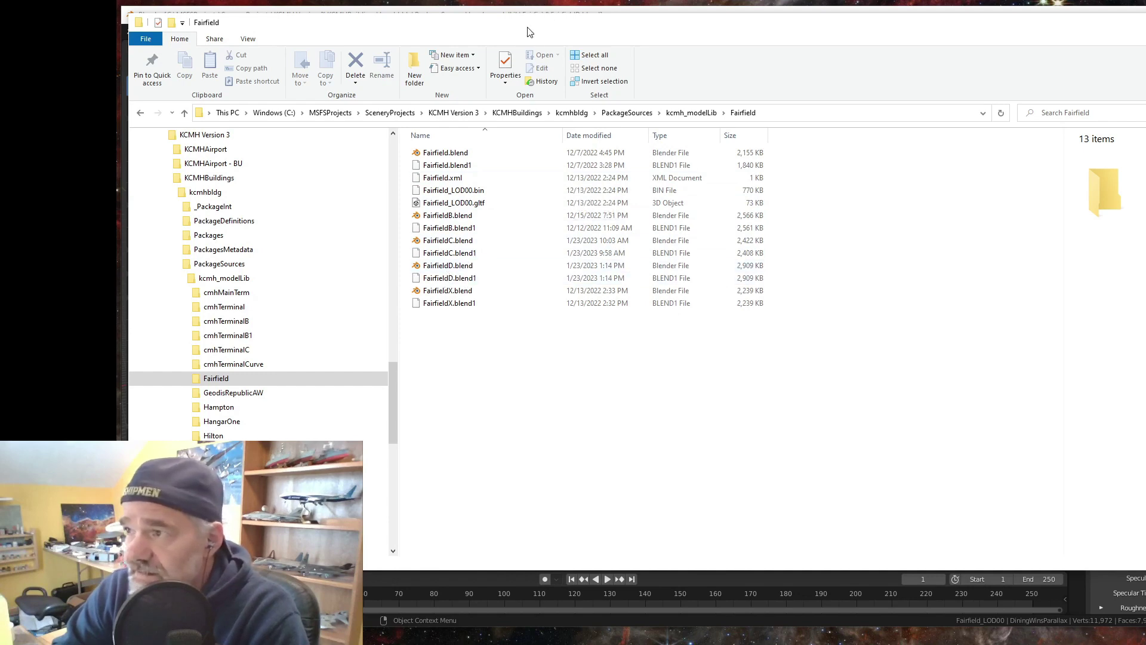
pyautogui.moveTo(528, 32)
pyautogui.mouseDown()
pyautogui.moveTo(517, 79)
pyautogui.moveTo(540, 56)
pyautogui.moveTo(537, 34)
pyautogui.mouseUp()
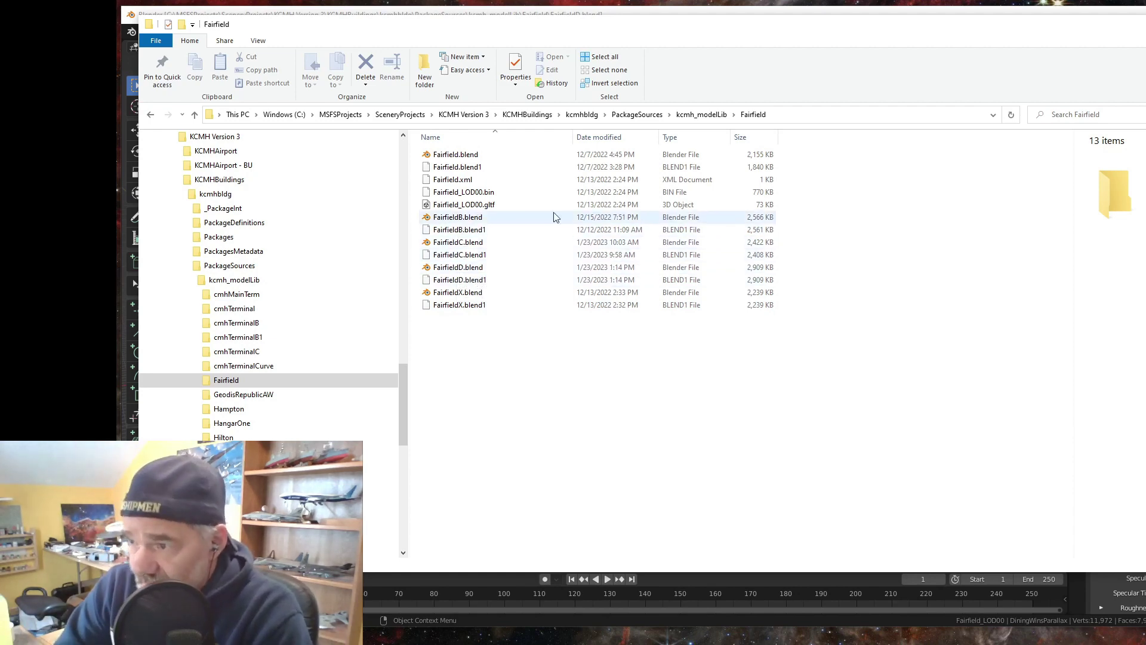
# - Open Fairfield.xml in Notepad++, examine its model GUID and LOD entries, and close the editor
pyautogui.rightClick(449, 182)
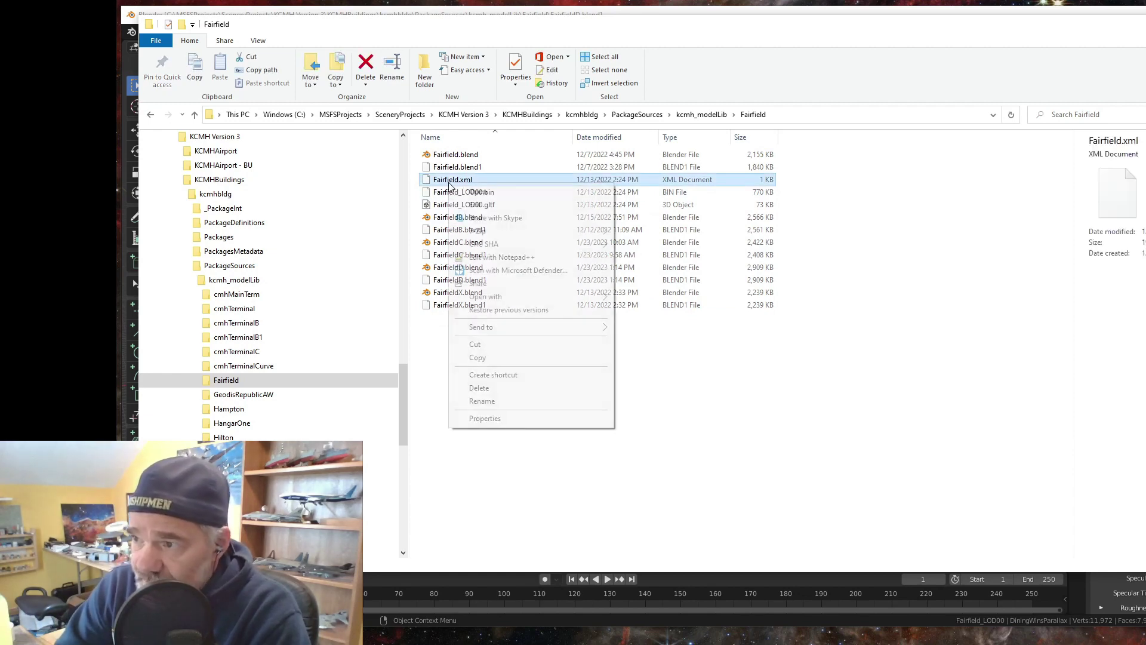
pyautogui.moveTo(493, 300)
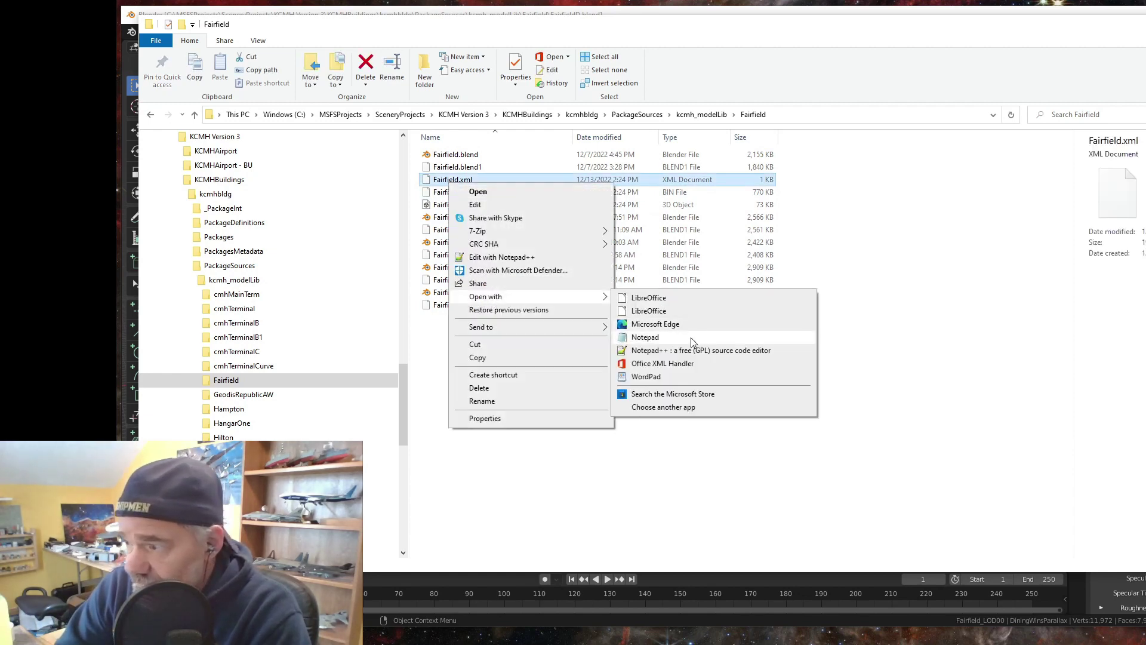
pyautogui.click(662, 351)
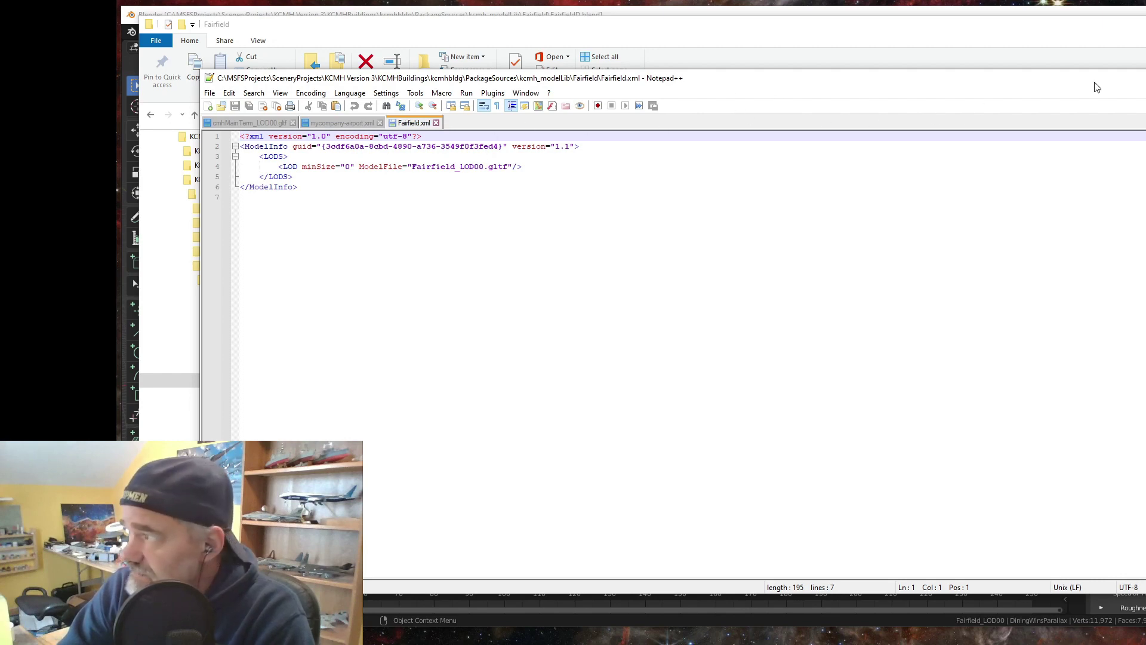
pyautogui.click(1139, 78)
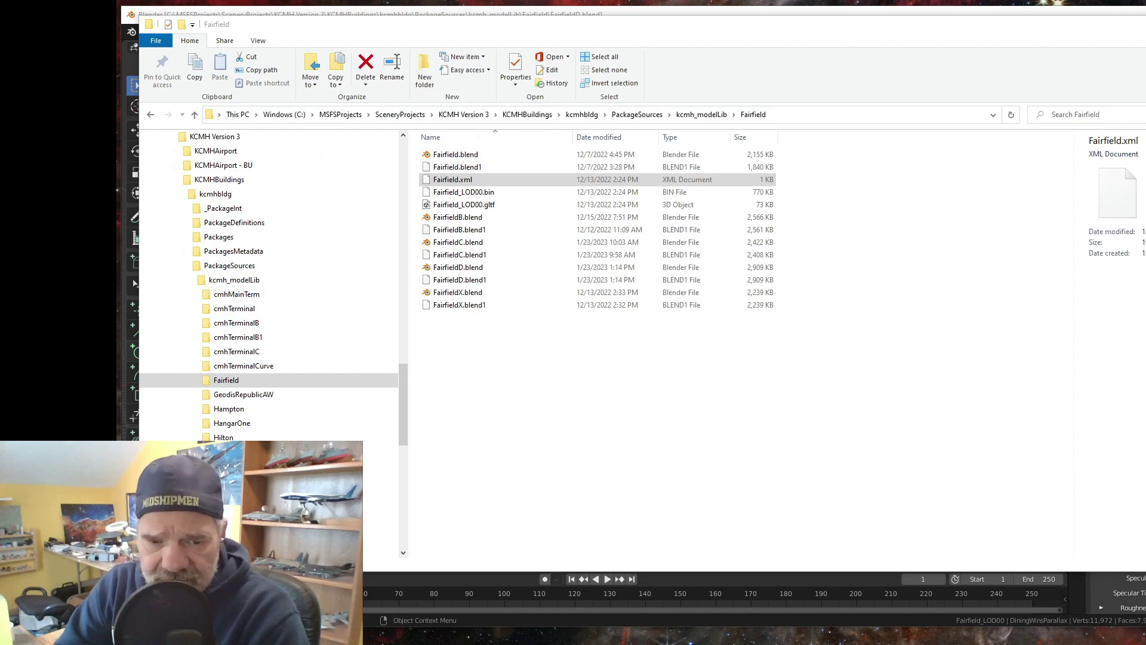
pyautogui.press('Return')
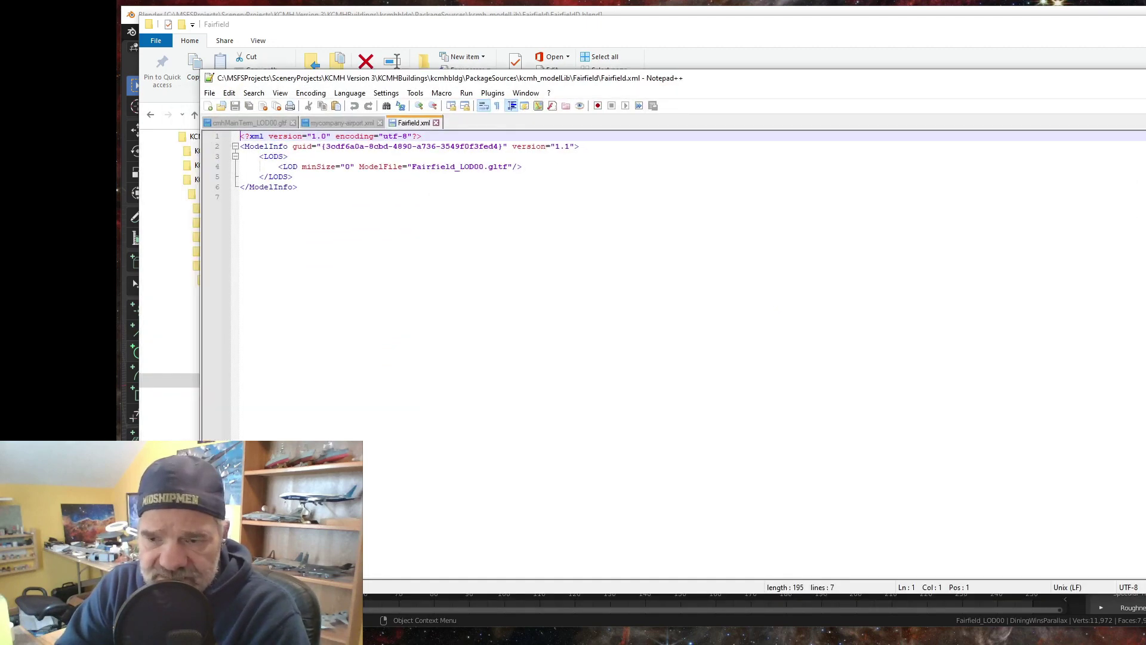
pyautogui.hotkey('alt', 'F4')
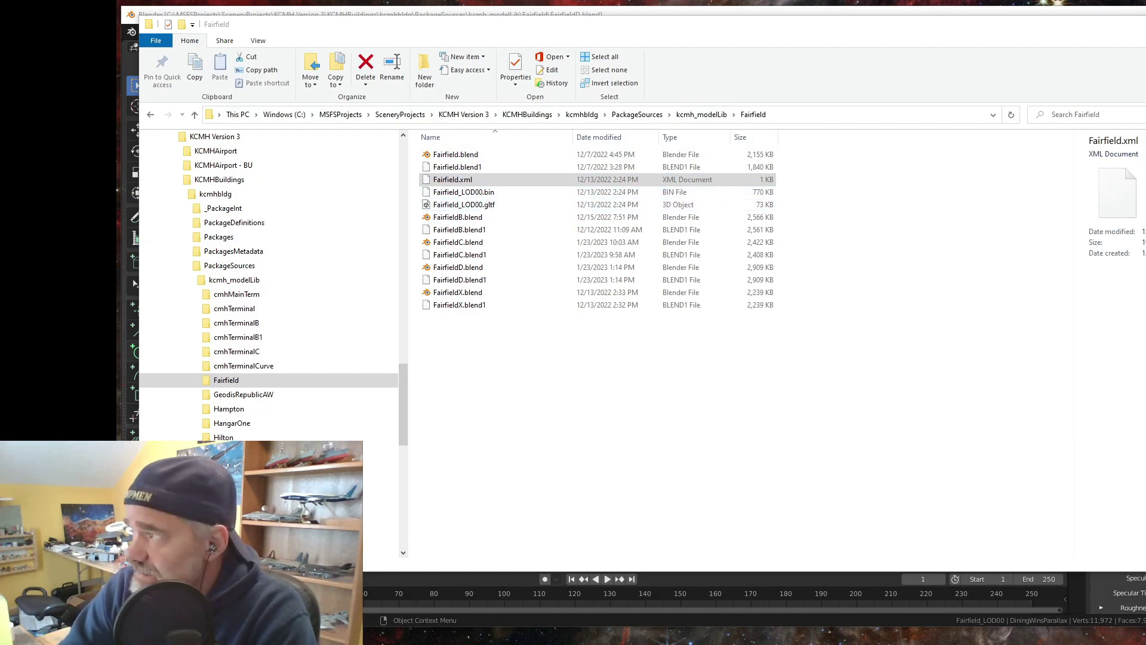
# - Switch back to Blender and display the Multi-Export glTF 2.0 options for Fairfield
pyautogui.hotkey('alt', 'Tab')
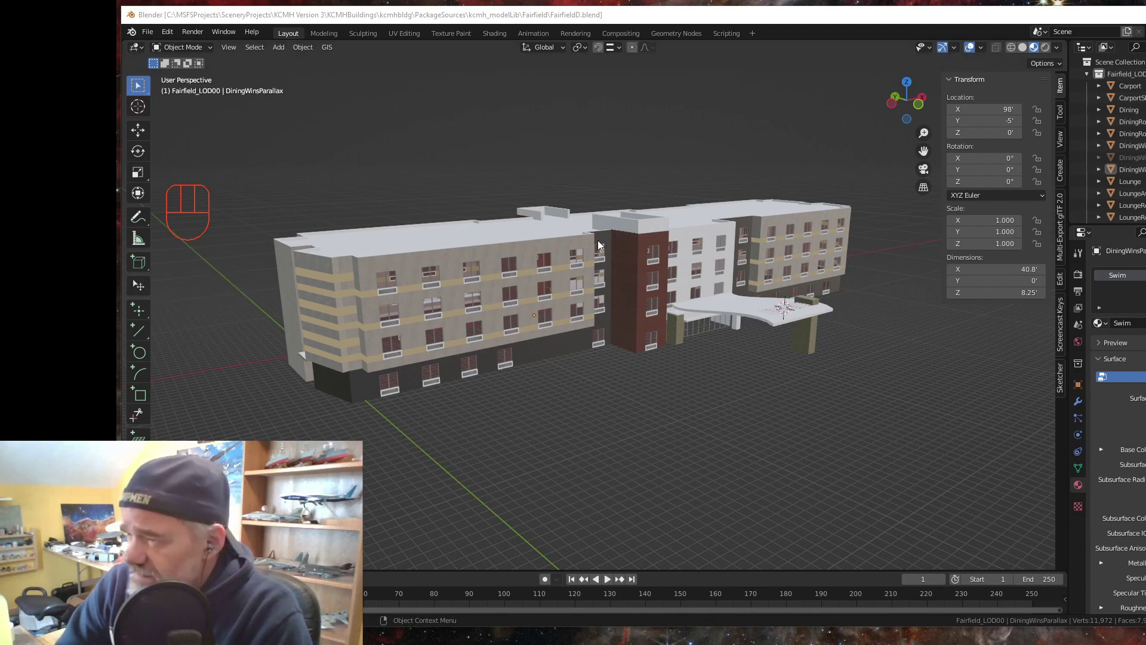
pyautogui.moveTo(598, 245); pyautogui.dragTo(583, 259)
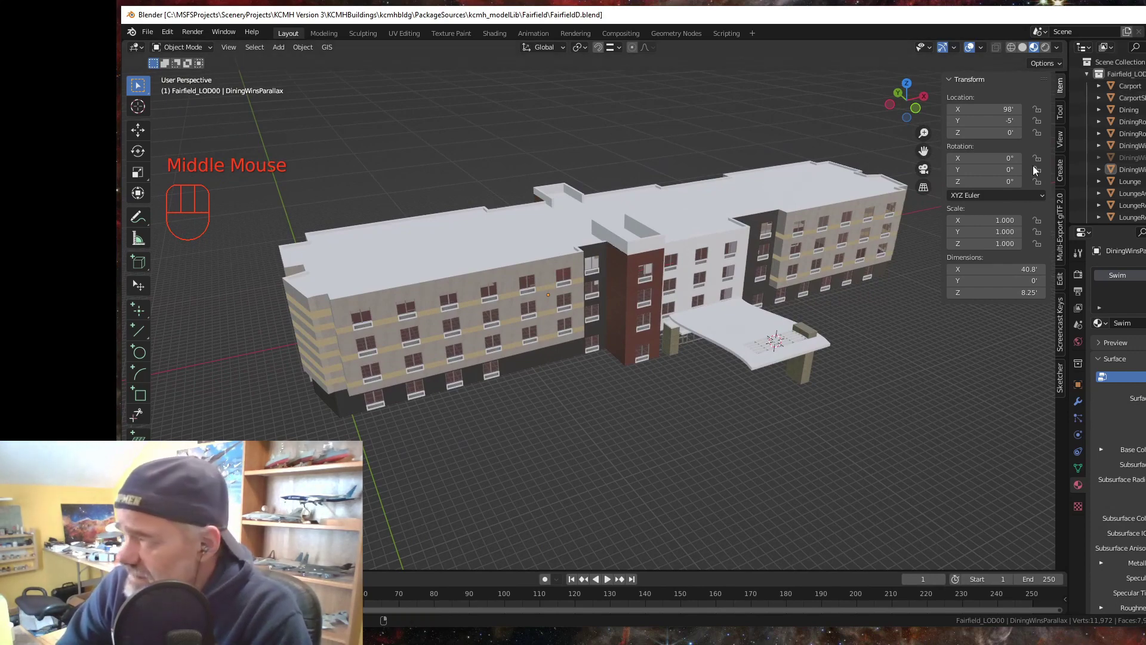
pyautogui.click(1062, 235)
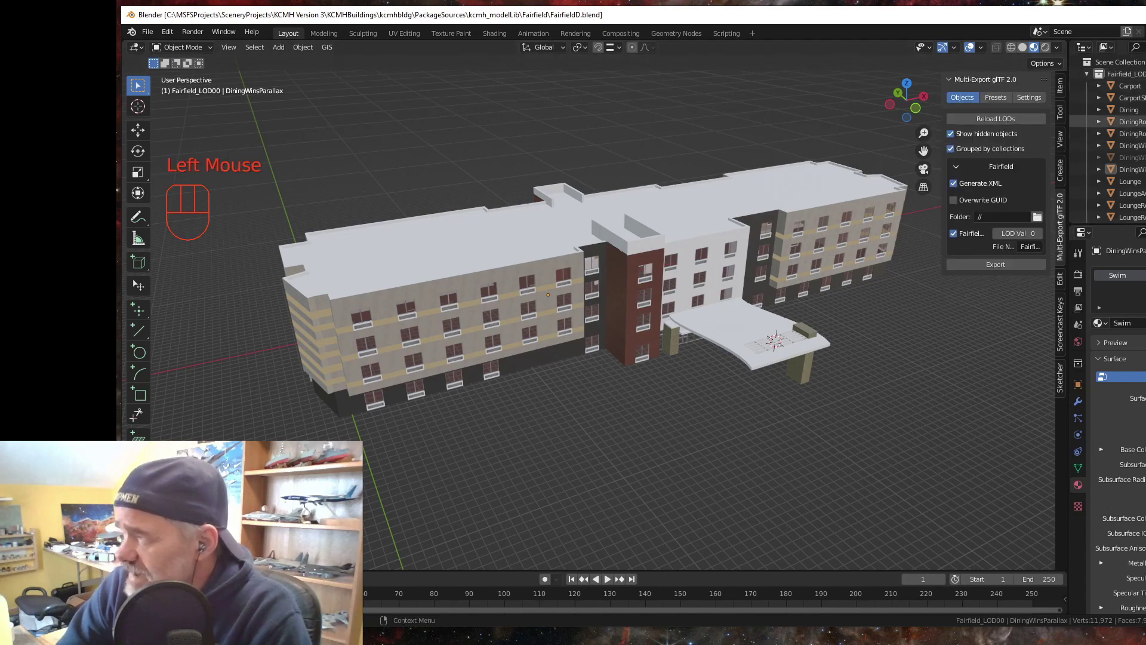
# - Look through the list of objects in the Fairfield_LOD00 collection
pyautogui.scroll(3, 1125, 128)
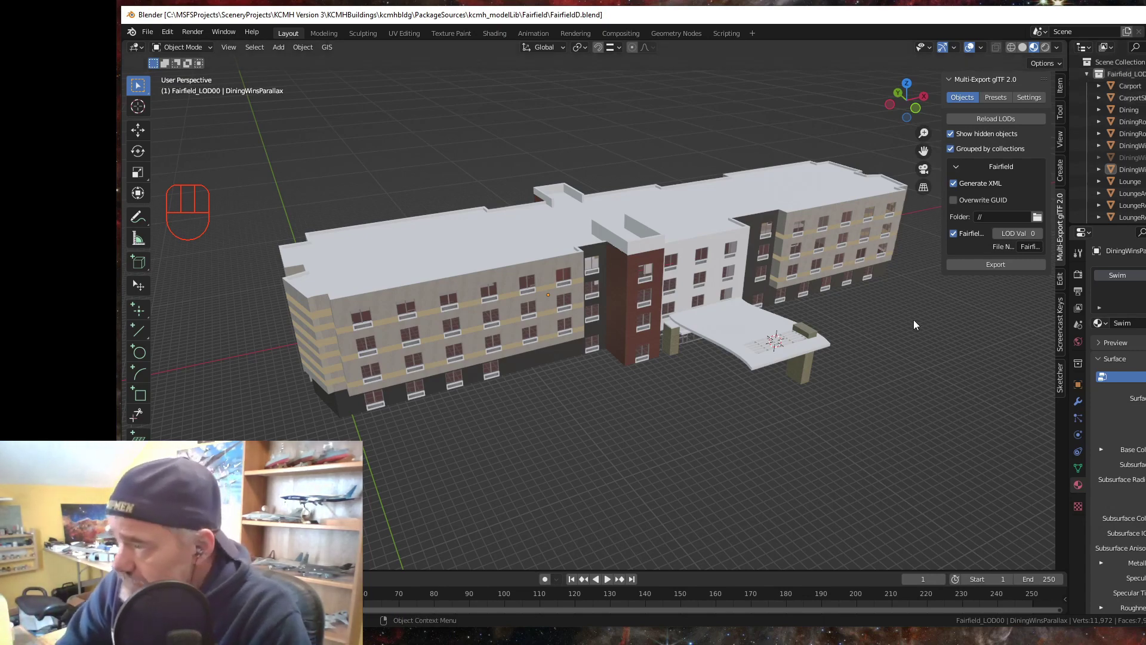
pyautogui.scroll(-8, 1130, 137)
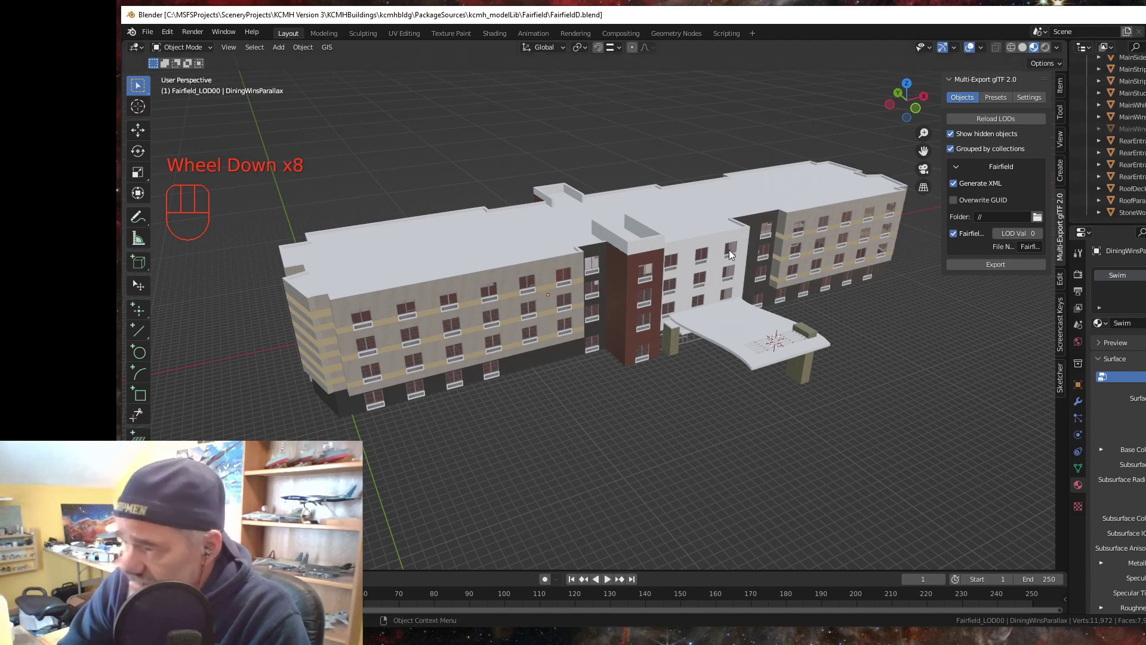
pyautogui.middleClick(565, 367)
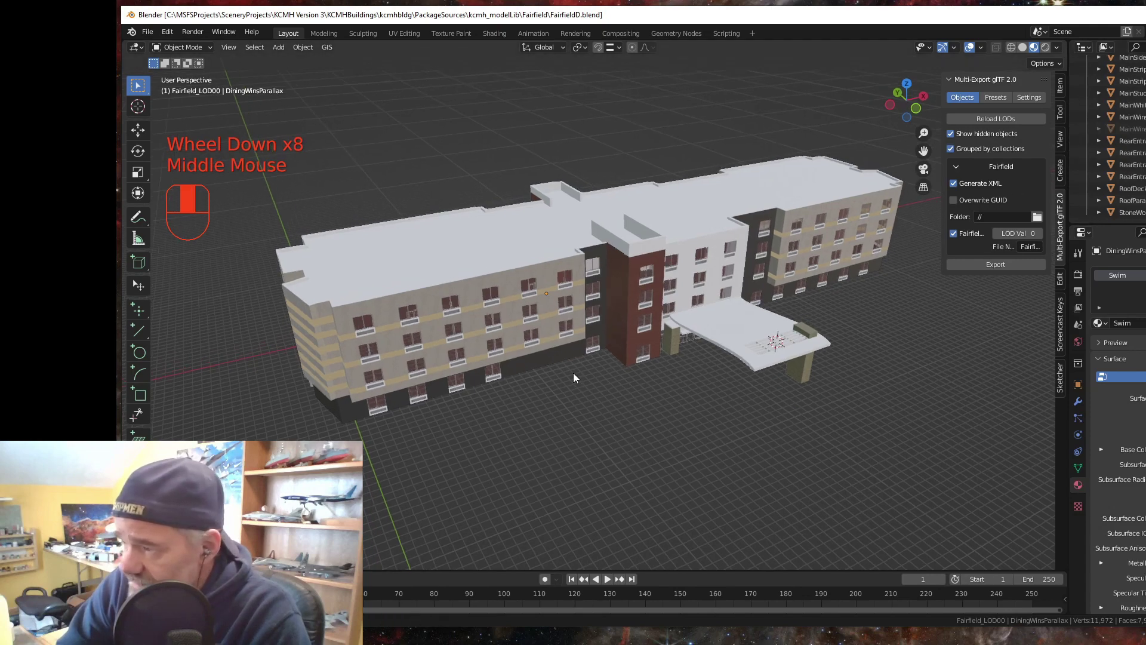
pyautogui.scroll(3, 1128, 164)
pyautogui.scroll(7, 1128, 164)
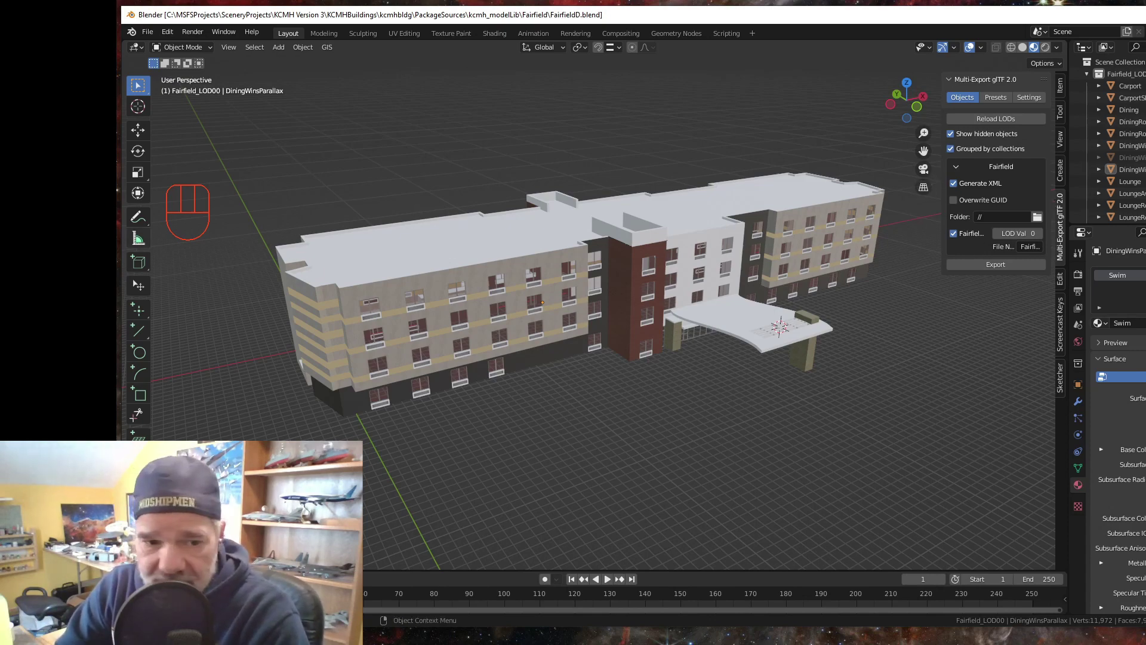
pyautogui.hotkey('alt', 'Tab')
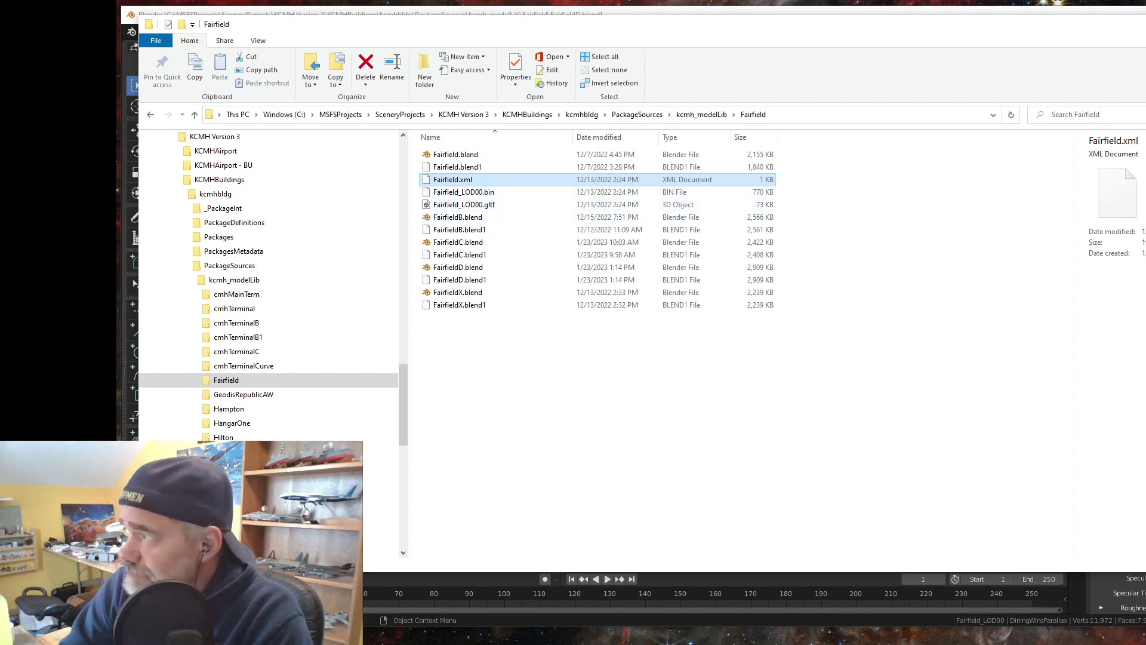
pyautogui.hotkey('alt', 'Tab')
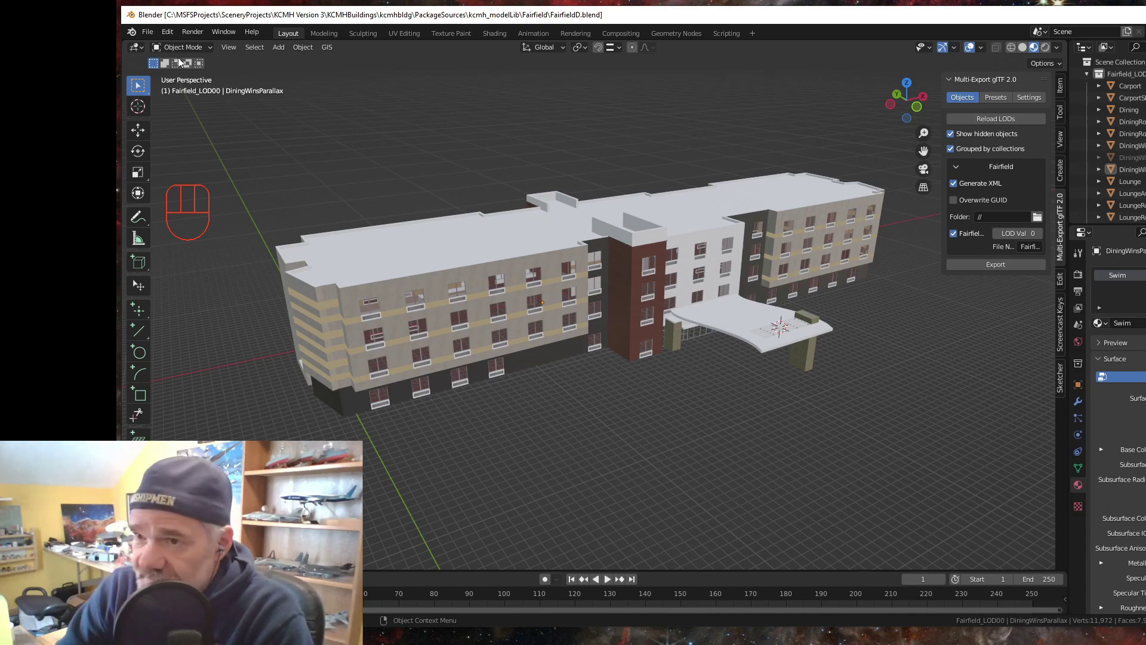
pyautogui.click(148, 32)
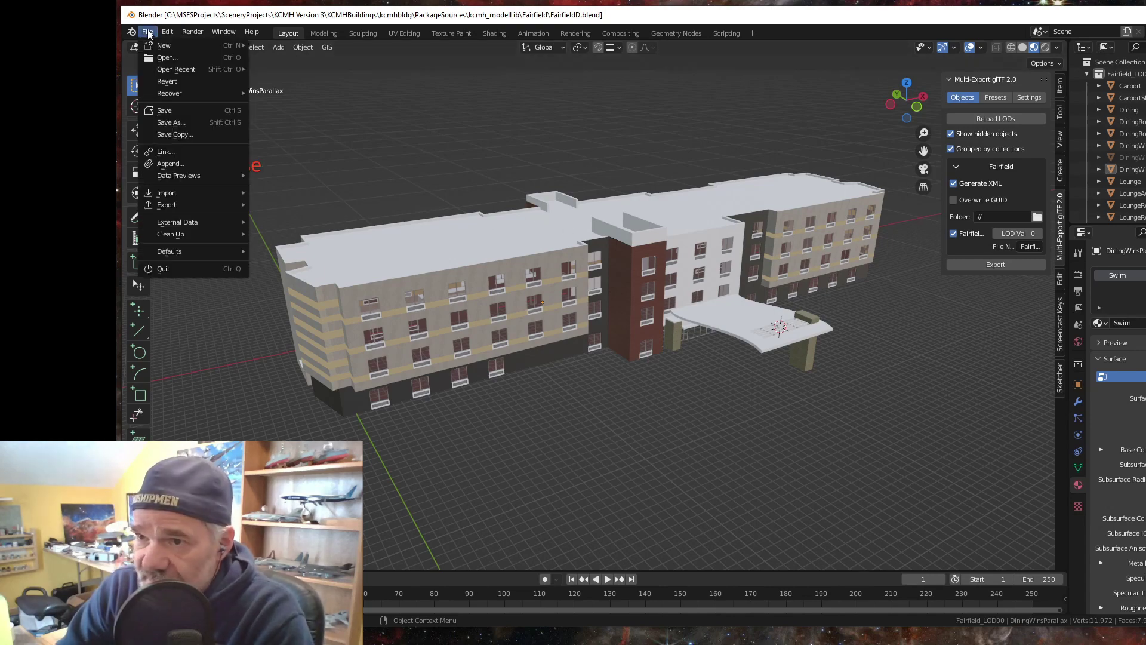
pyautogui.moveTo(170, 206)
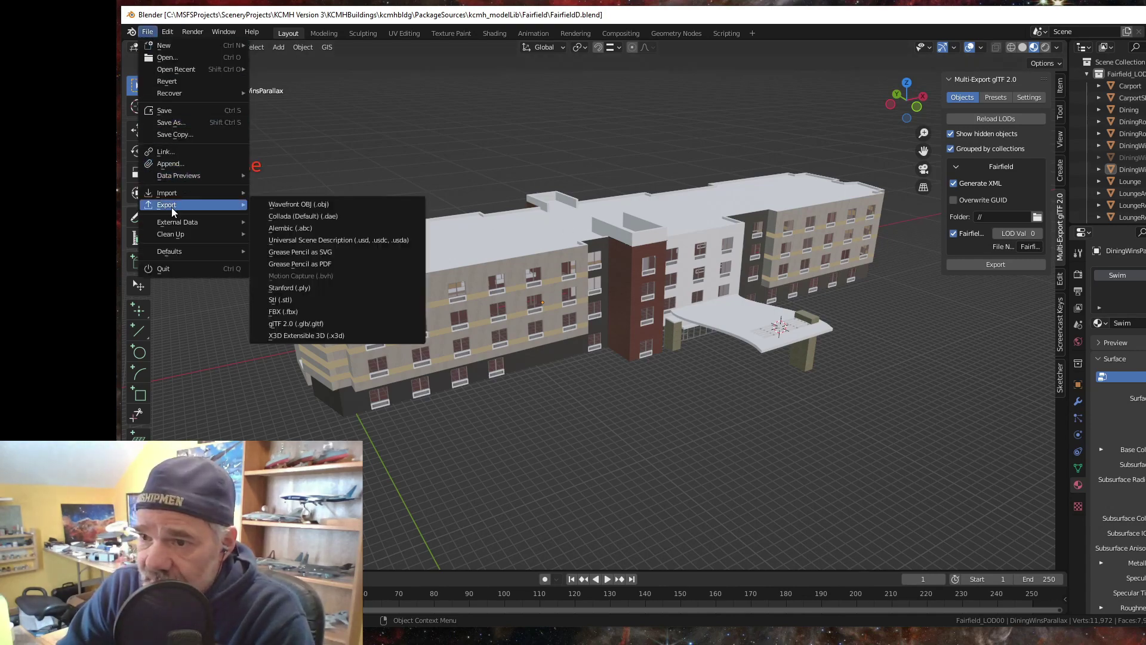
pyautogui.click(306, 324)
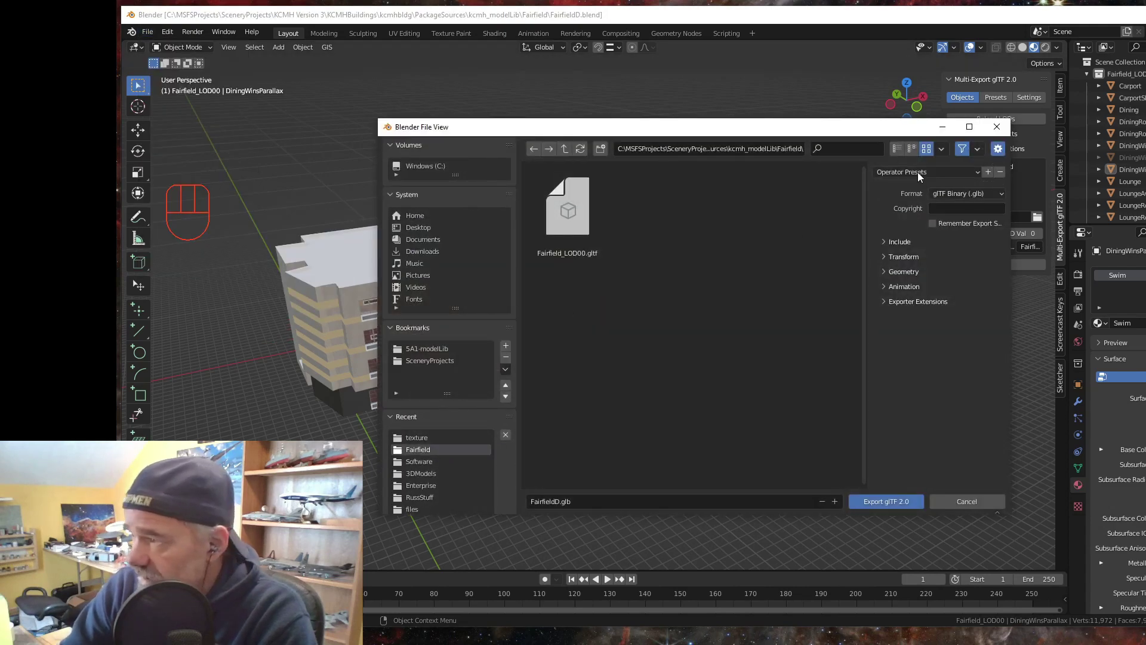
pyautogui.click(1002, 193)
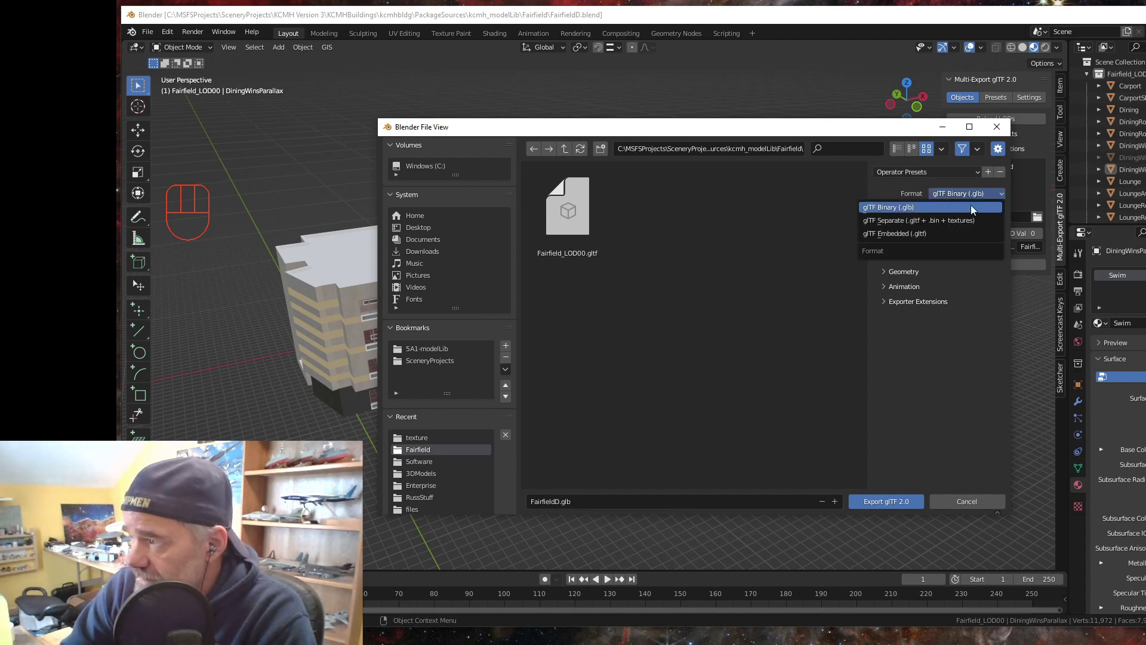
pyautogui.click(915, 220)
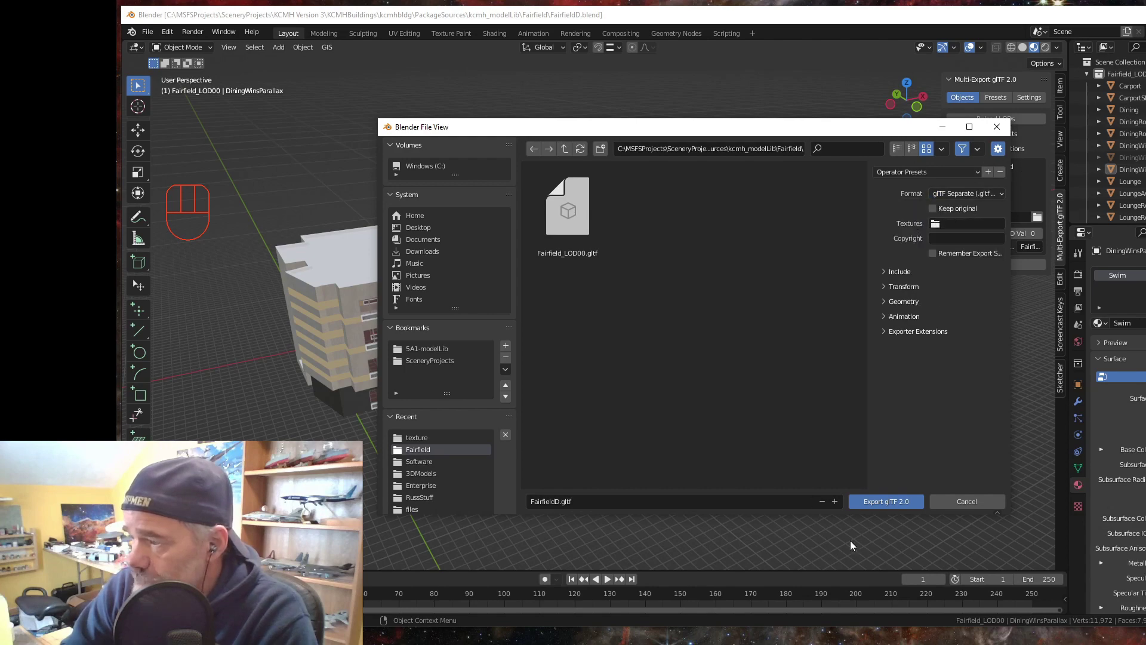
pyautogui.click(961, 500)
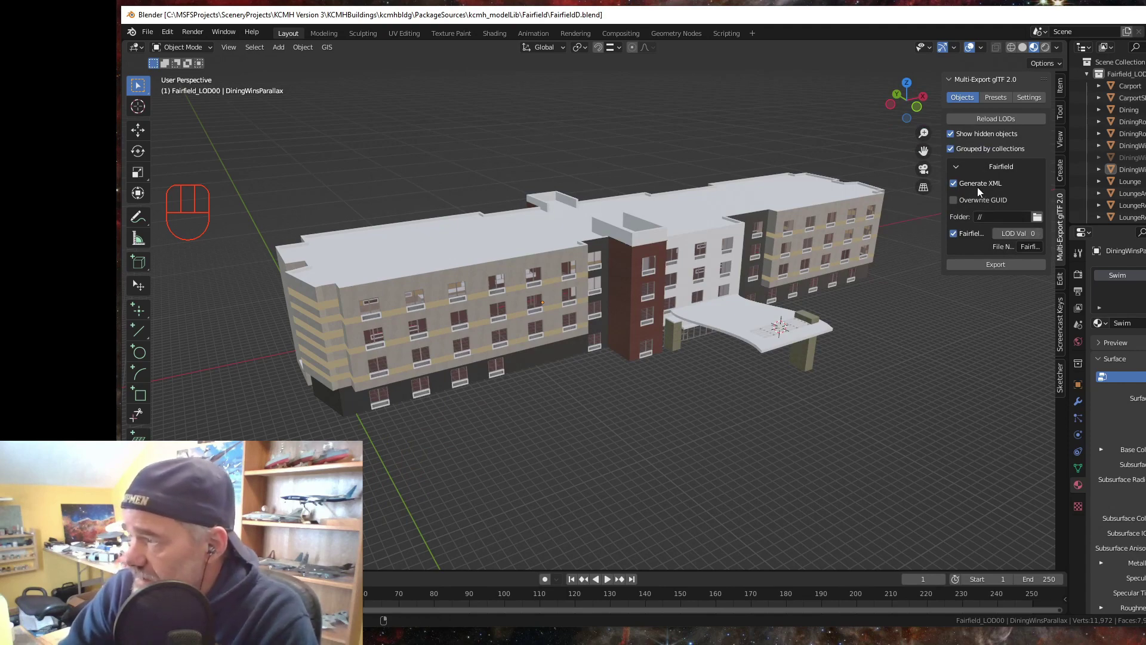
# - Export the Fairfield LOD model with its generated XML using Multi-Export glTF 2.0, and switch to File Explorer
pyautogui.click(997, 264)
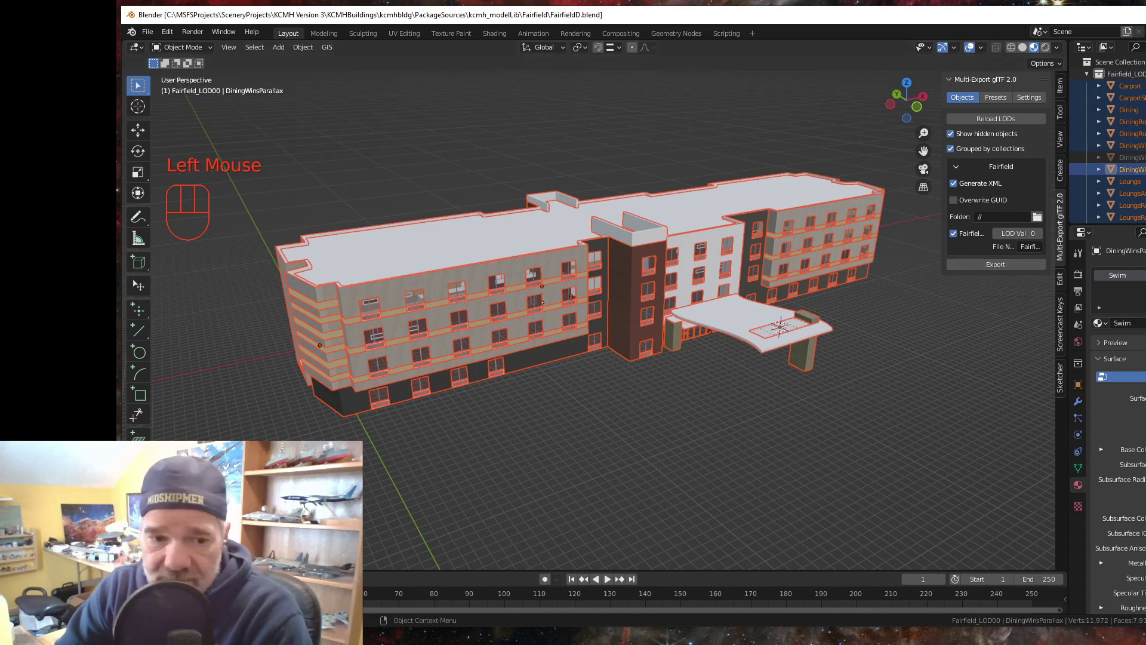
pyautogui.hotkey('alt', 'Tab')
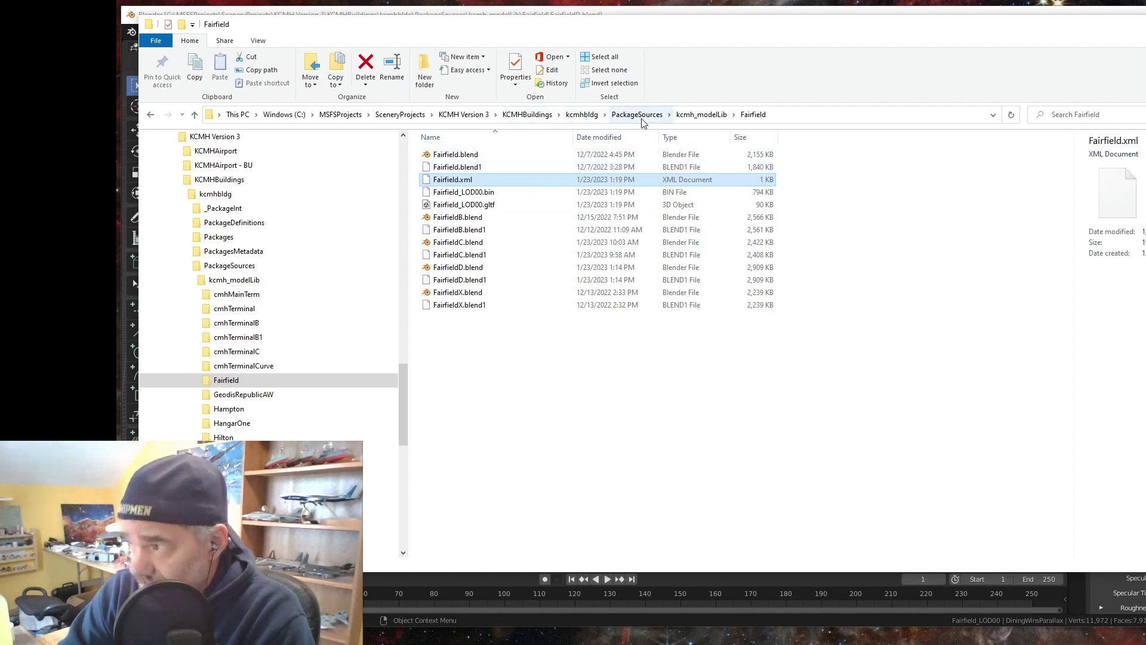
# - Go to the kcmhbldg project folder and build the package by opening kcmhbldg.xml with fspackagetool.exe
pyautogui.click(582, 116)
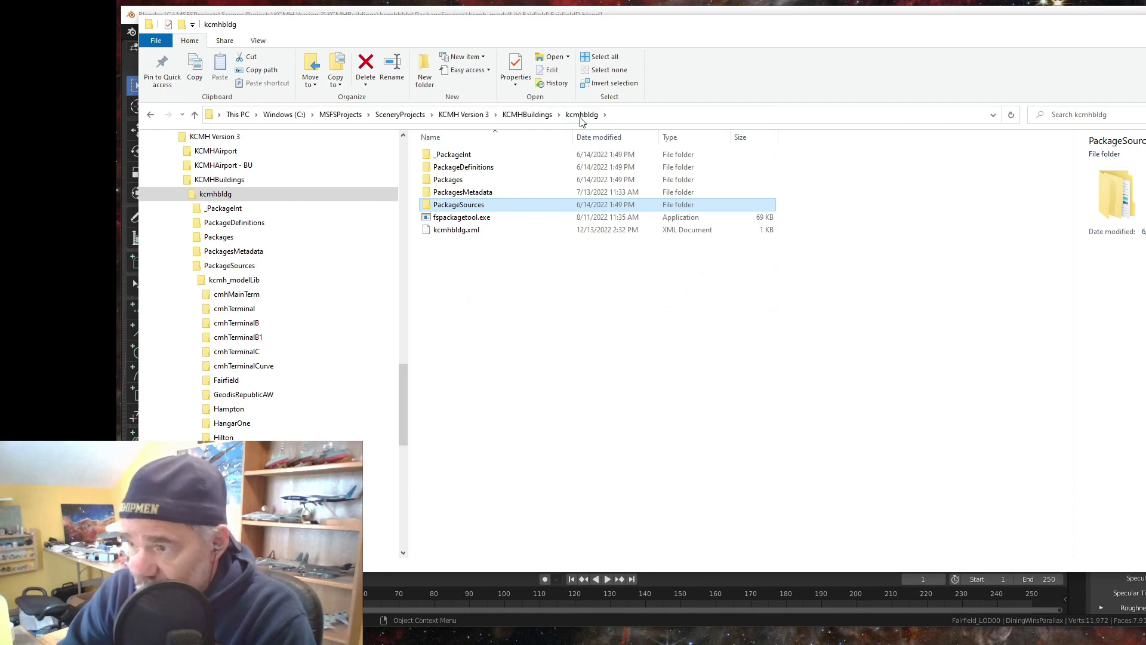
pyautogui.click(449, 233)
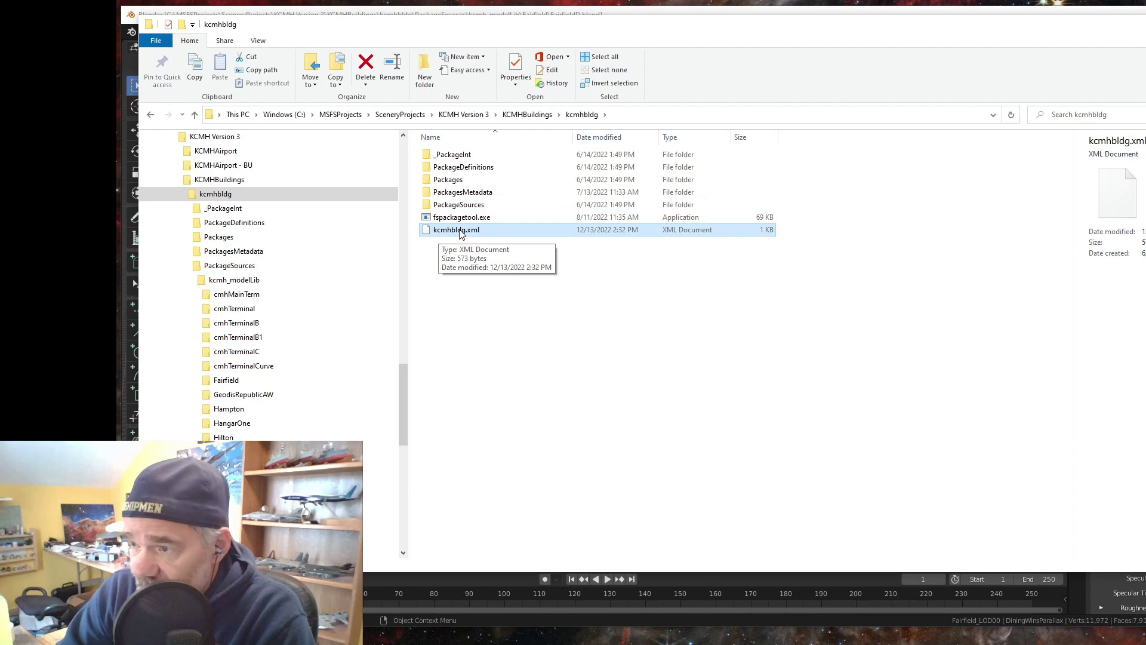
pyautogui.moveTo(460, 233); pyautogui.dragTo(468, 220)
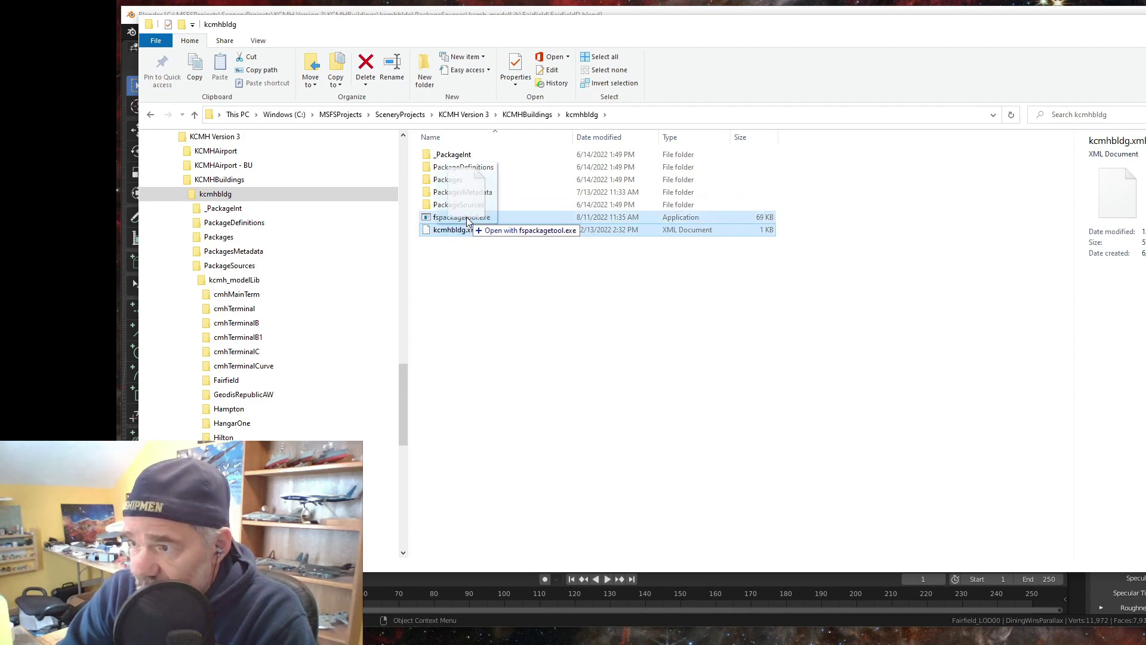
pyautogui.moveTo(468, 219); pyautogui.dragTo(467, 220)
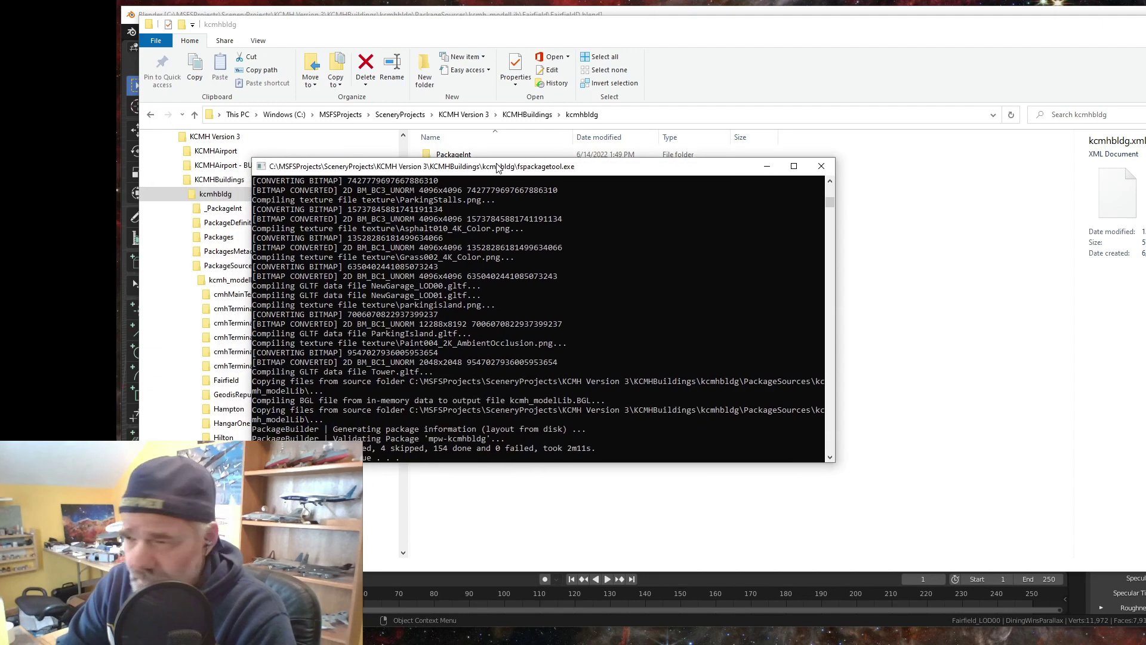
pyautogui.moveTo(444, 152); pyautogui.dragTo(604, 119)
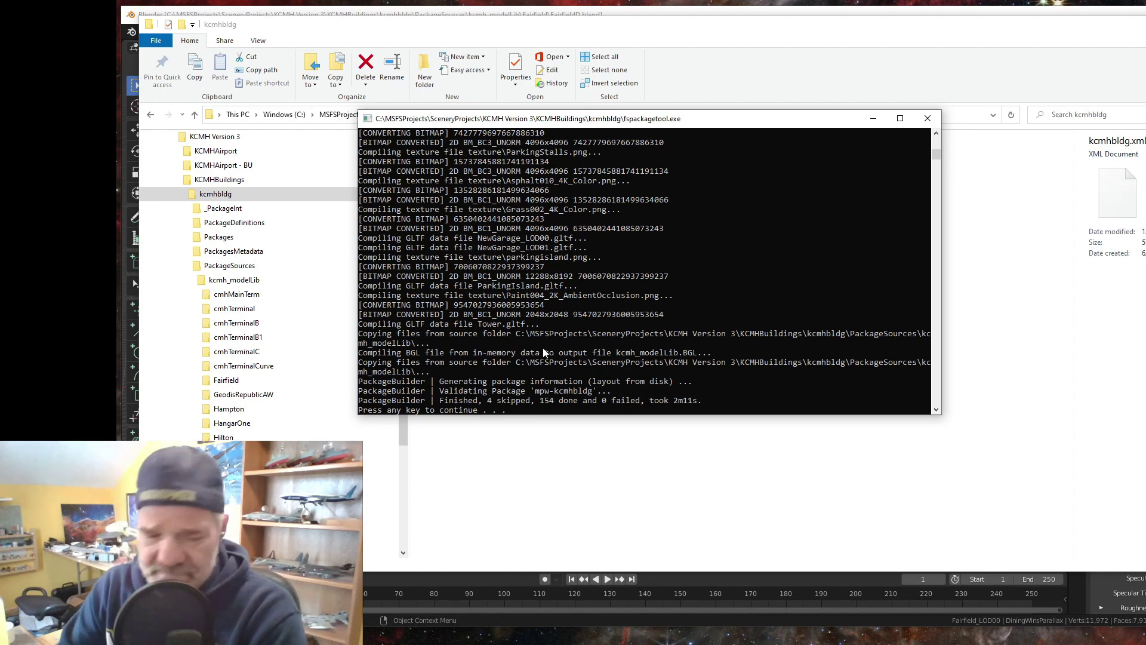
pyautogui.press('Return')
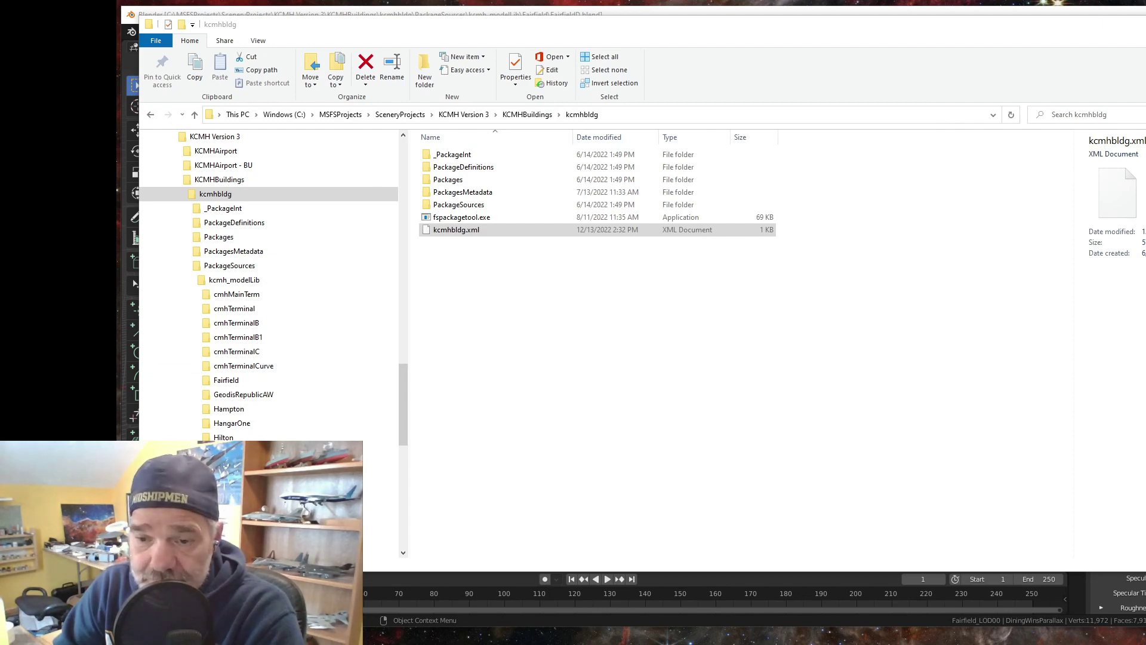
# - Switch to Microsoft Flight Simulator and load the kcmhbldg.xml project in the Project Editor
pyautogui.hotkey('alt', 'Tab')
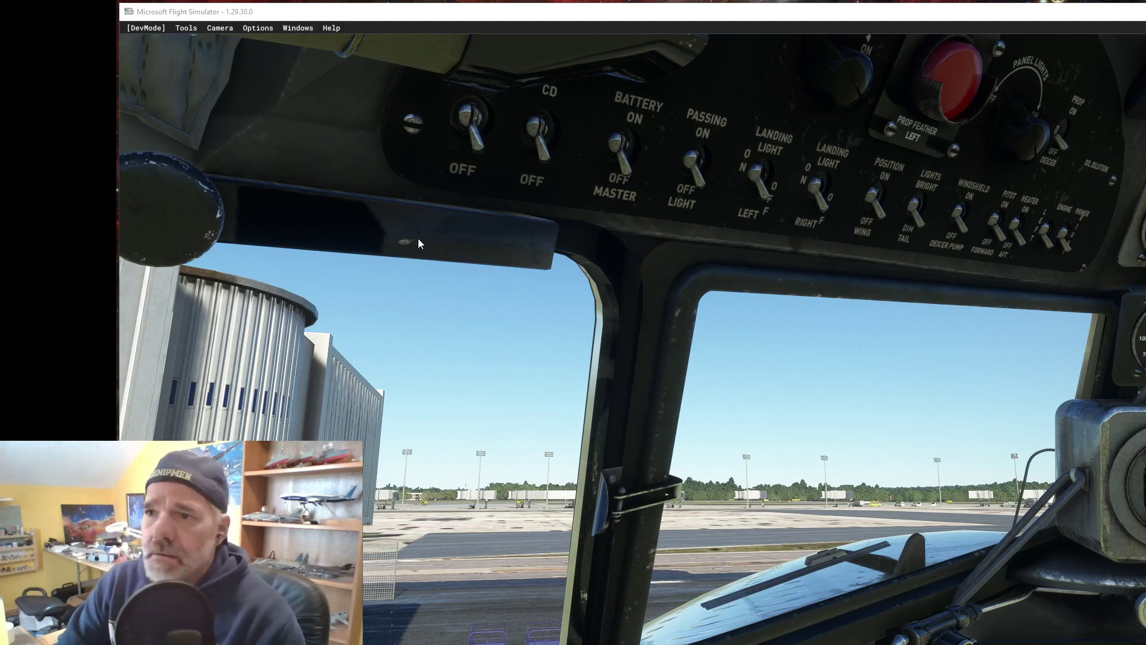
pyautogui.click(180, 28)
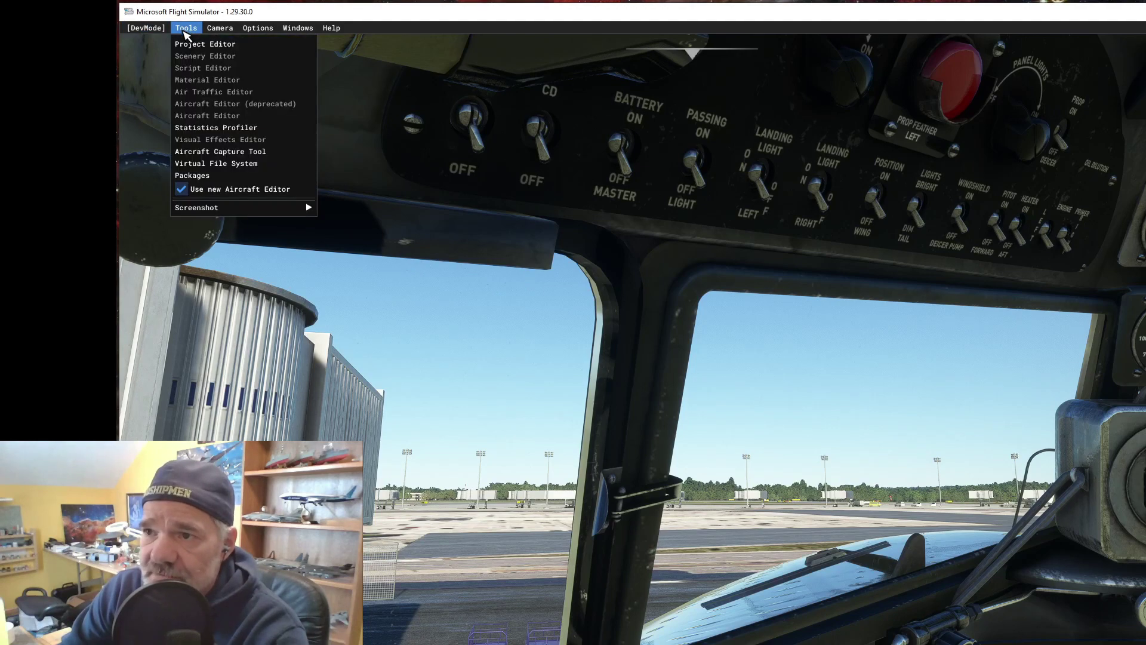
pyautogui.click(190, 45)
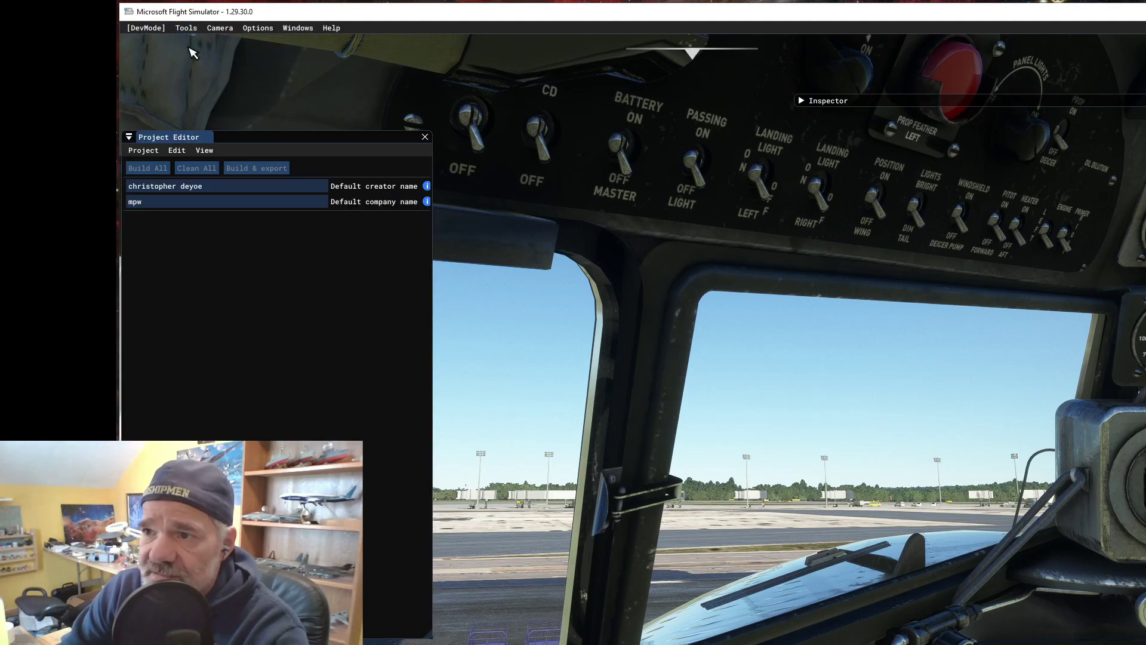
pyautogui.click(143, 150)
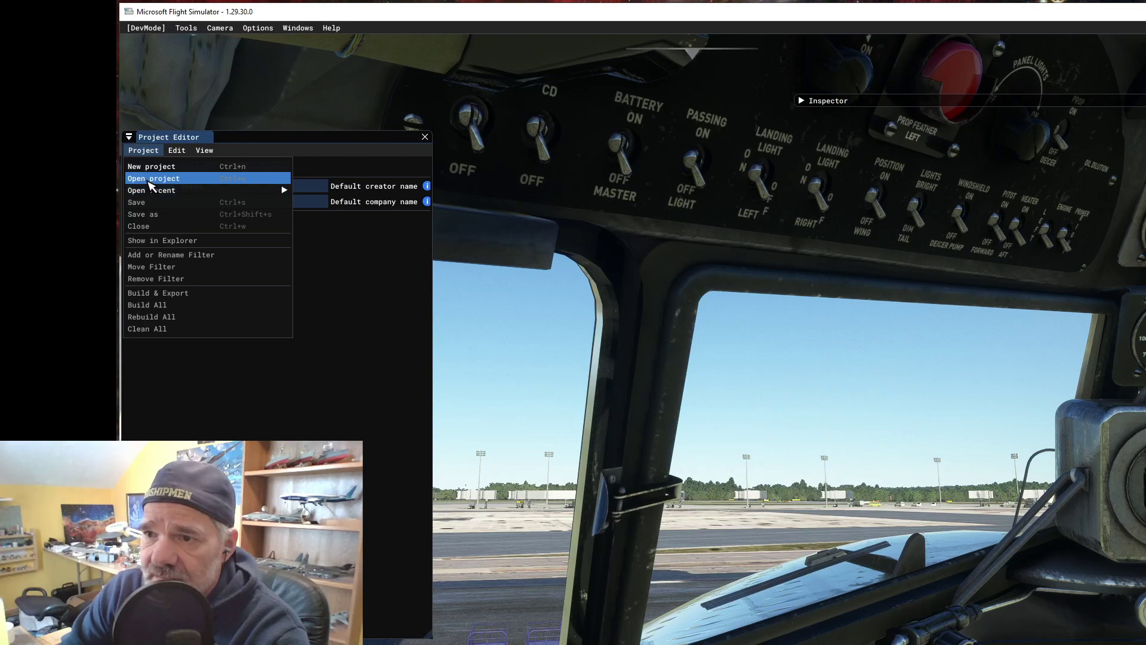
pyautogui.click(150, 179)
pyautogui.click(311, 155)
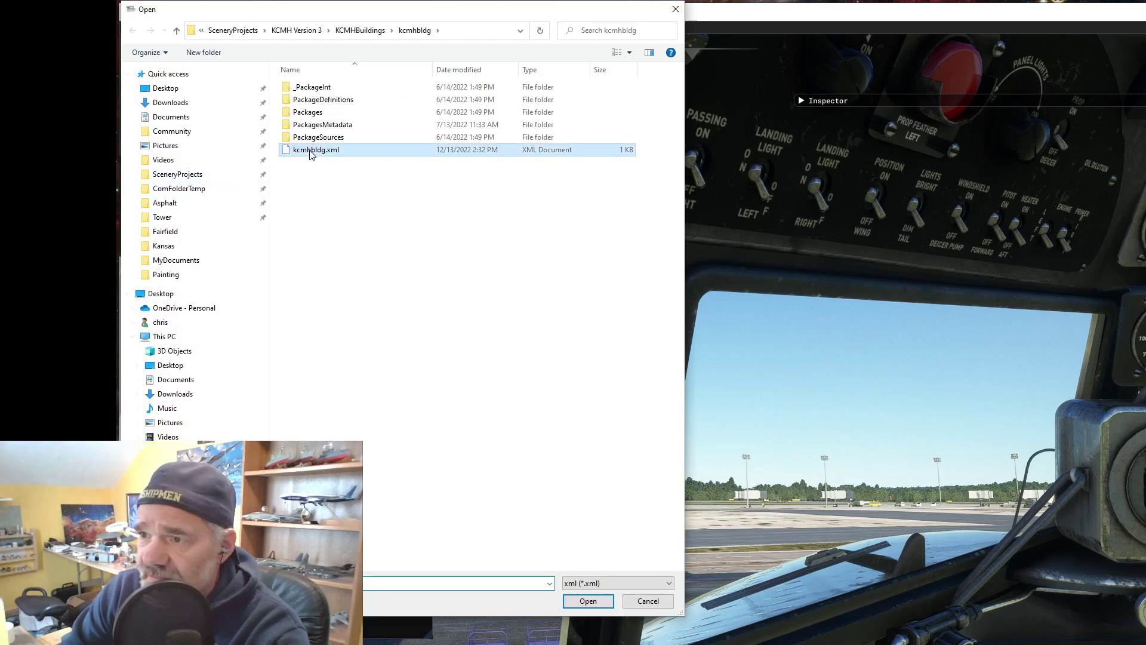
pyautogui.click(587, 601)
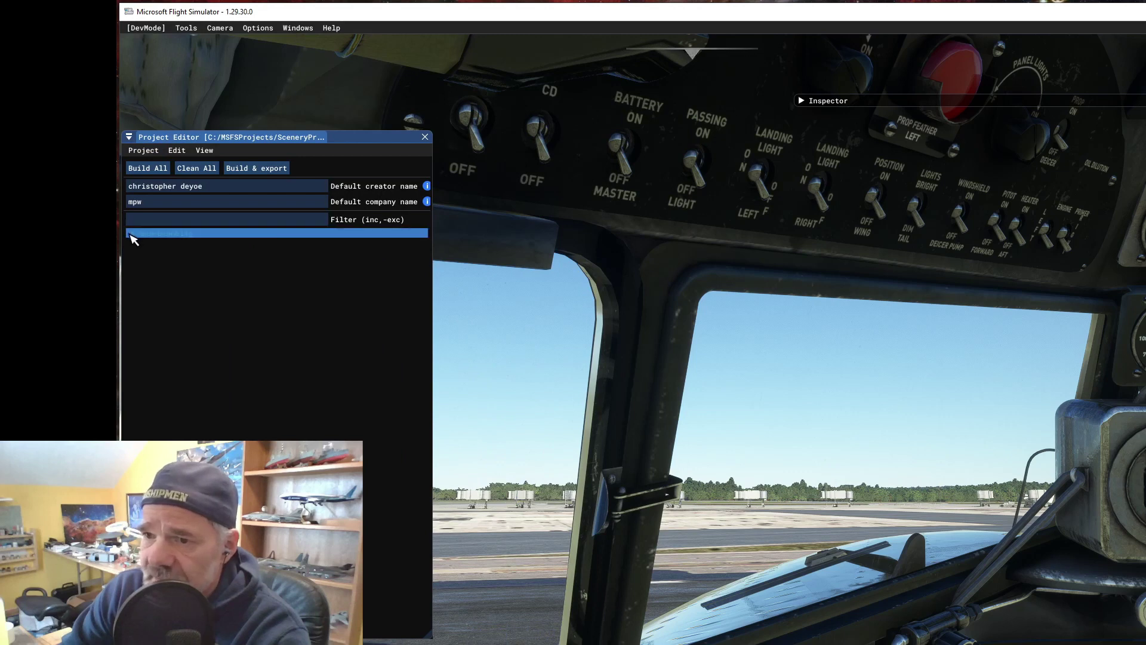
# - Load the myscene BGL group of mpw-kcmhbldg in the scenery editor, and collapse the Inspector
pyautogui.click(133, 233)
pyautogui.click(153, 246)
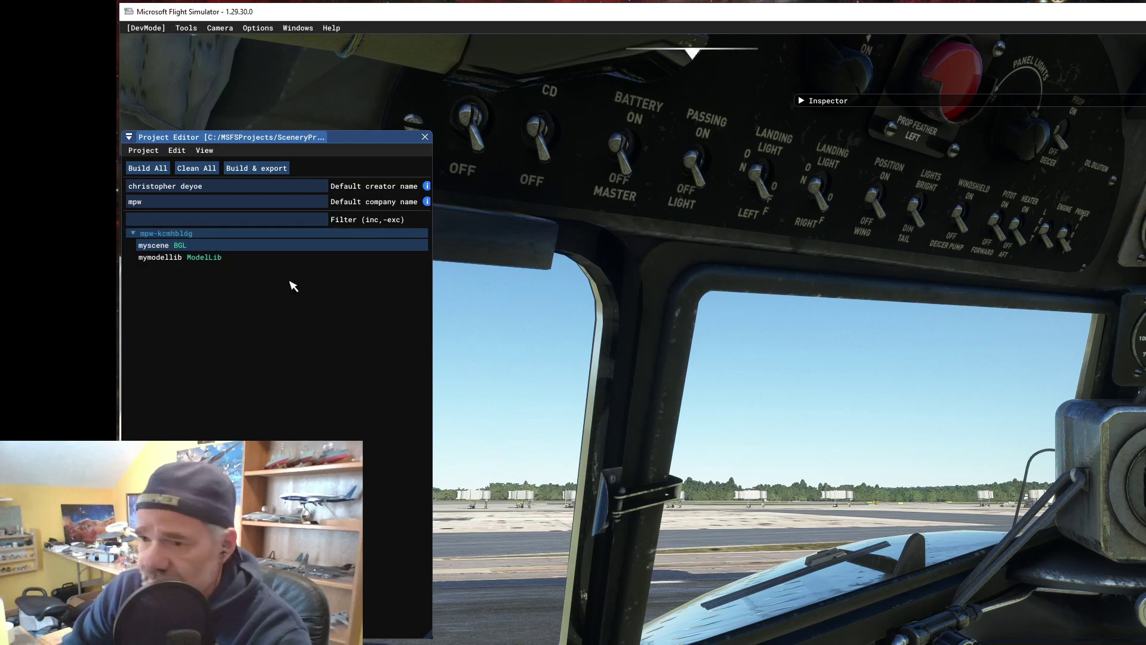
pyautogui.click(801, 100)
pyautogui.click(847, 181)
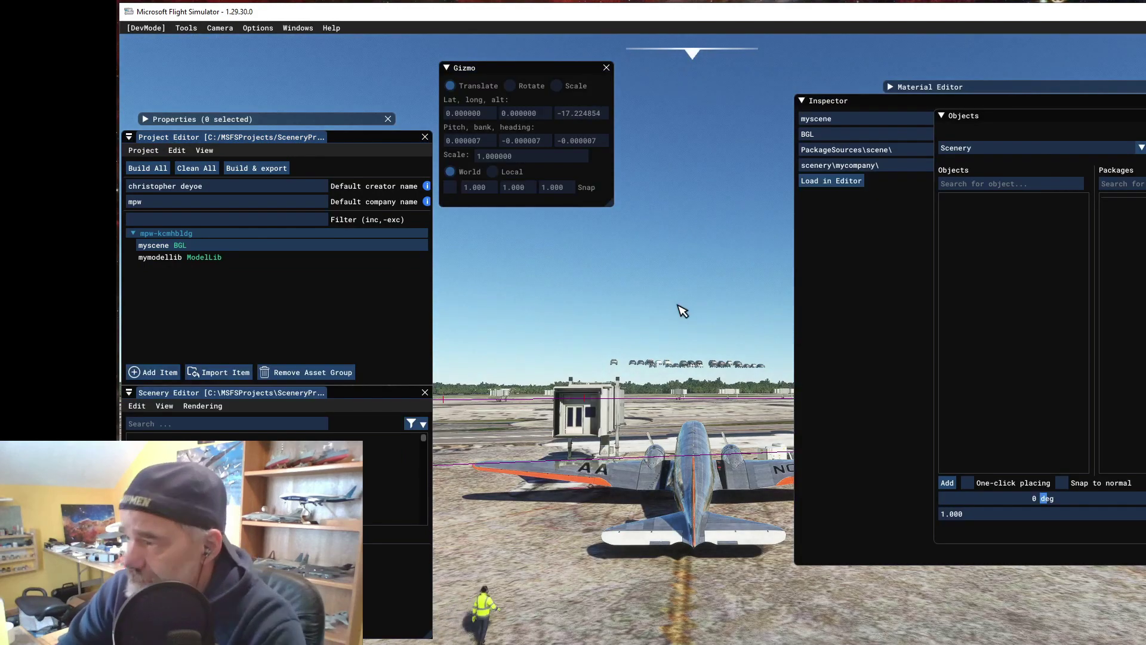
pyautogui.click(802, 101)
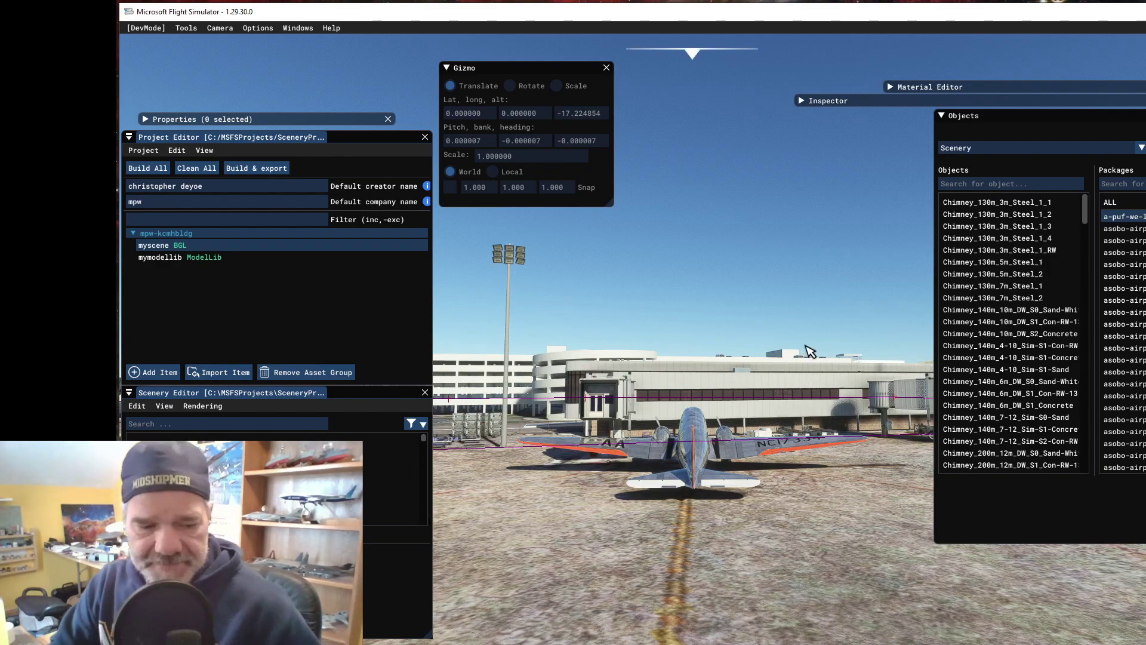
# - Add the Fairfield object from the mpw-kcmhbldg package to the scenery at the hotel's empty building site
pyautogui.press('w')
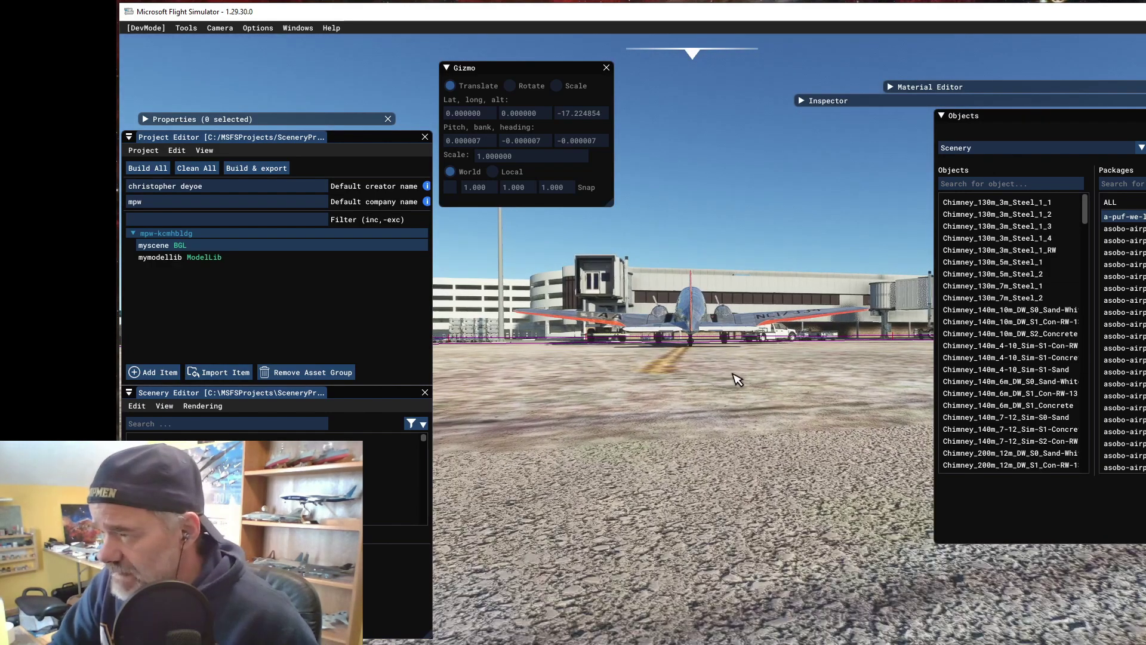
pyautogui.press('s')
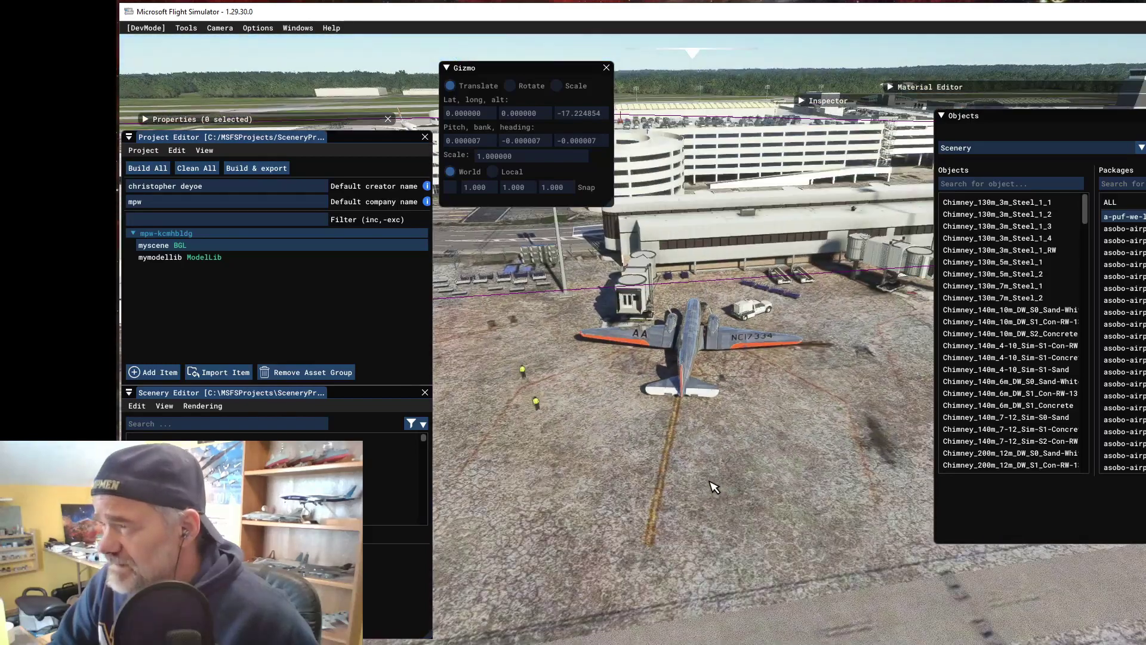
pyautogui.press('s')
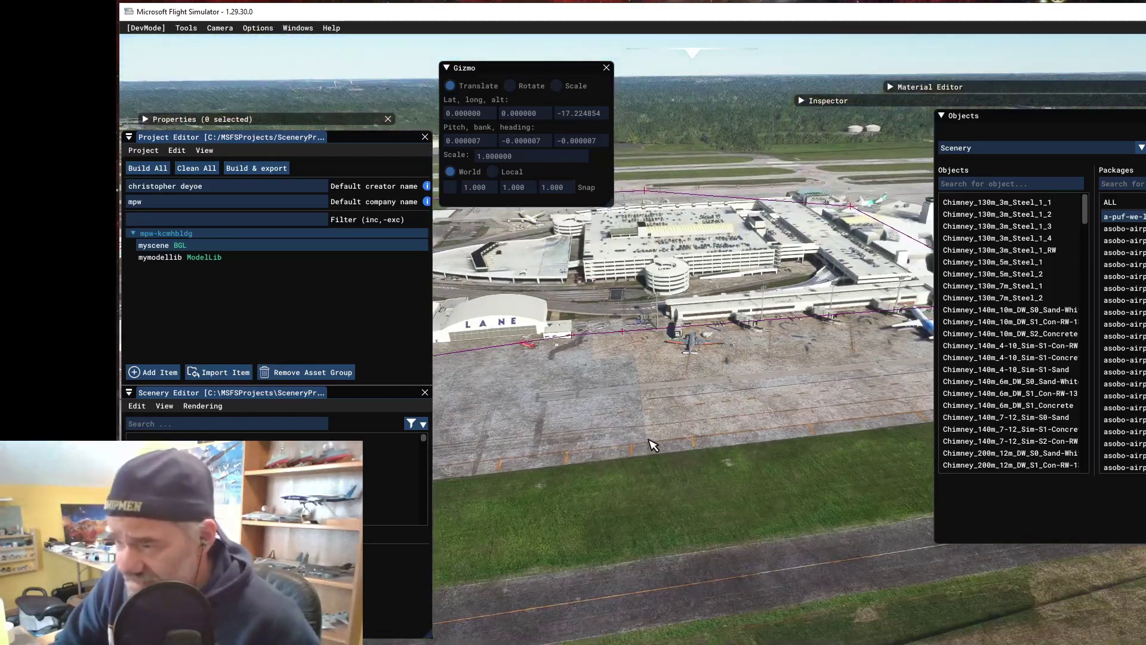
pyautogui.moveTo(524, 371); pyautogui.dragTo(787, 408)
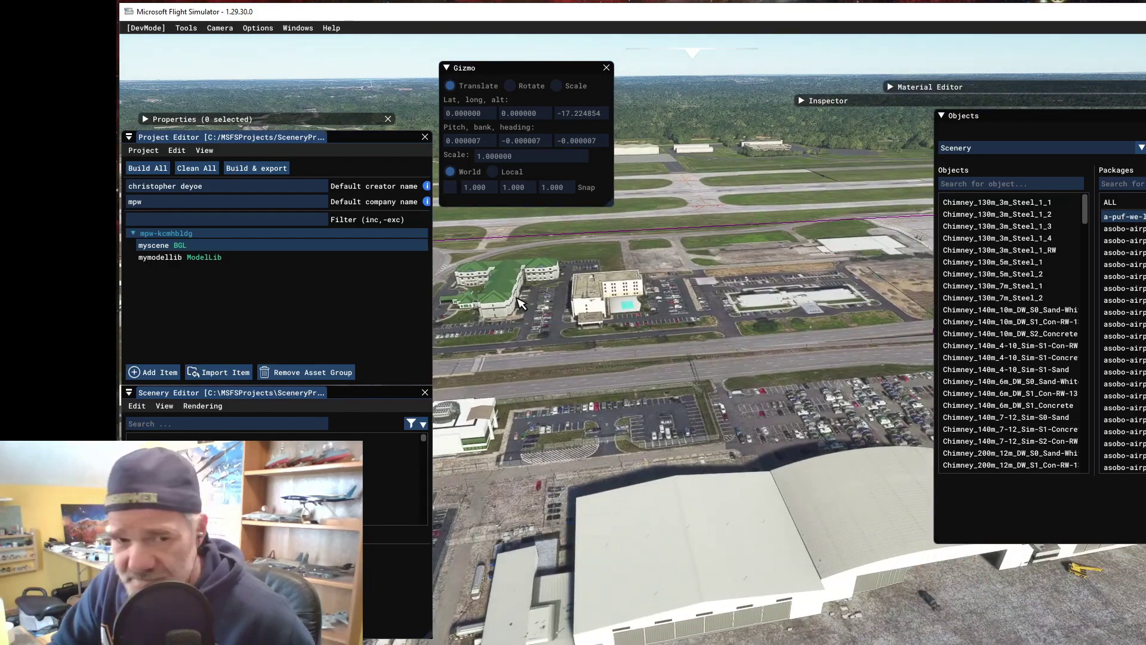
pyautogui.moveTo(651, 345); pyautogui.dragTo(680, 436)
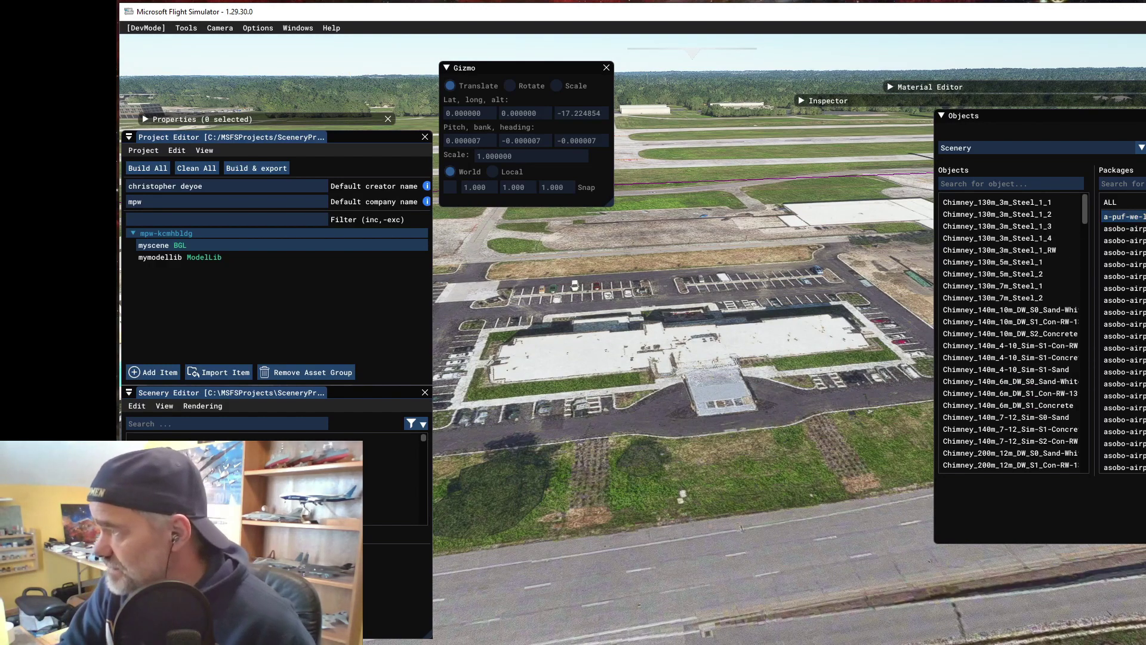
pyautogui.scroll(-10, 1134, 246)
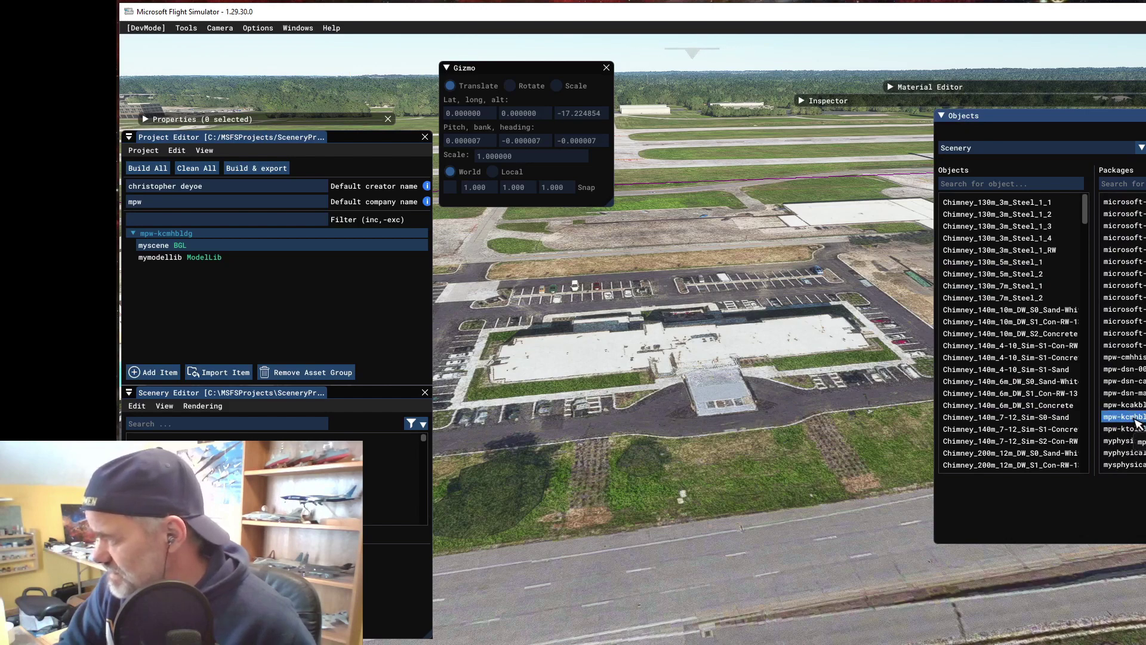
pyautogui.click(1126, 417)
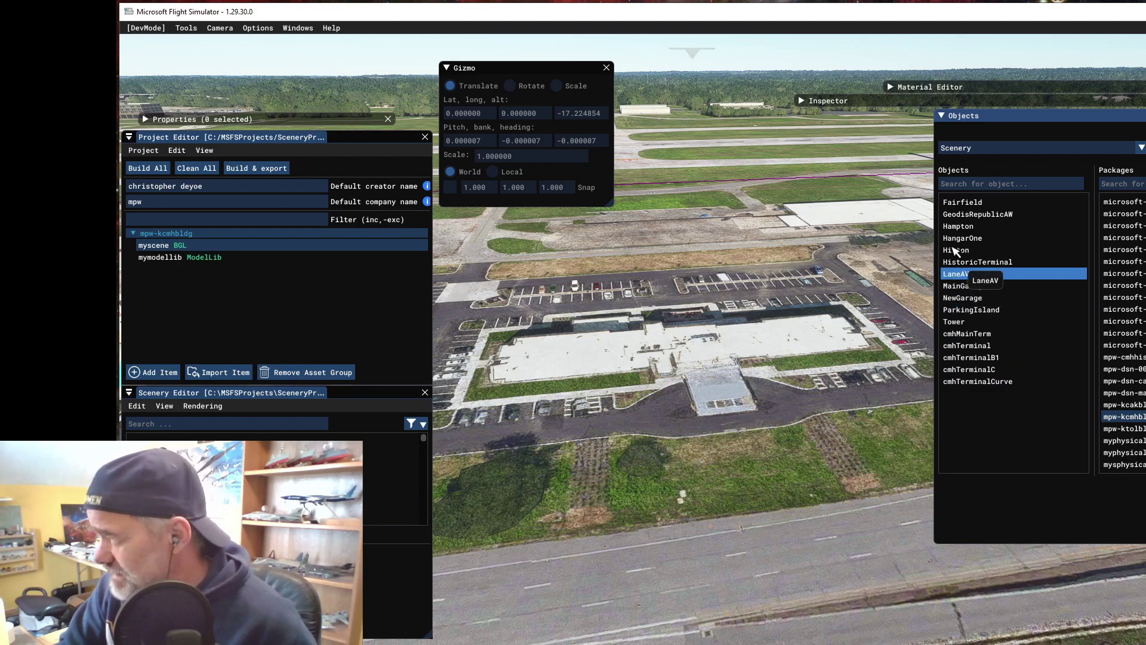
pyautogui.click(962, 207)
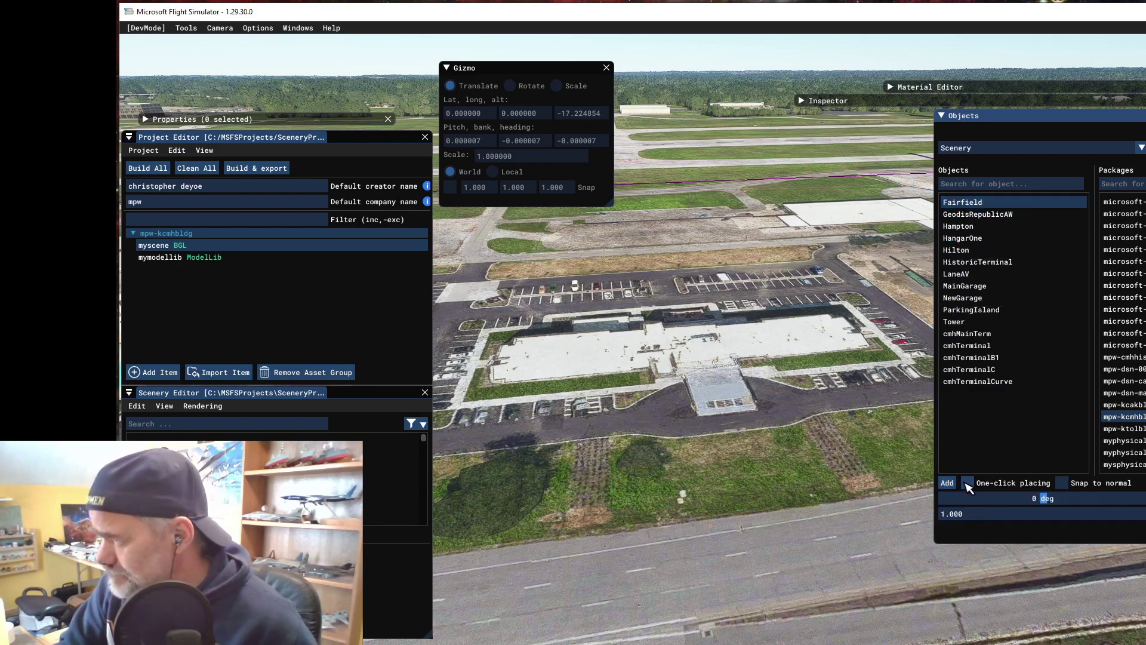
pyautogui.click(948, 482)
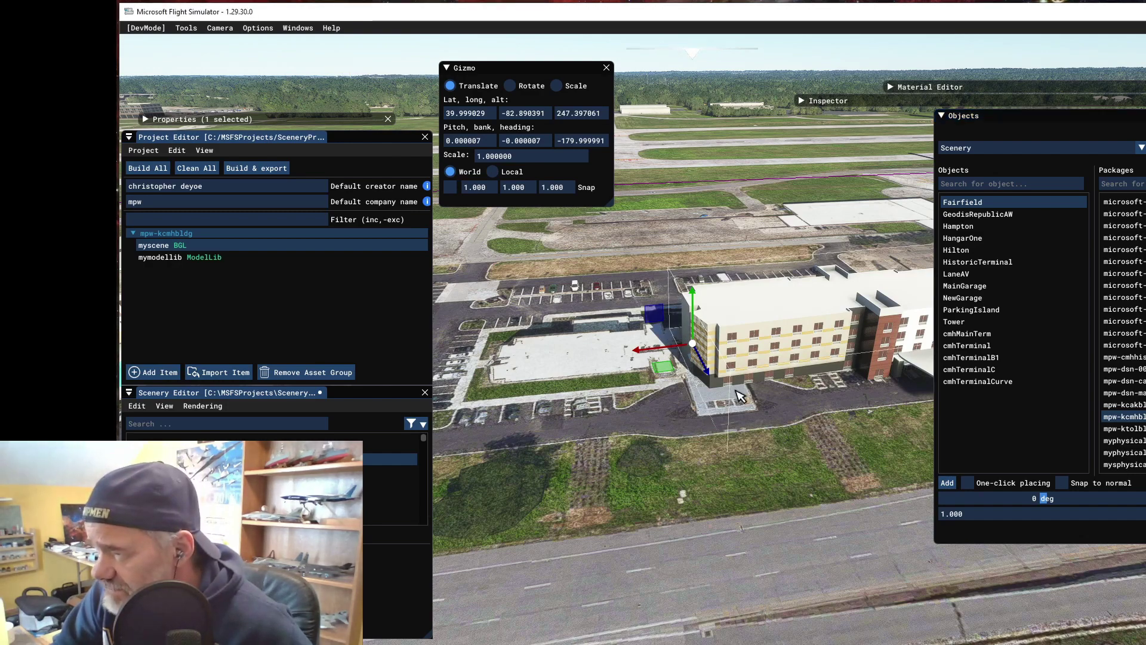
pyautogui.click(740, 412)
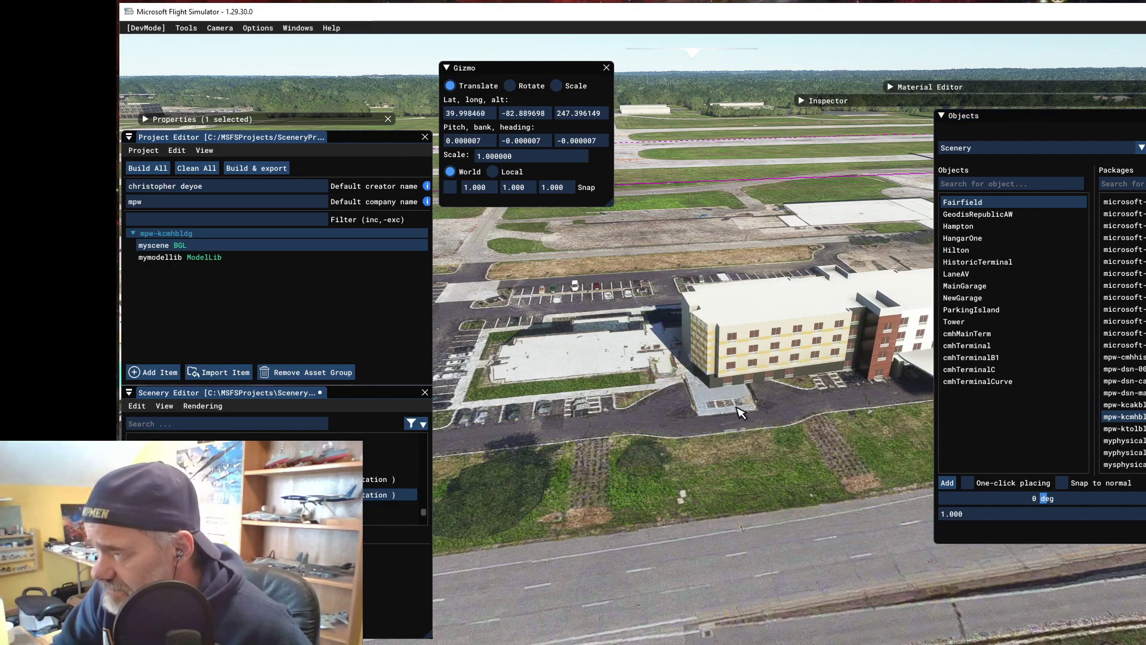
# - Select the placed Fairfield hotel and move it over its building footprint, to about latitude 39.999142, longitude -82.890852
pyautogui.click(743, 344)
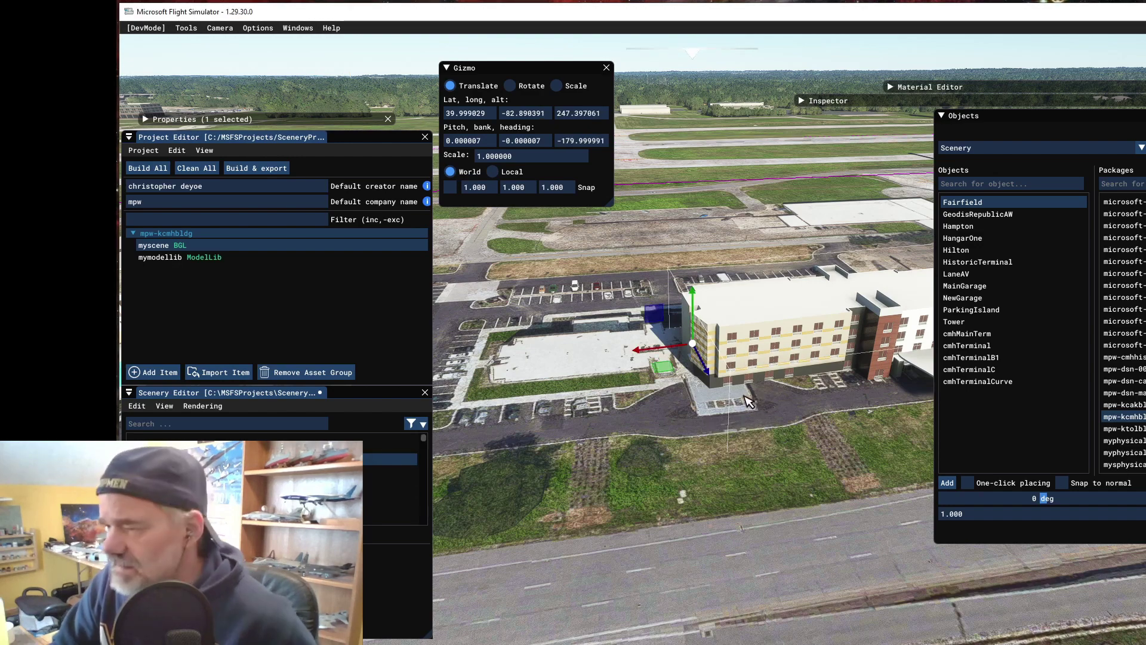
pyautogui.press('d')
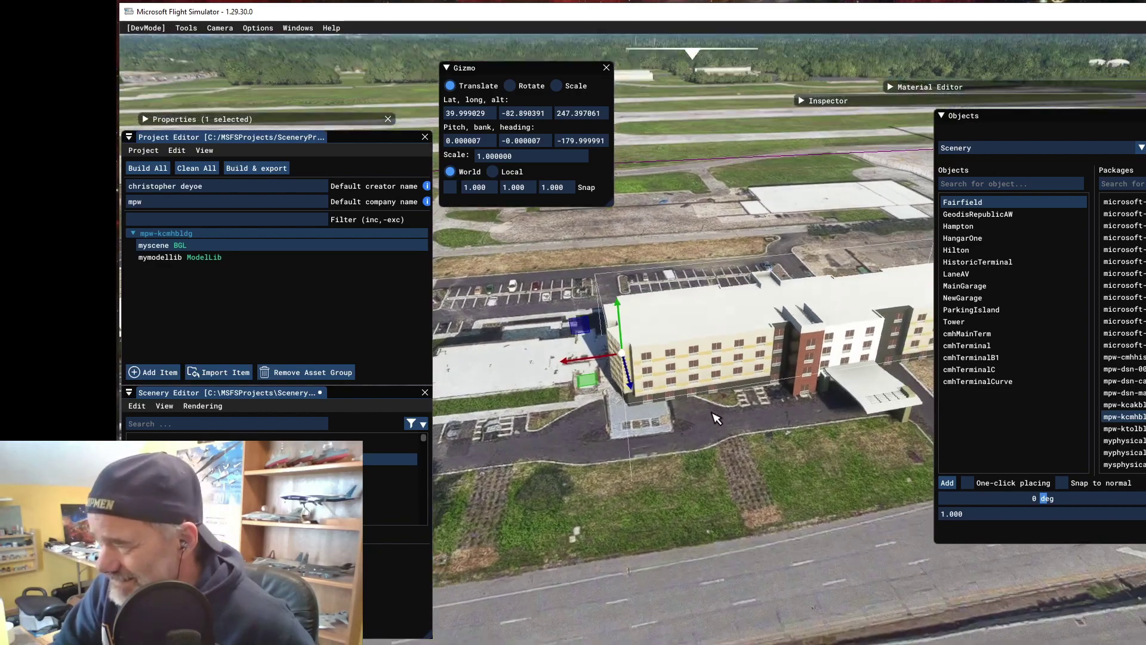
pyautogui.moveTo(716, 418); pyautogui.dragTo(656, 642)
pyautogui.moveTo(625, 395); pyautogui.dragTo(618, 370)
pyautogui.press('s')
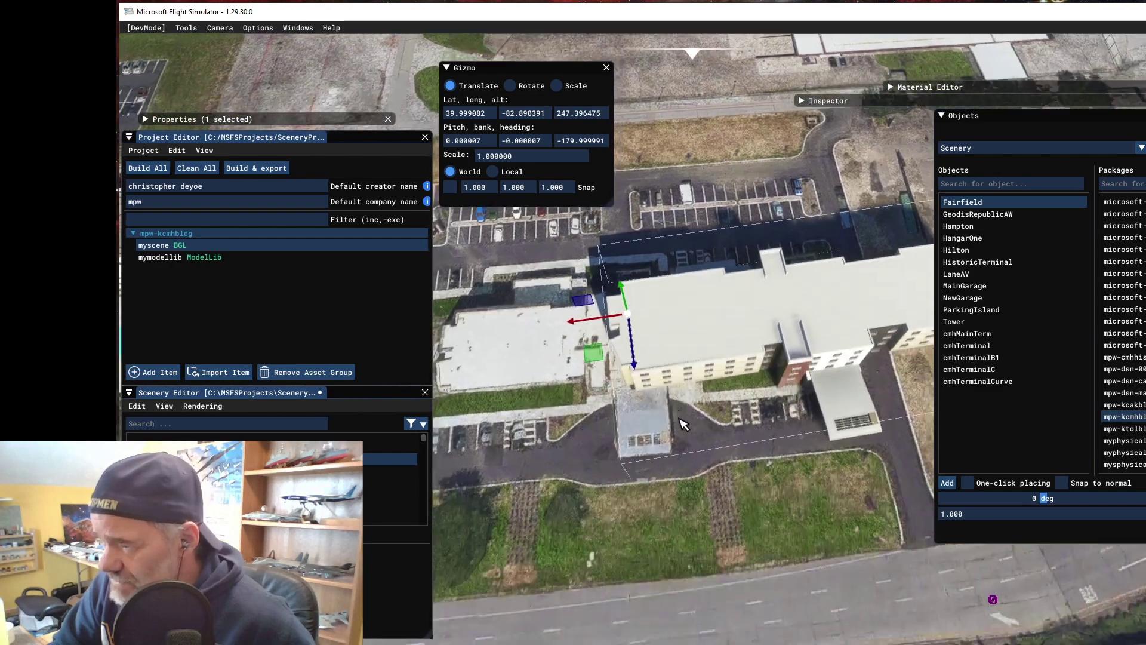
pyautogui.moveTo(554, 489); pyautogui.dragTo(532, 570)
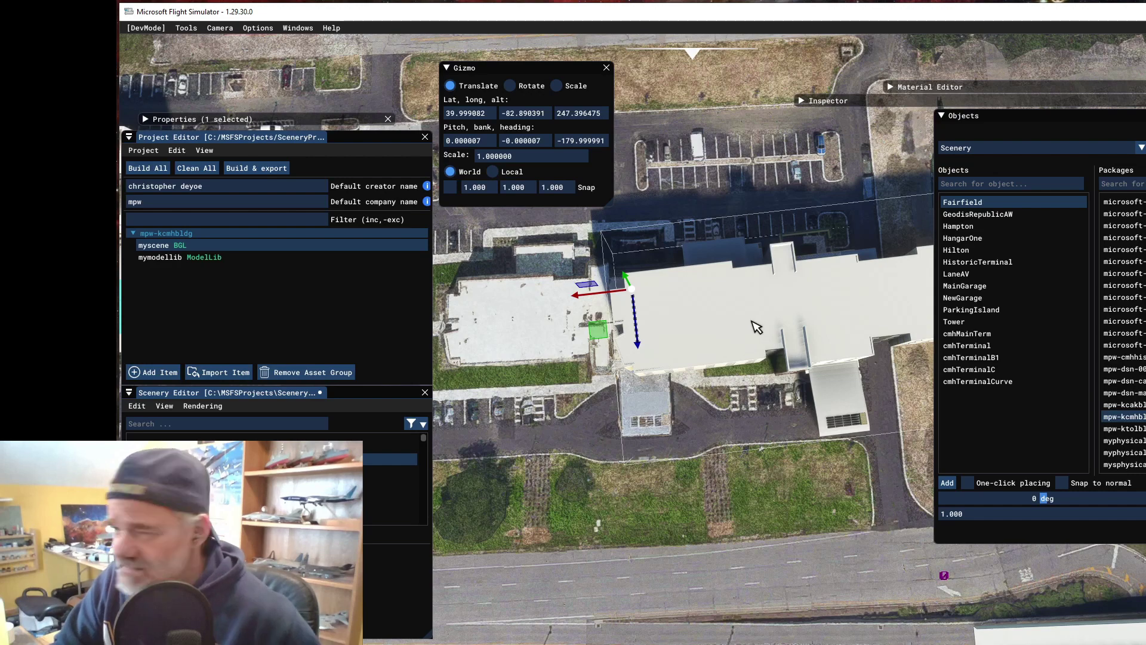
pyautogui.moveTo(597, 330); pyautogui.dragTo(423, 320)
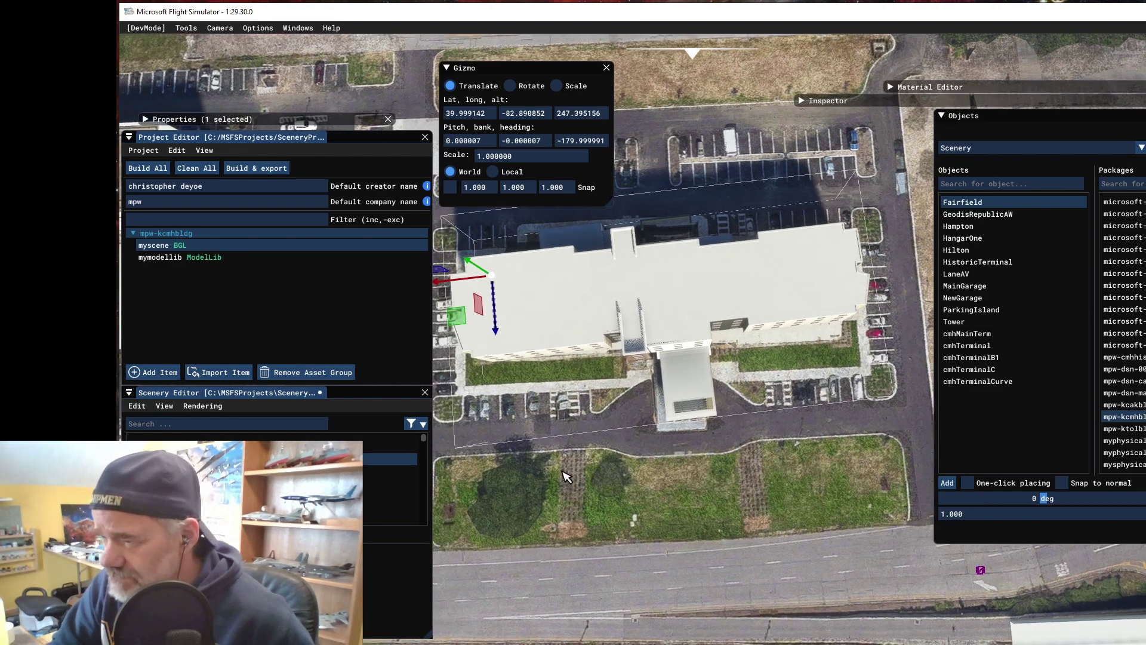
# - Rotate the Fairfield hotel to a heading of about -176.67 degrees to align it with the footprint in the aerial imagery
pyautogui.scroll(2, 552, 477)
pyautogui.scroll(2, 577, 474)
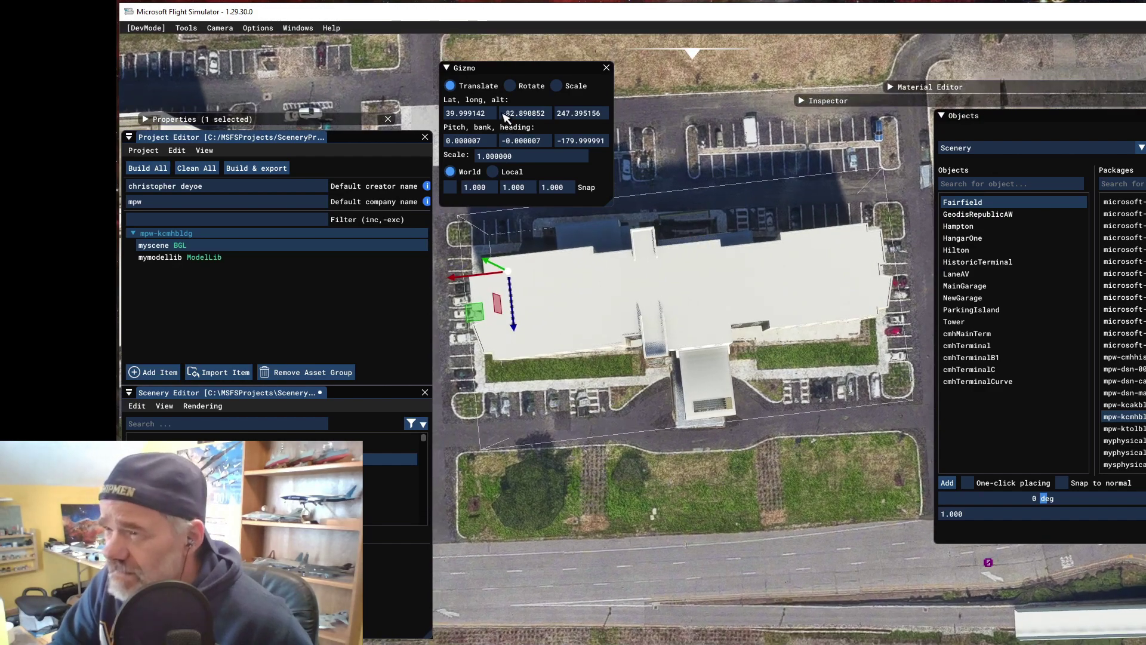
pyautogui.click(510, 86)
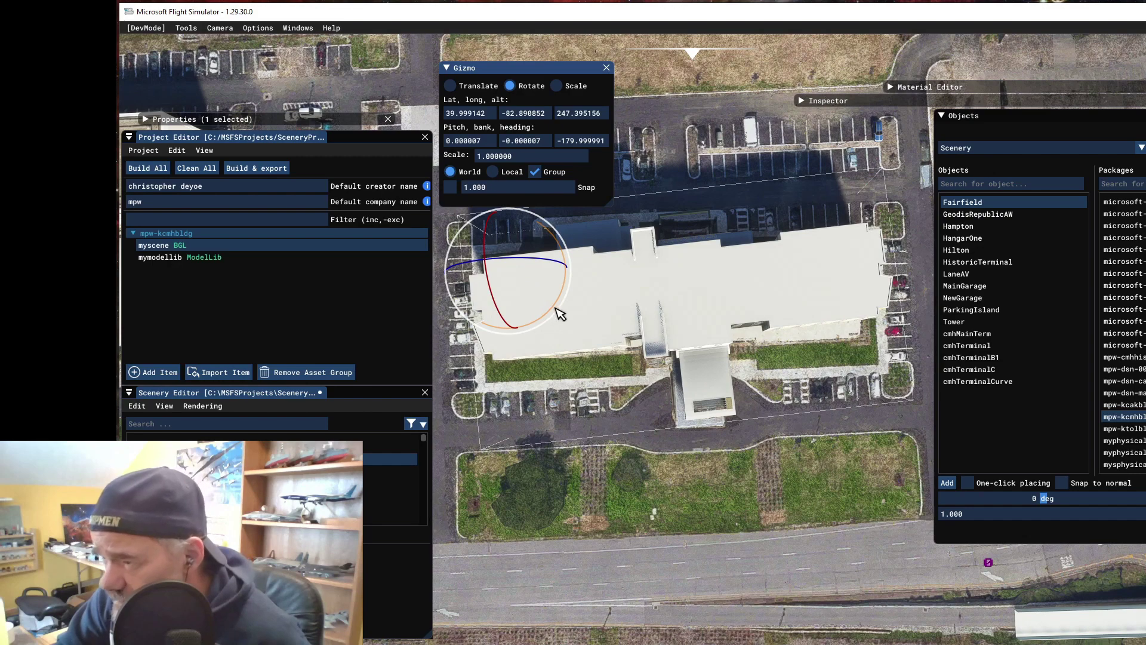
pyautogui.moveTo(560, 314); pyautogui.dragTo(563, 320)
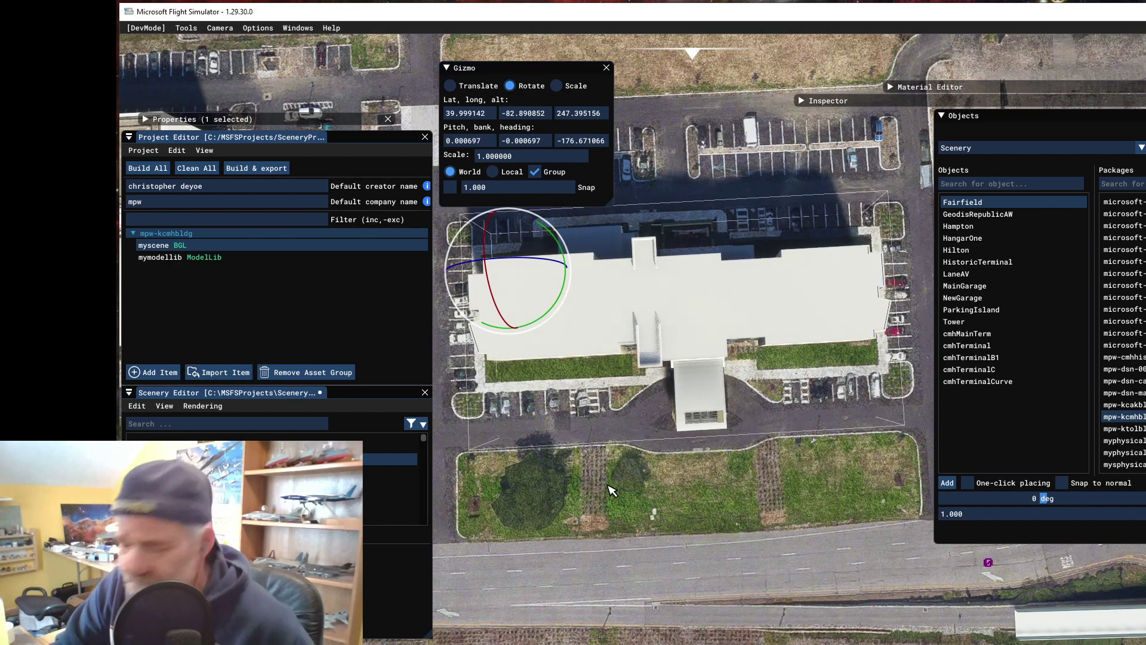
# - Examine the placed hotel's end walls, rear windows and front facade from close up around the building
pyautogui.moveTo(596, 493)
pyautogui.mouseDown()
pyautogui.moveTo(599, 168)
pyautogui.moveTo(591, 279)
pyautogui.moveTo(954, 414)
pyautogui.moveTo(1134, 449)
pyautogui.moveTo(548, 248)
pyautogui.moveTo(602, 474)
pyautogui.mouseUp()
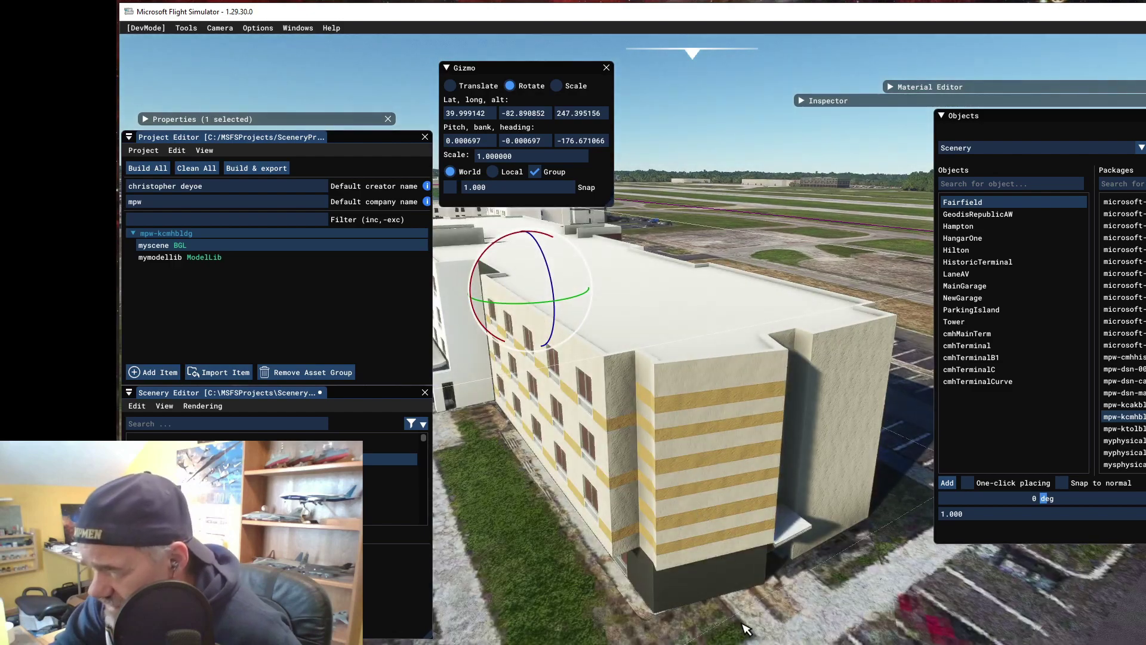
pyautogui.moveTo(736, 540); pyautogui.dragTo(609, 471)
pyautogui.moveTo(681, 542); pyautogui.dragTo(710, 451)
pyautogui.scroll(-5, 710, 450)
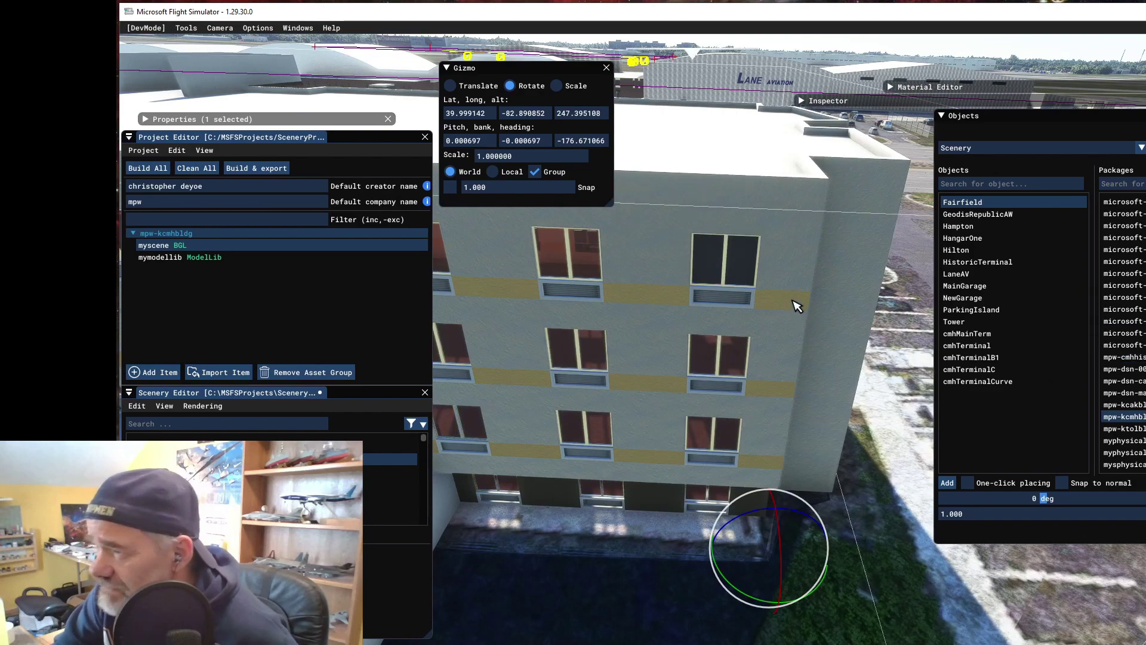
pyautogui.scroll(5, 743, 329)
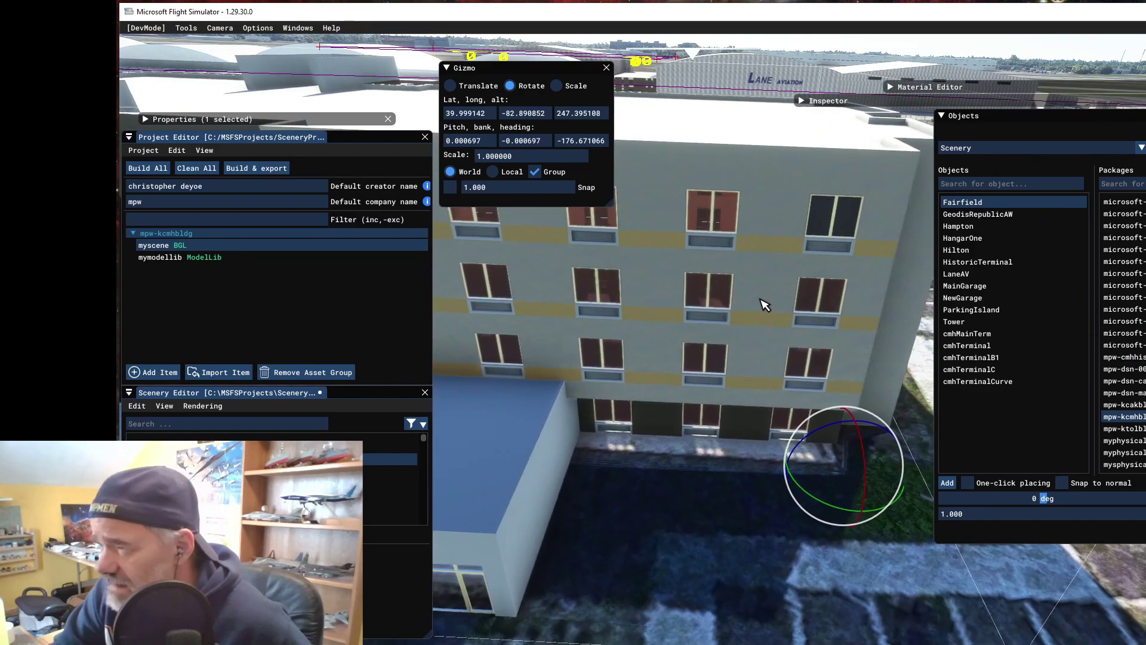
pyautogui.scroll(-6, 778, 363)
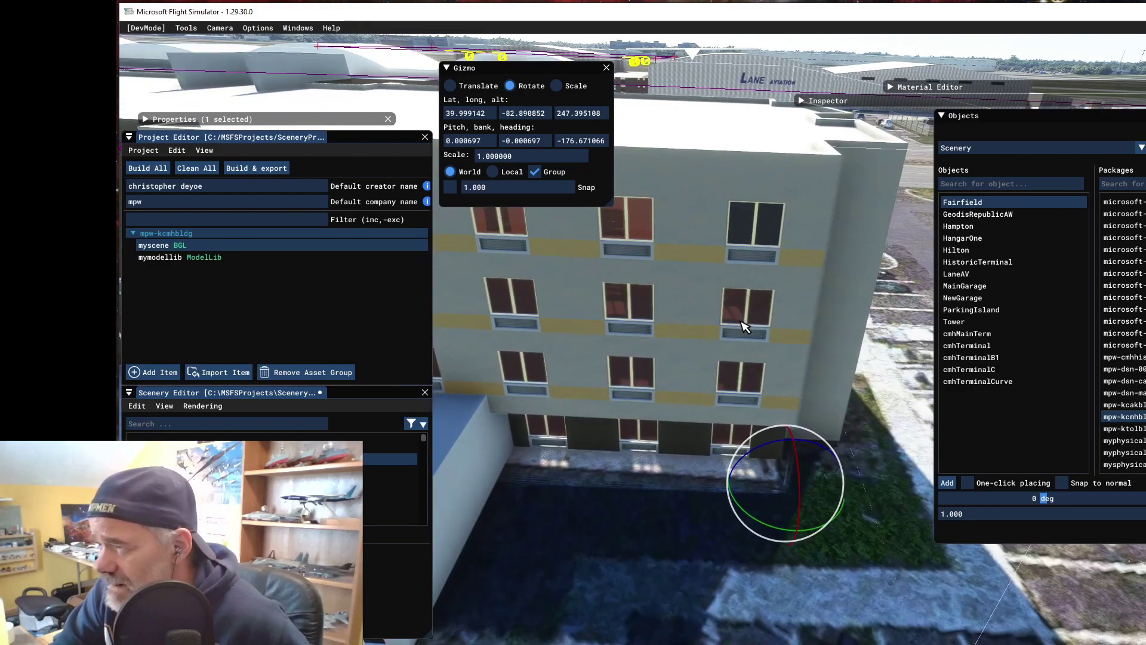
pyautogui.press('d')
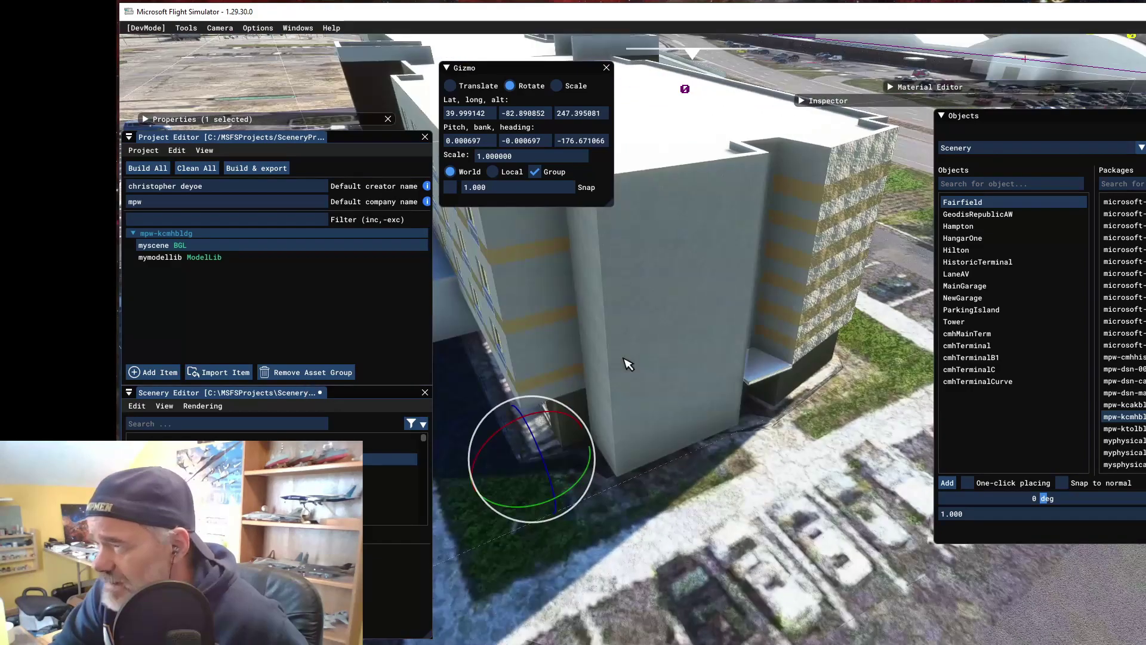
pyautogui.press('d')
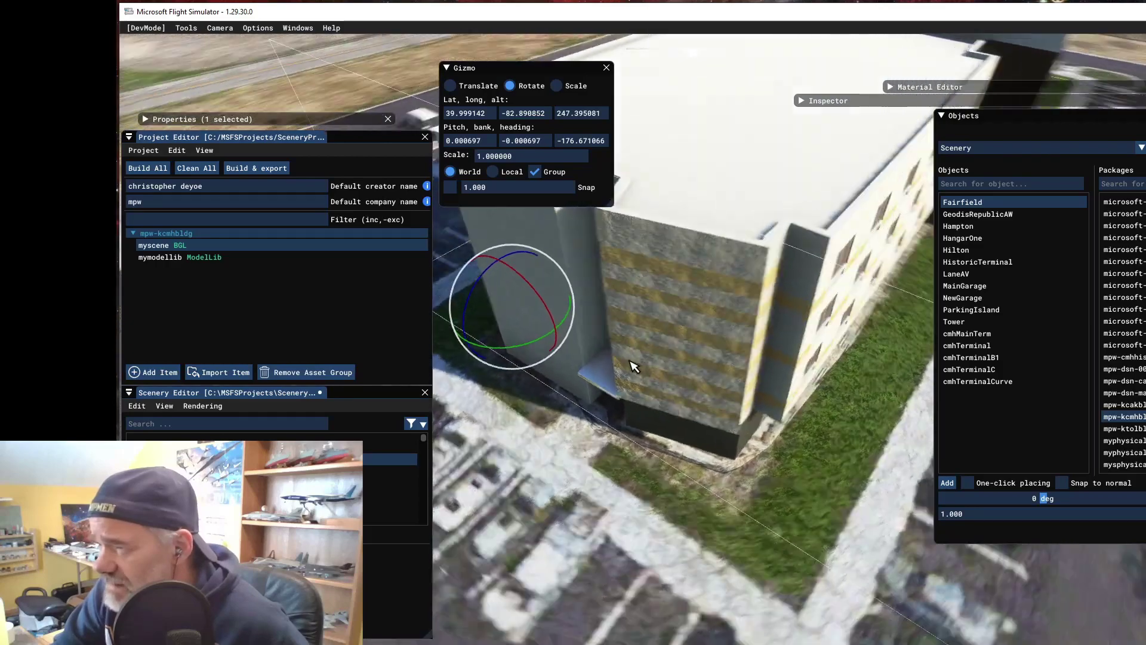
pyautogui.press('d')
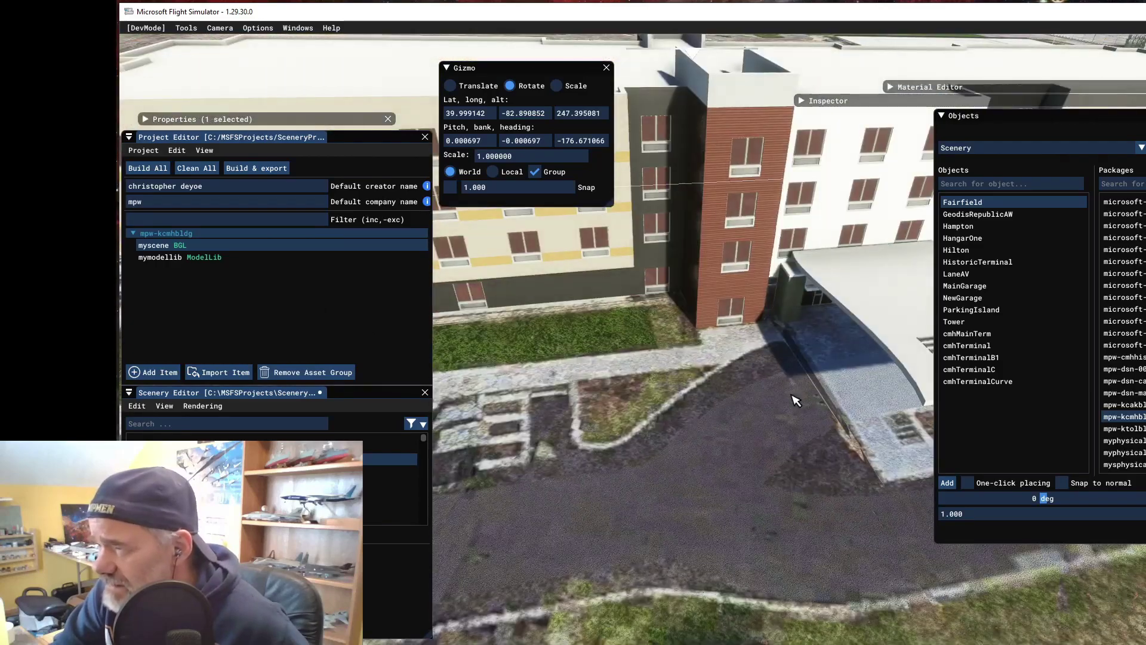
pyautogui.press('d')
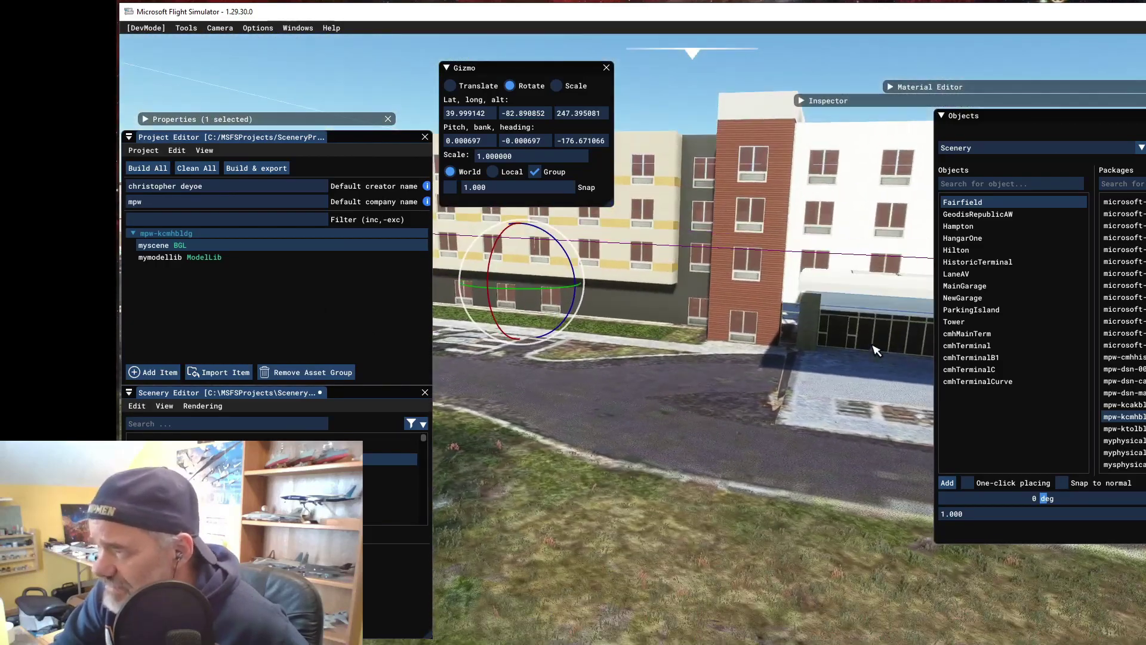
# - Examine the hotel's entrance canopy and lobby glass up close, and the whole front from across the road
pyautogui.press('d')
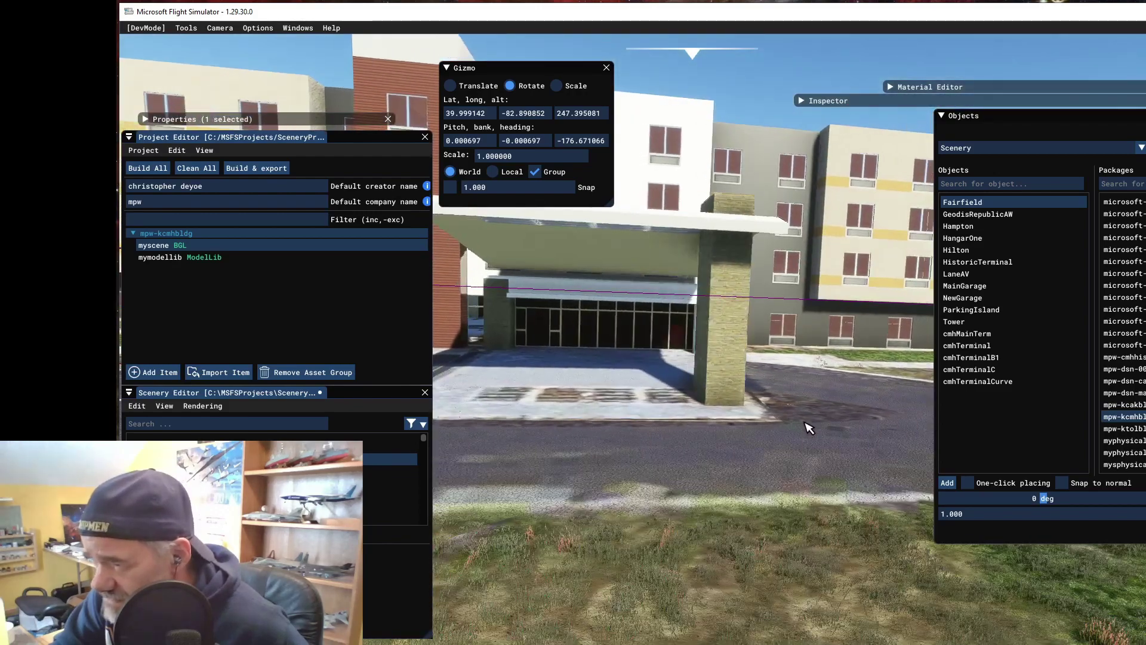
pyautogui.press('w')
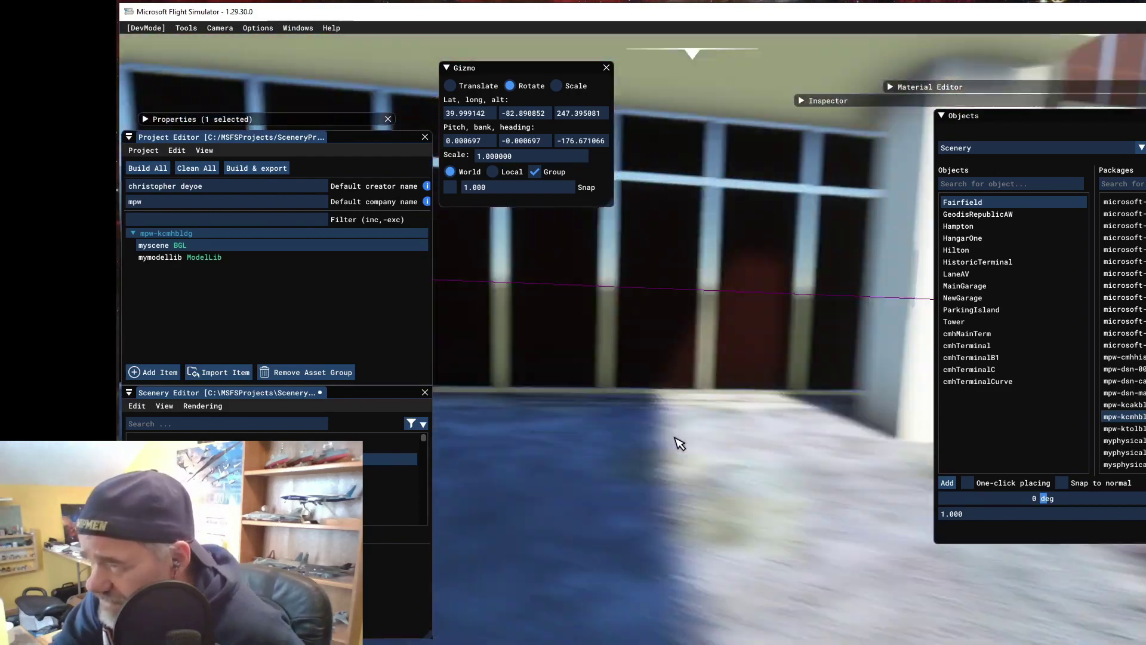
pyautogui.press('s')
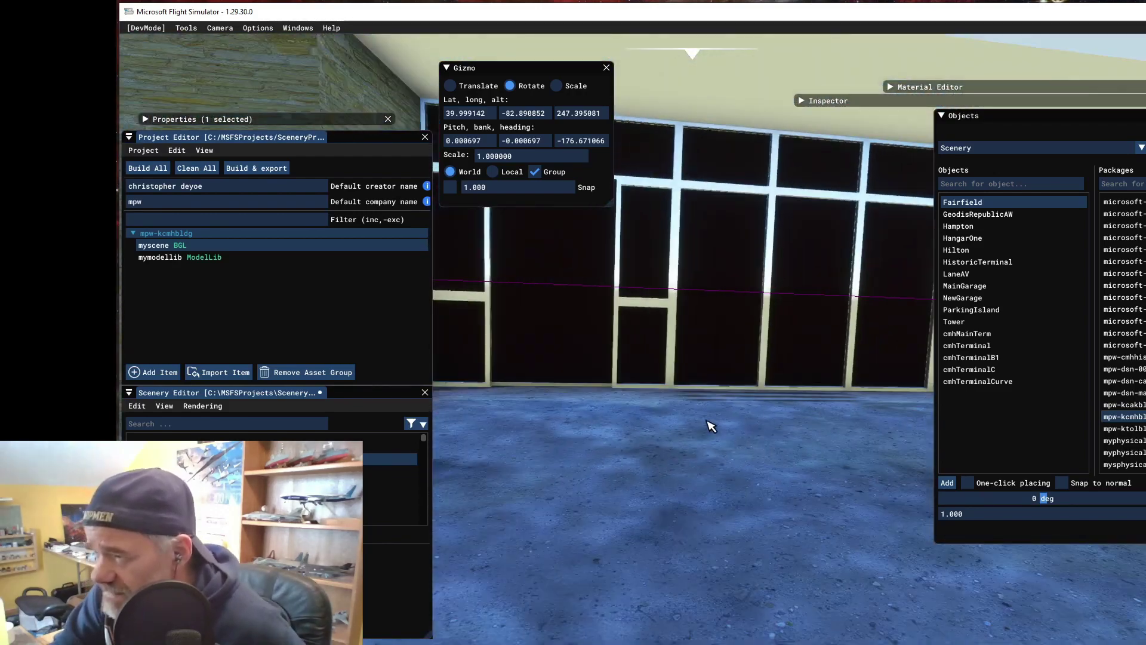
pyautogui.press('s')
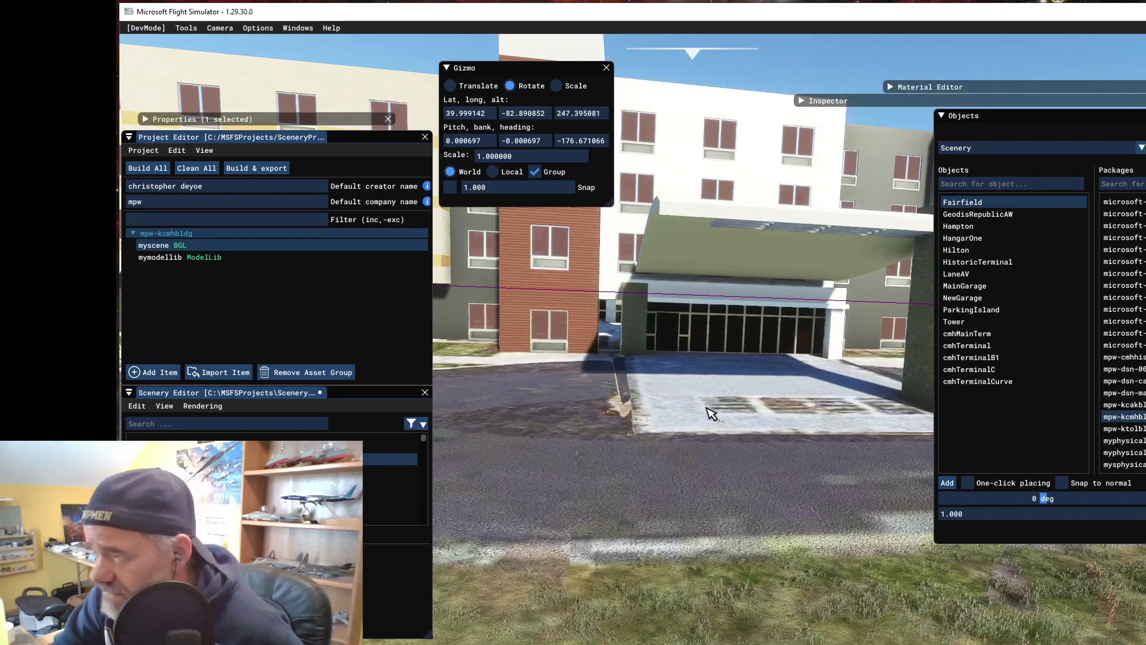
pyautogui.press('r')
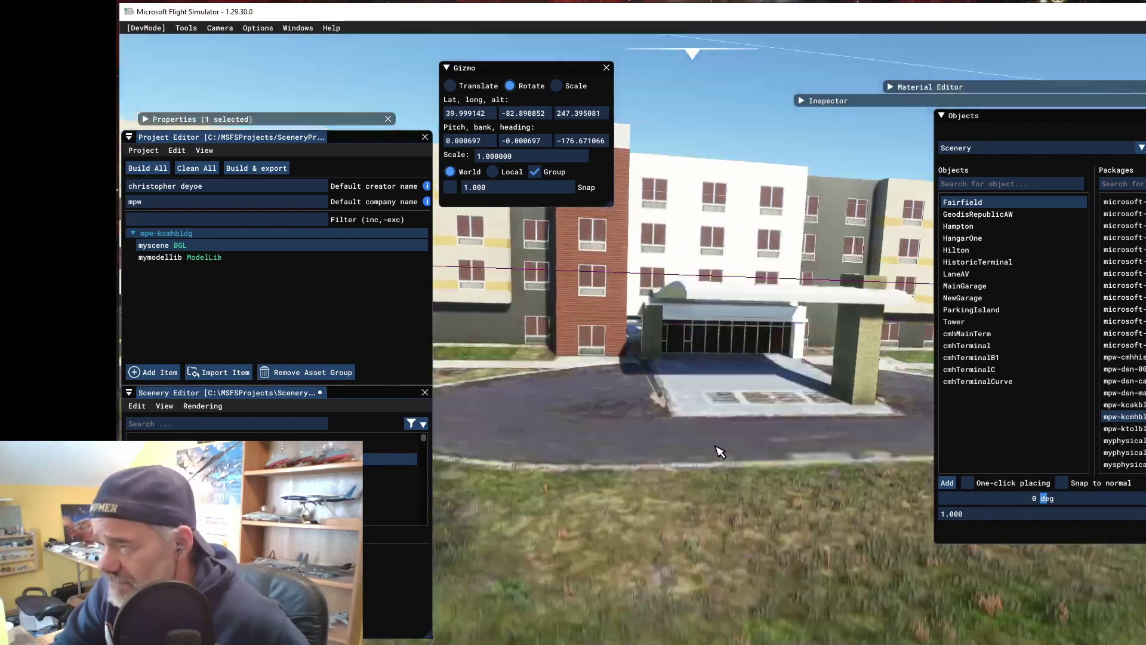
pyautogui.press('s')
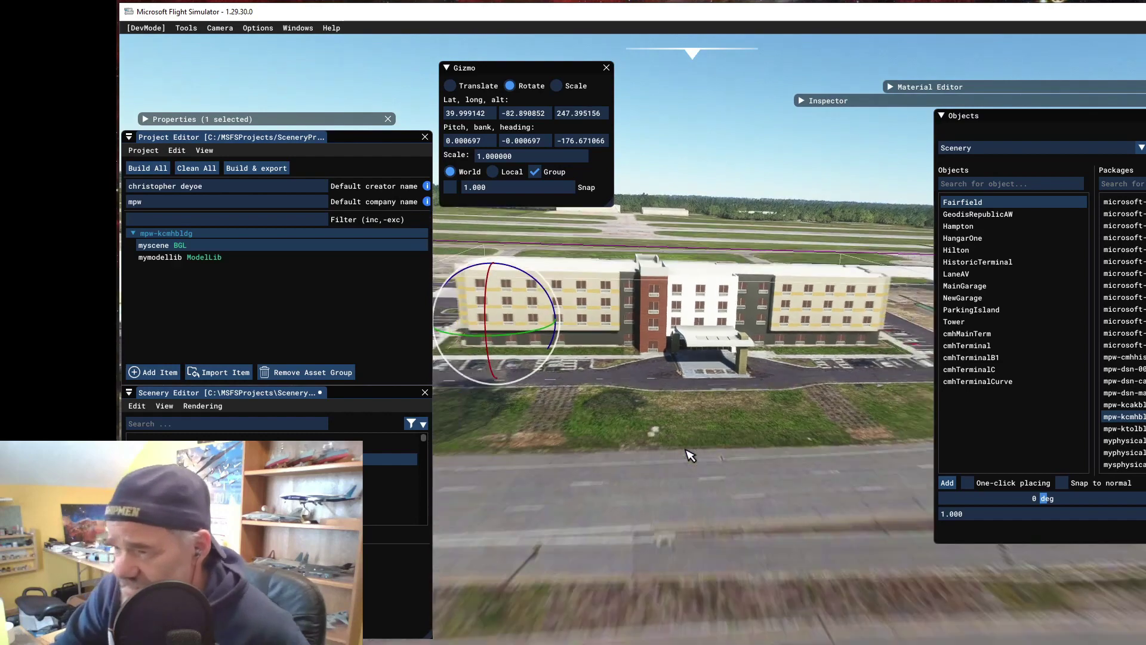
pyautogui.press('w')
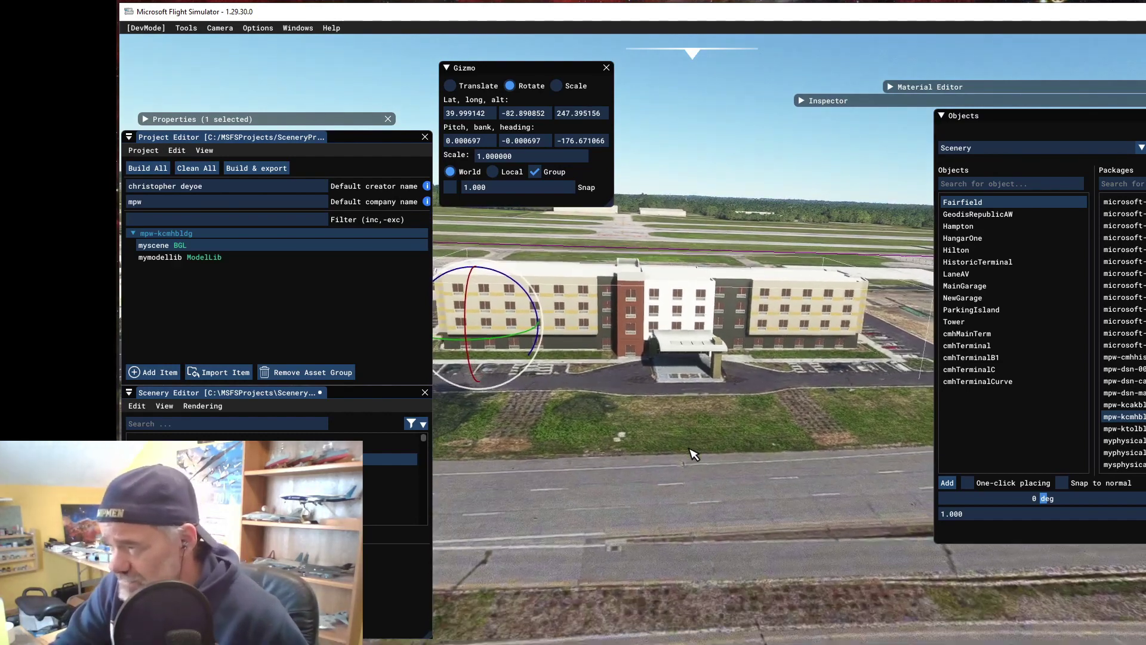
pyautogui.press('a')
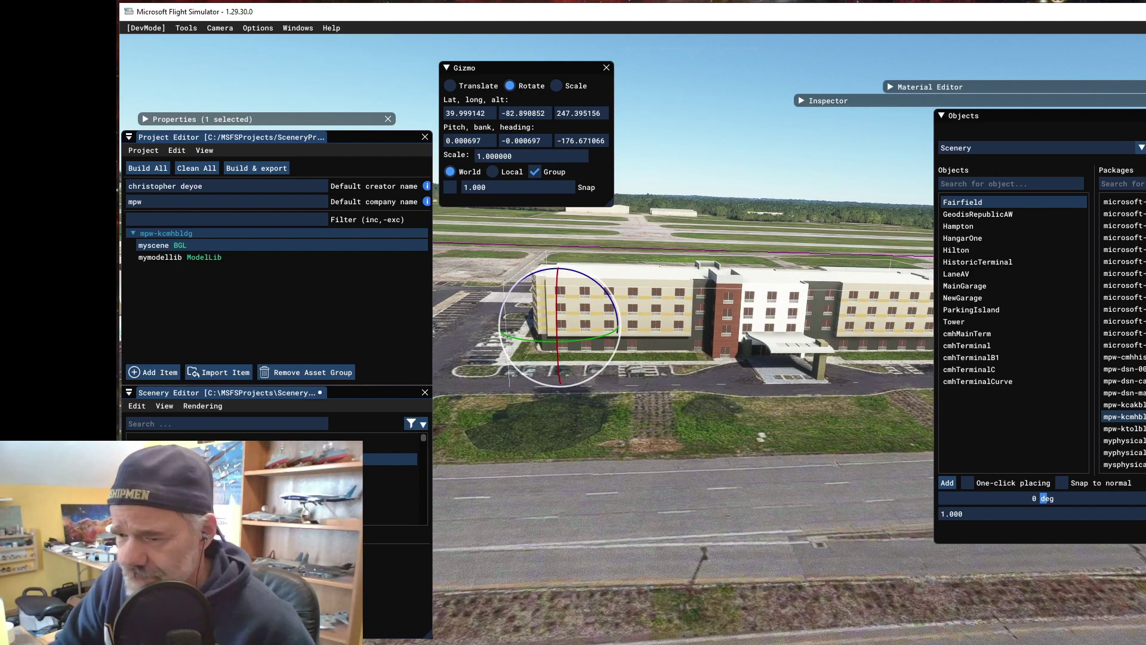
# - Save the scenery and set the version of the mpw-kcmhbldg package to 3.6.0
pyautogui.hotkey('ctrl', 's')
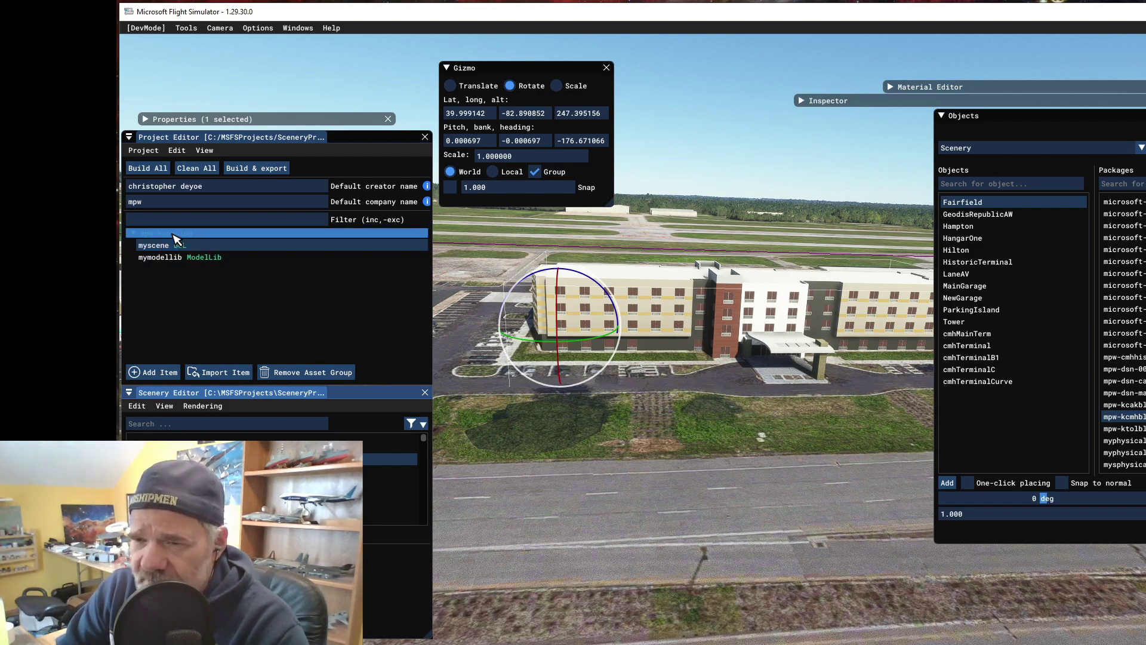
pyautogui.click(173, 233)
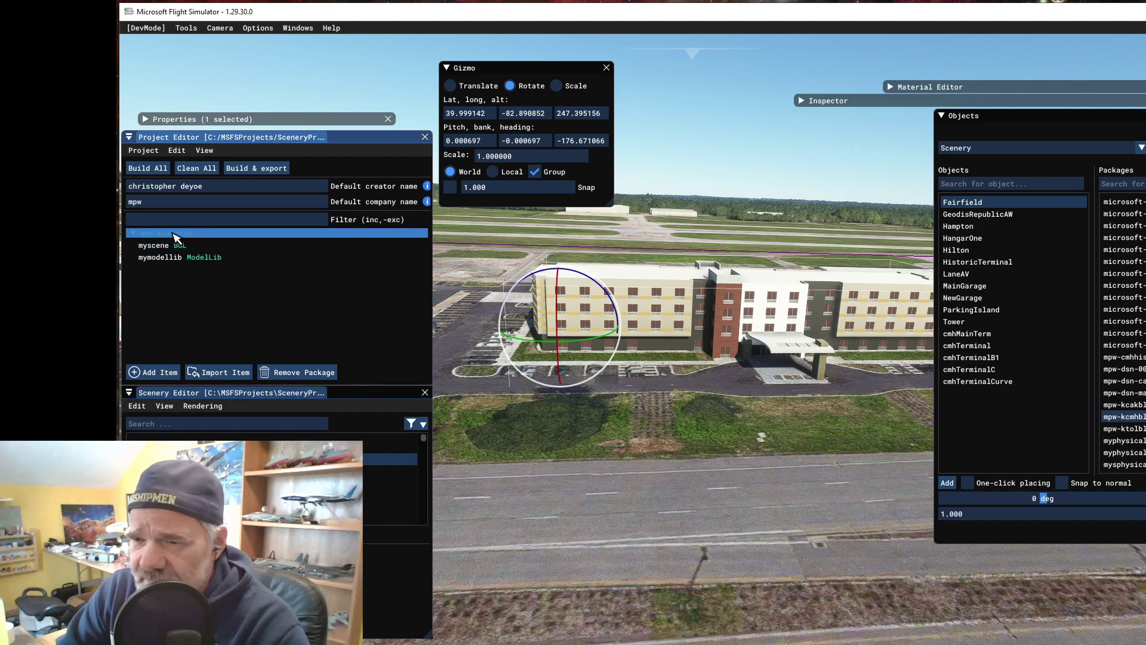
pyautogui.click(801, 101)
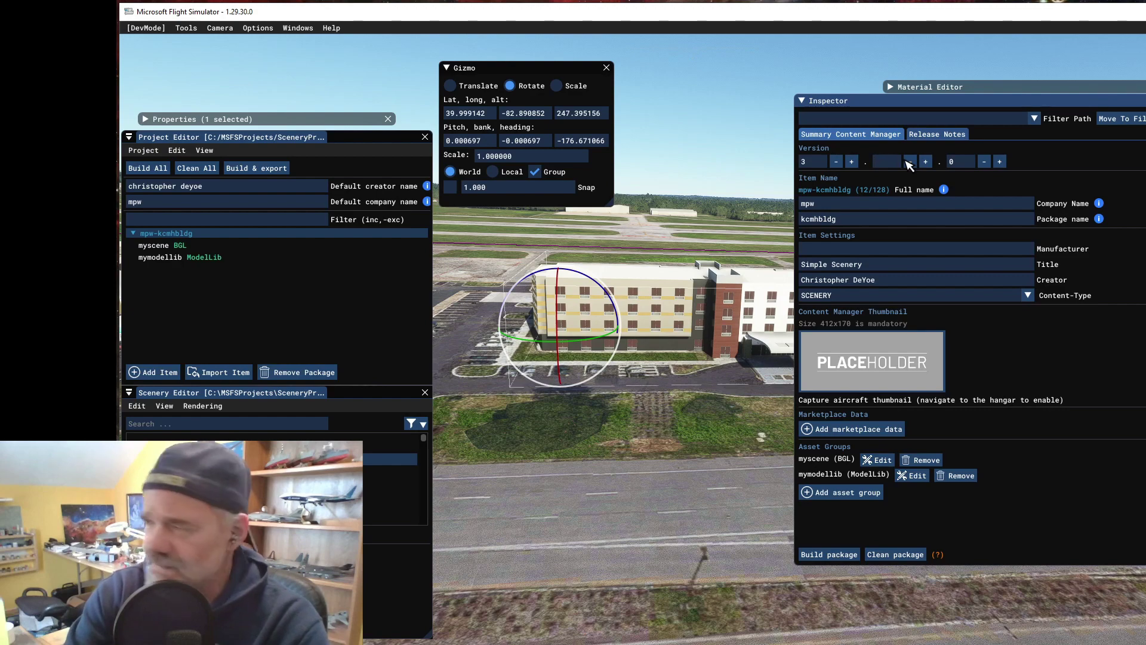
pyautogui.write('6')
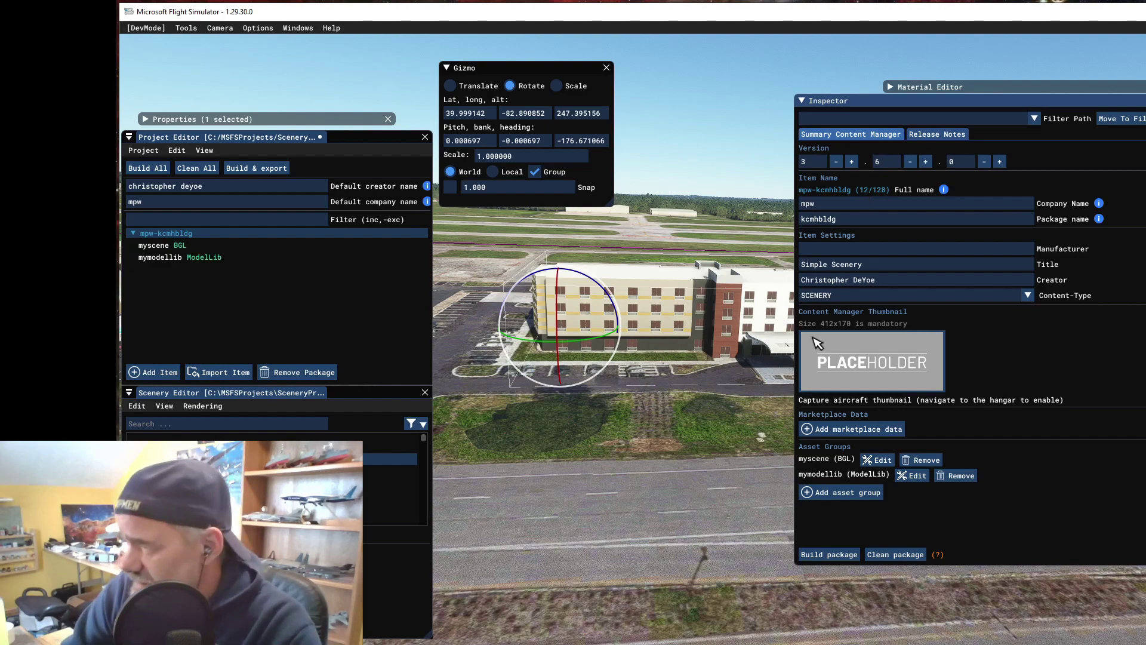
# - Build the mpw-kcmhbldg package, saving the project first, and close the build console
pyautogui.click(832, 555)
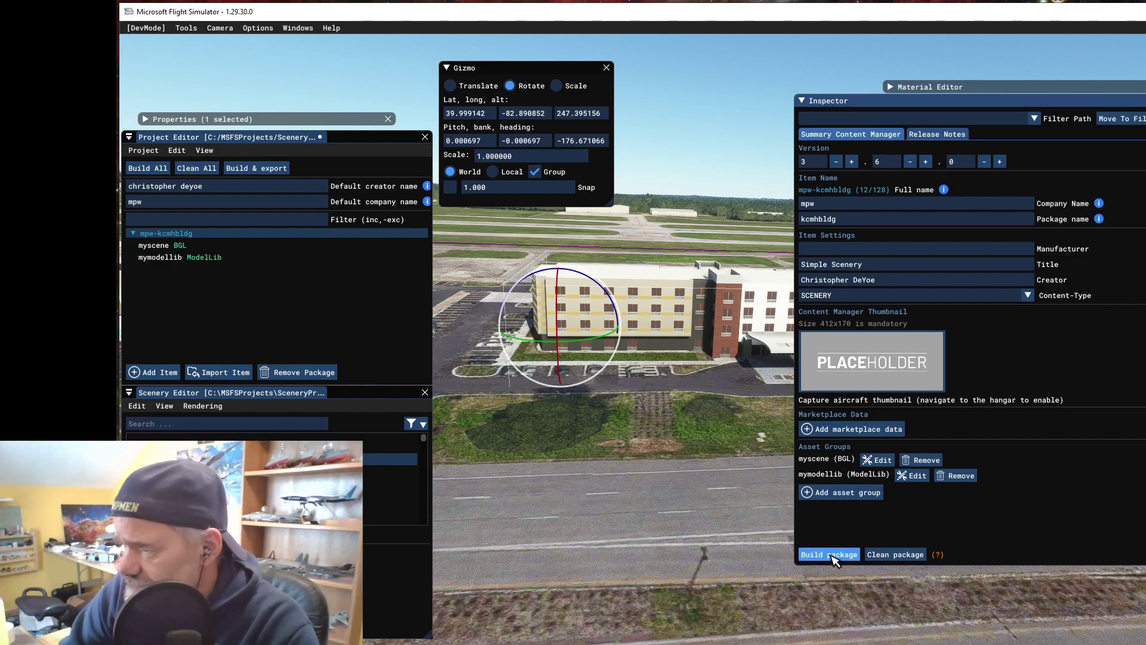
pyautogui.click(833, 556)
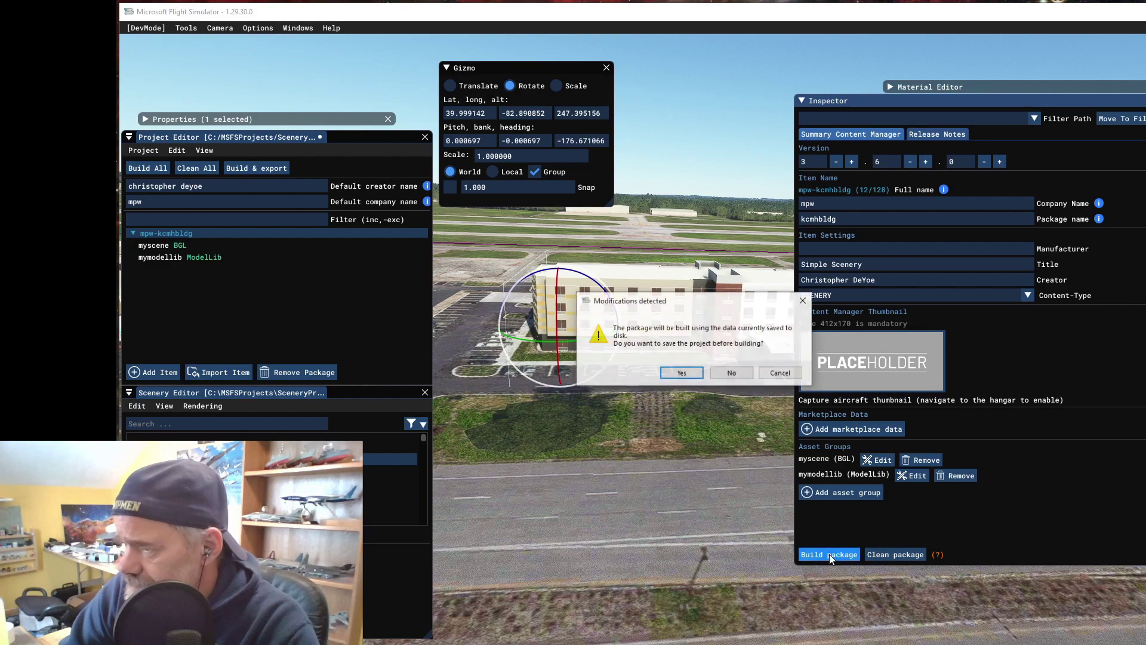
pyautogui.click(680, 373)
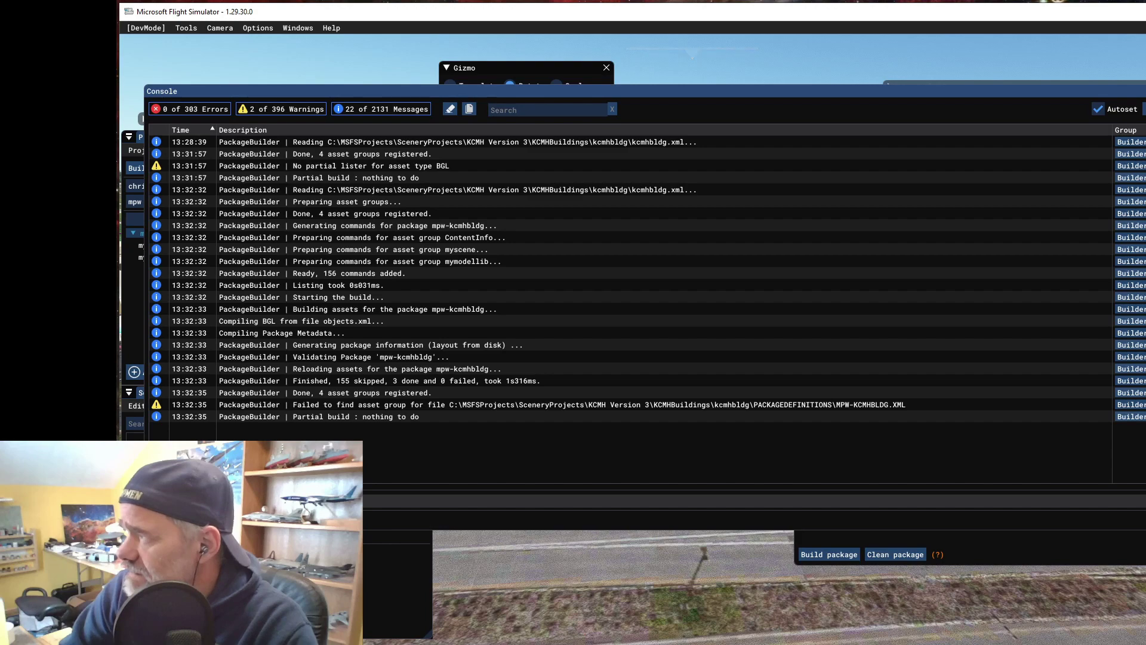
pyautogui.press('Escape')
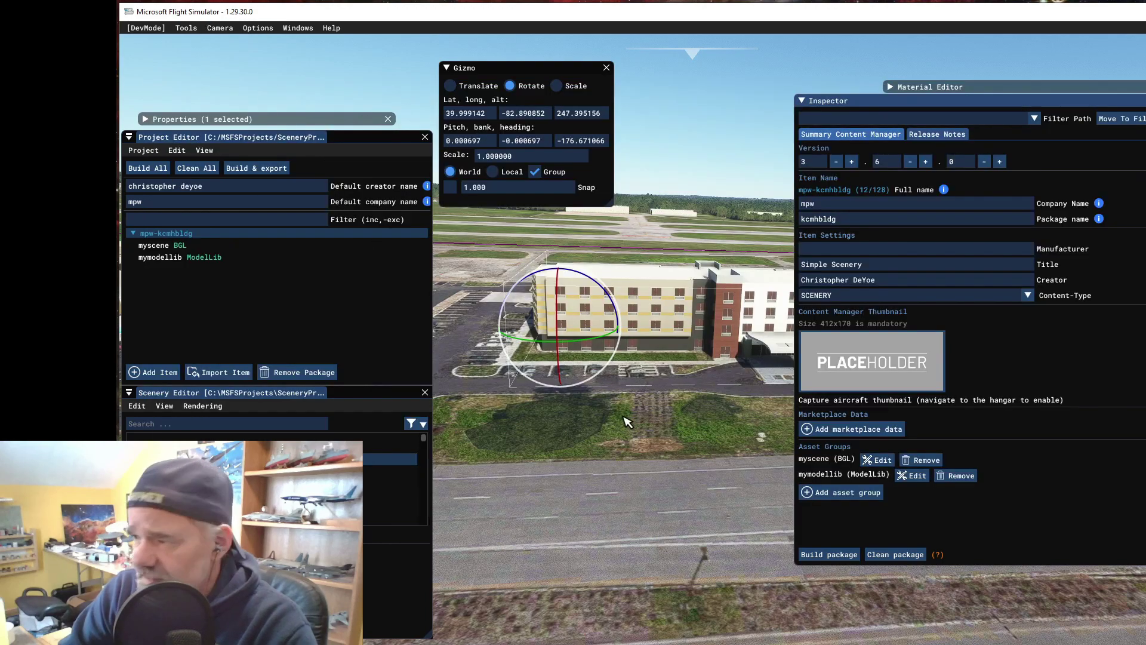
# - Switch to Blender and look over the Fairfield hotel model from the front and above
pyautogui.hotkey('alt', 'Tab')
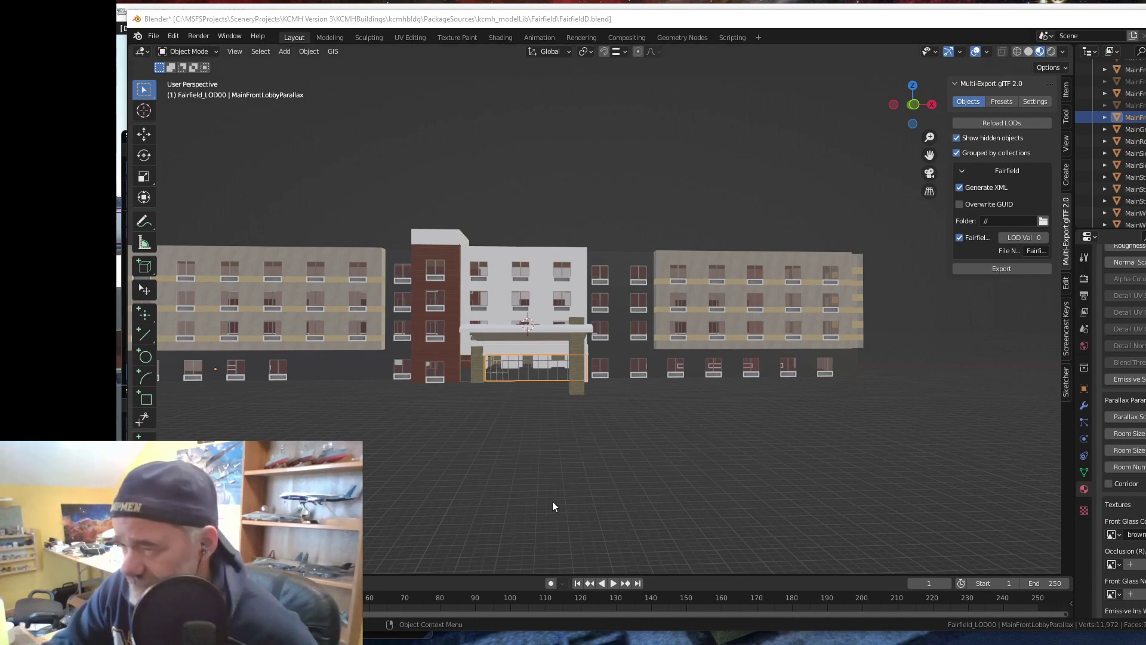
pyautogui.moveTo(553, 503)
pyautogui.mouseDown()
pyautogui.moveTo(574, 483)
pyautogui.moveTo(572, 499)
pyautogui.moveTo(559, 493)
pyautogui.mouseUp()
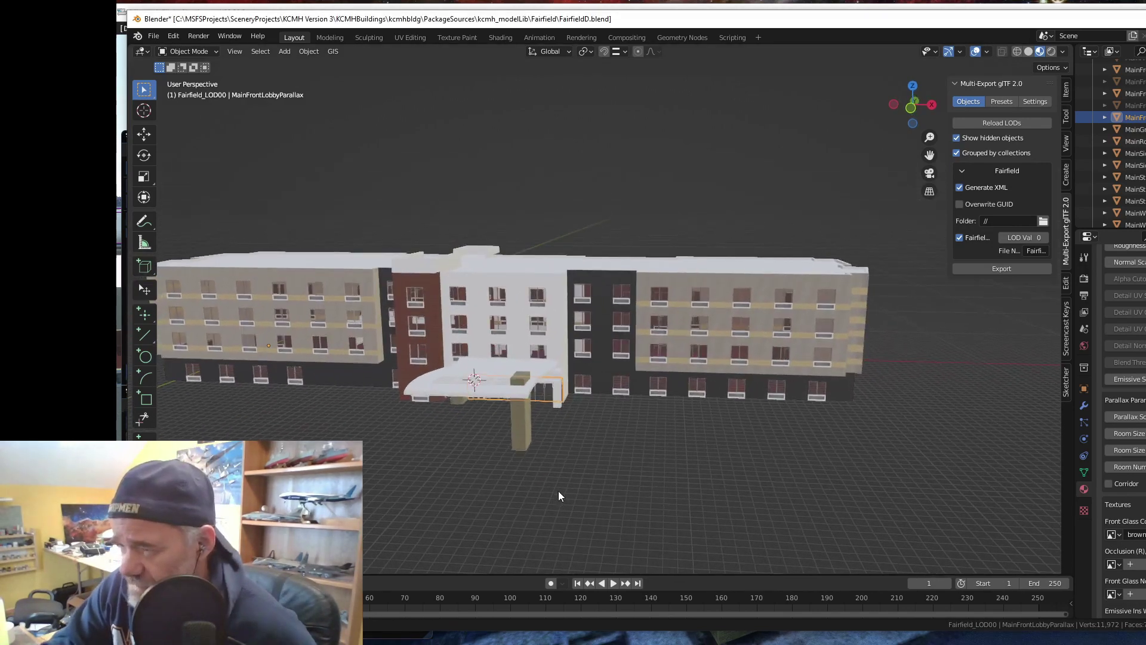
pyautogui.moveTo(783, 491); pyautogui.dragTo(758, 473)
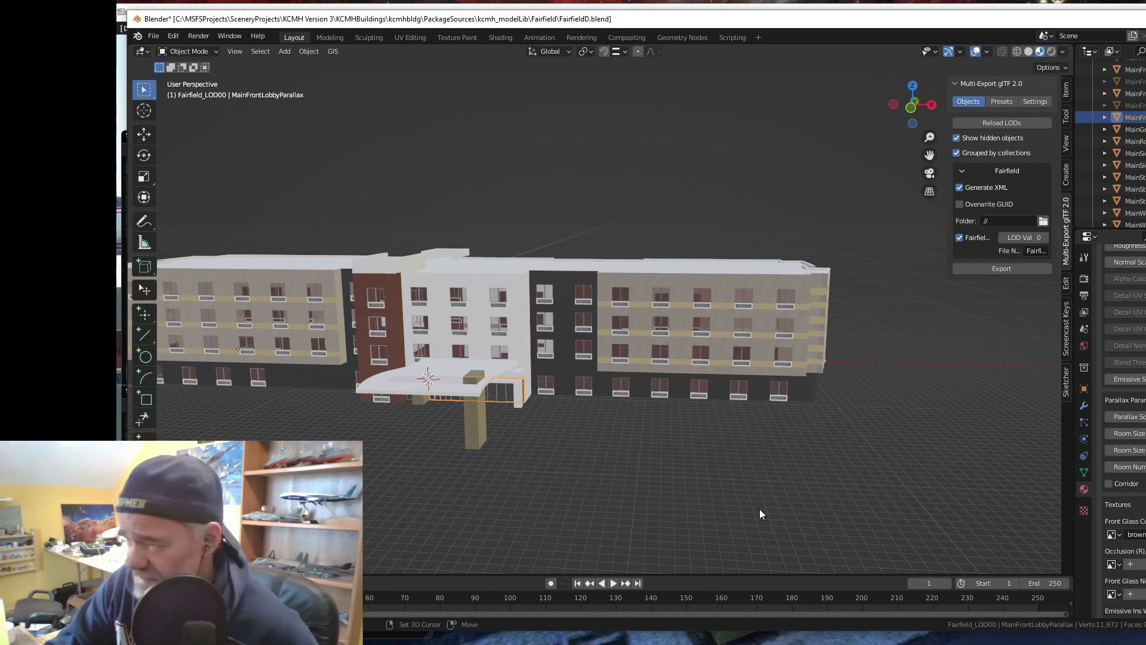
# - Review the MSFS material settings of the MainFrontLobbyParallax glass, from the surface options through the render, UV and parallax parameters
pyautogui.moveTo(773, 463); pyautogui.dragTo(839, 480)
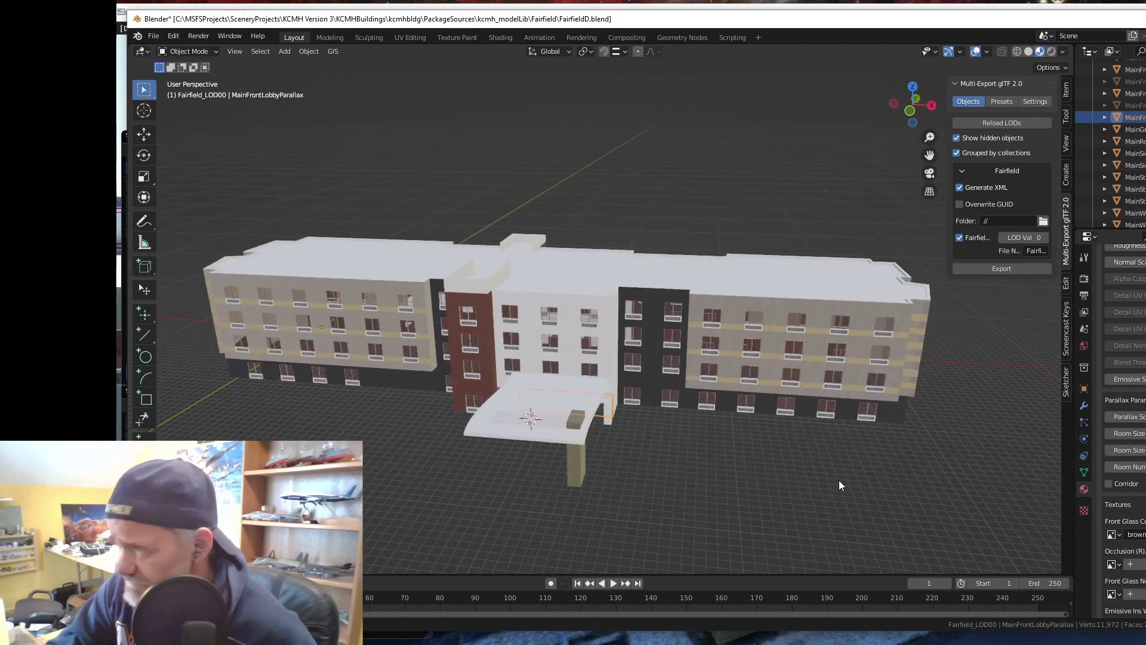
pyautogui.scroll(15, 1124, 430)
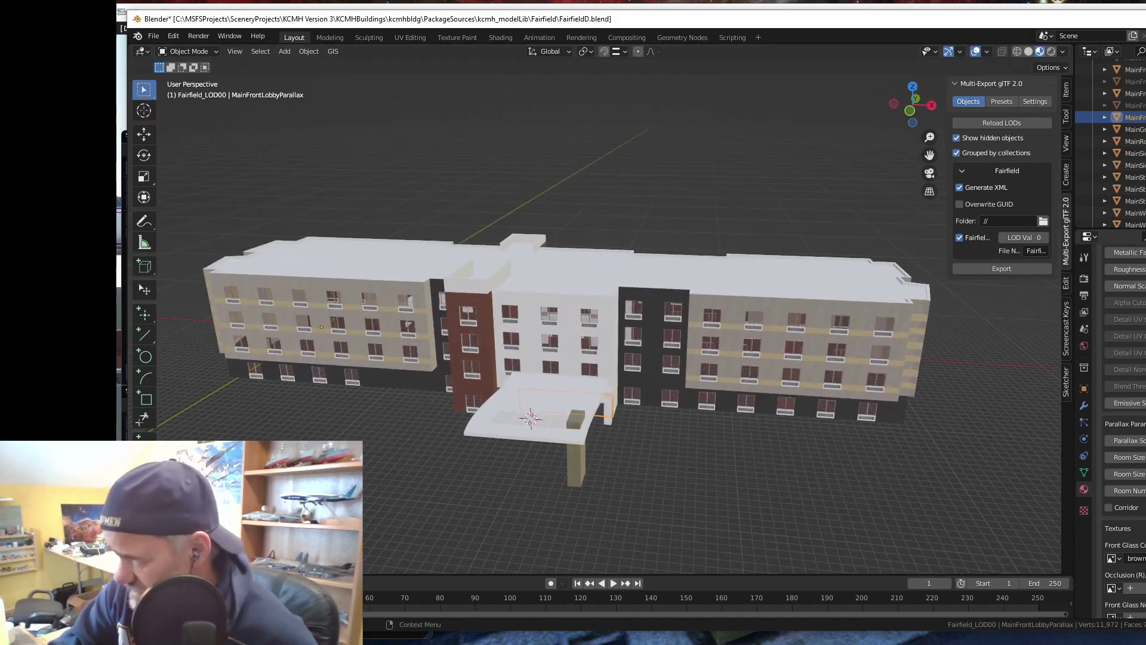
pyautogui.scroll(10, 1125, 508)
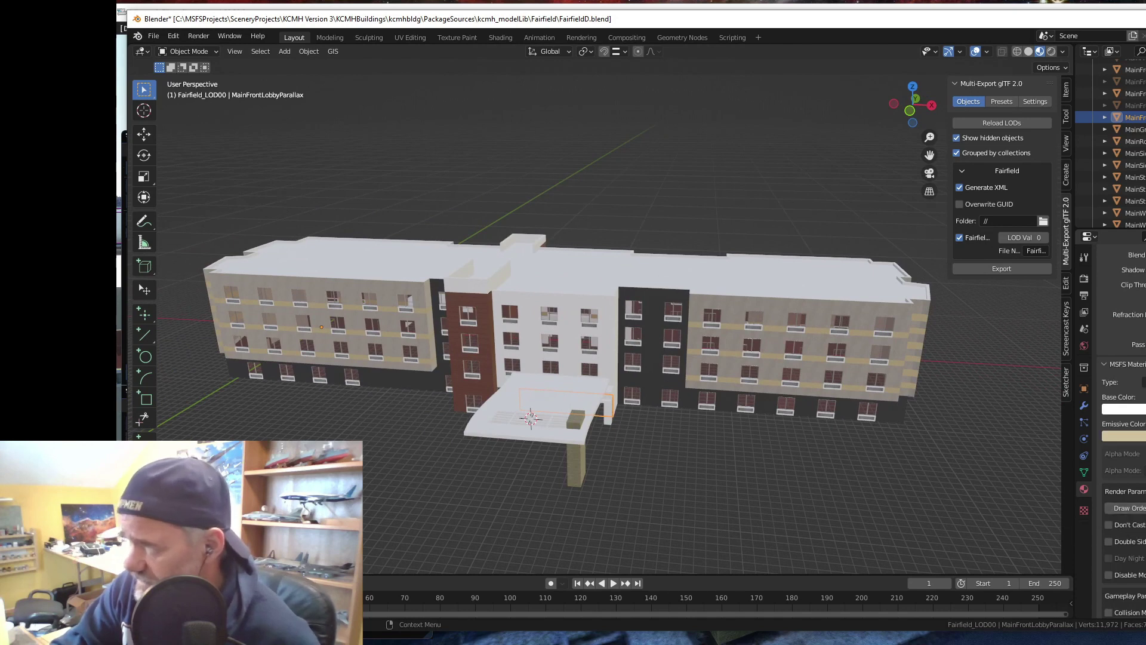
pyautogui.scroll(5, 1125, 507)
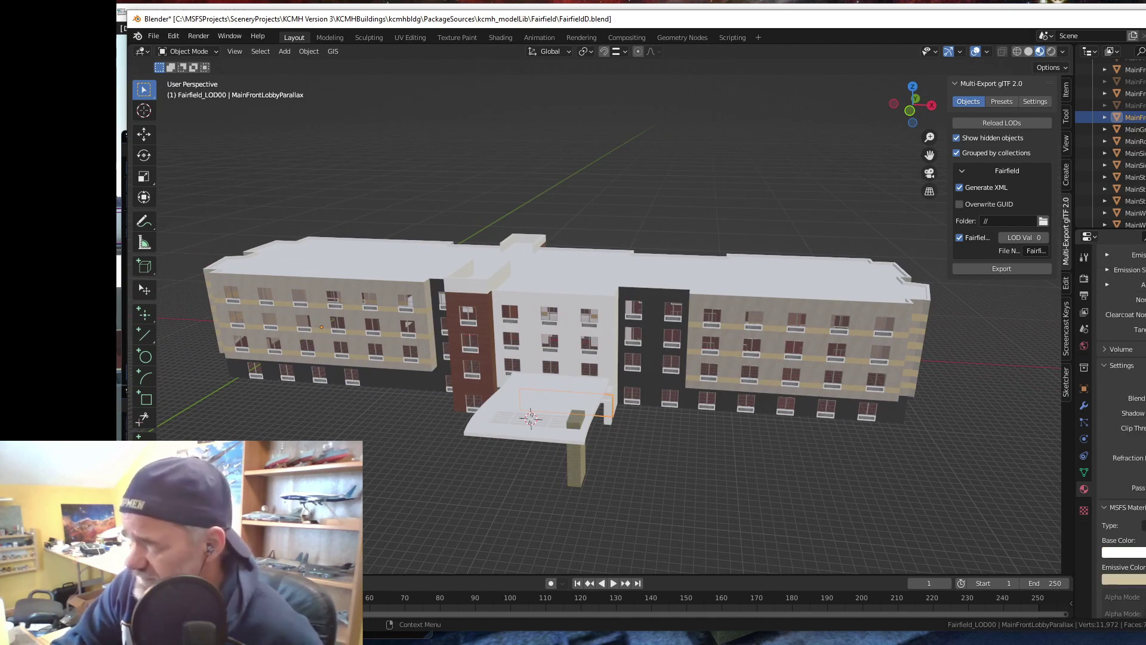
pyautogui.scroll(10, 1124, 430)
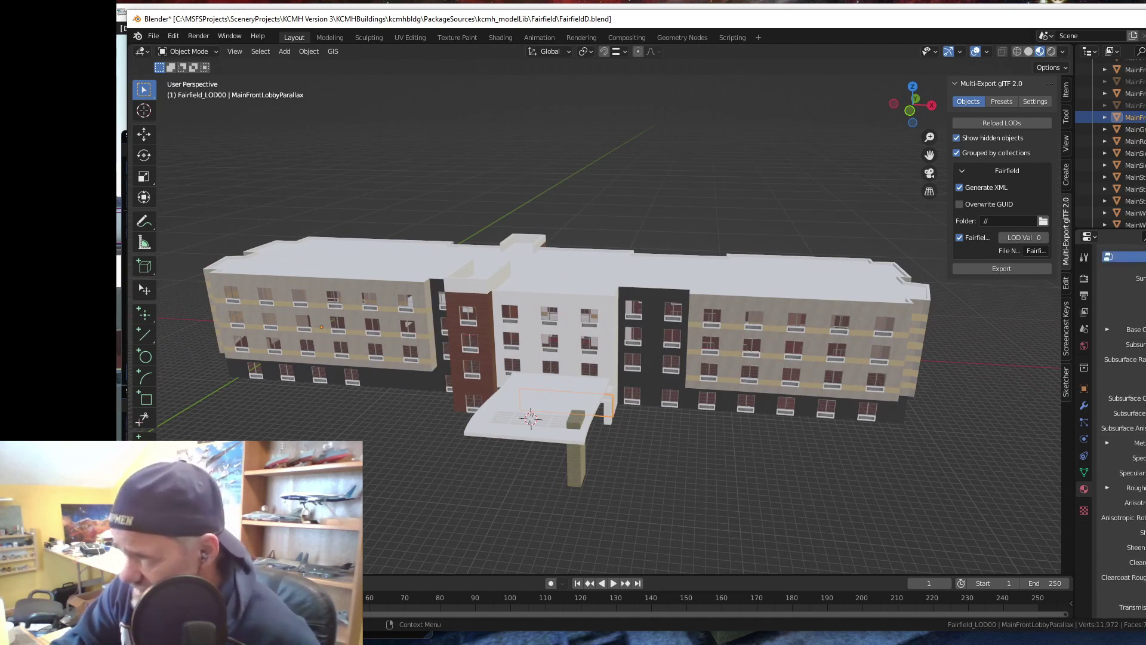
pyautogui.scroll(-10, 1129, 426)
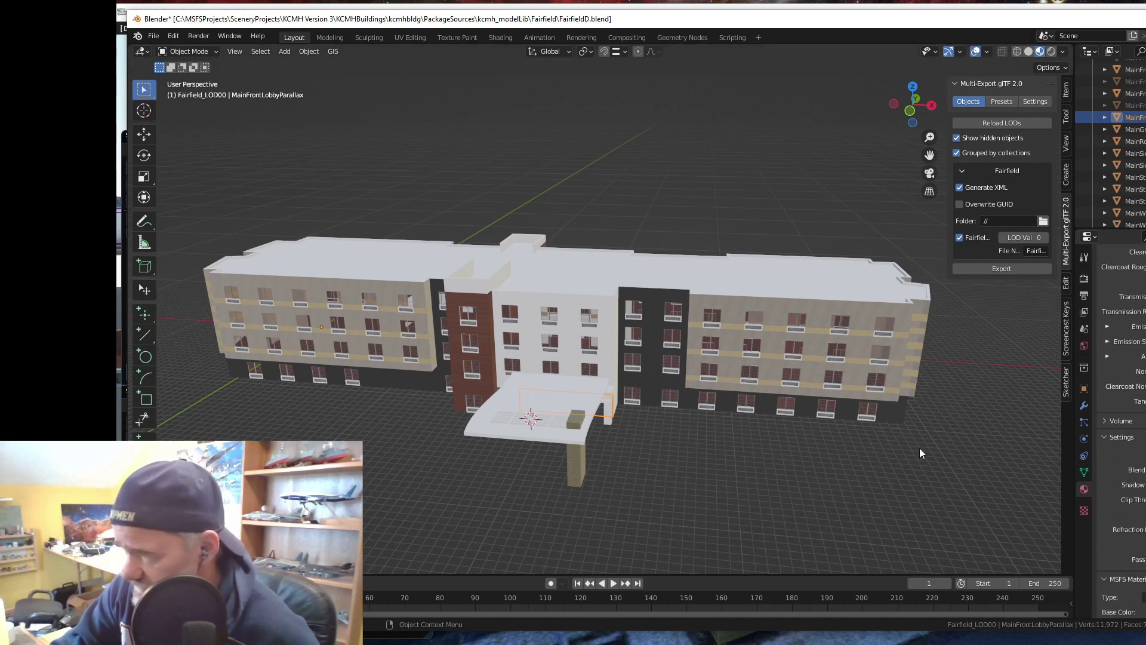
pyautogui.scroll(-3, 1132, 426)
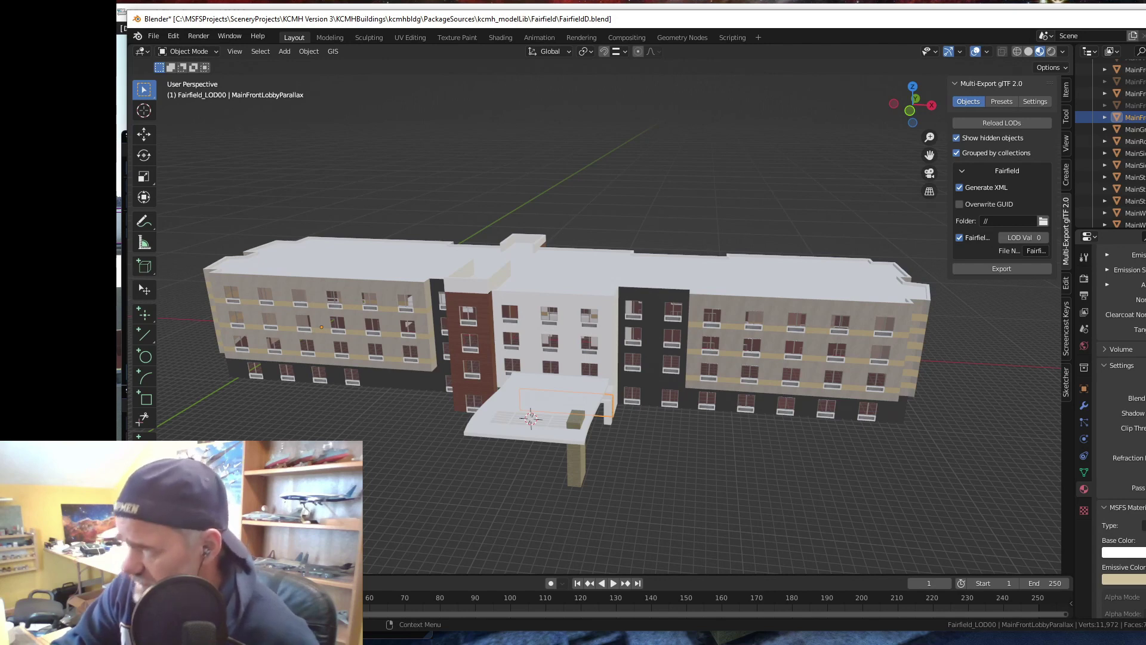
pyautogui.scroll(-5, 1123, 425)
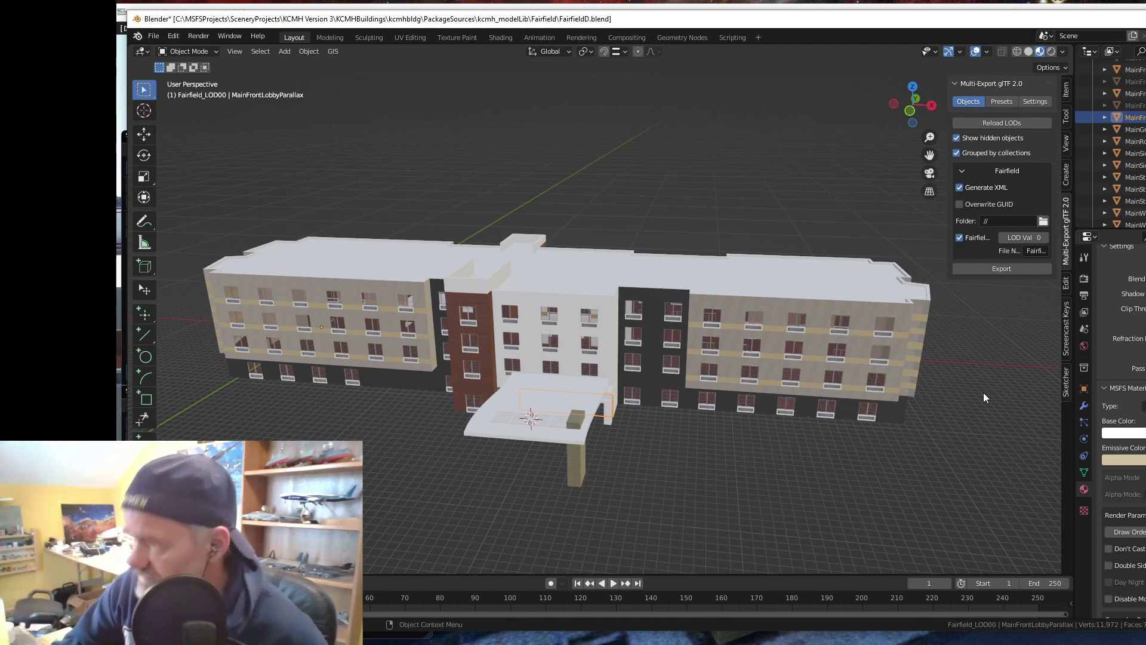
pyautogui.scroll(3, 1123, 418)
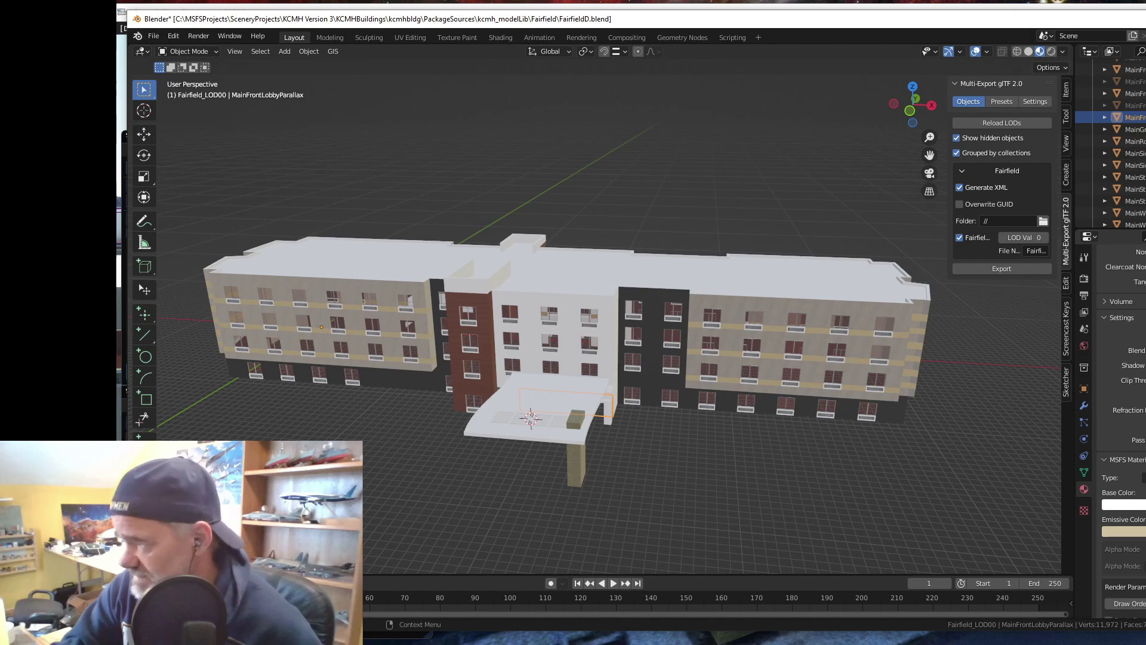
pyautogui.scroll(7, 1123, 418)
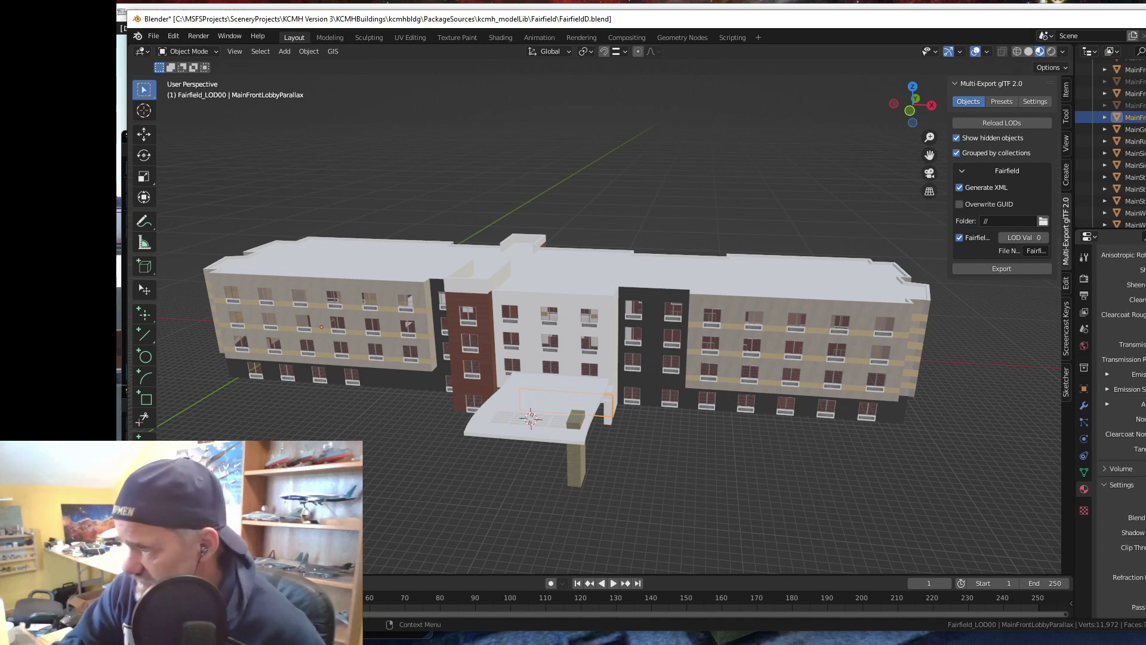
pyautogui.scroll(-15, 1122, 417)
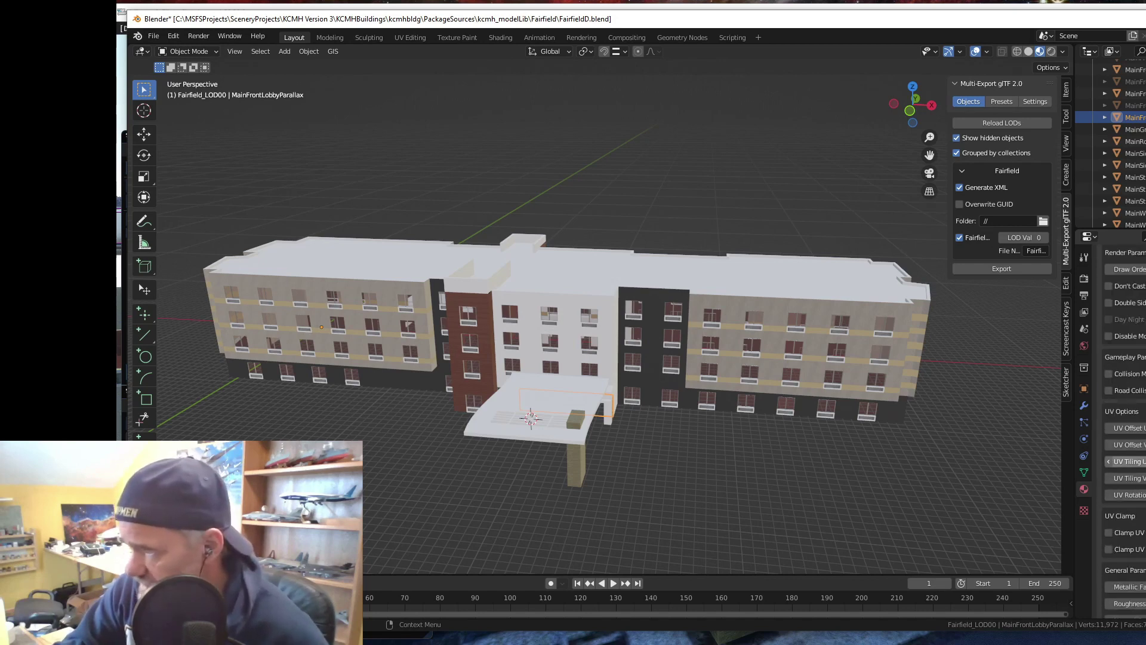
pyautogui.scroll(-5, 1123, 481)
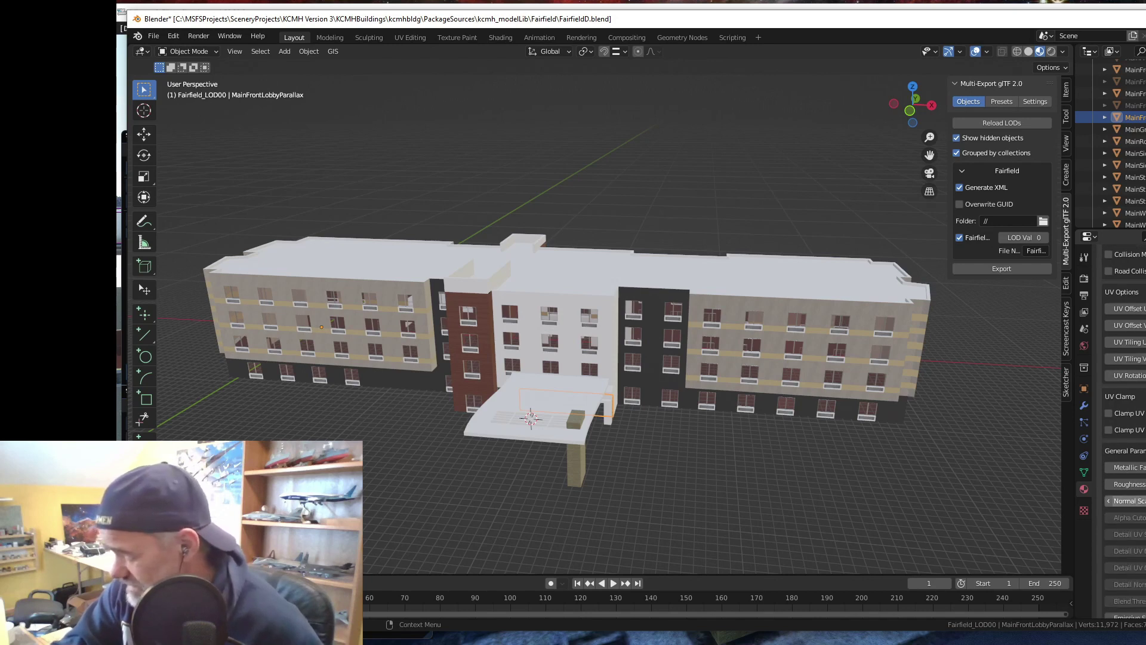
pyautogui.scroll(-9, 1122, 484)
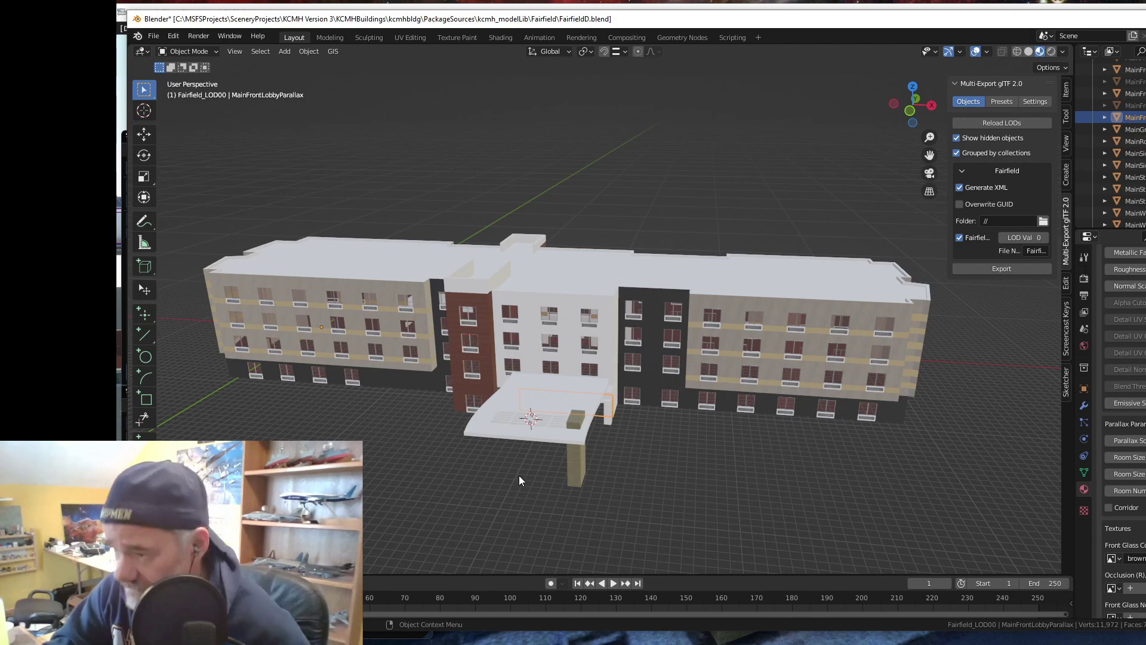
# - Inspect the hotel's front entrance up close, looking under the canopy at the lobby glass
pyautogui.moveTo(518, 475); pyautogui.dragTo(535, 455)
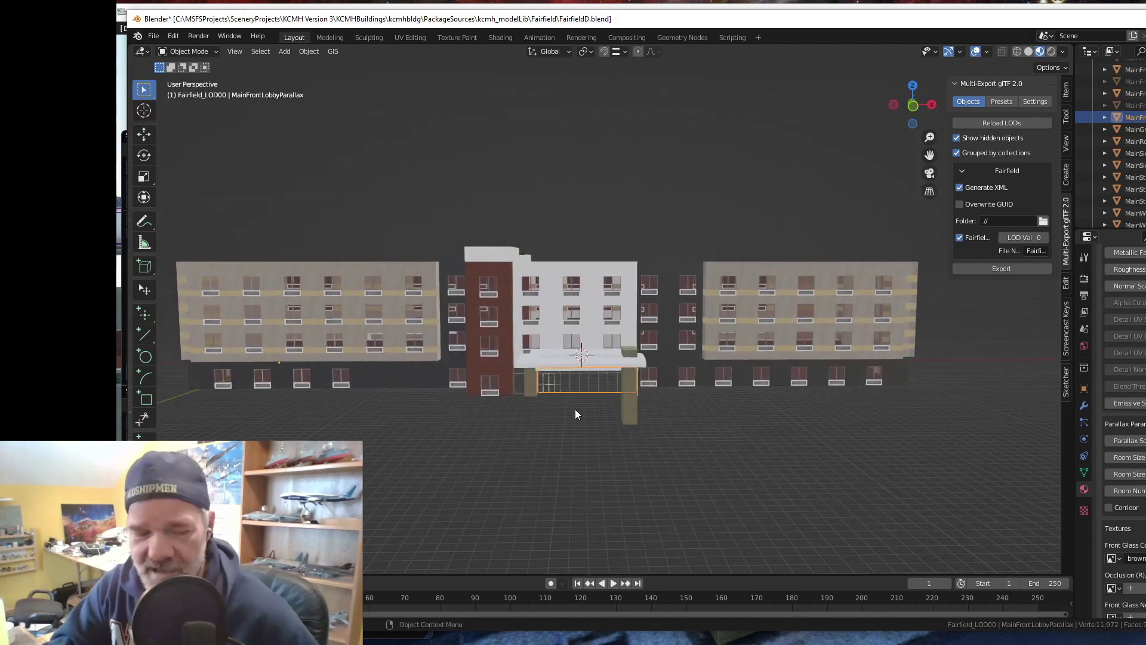
pyautogui.scroll(6, 575, 409)
pyautogui.scroll(-6, 671, 471)
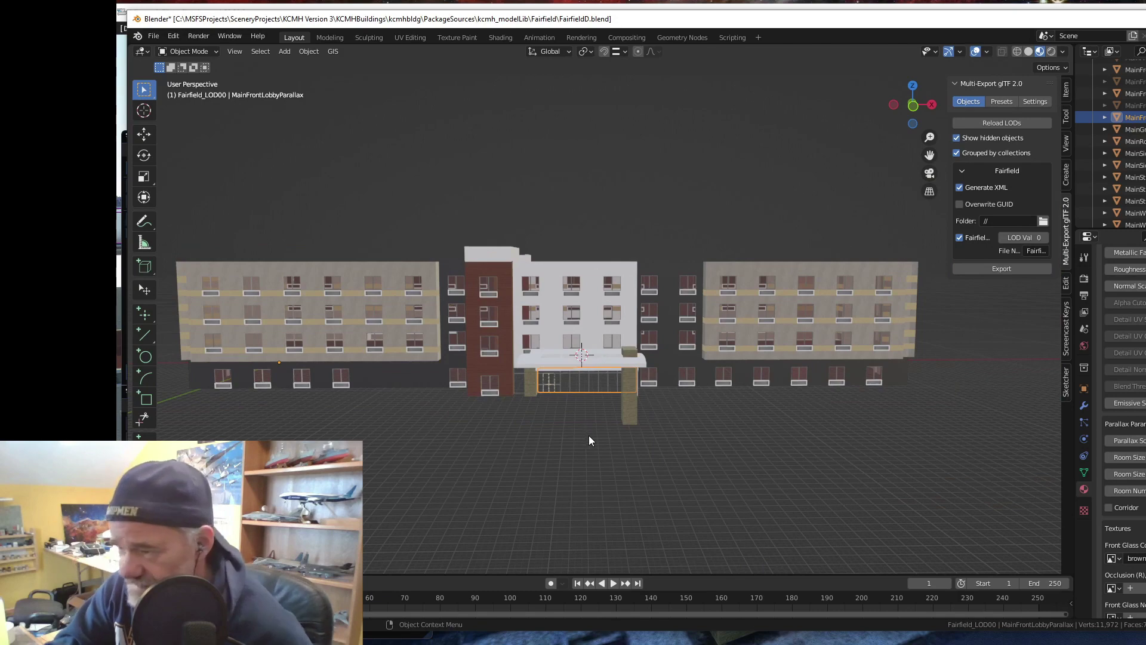
pyautogui.scroll(6, 588, 435)
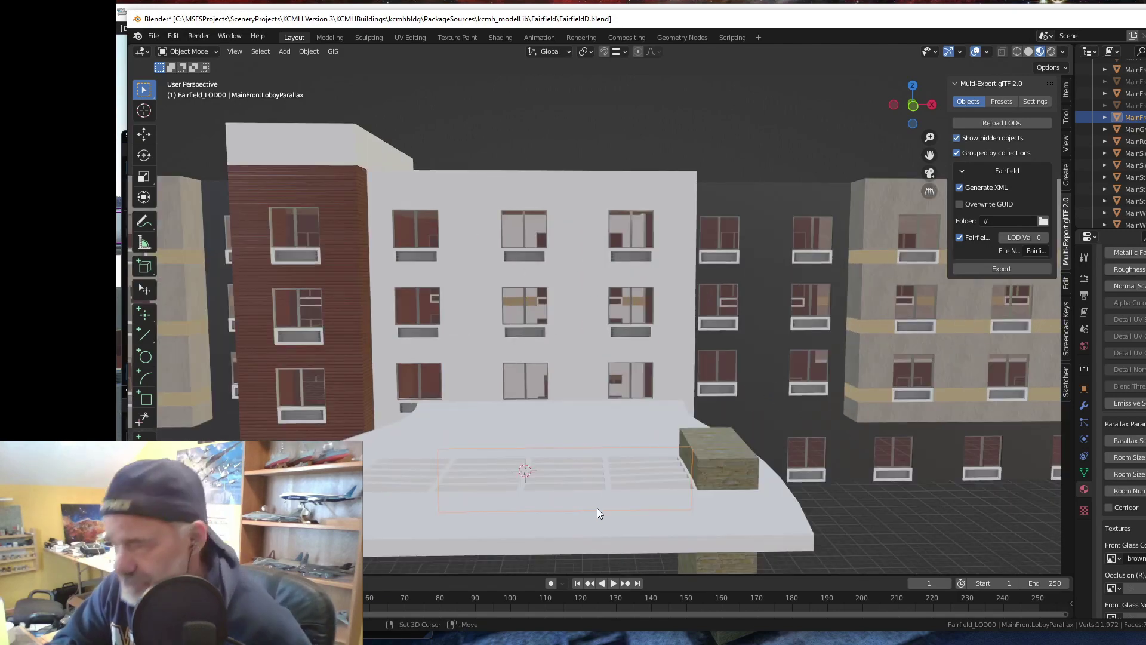
pyautogui.scroll(-5, 597, 508)
pyautogui.moveTo(614, 478); pyautogui.dragTo(621, 438)
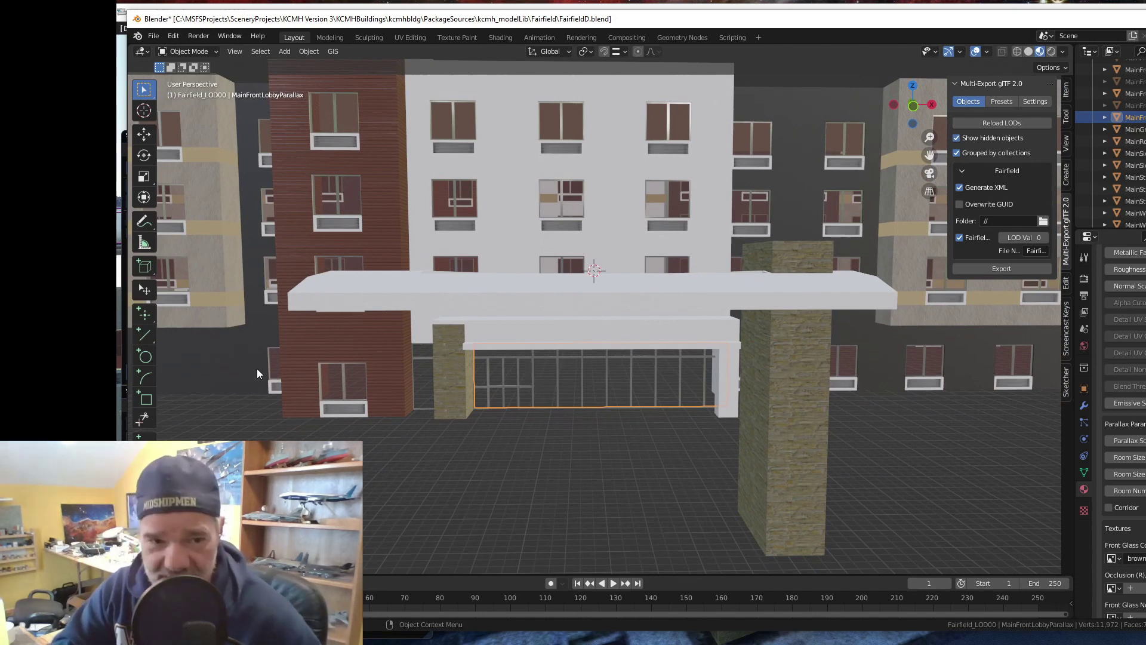
# - Assign lobby1.png from the texture folder as the behind-glass texture of the lobby parallax material
pyautogui.scroll(-4, 1123, 418)
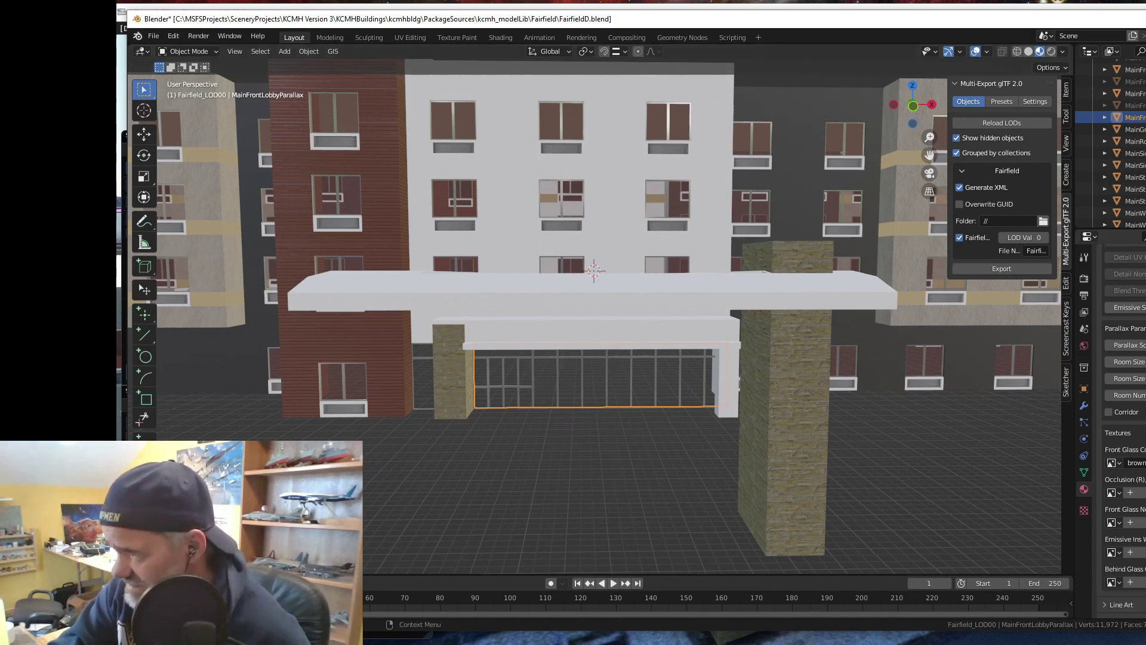
pyautogui.scroll(-2, 1123, 418)
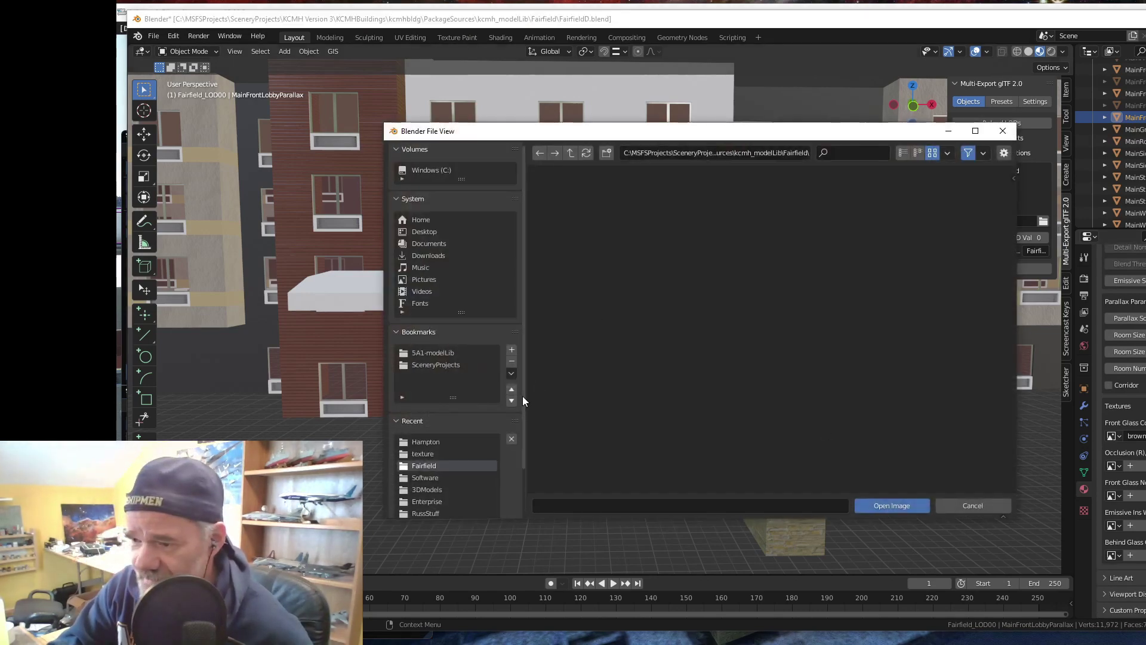
pyautogui.click(428, 454)
pyautogui.scroll(-5, 806, 361)
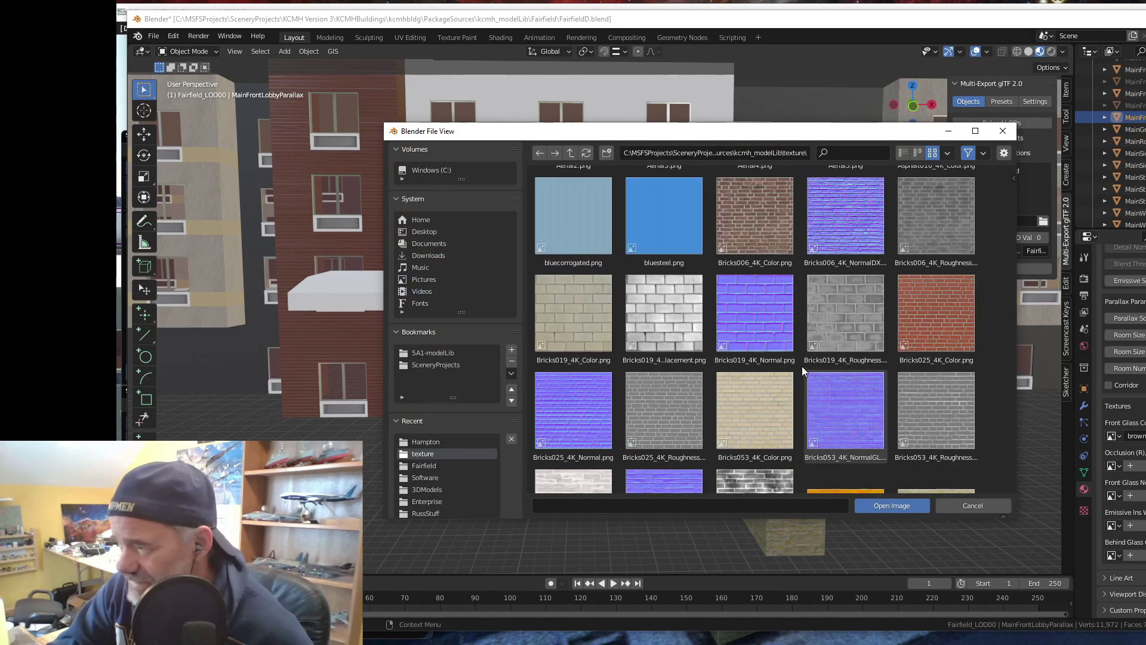
pyautogui.scroll(-15, 803, 364)
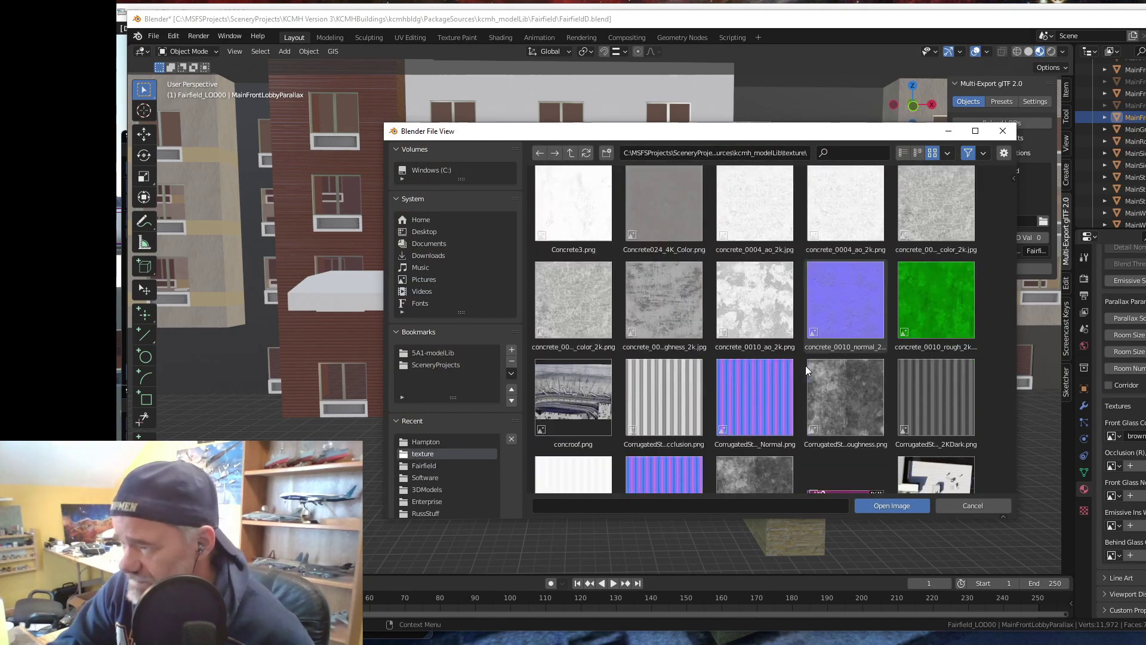
pyautogui.scroll(-15, 805, 366)
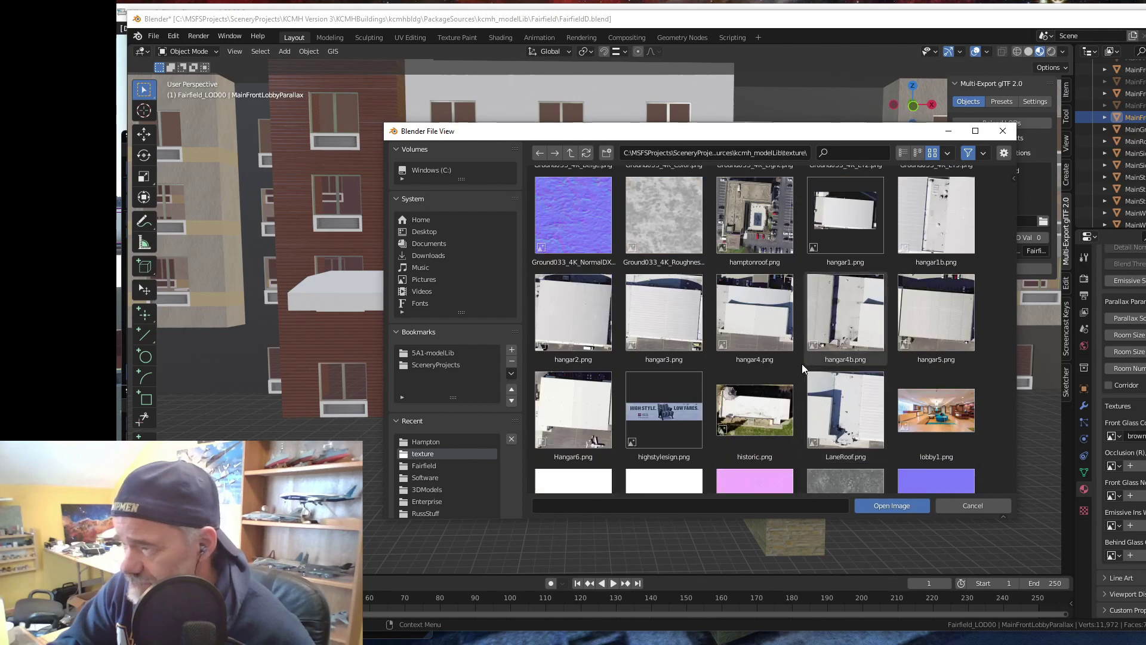
pyautogui.scroll(-5, 802, 368)
pyautogui.click(933, 299)
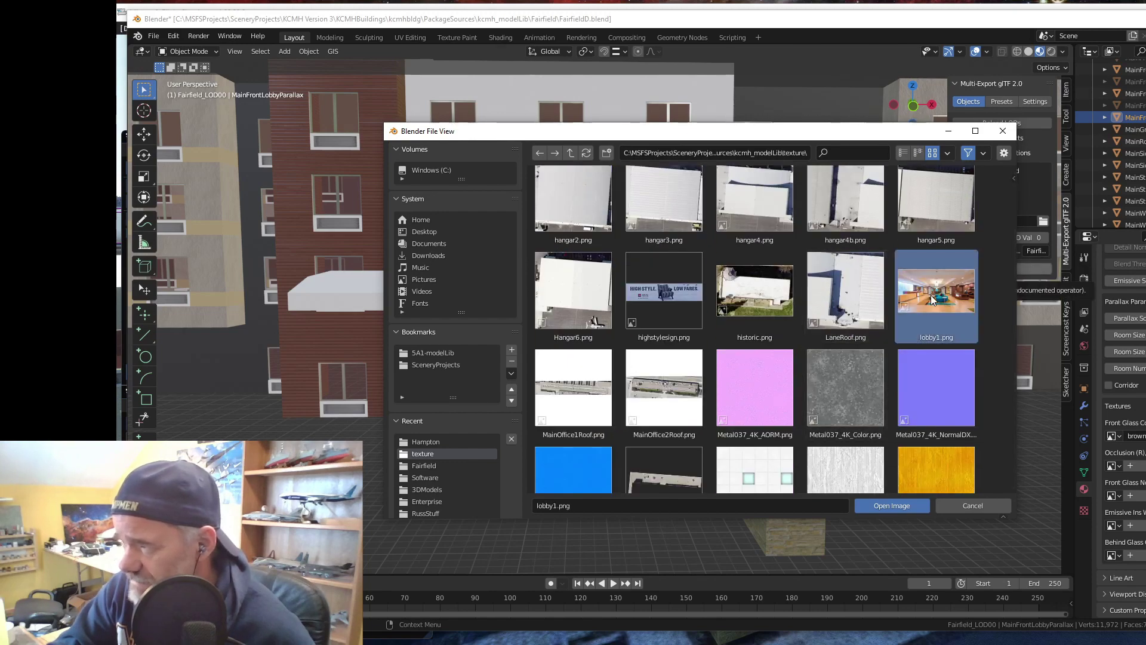
pyautogui.click(882, 505)
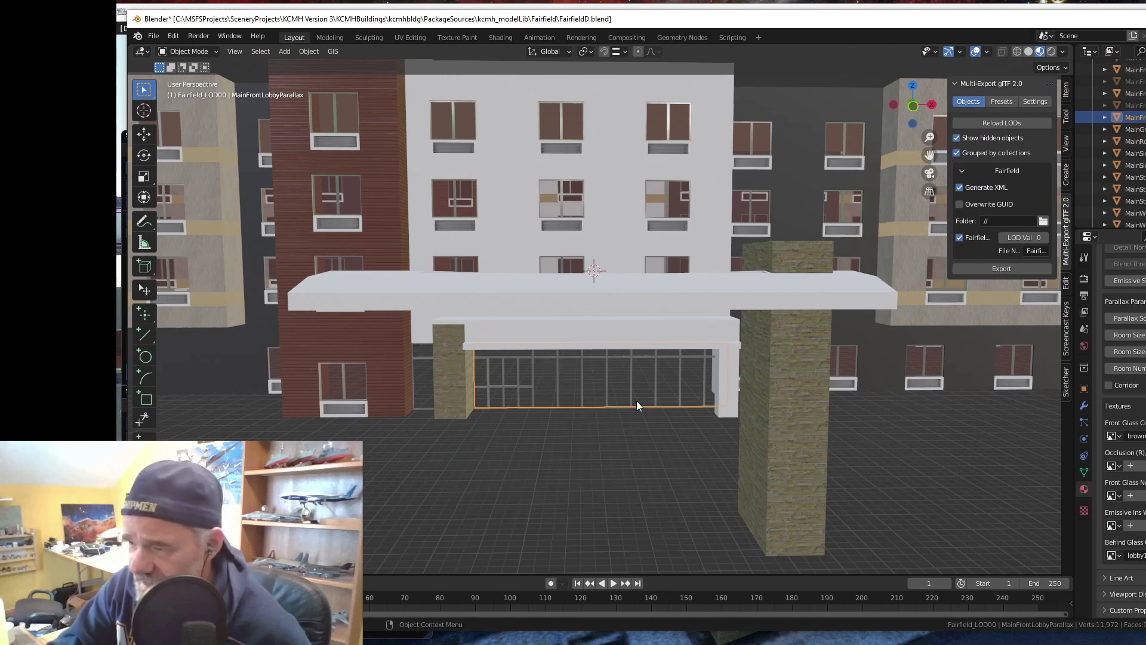
# - Check the lobby glass's parallax parameters, save FairfieldD.blend and export the Fairfield model with XML generation enabled
pyautogui.scroll(6, 1123, 418)
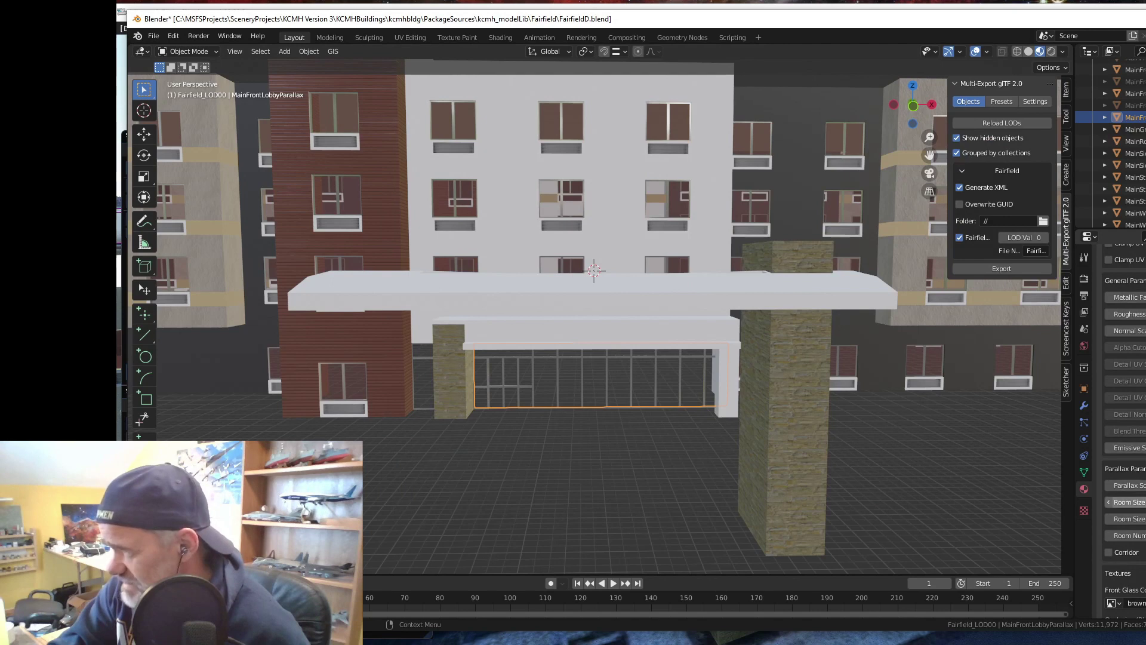
pyautogui.scroll(-6, 1122, 418)
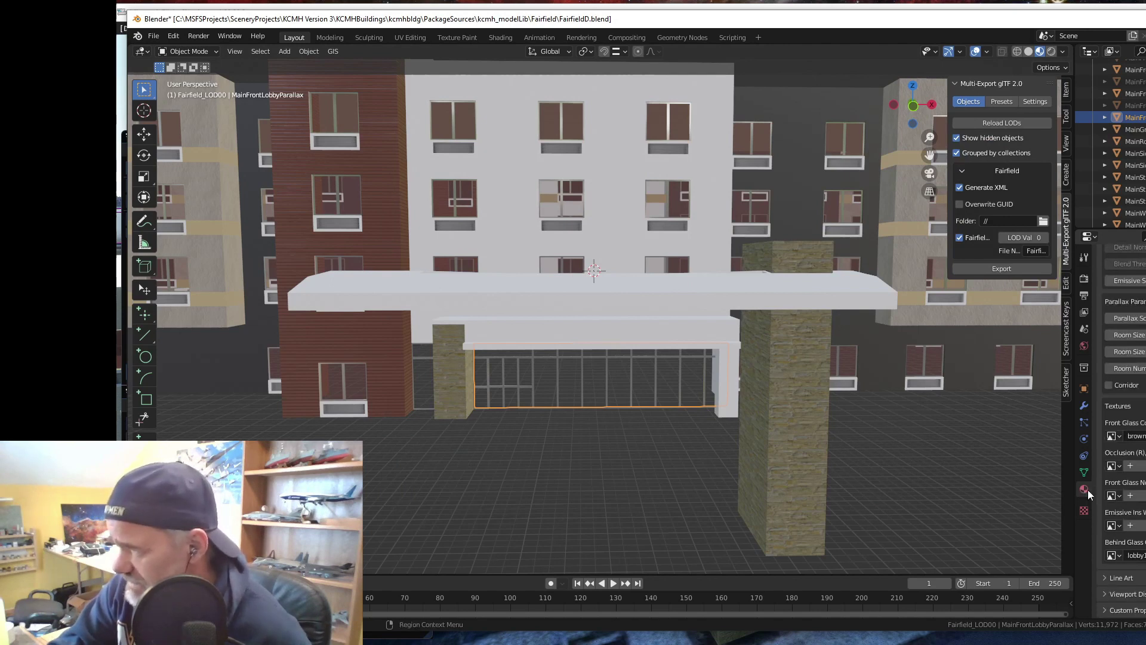
pyautogui.click(154, 38)
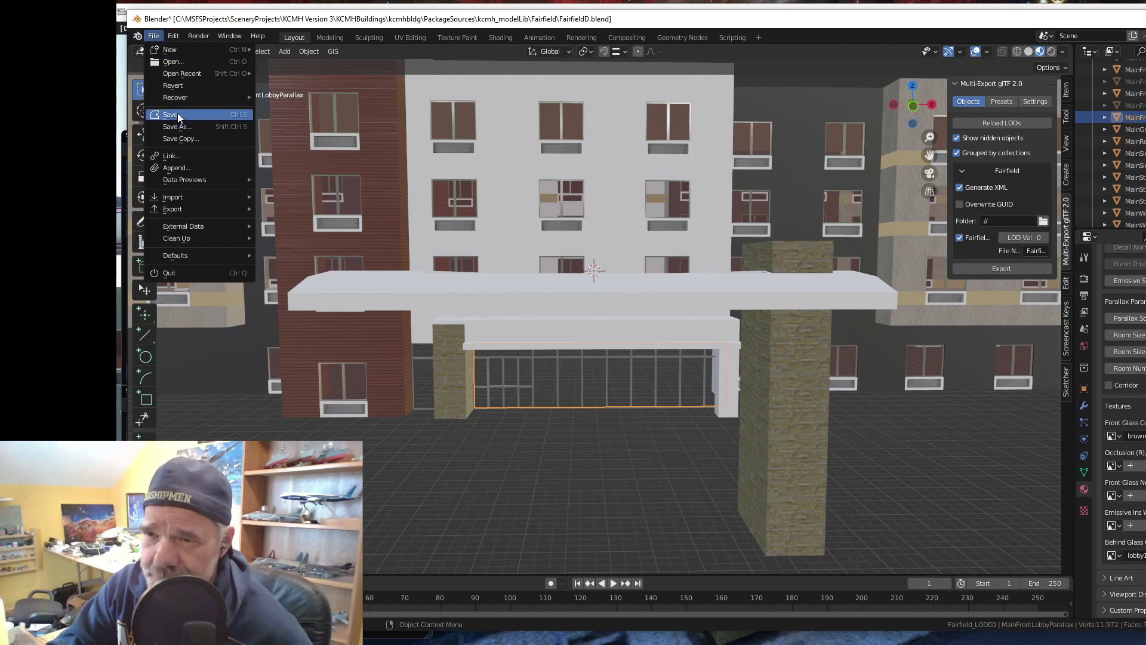
pyautogui.click(178, 115)
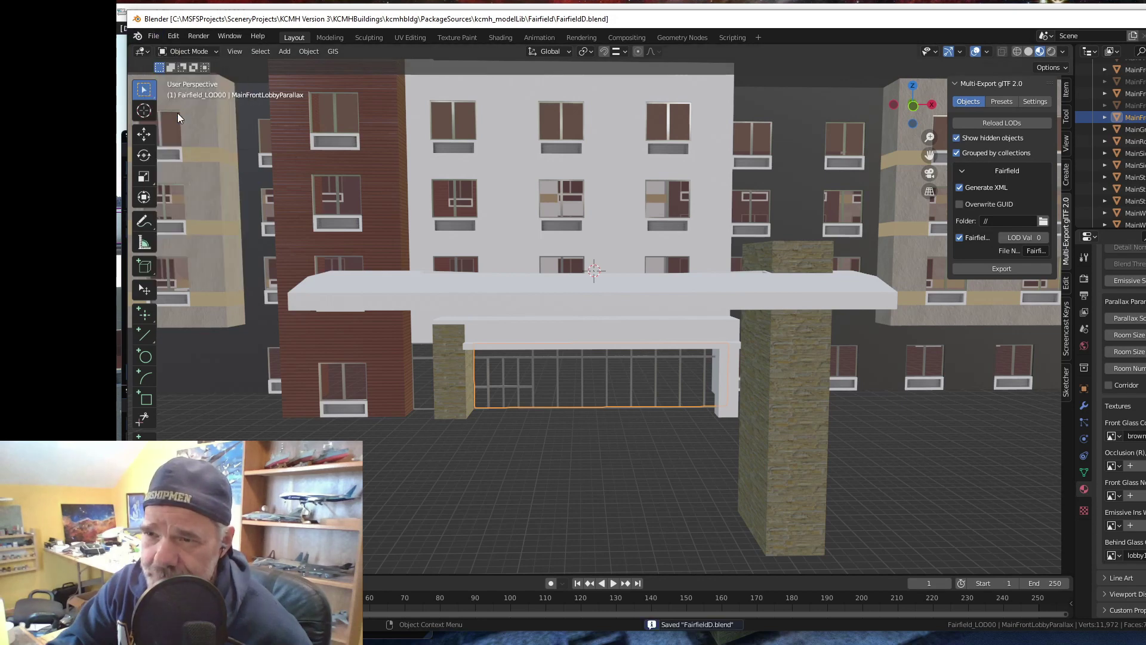
pyautogui.click(998, 269)
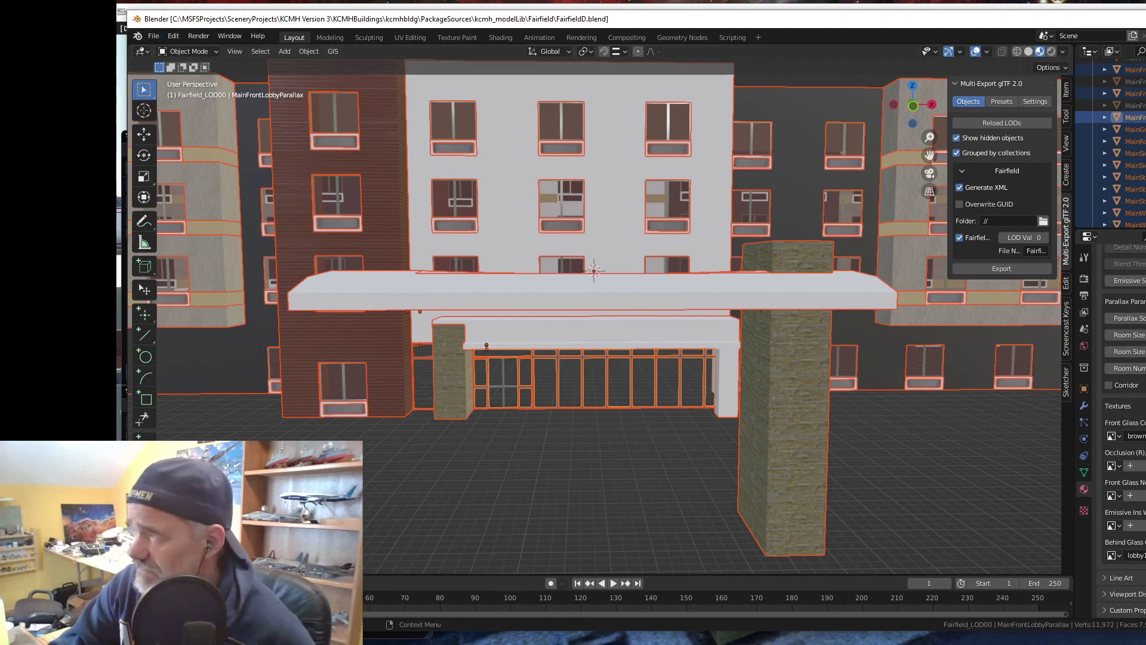
# - Switch to Microsoft Flight Simulator and examine the parallax windows of the hotel's one-storey glazed wing from the parking lot
pyautogui.hotkey('alt', 'Tab')
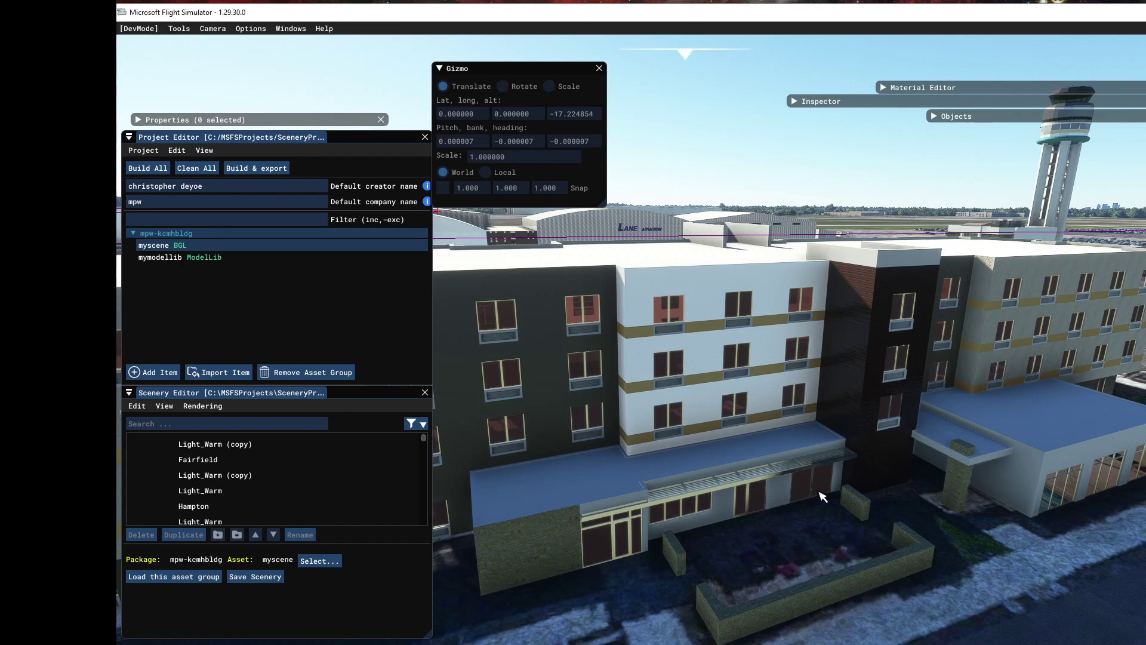
pyautogui.press('s')
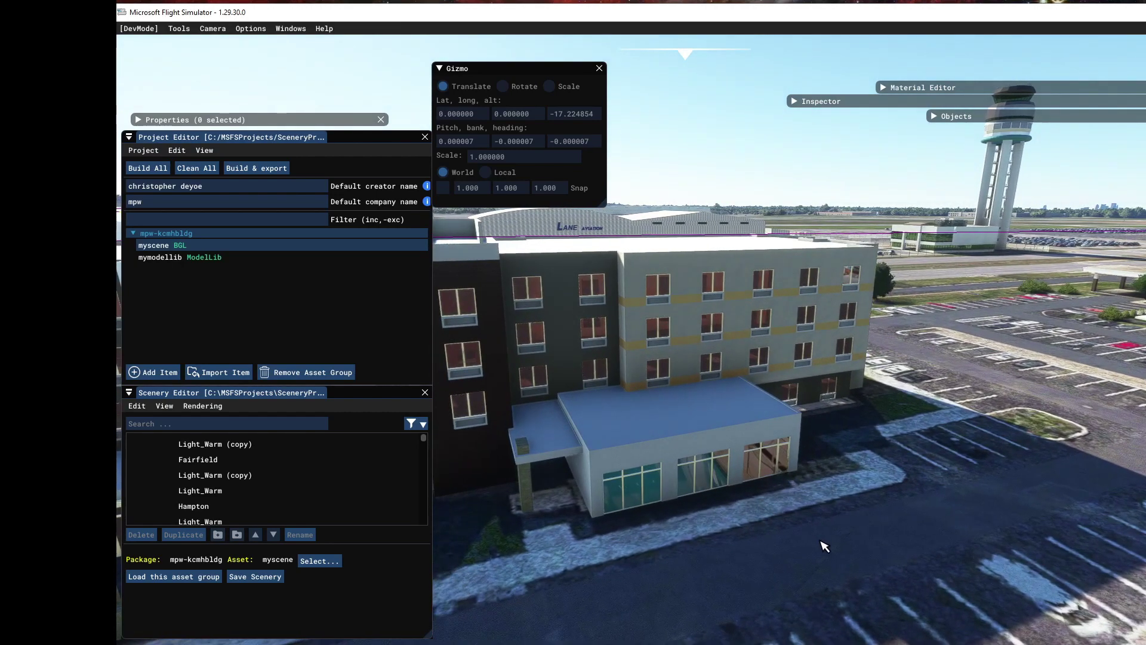
pyautogui.press('w')
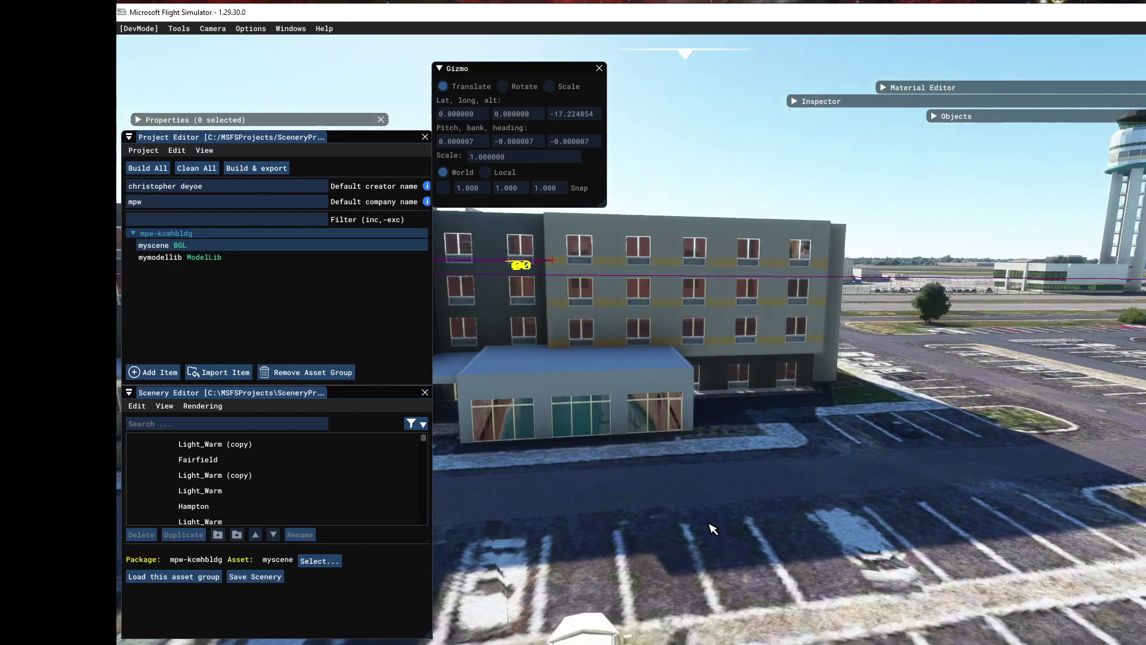
pyautogui.press('w')
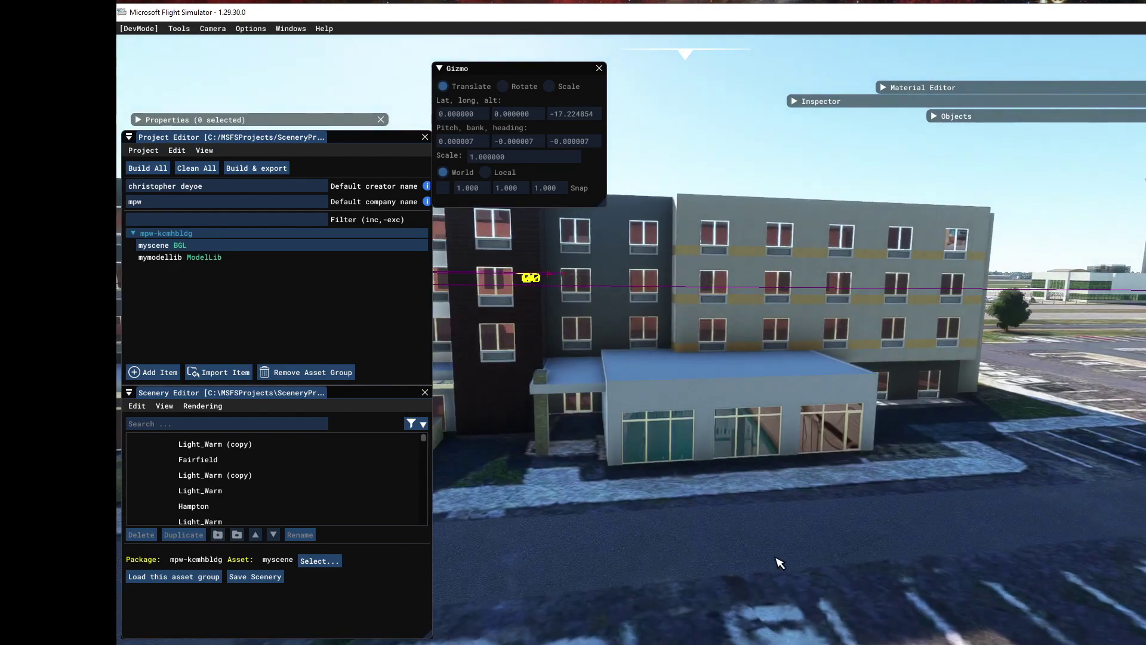
pyautogui.press('w')
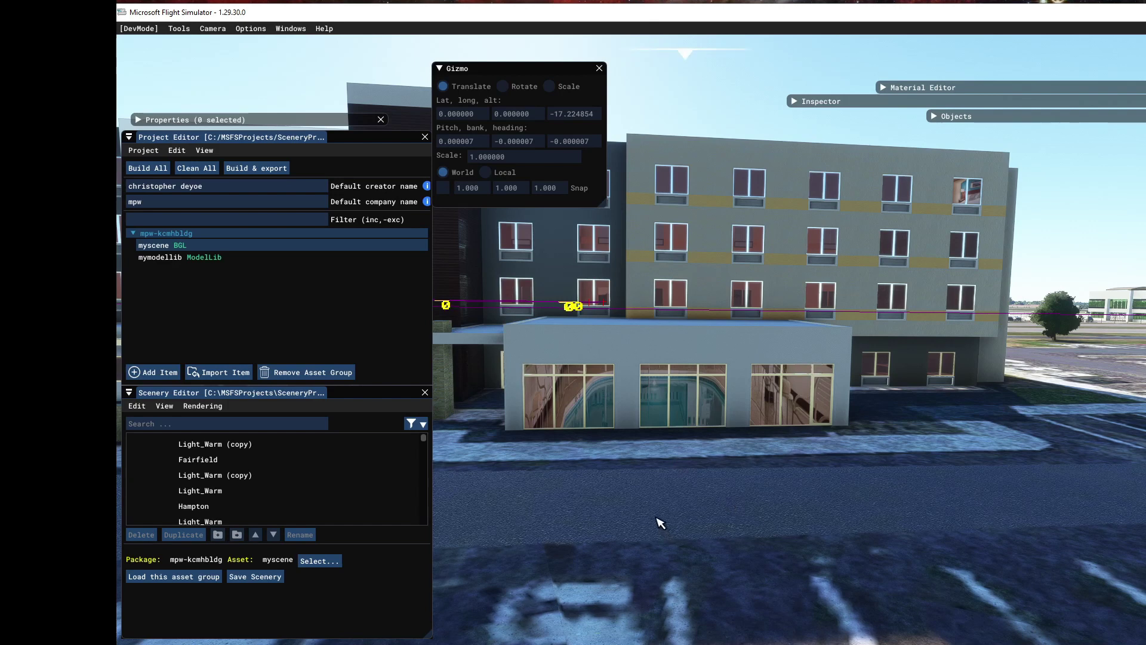
pyautogui.press('s')
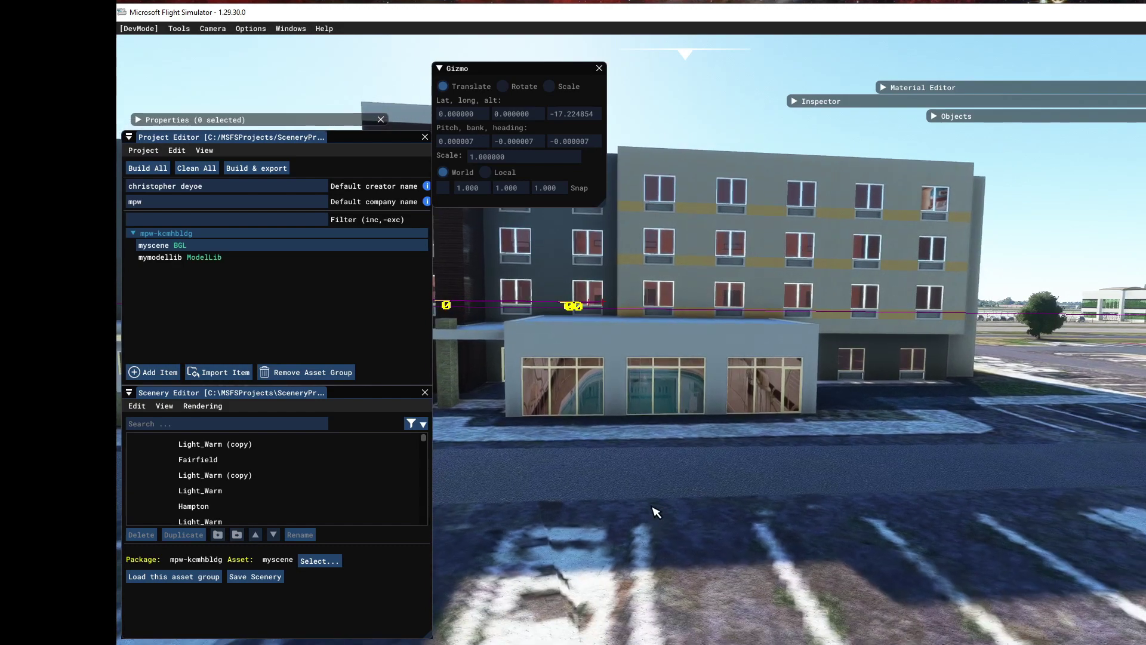
# - View the pool interior behind the one-storey wing's windows while moving sideways along the facade to check the parallax effect
pyautogui.press('d')
pyautogui.press('a')
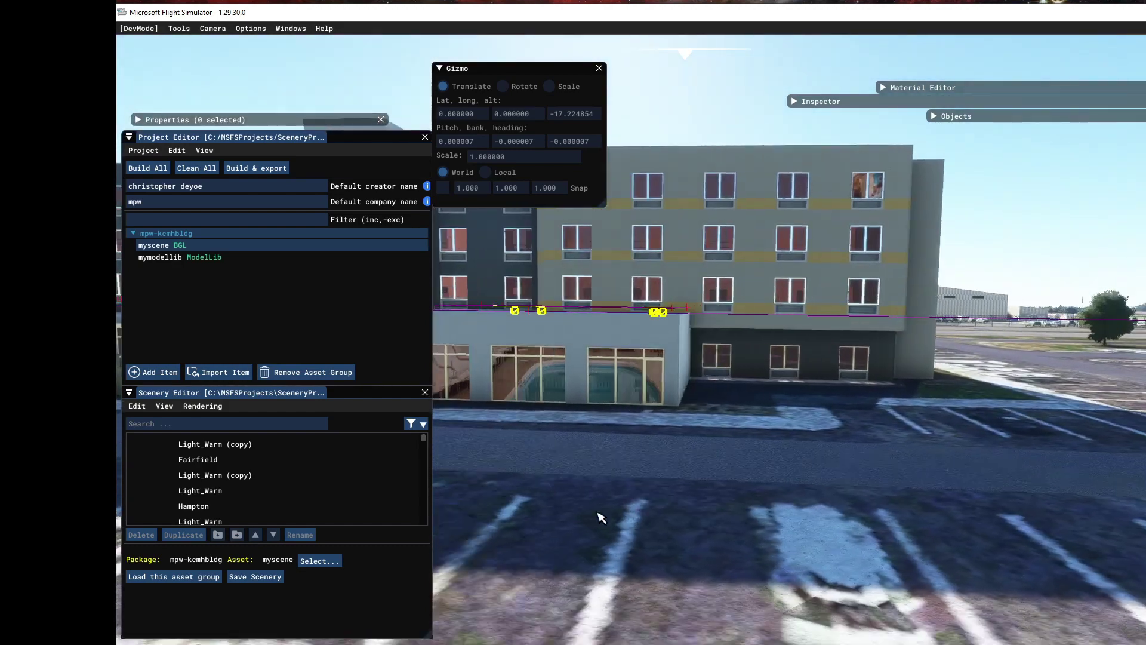
pyautogui.press('d')
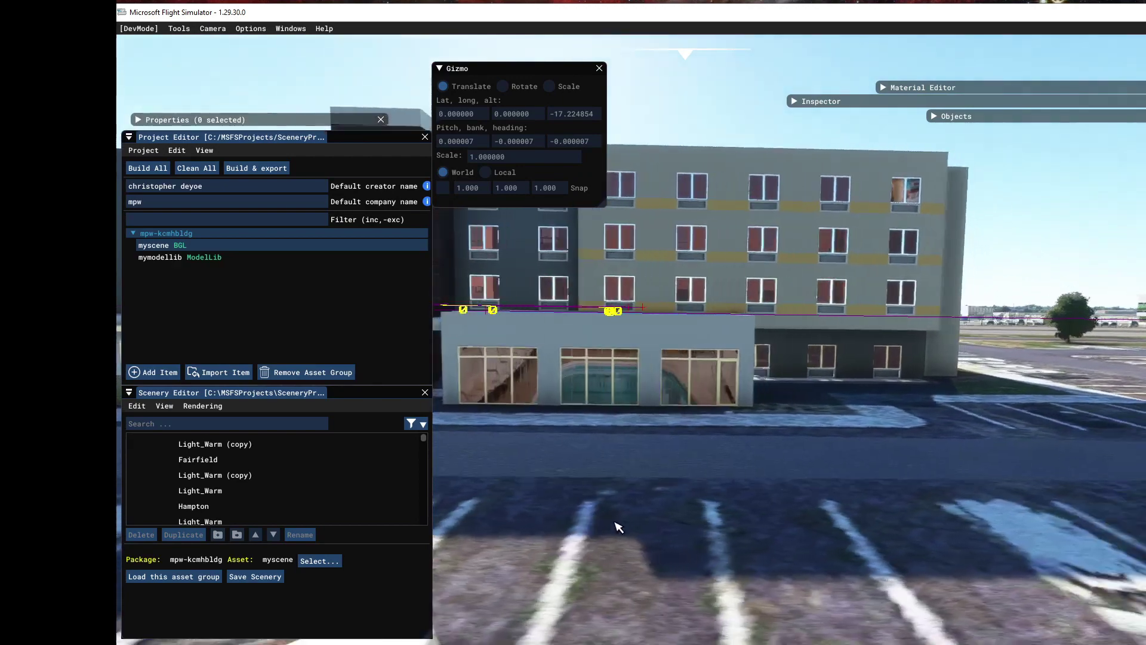
pyautogui.press('r')
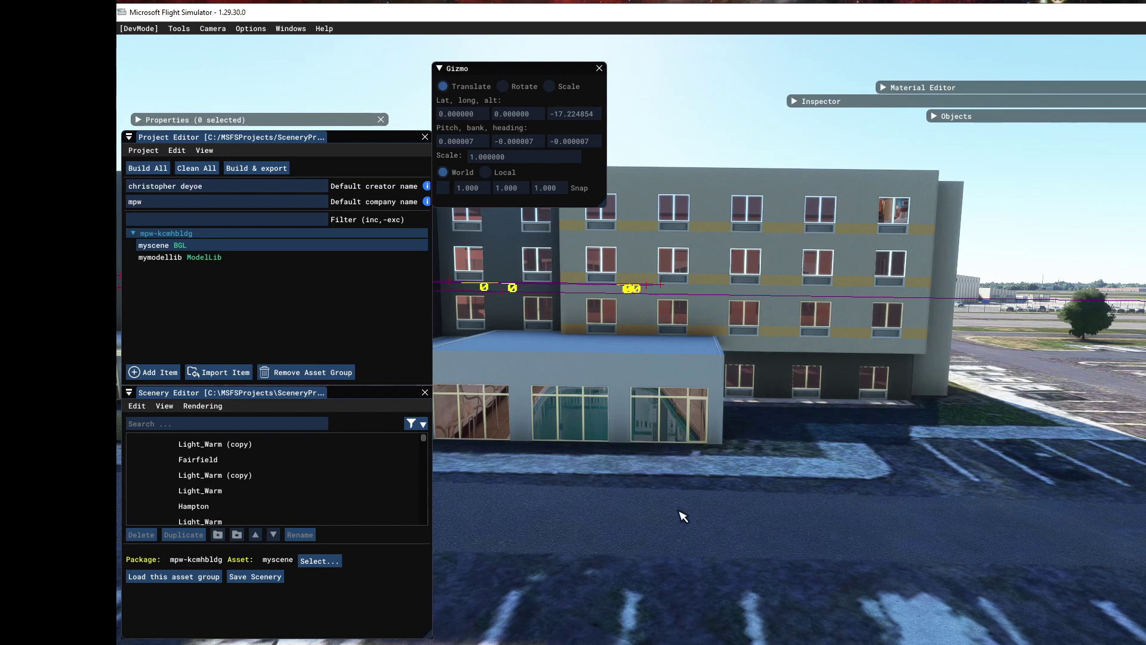
# - Inspect the top-floor corner room's parallax window up close from several angles
pyautogui.press('w')
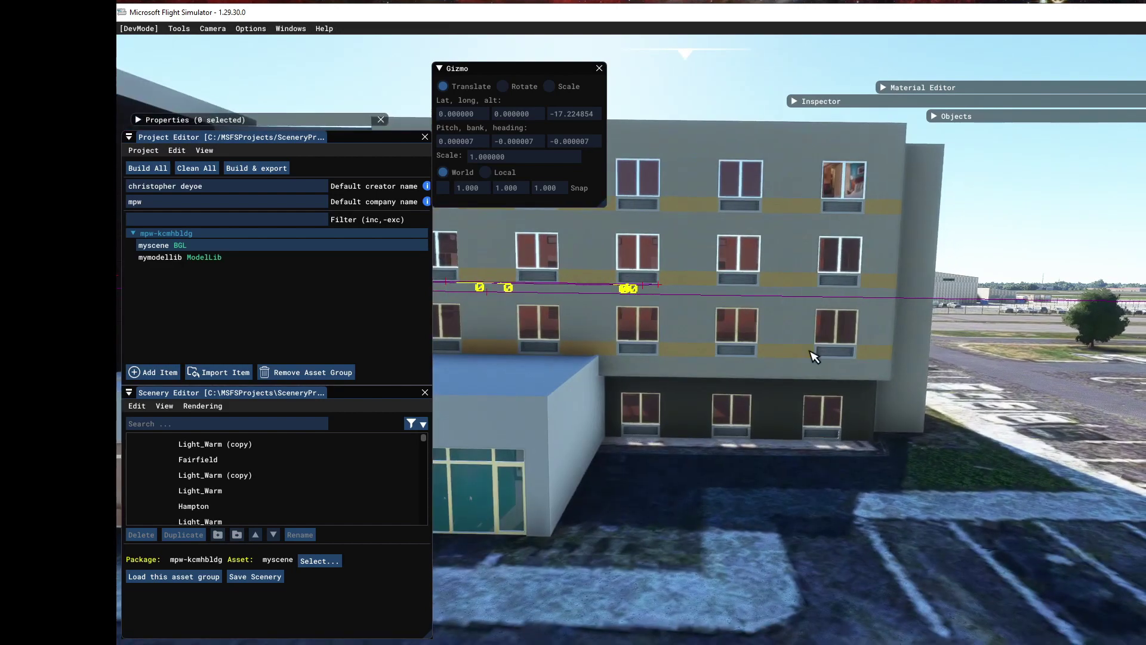
pyautogui.press('r')
pyautogui.press('w')
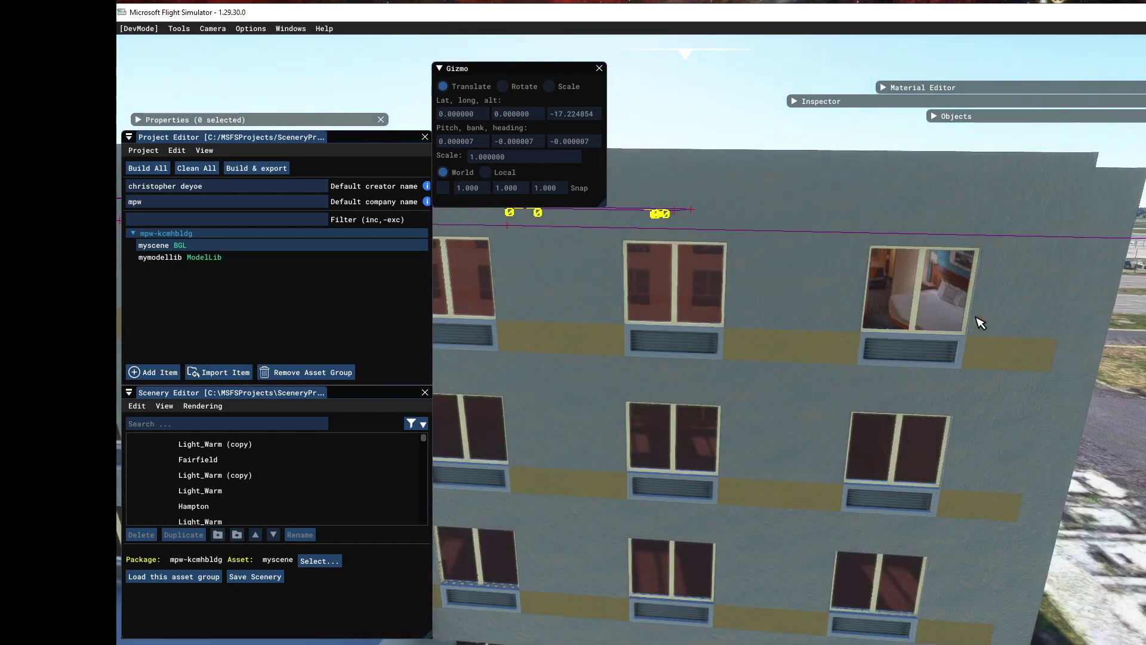
pyautogui.press('d')
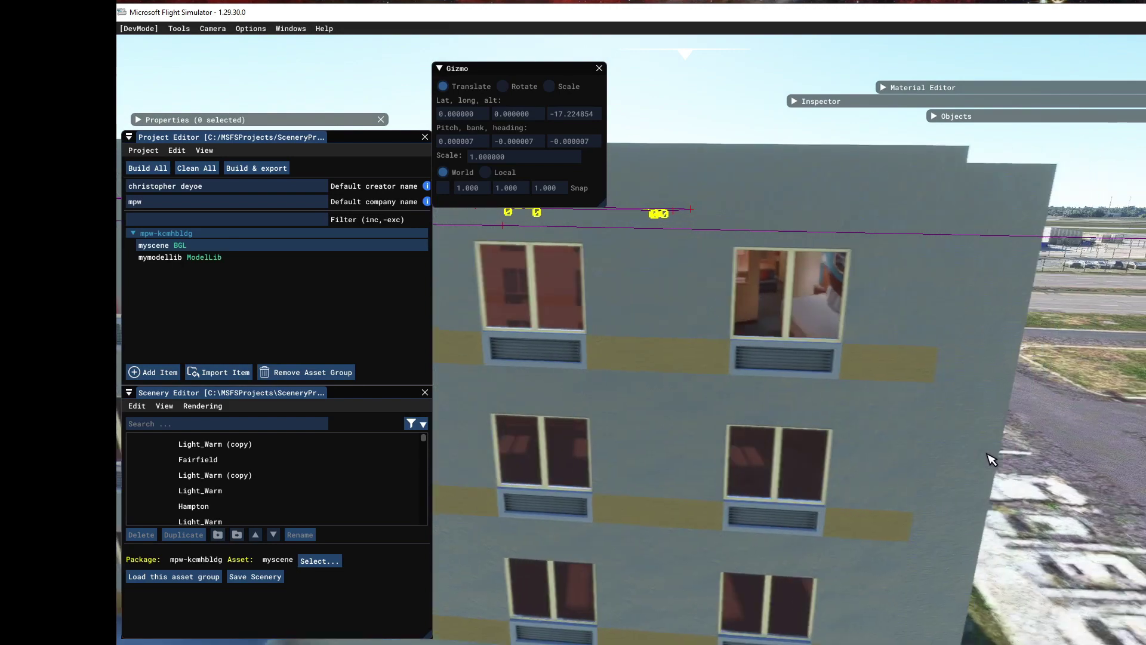
pyautogui.press('a')
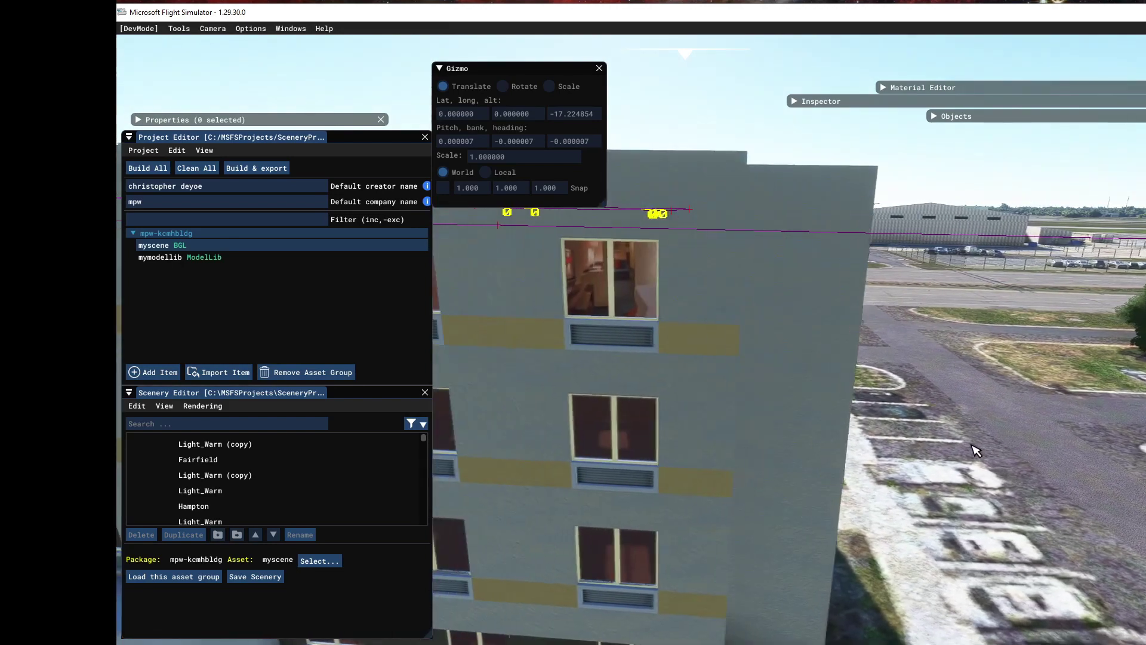
pyautogui.press('s')
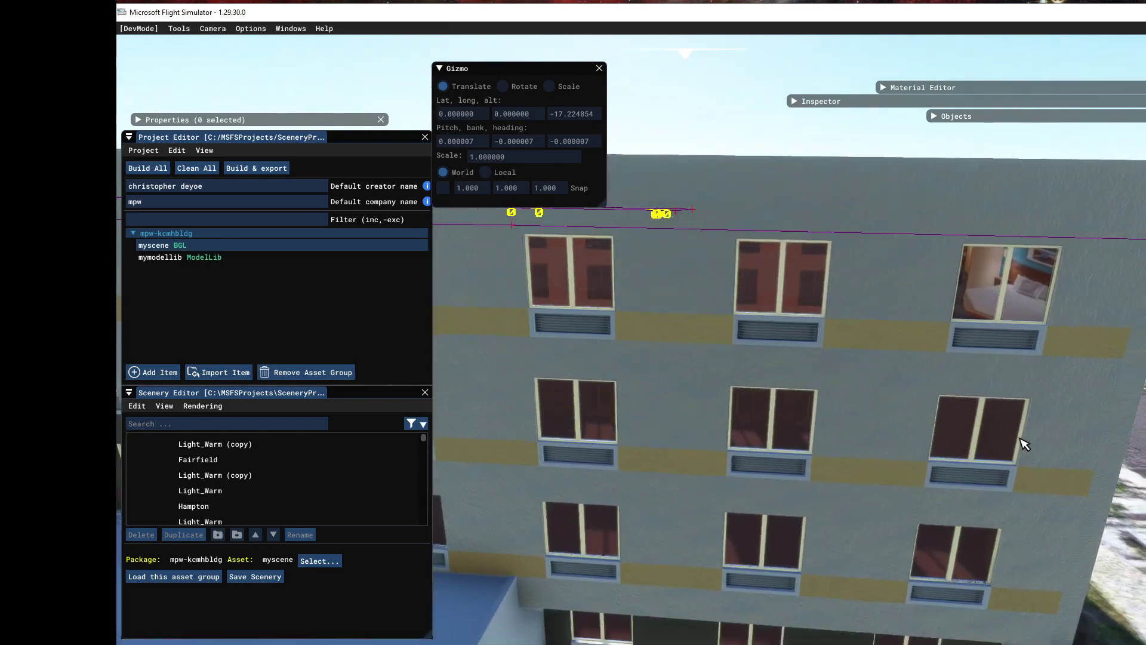
pyautogui.press('s')
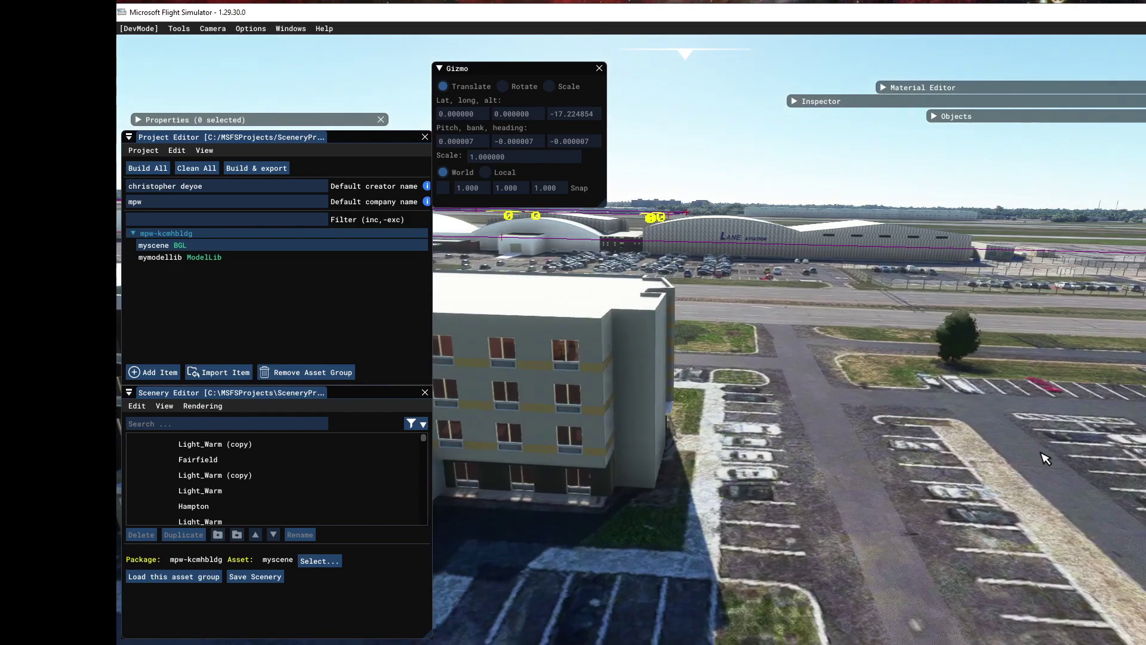
# - Fly around to the front of the Fairfield hotel and examine the lobby glass under the entrance canopy
pyautogui.press('d')
pyautogui.press('d')
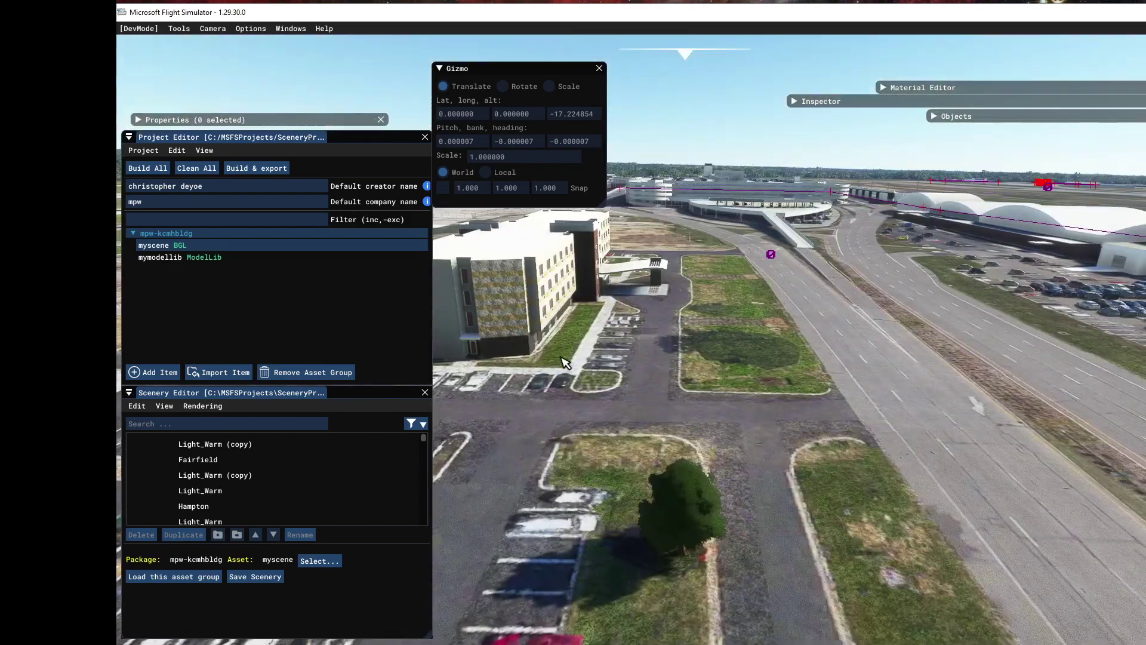
pyautogui.press('a')
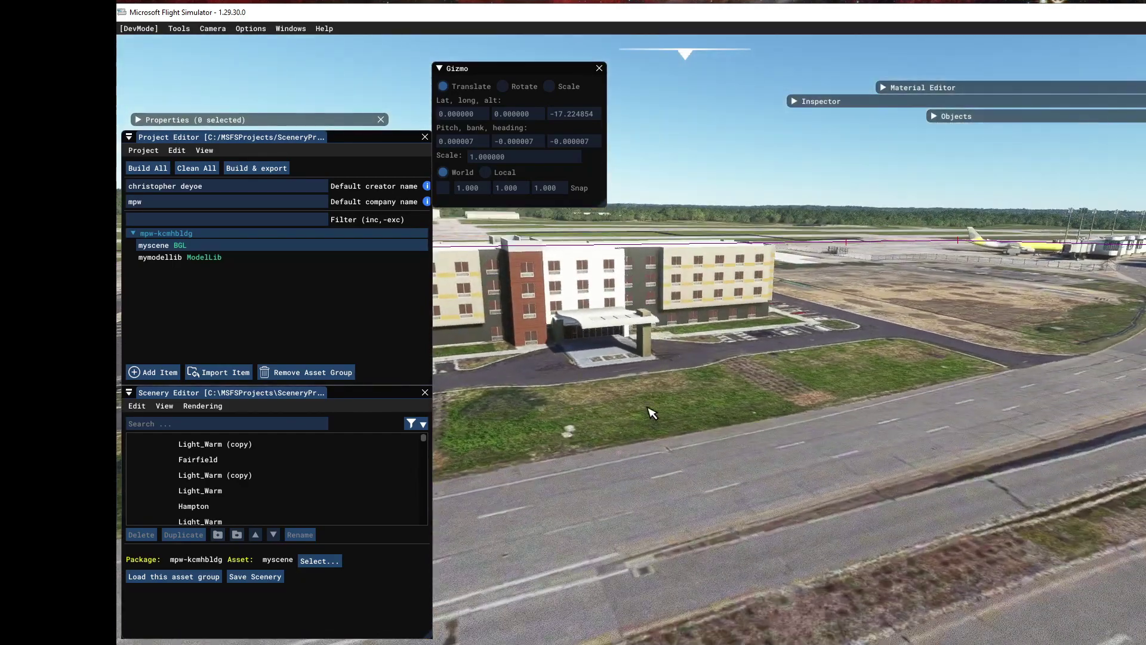
pyautogui.press('w')
pyautogui.press('w')
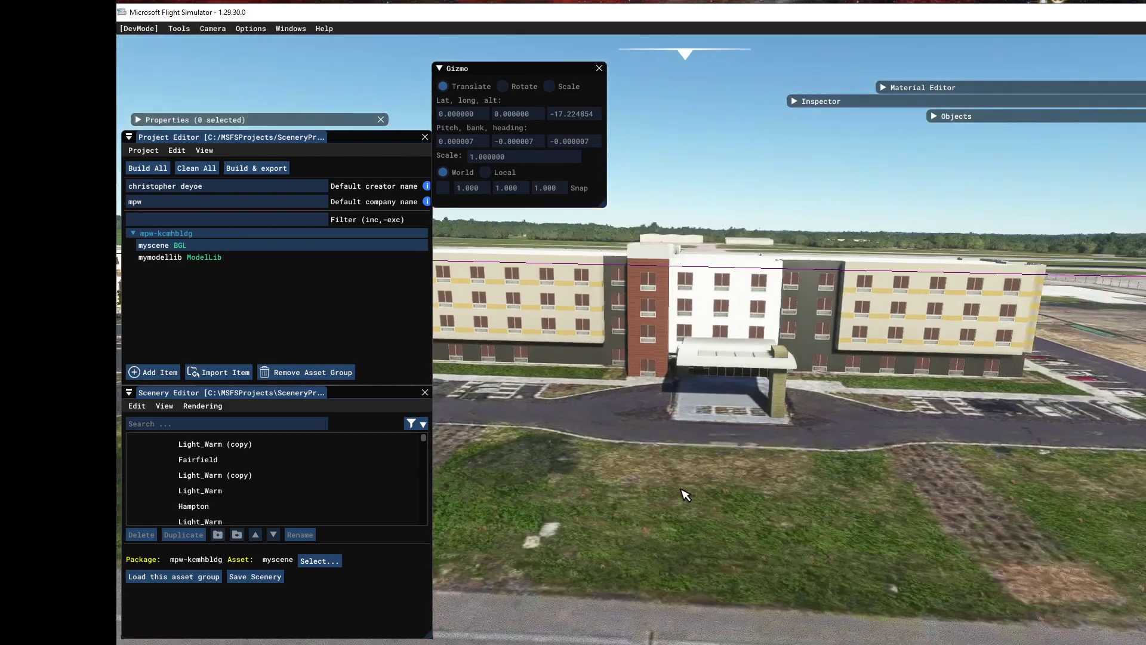
pyautogui.press('w')
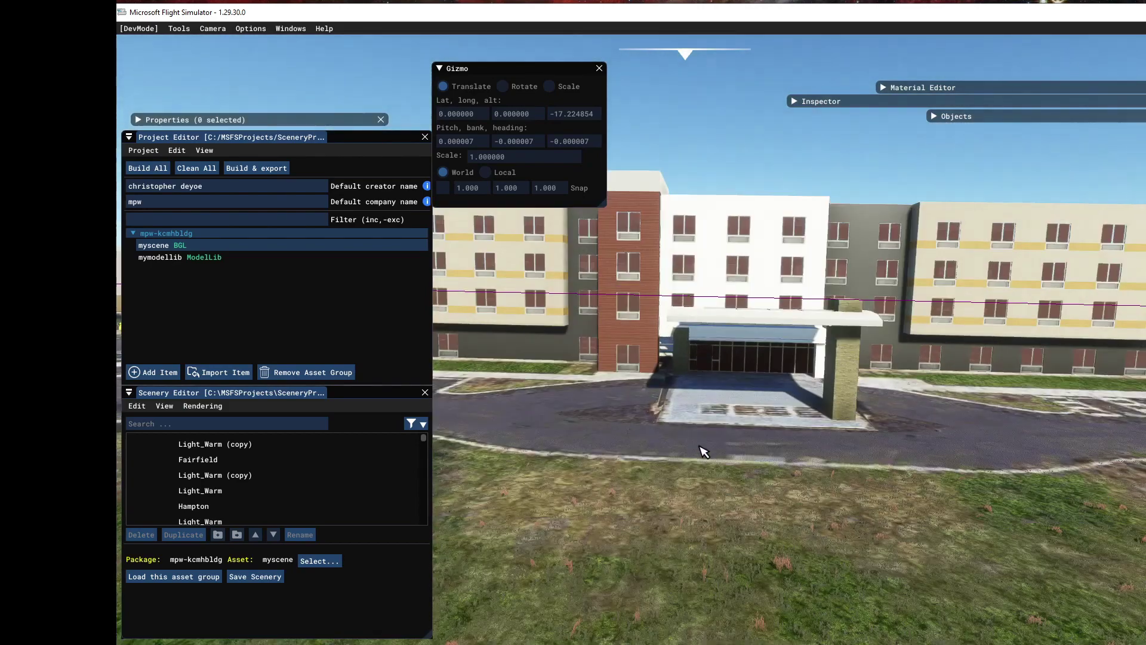
pyautogui.press('s')
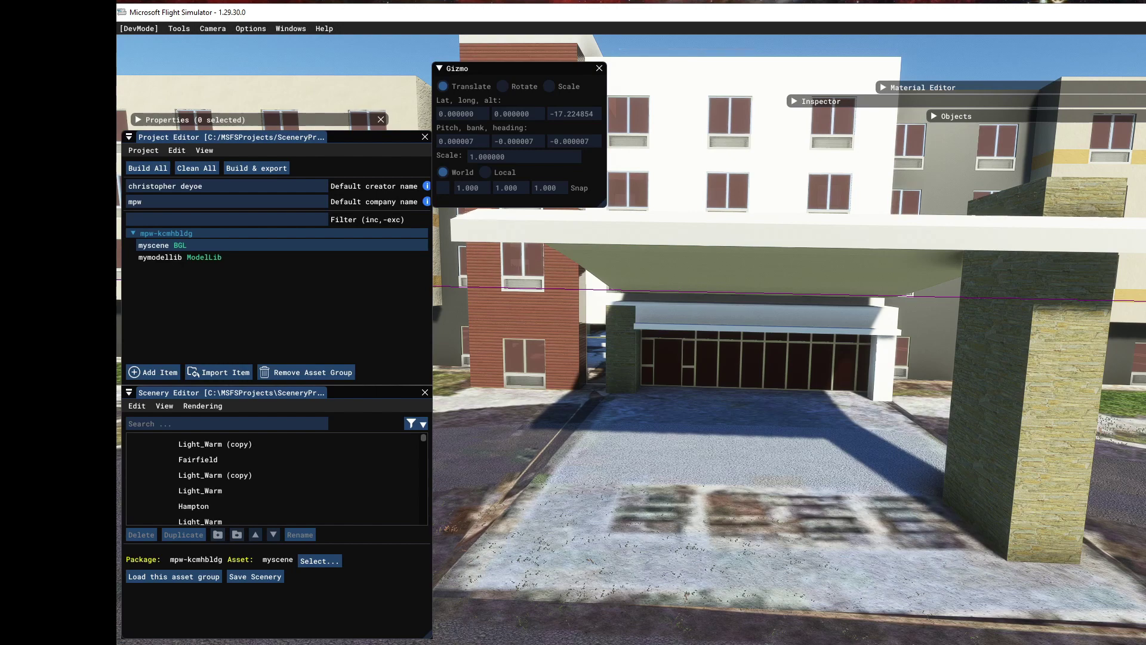
# - Switch to File Explorer and open Fairfield_LOD00.gltf from the Fairfield folder of kcmh_modelLib in Notepad++
pyautogui.hotkey('alt', 'Tab')
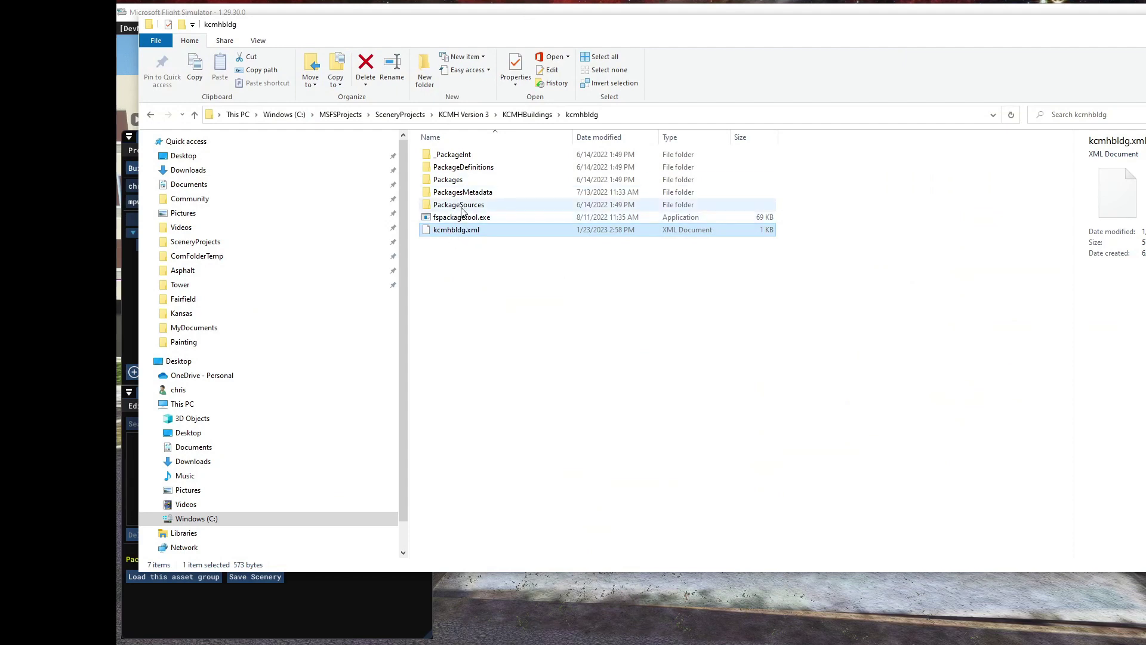
pyautogui.doubleClick(458, 207)
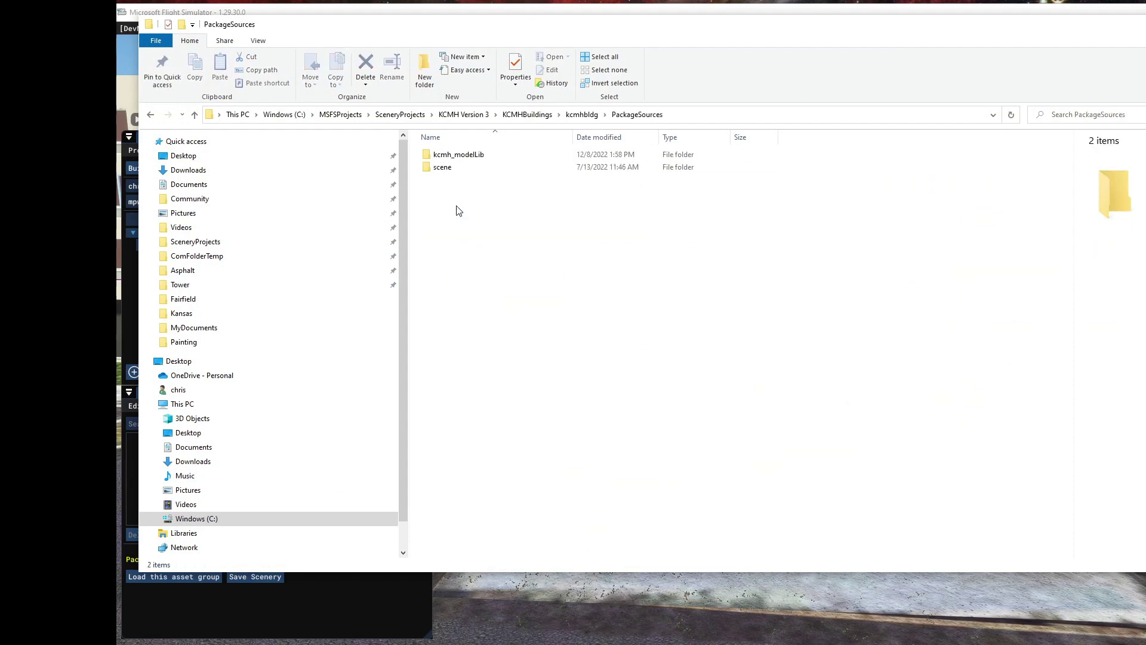
pyautogui.doubleClick(453, 156)
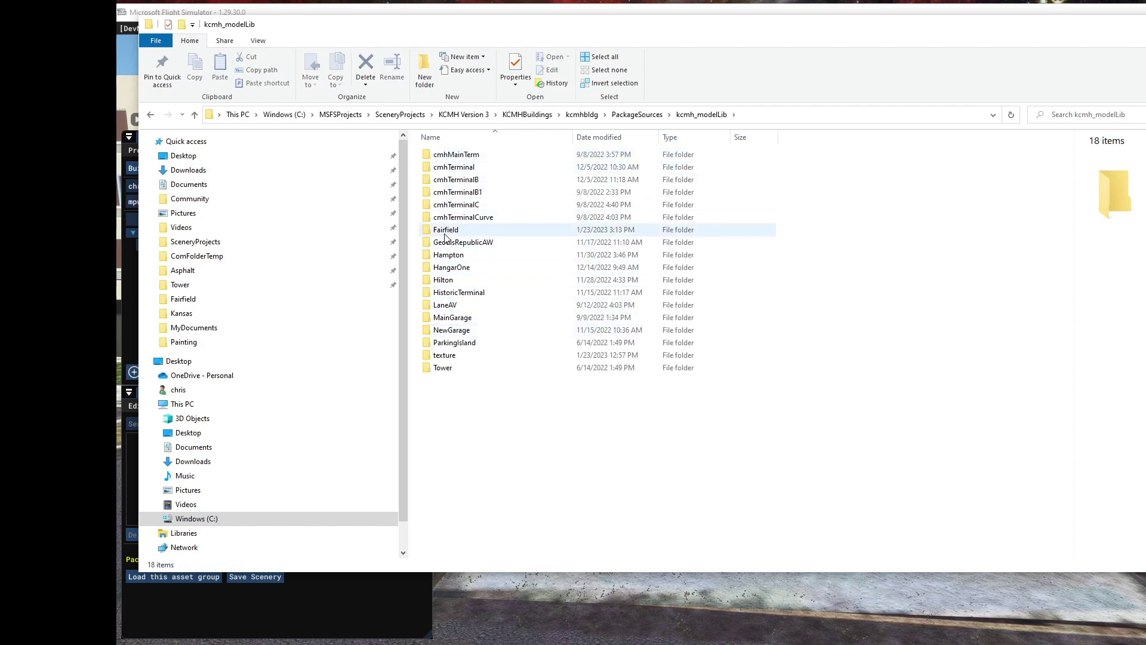
pyautogui.doubleClick(446, 231)
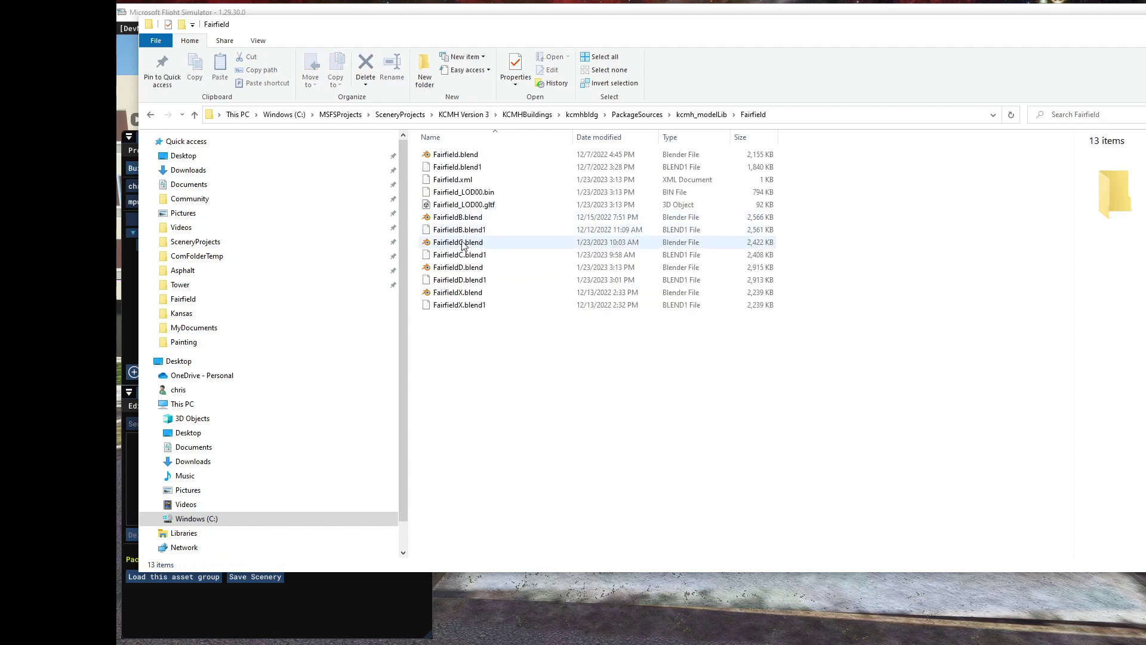
pyautogui.rightClick(481, 204)
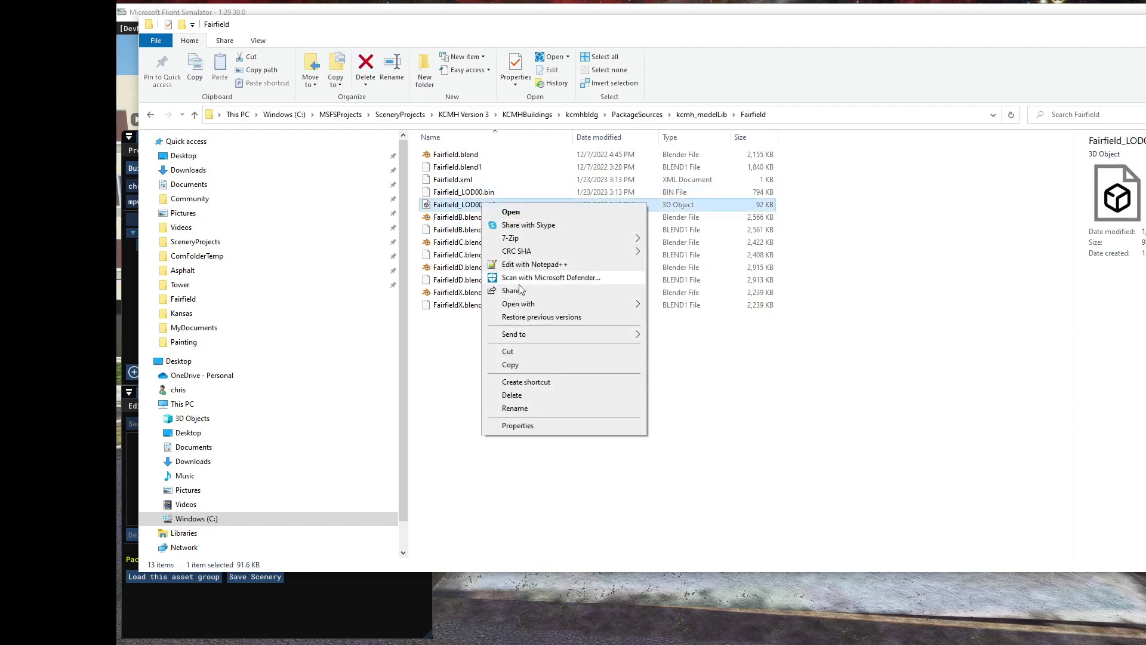
pyautogui.moveTo(528, 308)
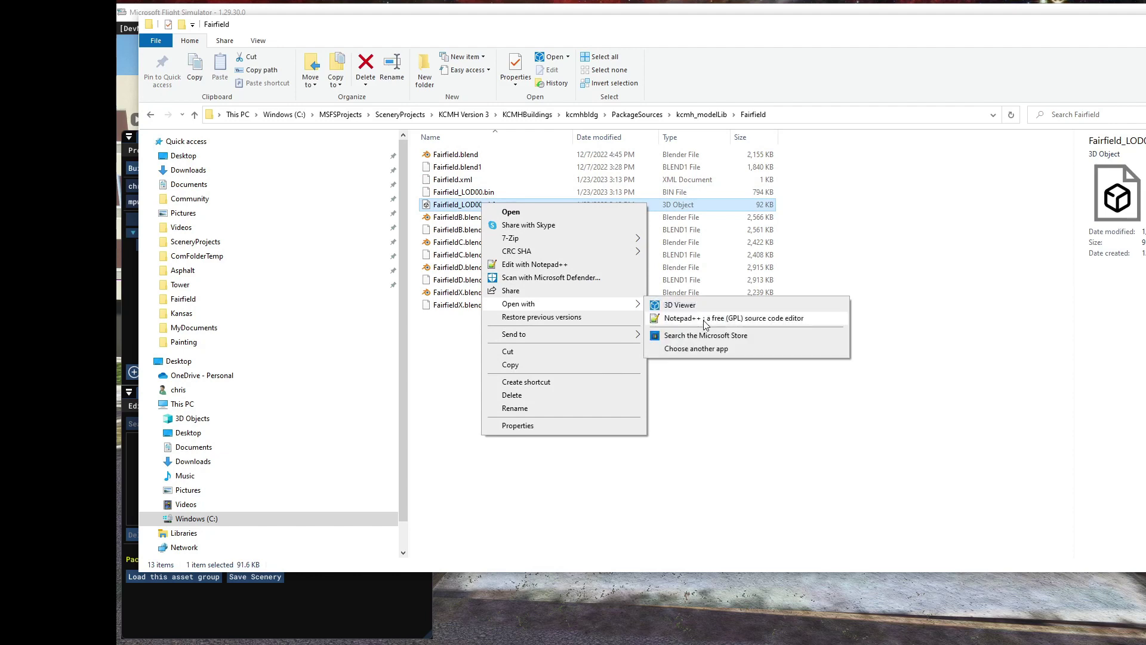
pyautogui.click(709, 321)
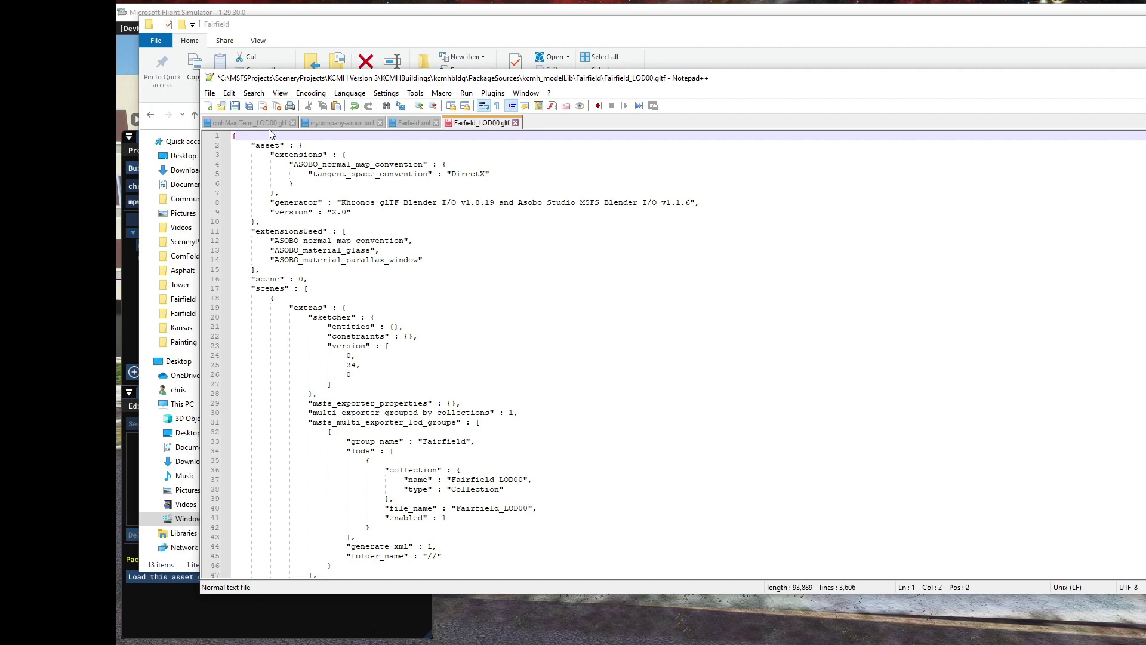
# - Save Fairfield_LOD00.gltf and close both the text editor and the folder window
pyautogui.click(243, 111)
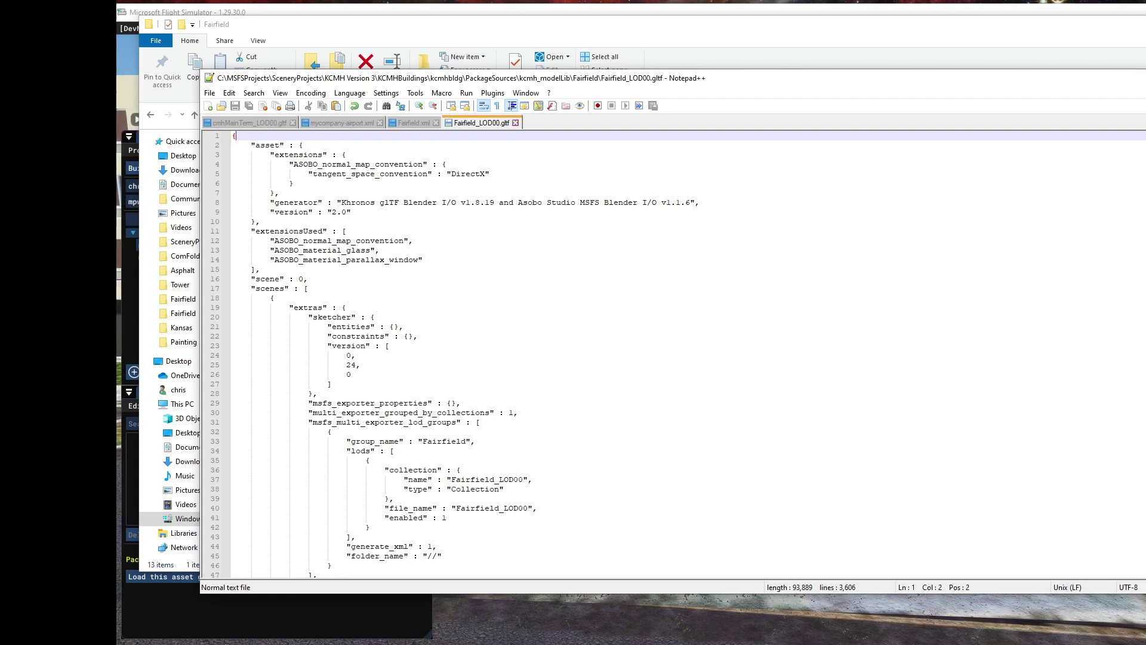
pyautogui.hotkey('alt', 'F4')
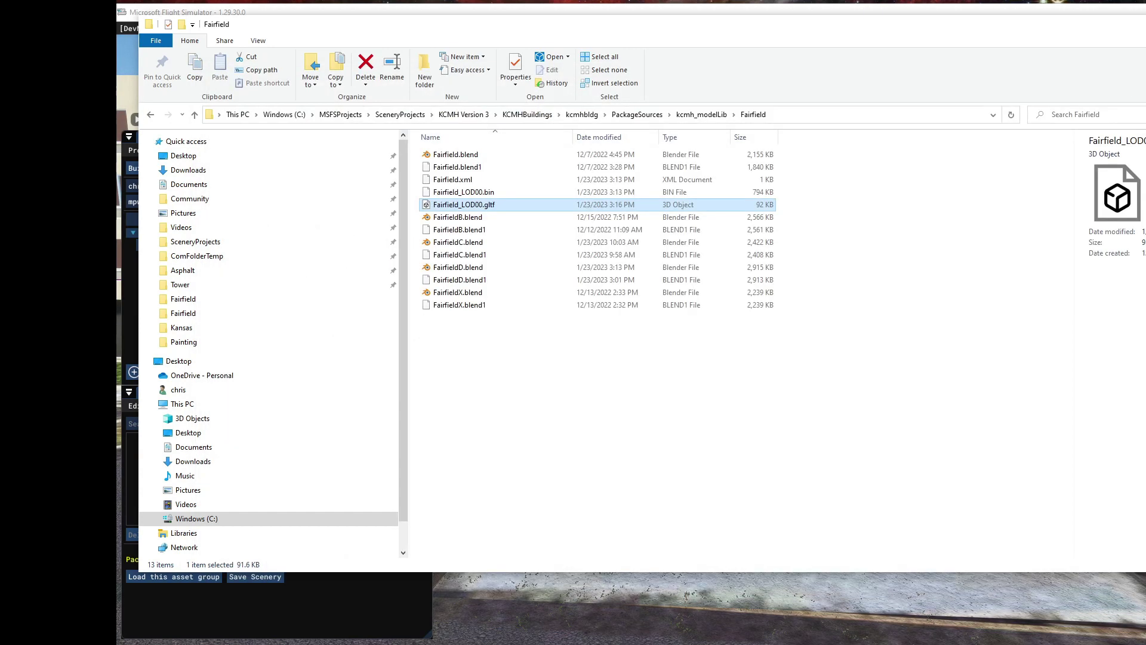
pyautogui.hotkey('alt', 'F4')
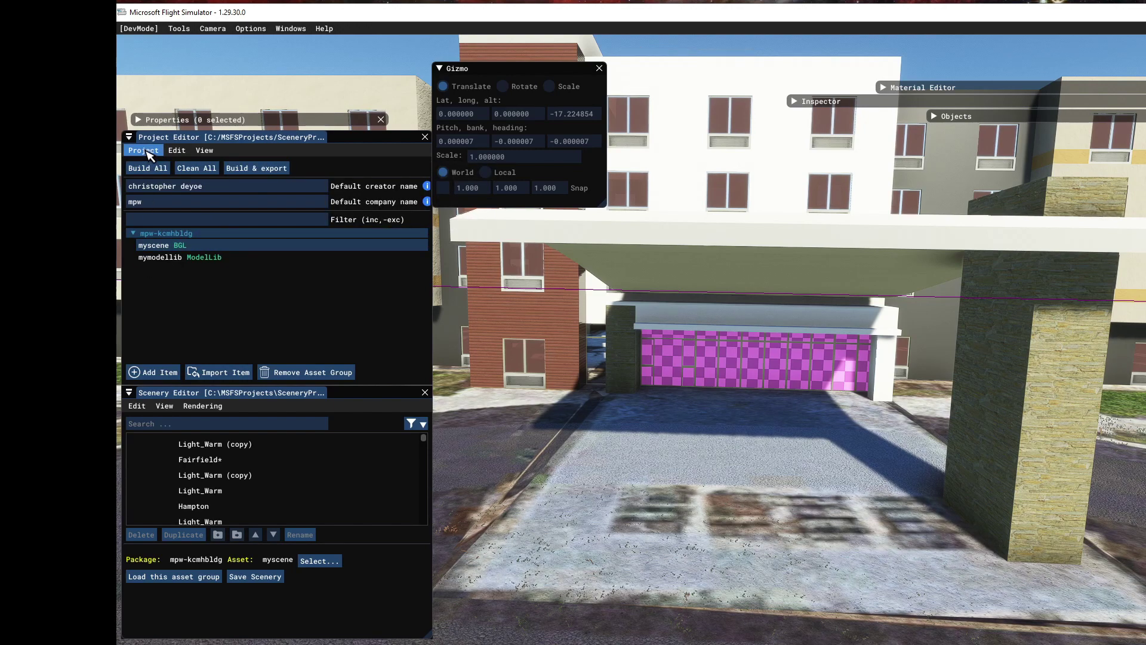
# - Close the mpw-kcmhbldg project and reload it with its myscene scenery
pyautogui.click(146, 151)
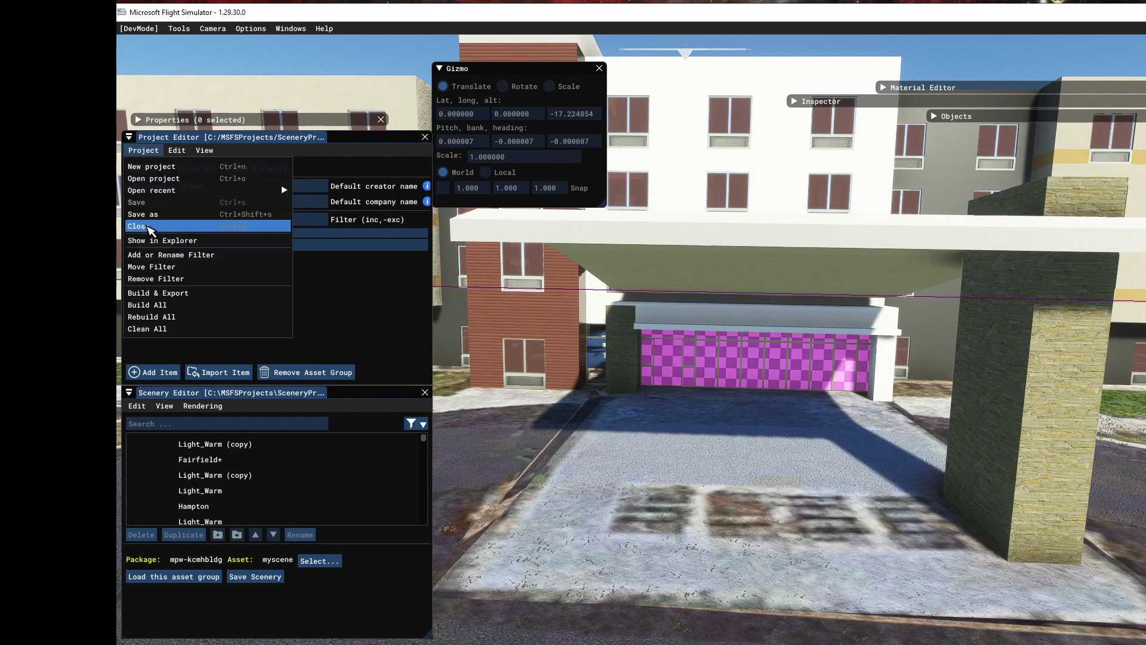
pyautogui.click(149, 226)
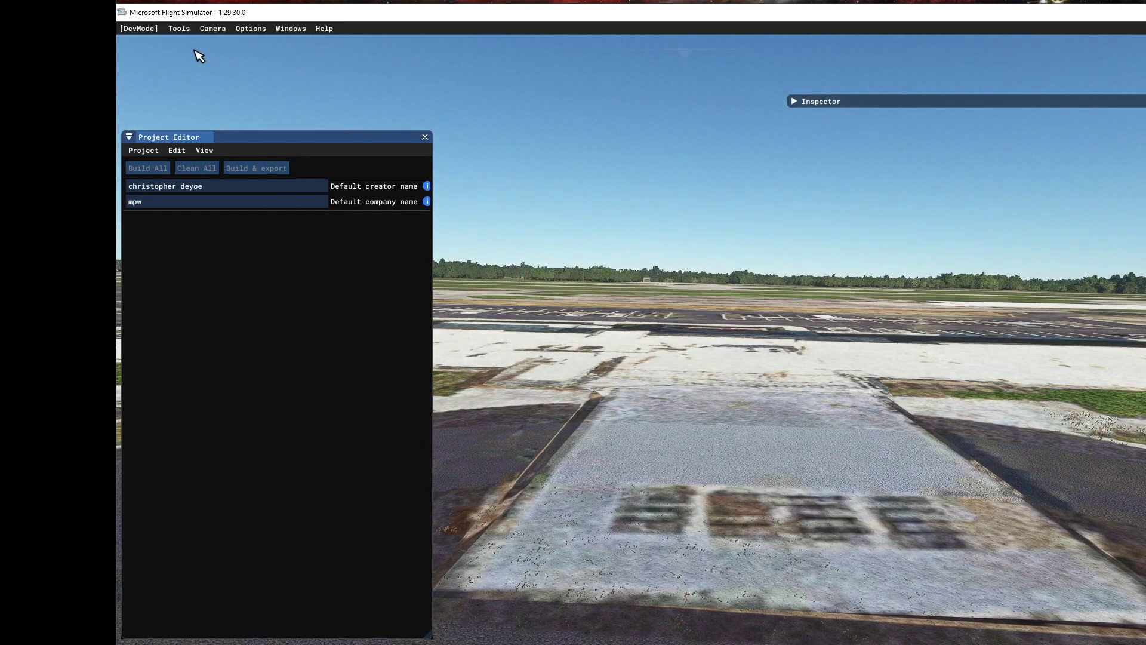
pyautogui.click(180, 28)
pyautogui.click(183, 46)
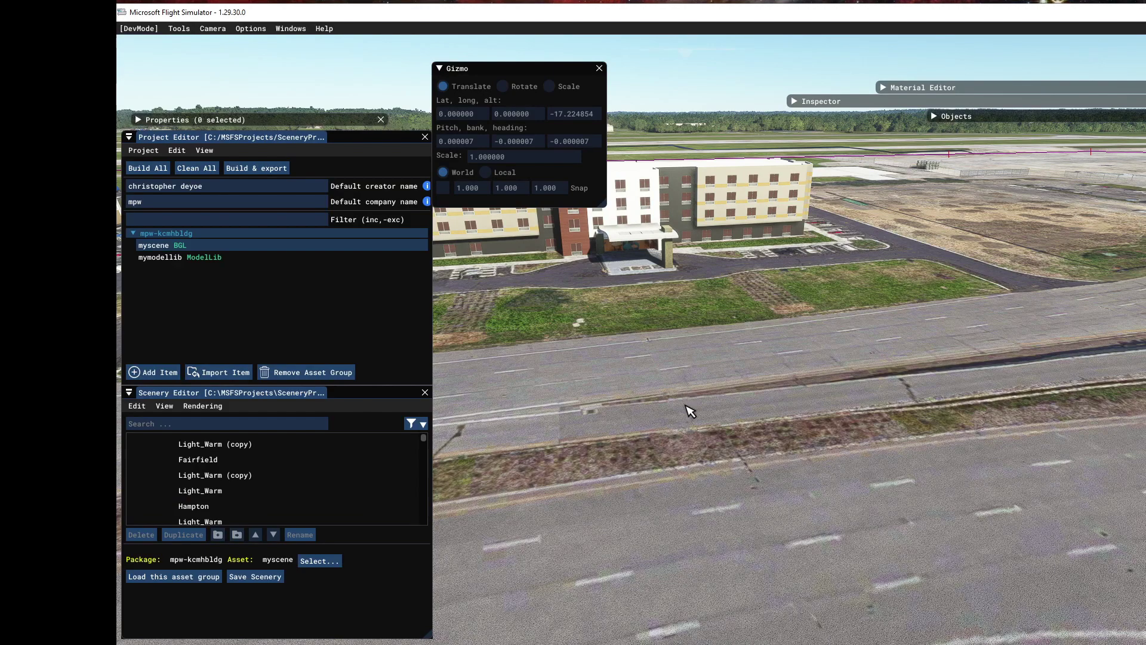
# - Approach the hotel's front entrance and examine the lobby interior texture through the parallax glass
pyautogui.scroll(5, 649, 336)
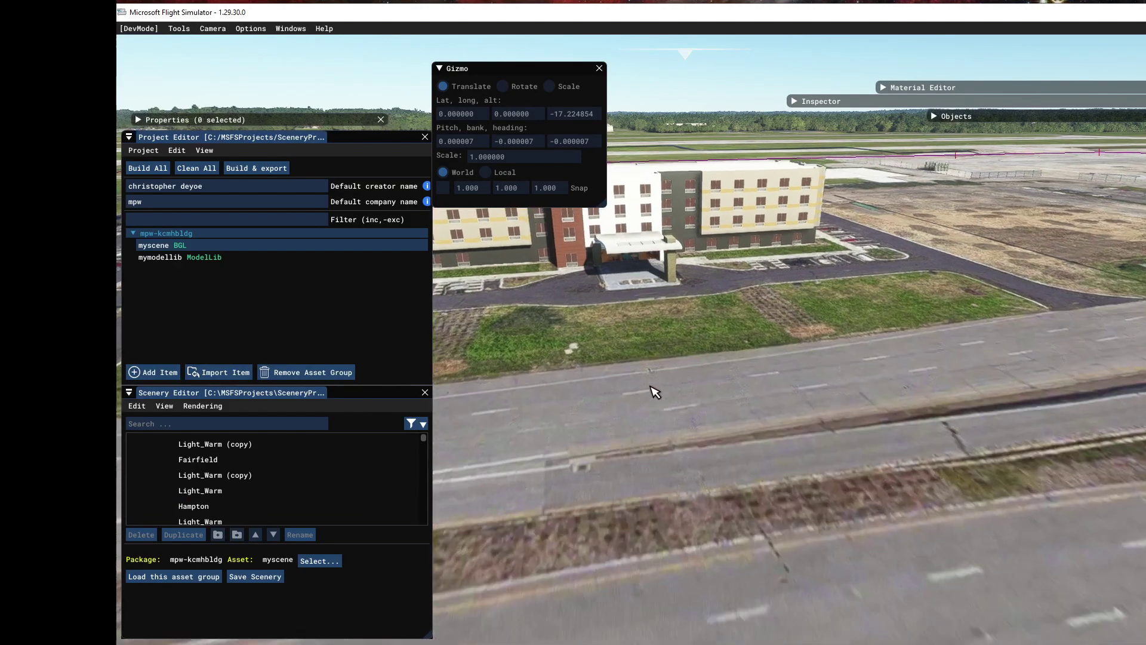
pyautogui.scroll(5, 648, 384)
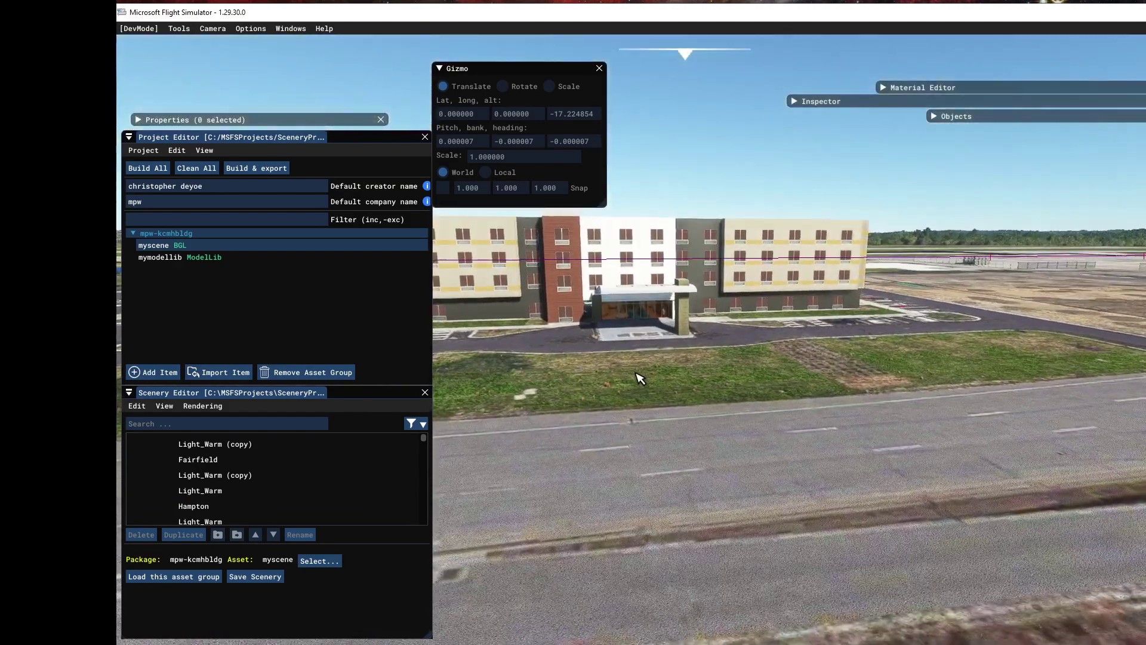
pyautogui.scroll(3, 636, 422)
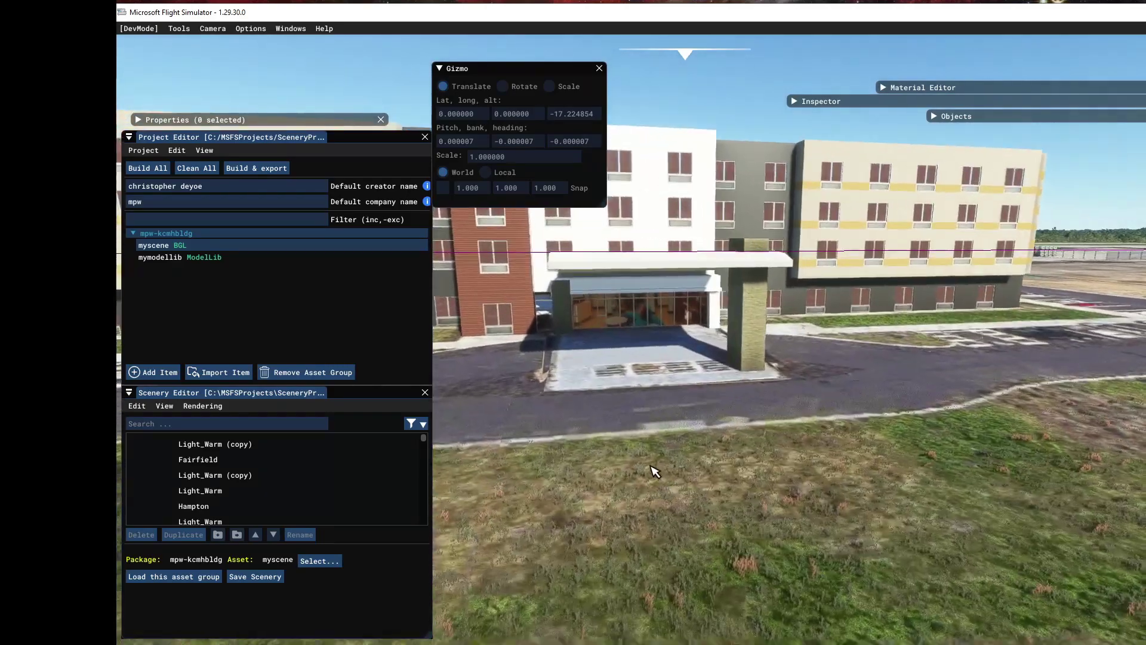
pyautogui.scroll(3, 657, 433)
pyautogui.scroll(6, 648, 407)
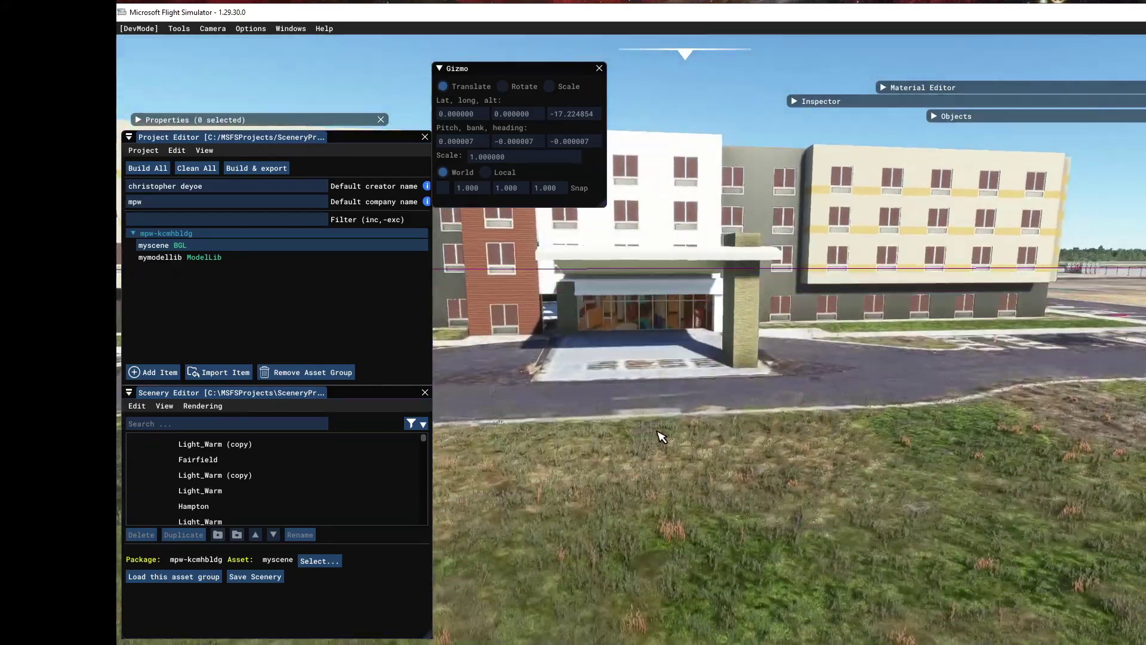
pyautogui.scroll(5, 679, 418)
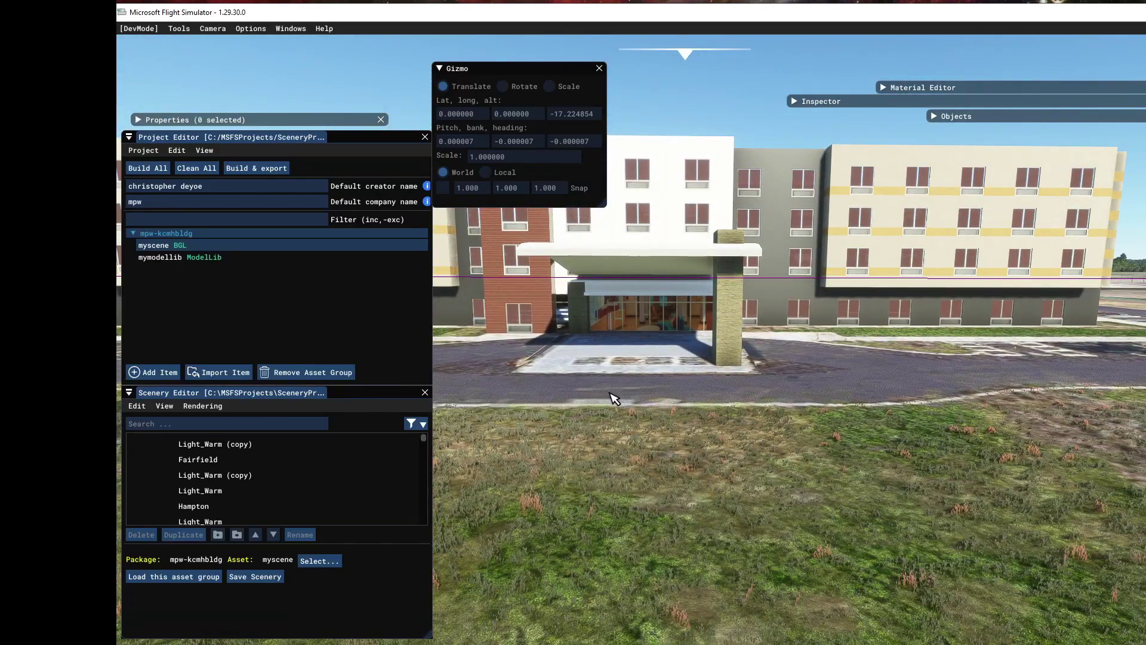
pyautogui.scroll(4, 615, 418)
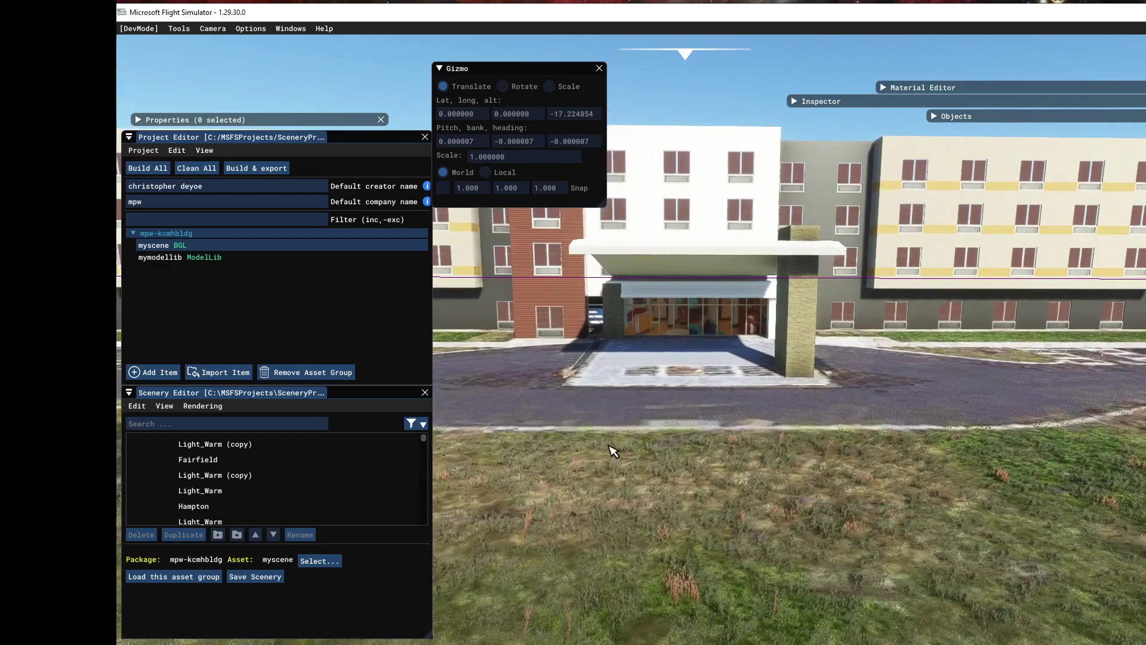
pyautogui.scroll(3, 657, 466)
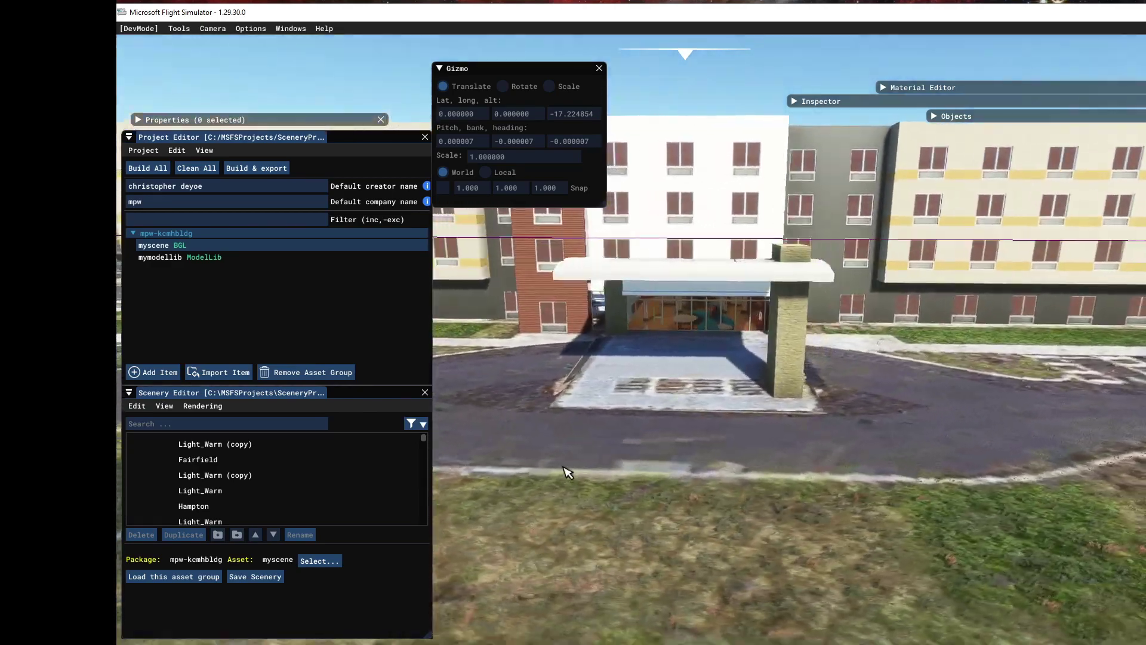
pyautogui.scroll(-5, 619, 443)
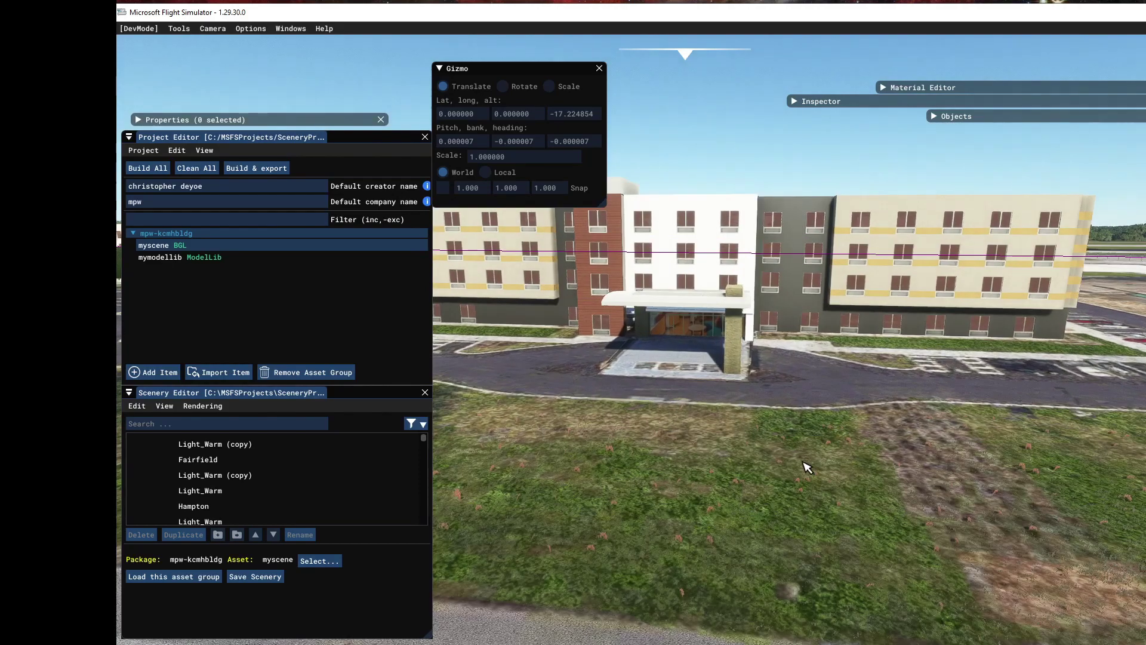
# - Examine the Fairfield hotel's front and rear facades, including a close view of the guest-room windows on the front wall
pyautogui.scroll(-3, 771, 480)
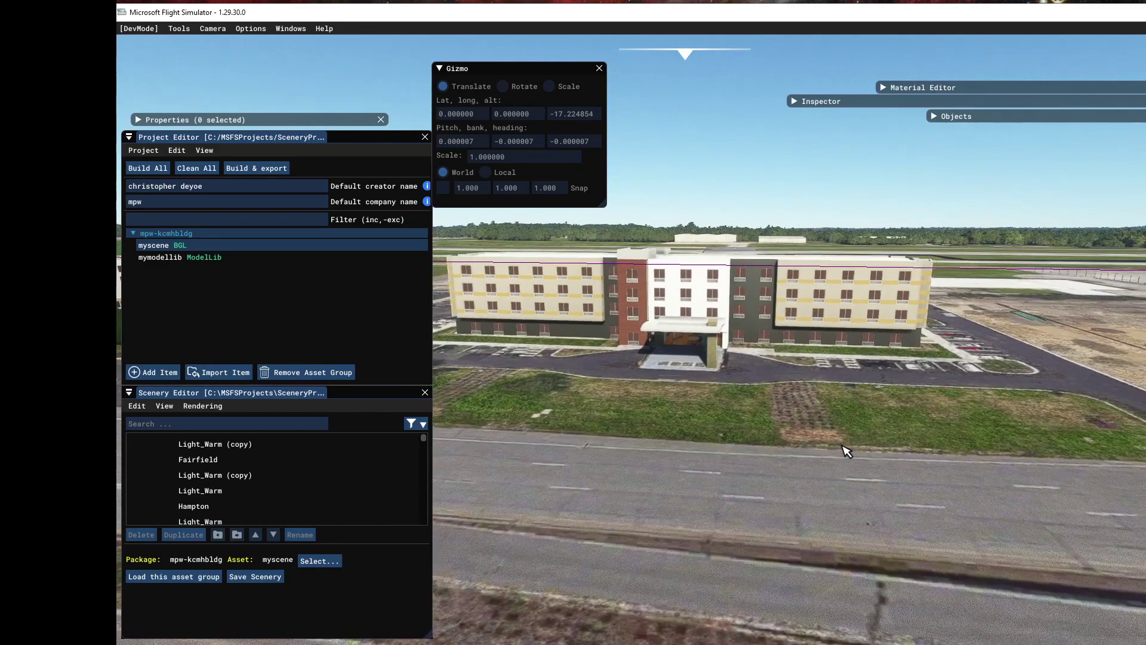
pyautogui.moveTo(846, 451); pyautogui.dragTo(862, 475)
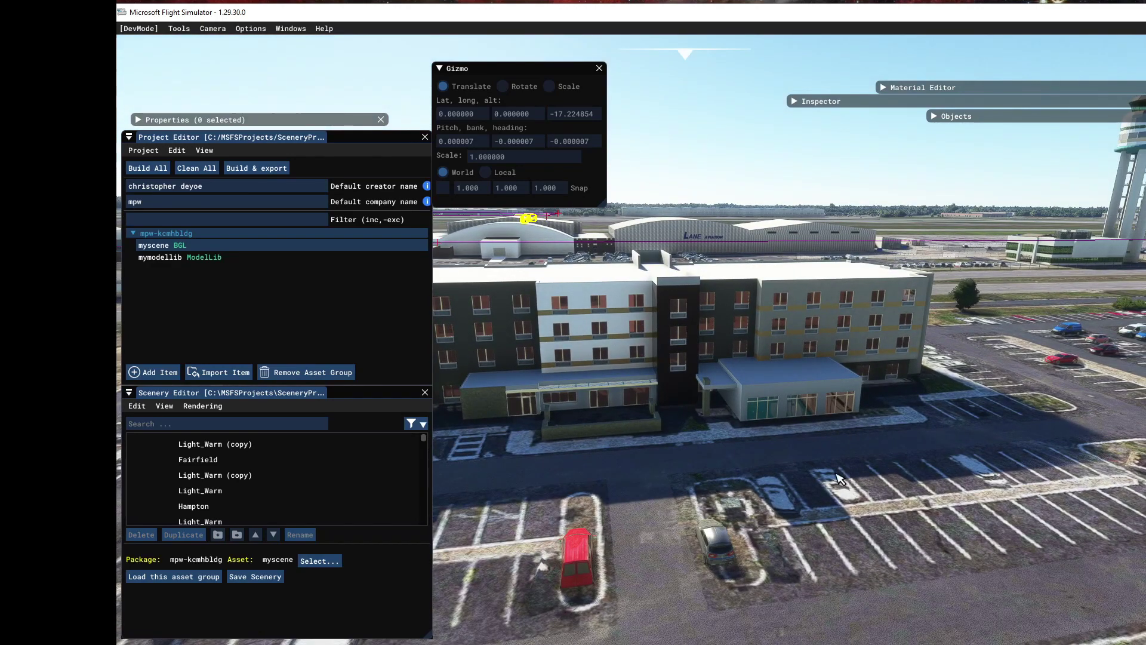
pyautogui.moveTo(836, 493); pyautogui.dragTo(816, 423)
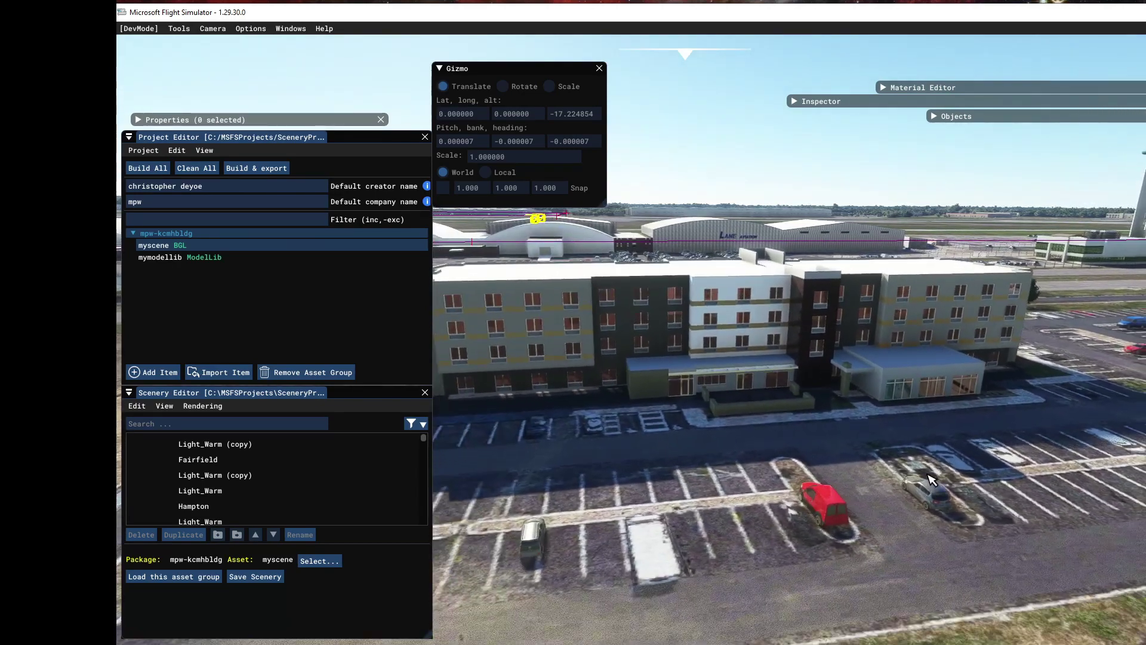
pyautogui.moveTo(900, 505); pyautogui.dragTo(746, 375)
pyautogui.scroll(2, 711, 449)
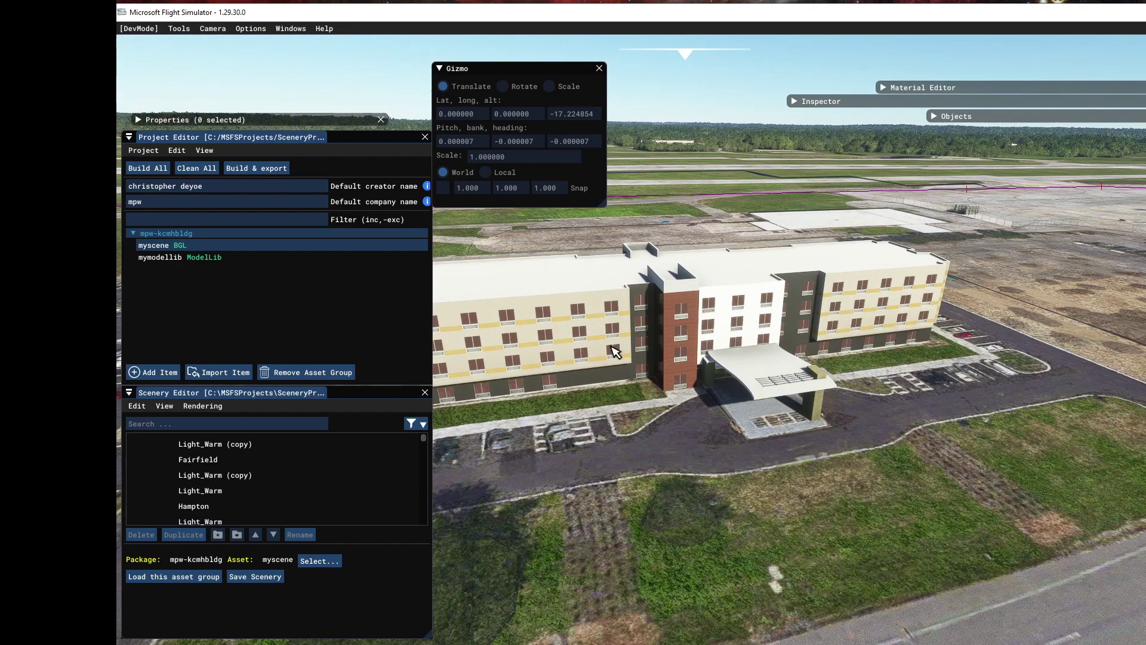
pyautogui.scroll(5, 618, 350)
pyautogui.scroll(5, 741, 365)
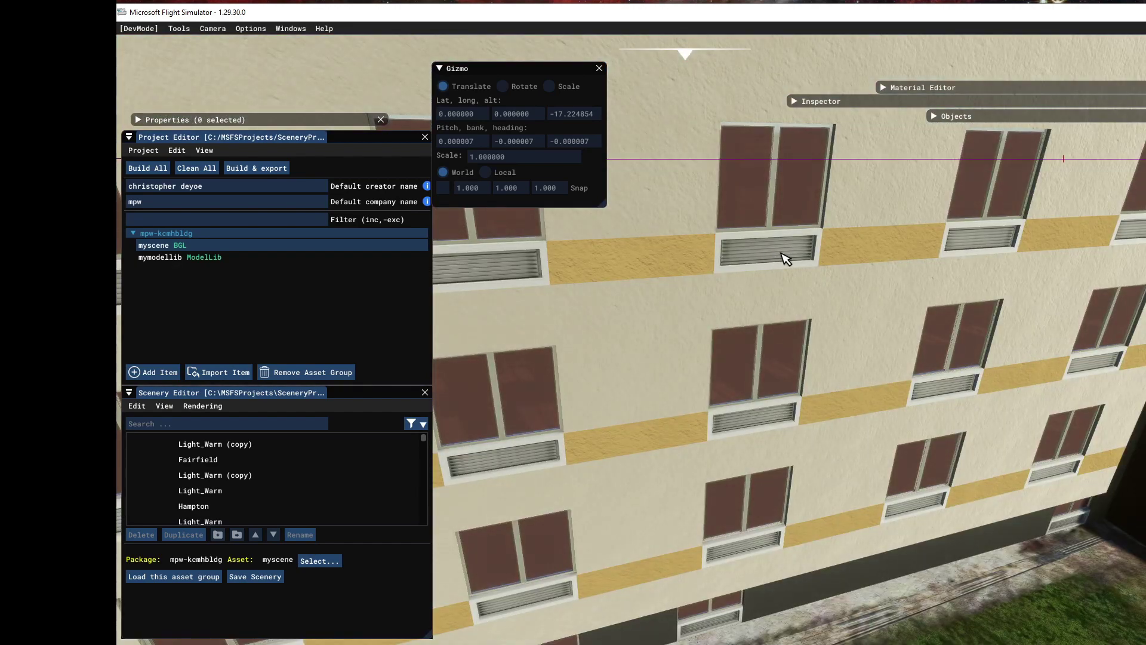
pyautogui.scroll(-5, 801, 298)
pyautogui.scroll(-3, 790, 323)
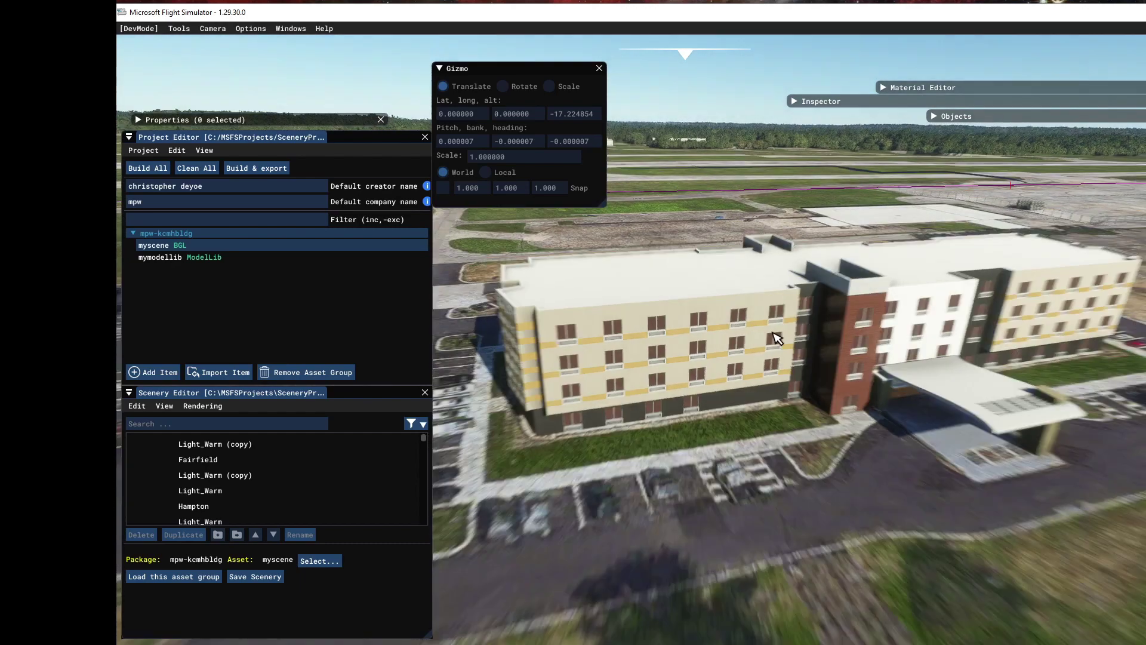
pyautogui.scroll(-2, 740, 382)
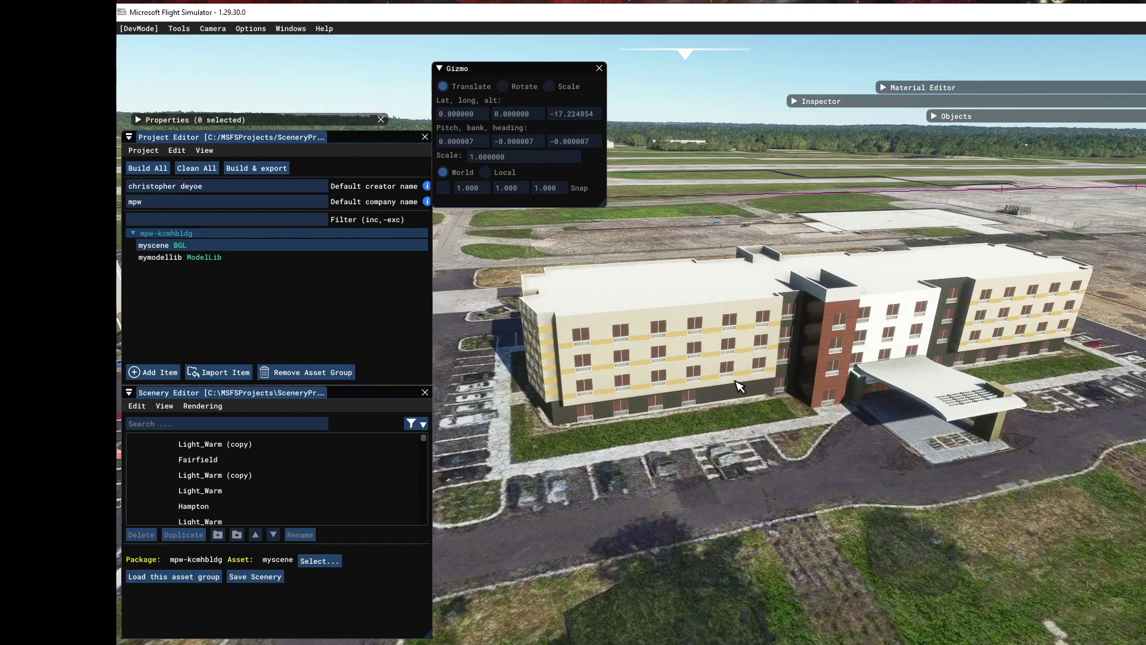
# - Examine the whole Fairfield hotel from elevated angles, covering its roof, patterned end wall and front entrance canopy
pyautogui.moveTo(741, 365); pyautogui.dragTo(792, 447)
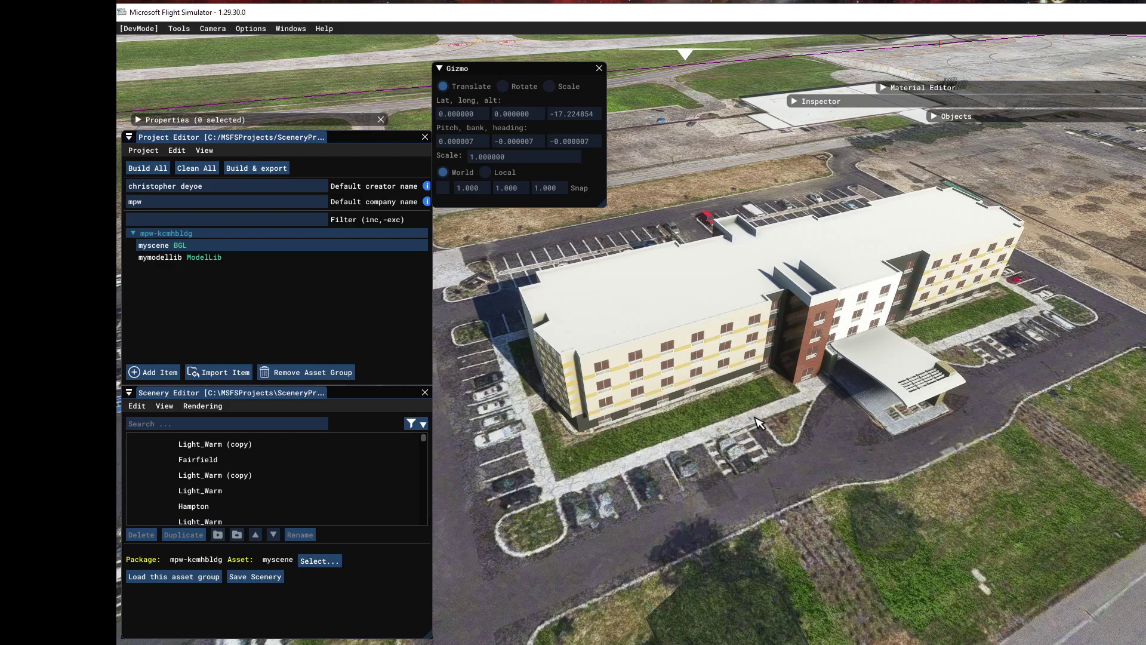
pyautogui.scroll(1, 759, 417)
pyautogui.moveTo(760, 413); pyautogui.dragTo(735, 419)
pyautogui.moveTo(715, 469); pyautogui.dragTo(851, 365)
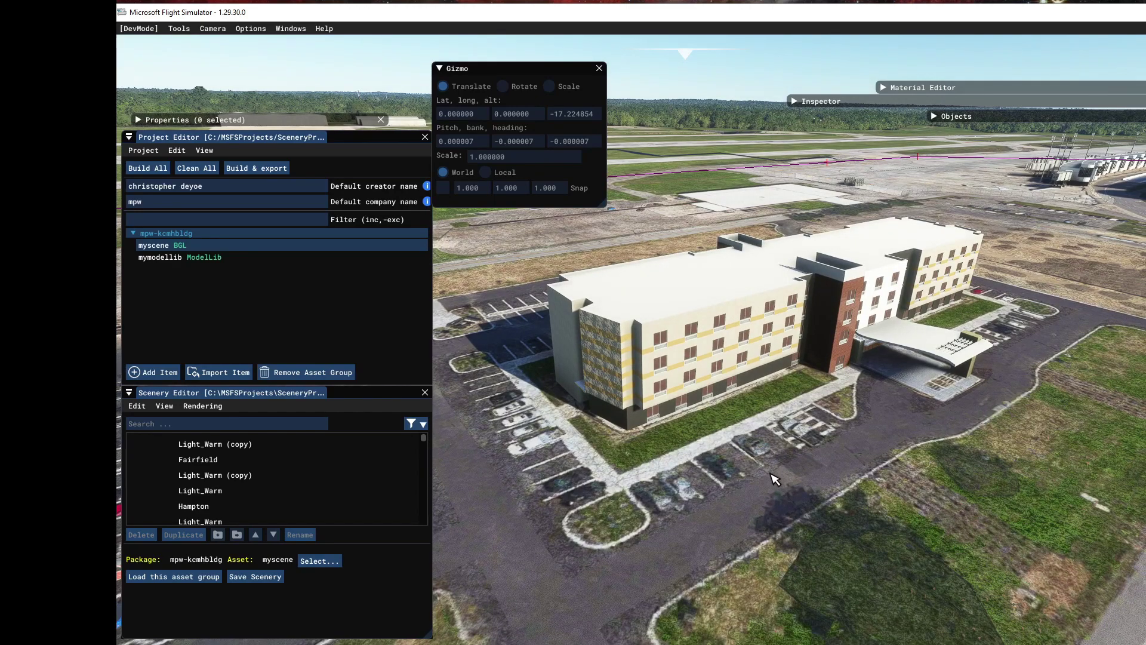
pyautogui.scroll(-3, 797, 465)
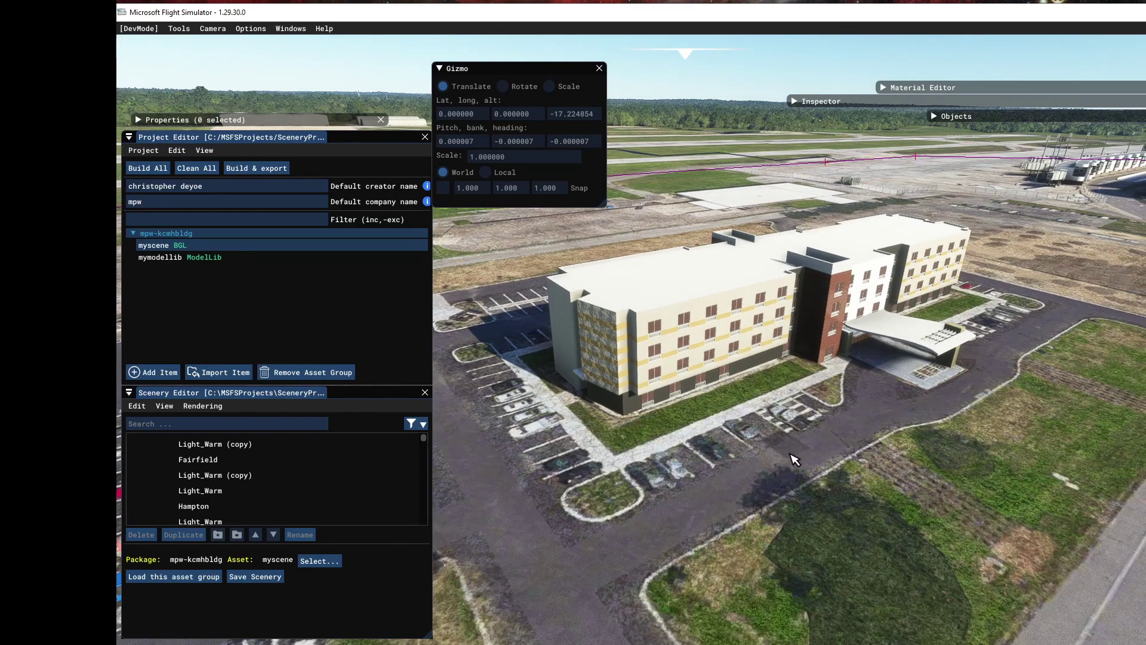
pyautogui.scroll(3, 800, 464)
pyautogui.moveTo(847, 452); pyautogui.dragTo(745, 473)
pyautogui.scroll(-3, 817, 460)
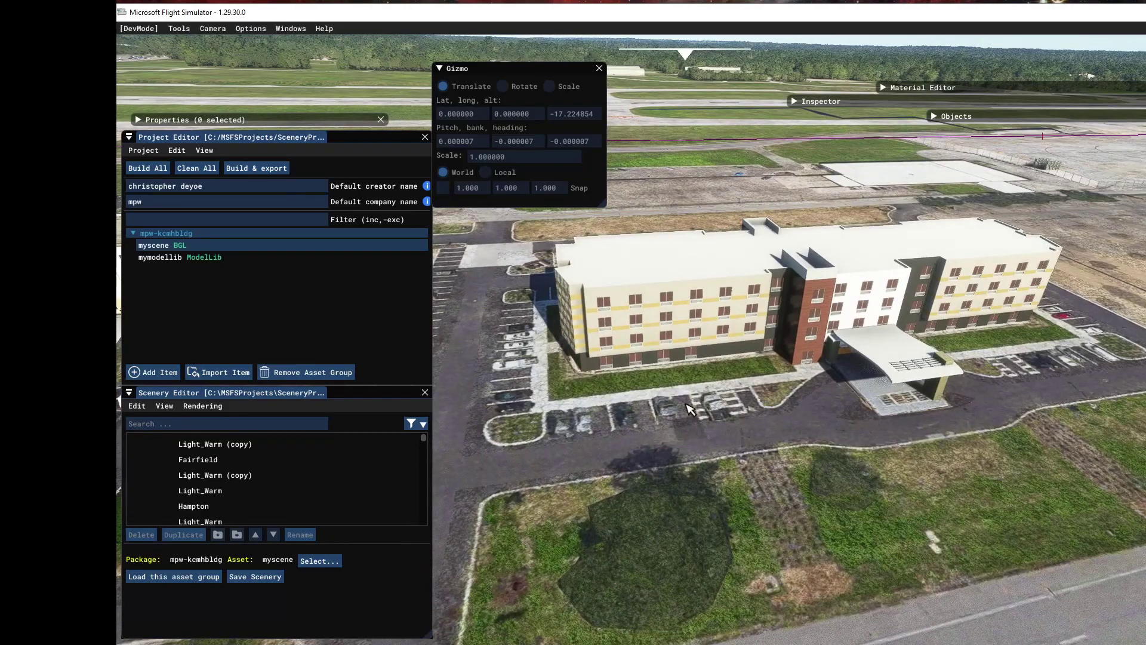
pyautogui.moveTo(811, 418); pyautogui.dragTo(749, 454)
pyautogui.moveTo(859, 427); pyautogui.dragTo(934, 416)
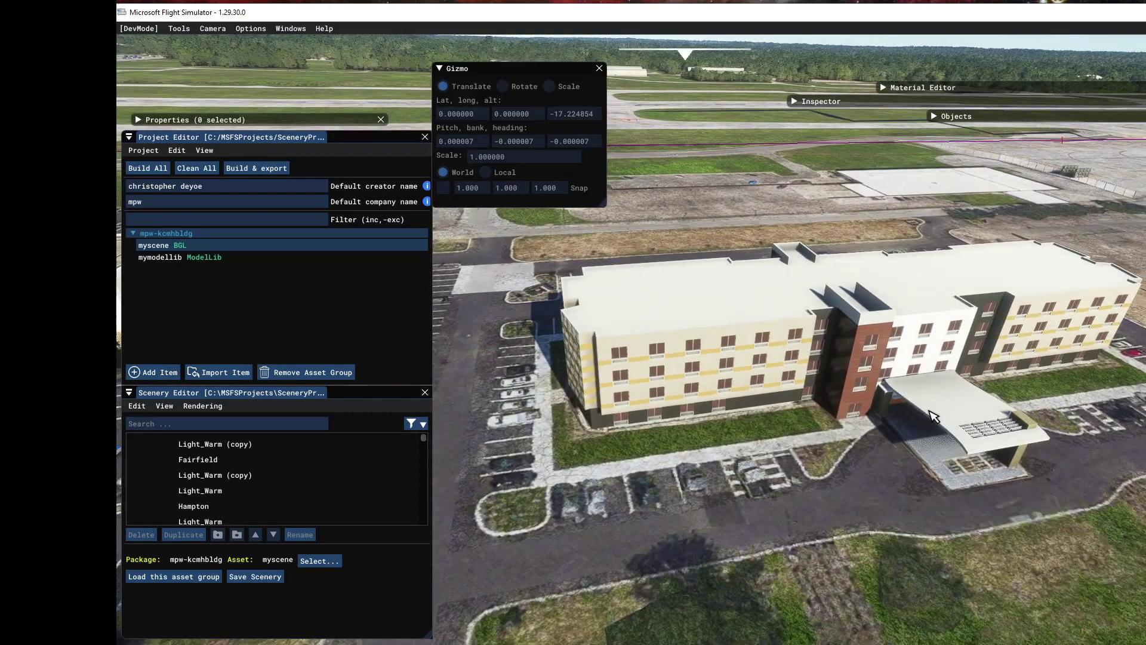
# - Select the Fairfield object in the scenery object list
pyautogui.click(323, 460)
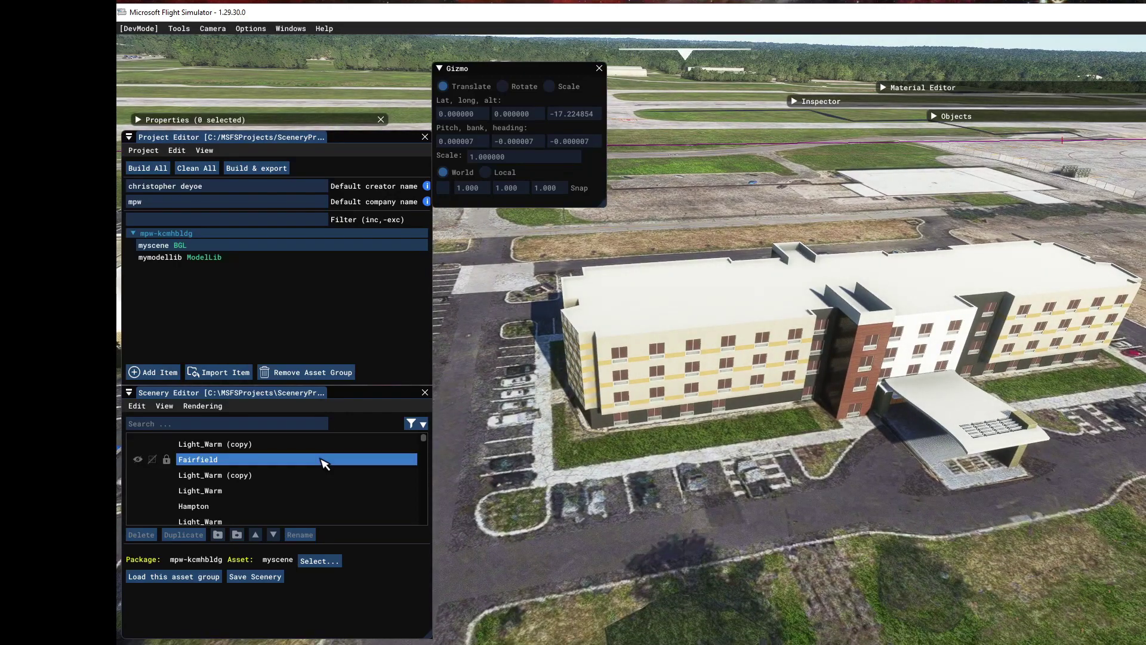
pyautogui.keyDown('ctrl'); pyautogui.click(362, 469); pyautogui.keyUp('ctrl')
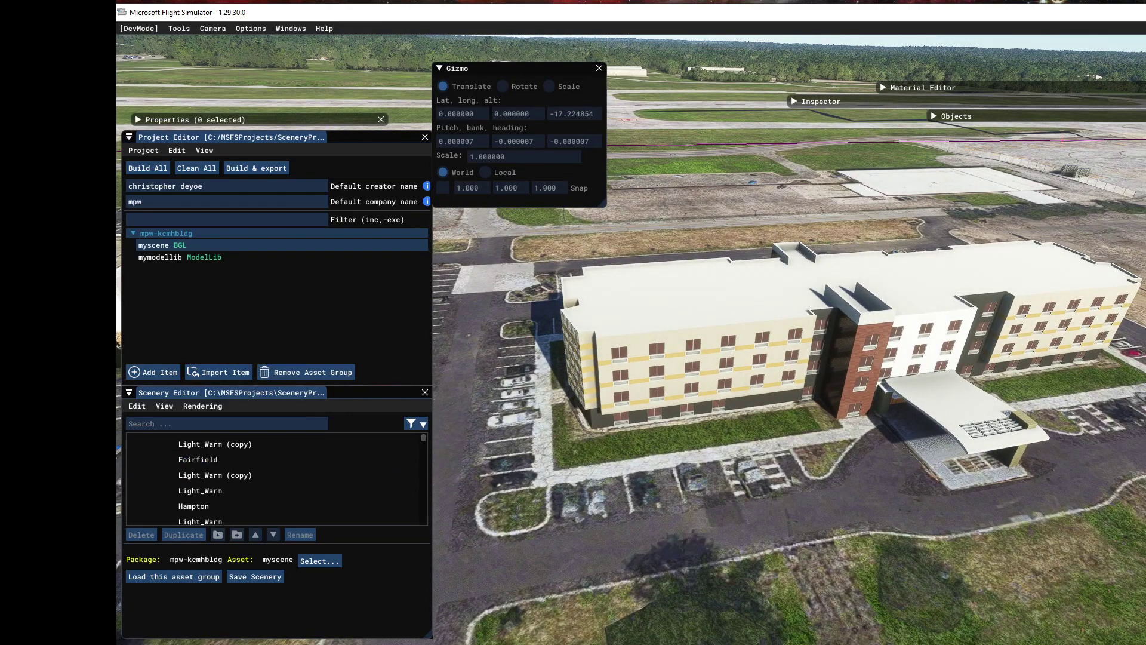